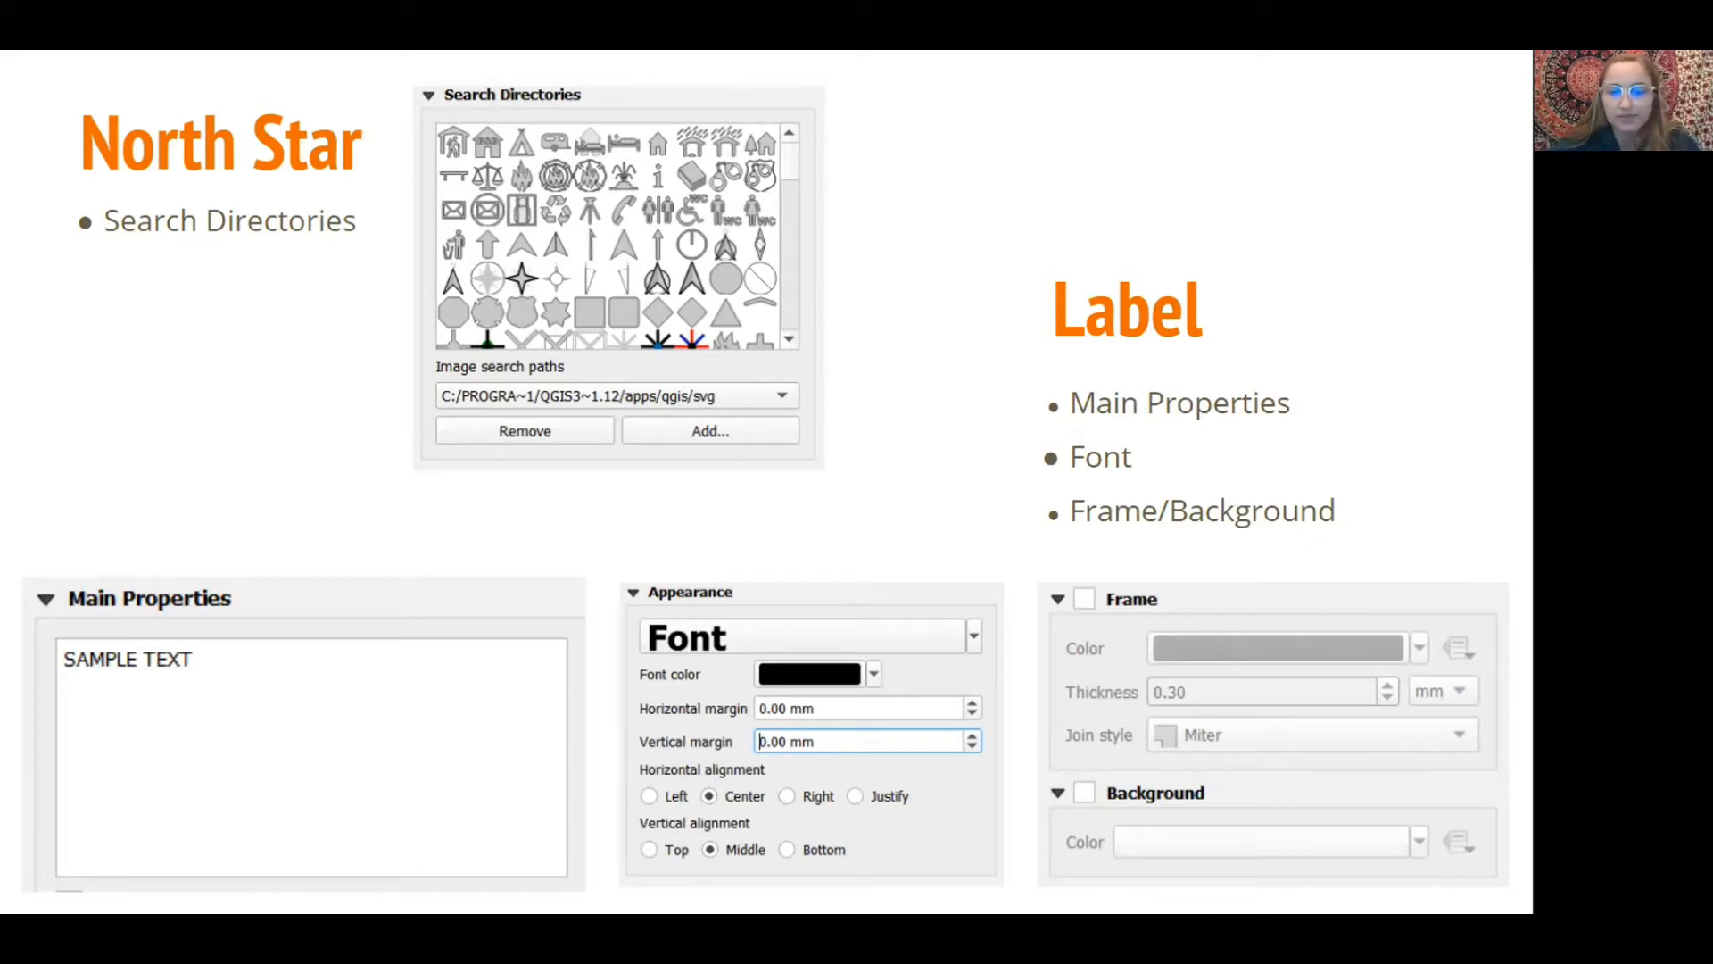
Review the workshop slides from North Star and Label through QGIS Demo #4, and leave the presentation view.
{"action": "key", "text": "Right"}
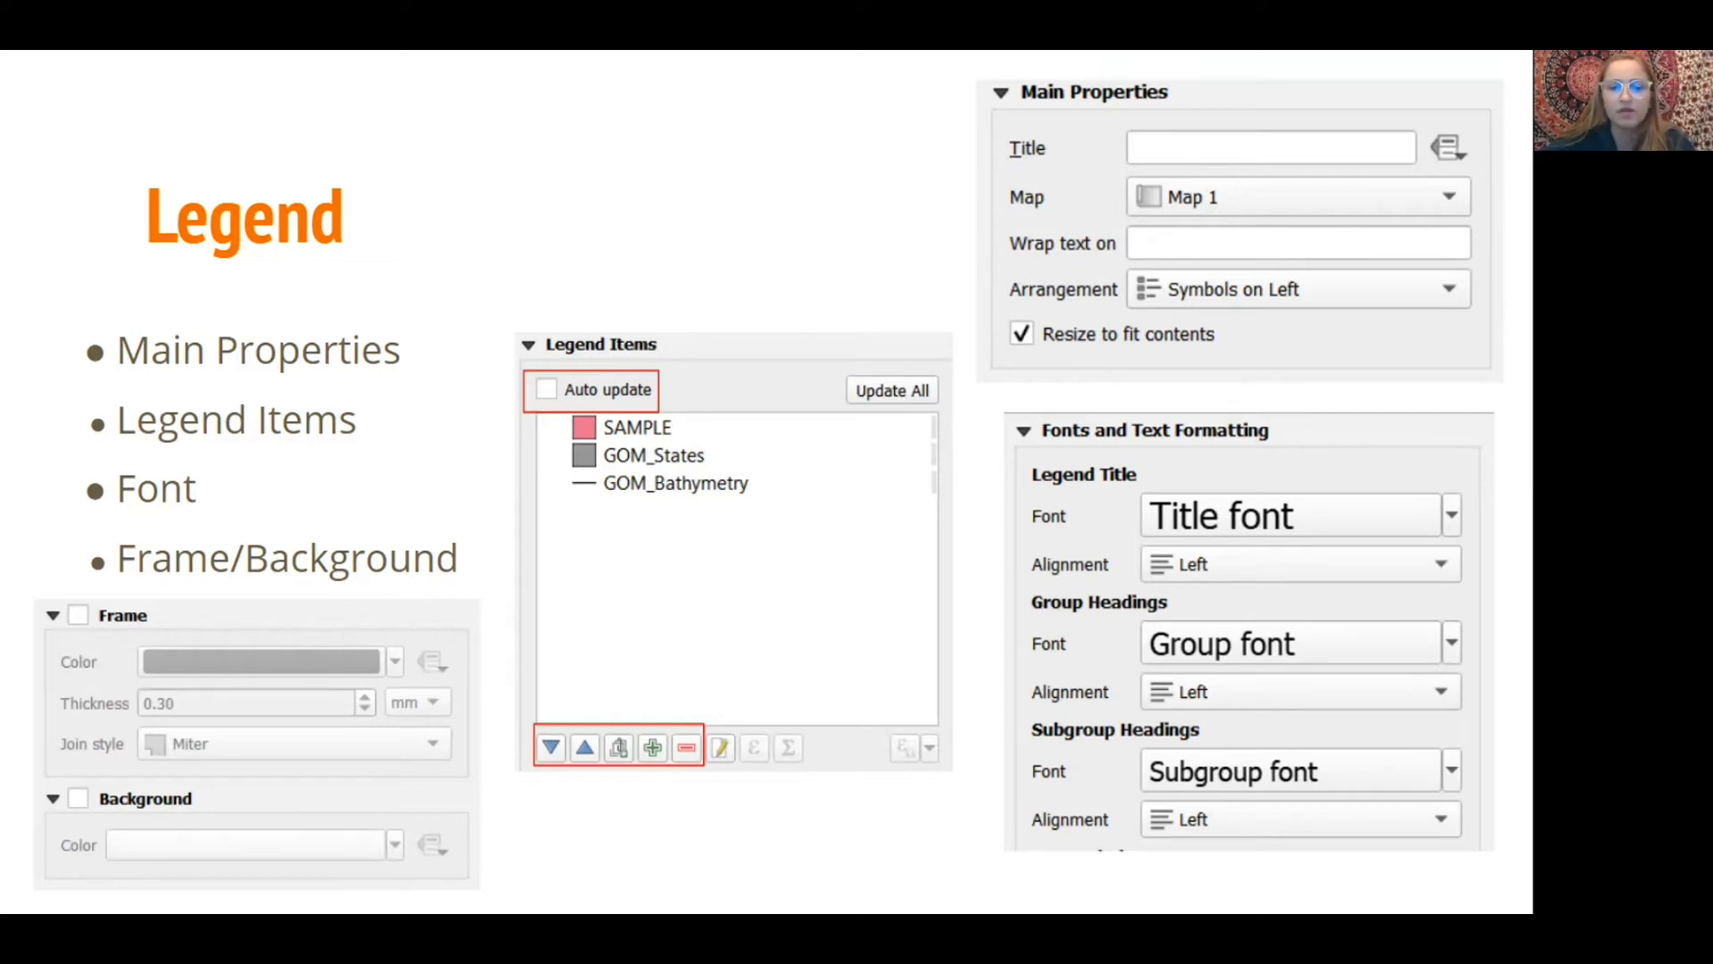
{"action": "key", "text": "Right"}
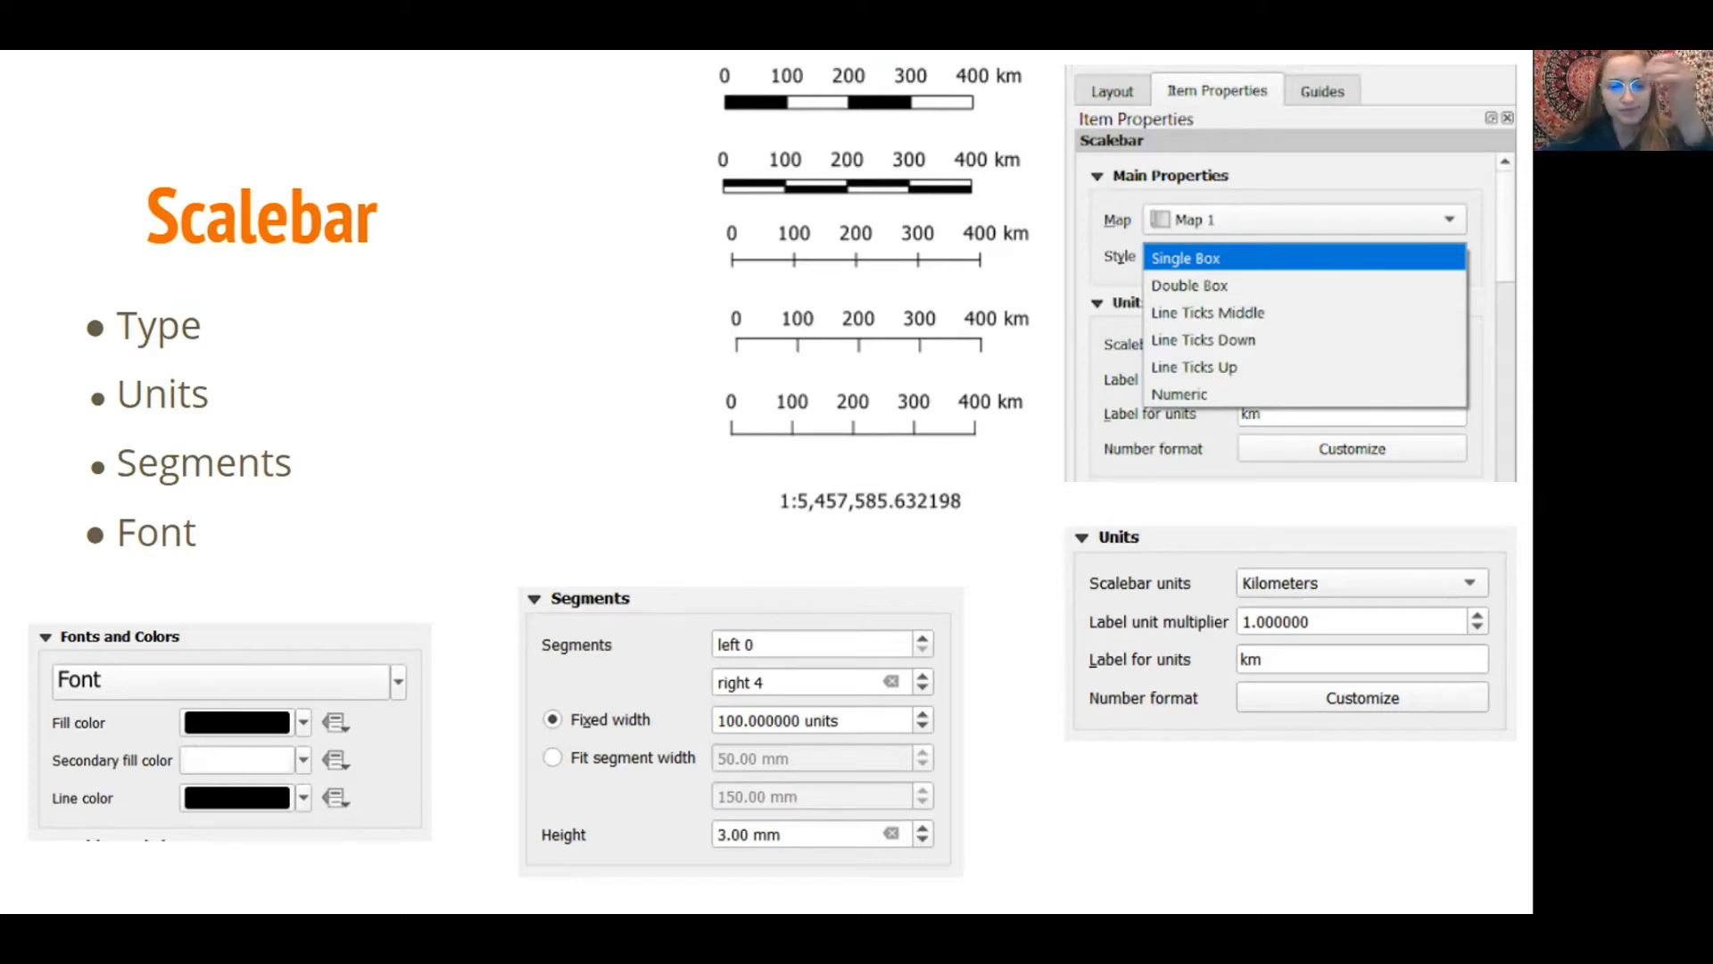
{"action": "key", "text": "Right"}
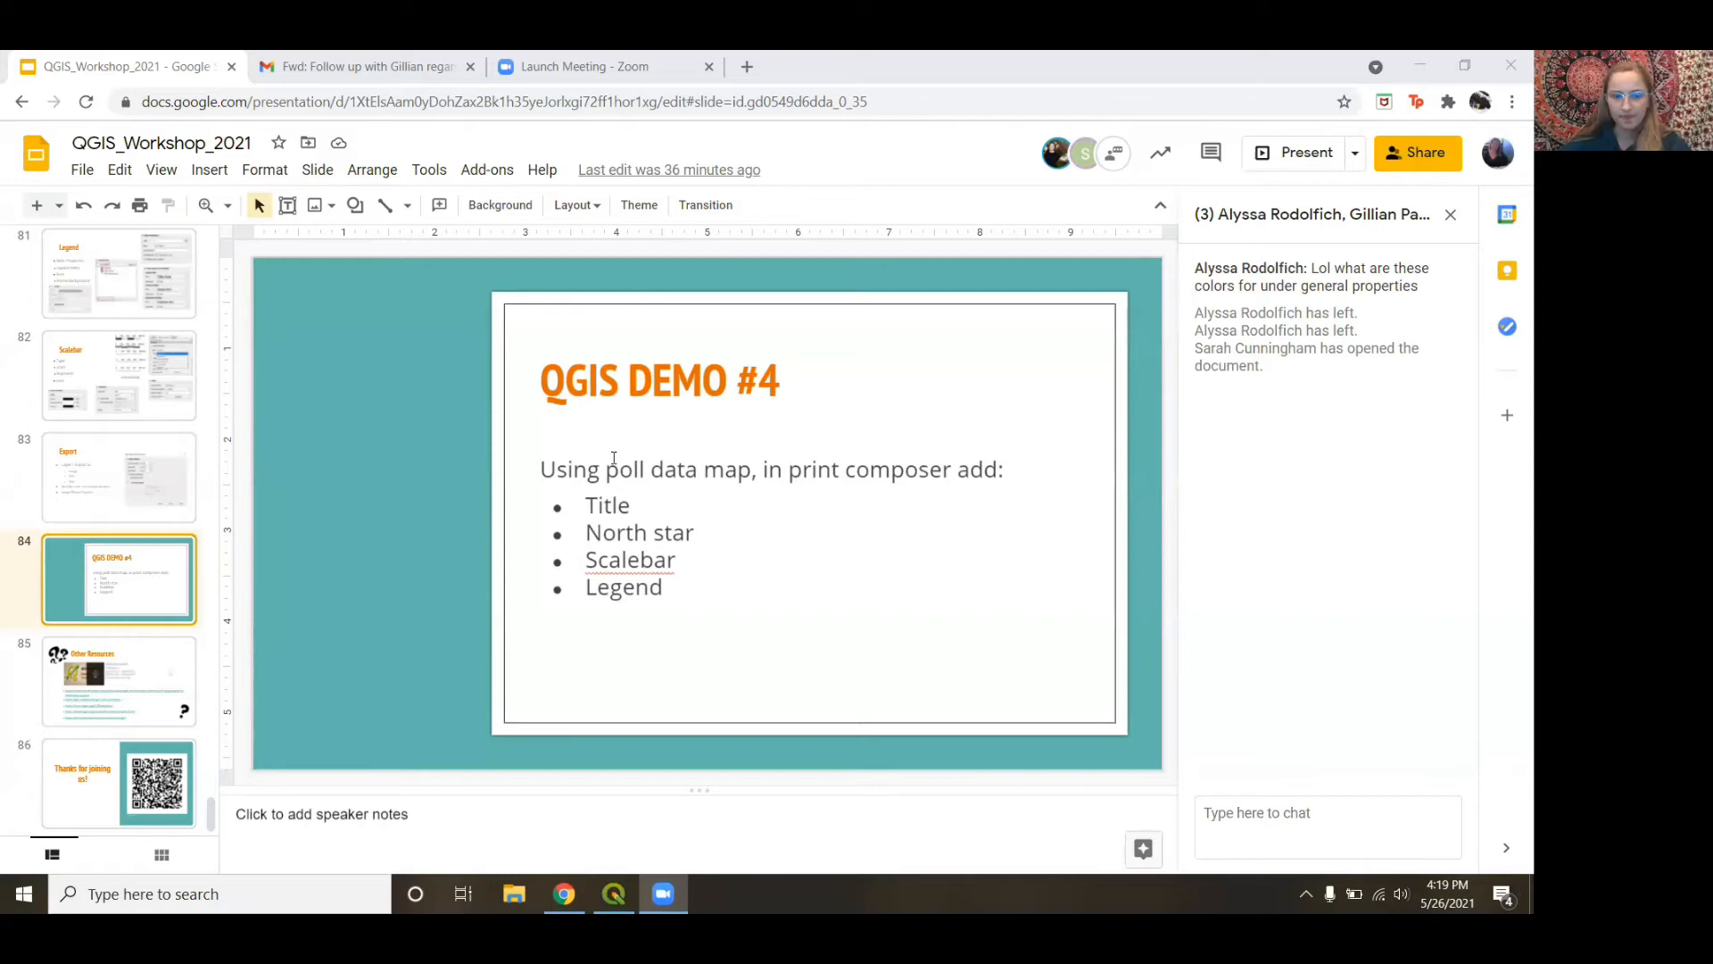
{"action": "left_click", "coordinate": [1272, 161]}
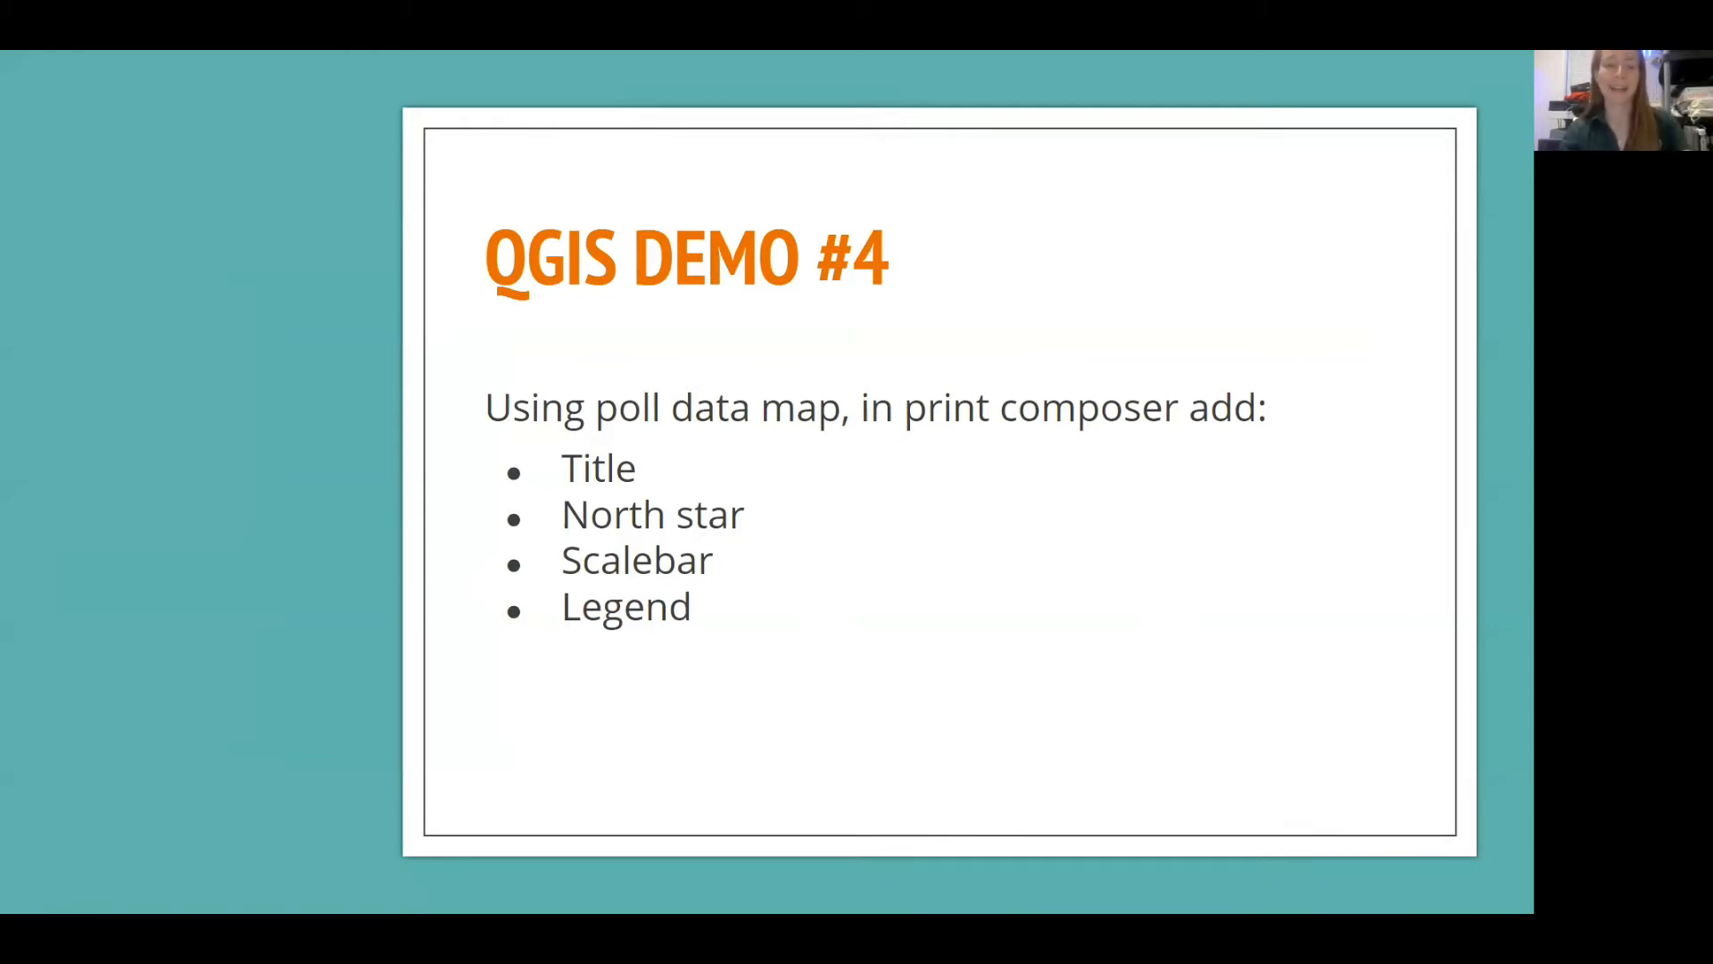
{"action": "key", "text": "Escape"}
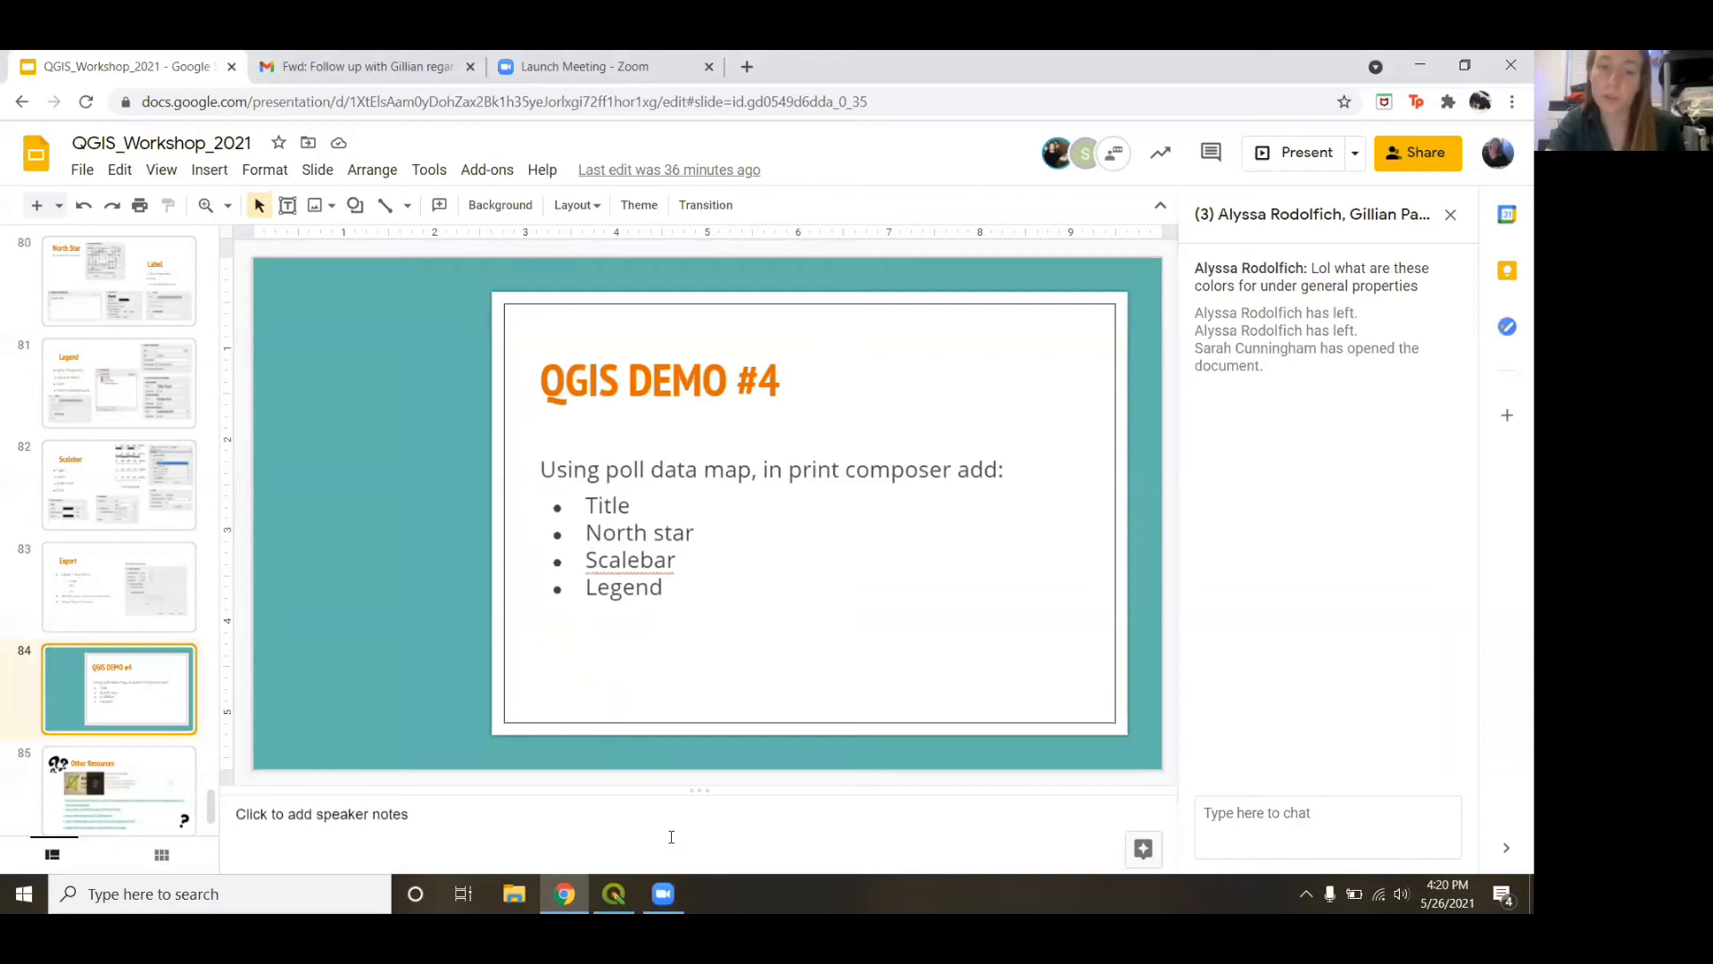
Switch to QGIS and examine the Demo4 layer's symbology, checking its categorized renderer and the fields available as its value.
{"action": "left_click", "coordinate": [614, 893]}
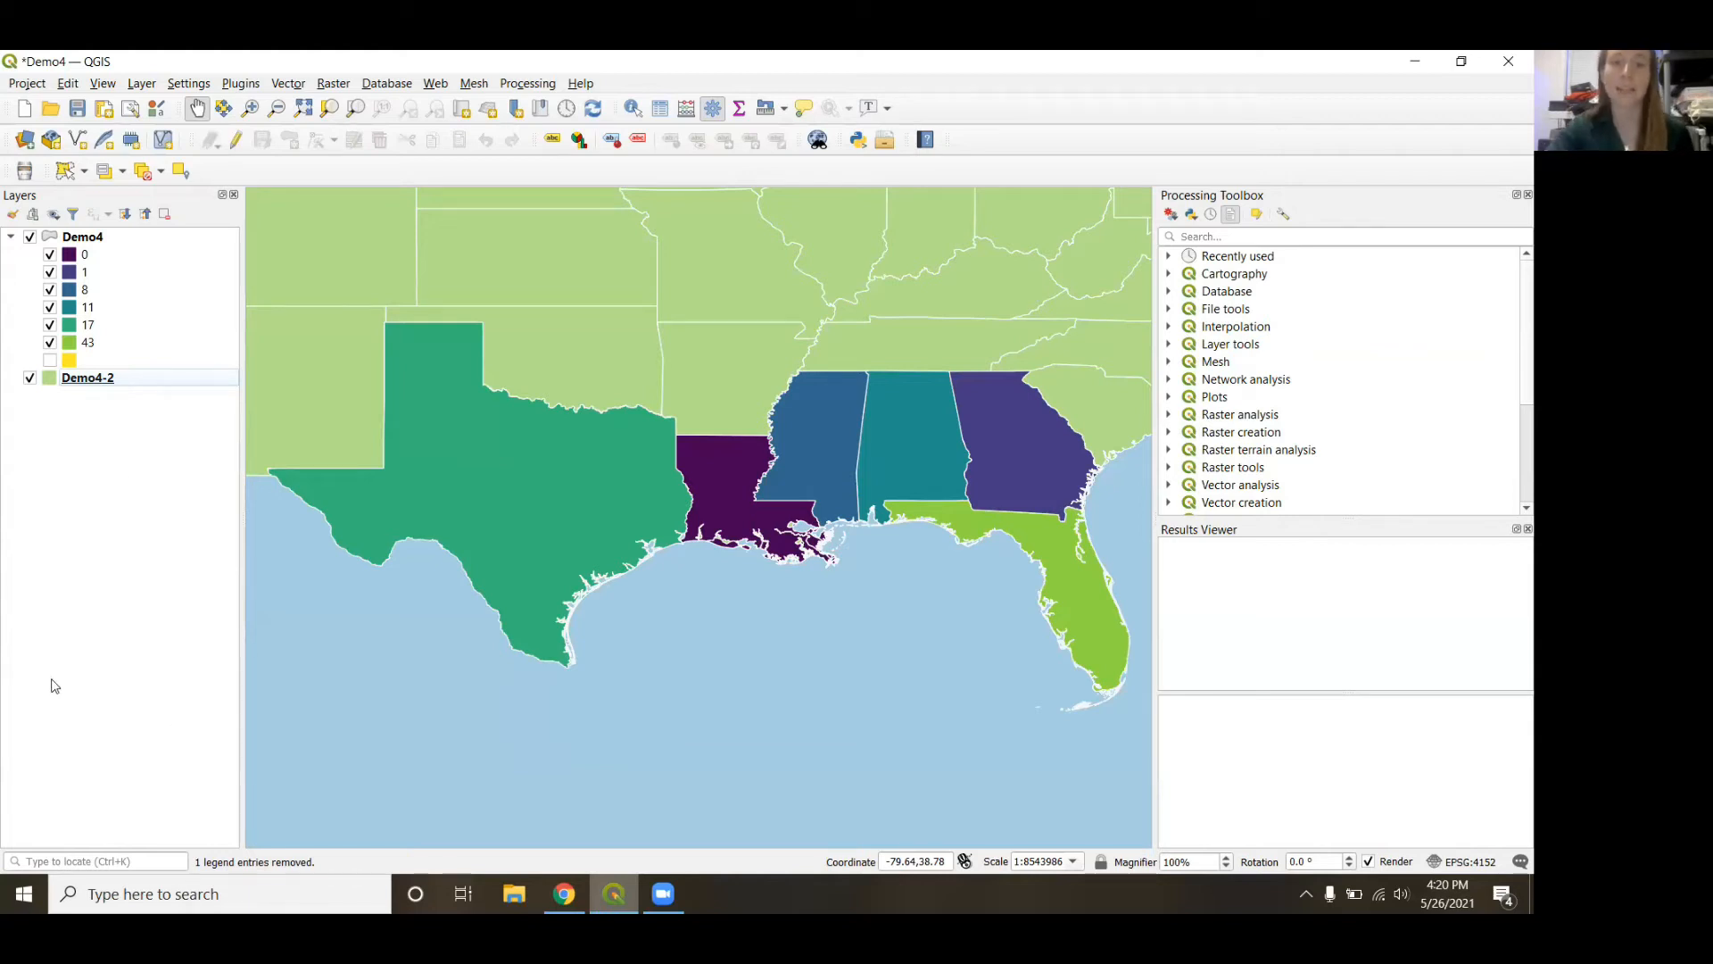
{"action": "right_click", "coordinate": [76, 241]}
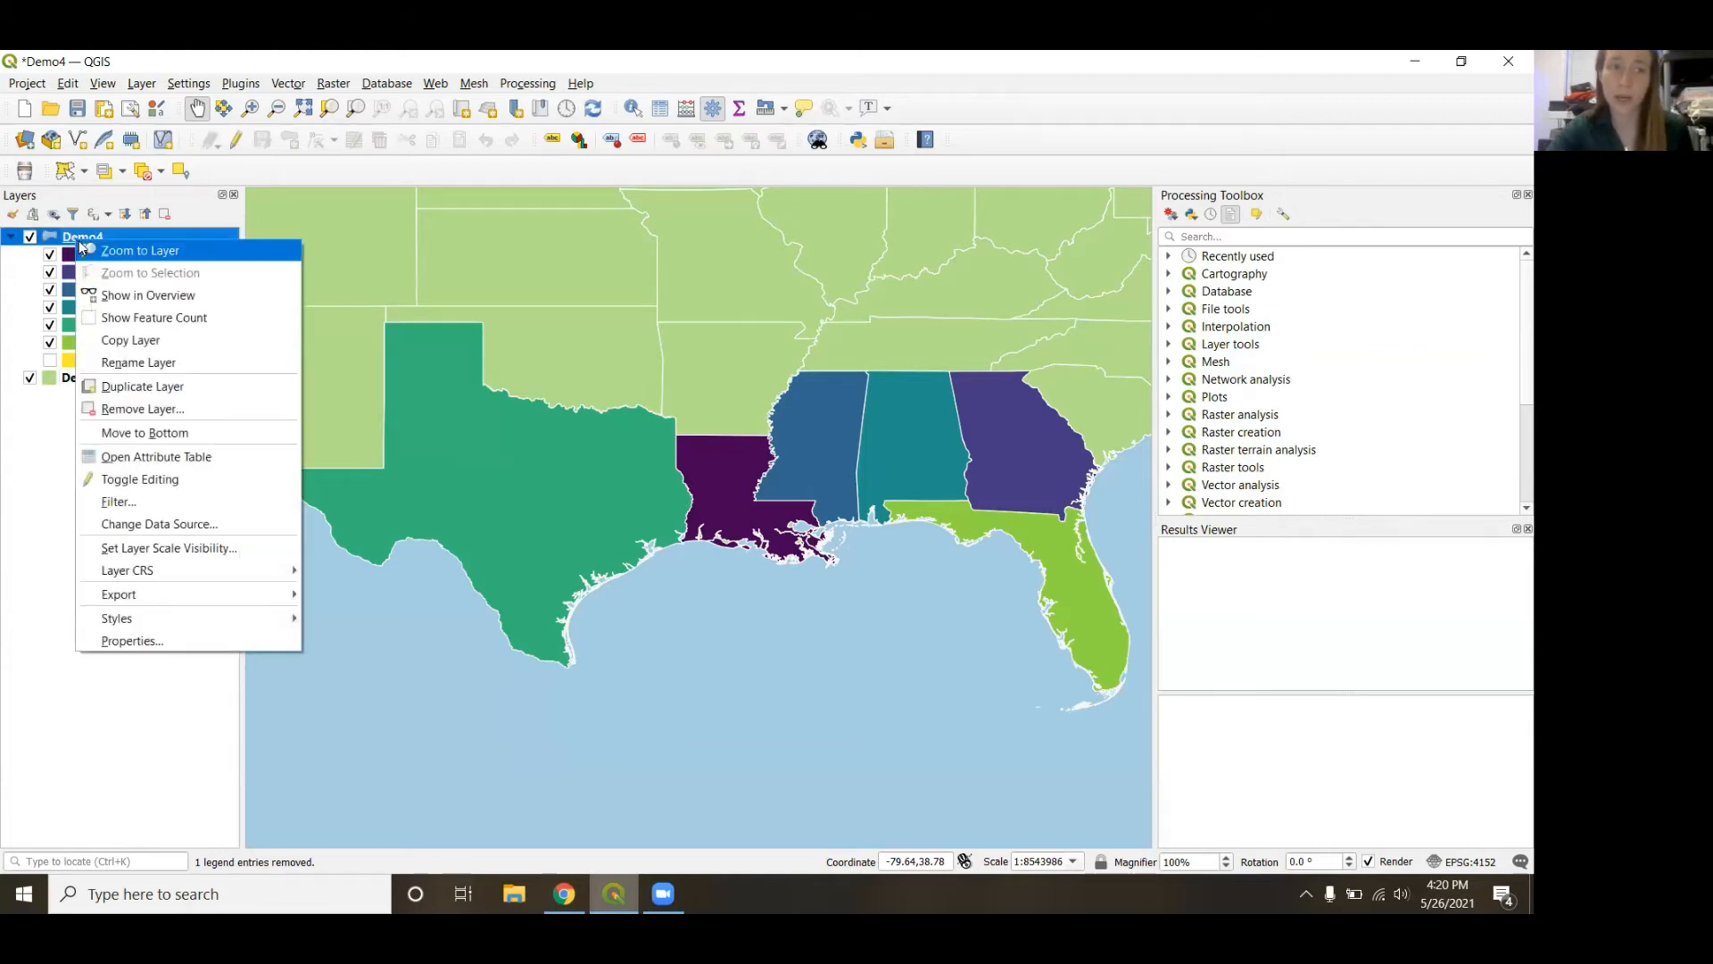
{"action": "left_click", "coordinate": [187, 642]}
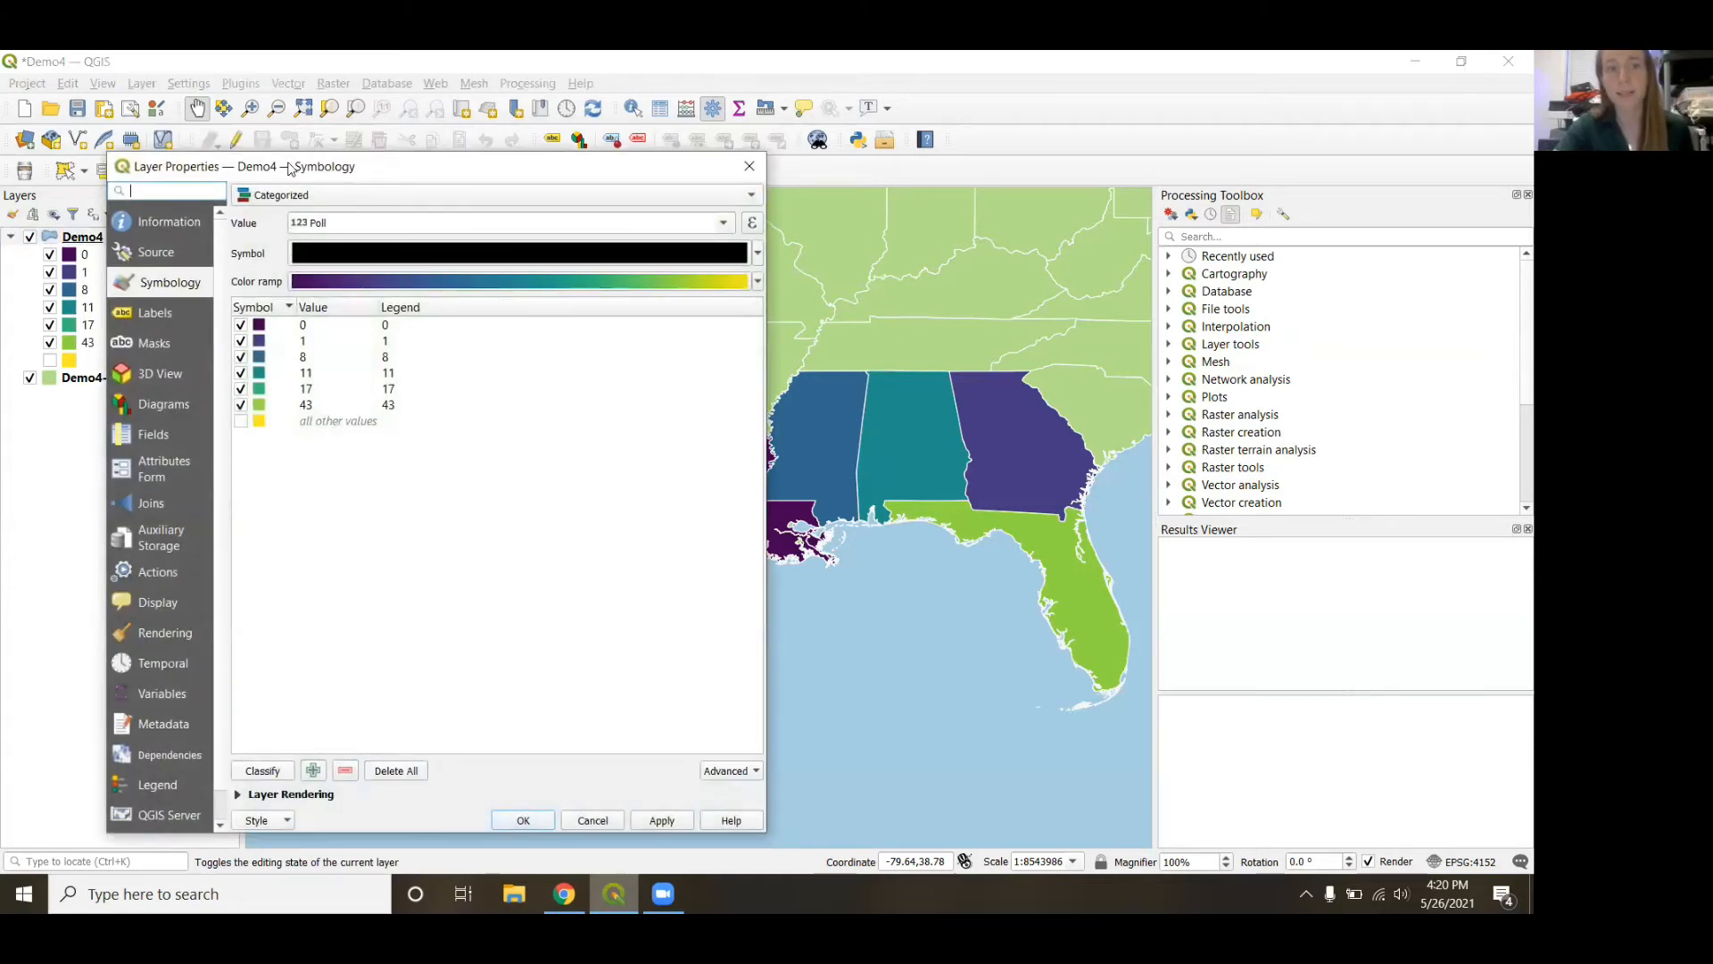
{"action": "left_click_drag", "start_coordinate": [298, 170], "coordinate": [1016, 158]}
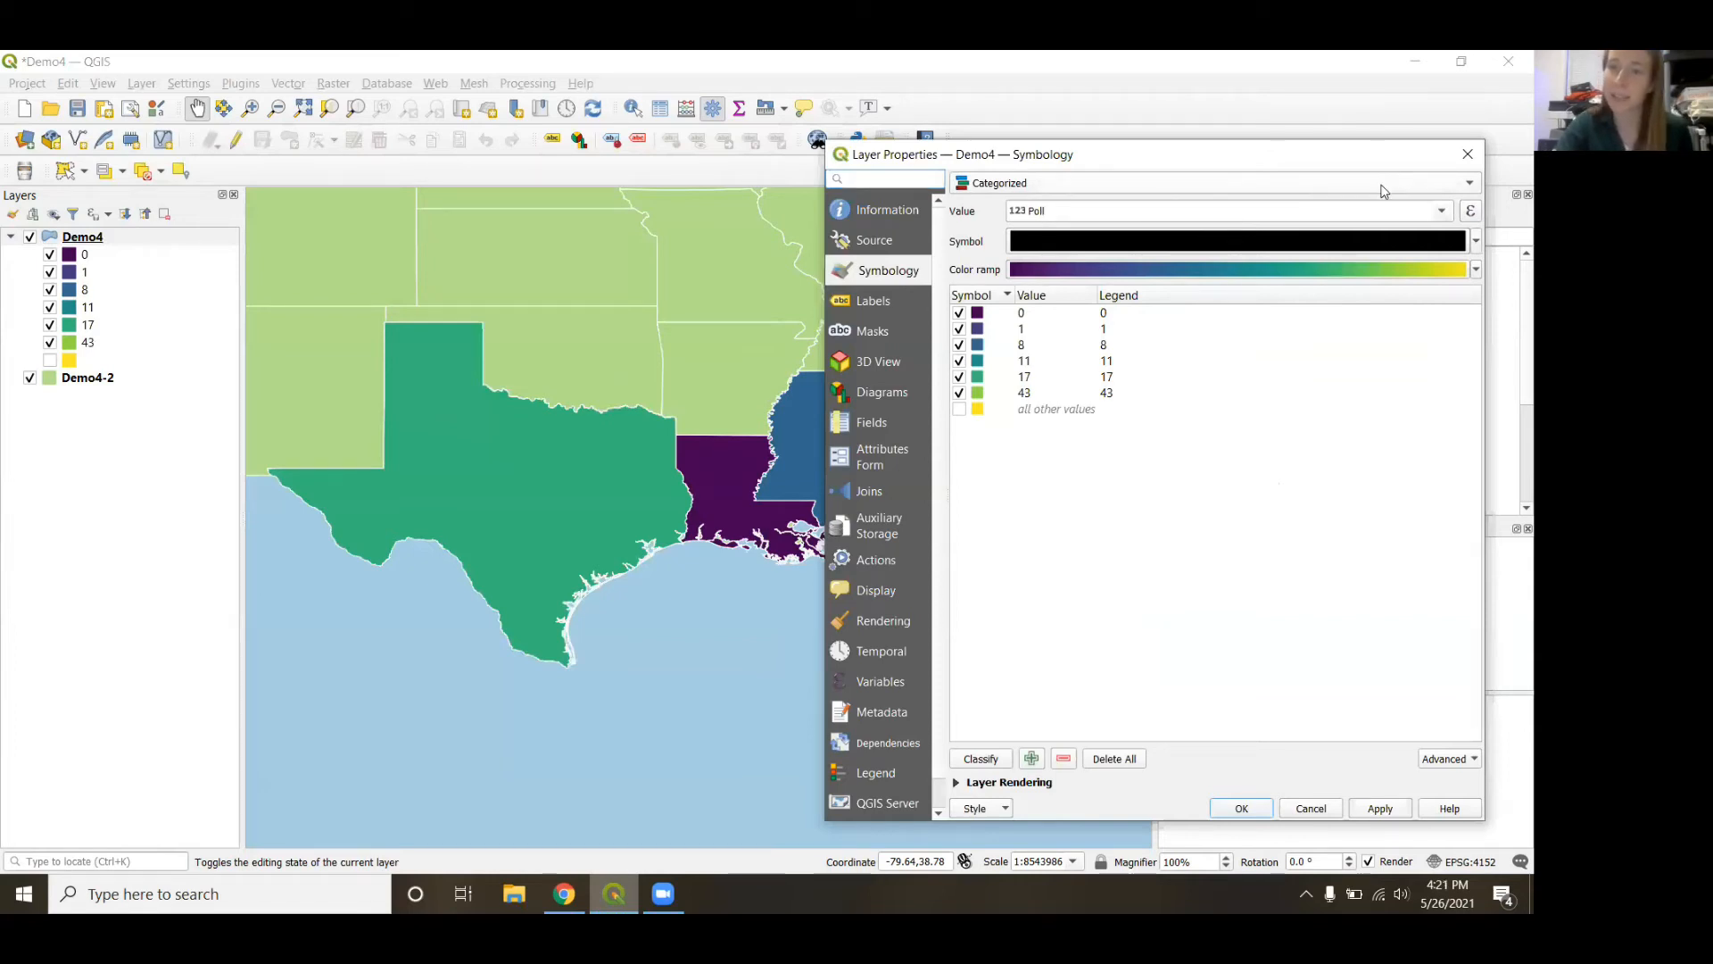
{"action": "left_click", "coordinate": [1472, 187]}
{"action": "left_click", "coordinate": [1470, 185]}
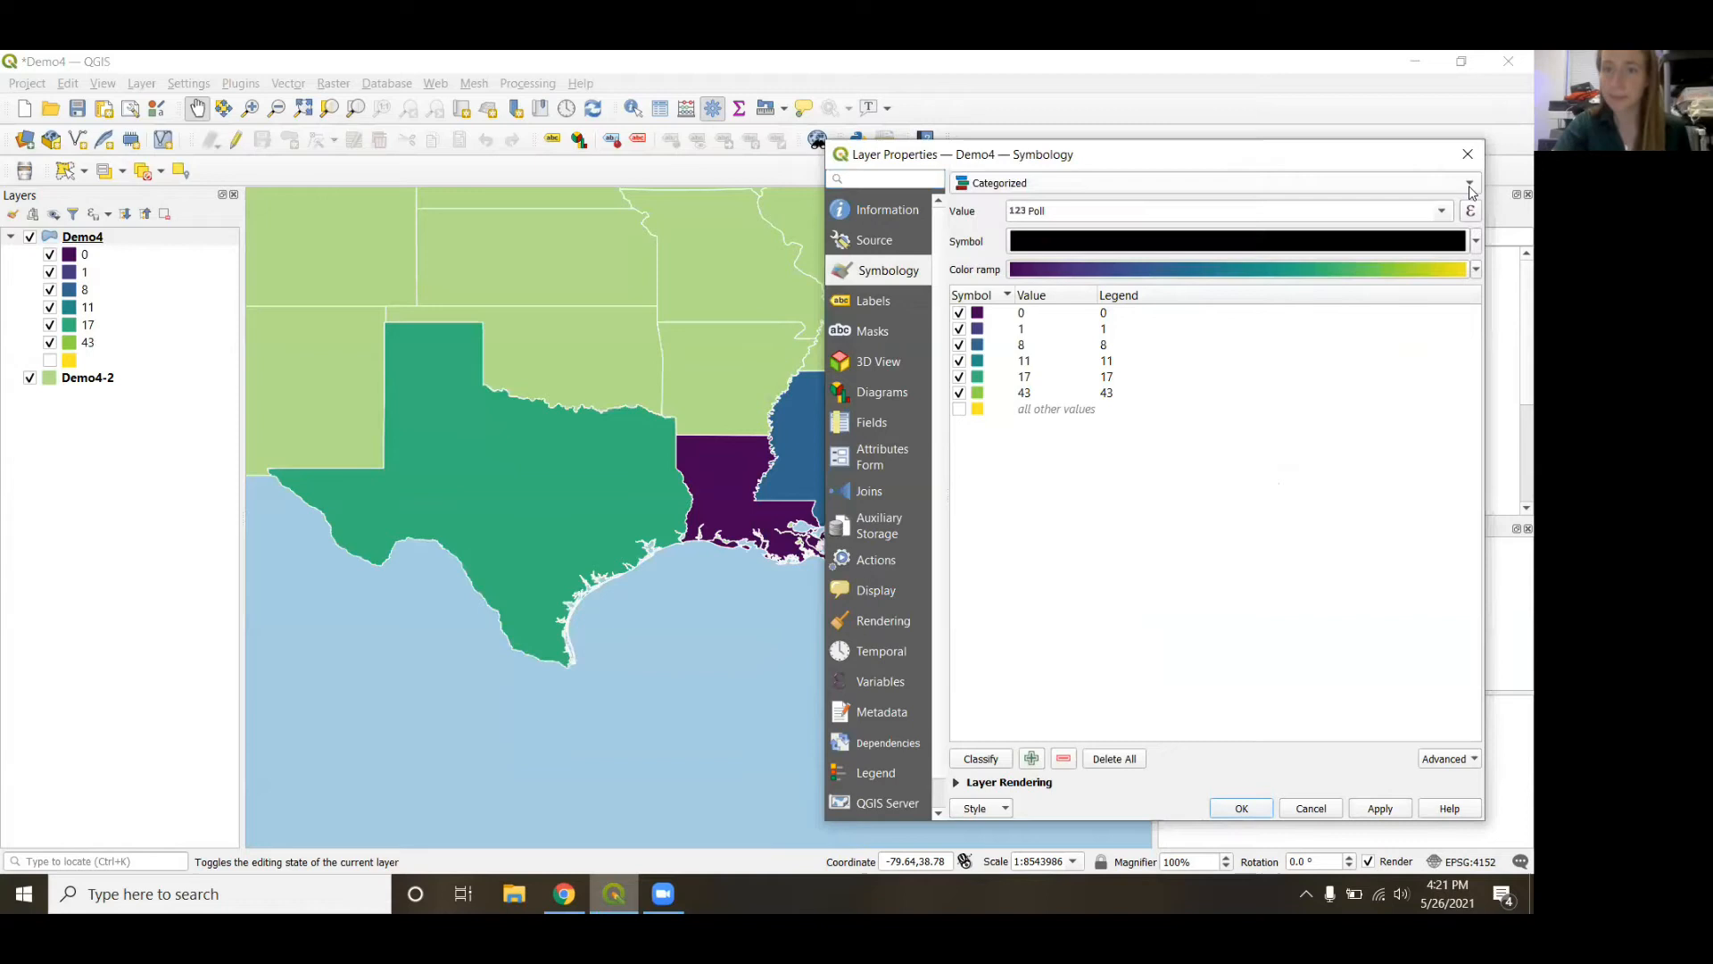
{"action": "left_click", "coordinate": [1439, 216]}
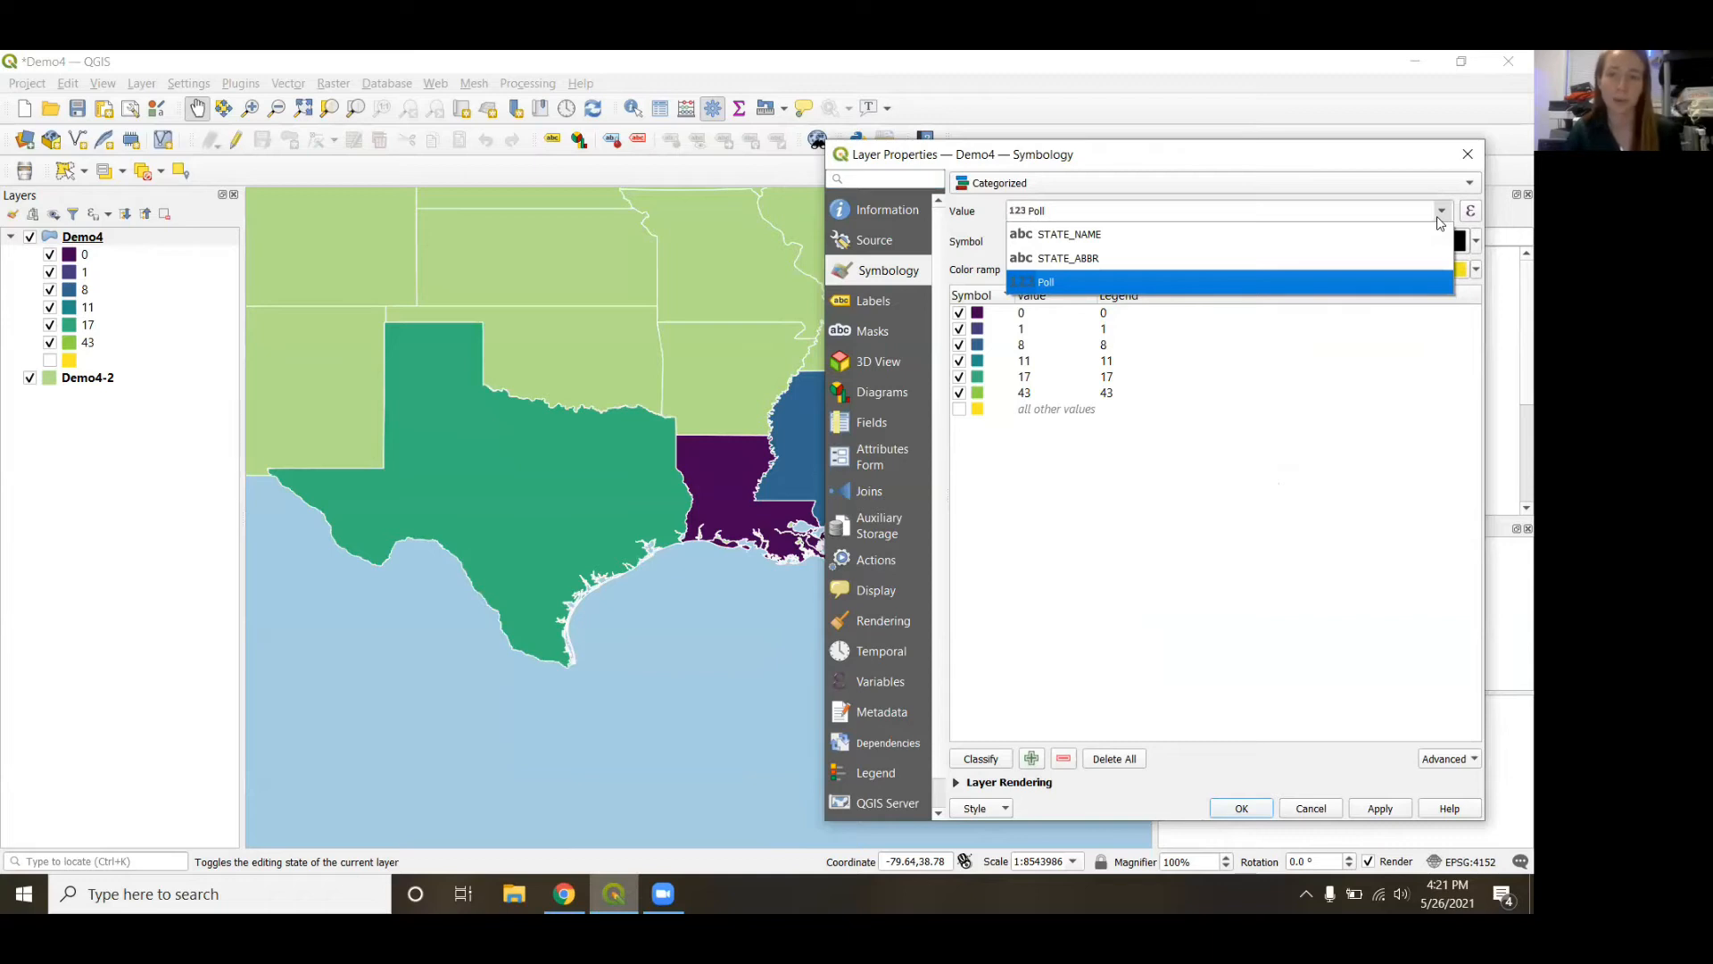
{"action": "left_click", "coordinate": [1439, 221]}
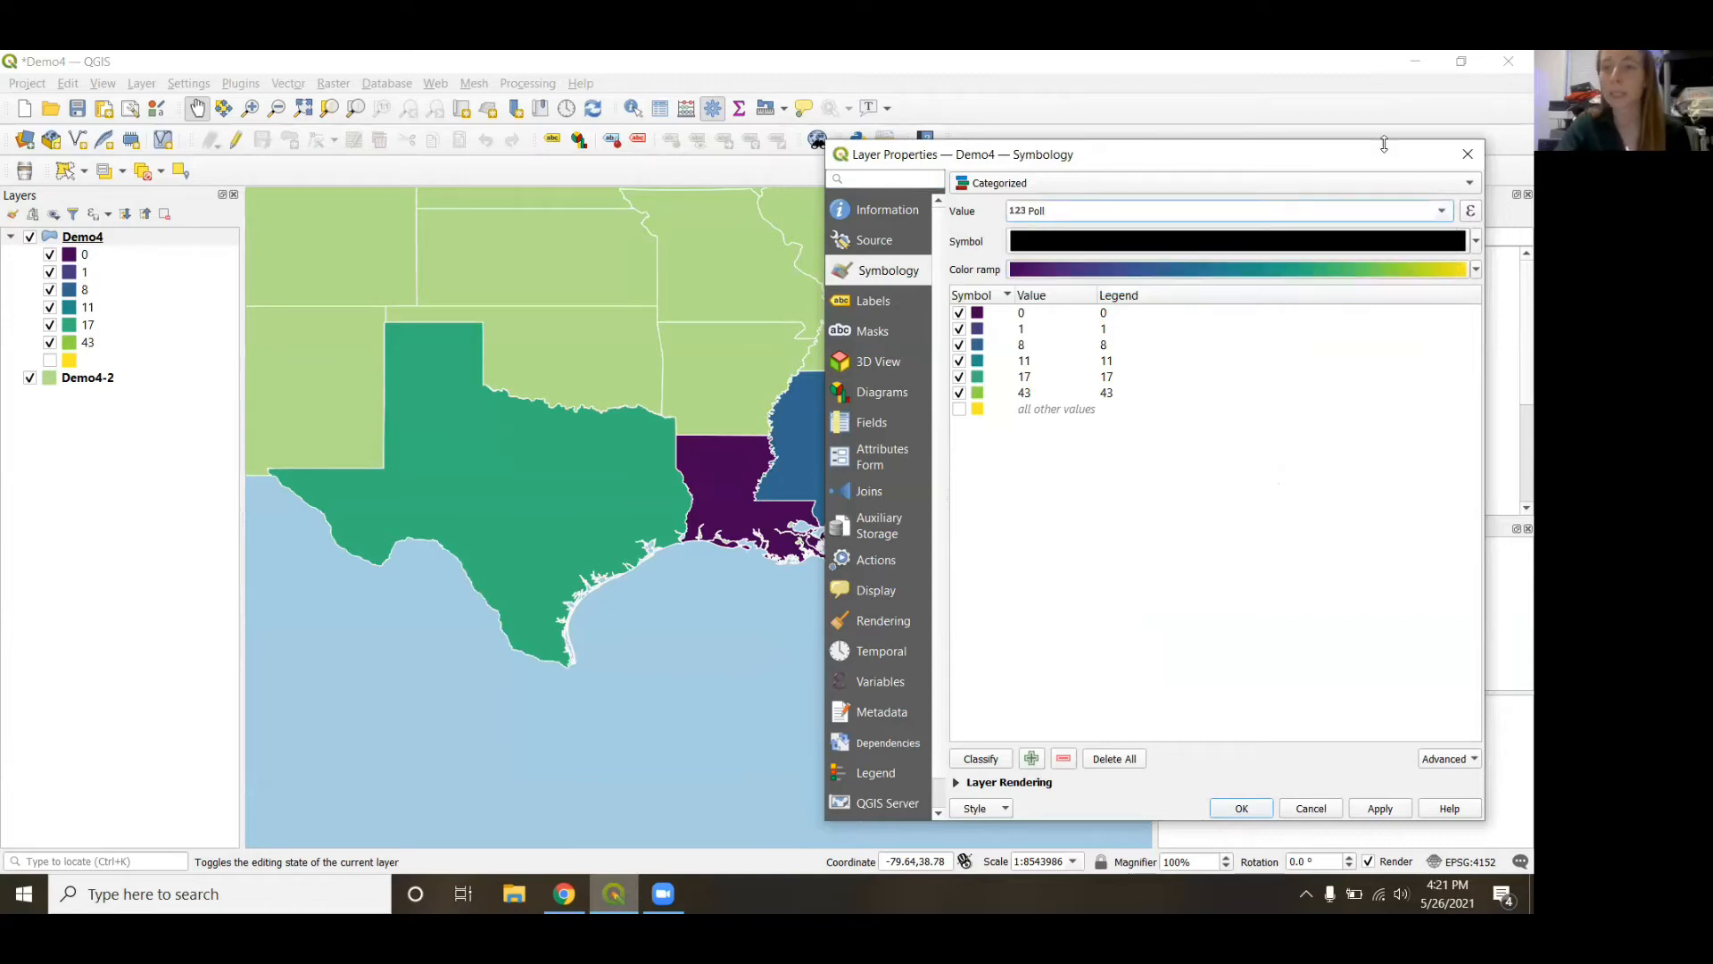
{"action": "left_click_drag", "start_coordinate": [1386, 154], "coordinate": [1396, 117]}
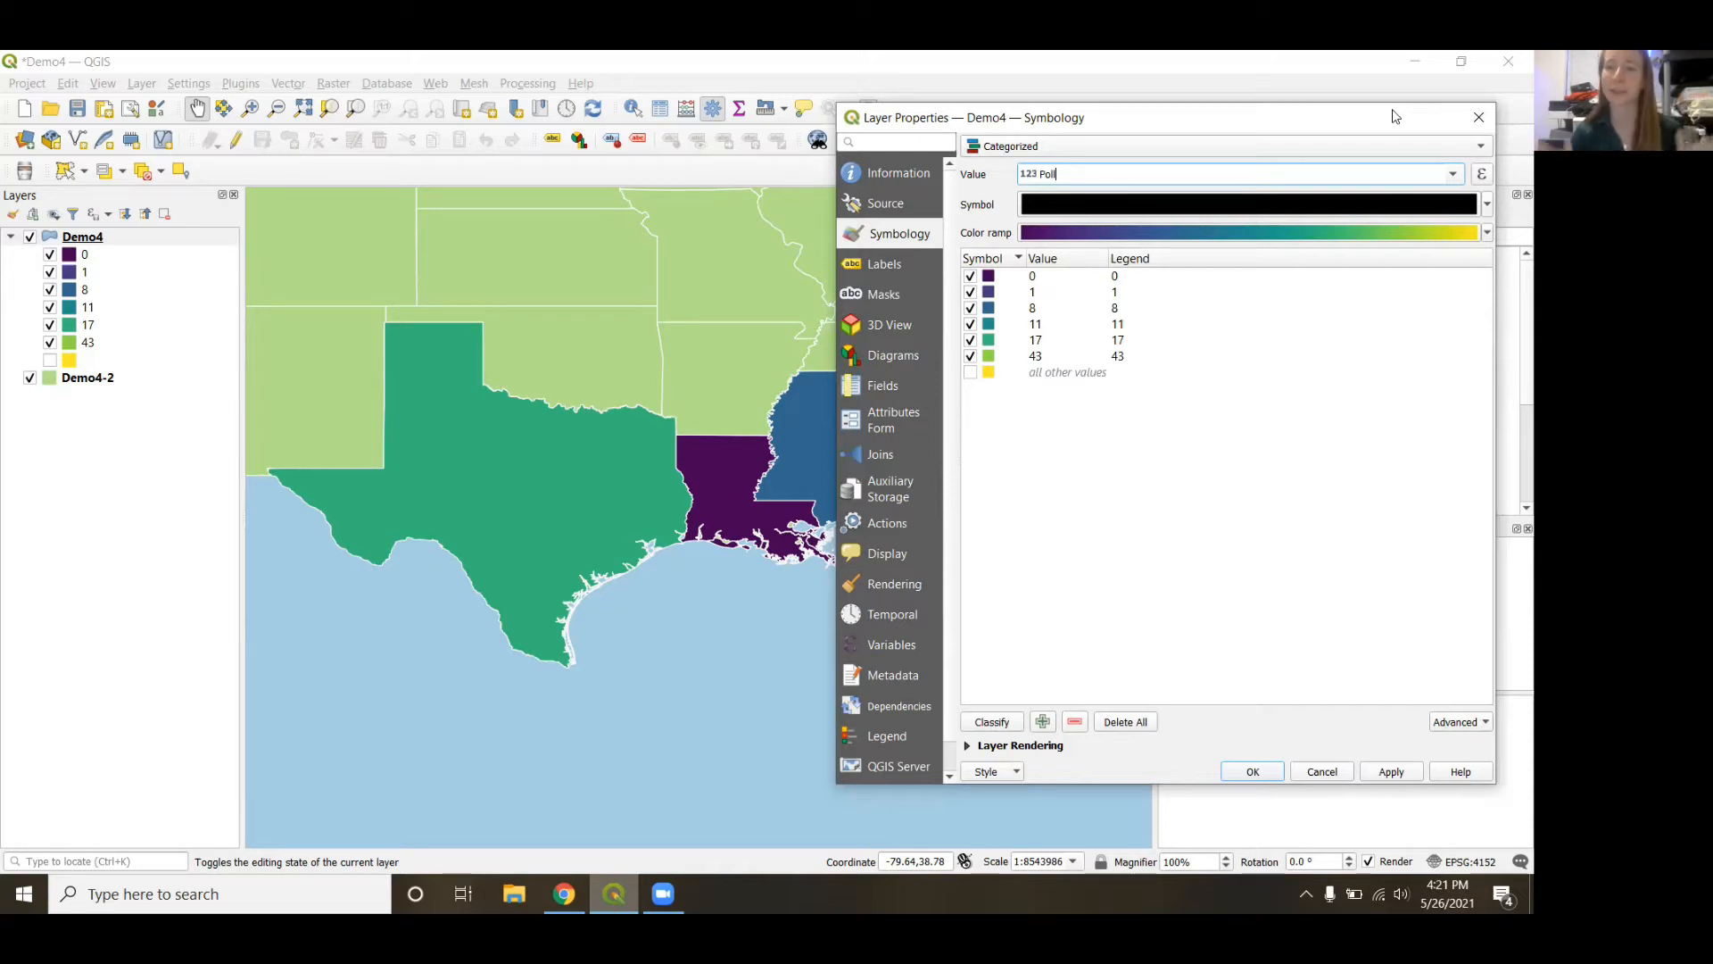
Examine the available color ramps and renderer setting for the Demo4 layer, and close its properties keeping the existing style.
{"action": "left_click", "coordinate": [1487, 233]}
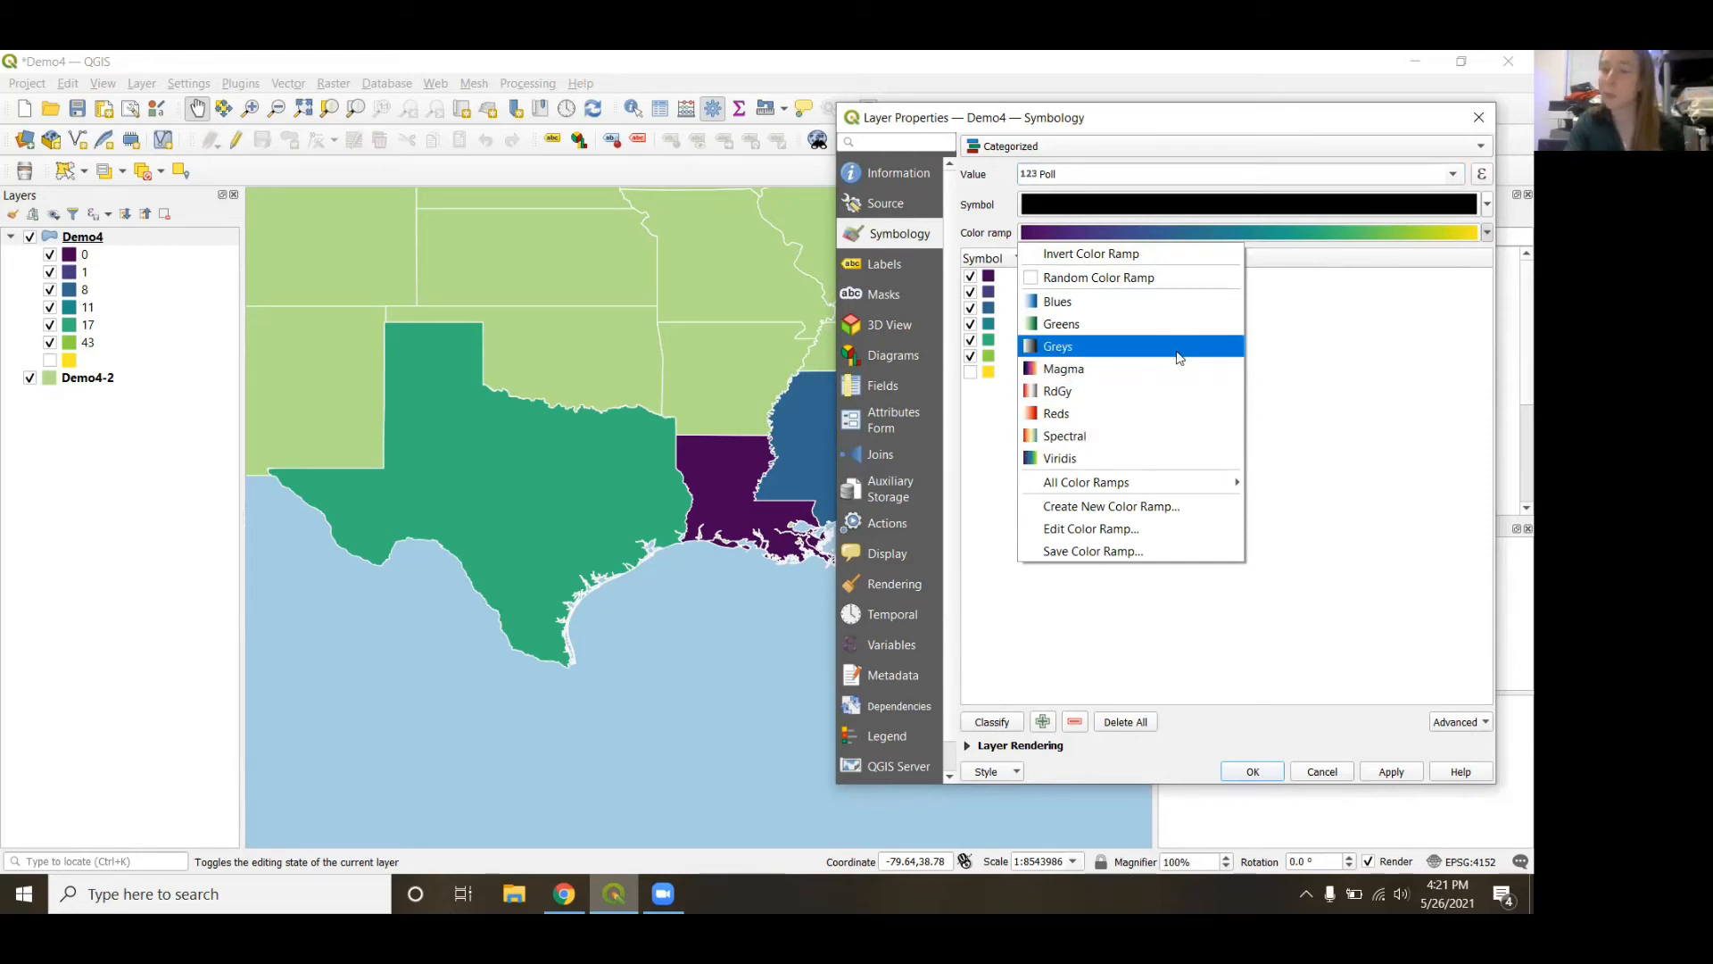
{"action": "left_click", "coordinate": [1314, 455]}
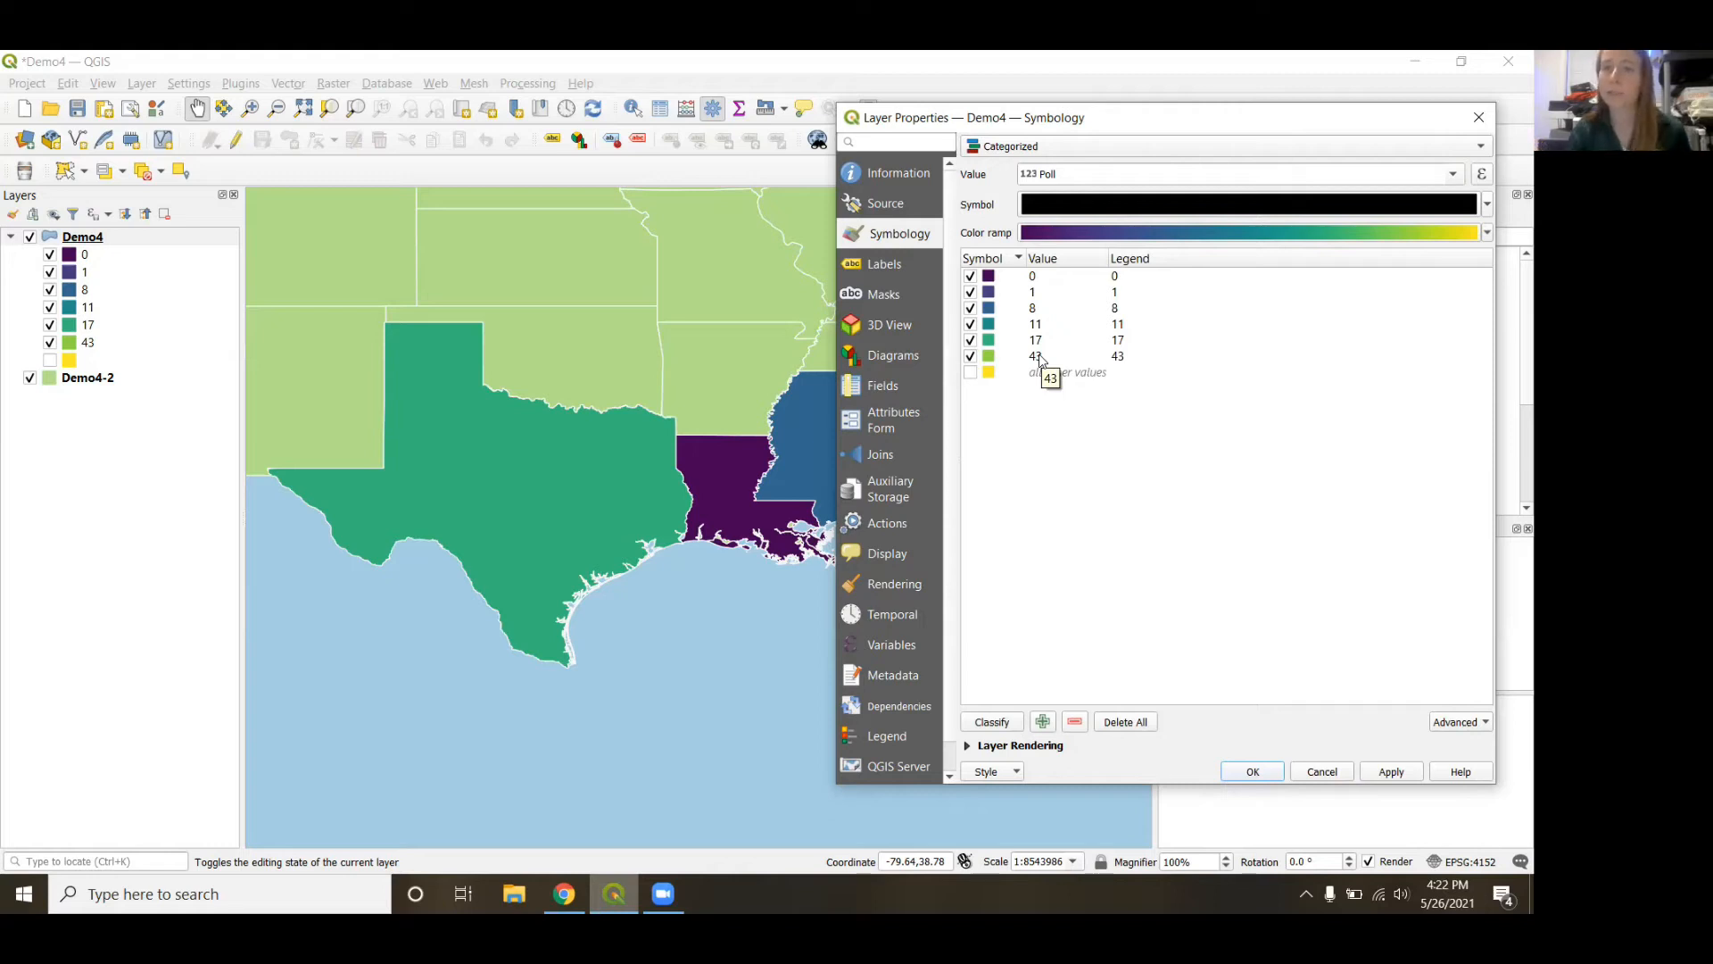
{"action": "left_click", "coordinate": [1055, 146]}
{"action": "left_click", "coordinate": [1056, 148]}
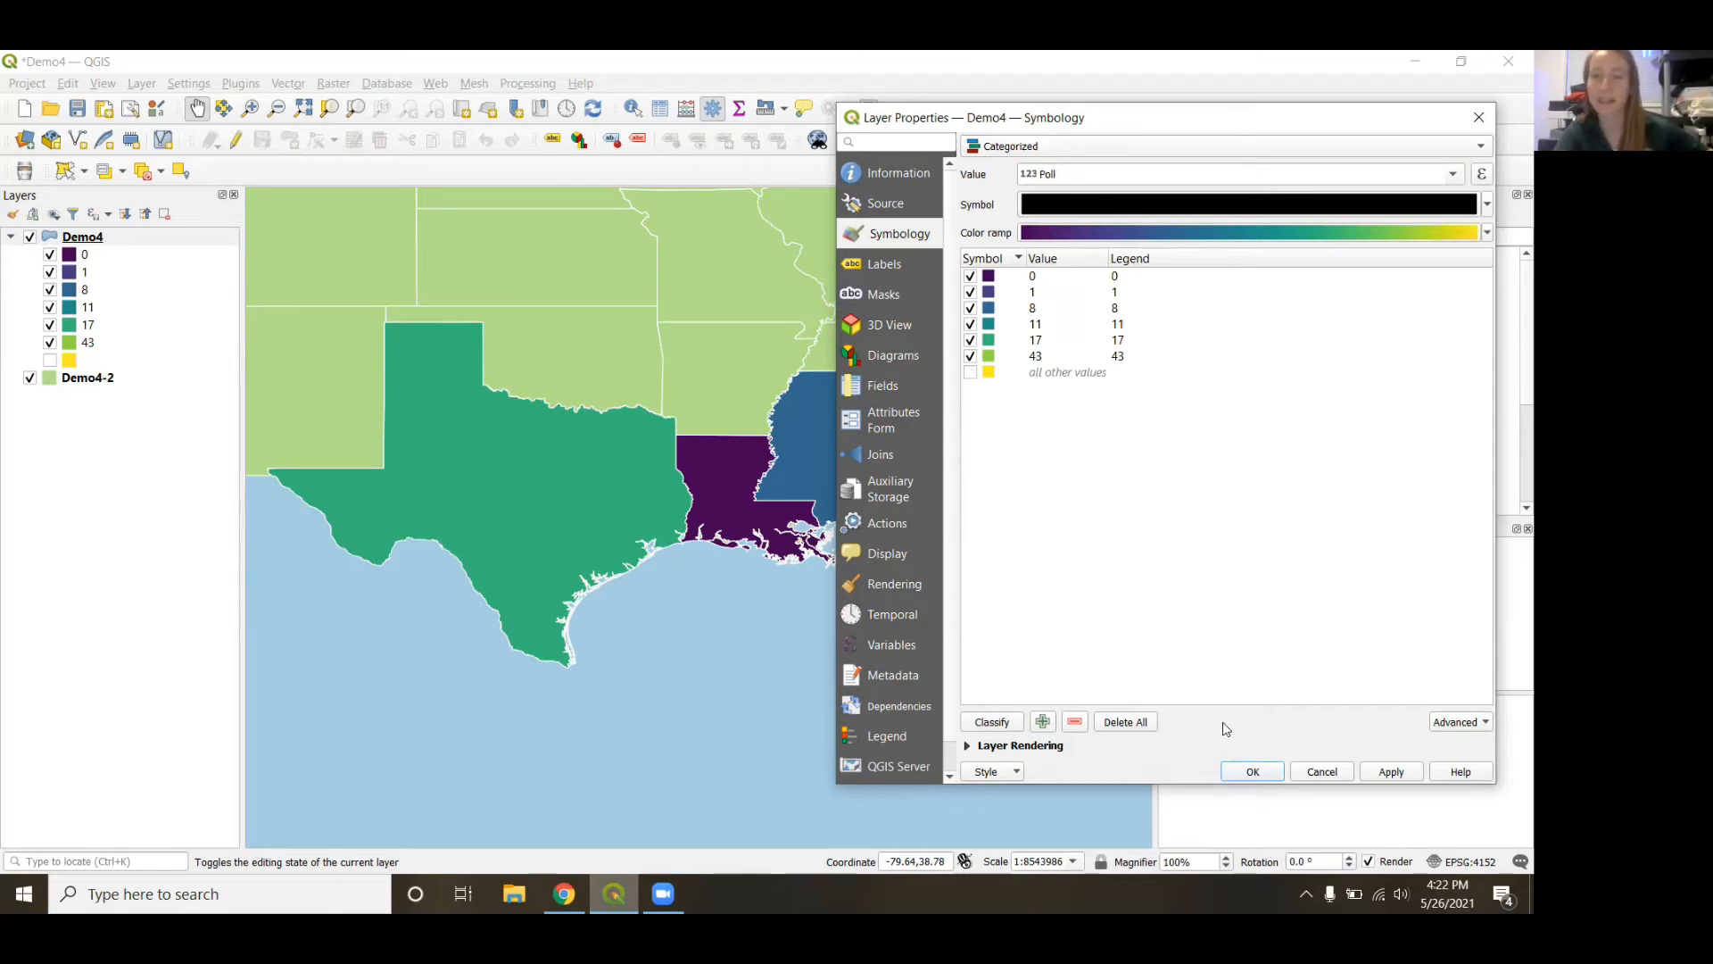
{"action": "left_click", "coordinate": [1253, 771]}
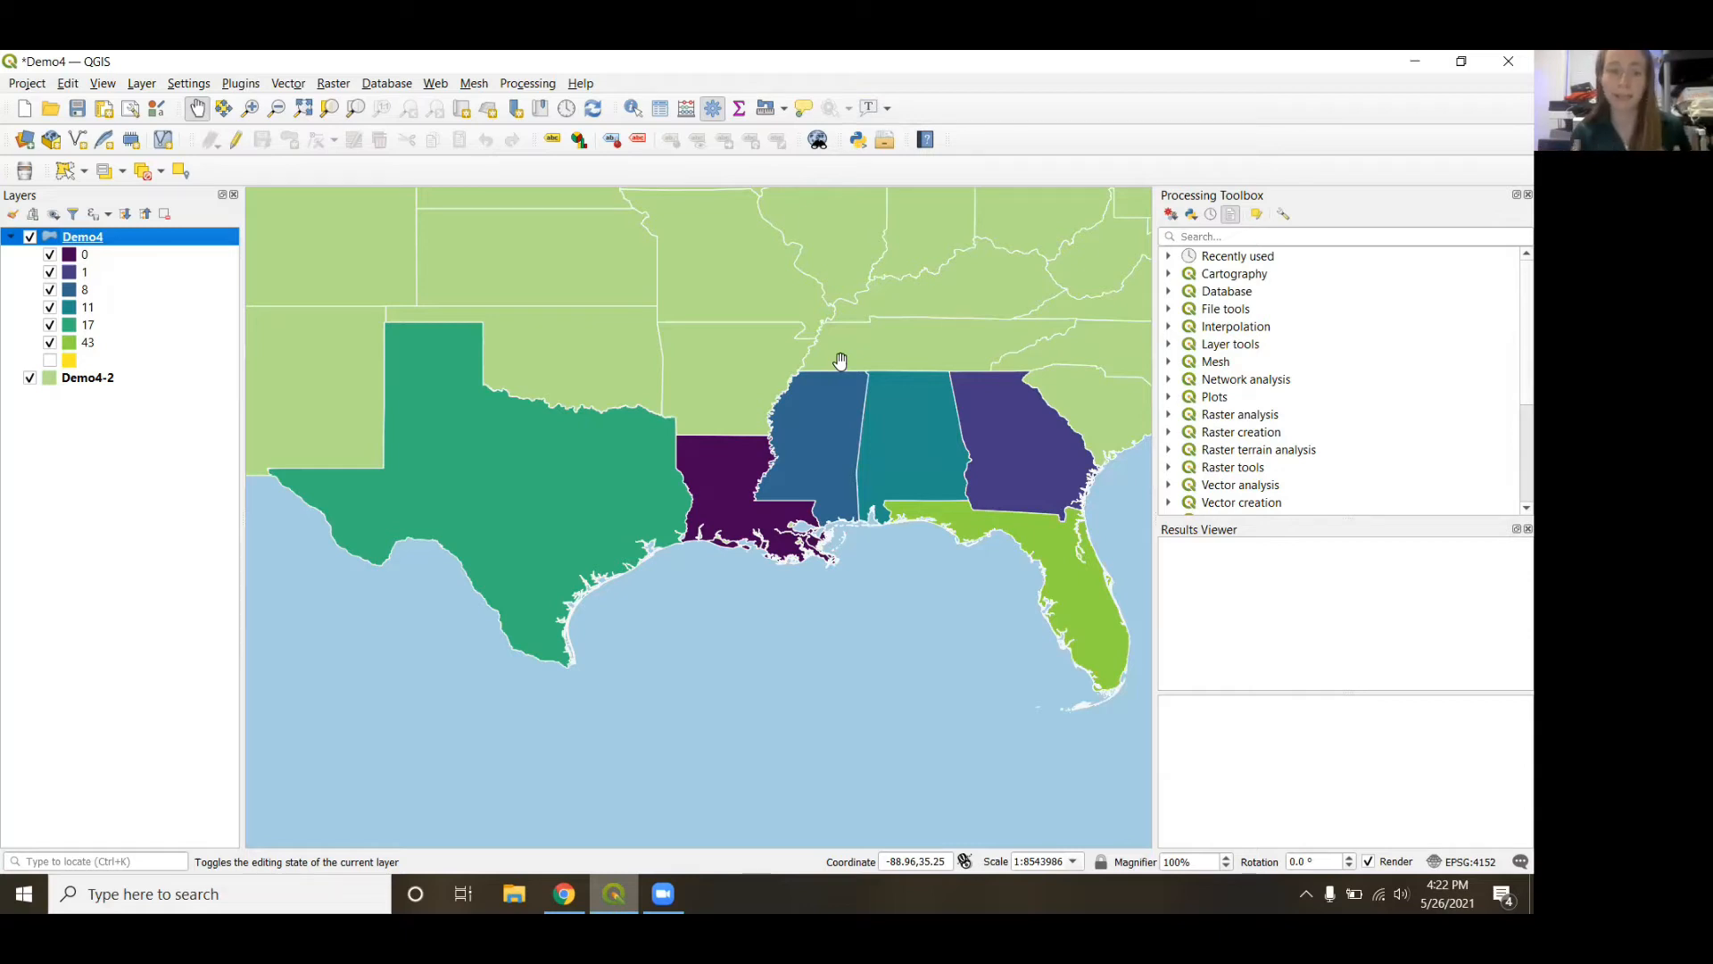
Examine the project's general properties and the color choices for the map background, keeping the existing light blue.
{"action": "left_click", "coordinate": [36, 85]}
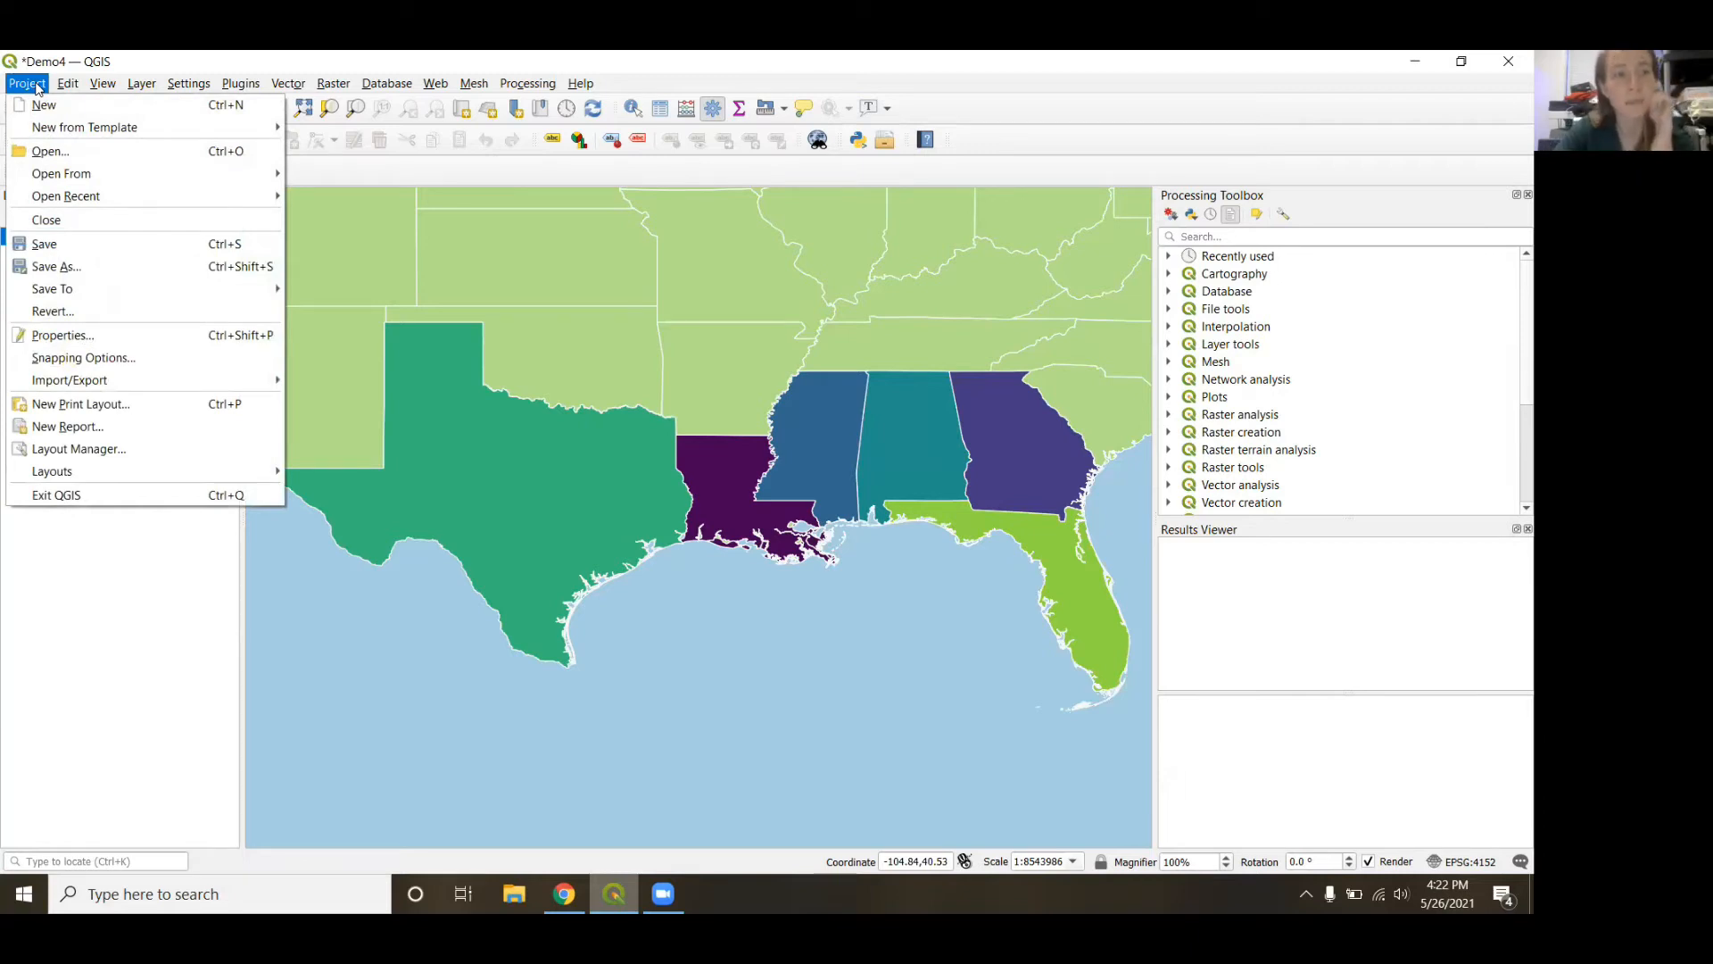
{"action": "left_click", "coordinate": [145, 336]}
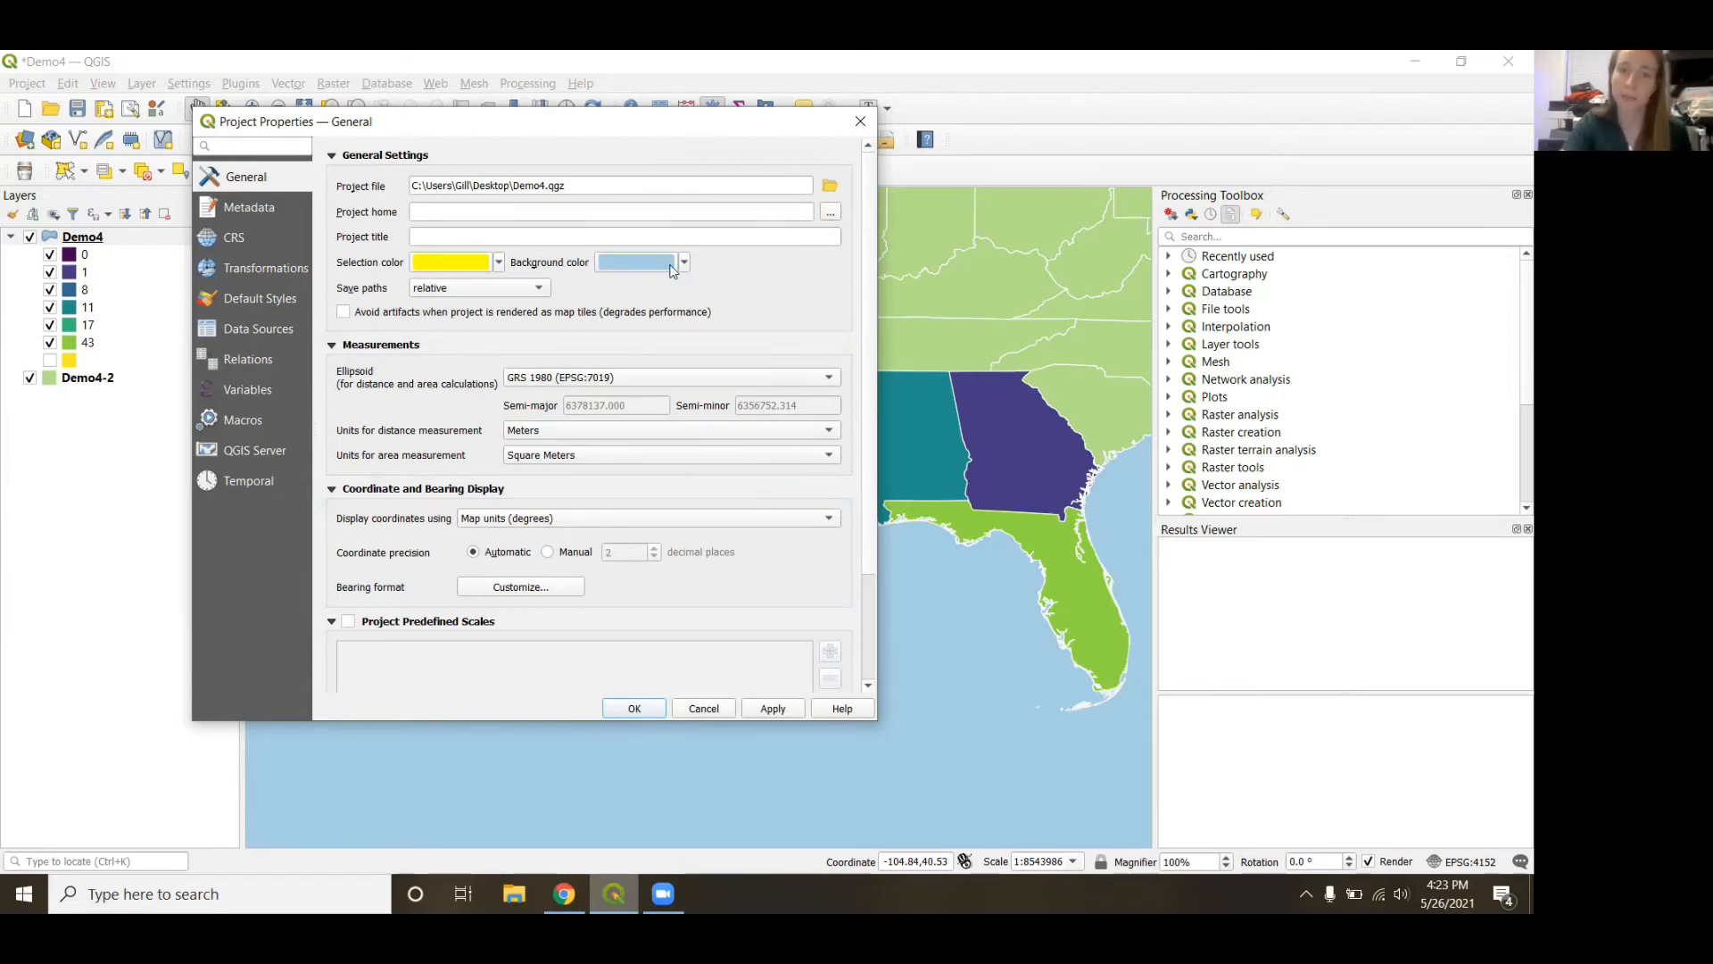
{"action": "left_click", "coordinate": [672, 263]}
{"action": "scroll", "coordinate": [559, 407], "scroll_direction": "down", "scroll_amount": 2}
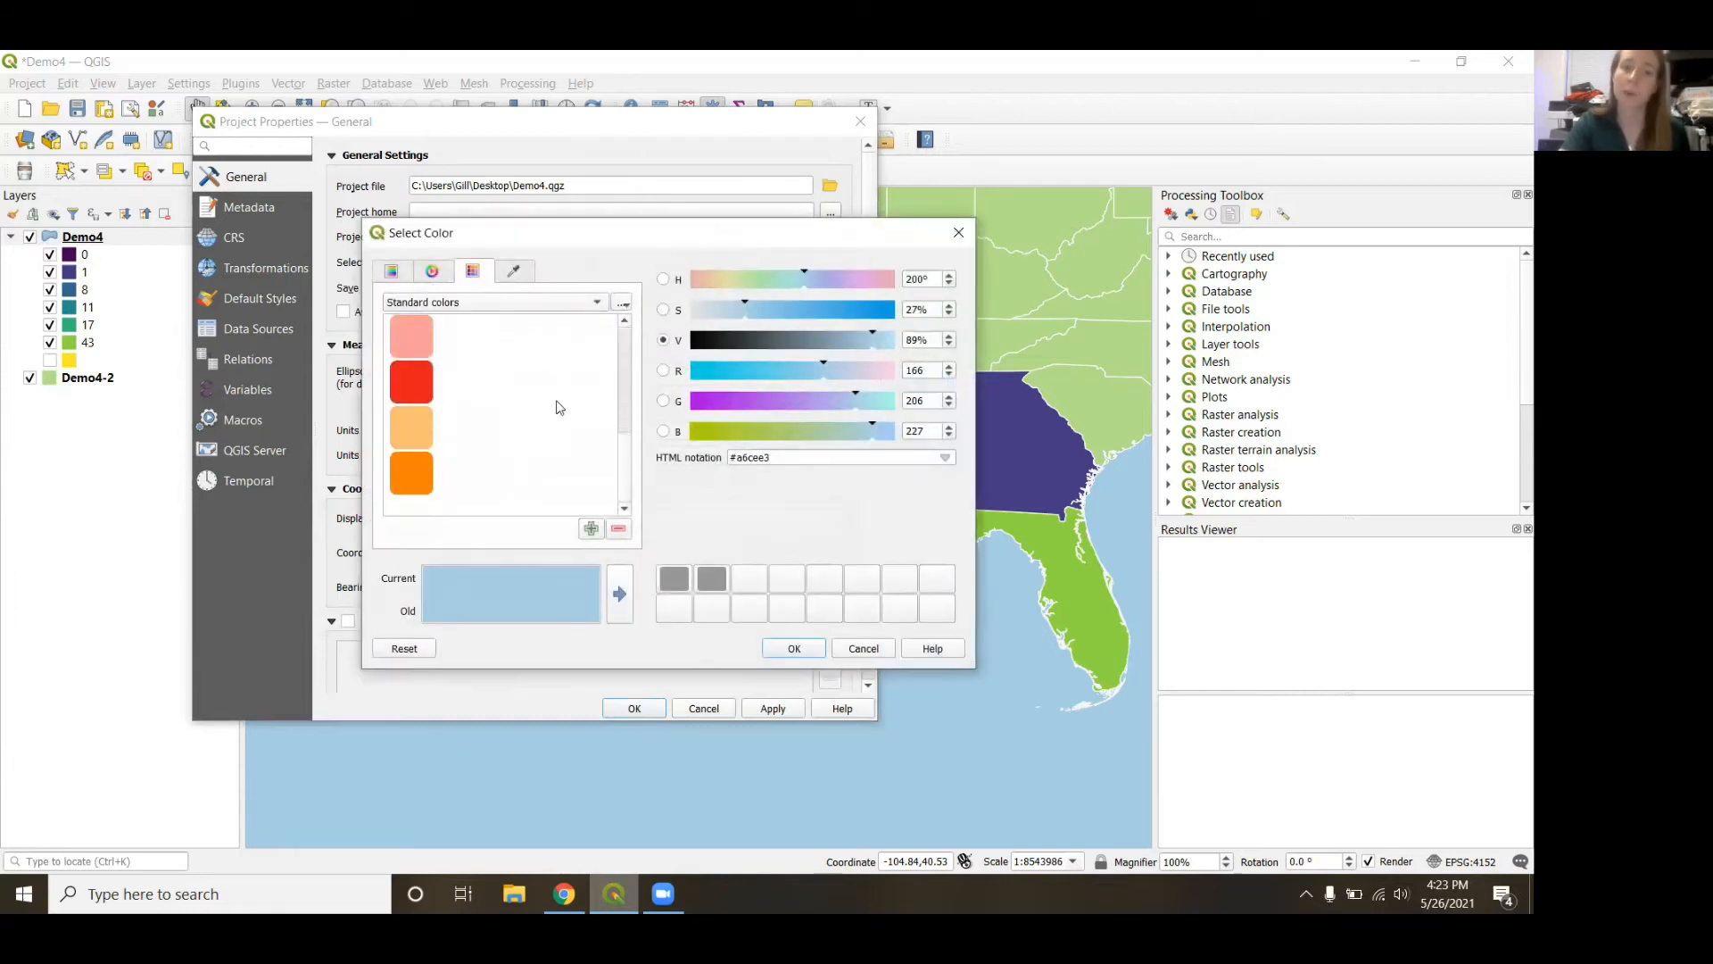
{"action": "scroll", "coordinate": [559, 407], "scroll_direction": "up", "scroll_amount": 2}
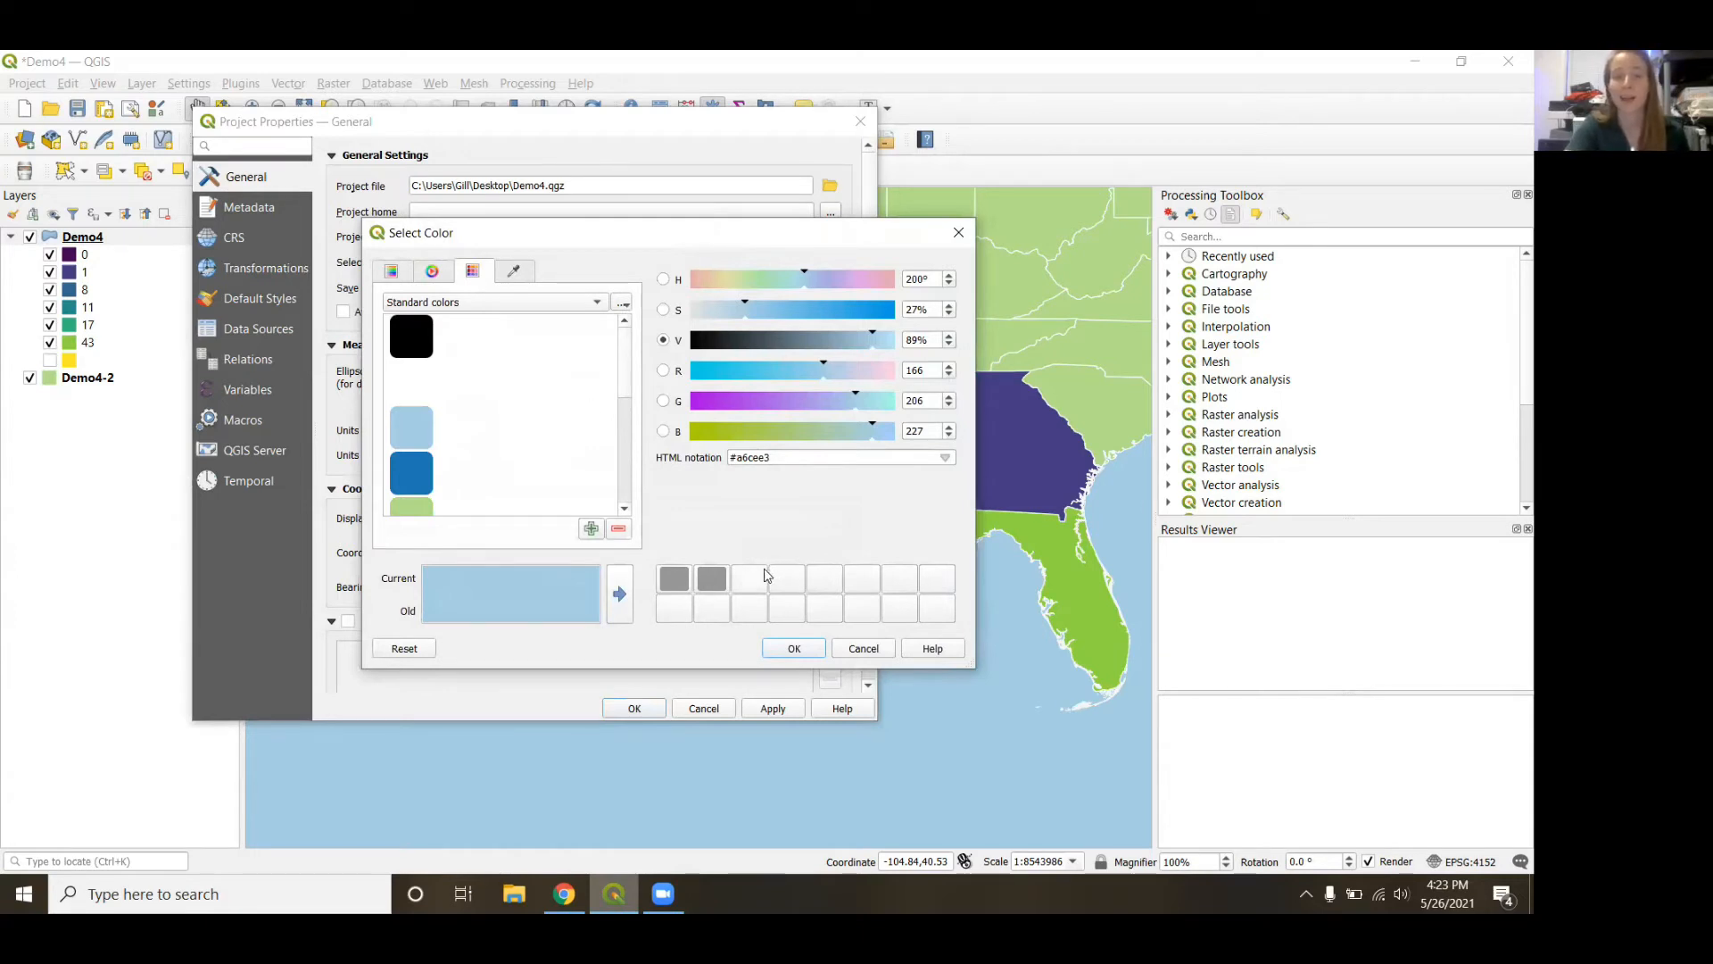
{"action": "left_click", "coordinate": [785, 651]}
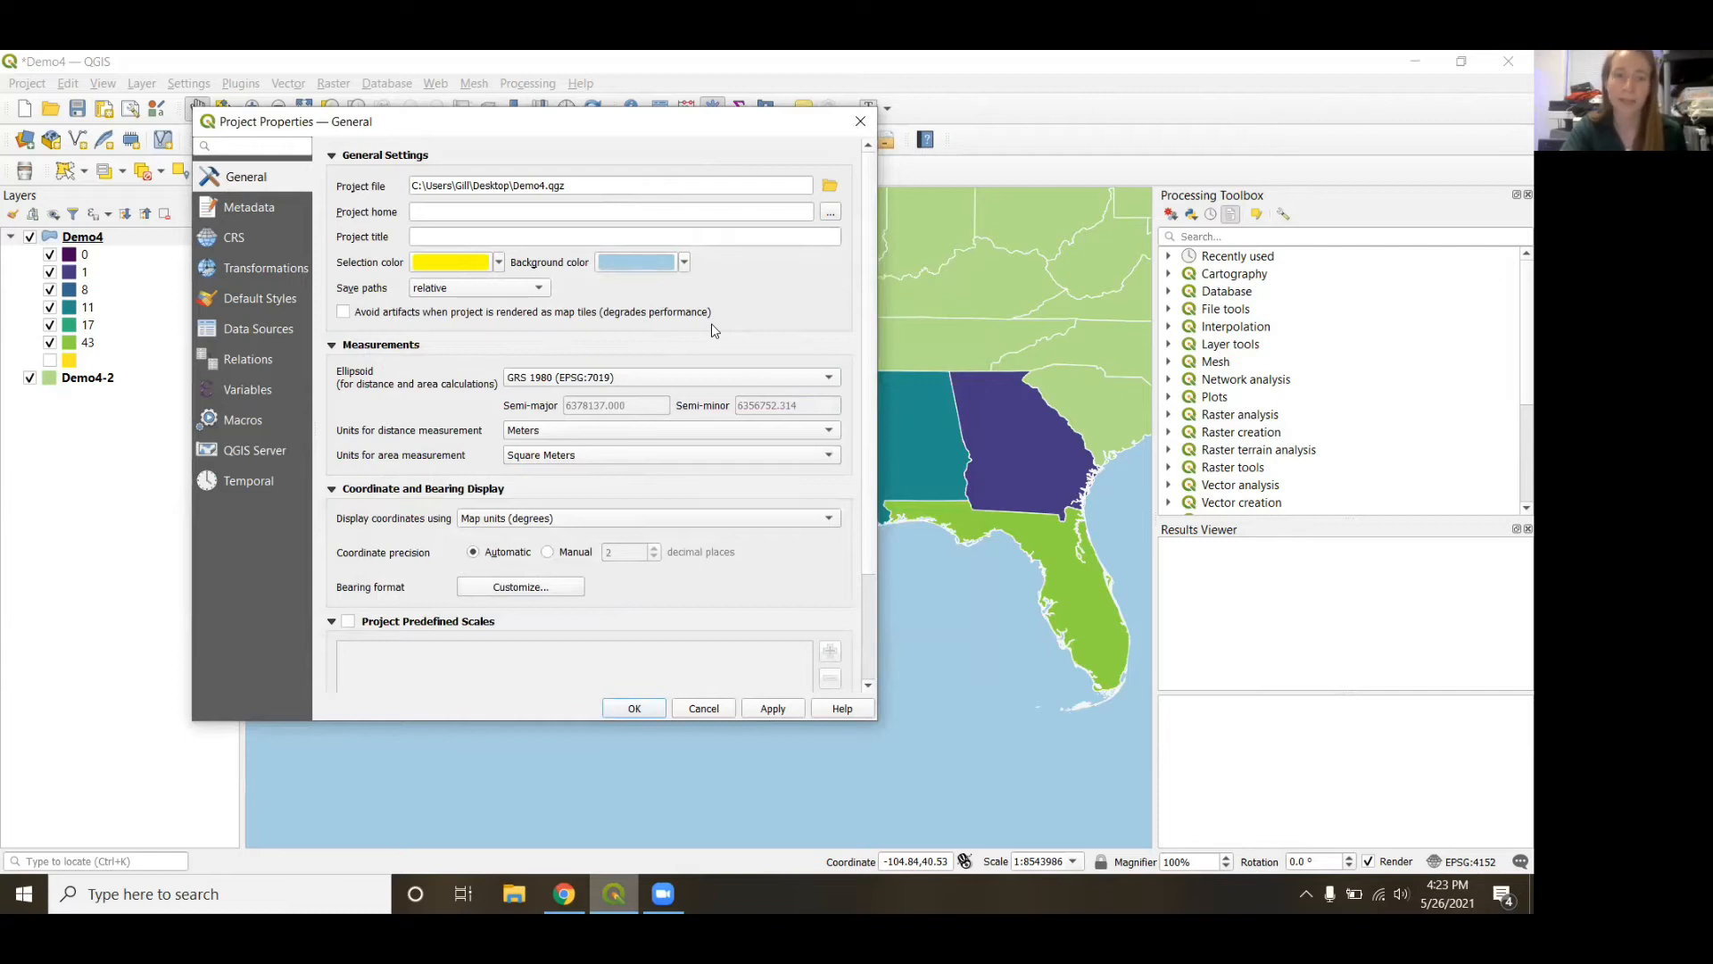
{"action": "left_click", "coordinate": [648, 708]}
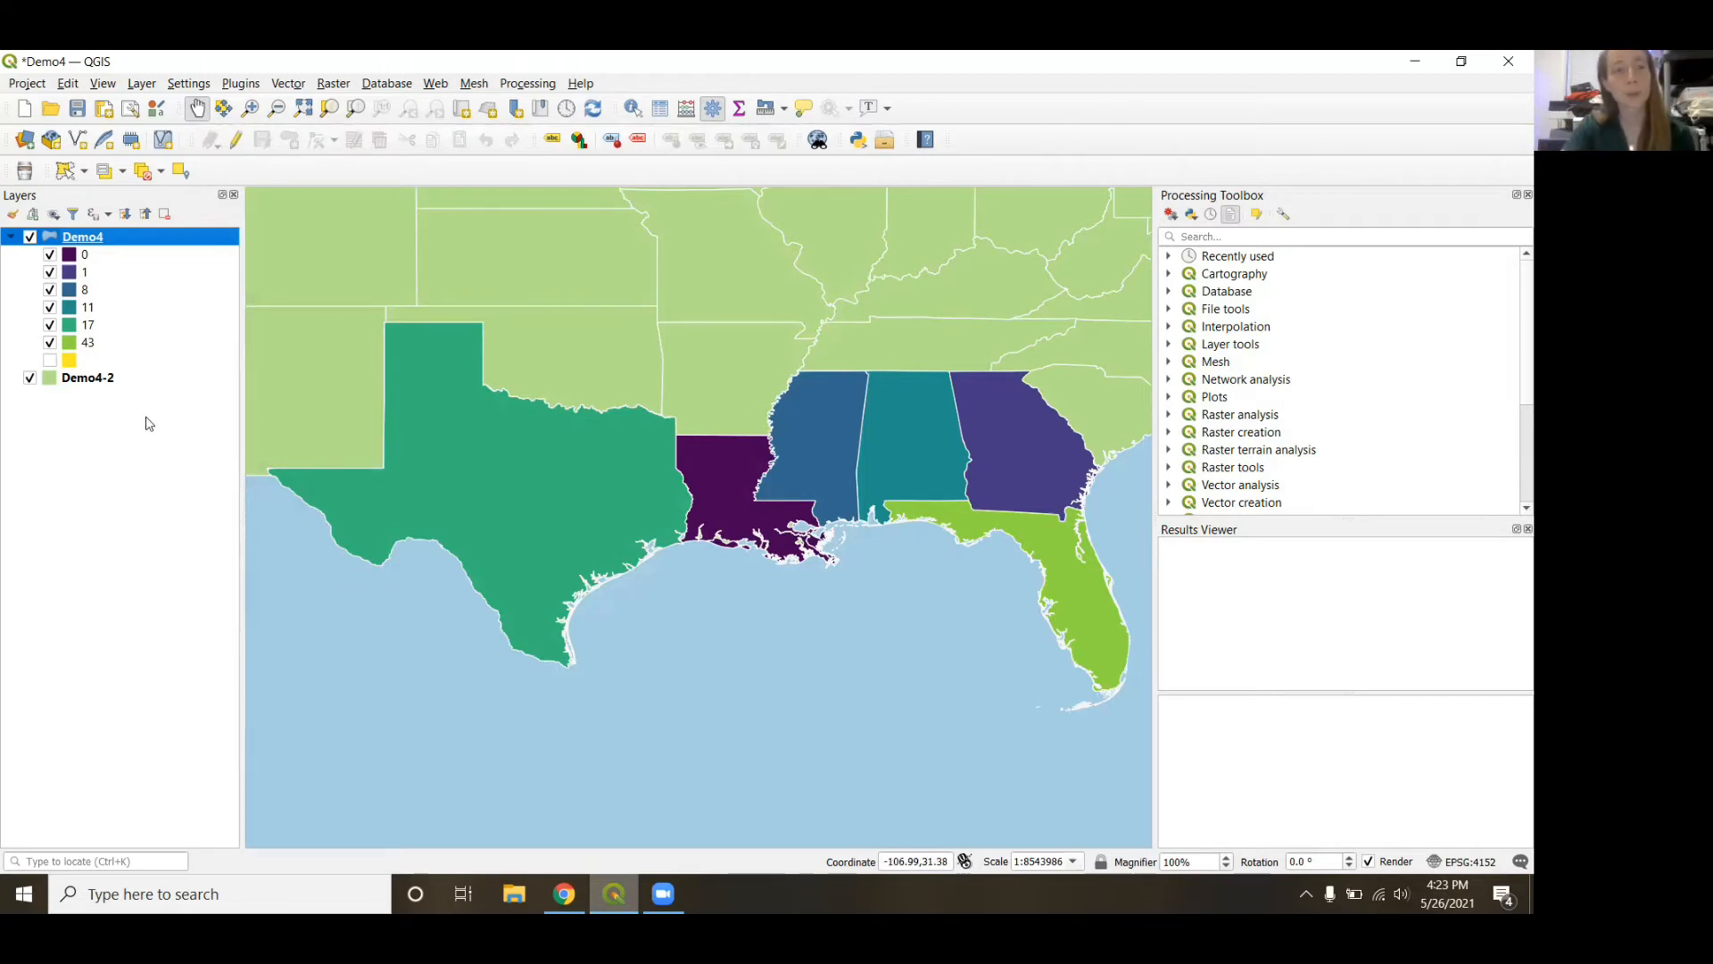
View the project's existing demo4 print layout and return to the main map window.
{"action": "left_click", "coordinate": [26, 85]}
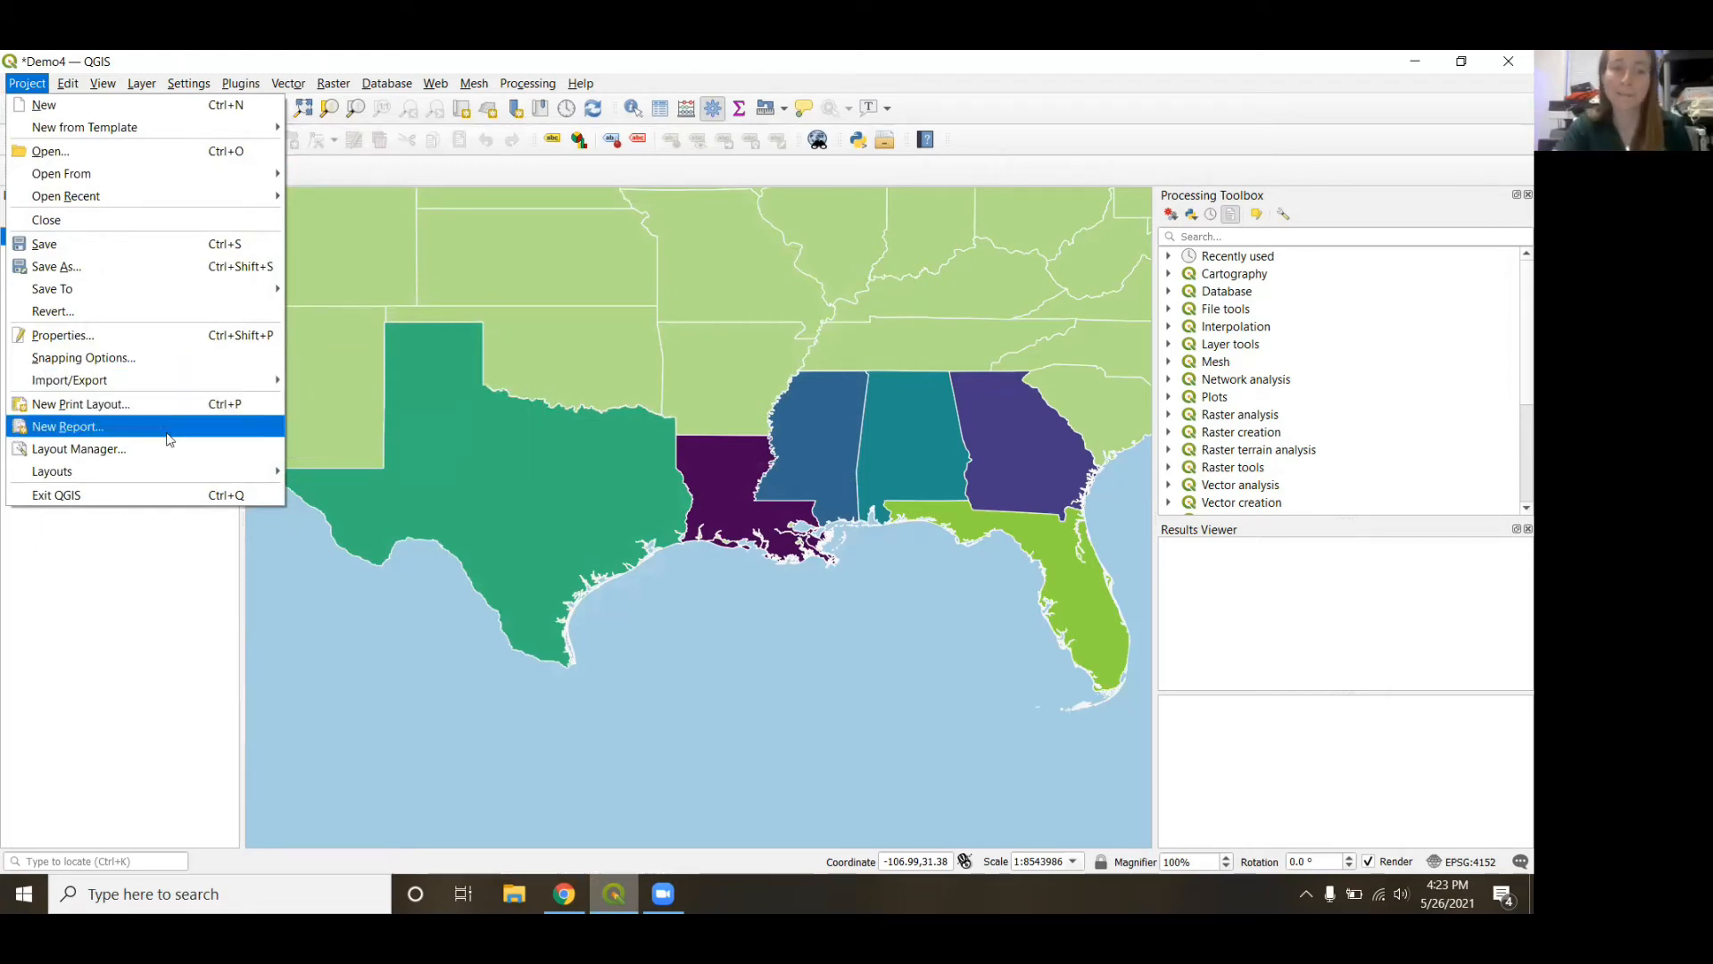
{"action": "mouse_move", "coordinate": [193, 479]}
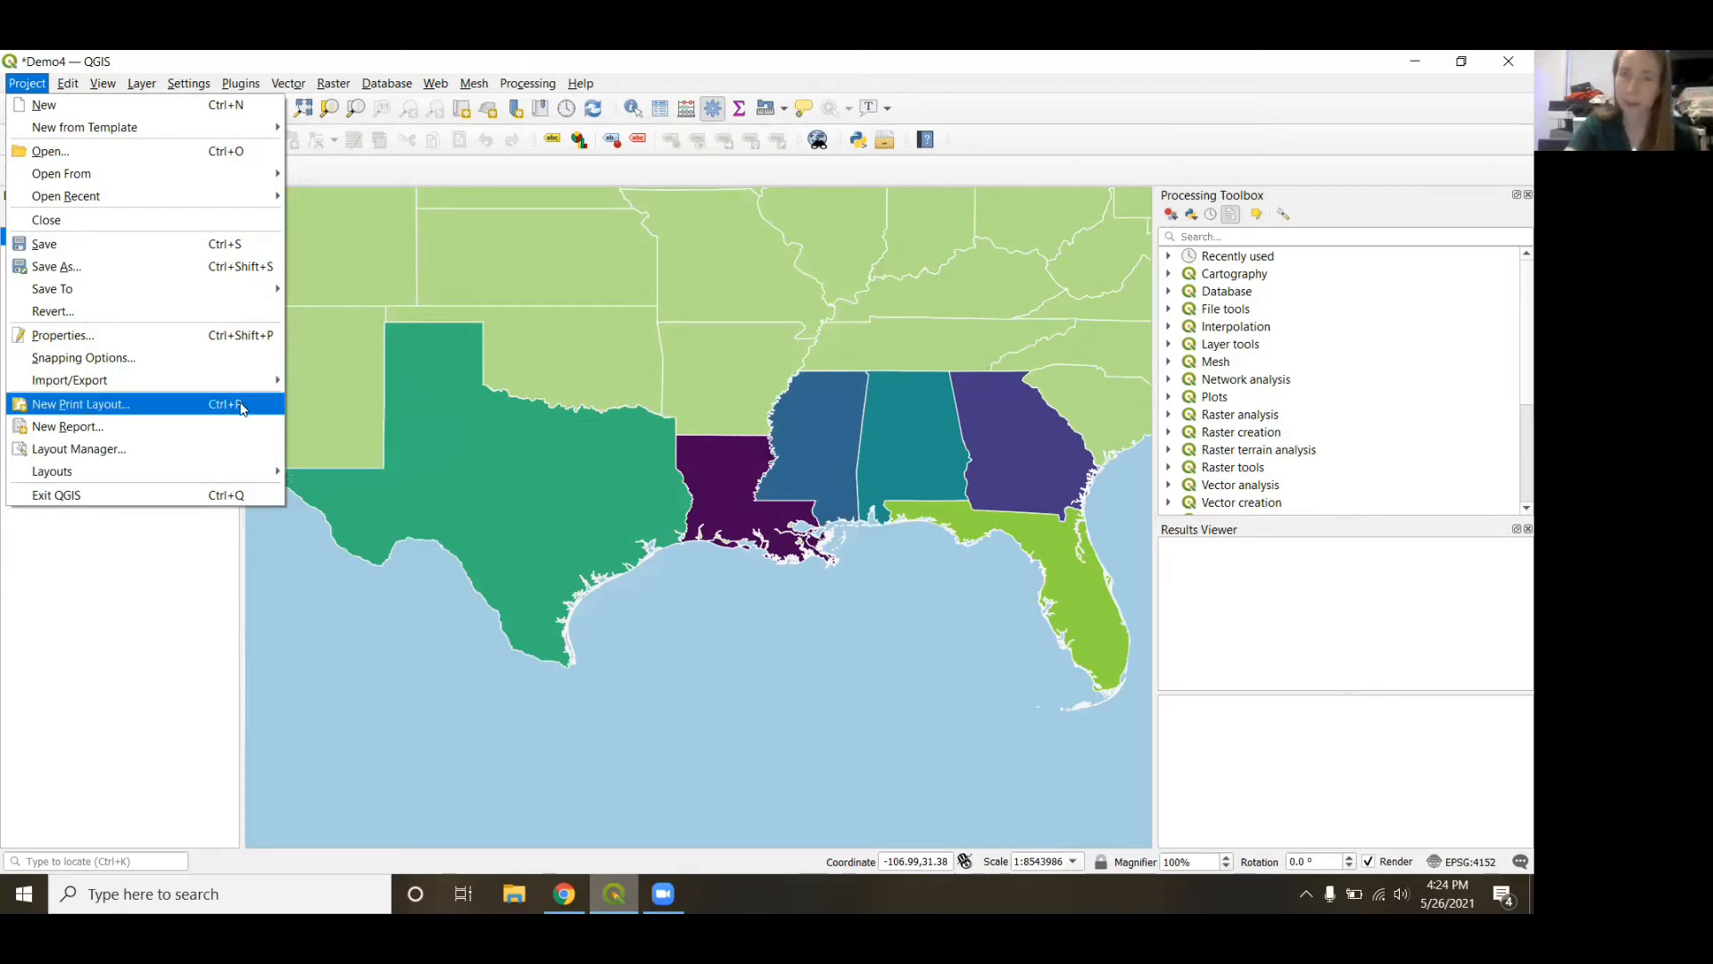
{"action": "mouse_move", "coordinate": [268, 478]}
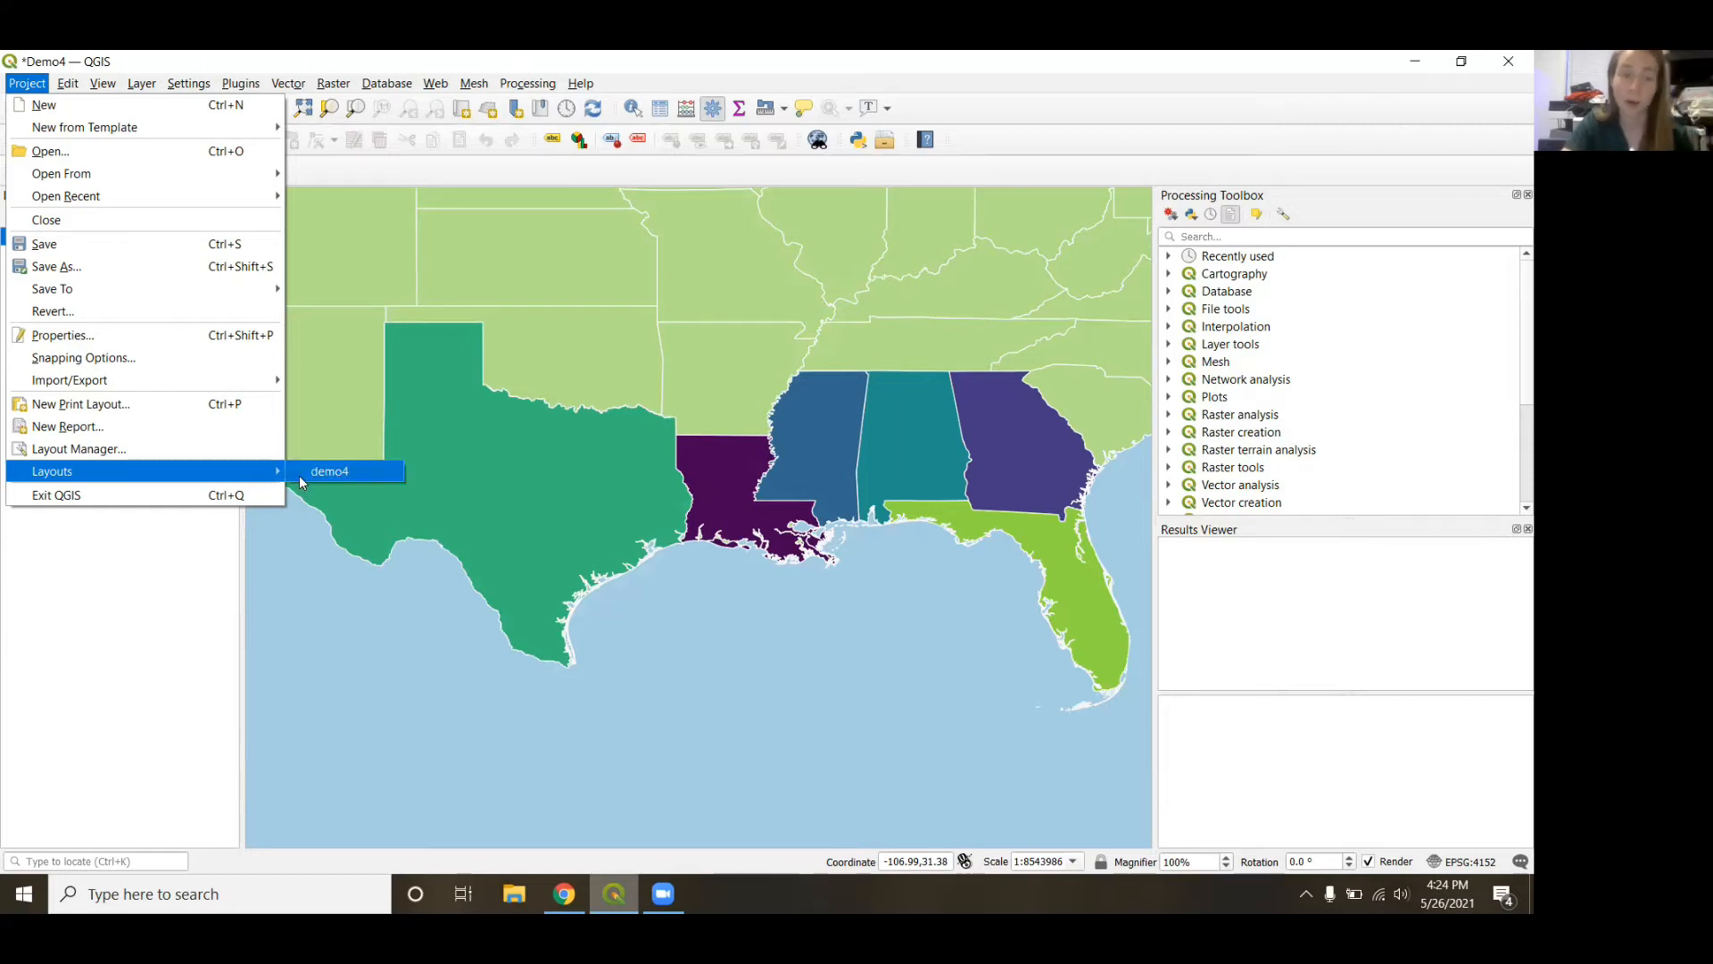
{"action": "left_click", "coordinate": [300, 478]}
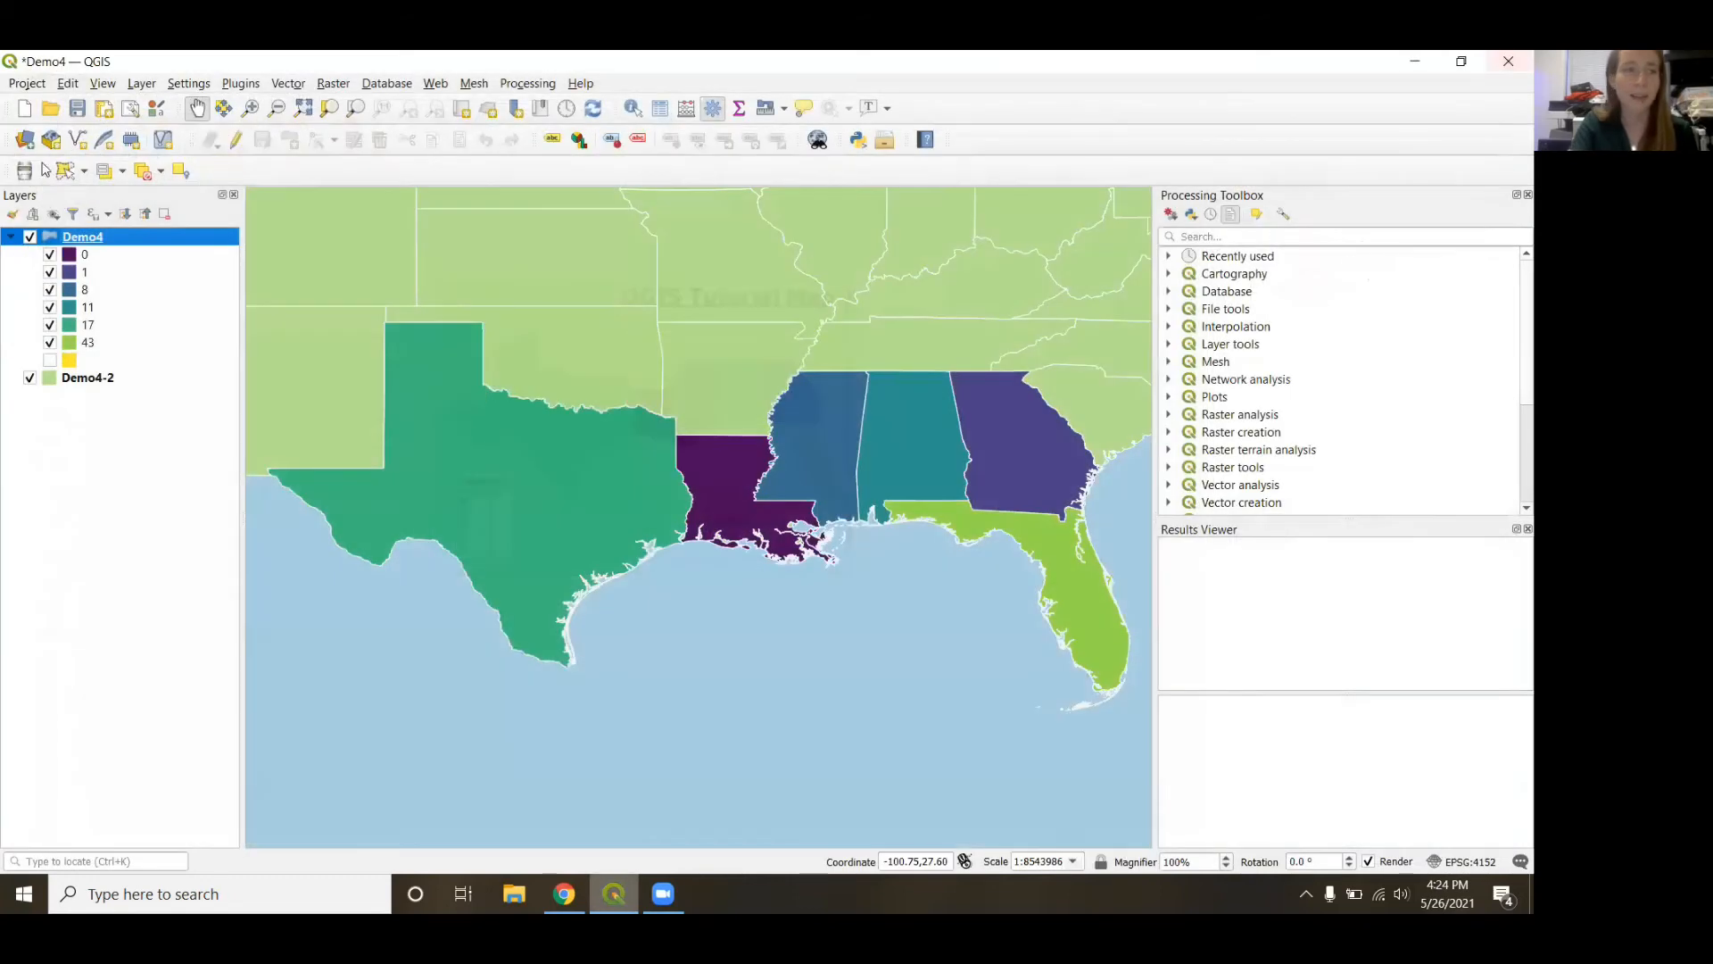
Create a new print layout titled Demo4-2.
{"action": "left_click", "coordinate": [27, 83]}
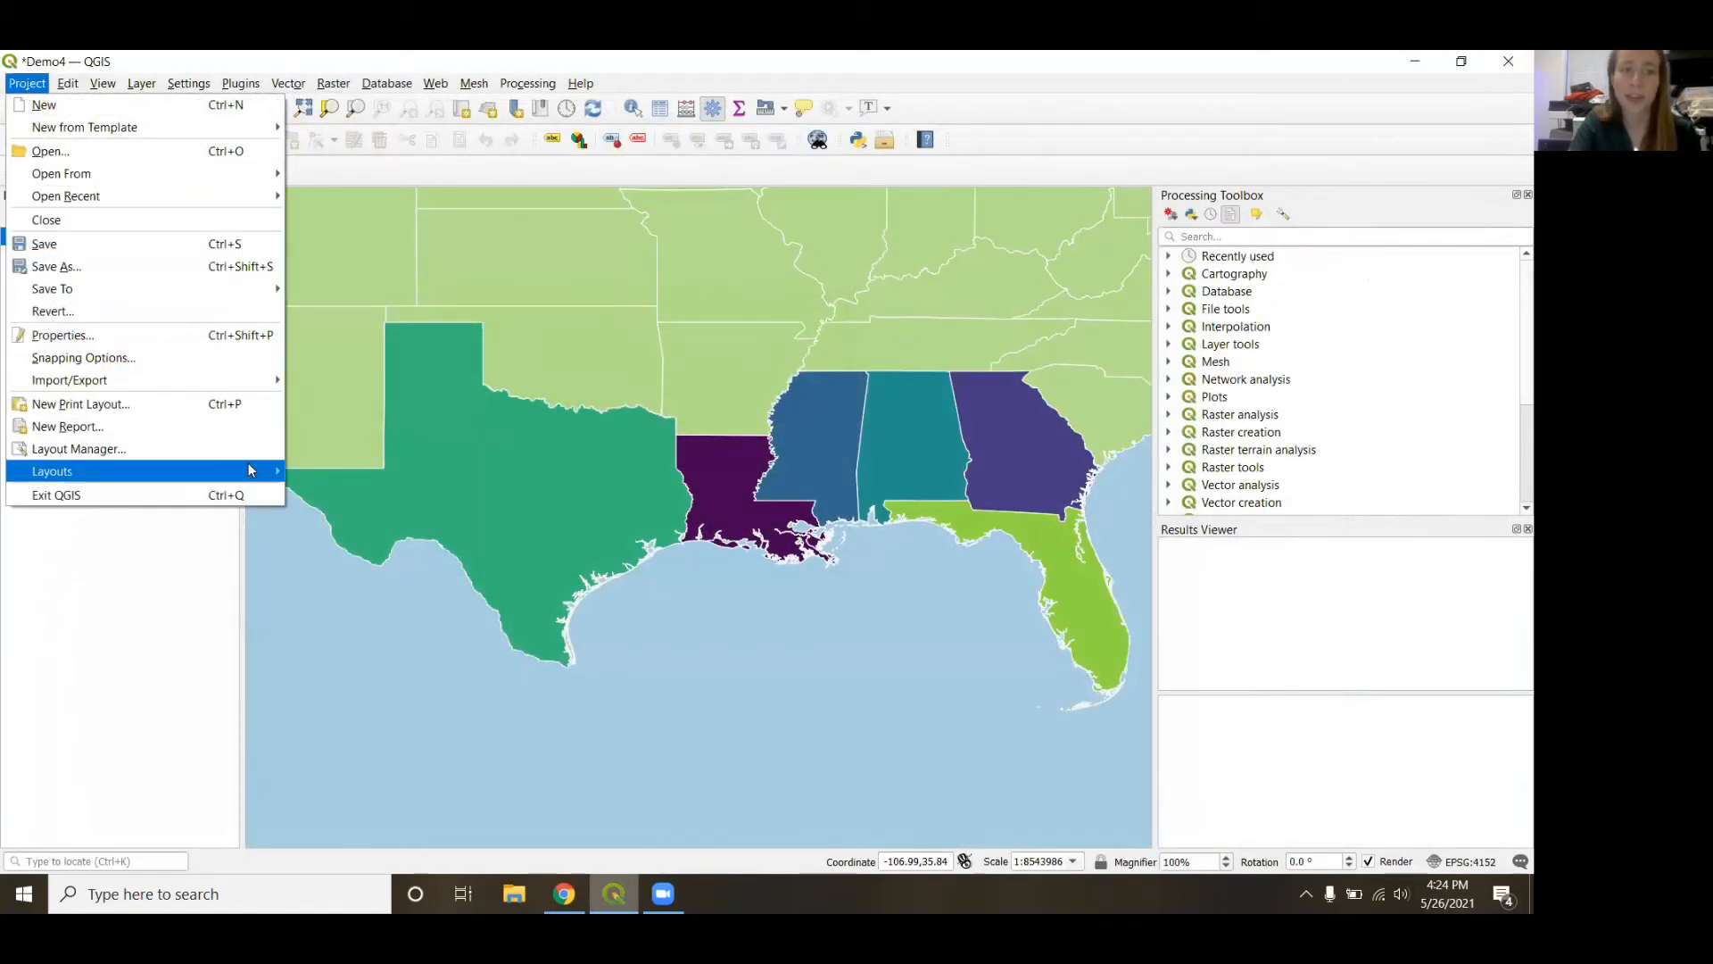
{"action": "left_click", "coordinate": [178, 408]}
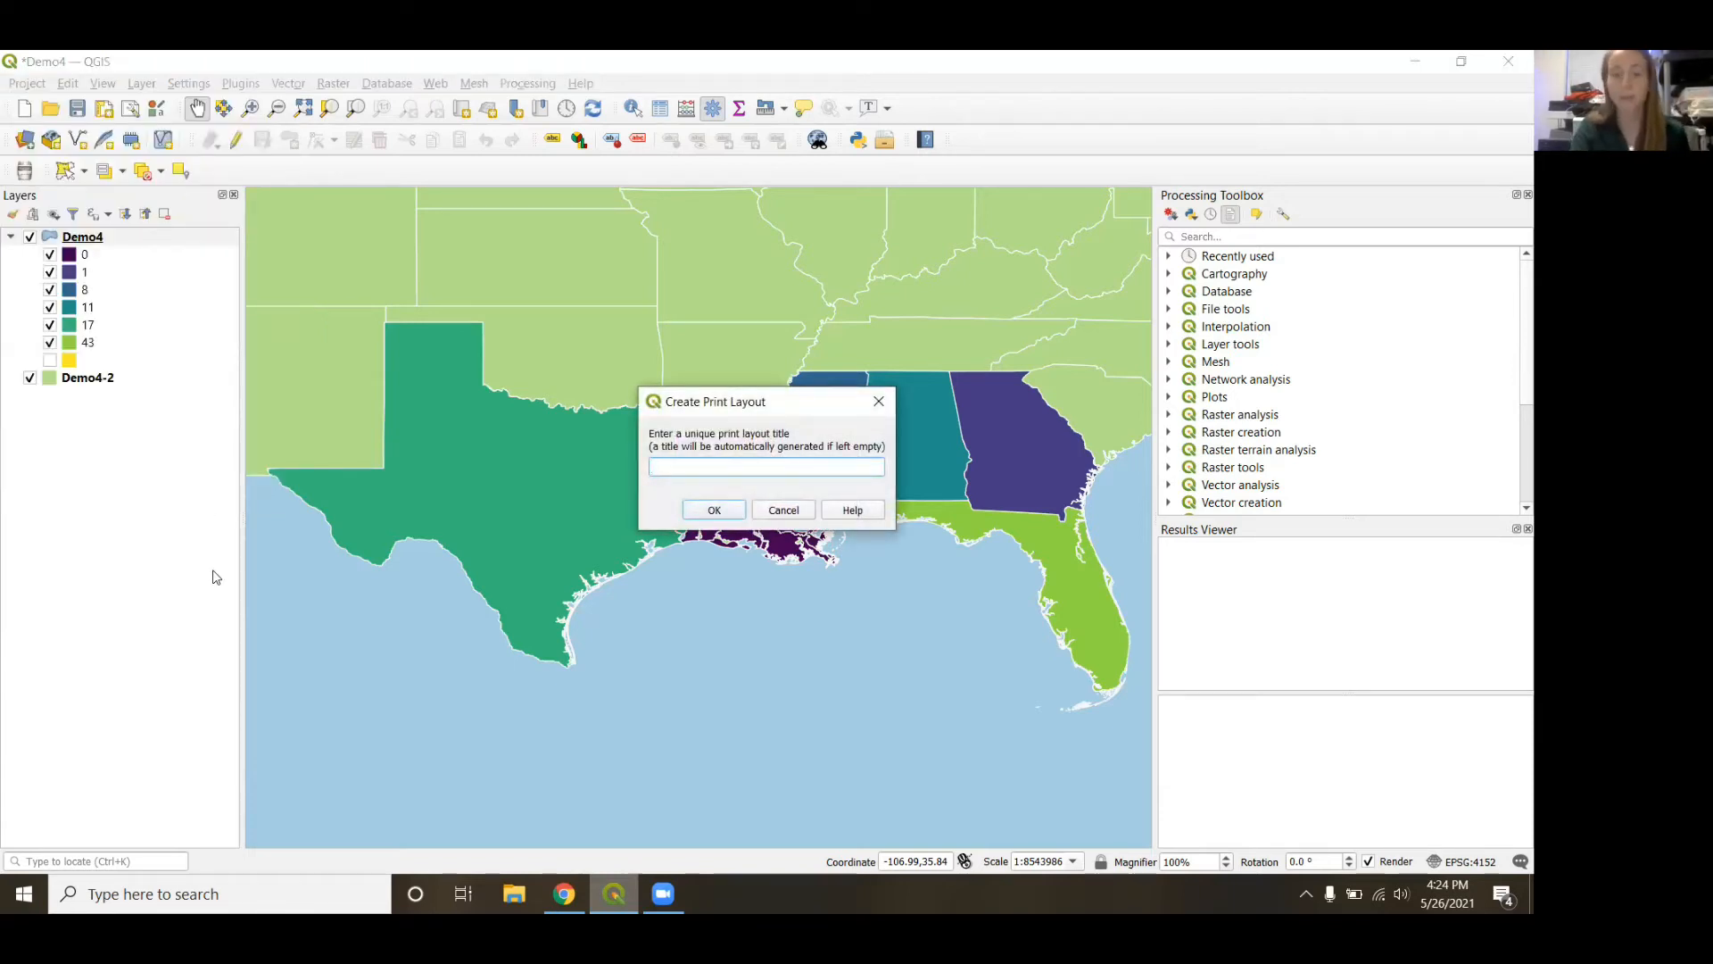
{"action": "type", "text": "Demo4-2"}
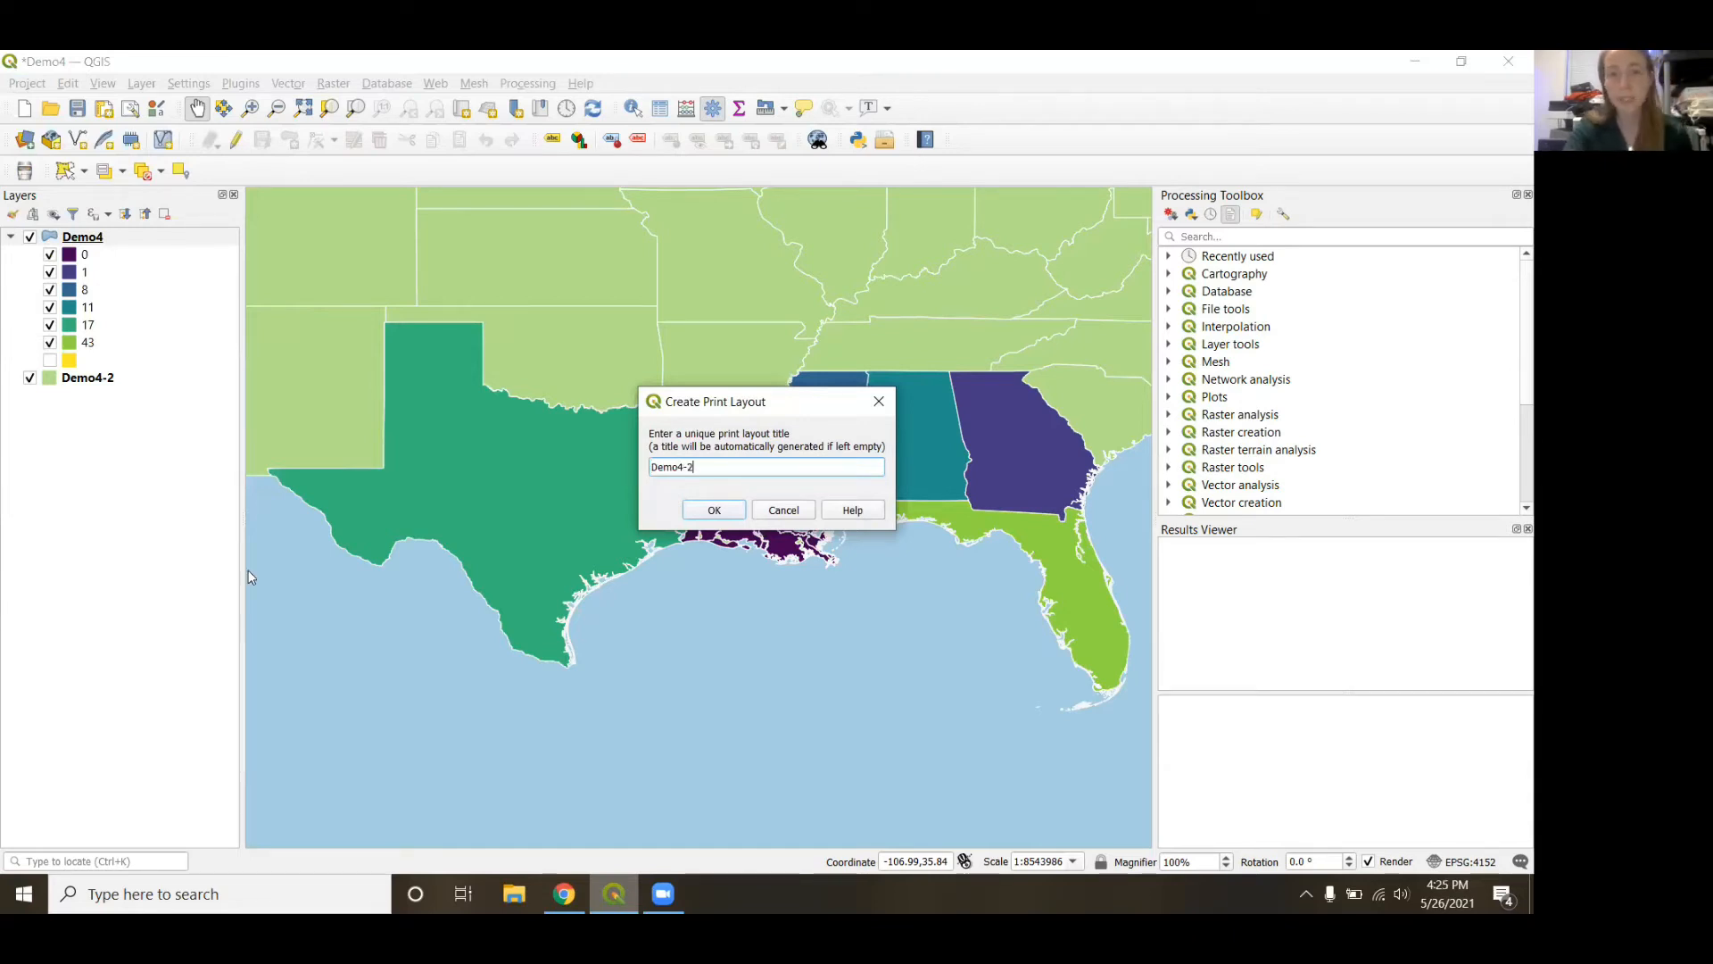
{"action": "left_click", "coordinate": [685, 509]}
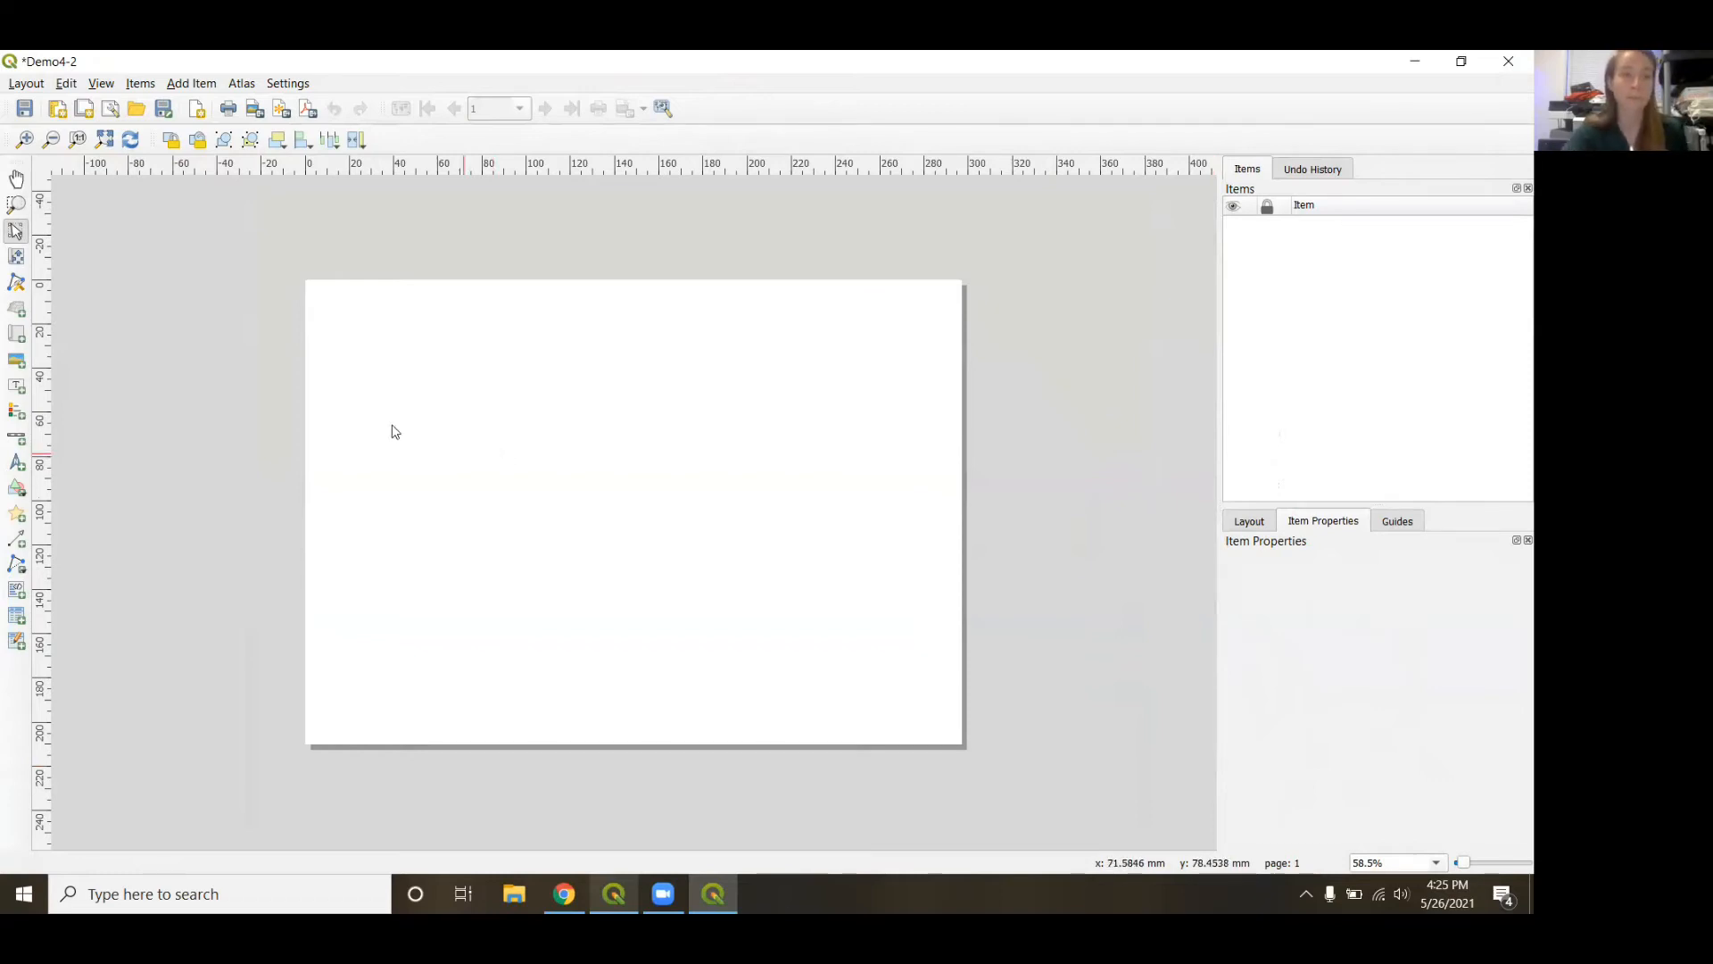
Add a map covering the whole layout page from corner to corner and enable interactive editing of its extent.
{"action": "left_click", "coordinate": [22, 338]}
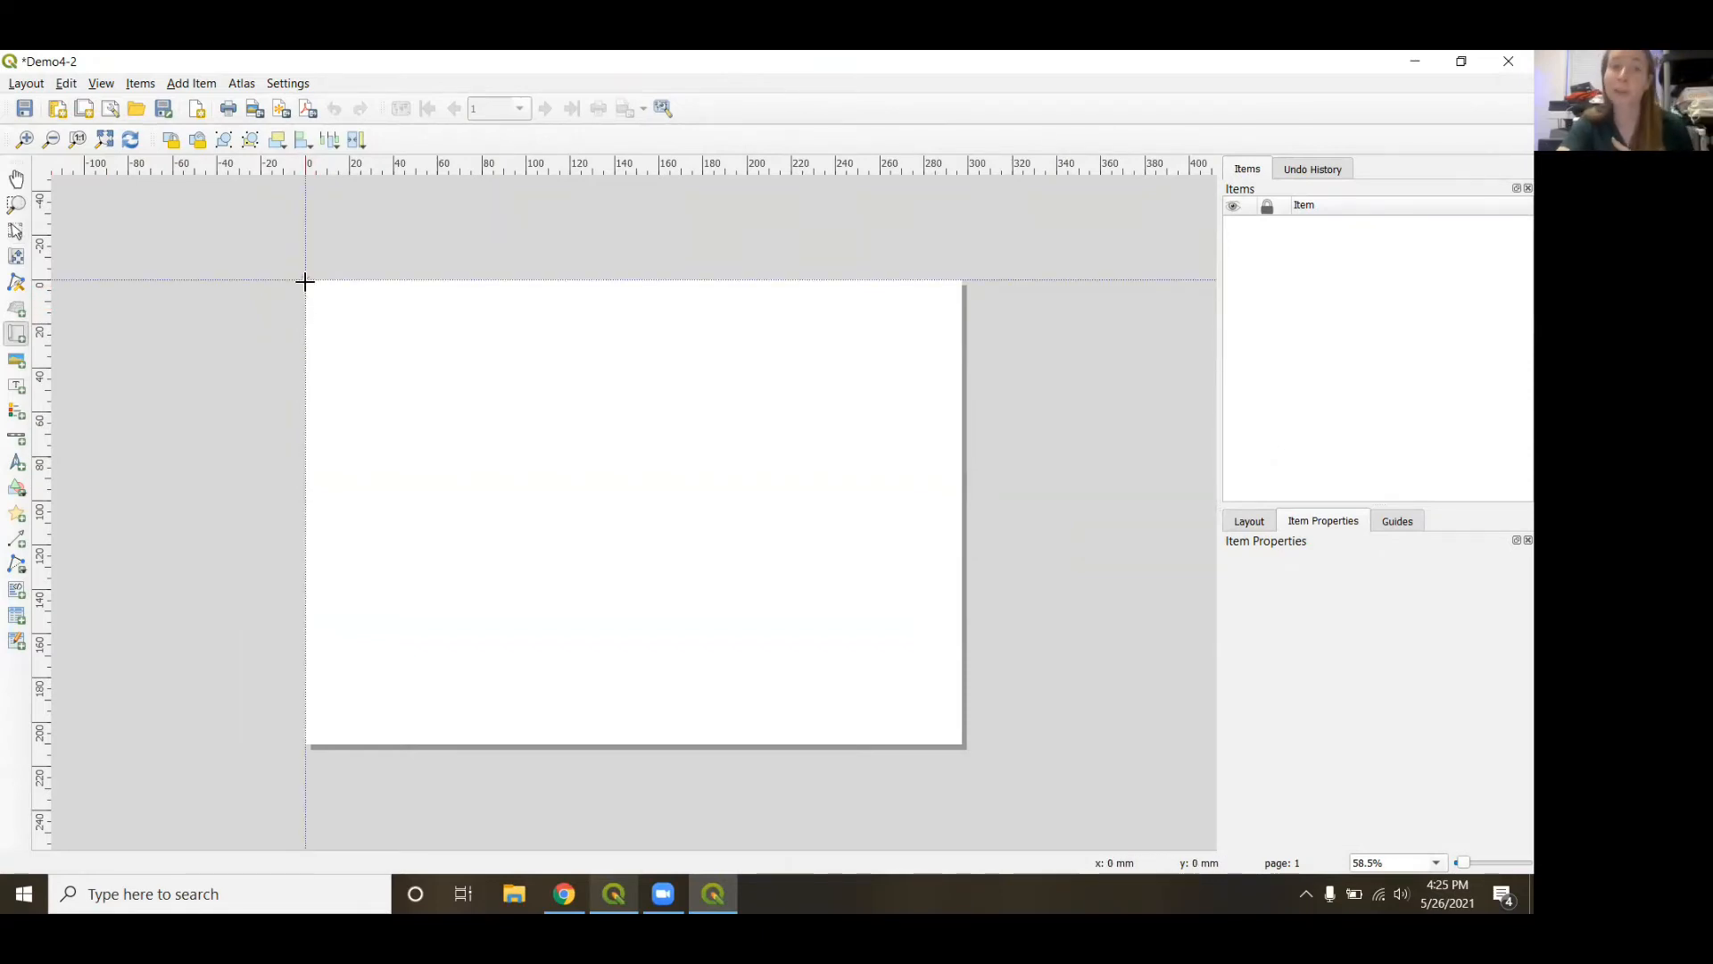
{"action": "left_click_drag", "start_coordinate": [306, 281], "coordinate": [453, 390]}
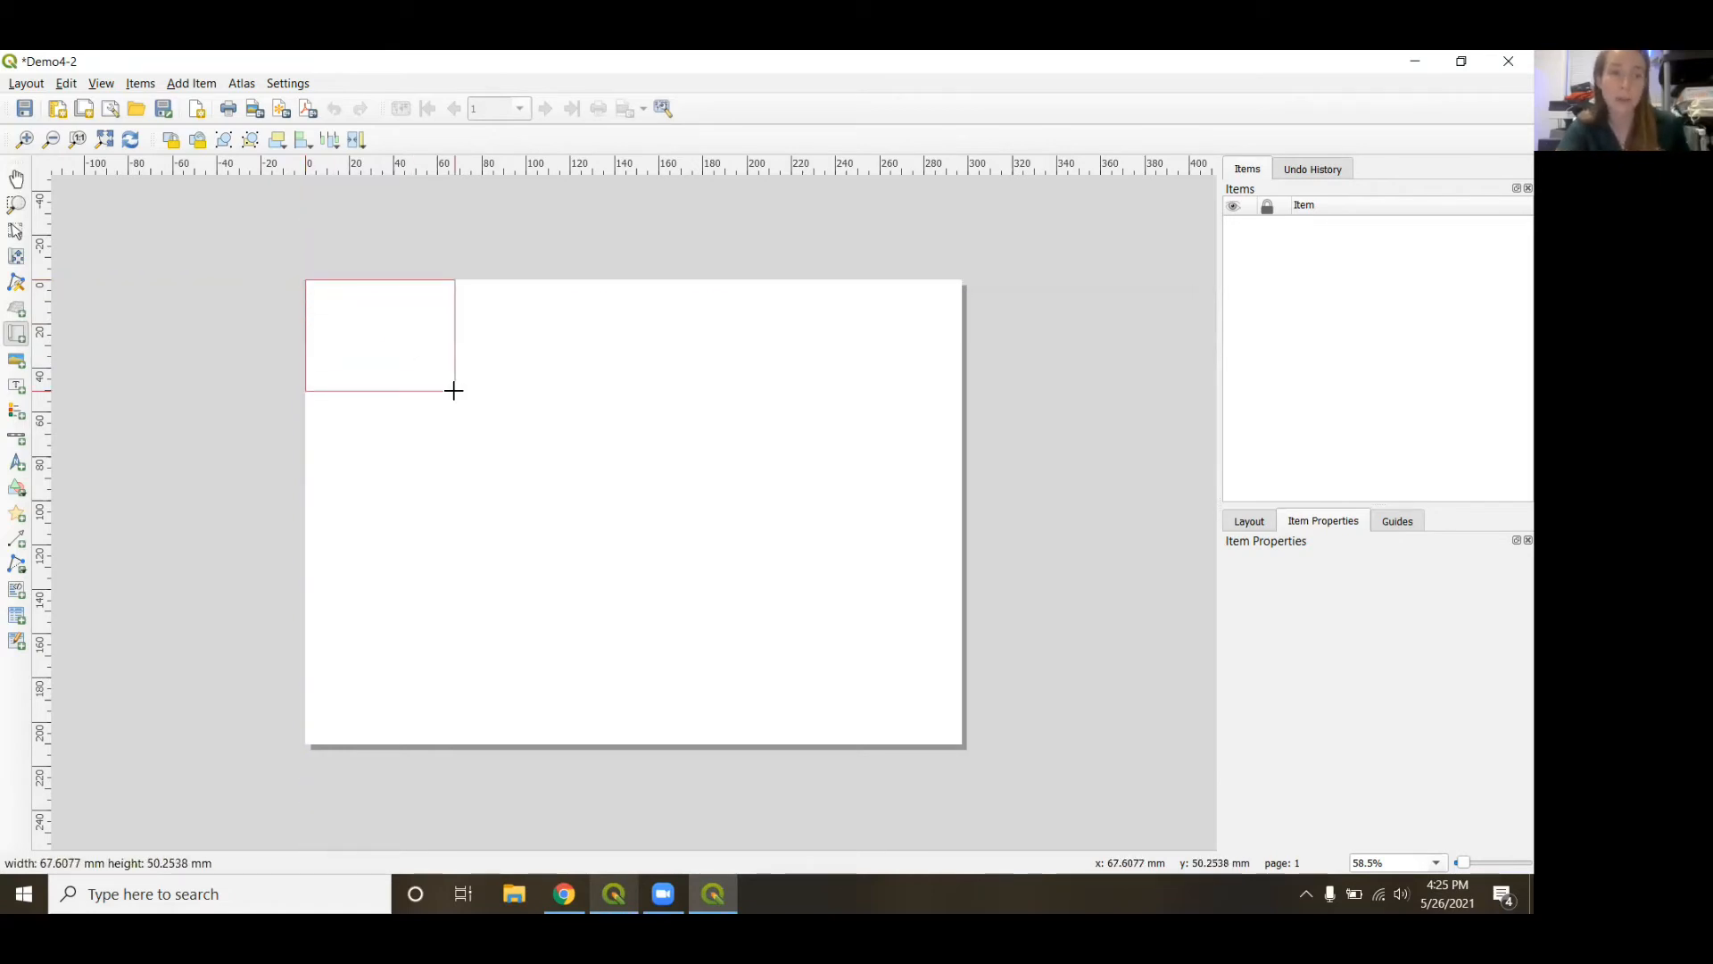
{"action": "left_click_drag", "start_coordinate": [453, 389], "coordinate": [962, 744]}
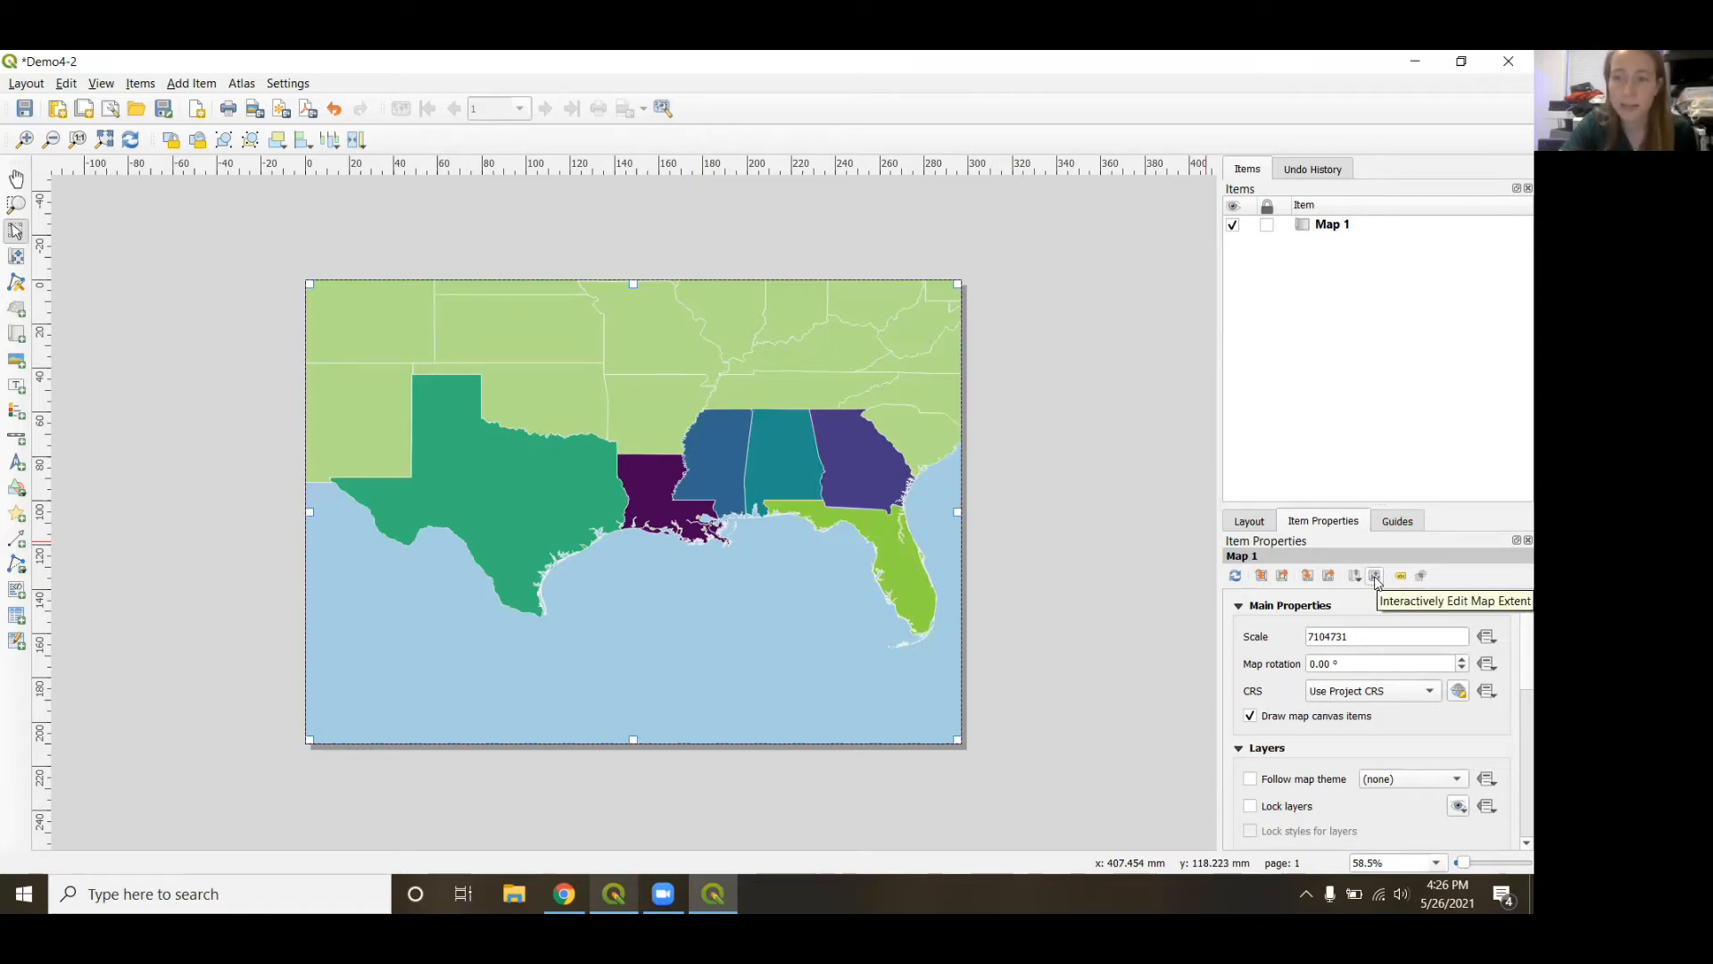
{"action": "left_click", "coordinate": [1375, 578]}
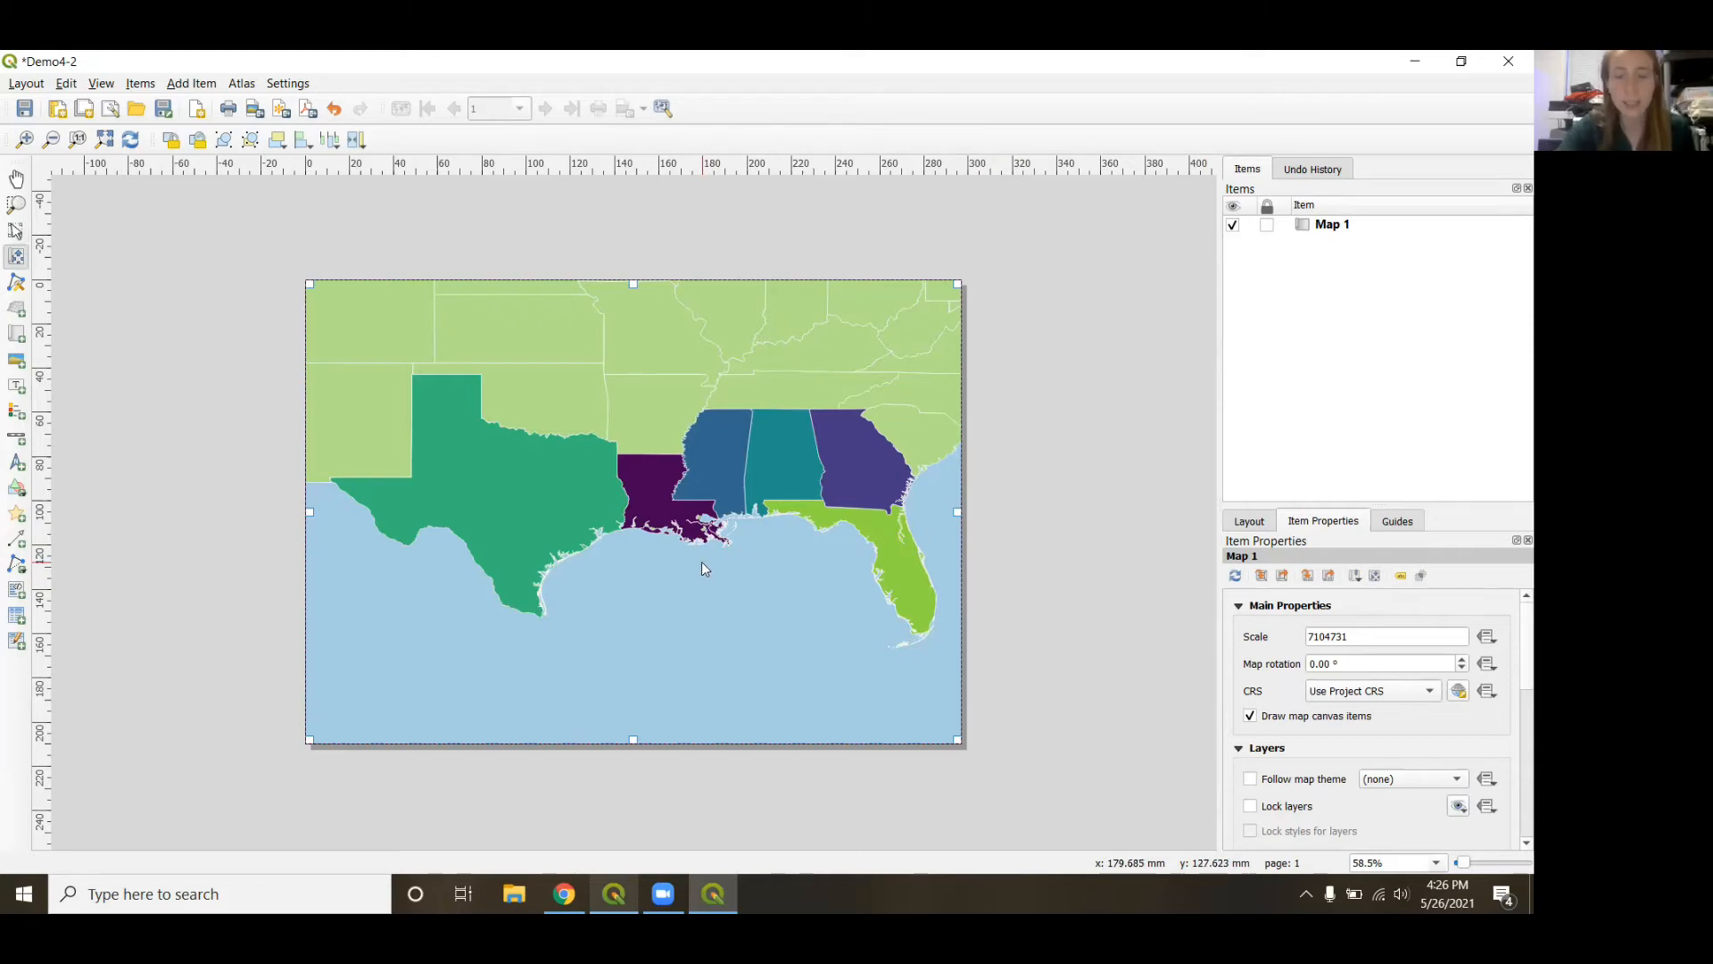
Adjust the map's scale and position within its frame so Texas through Florida fill the page width, at a scale of about 6827030.
{"action": "scroll", "coordinate": [702, 560], "scroll_direction": "down", "scroll_amount": 1}
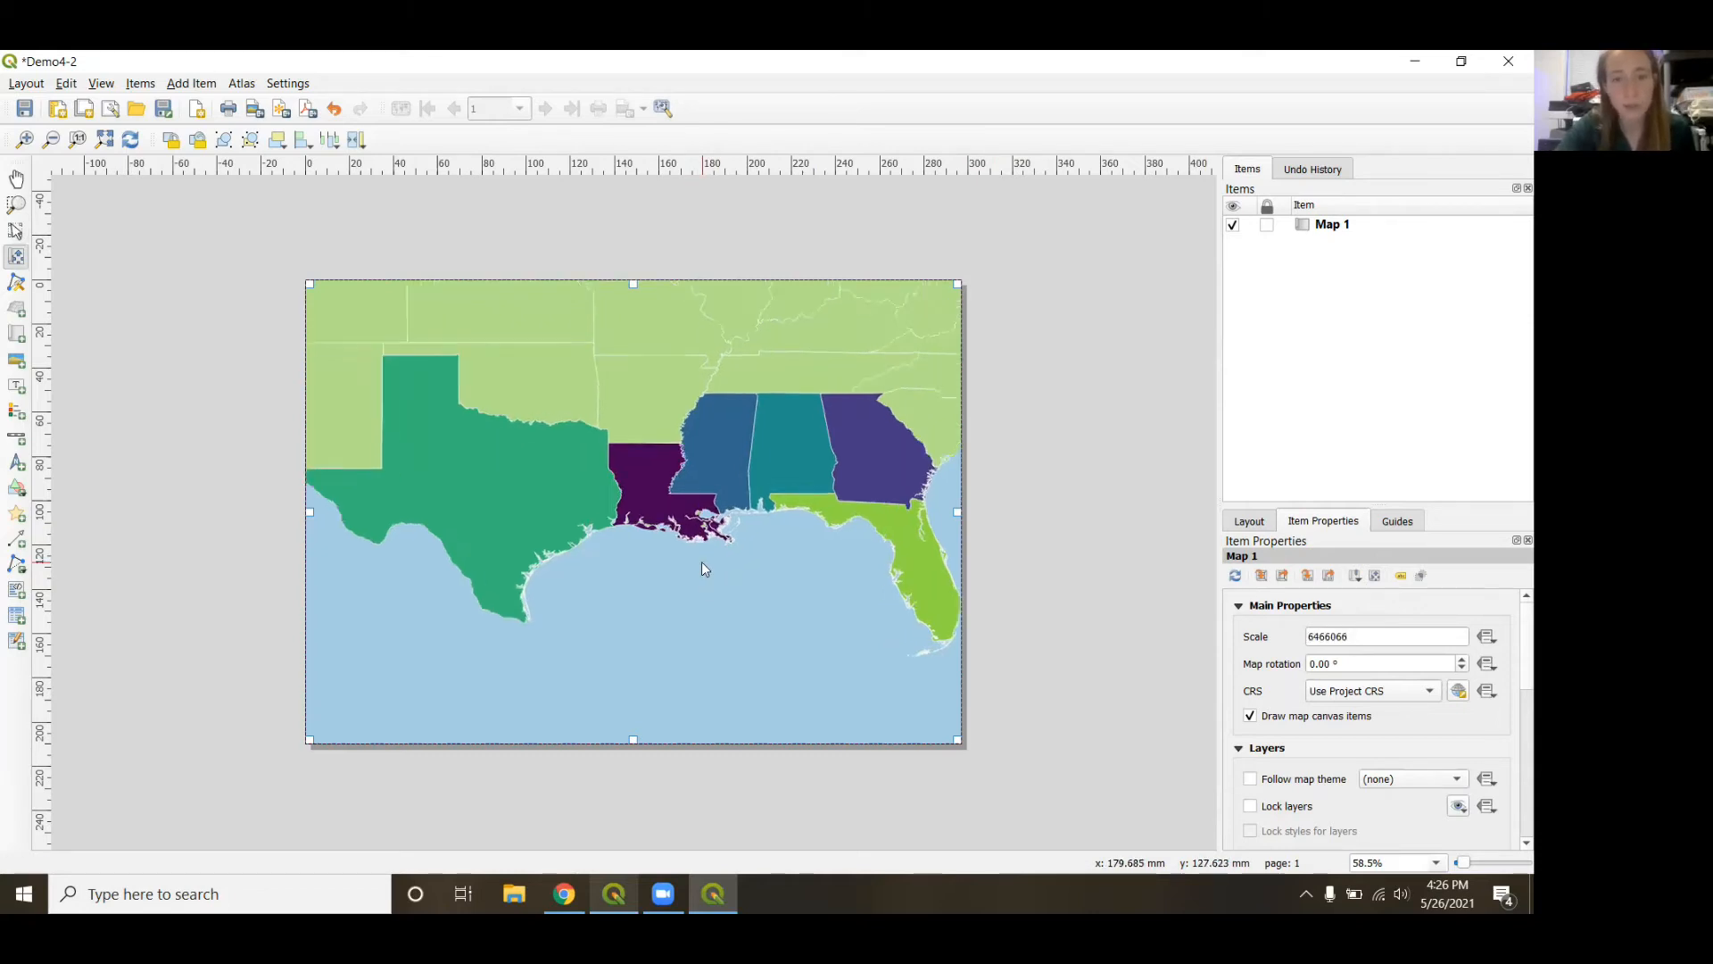
{"action": "scroll", "coordinate": [701, 560], "scroll_direction": "up", "scroll_amount": 1}
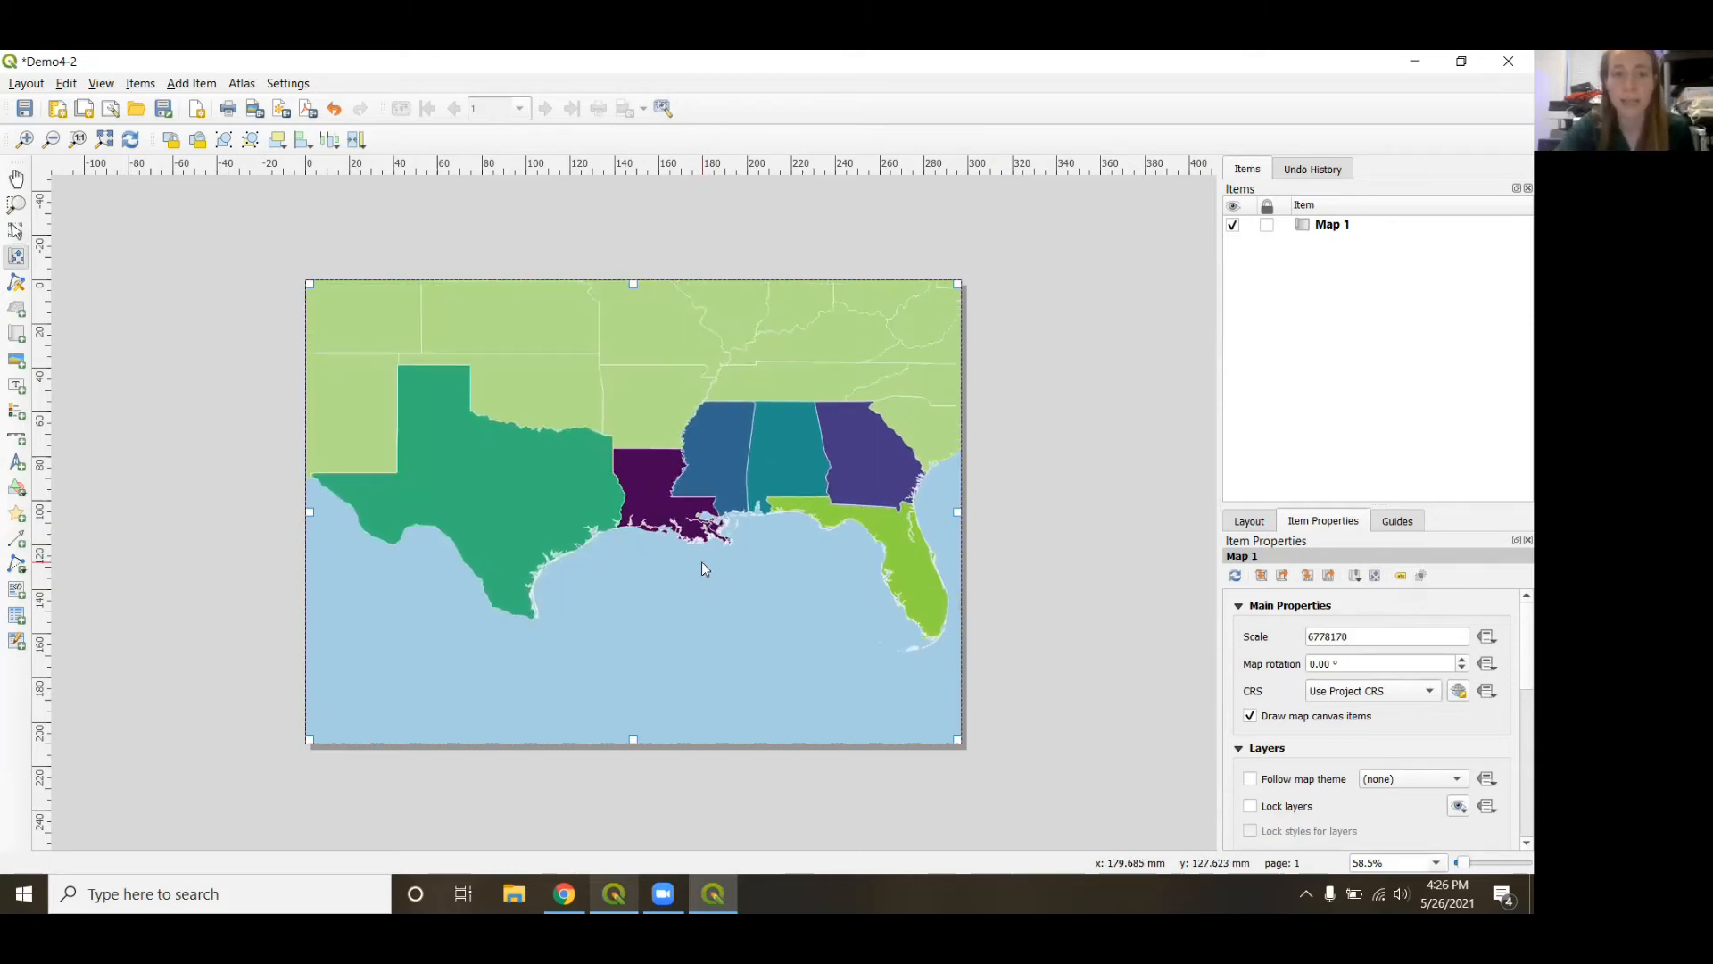
{"action": "mouse_move", "coordinate": [639, 554]}
{"action": "left_mouse_down"}
{"action": "mouse_move", "coordinate": [706, 538]}
{"action": "mouse_move", "coordinate": [614, 529]}
{"action": "mouse_move", "coordinate": [643, 546]}
{"action": "left_mouse_up"}
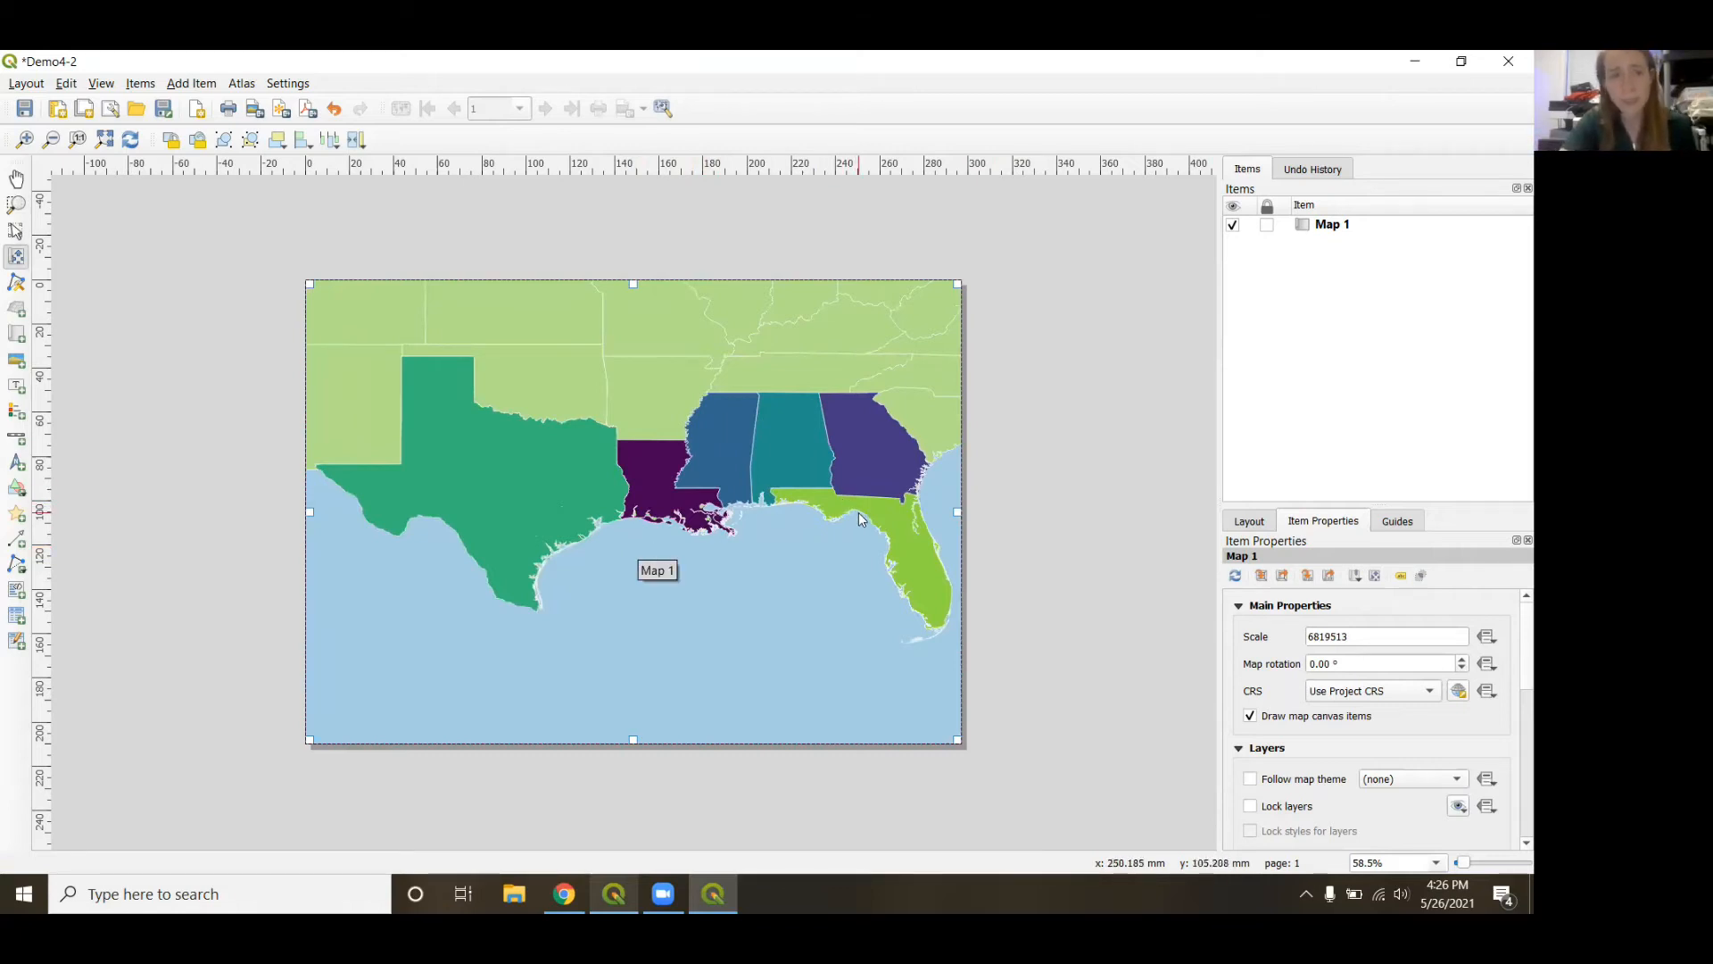
{"action": "left_click_drag", "start_coordinate": [857, 511], "coordinate": [861, 510]}
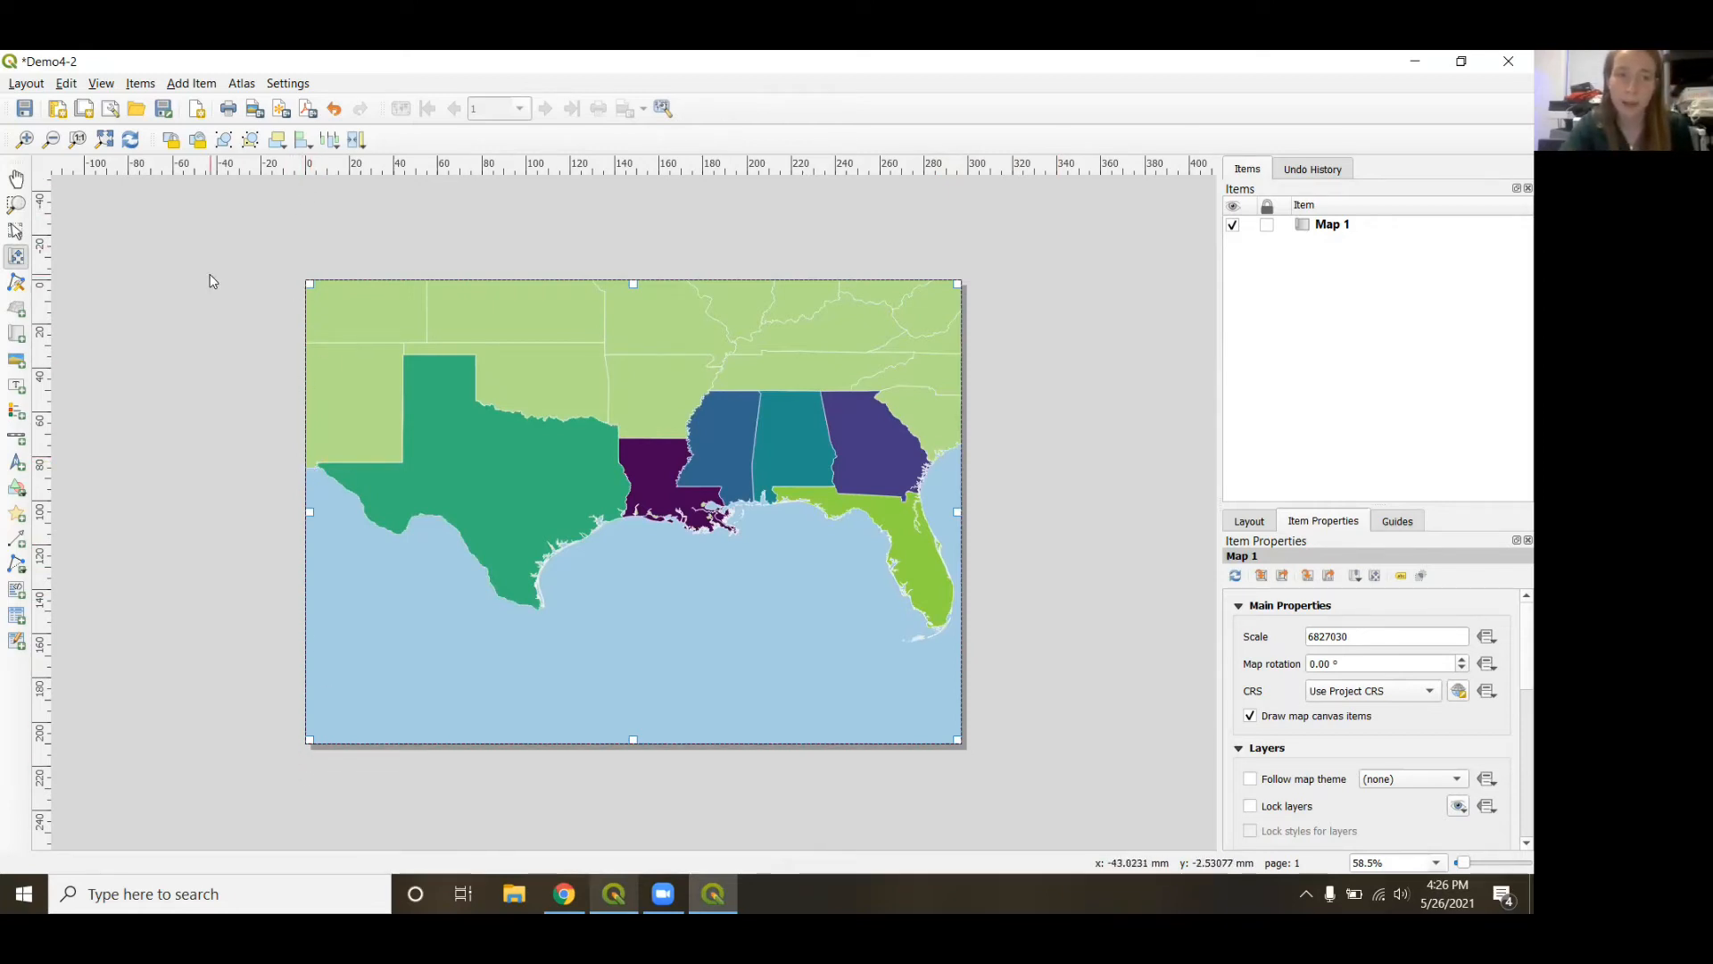
{"action": "left_click", "coordinate": [16, 230]}
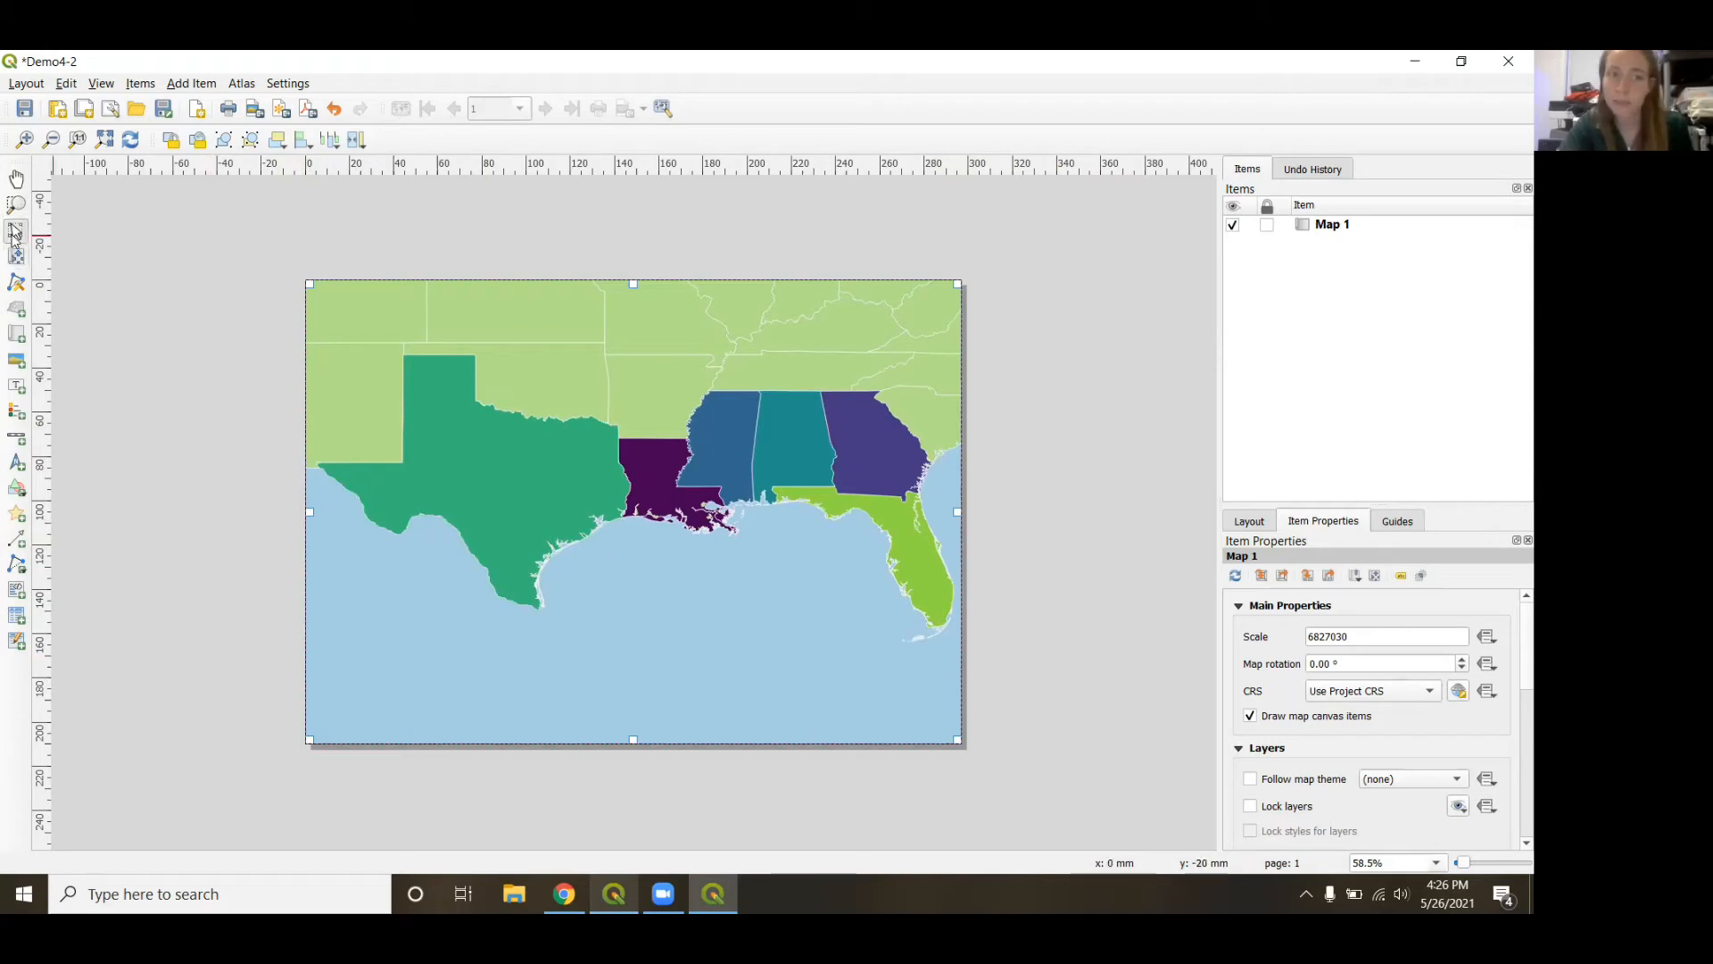
{"action": "left_click", "coordinate": [225, 443]}
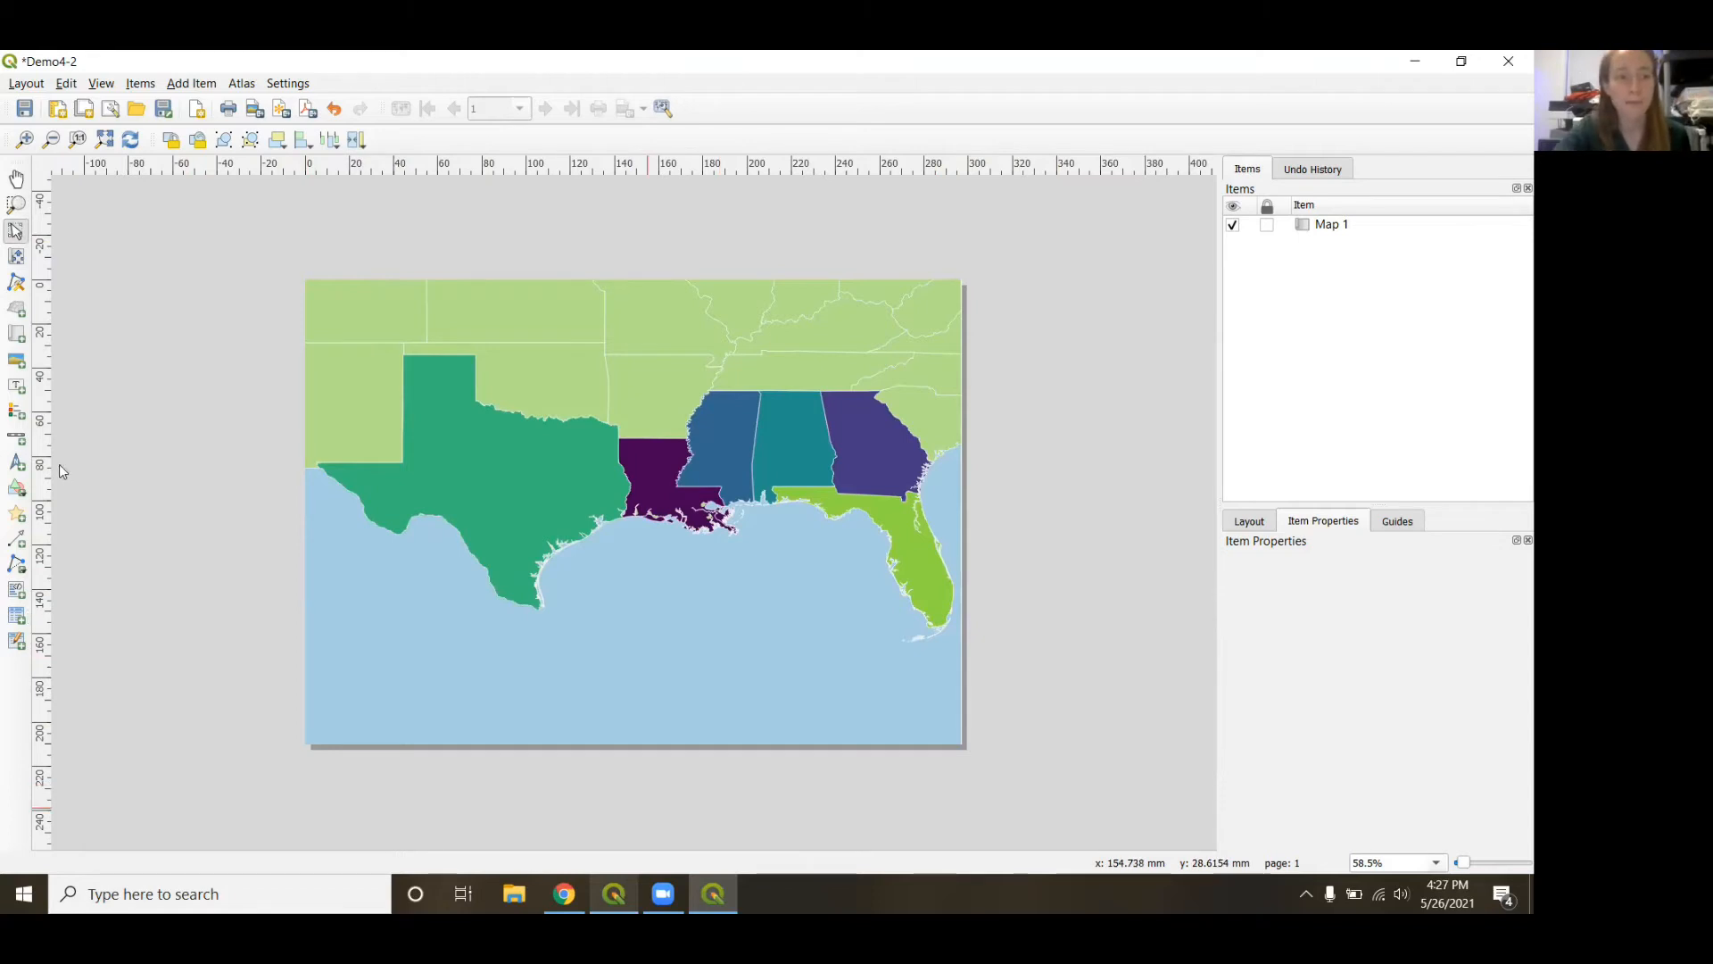
Add a north arrow to the layout and shrink it to a small symbol in the map's upper-left corner.
{"action": "left_click", "coordinate": [18, 464]}
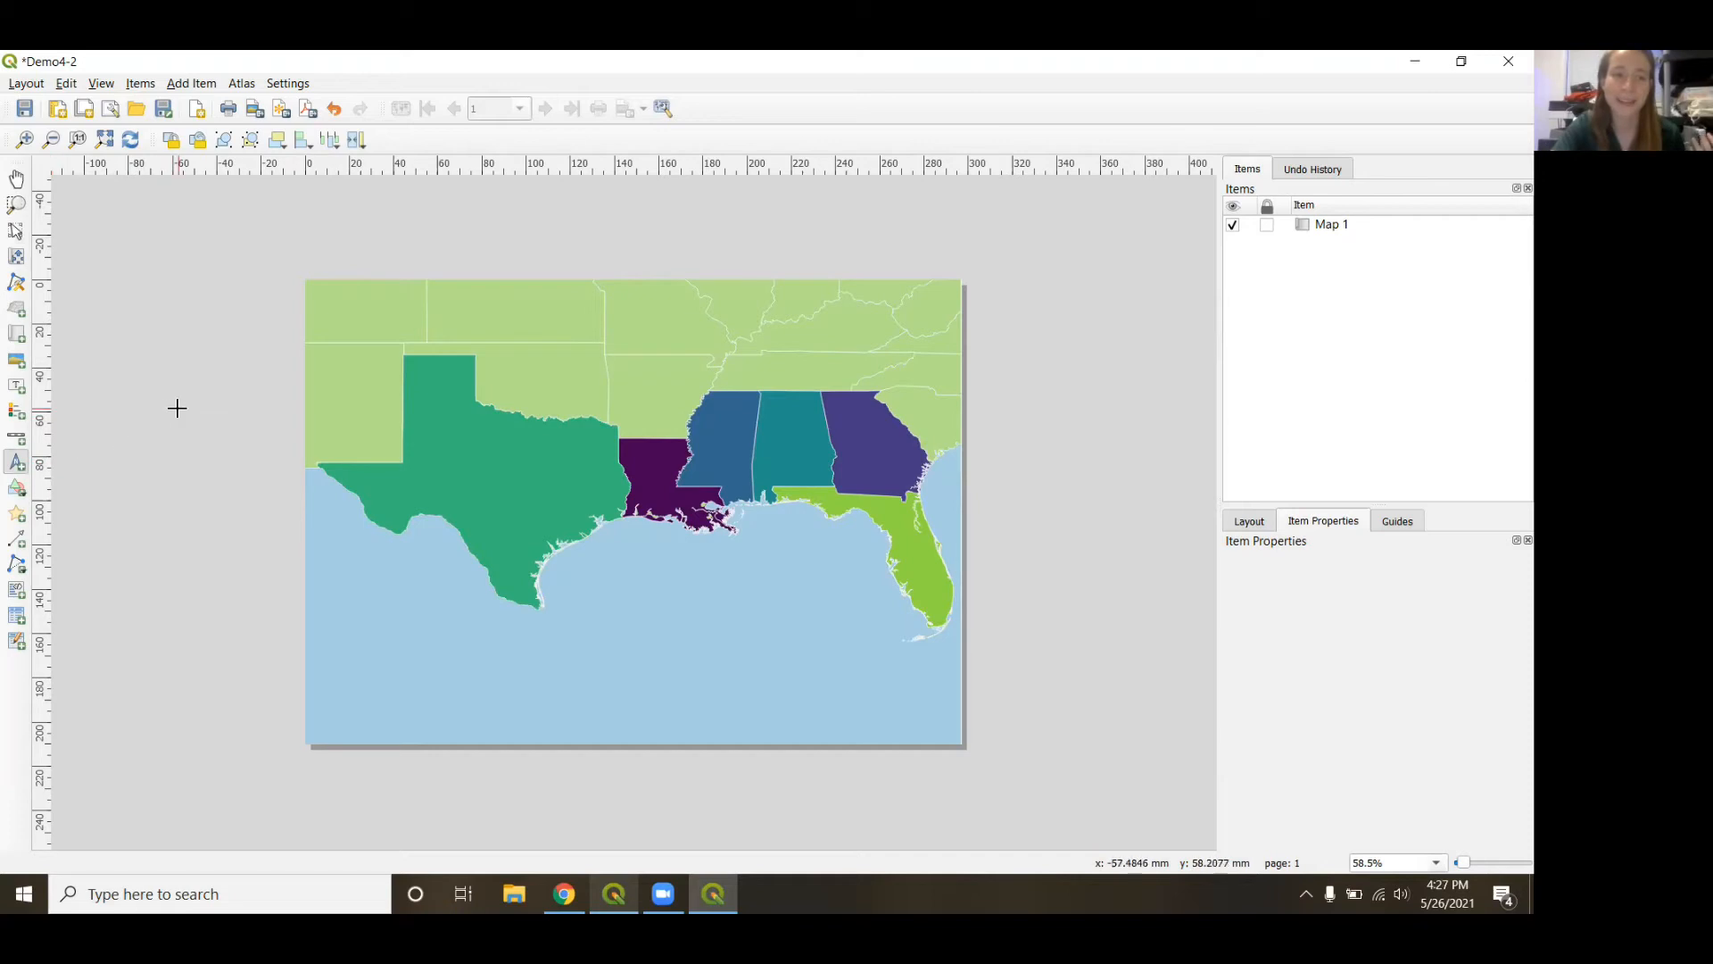
{"action": "left_click", "coordinate": [17, 463]}
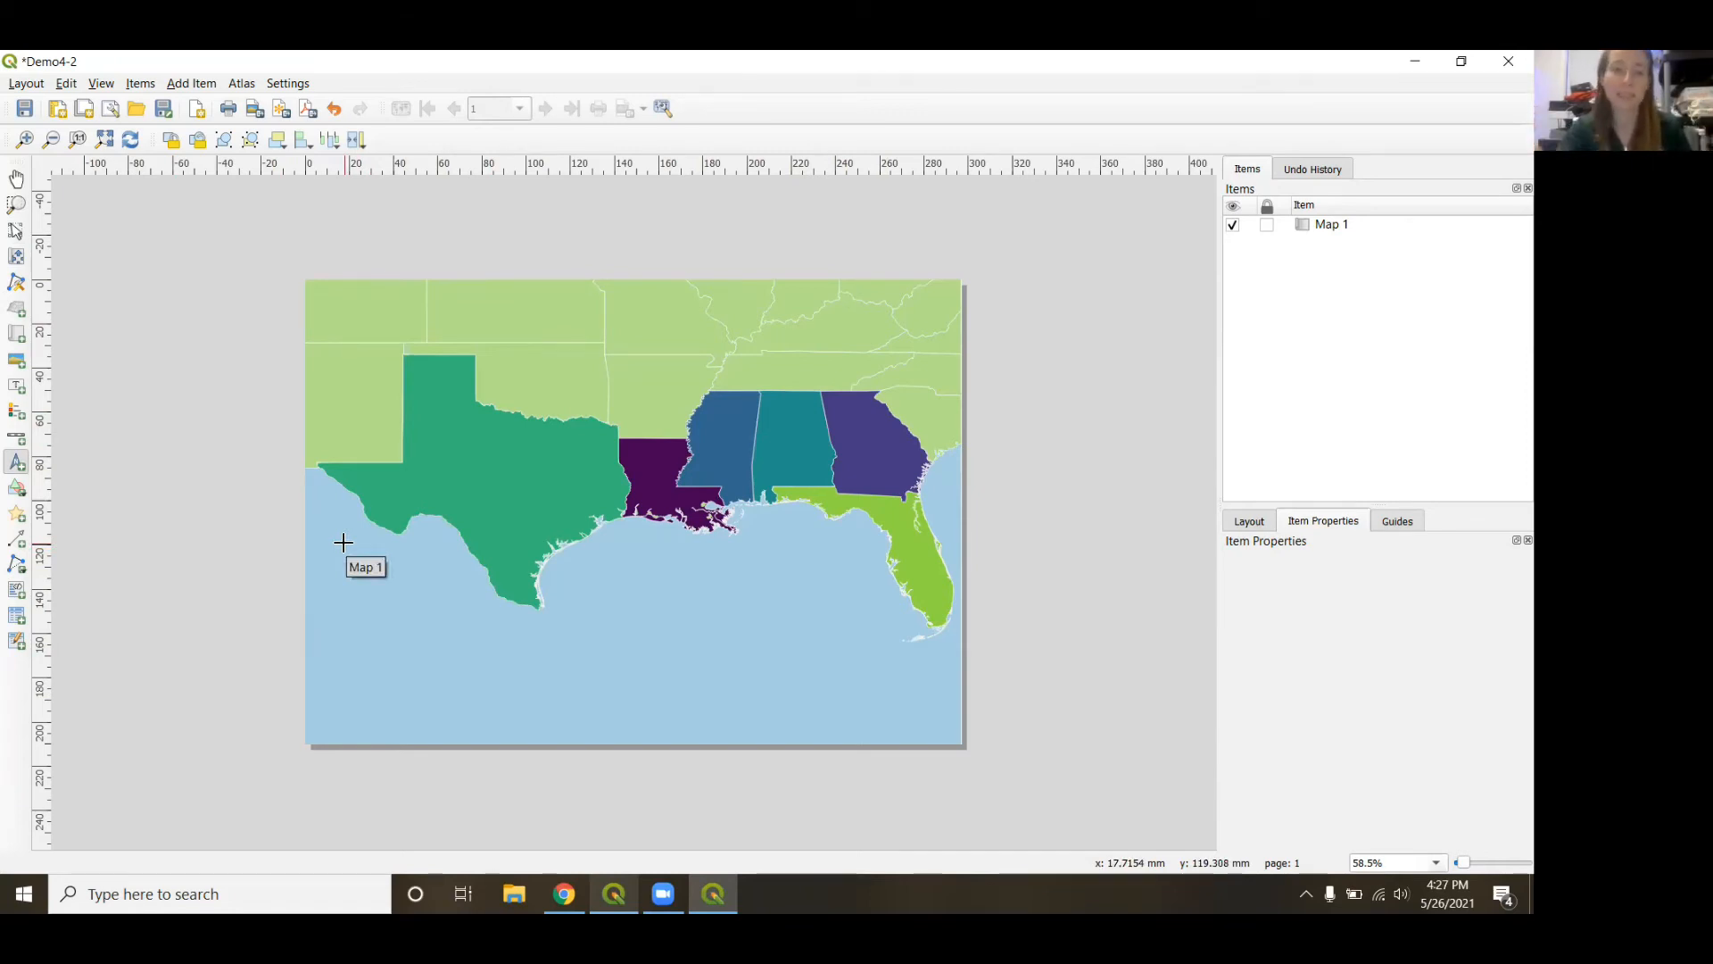
{"action": "left_click", "coordinate": [336, 318]}
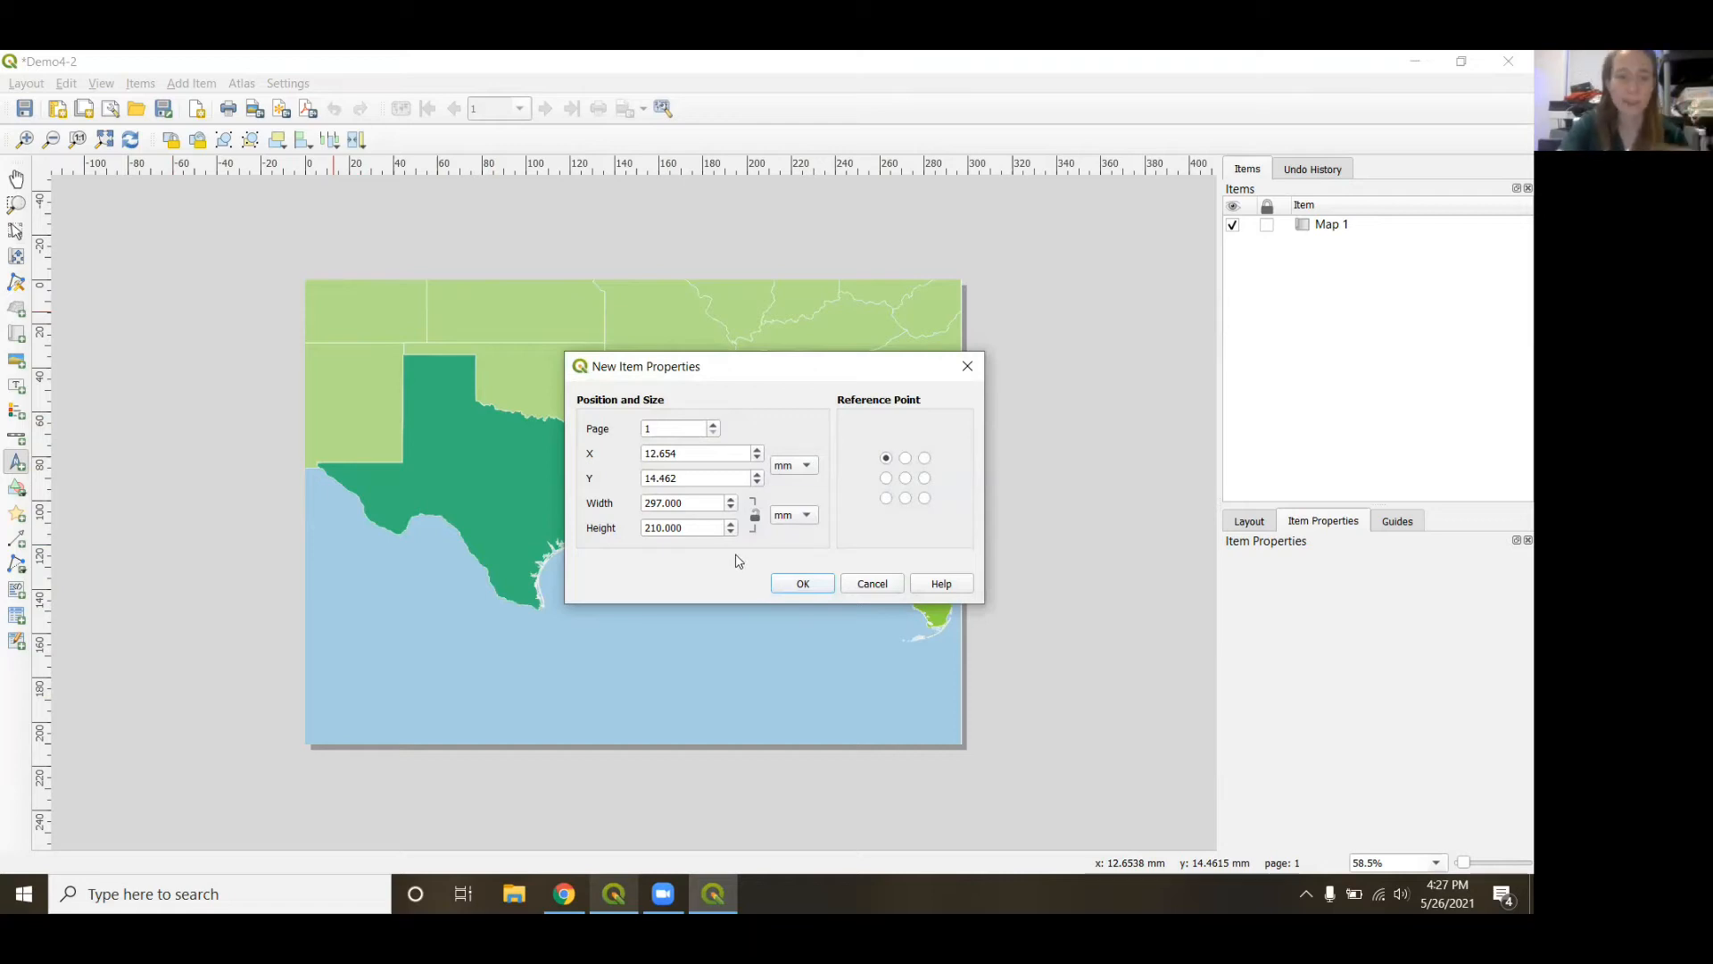
{"action": "left_click", "coordinate": [803, 583]}
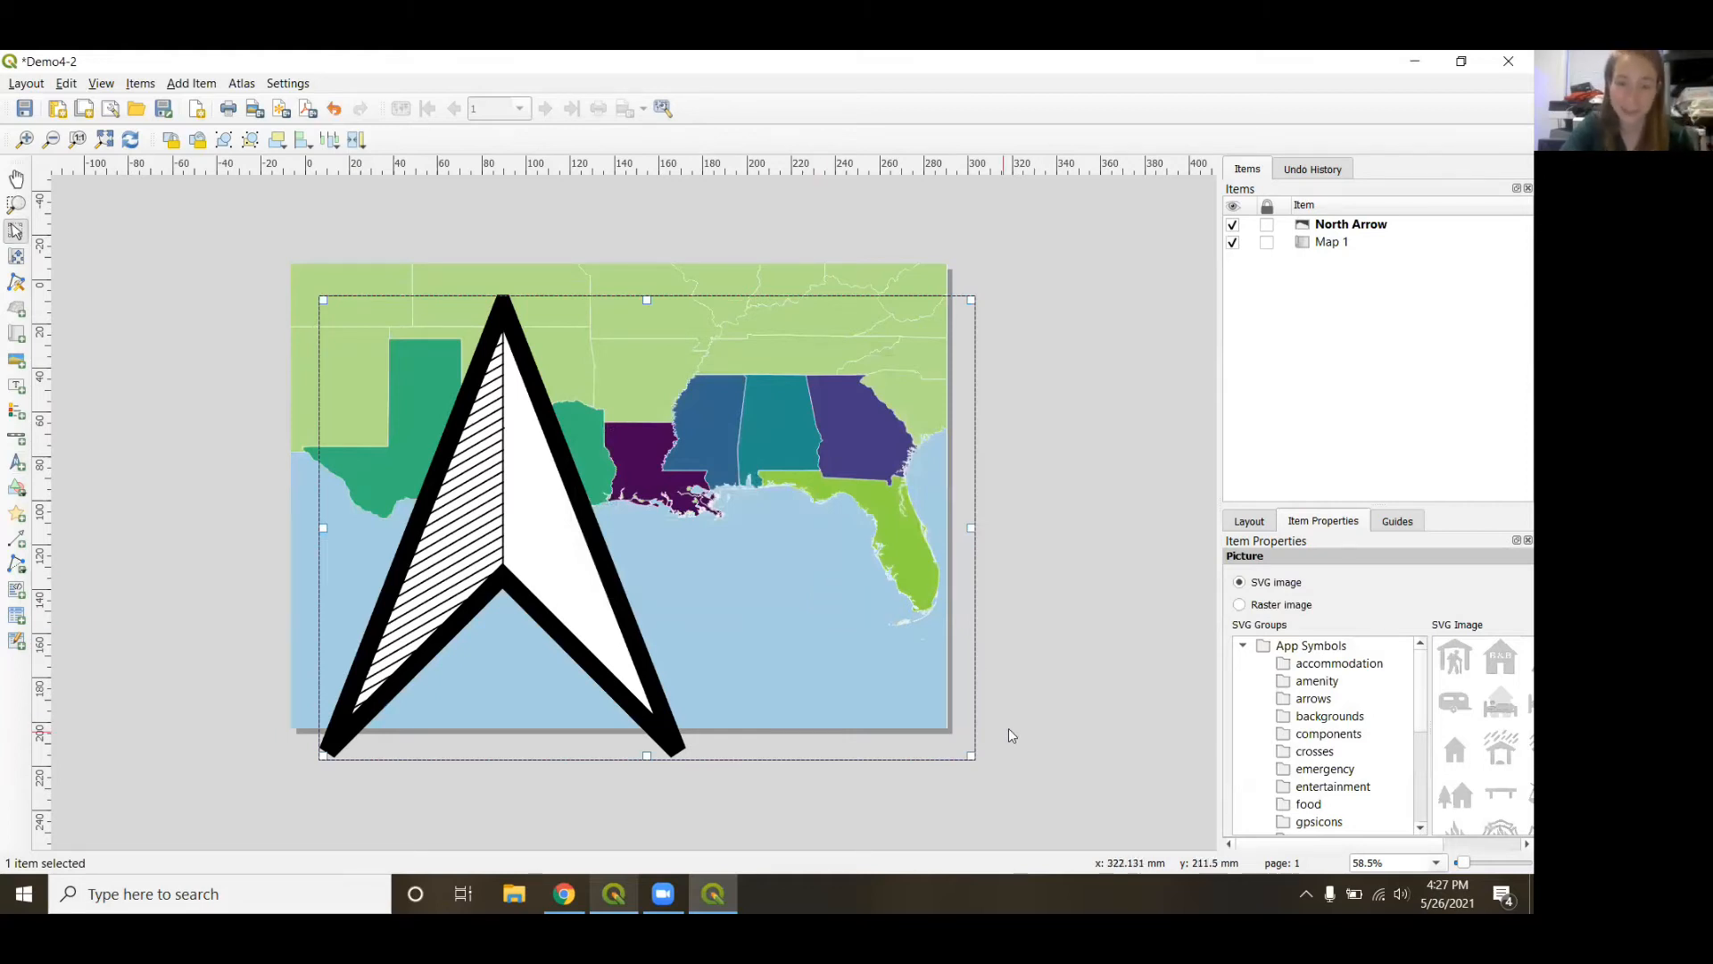
{"action": "left_click_drag", "start_coordinate": [972, 758], "coordinate": [320, 303]}
{"action": "left_click", "coordinate": [237, 349]}
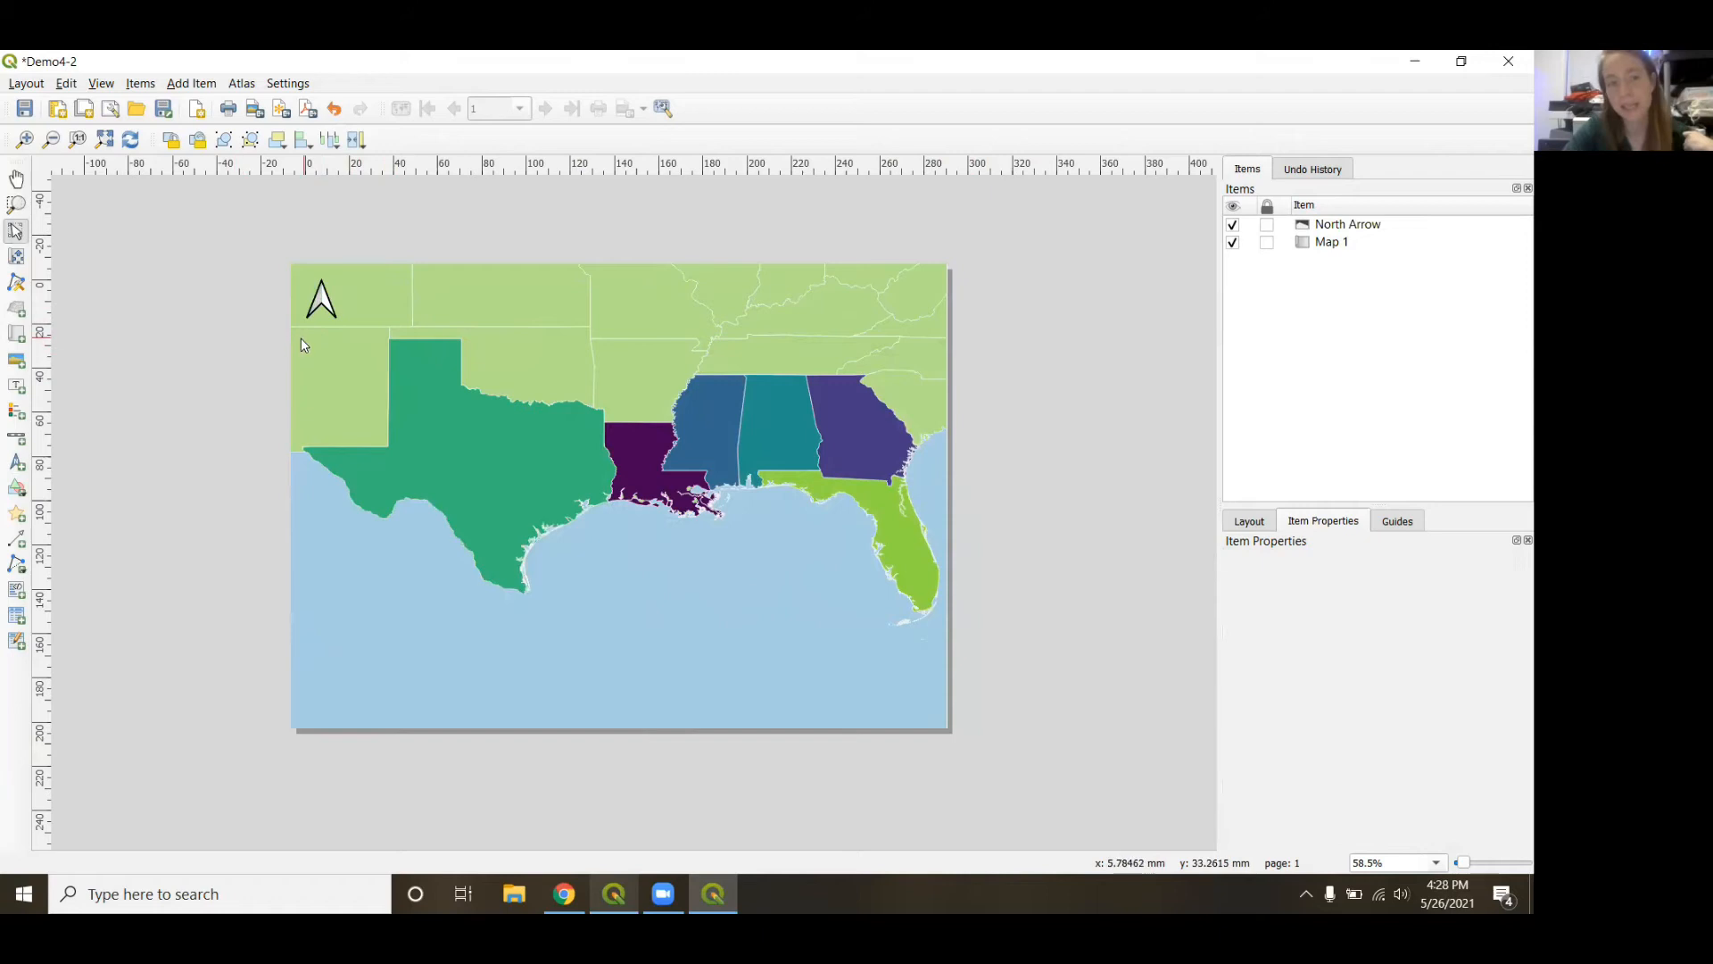
Examine the alternative north arrow symbols in the arrows SVG group, keeping the current design.
{"action": "left_click", "coordinate": [319, 301]}
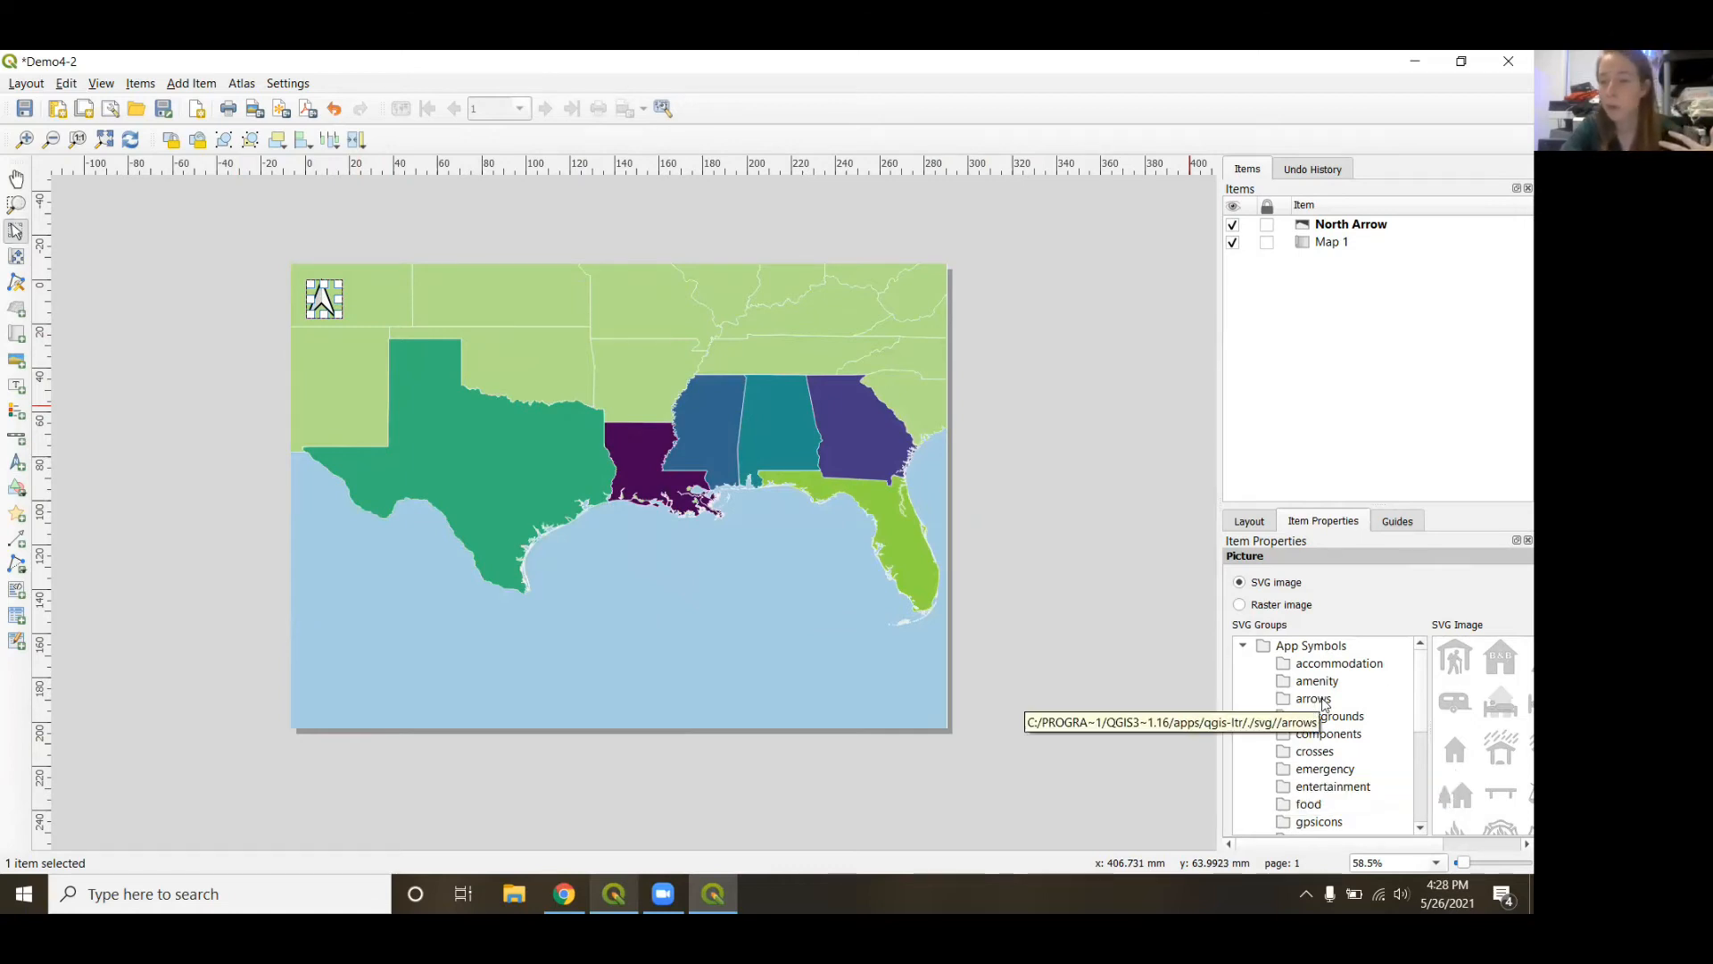
{"action": "left_click", "coordinate": [1323, 701]}
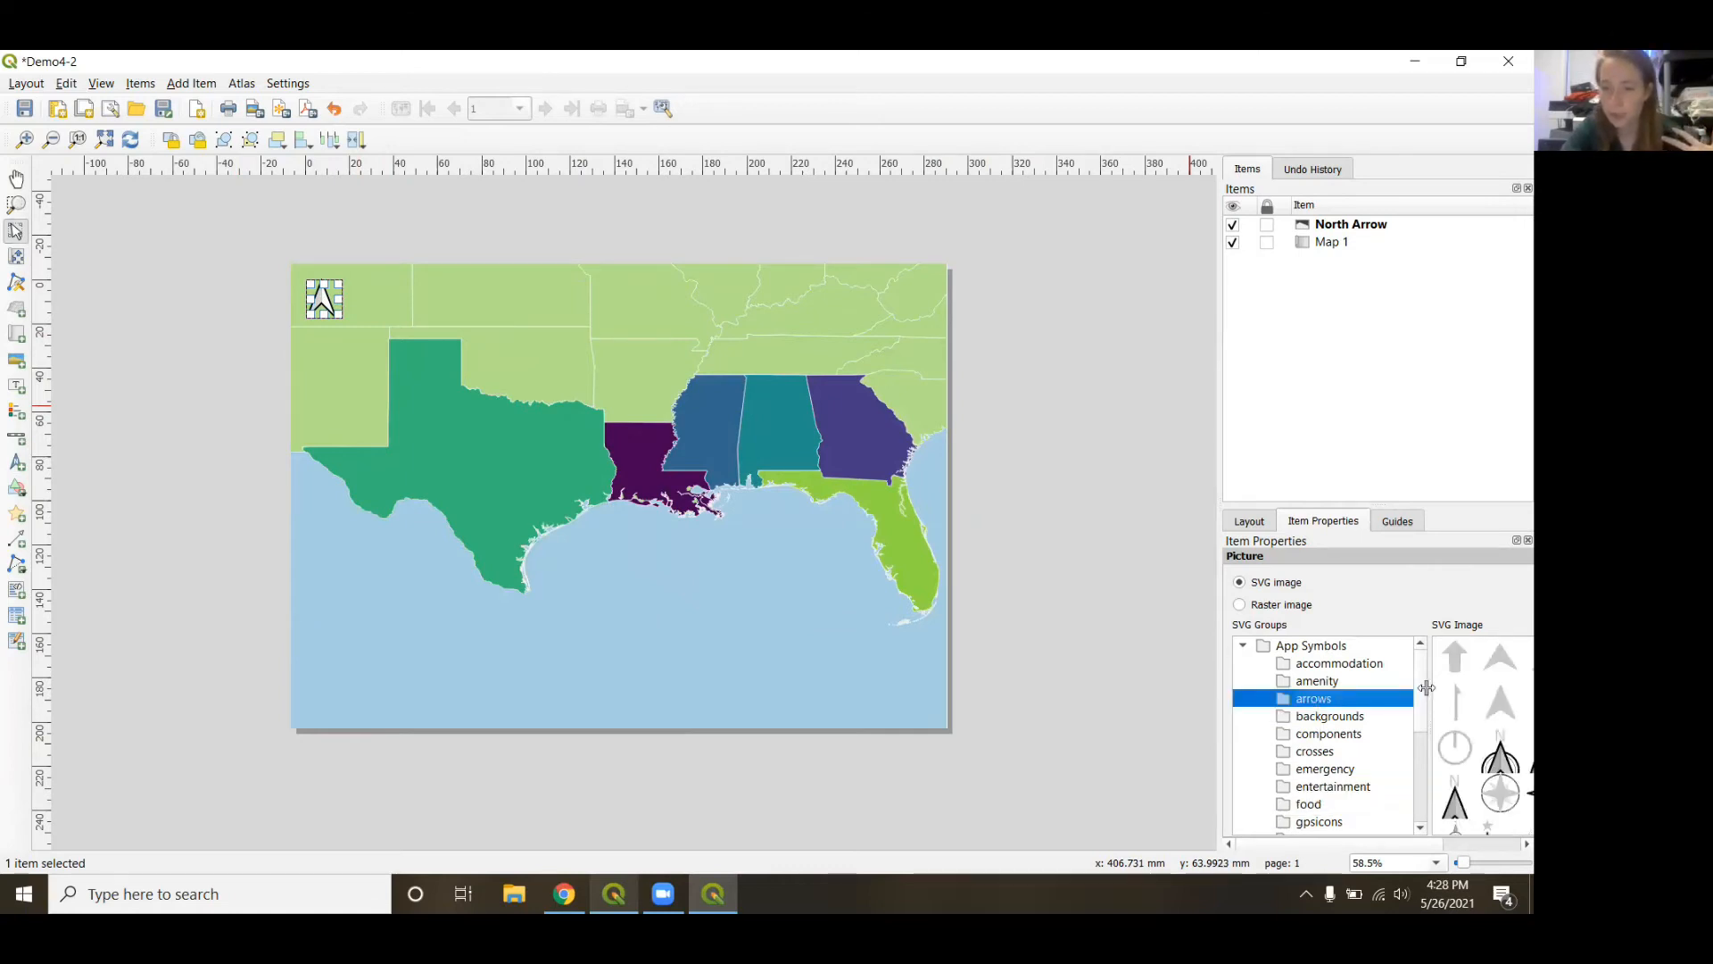
{"action": "left_click_drag", "start_coordinate": [1435, 695], "coordinate": [1329, 693]}
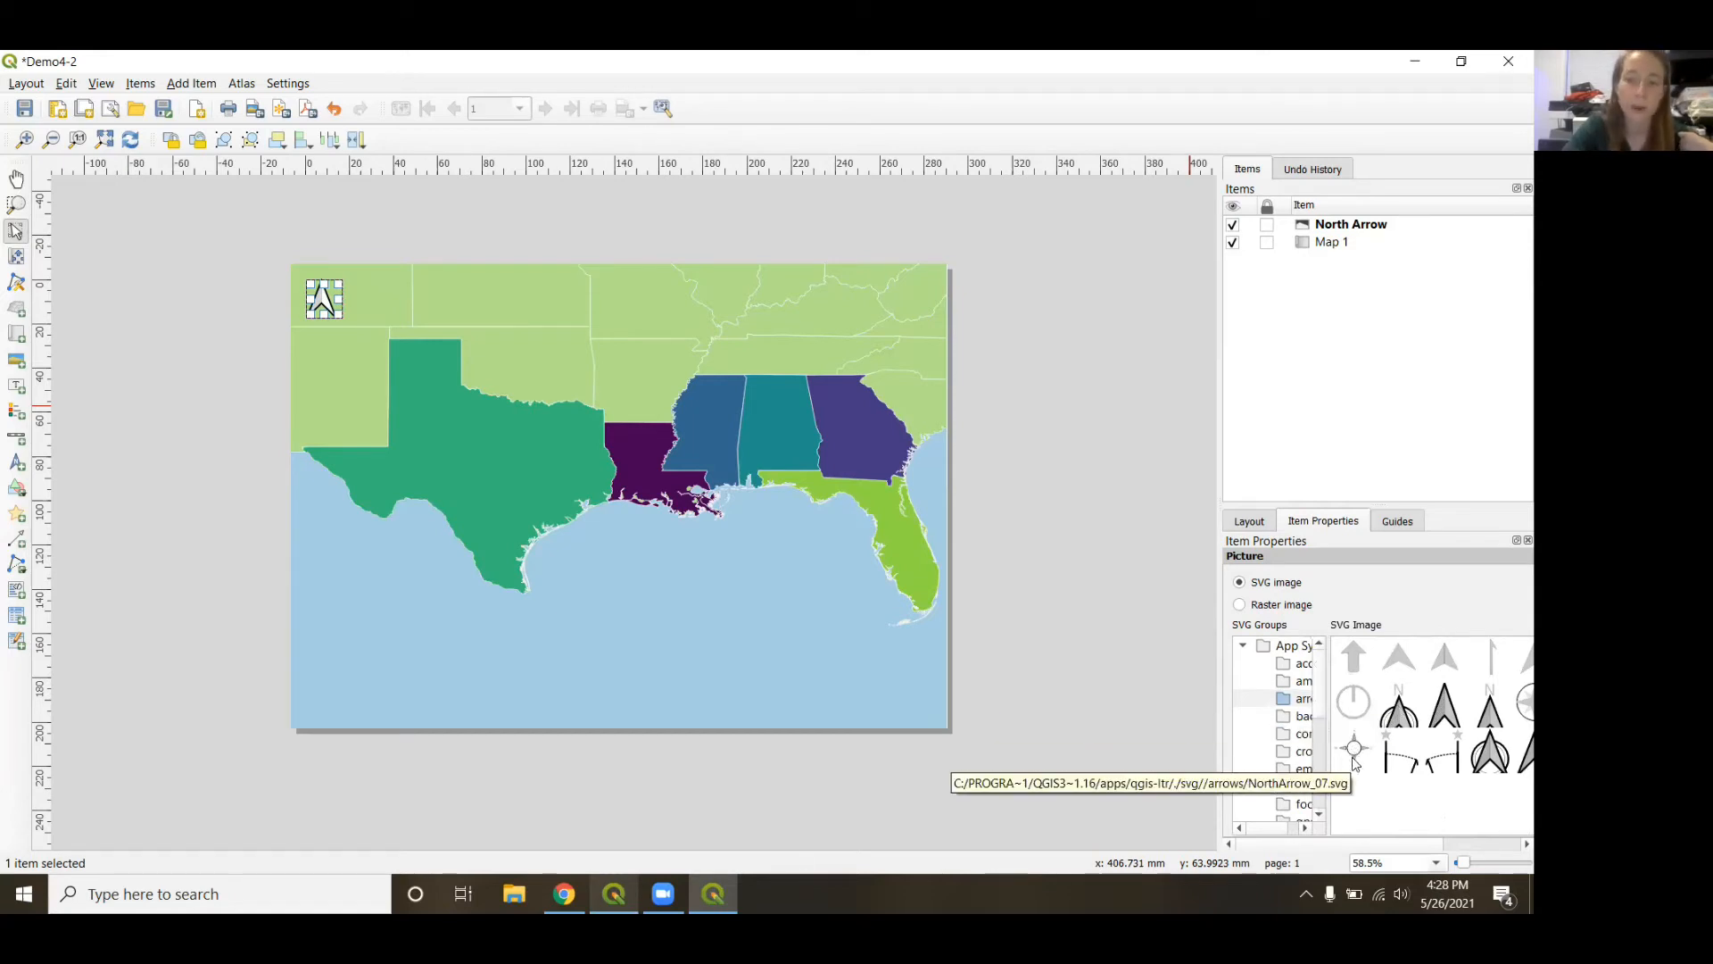
{"action": "left_click_drag", "start_coordinate": [1331, 696], "coordinate": [1399, 702]}
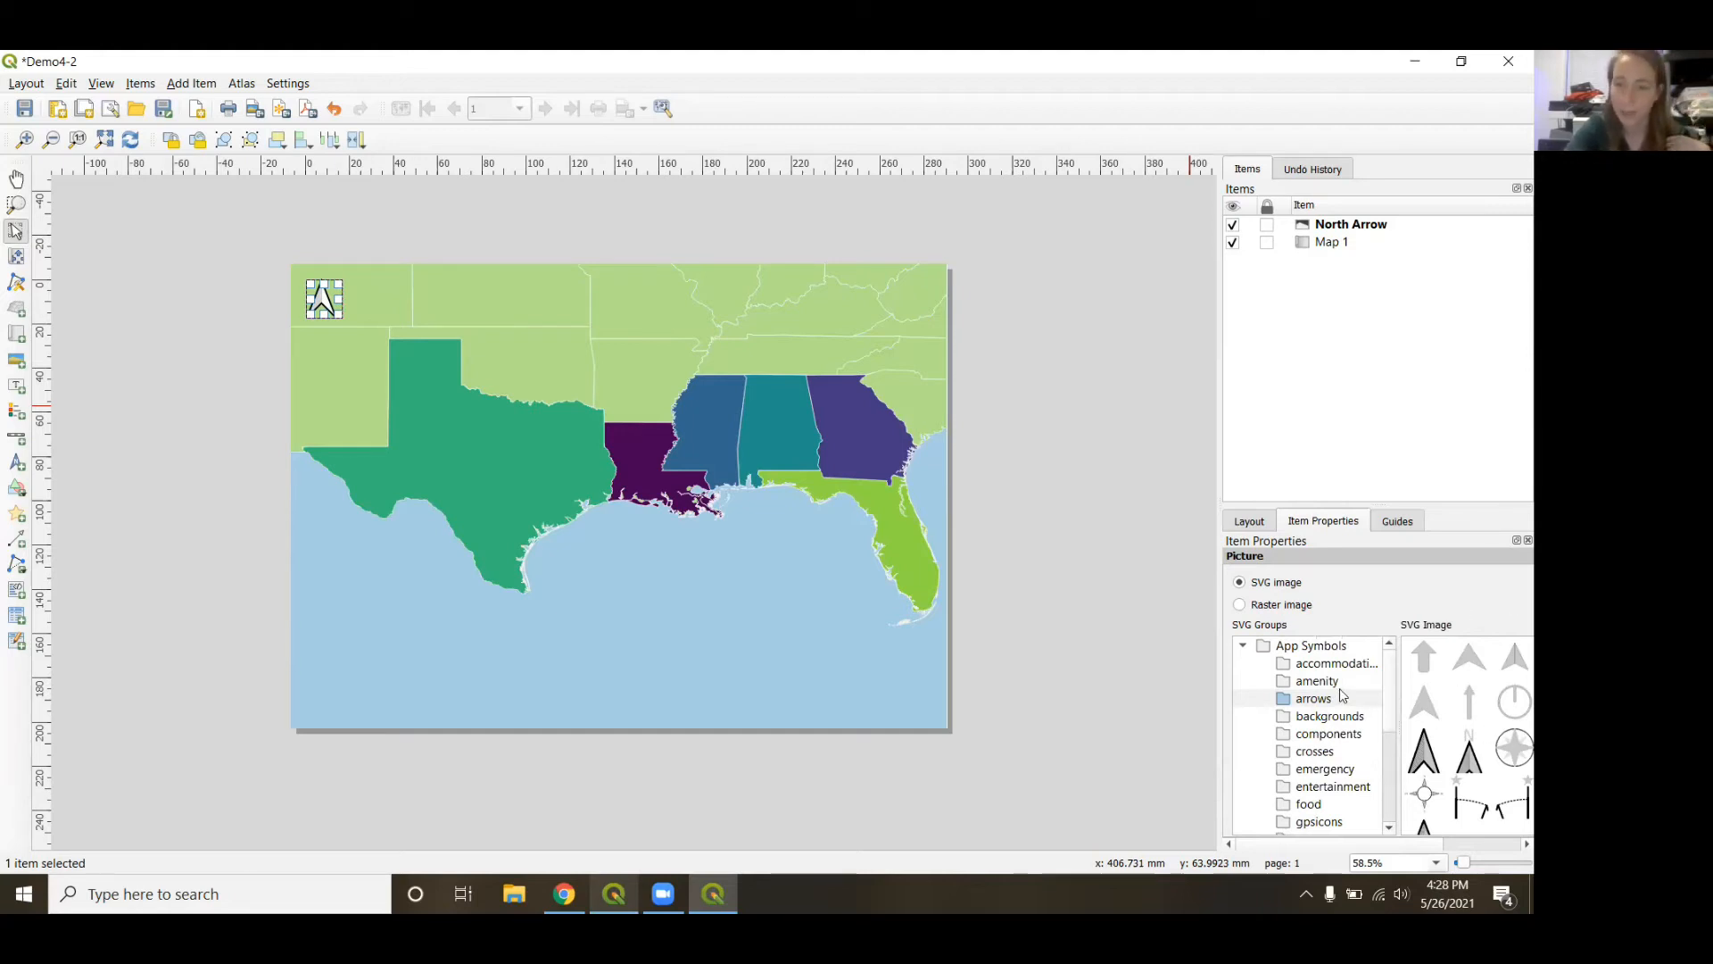
{"action": "left_click", "coordinate": [1194, 560]}
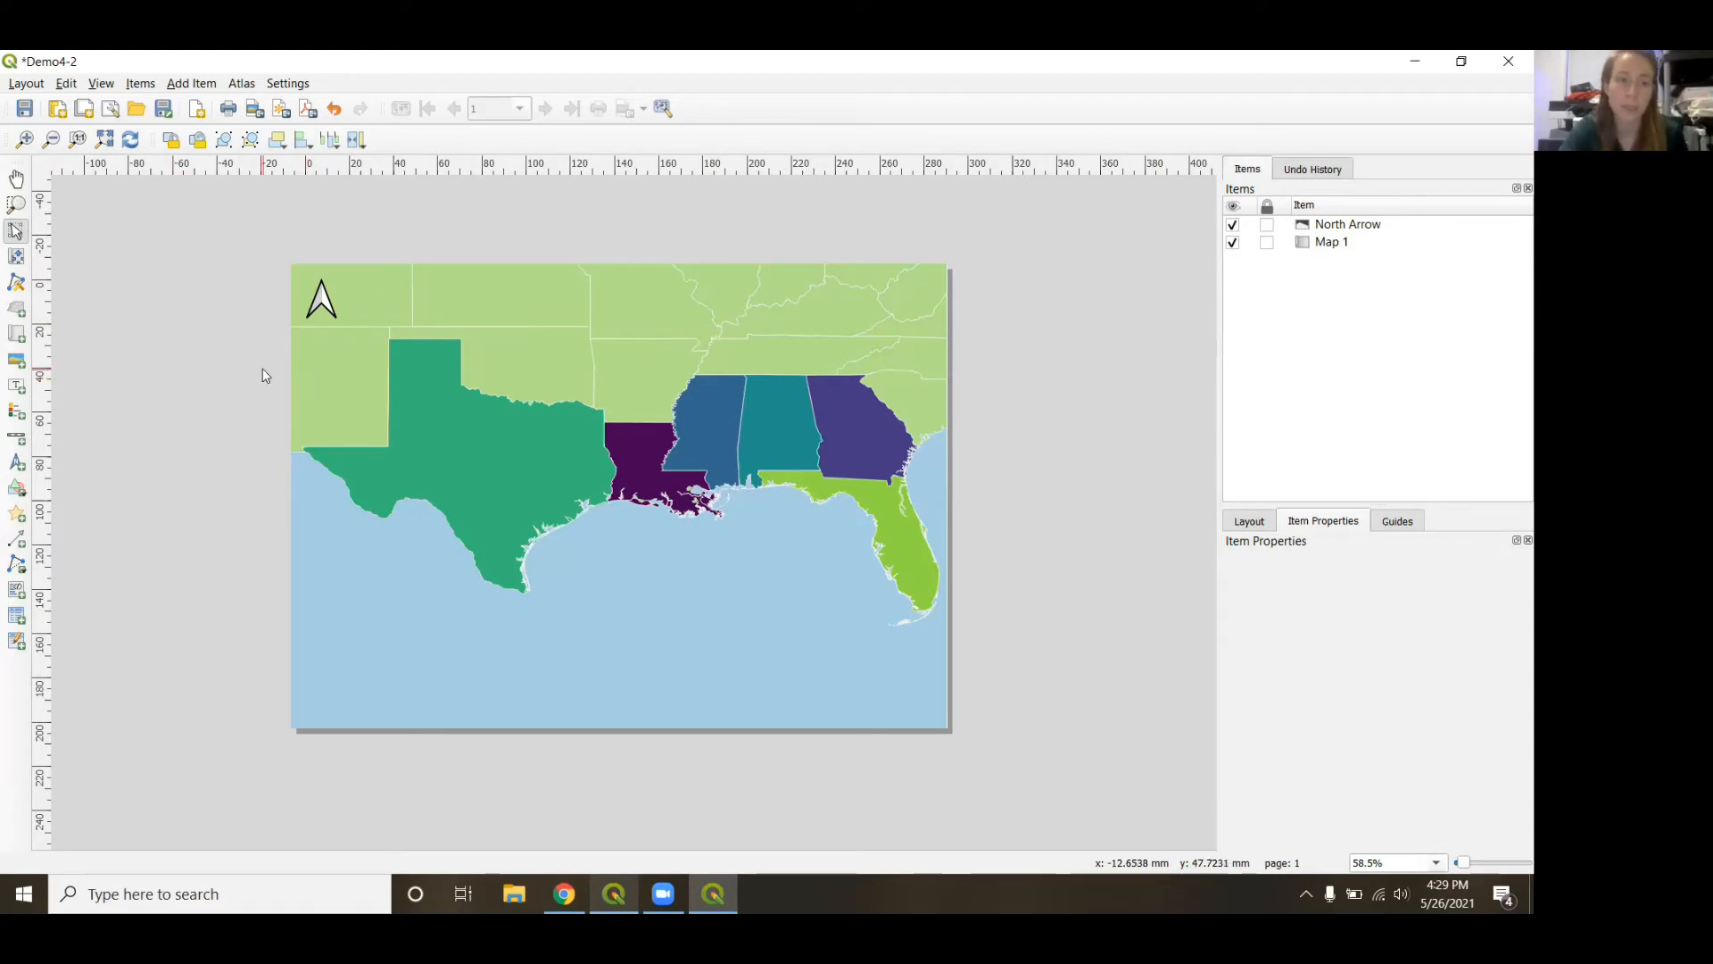
Add a title label near the map's upper-right corner, shrink it to a narrow box and set its text to "QGIS Tutorial".
{"action": "left_click", "coordinate": [14, 397]}
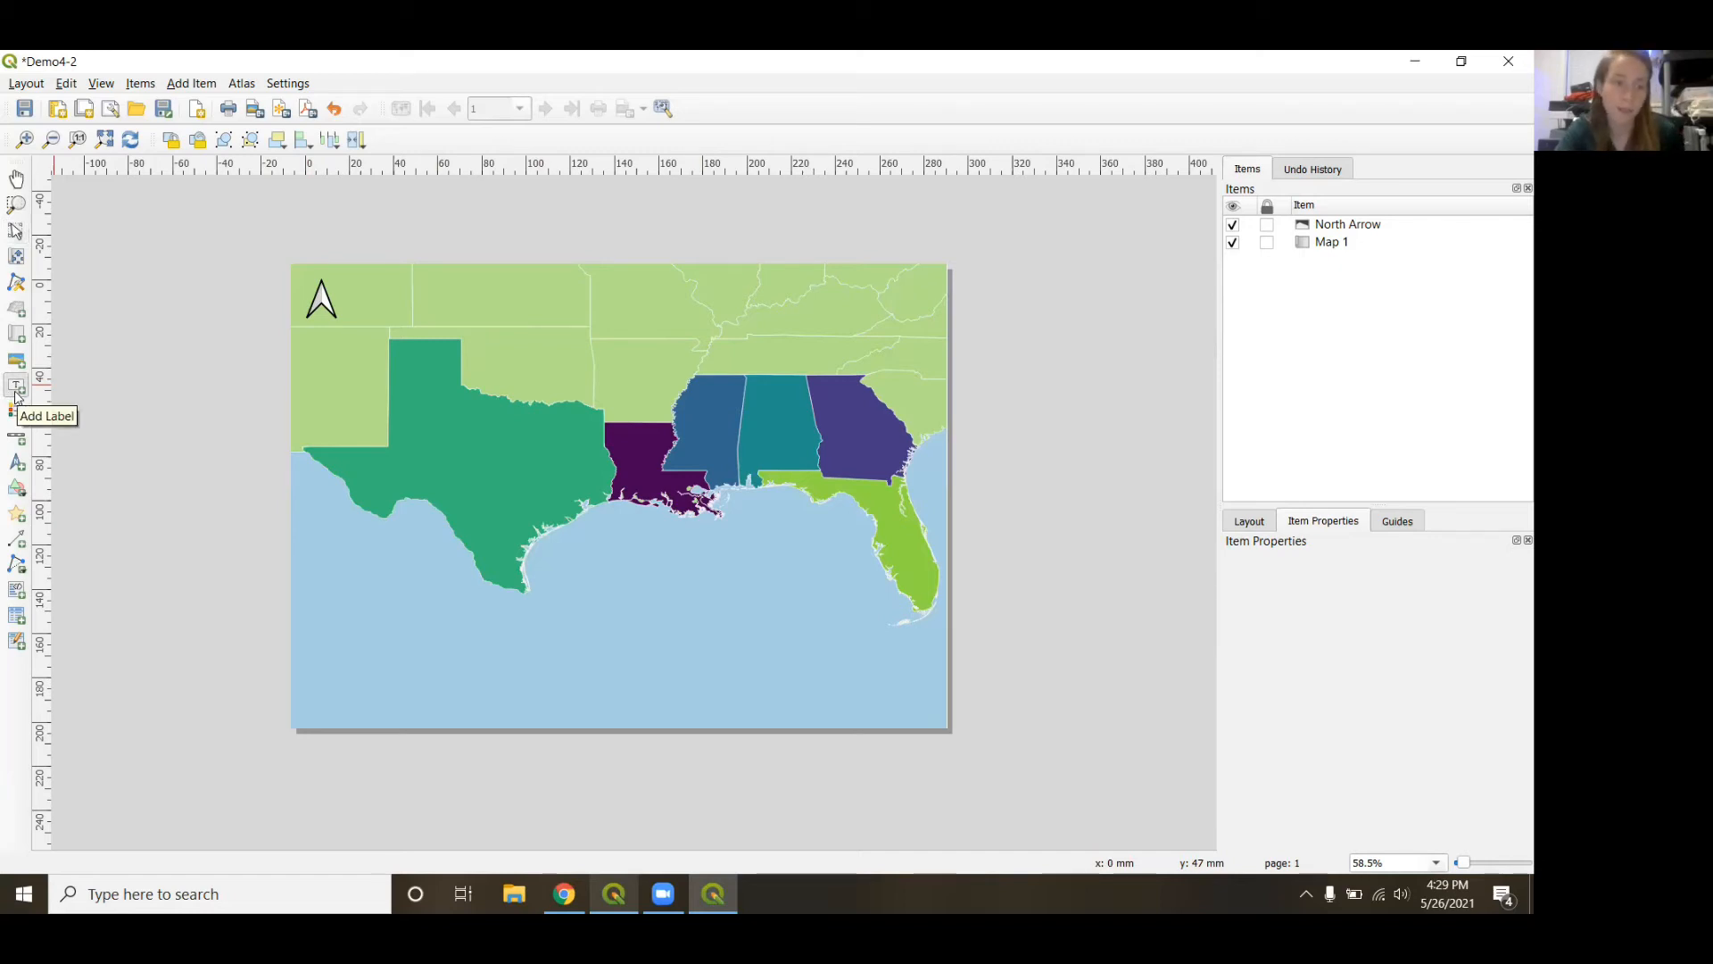
{"action": "left_click", "coordinate": [626, 293]}
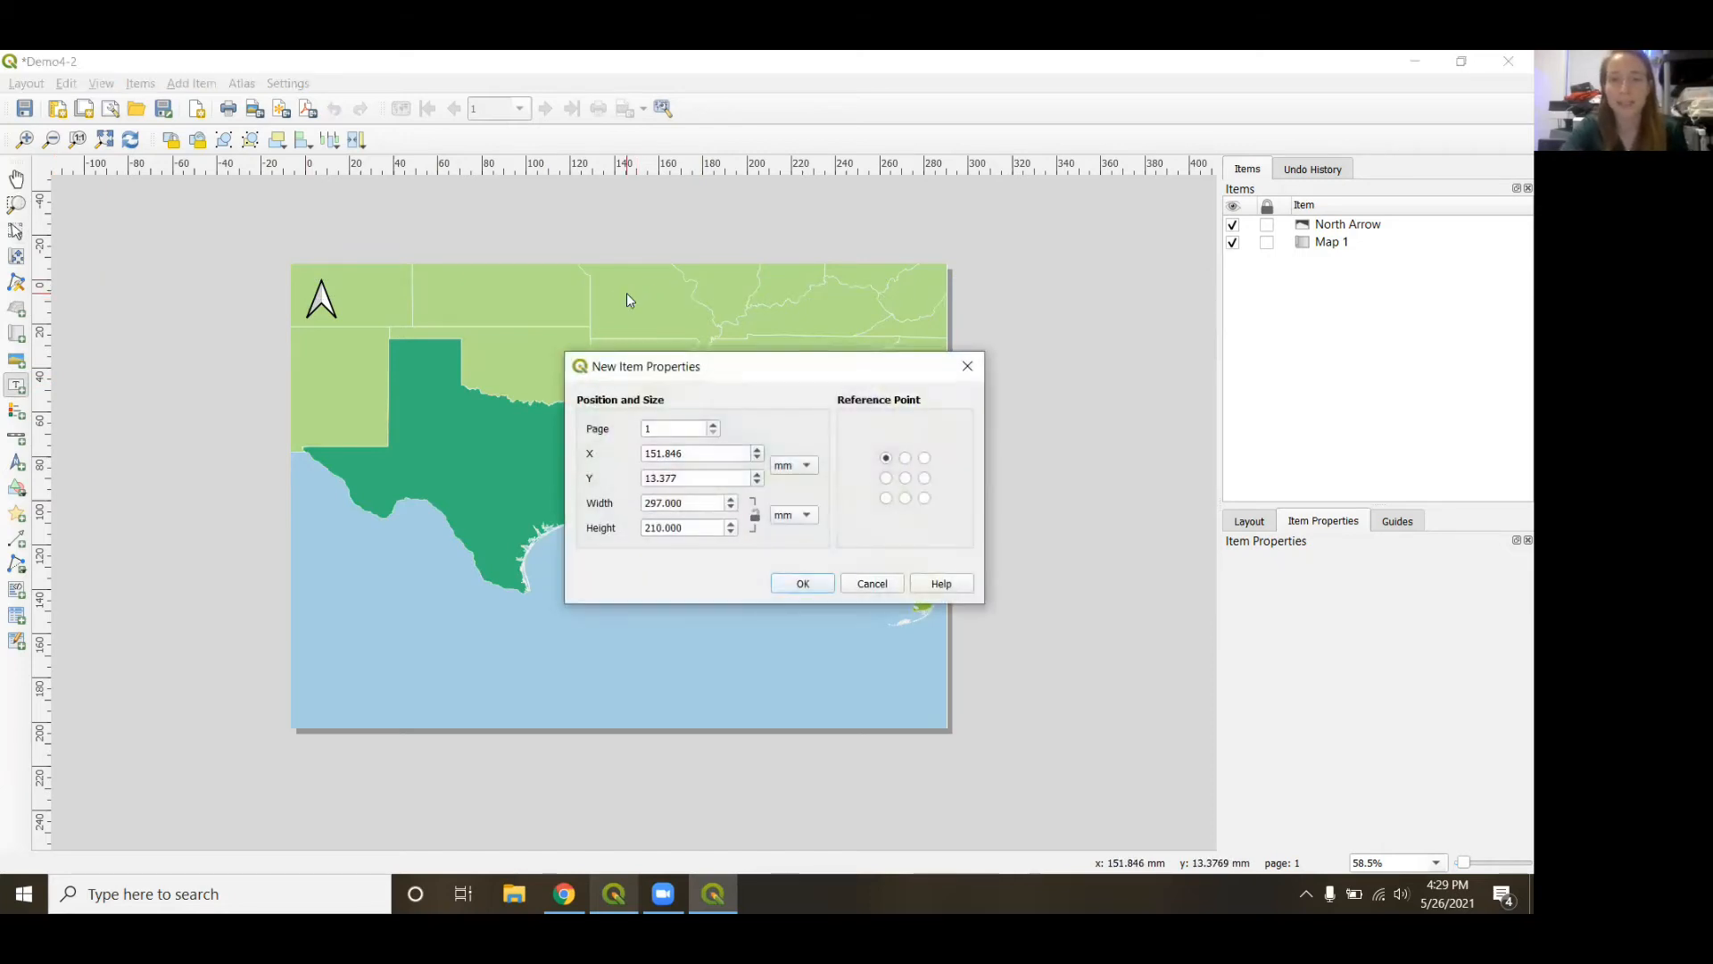
{"action": "left_click", "coordinate": [779, 589]}
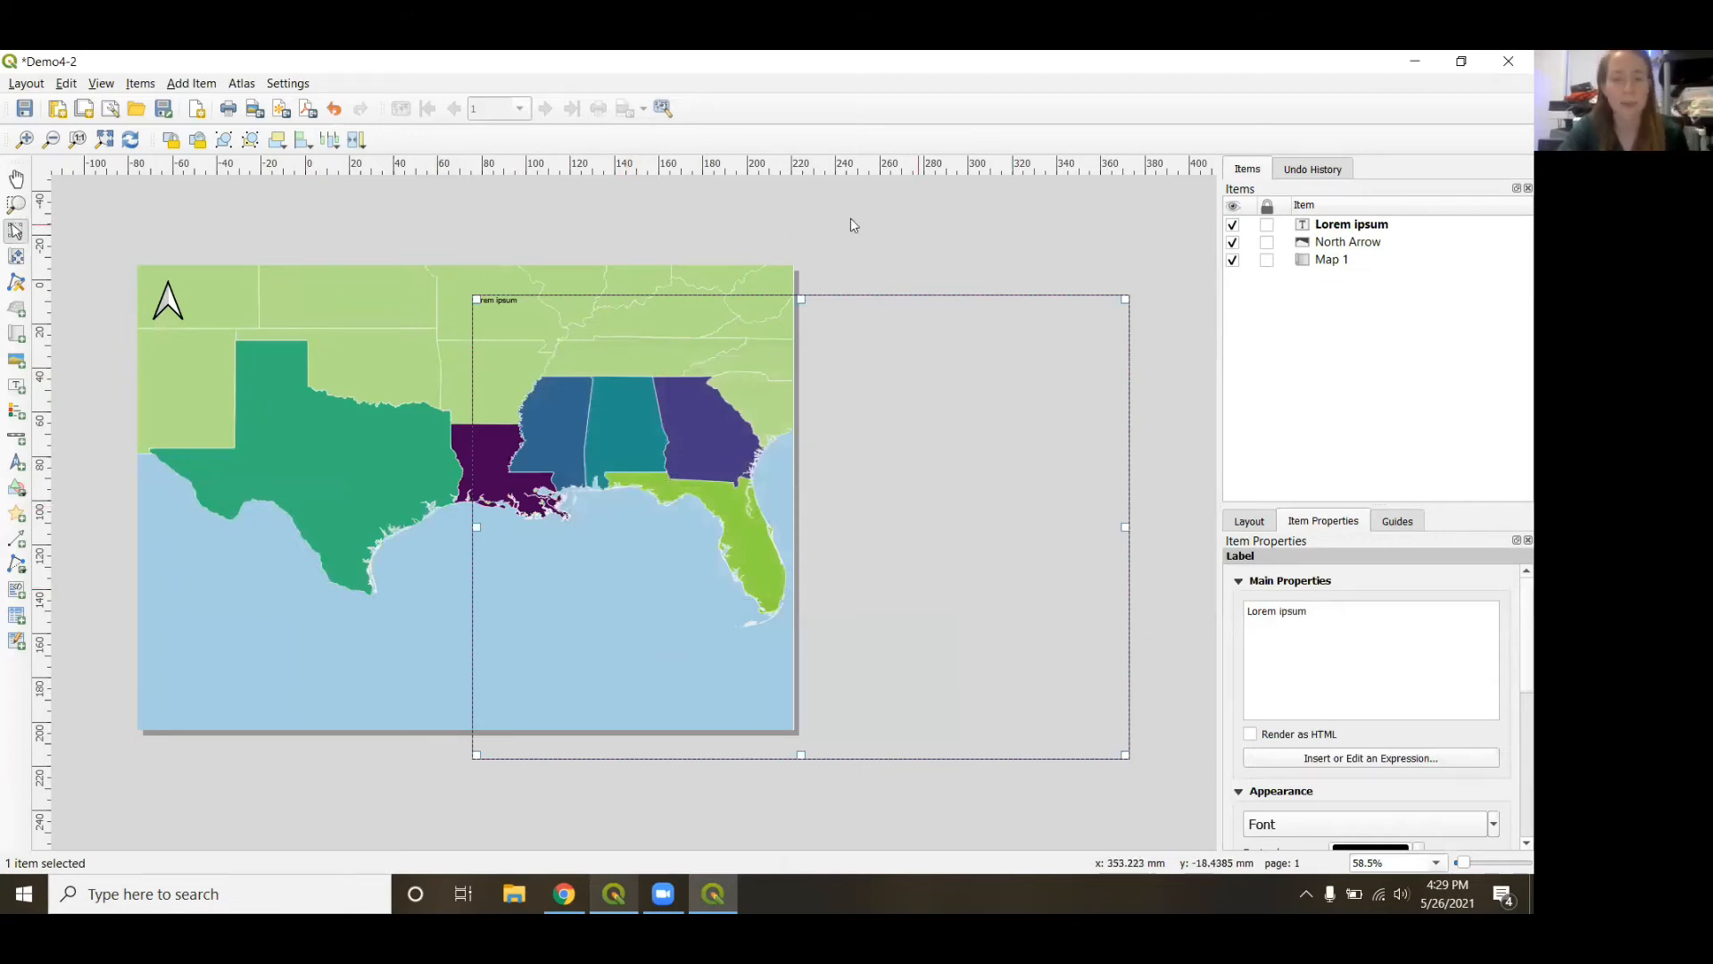
{"action": "left_click_drag", "start_coordinate": [1125, 754], "coordinate": [720, 301]}
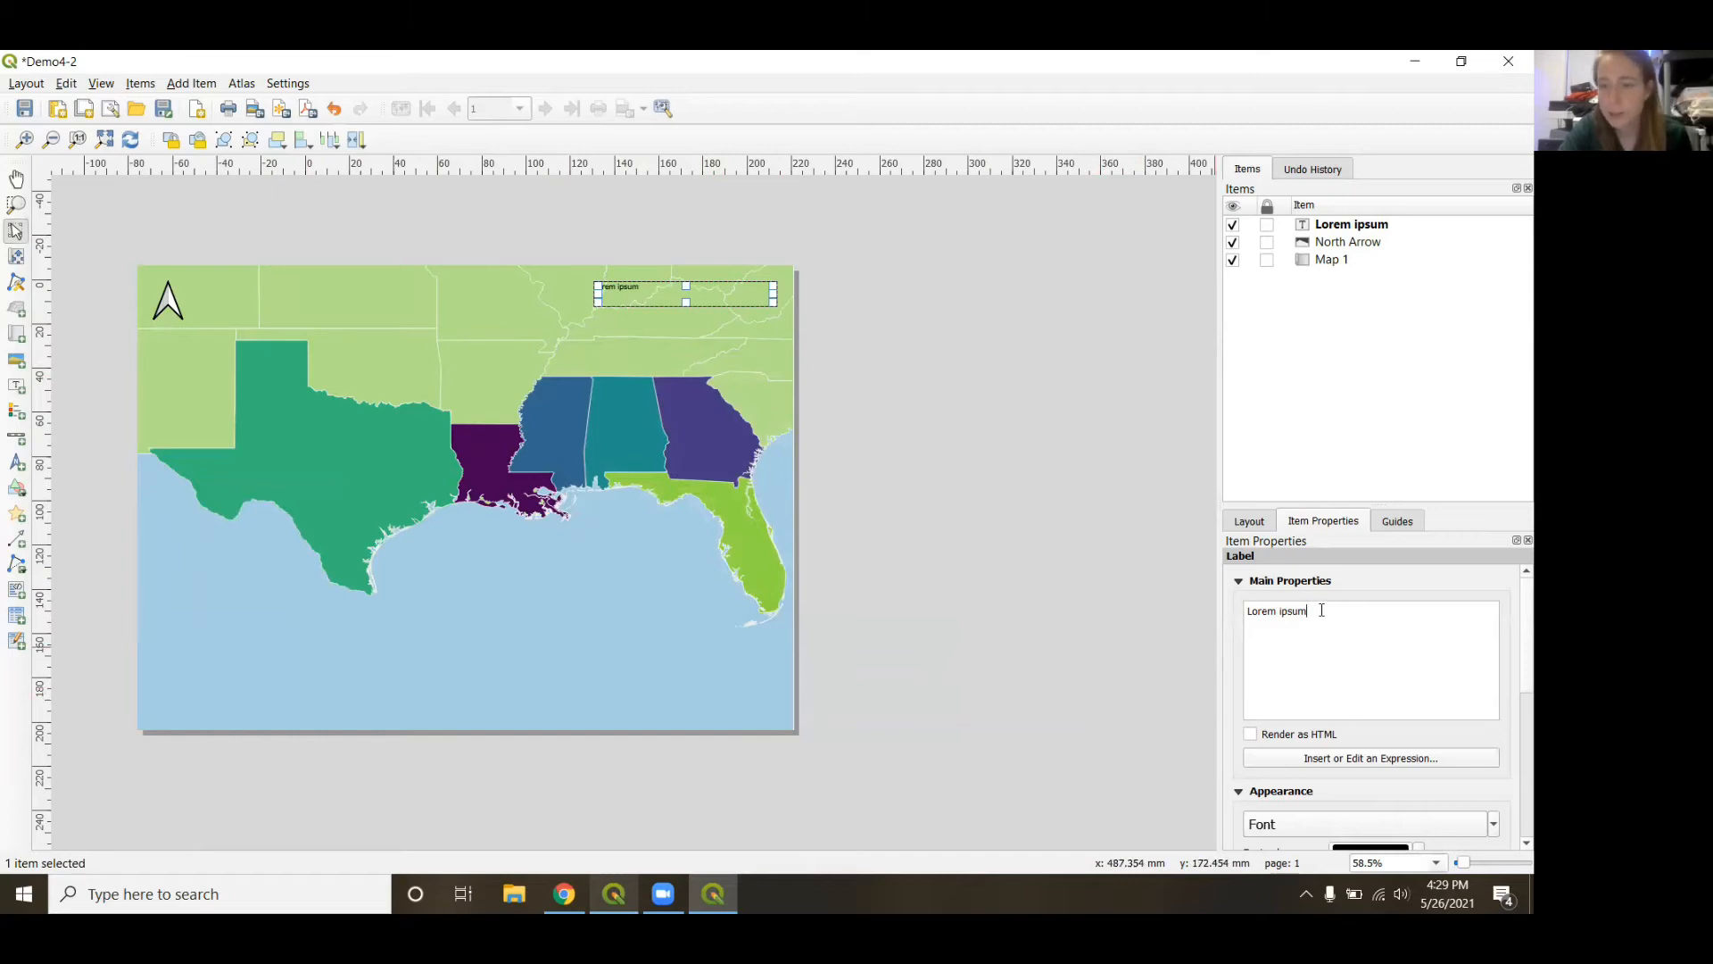
{"action": "left_click_drag", "start_coordinate": [1306, 611], "coordinate": [1238, 617]}
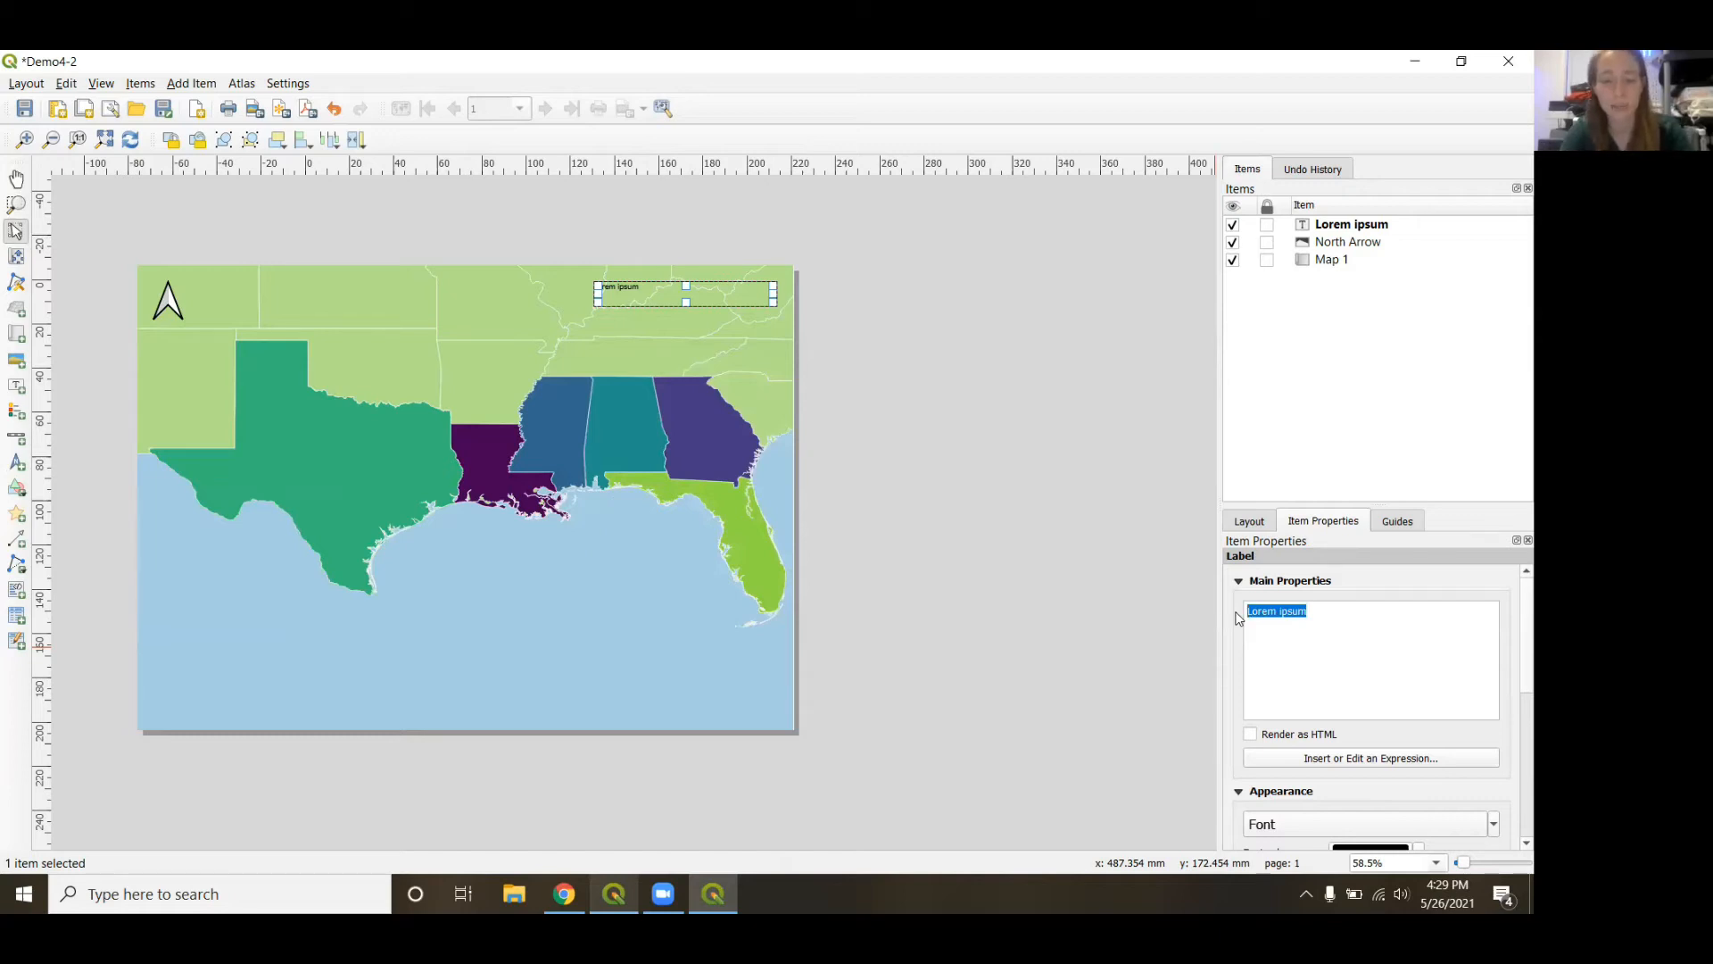
{"action": "type", "text": "QGIS Tutorial"}
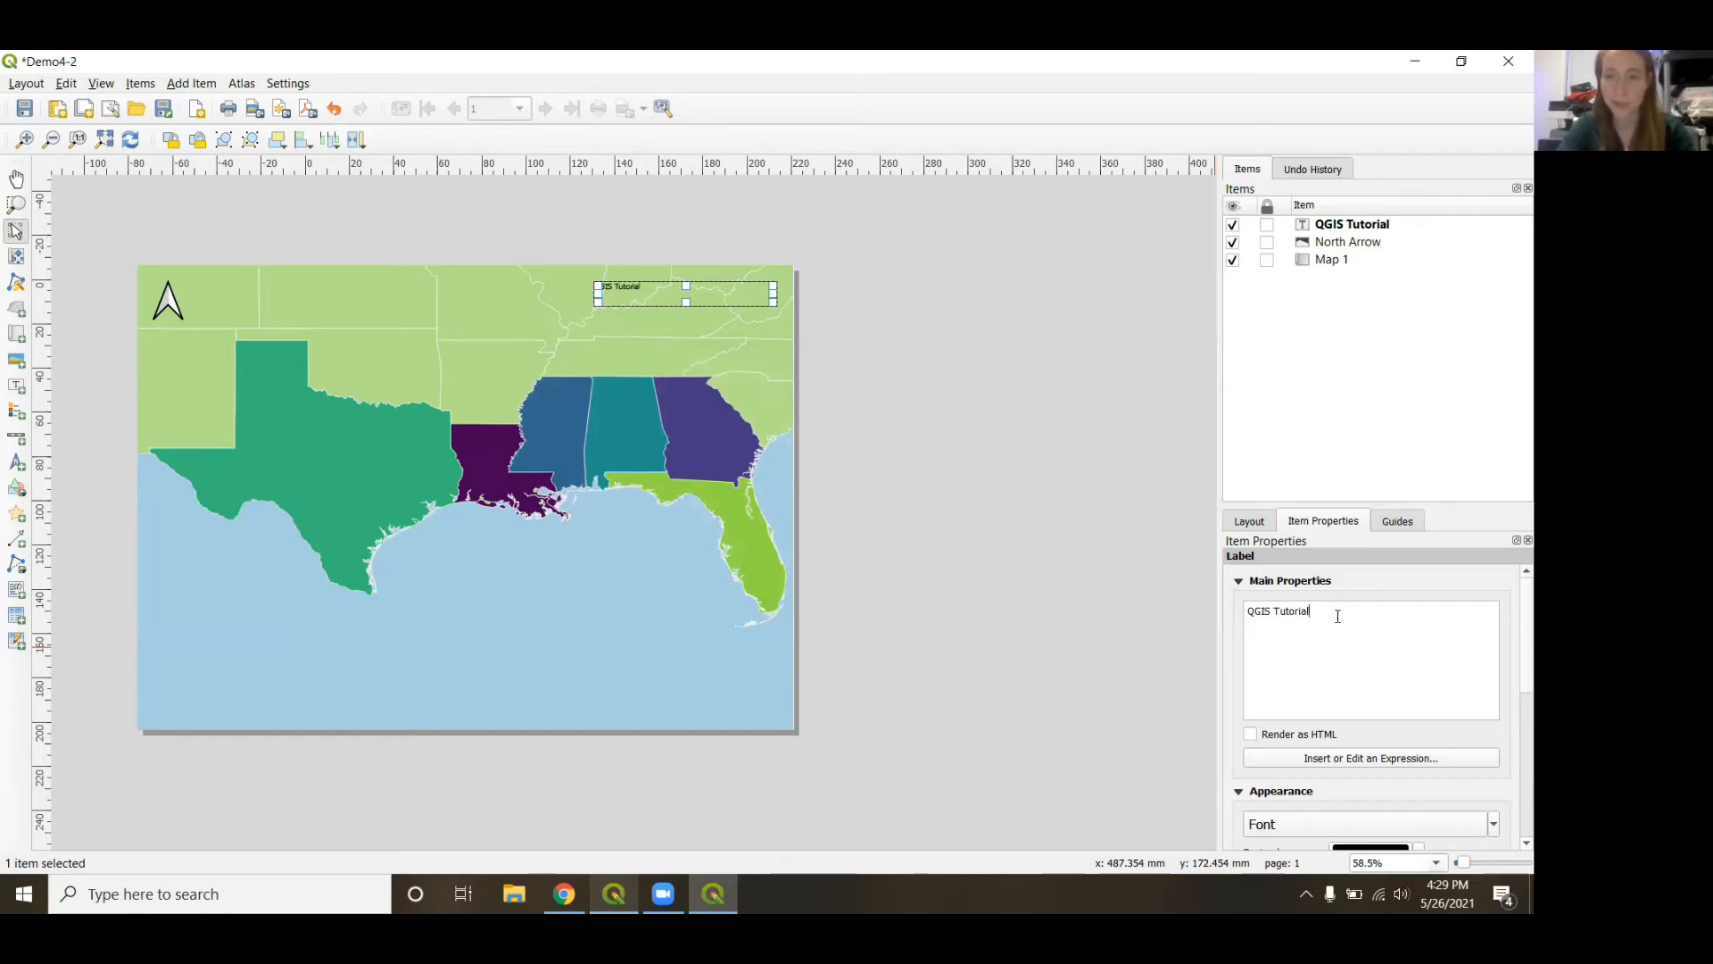
{"action": "left_click", "coordinate": [913, 382]}
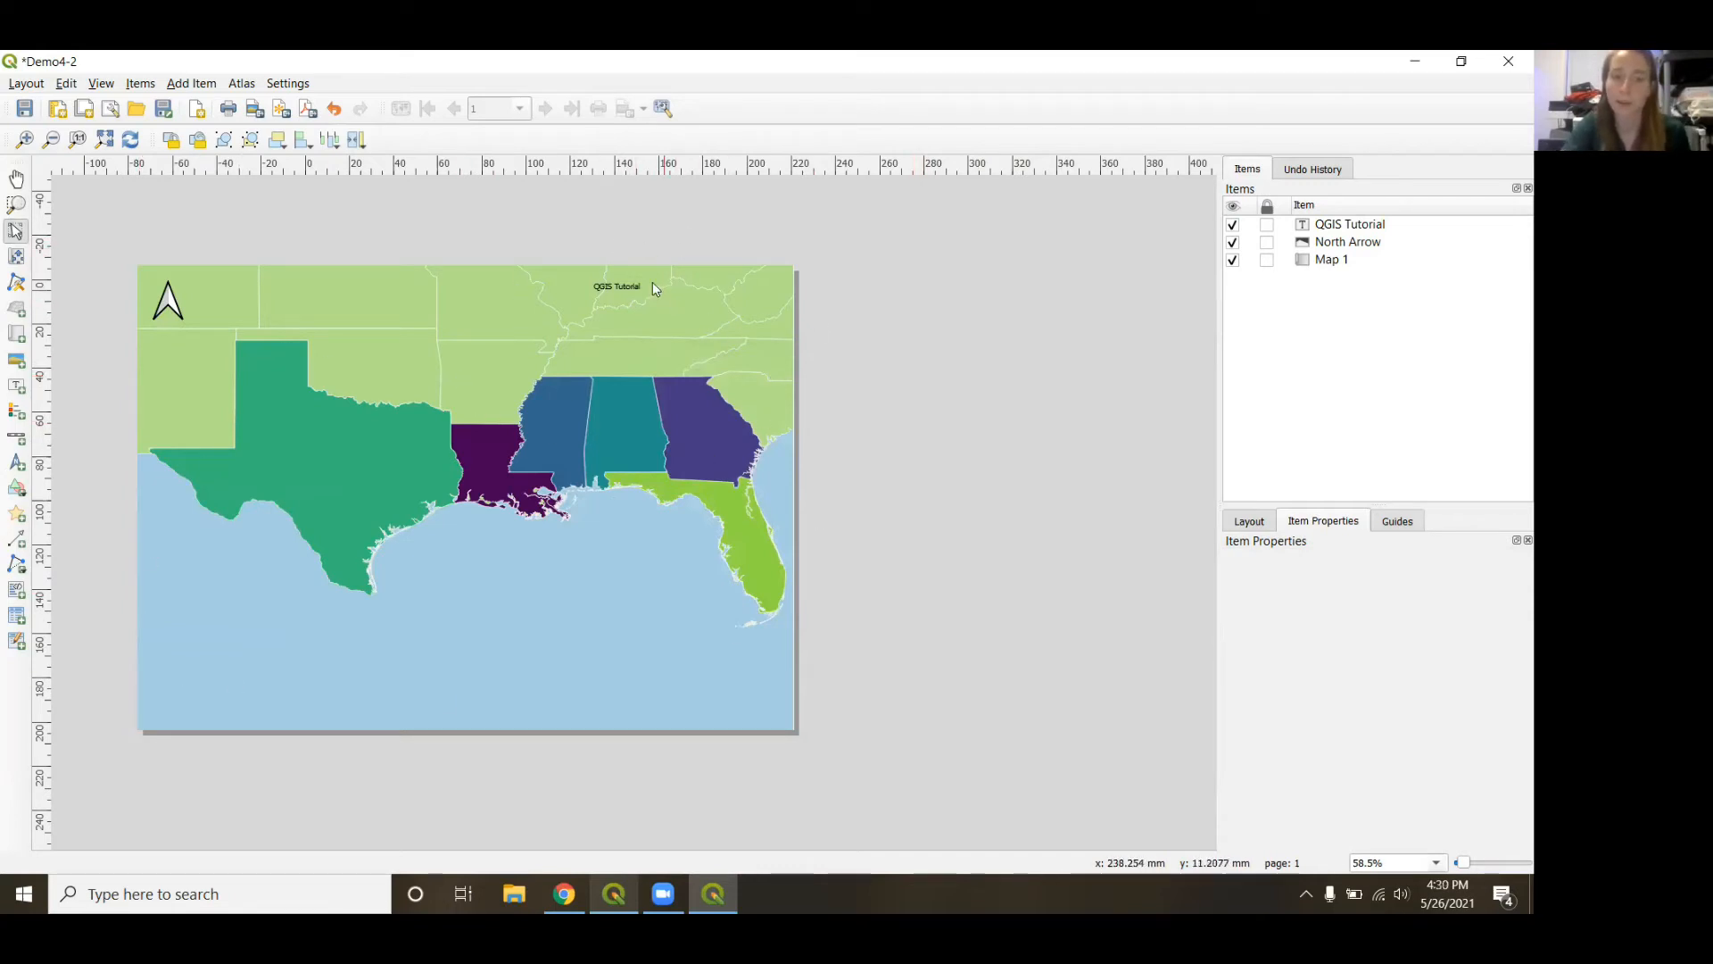
Format the "QGIS Tutorial" label's font as bold, size 26 and underlined.
{"action": "left_click", "coordinate": [626, 287]}
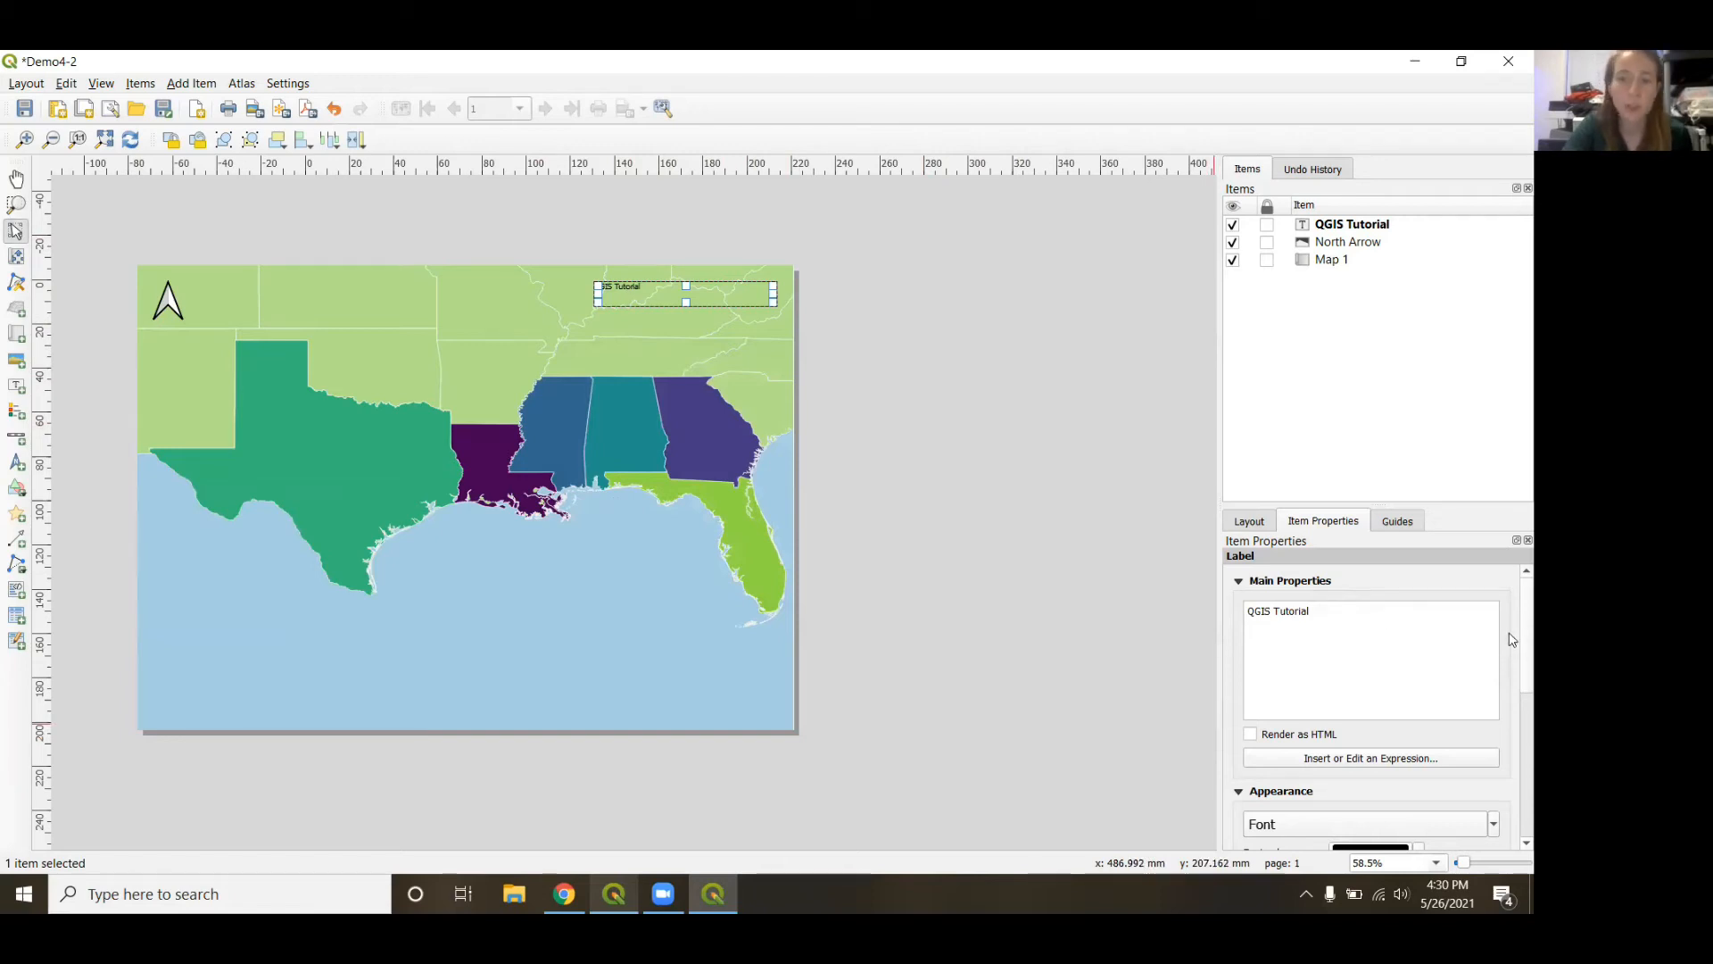
{"action": "scroll", "coordinate": [1513, 647], "scroll_direction": "down", "scroll_amount": 1}
{"action": "scroll", "coordinate": [1513, 647], "scroll_direction": "down", "scroll_amount": 5}
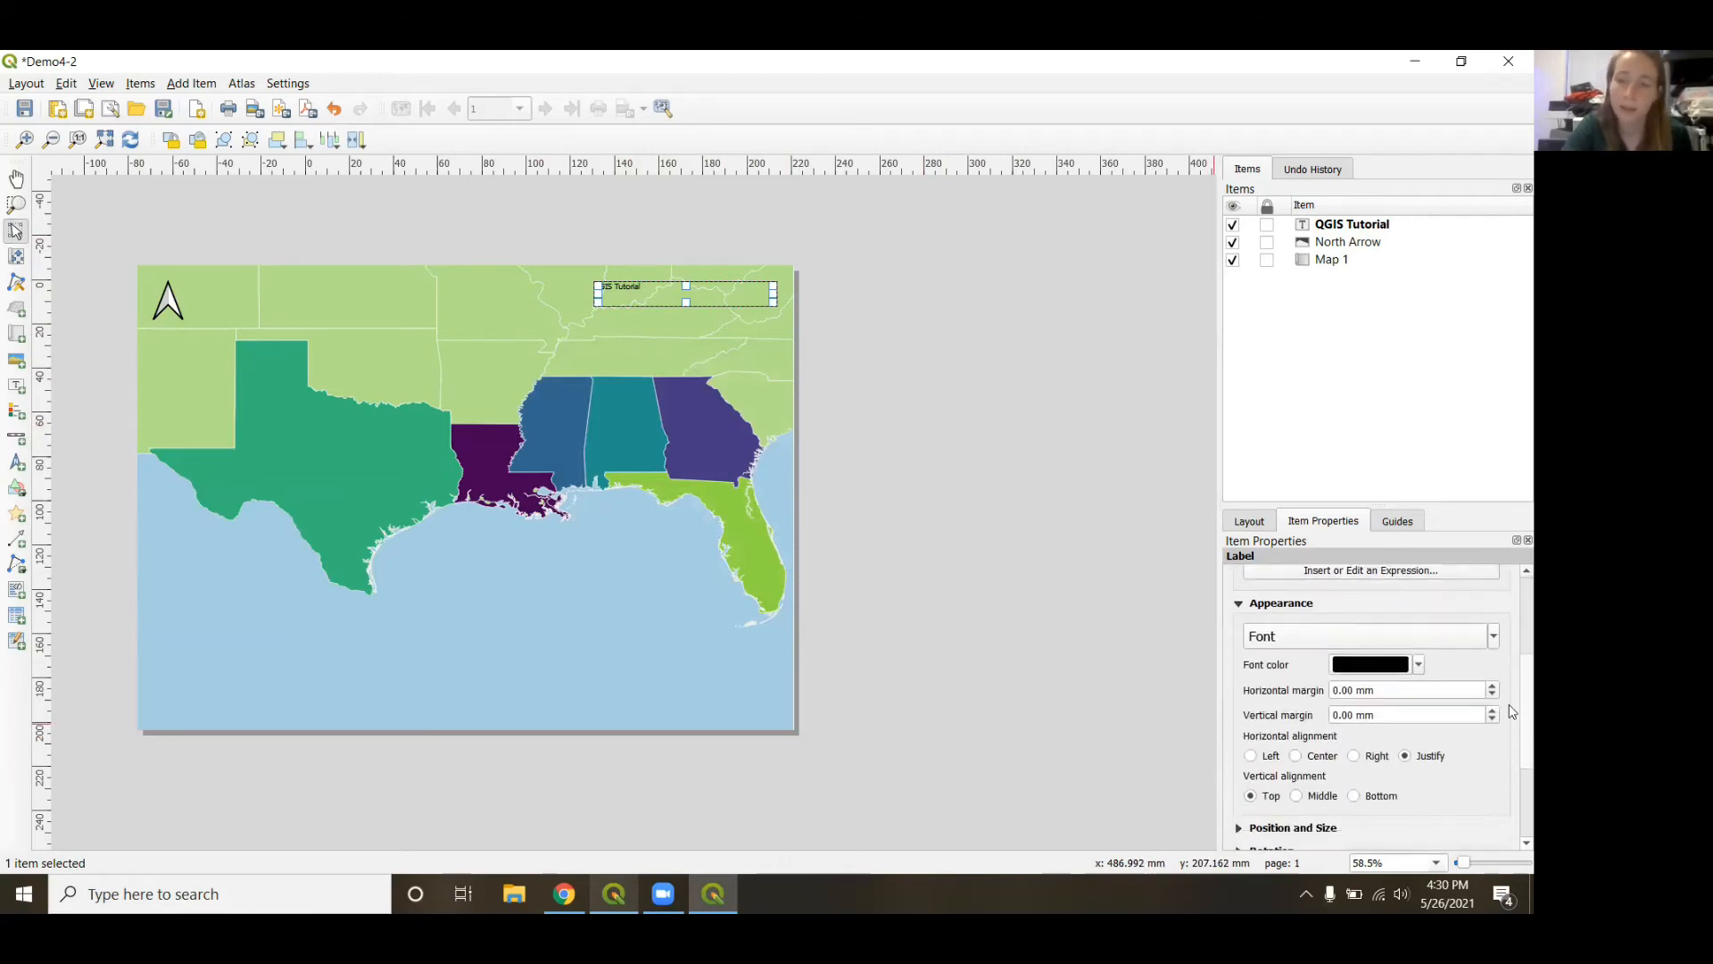
{"action": "left_click", "coordinate": [1452, 627]}
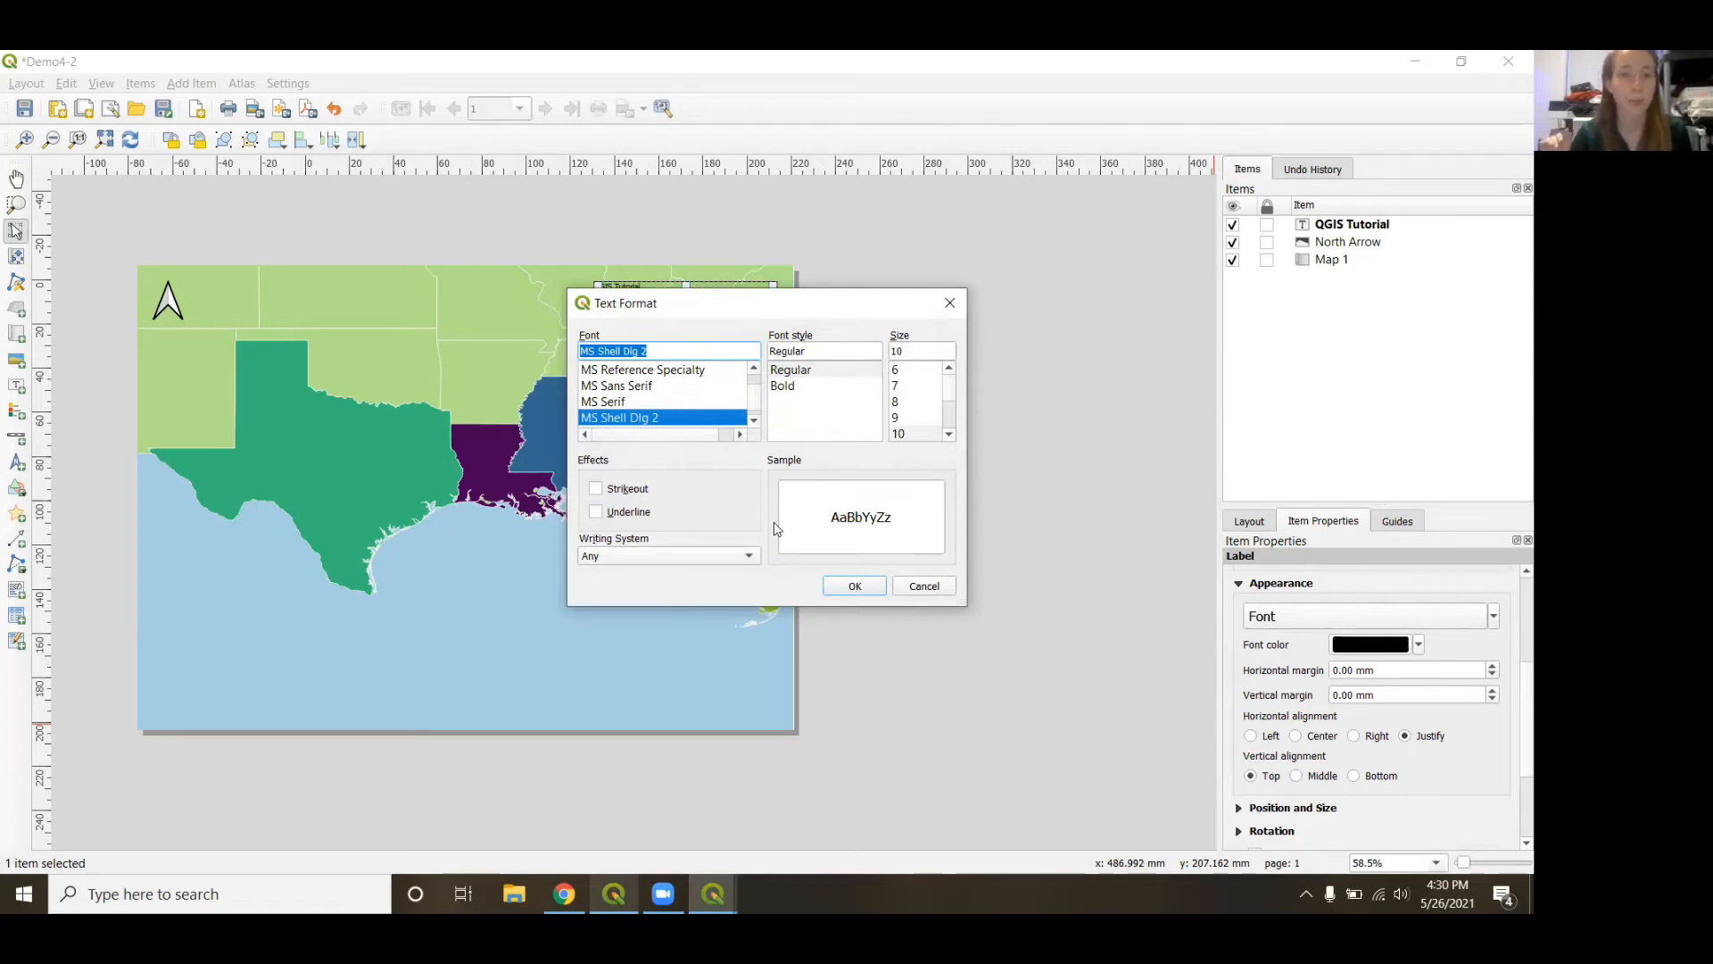
{"action": "left_click", "coordinate": [785, 394]}
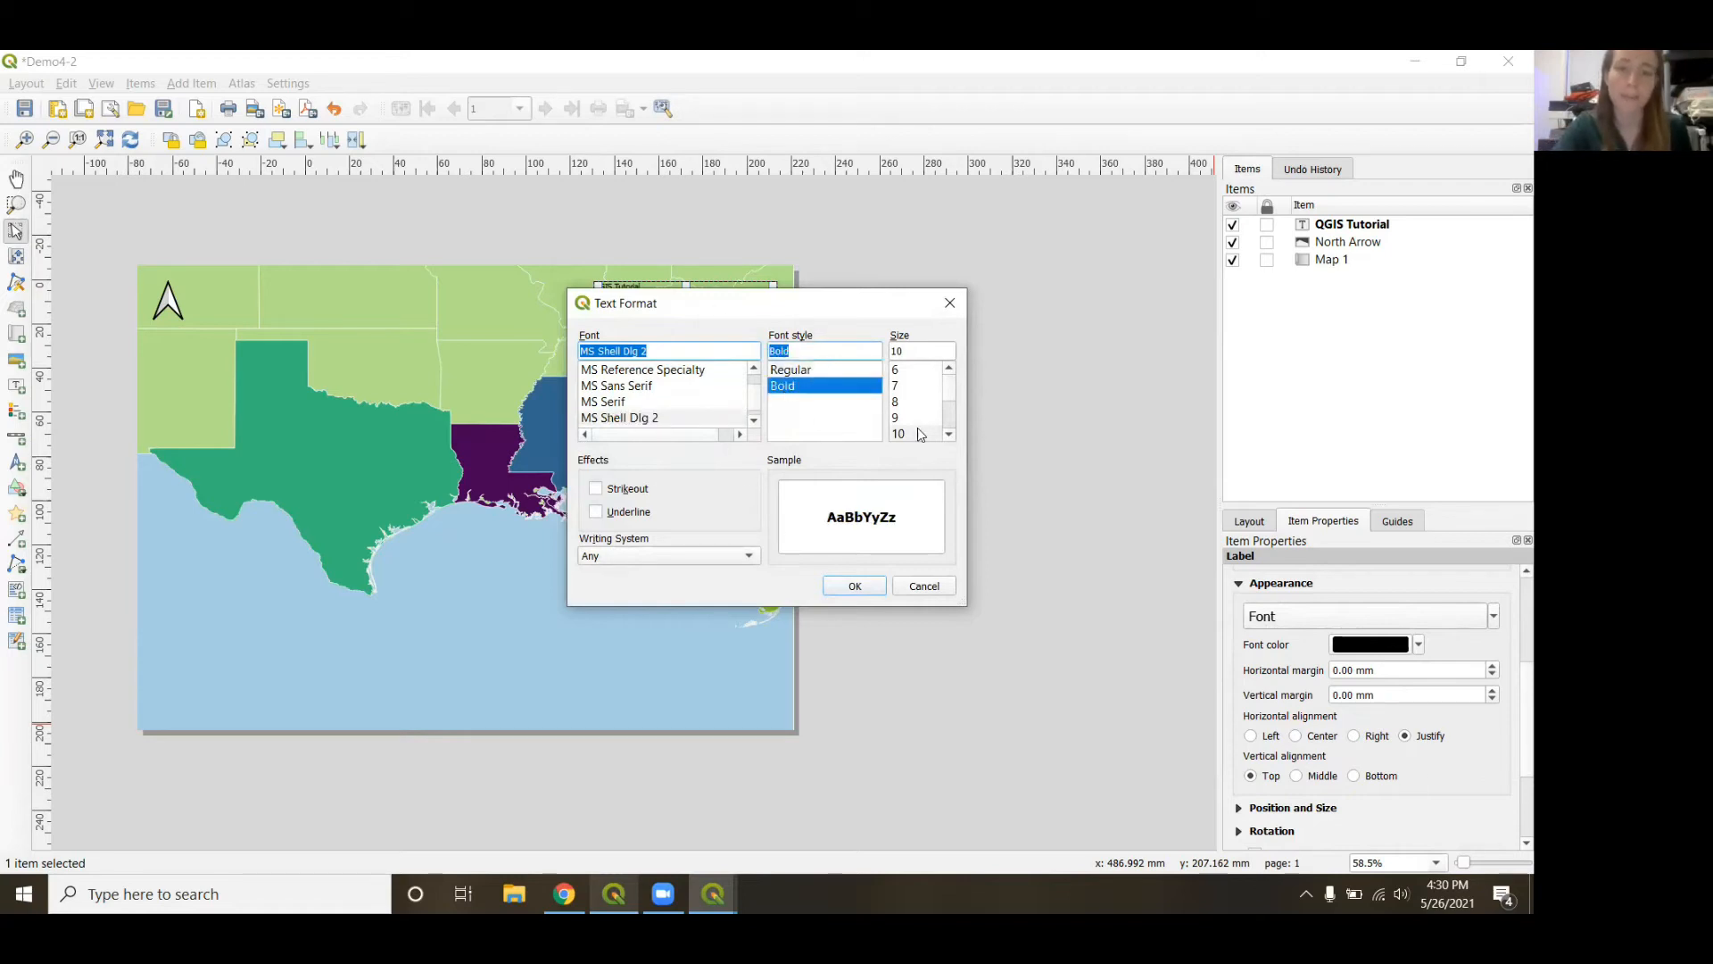
{"action": "left_click", "coordinate": [947, 431]}
{"action": "left_click", "coordinate": [949, 436]}
{"action": "left_click", "coordinate": [950, 437]}
{"action": "left_click", "coordinate": [949, 436]}
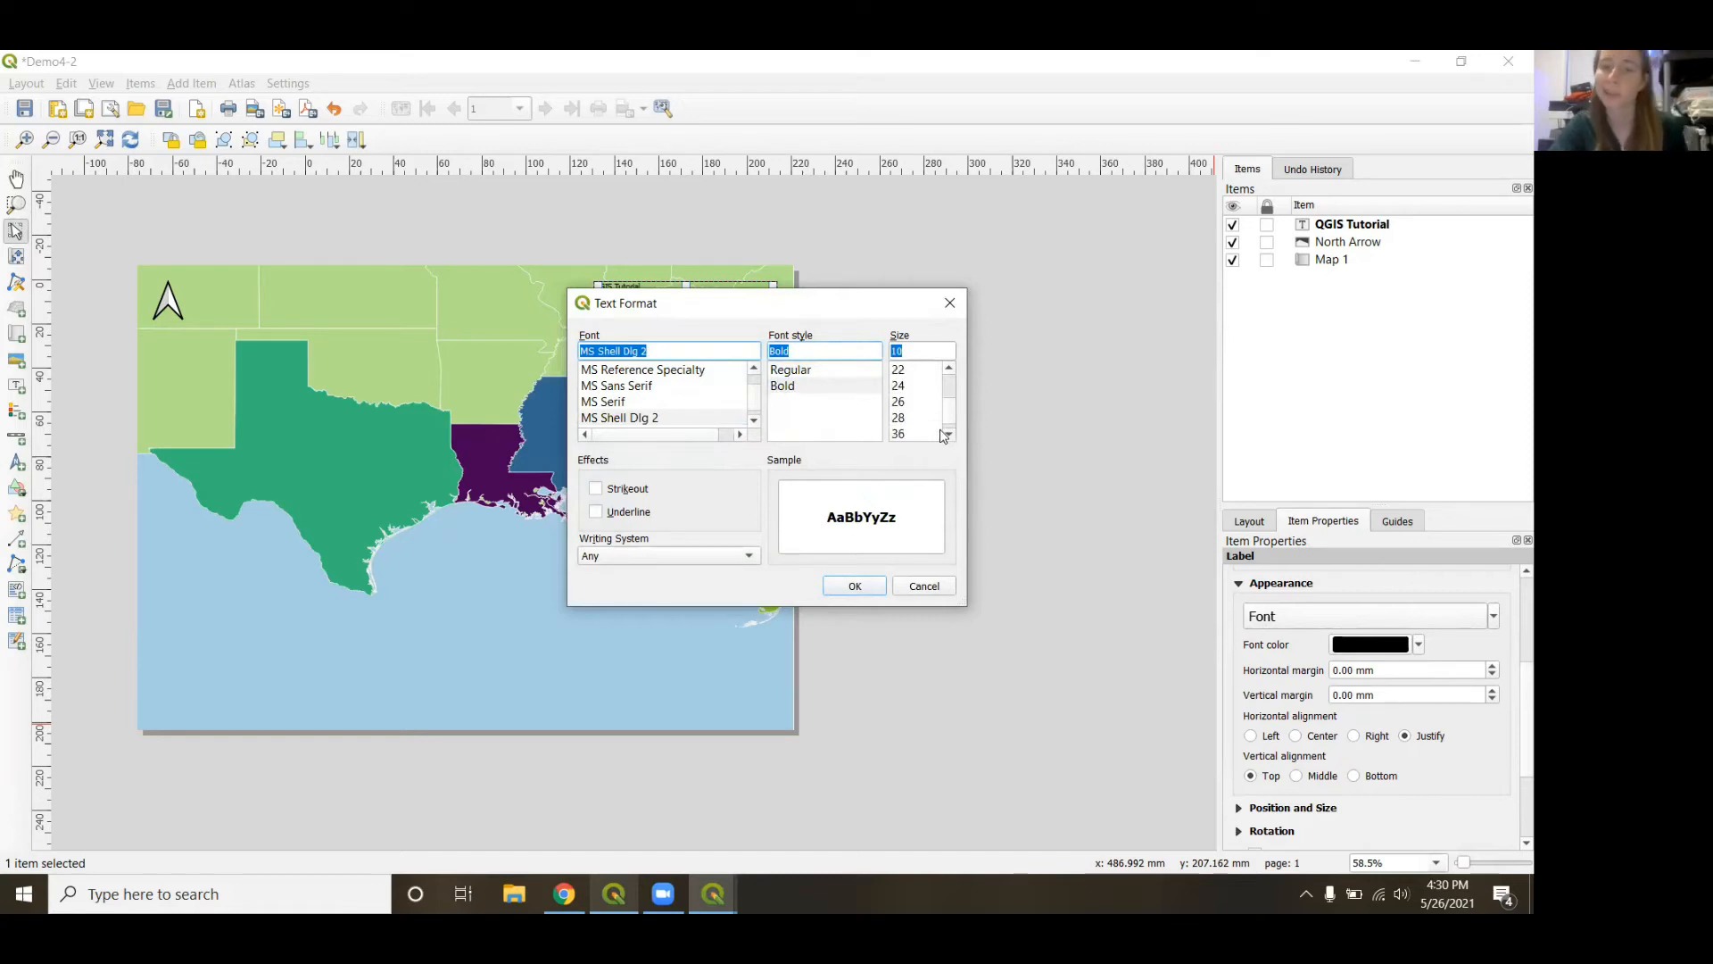
{"action": "left_click", "coordinate": [904, 402]}
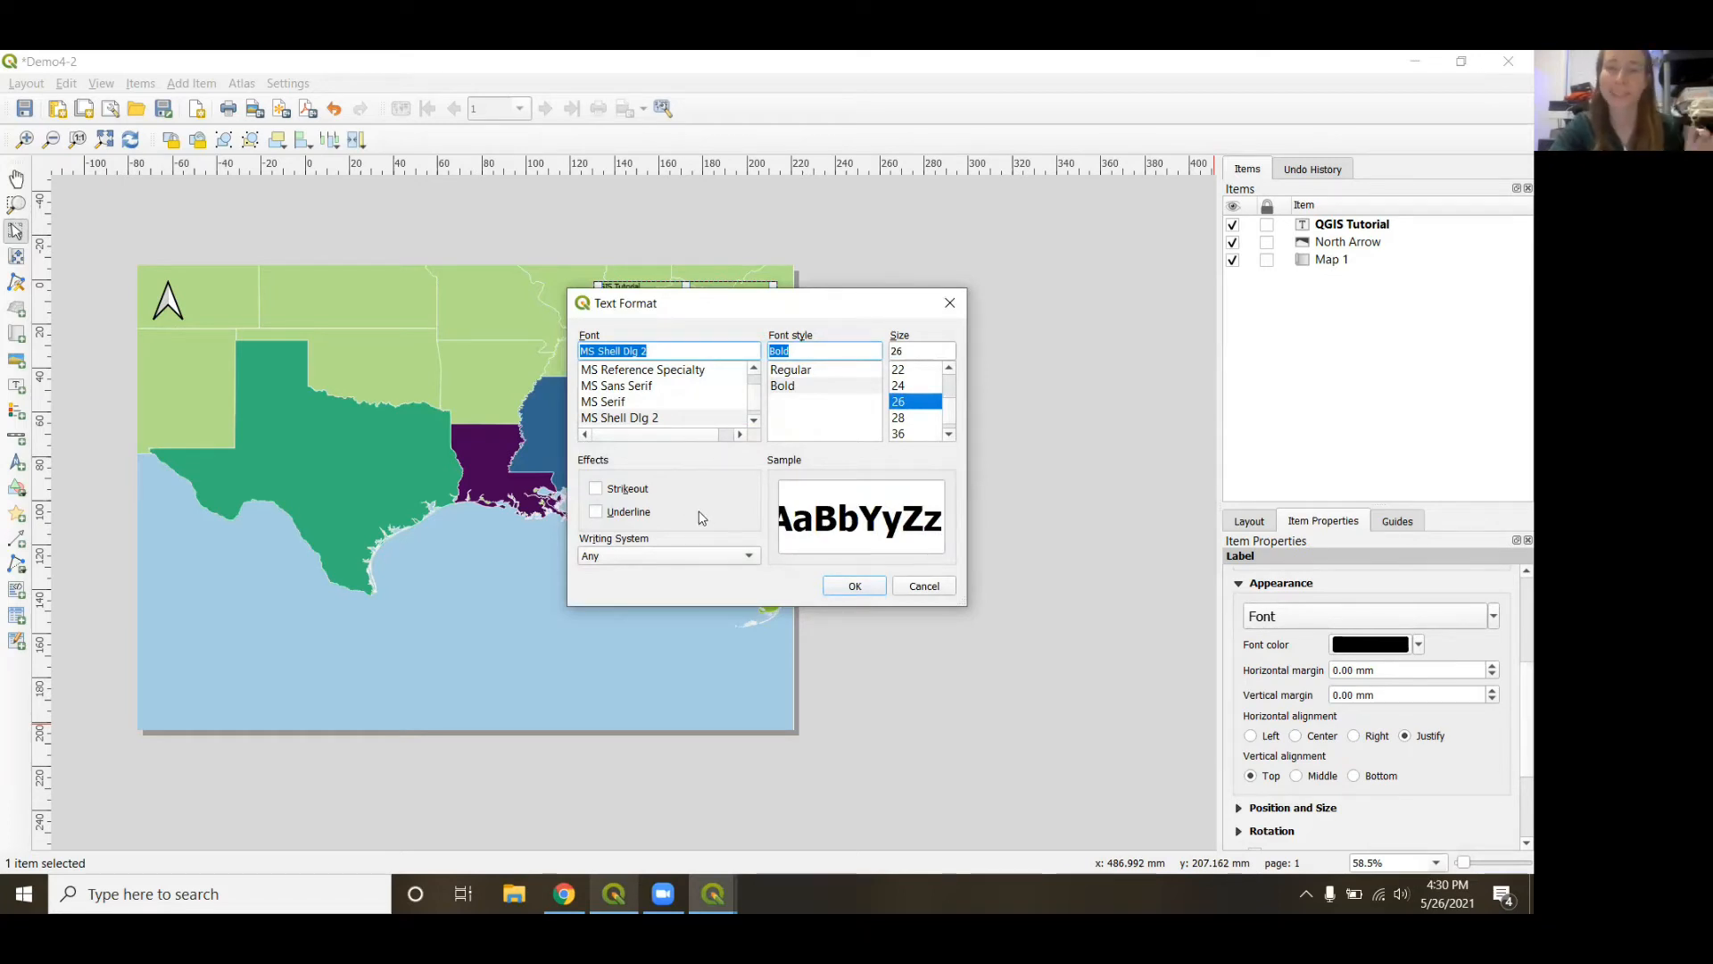
{"action": "left_click", "coordinate": [637, 522]}
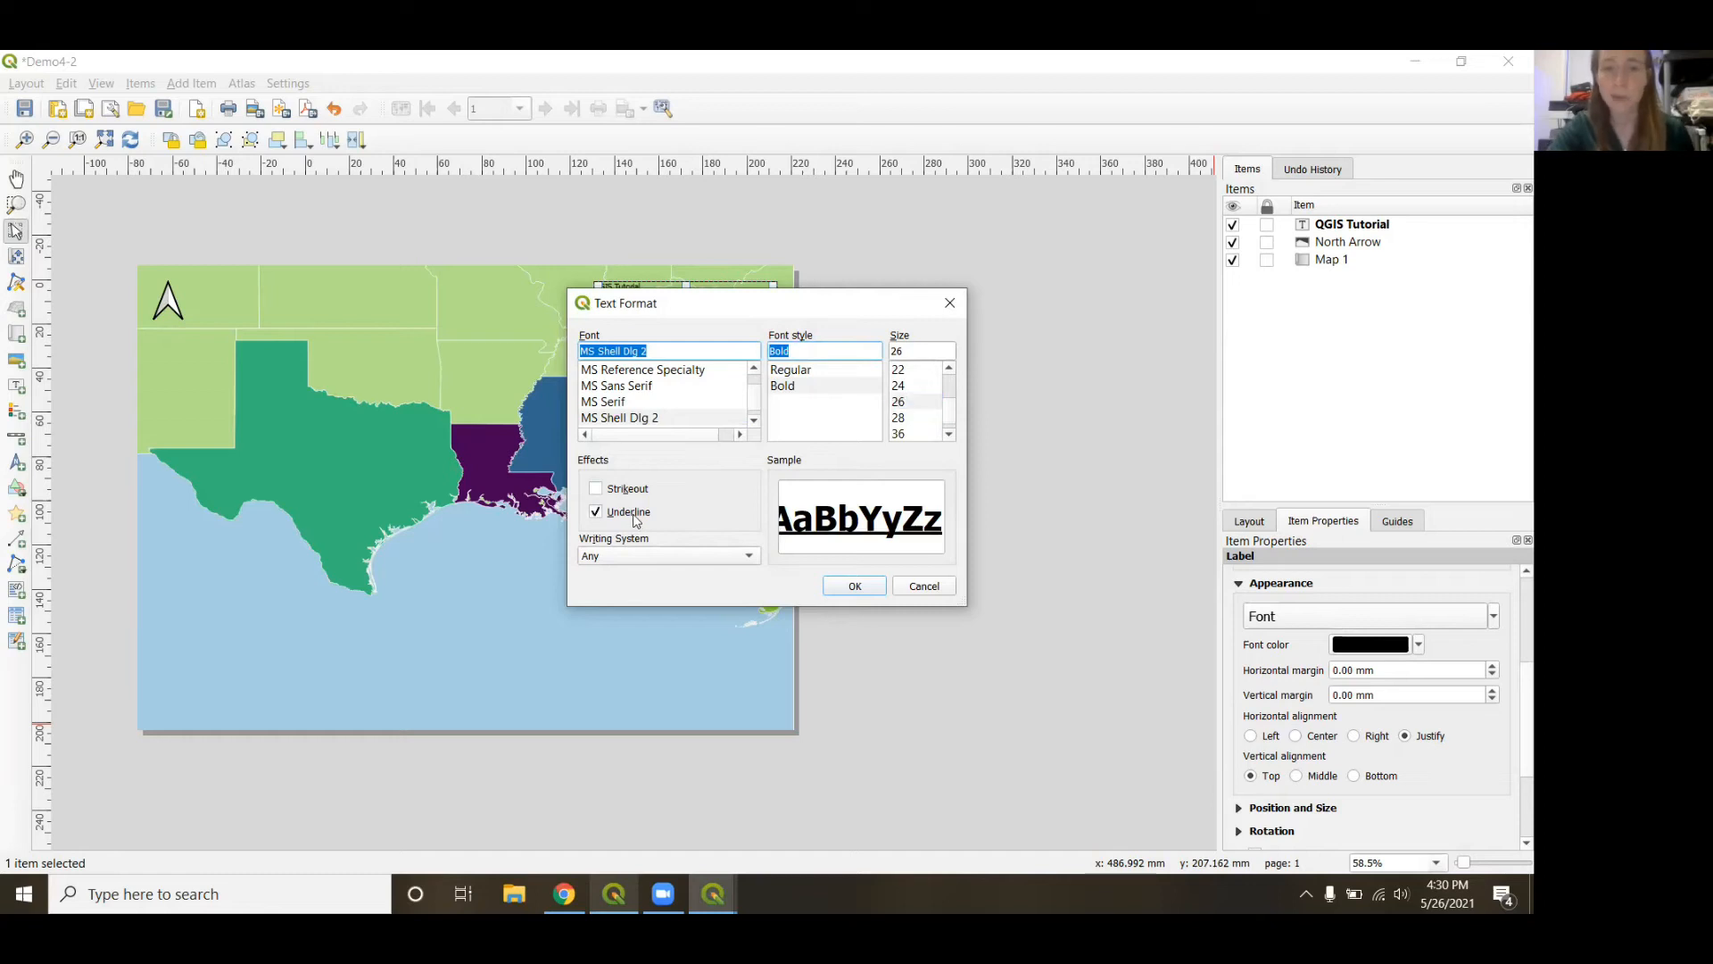
{"action": "left_click", "coordinate": [854, 586]}
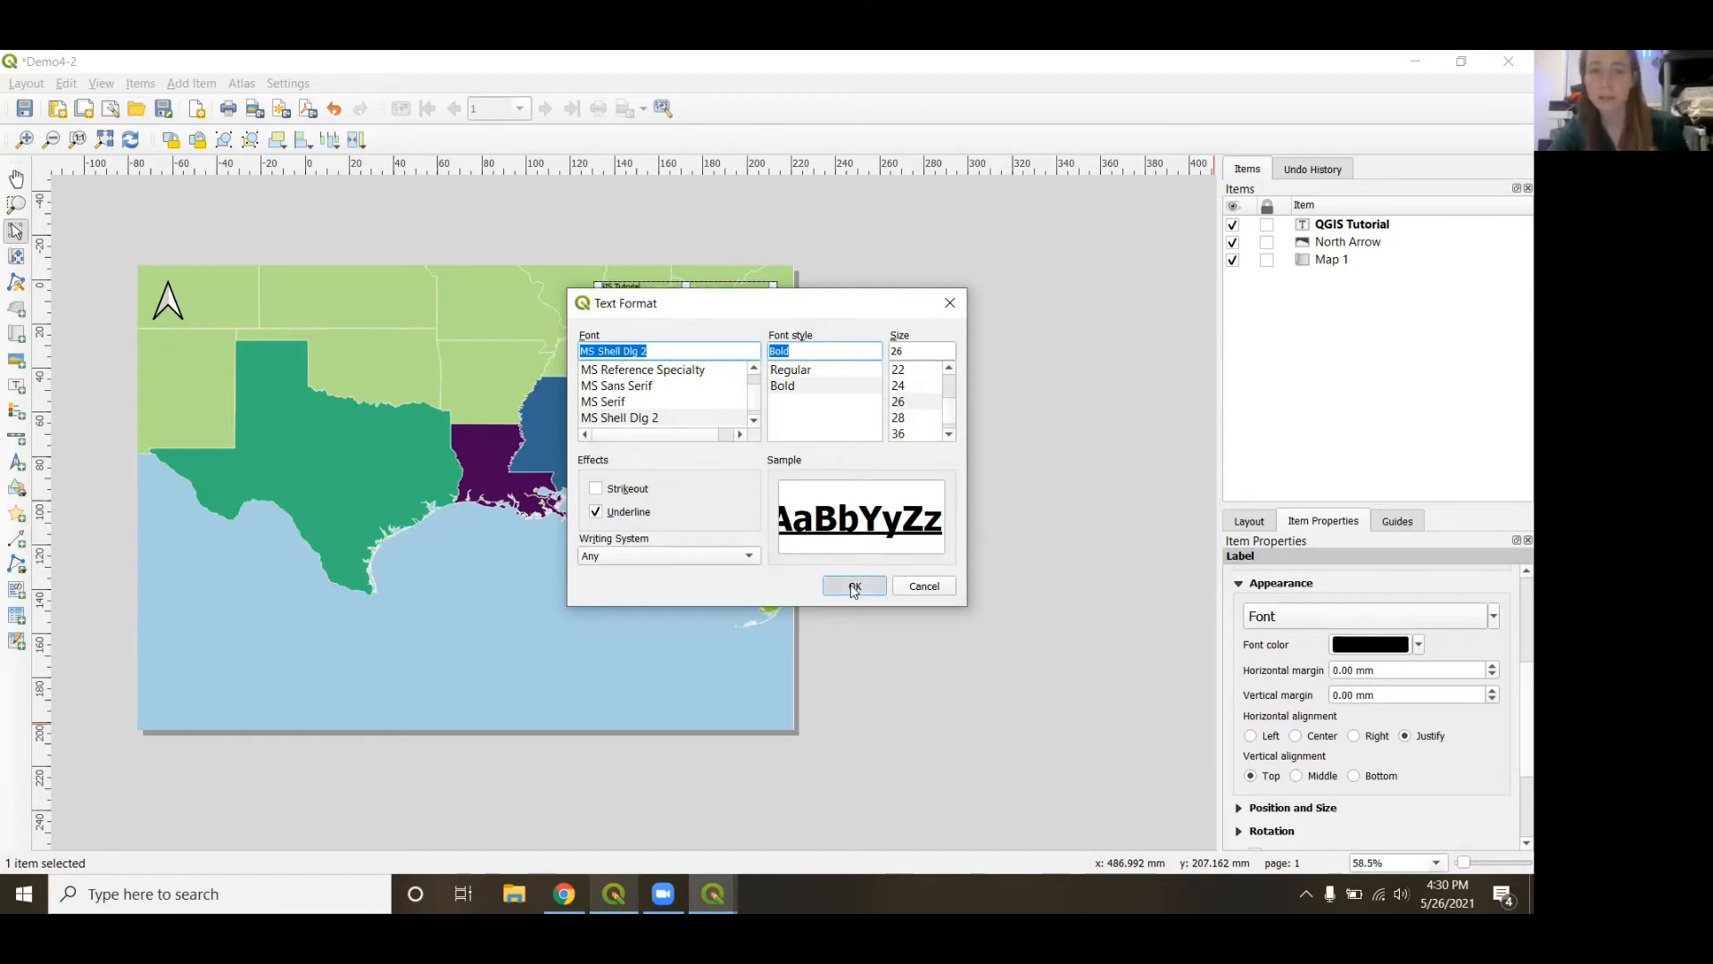
{"action": "left_click", "coordinate": [912, 372]}
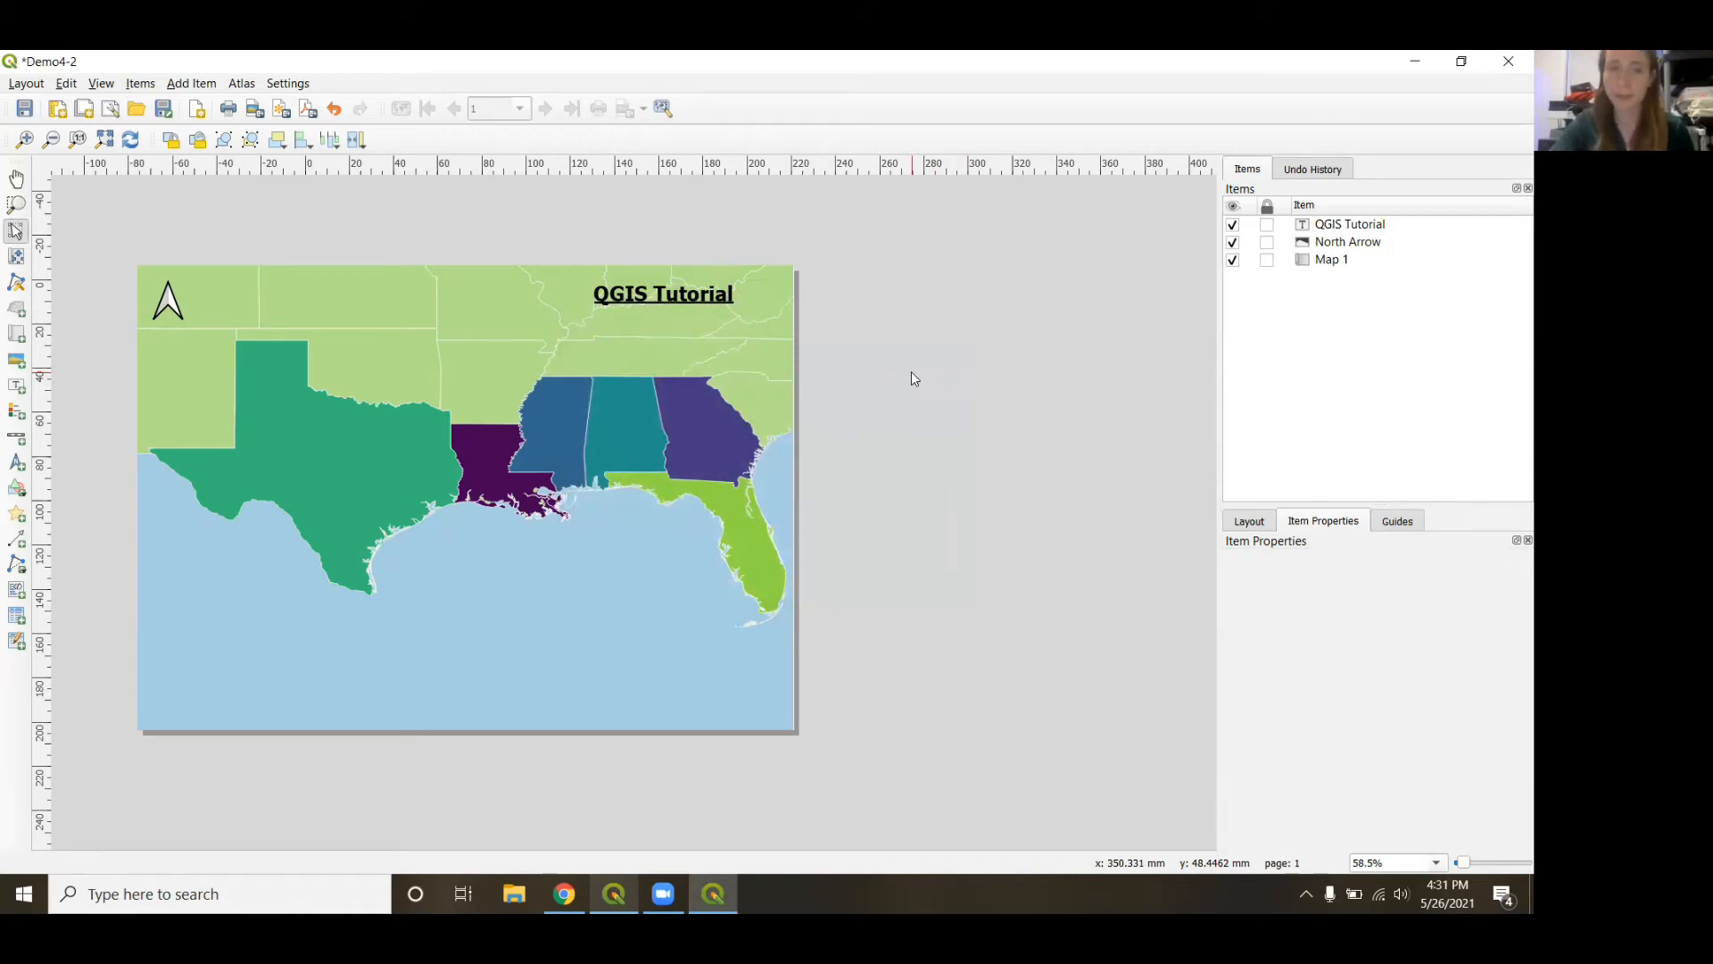
Enable a frame around the "QGIS Tutorial" title label.
{"action": "left_click", "coordinate": [710, 297]}
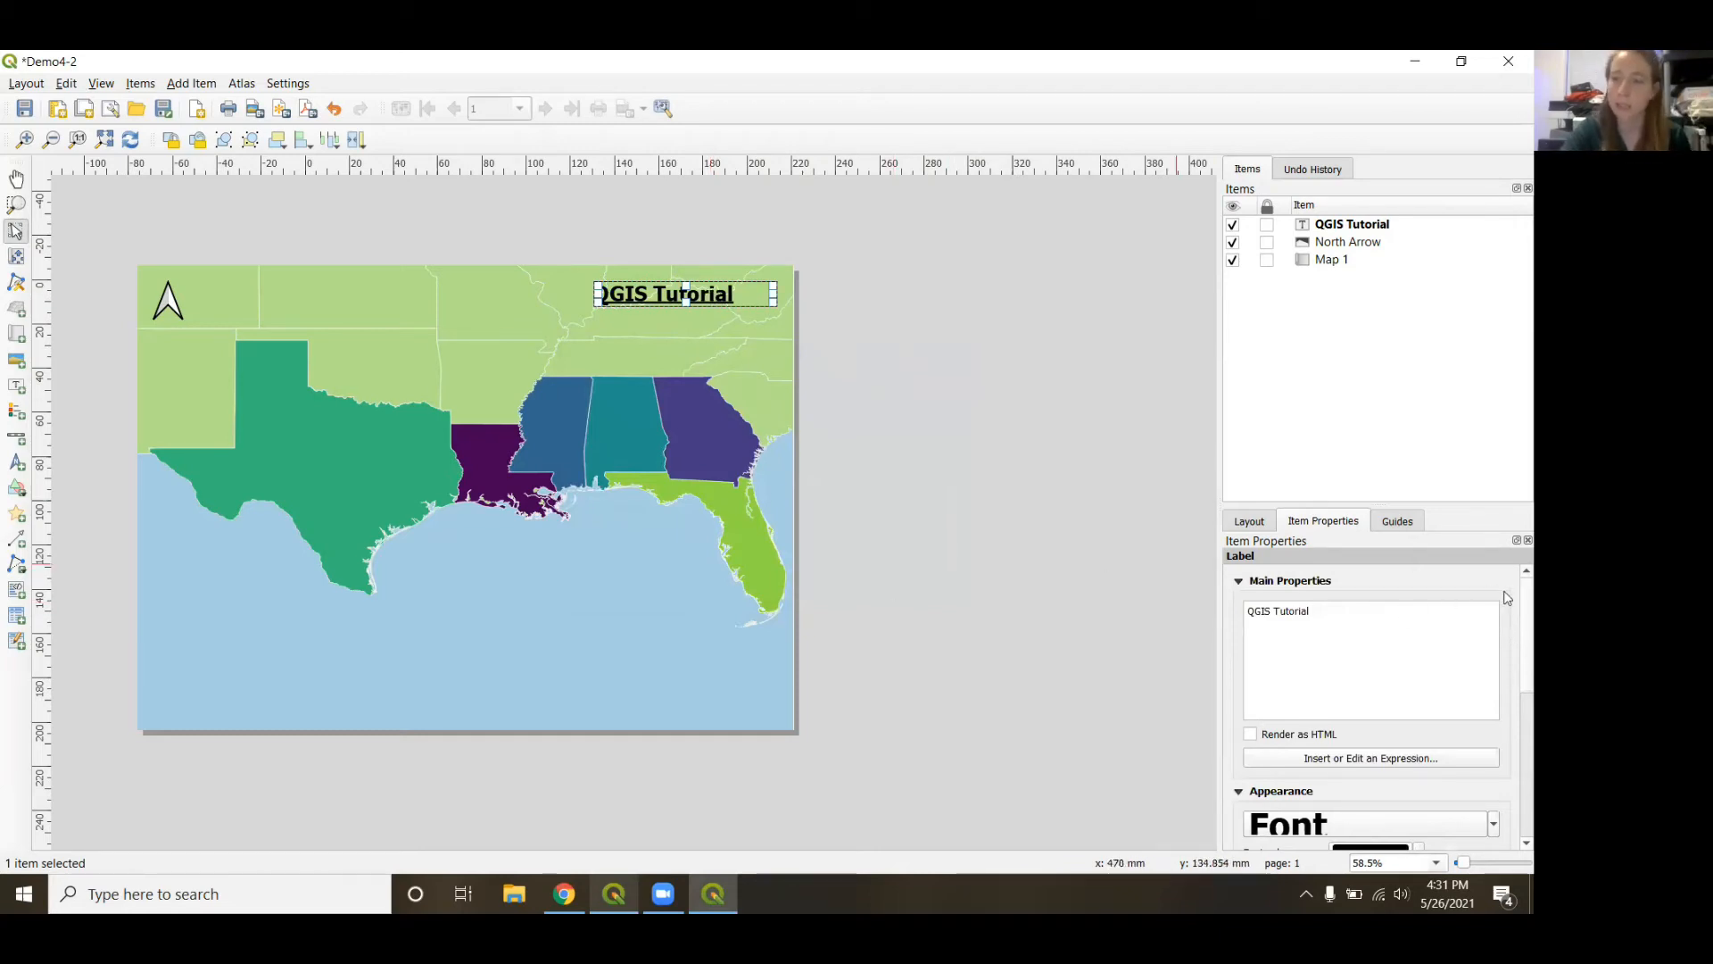
{"action": "scroll", "coordinate": [1512, 609], "scroll_direction": "down", "scroll_amount": 10}
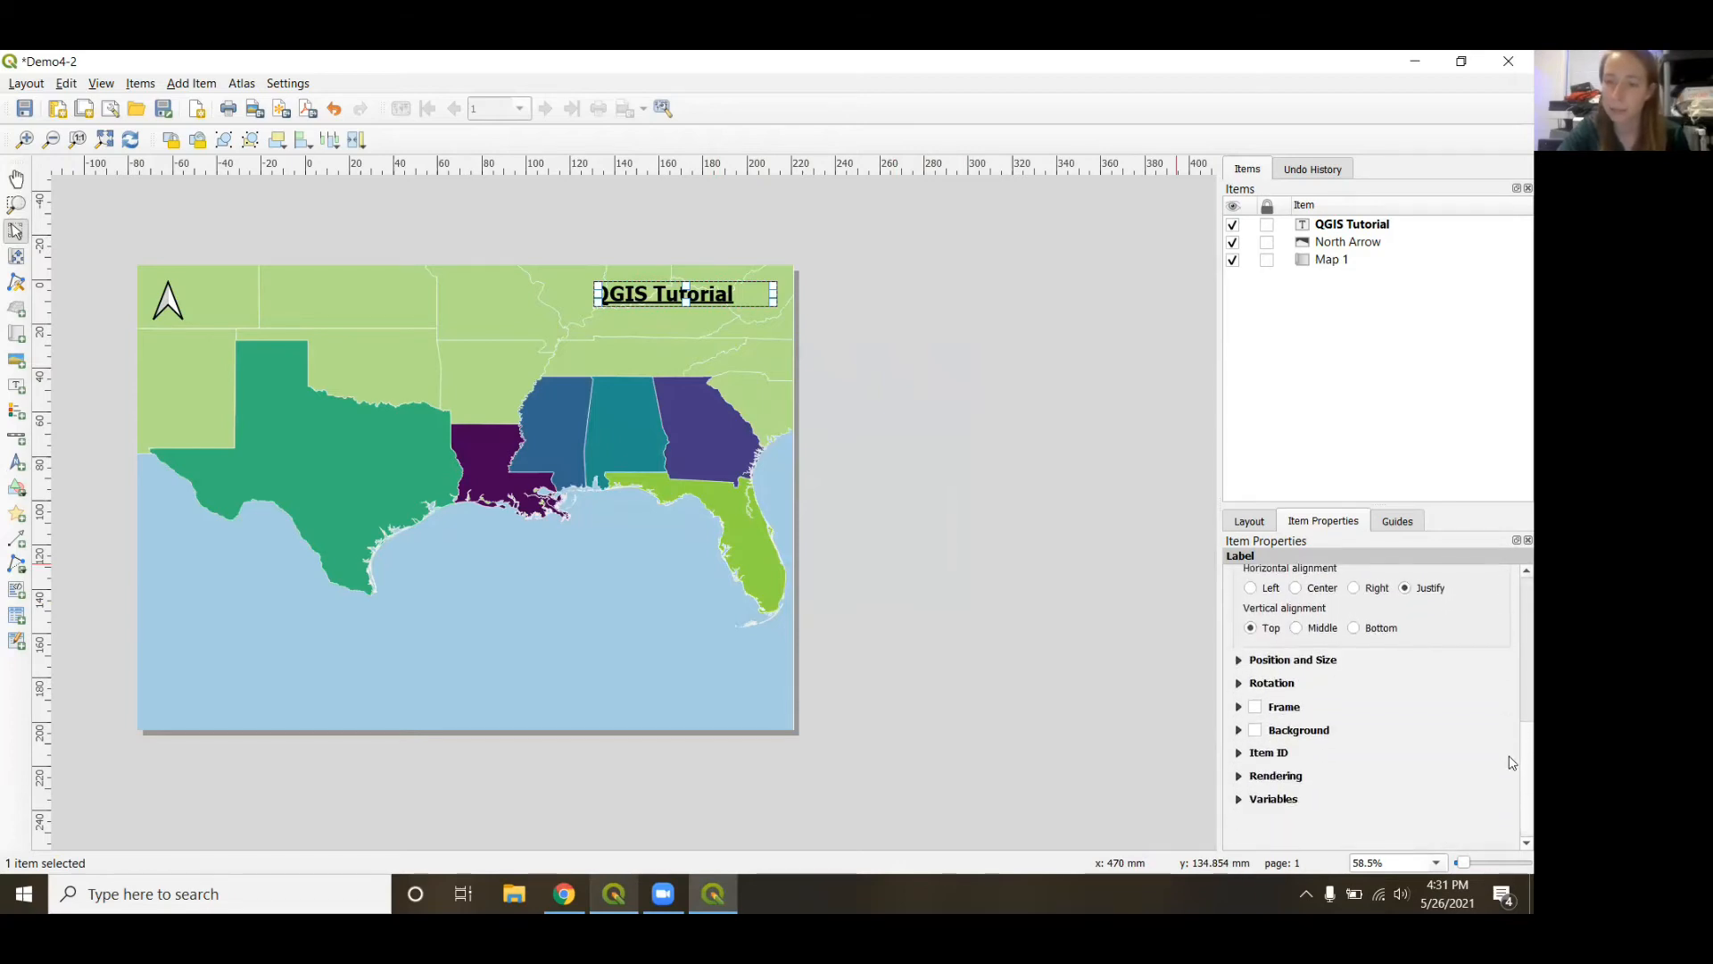
{"action": "left_click", "coordinate": [1254, 706]}
{"action": "scroll", "coordinate": [1256, 718], "scroll_direction": "down", "scroll_amount": 2}
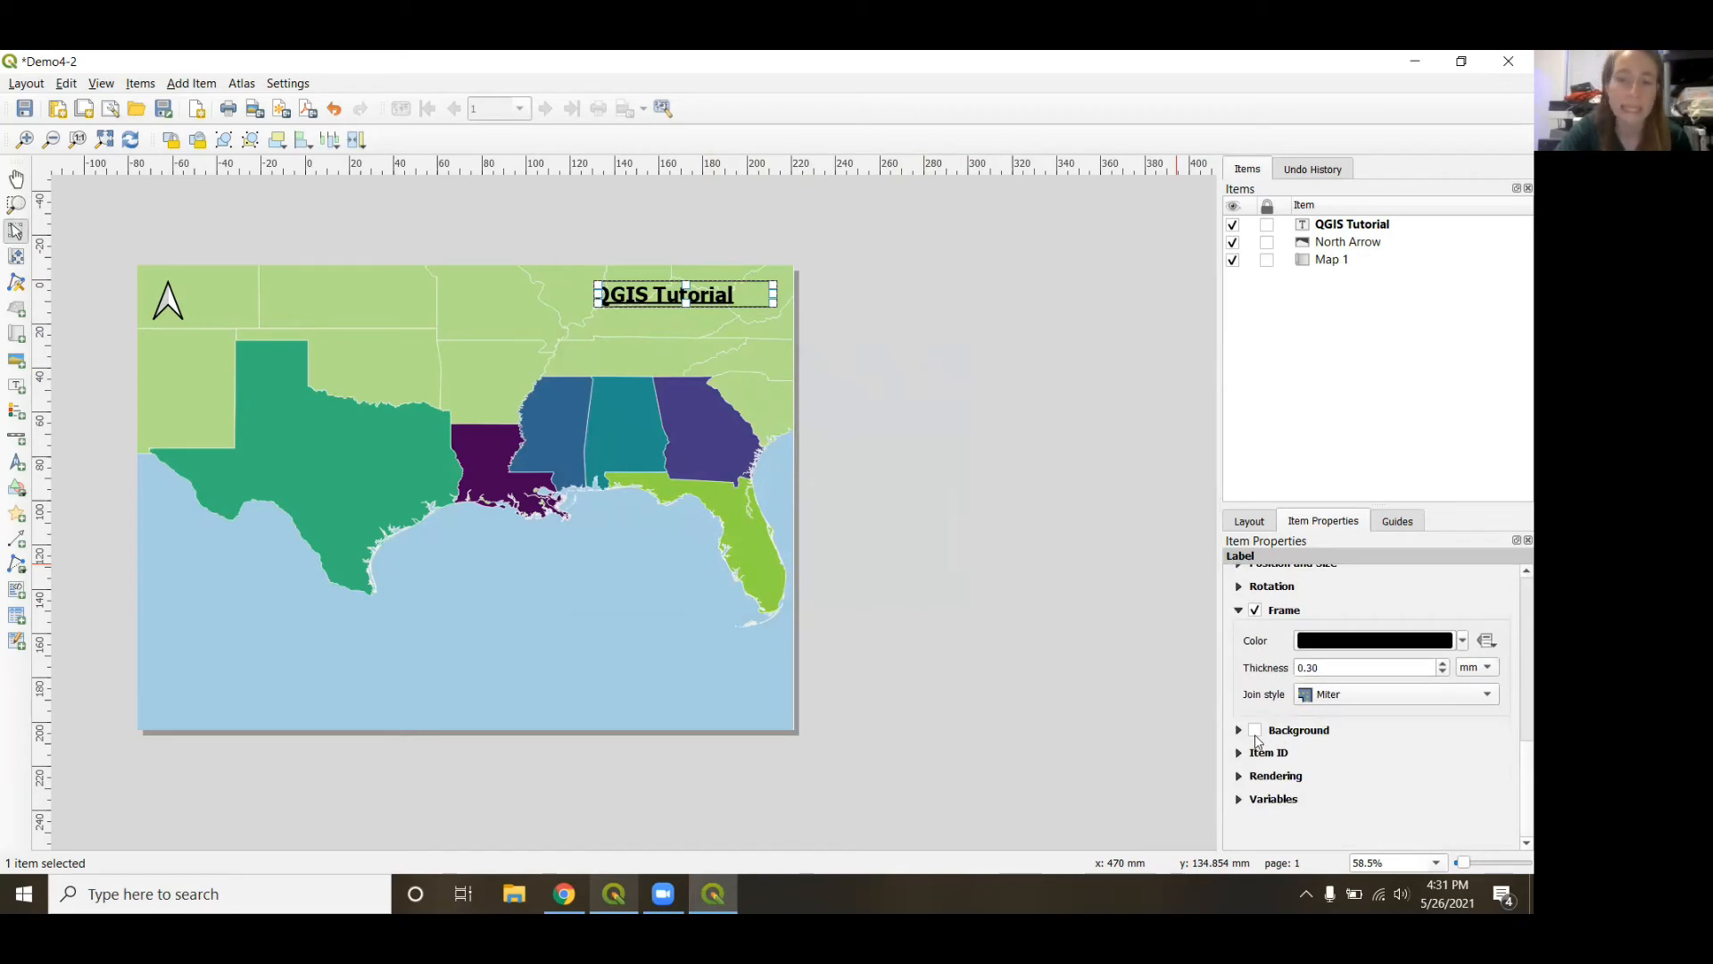
Enable a white background behind the "QGIS Tutorial" title label.
{"action": "left_click", "coordinate": [1256, 732]}
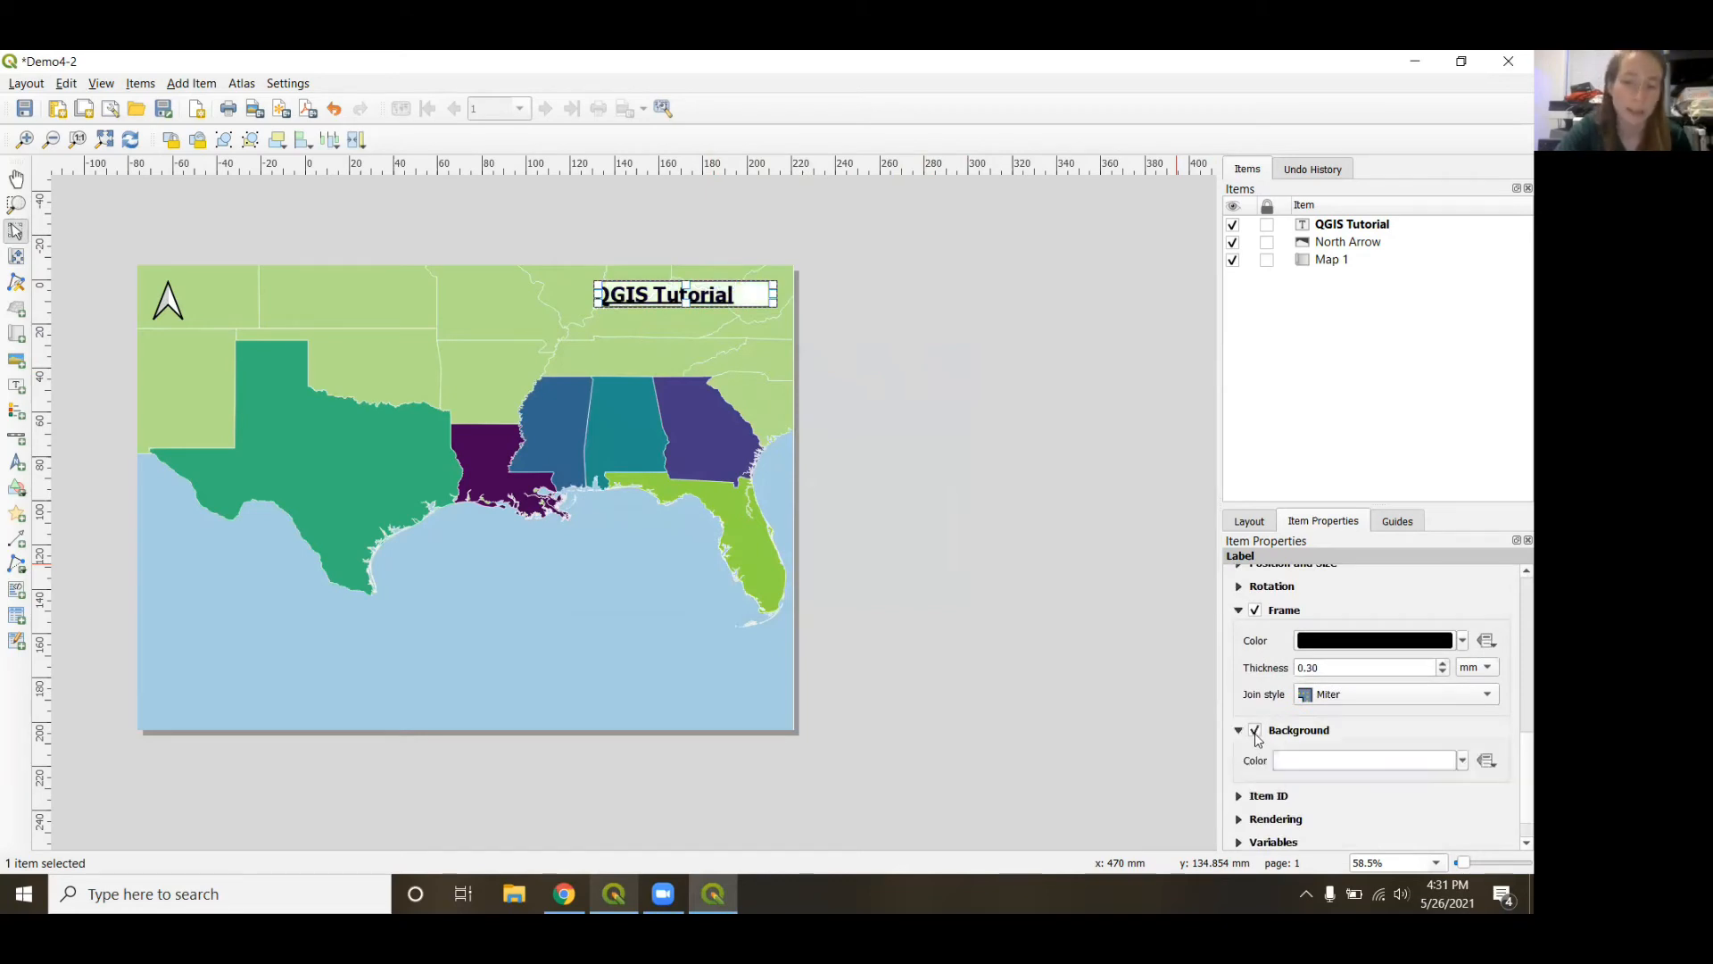
{"action": "left_click", "coordinate": [1053, 632]}
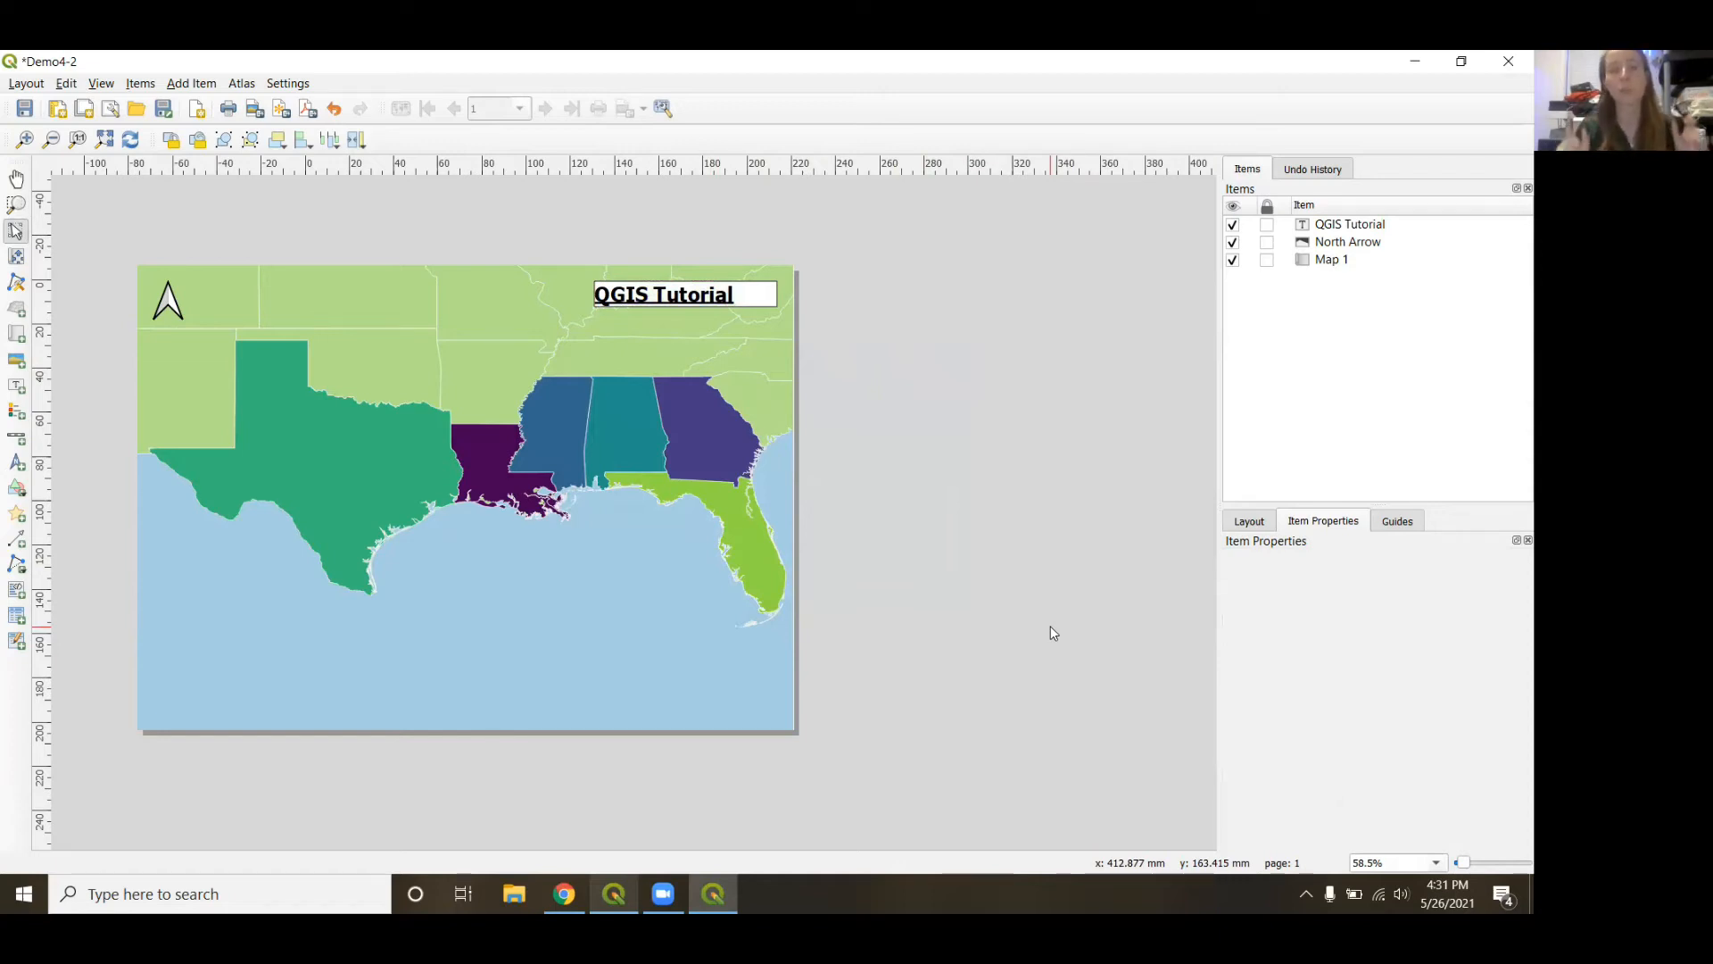
{"action": "left_click", "coordinate": [712, 290]}
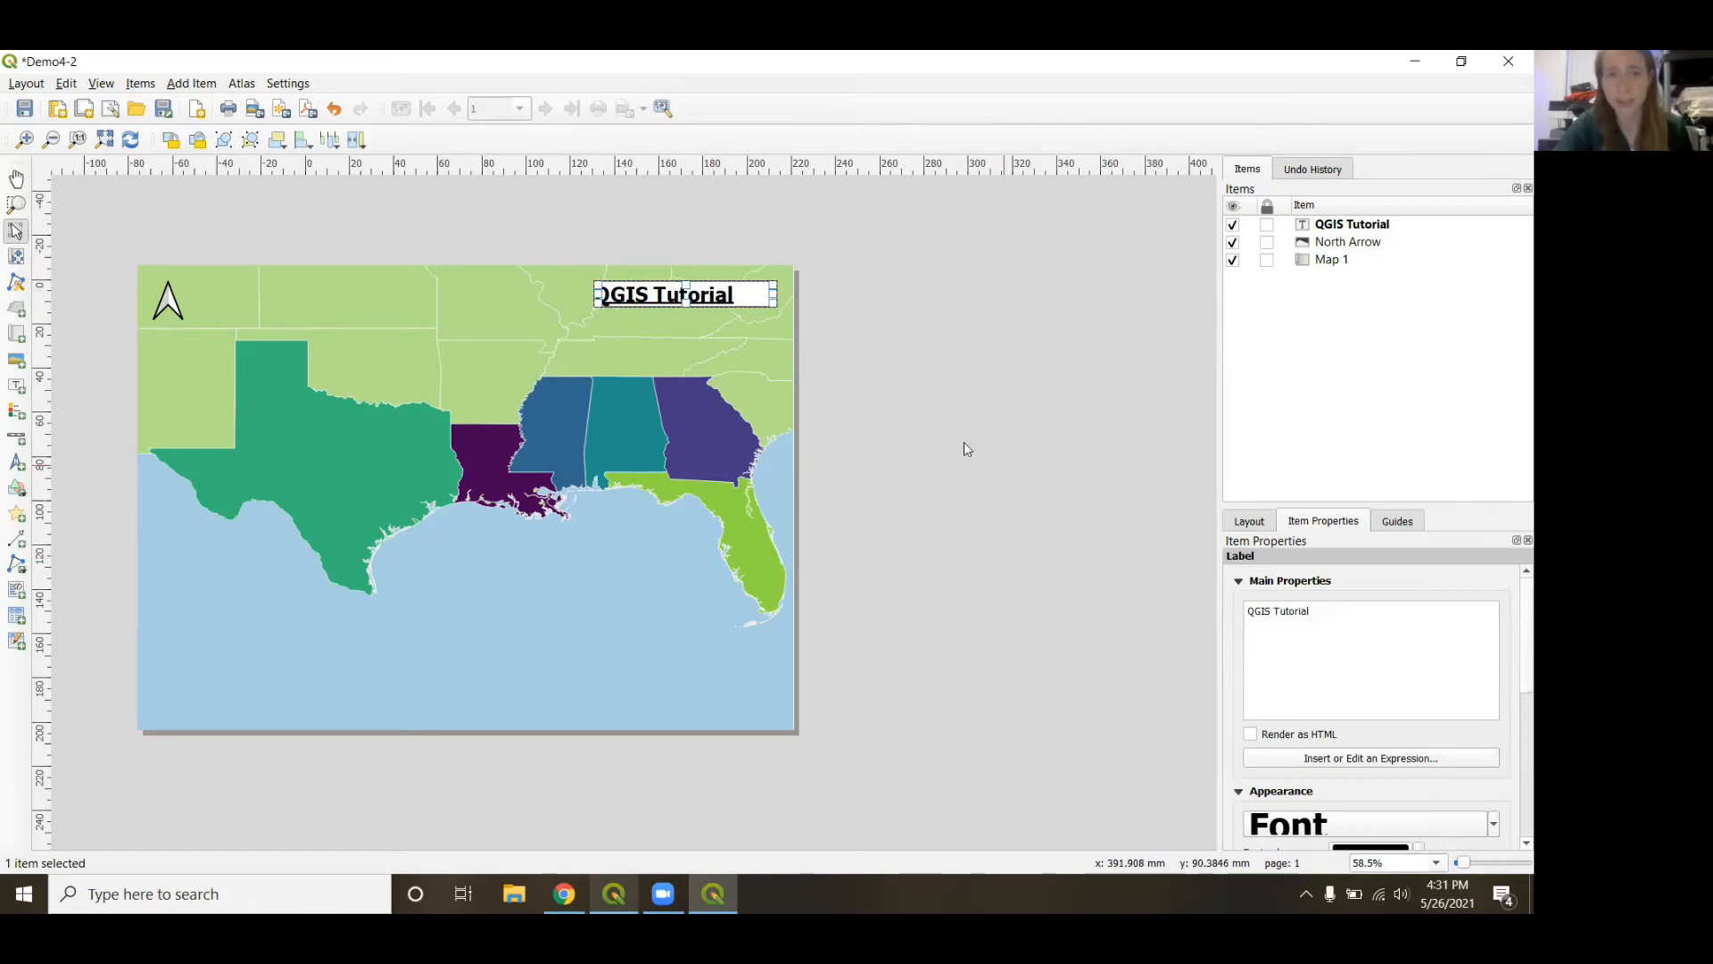
{"action": "left_click", "coordinate": [884, 381]}
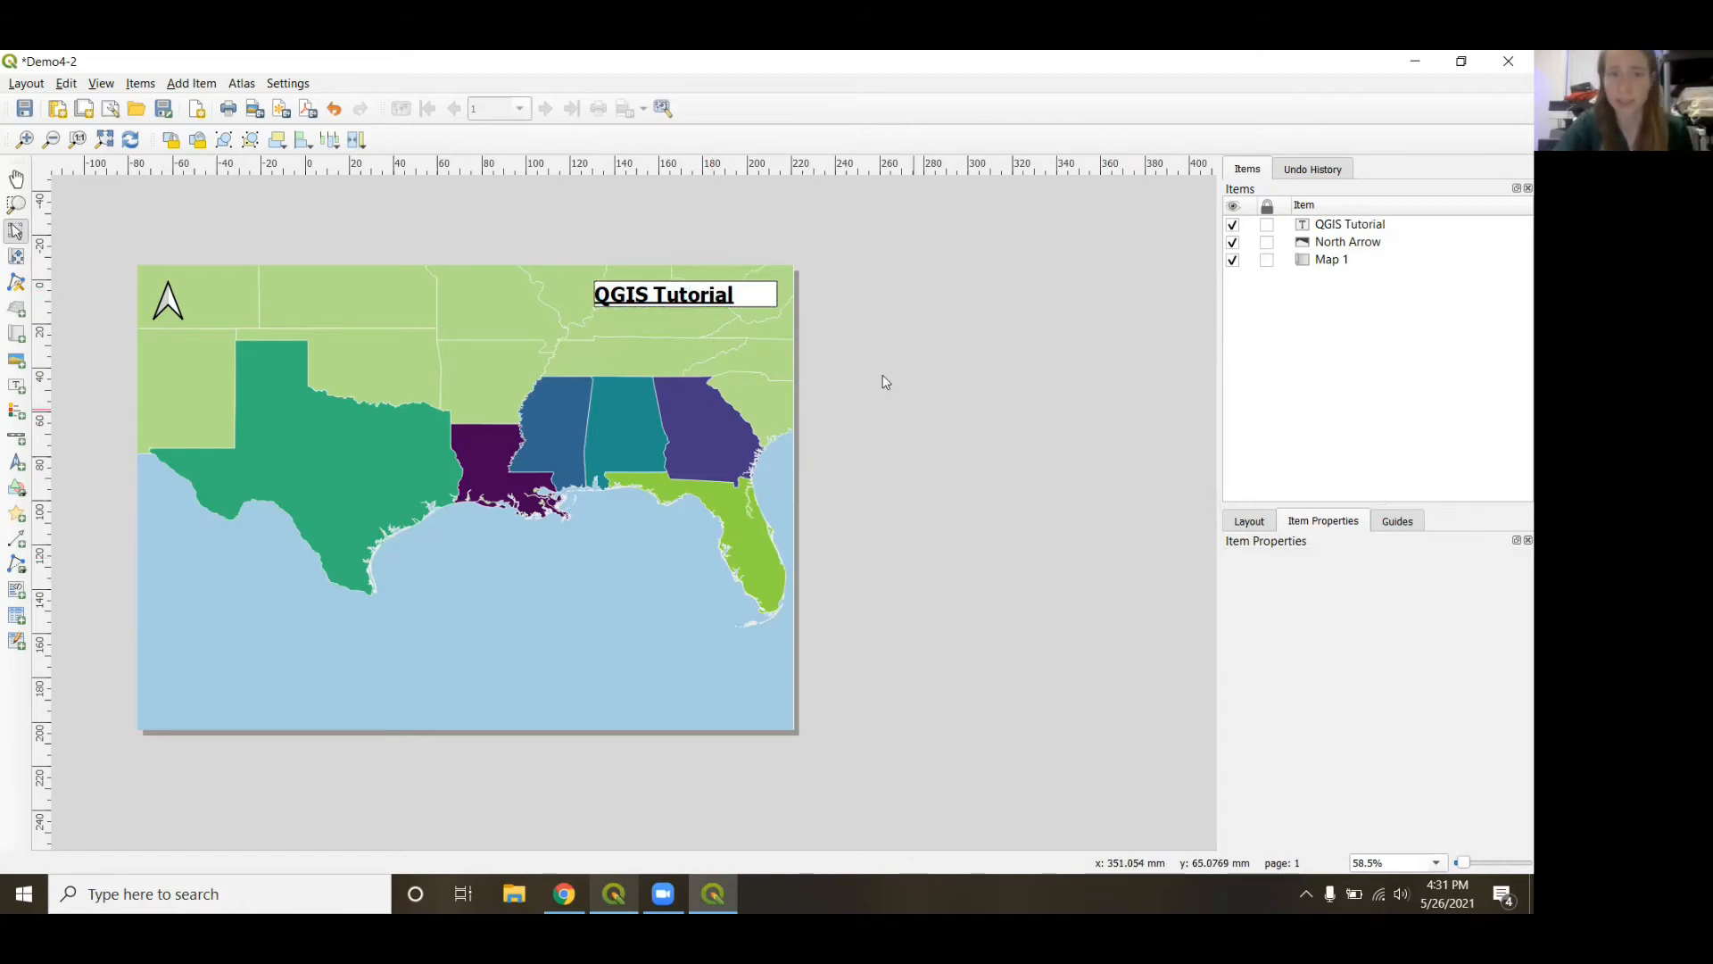
Narrow the "QGIS Tutorial" label box to about 68 mm wide so it fits closely around the text.
{"action": "left_click", "coordinate": [601, 305]}
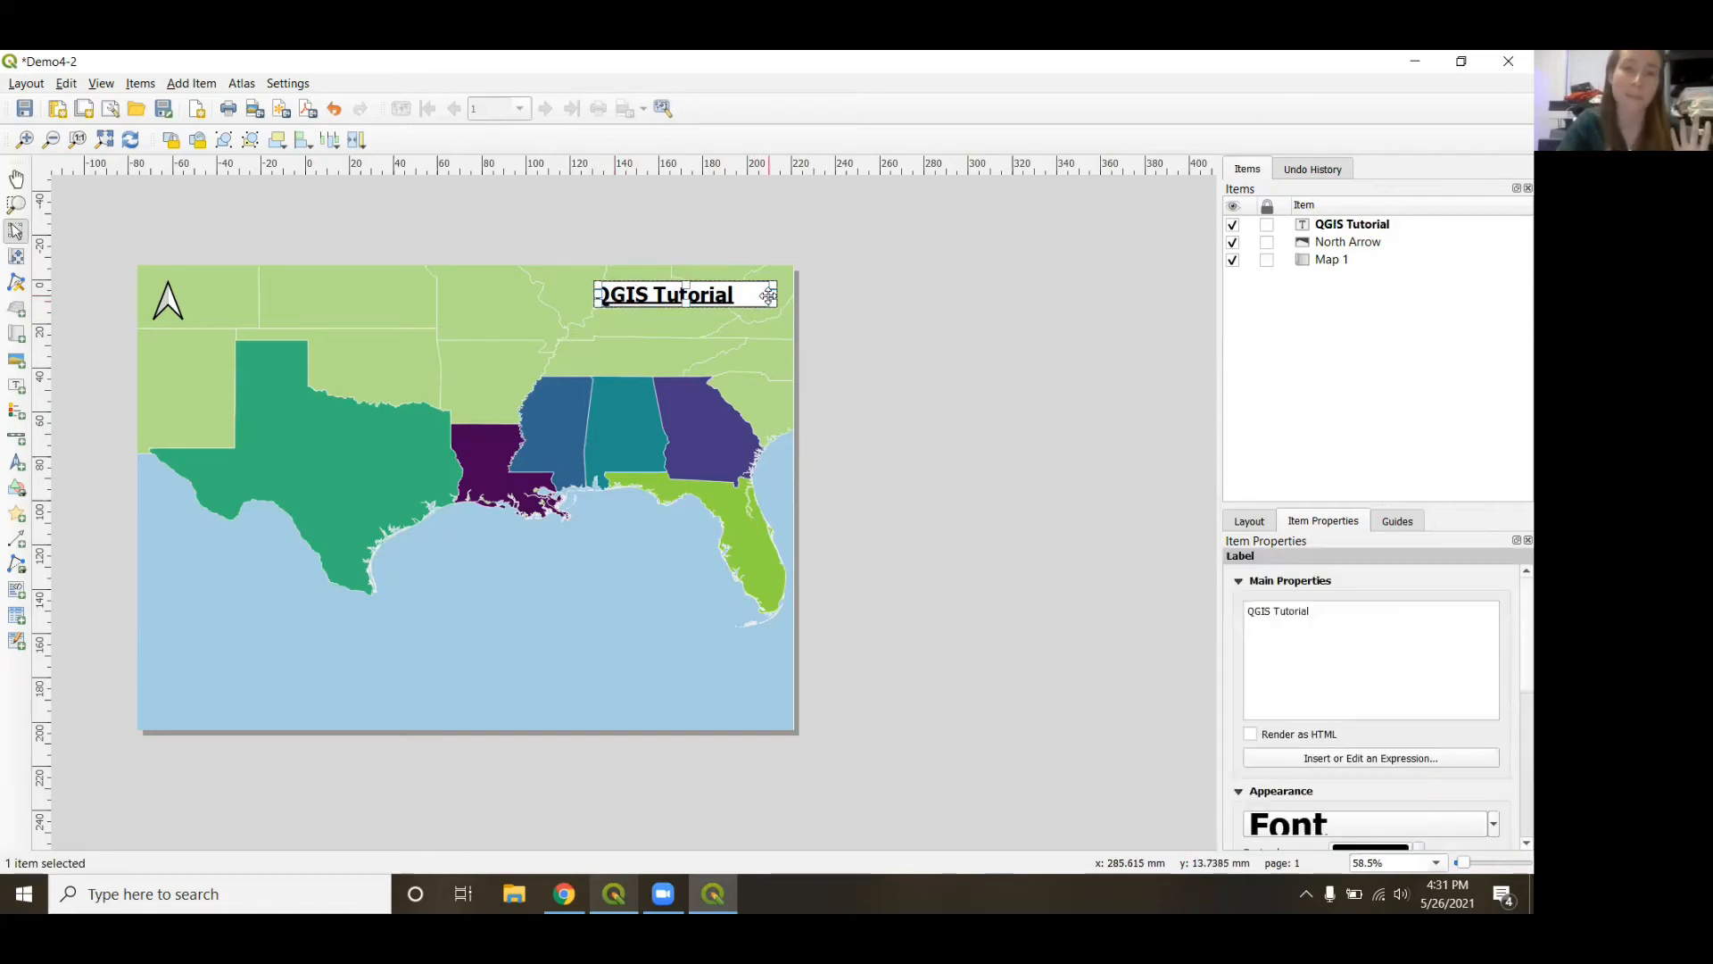
{"action": "left_click_drag", "start_coordinate": [769, 295], "coordinate": [745, 295]}
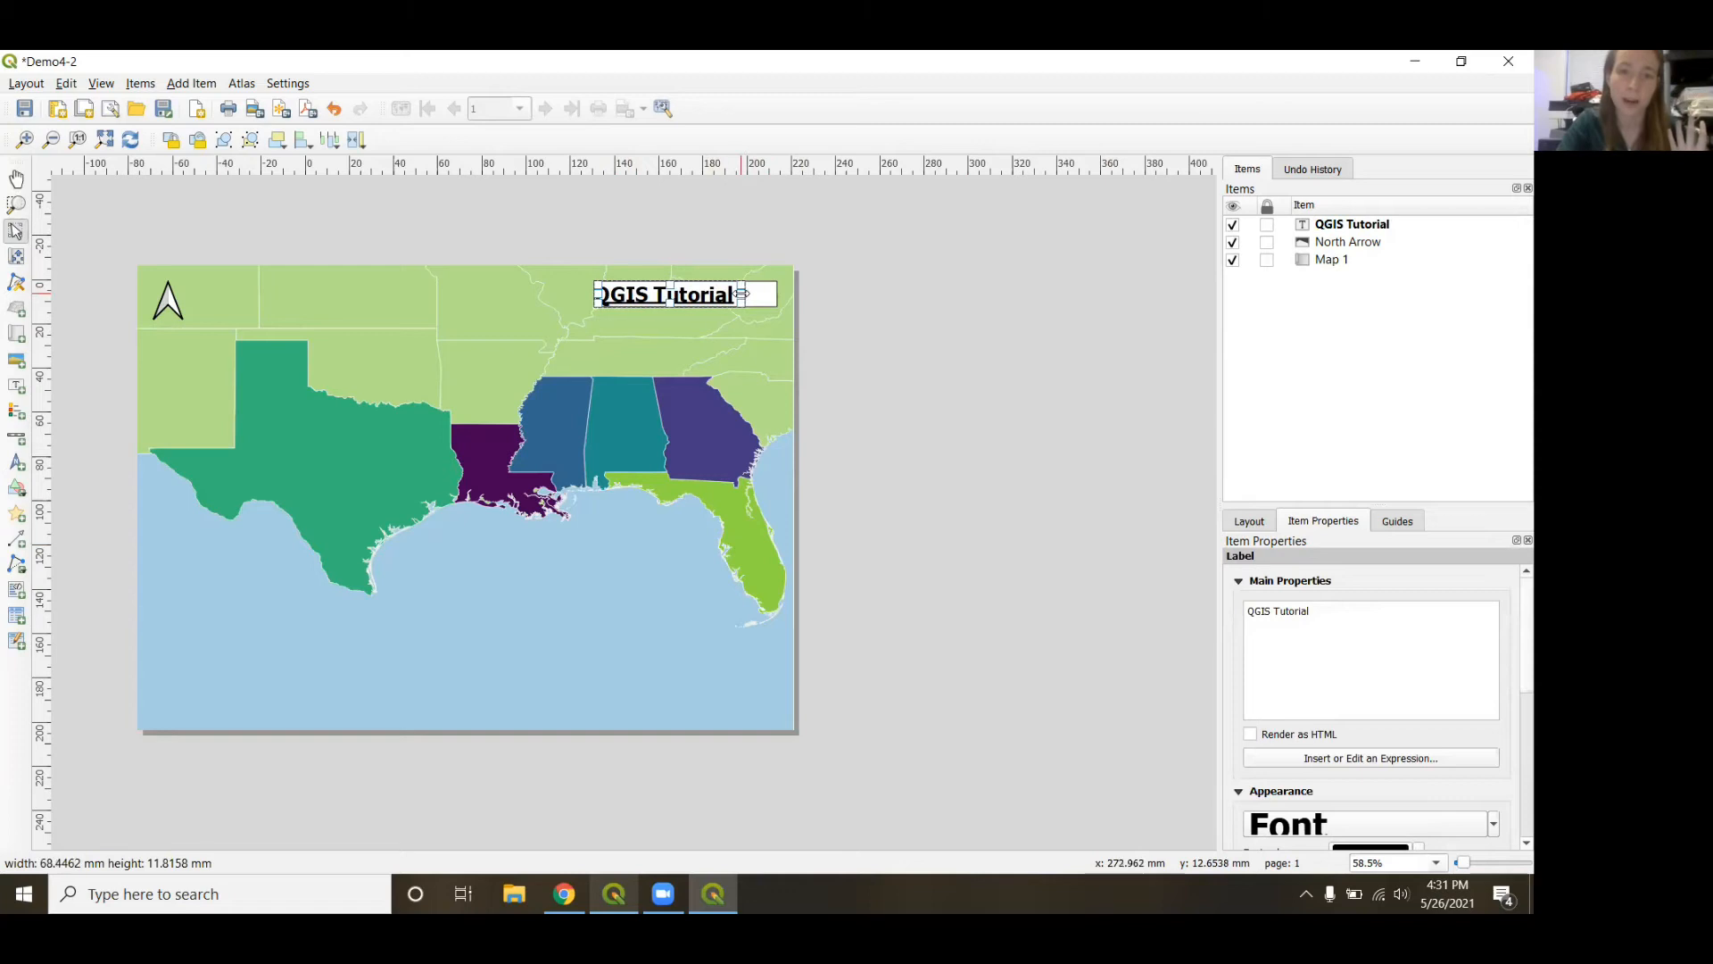
{"action": "left_click", "coordinate": [936, 404]}
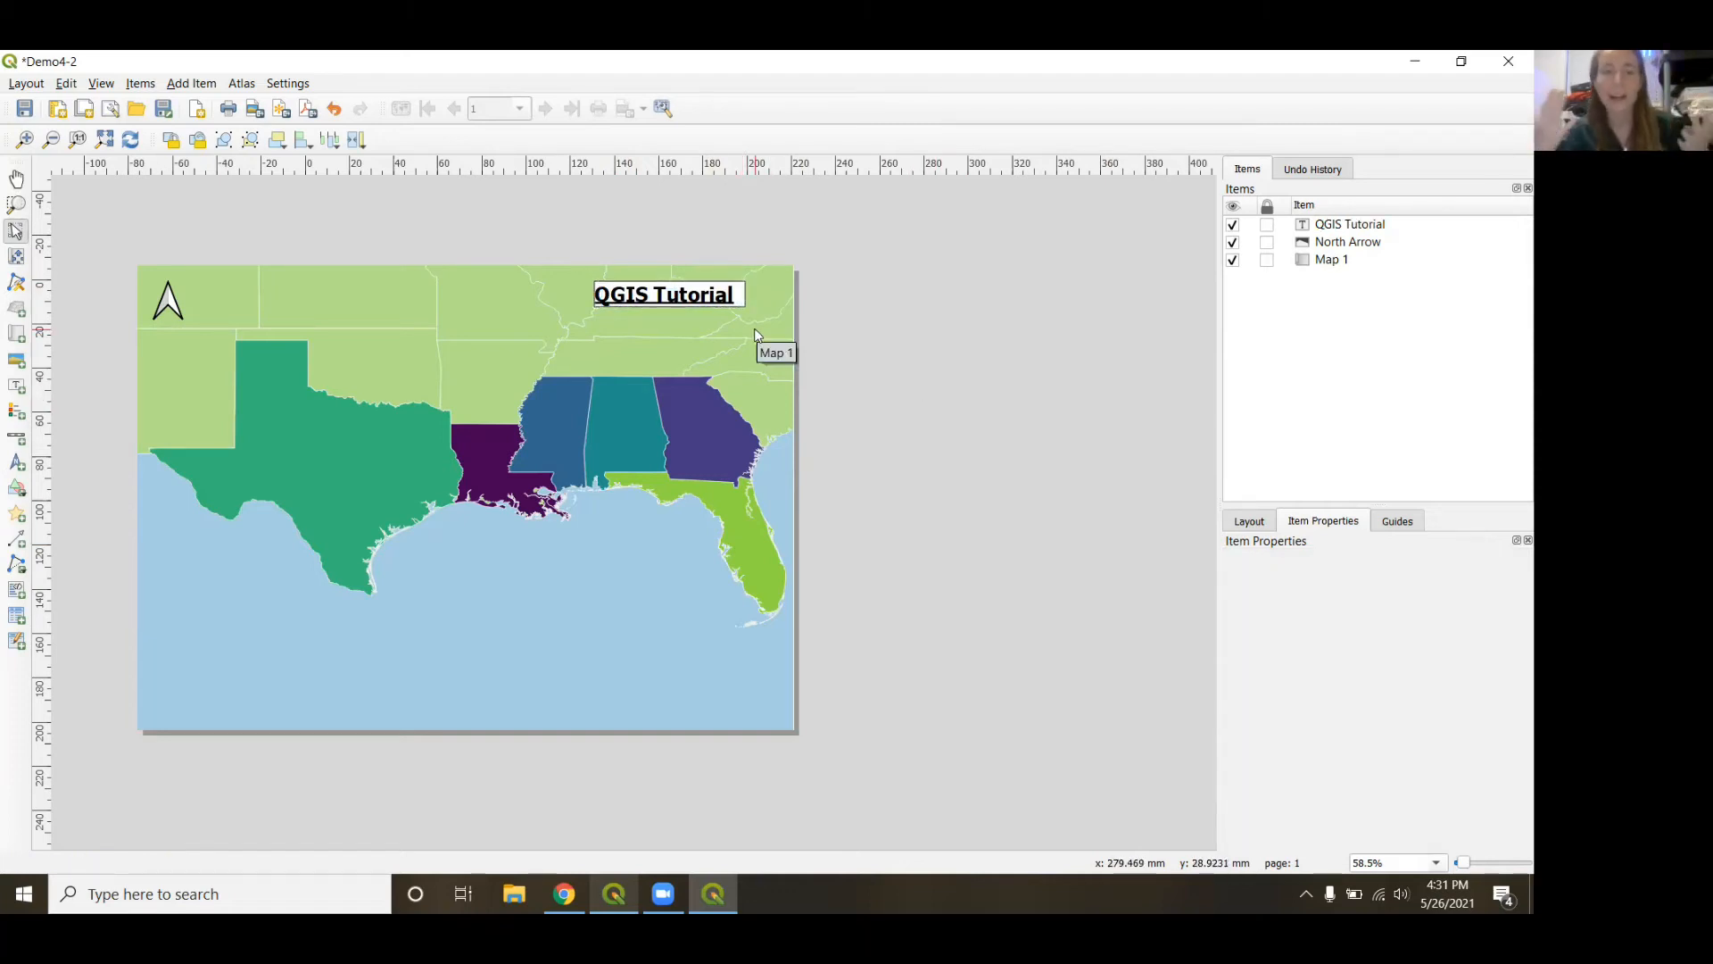
Set the horizontal alignment of the "QGIS Tutorial" label to Center.
{"action": "left_click", "coordinate": [716, 295]}
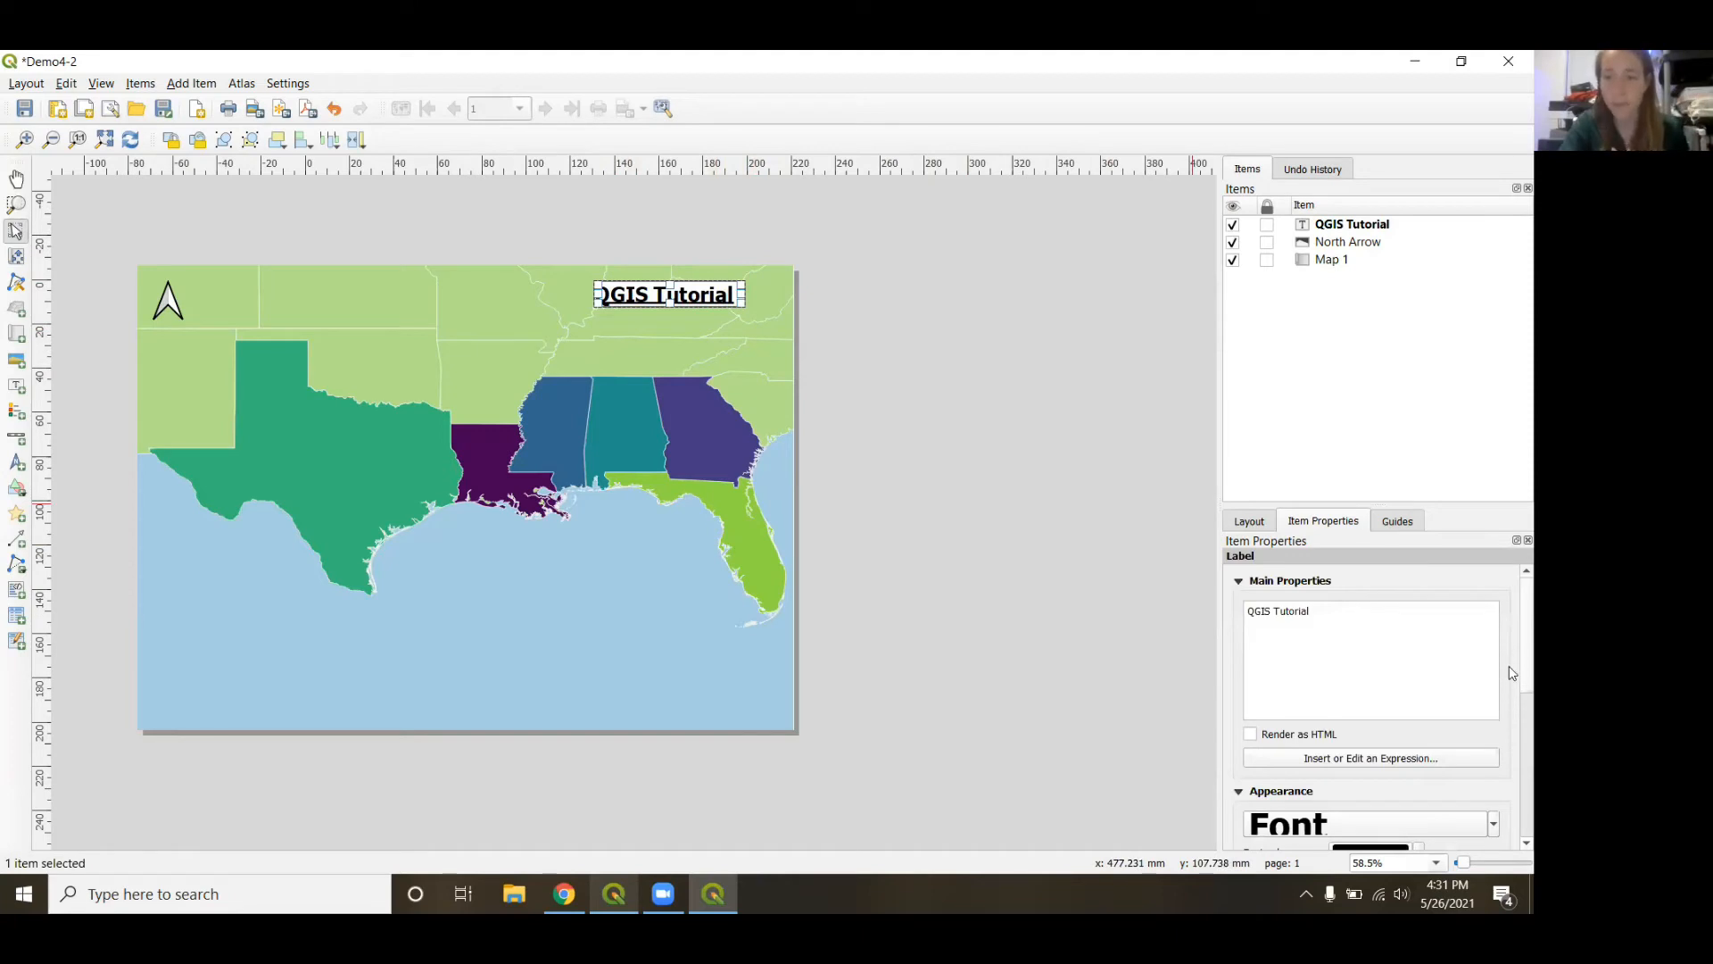
{"action": "scroll", "coordinate": [1512, 687], "scroll_direction": "down", "scroll_amount": 3}
{"action": "scroll", "coordinate": [1511, 694], "scroll_direction": "down", "scroll_amount": 3}
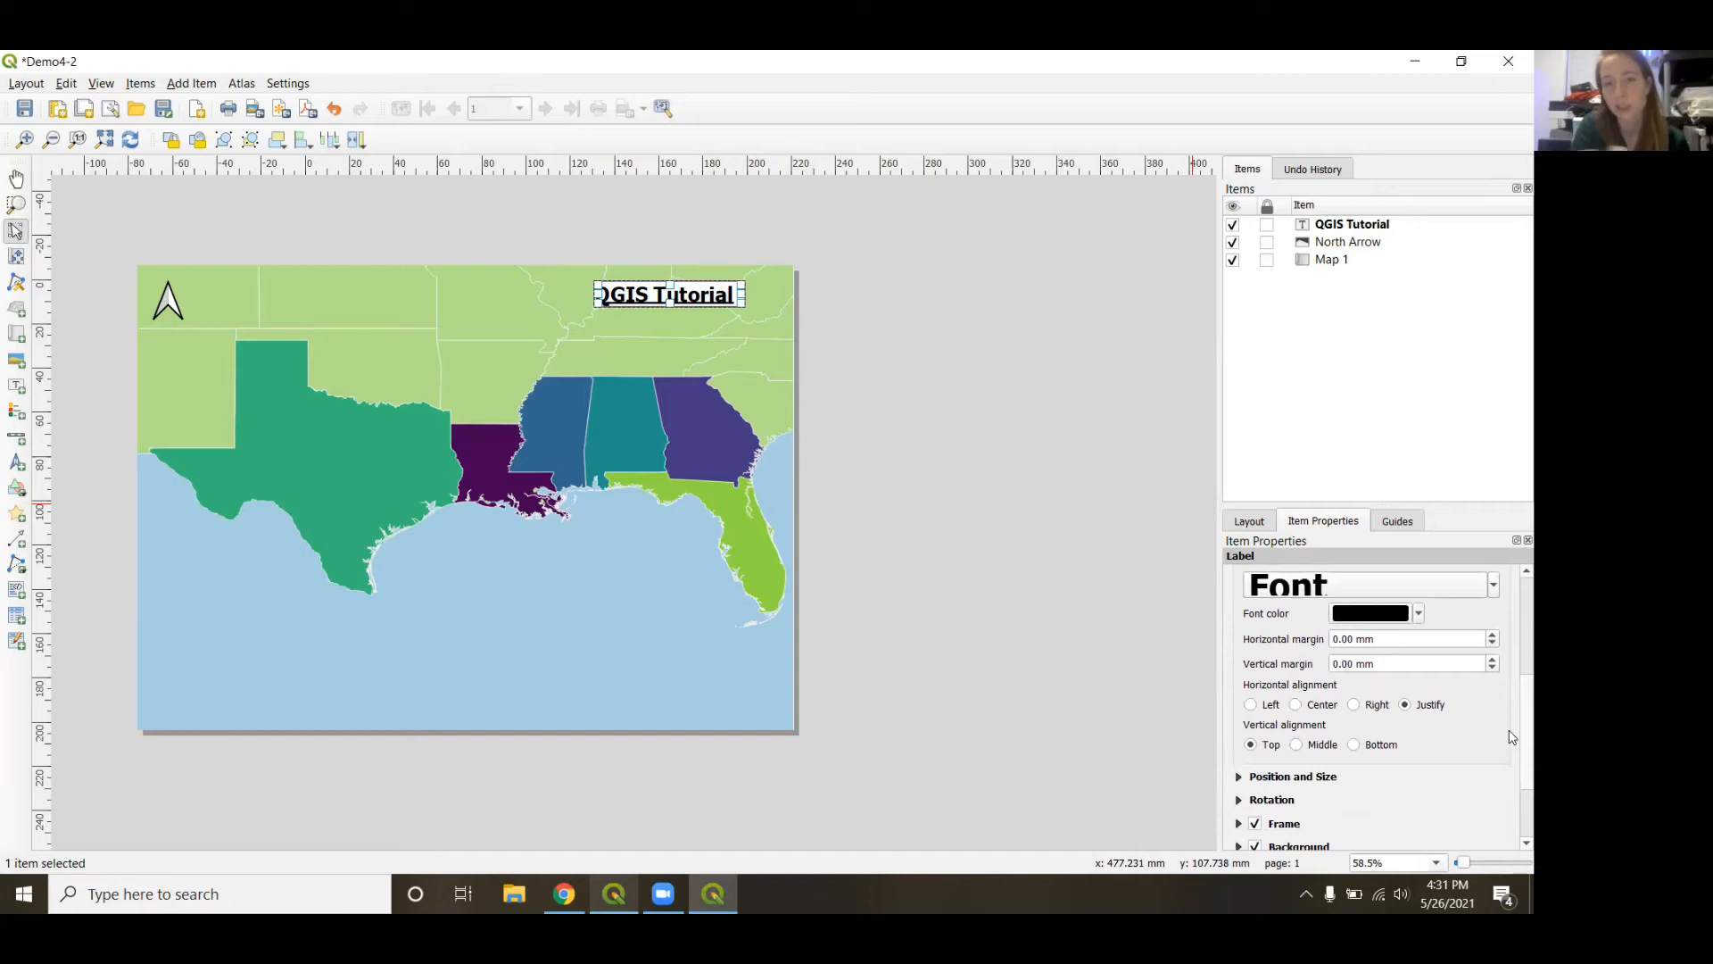
{"action": "left_click", "coordinate": [1296, 706]}
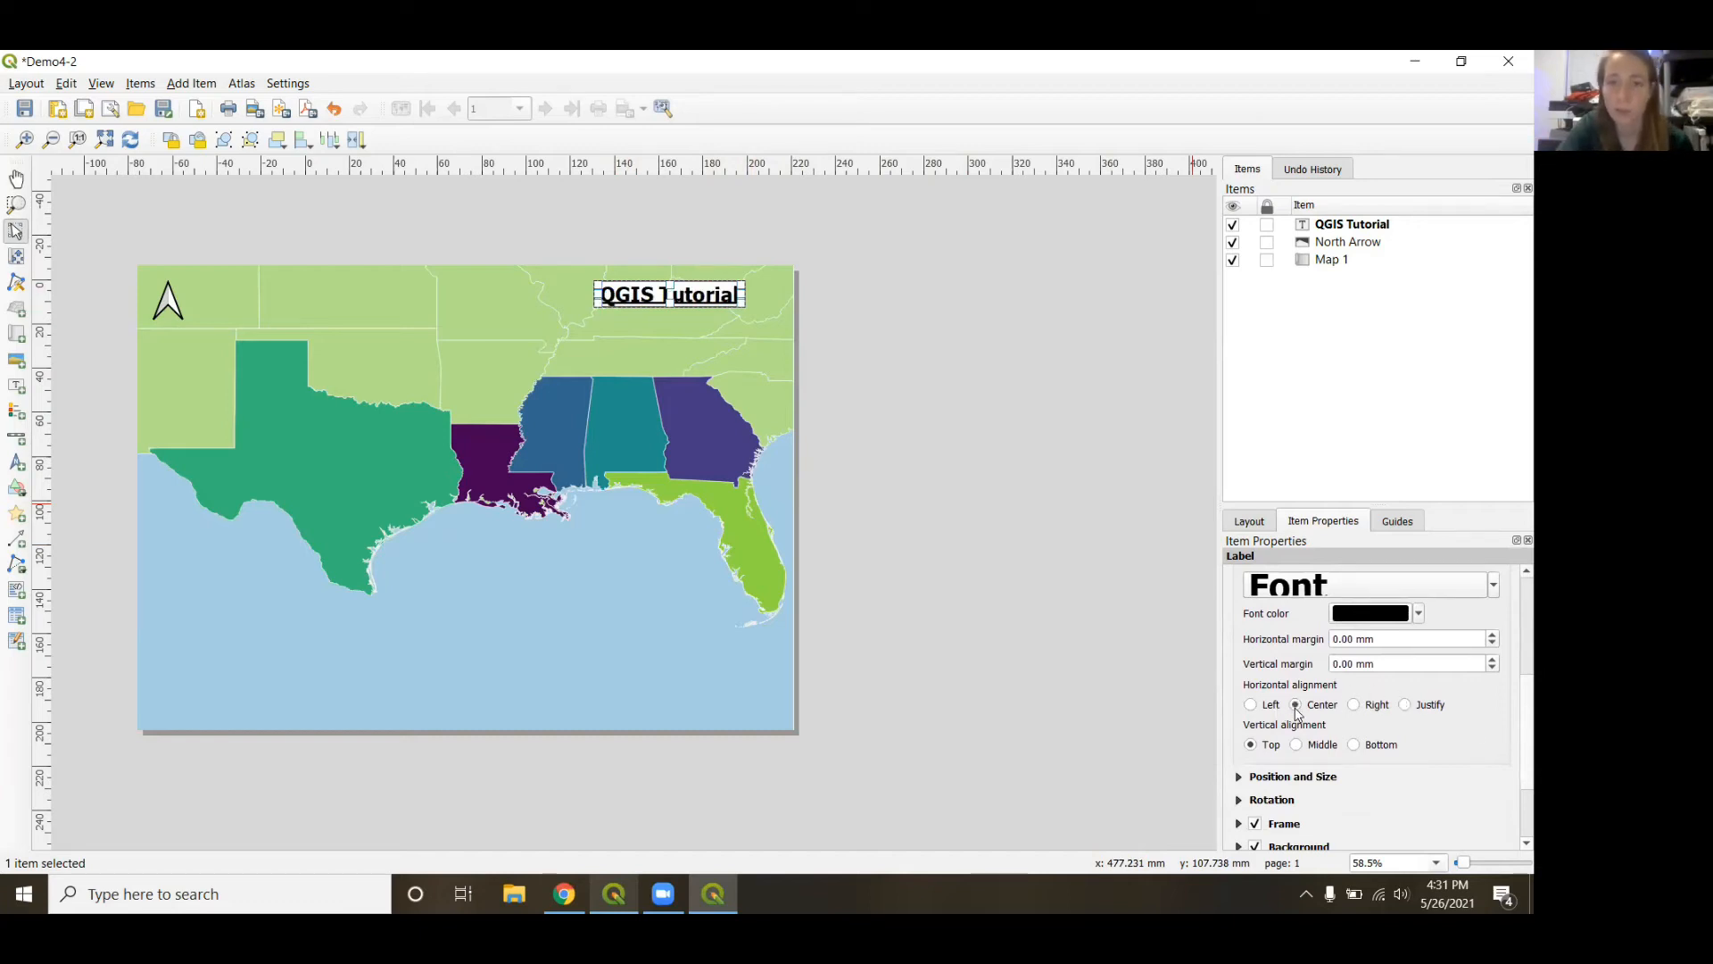
{"action": "left_click", "coordinate": [1005, 489]}
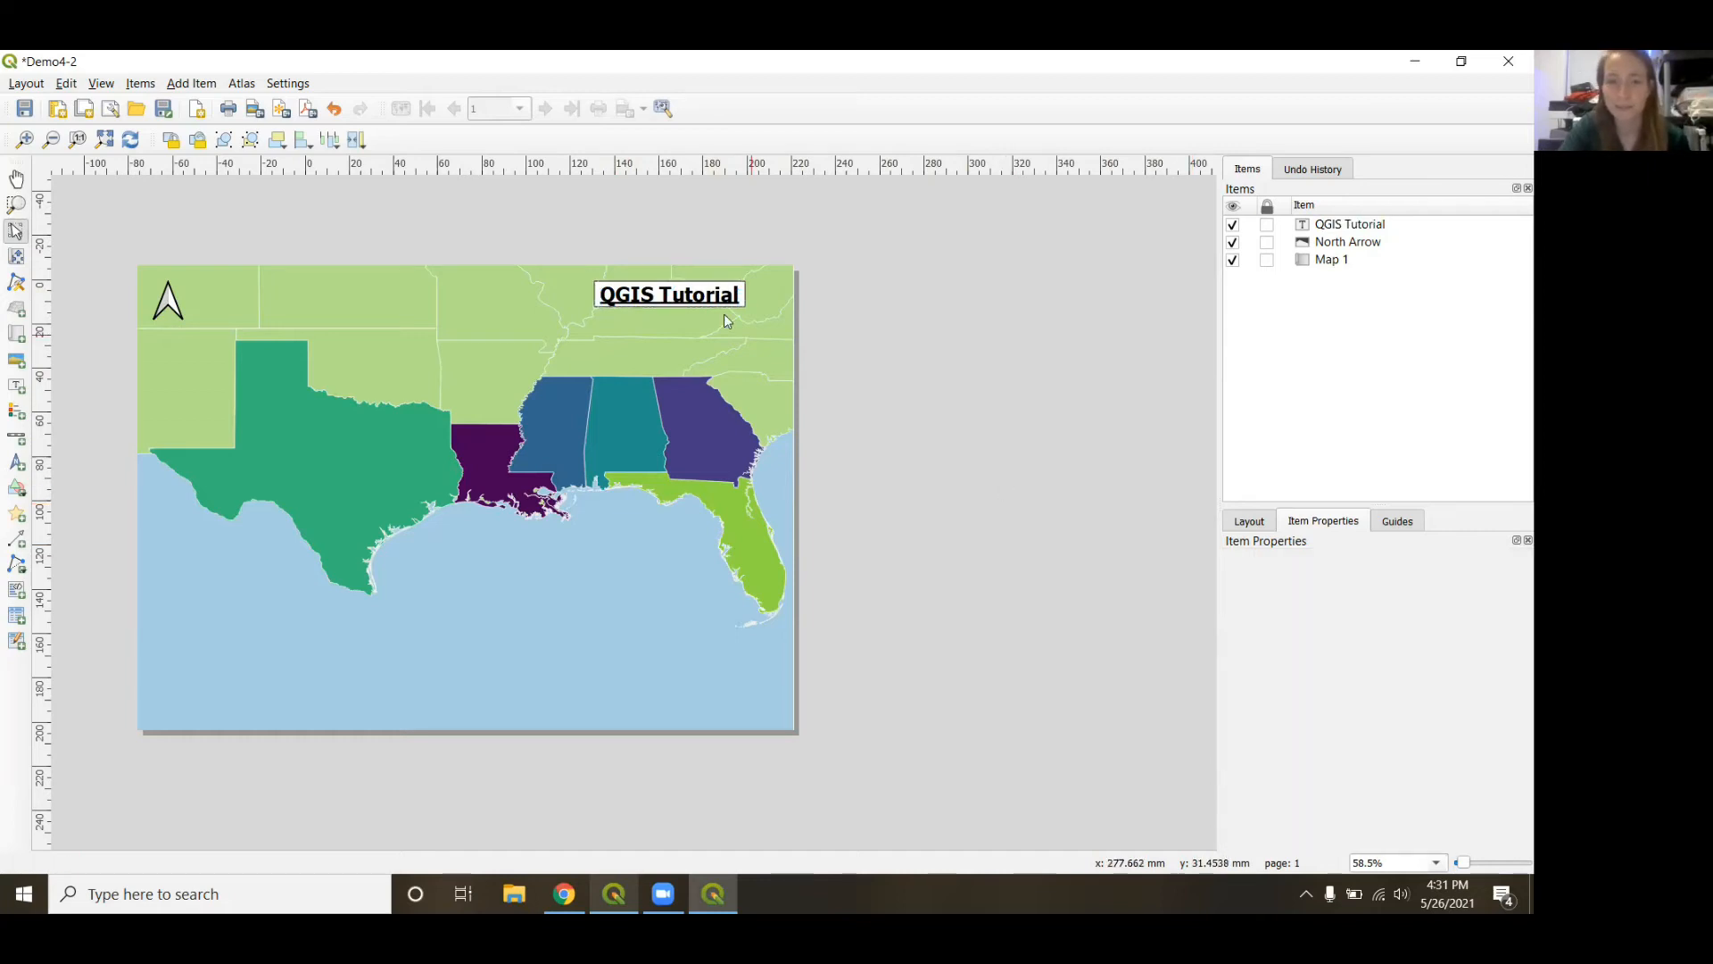
{"action": "left_click", "coordinate": [695, 300]}
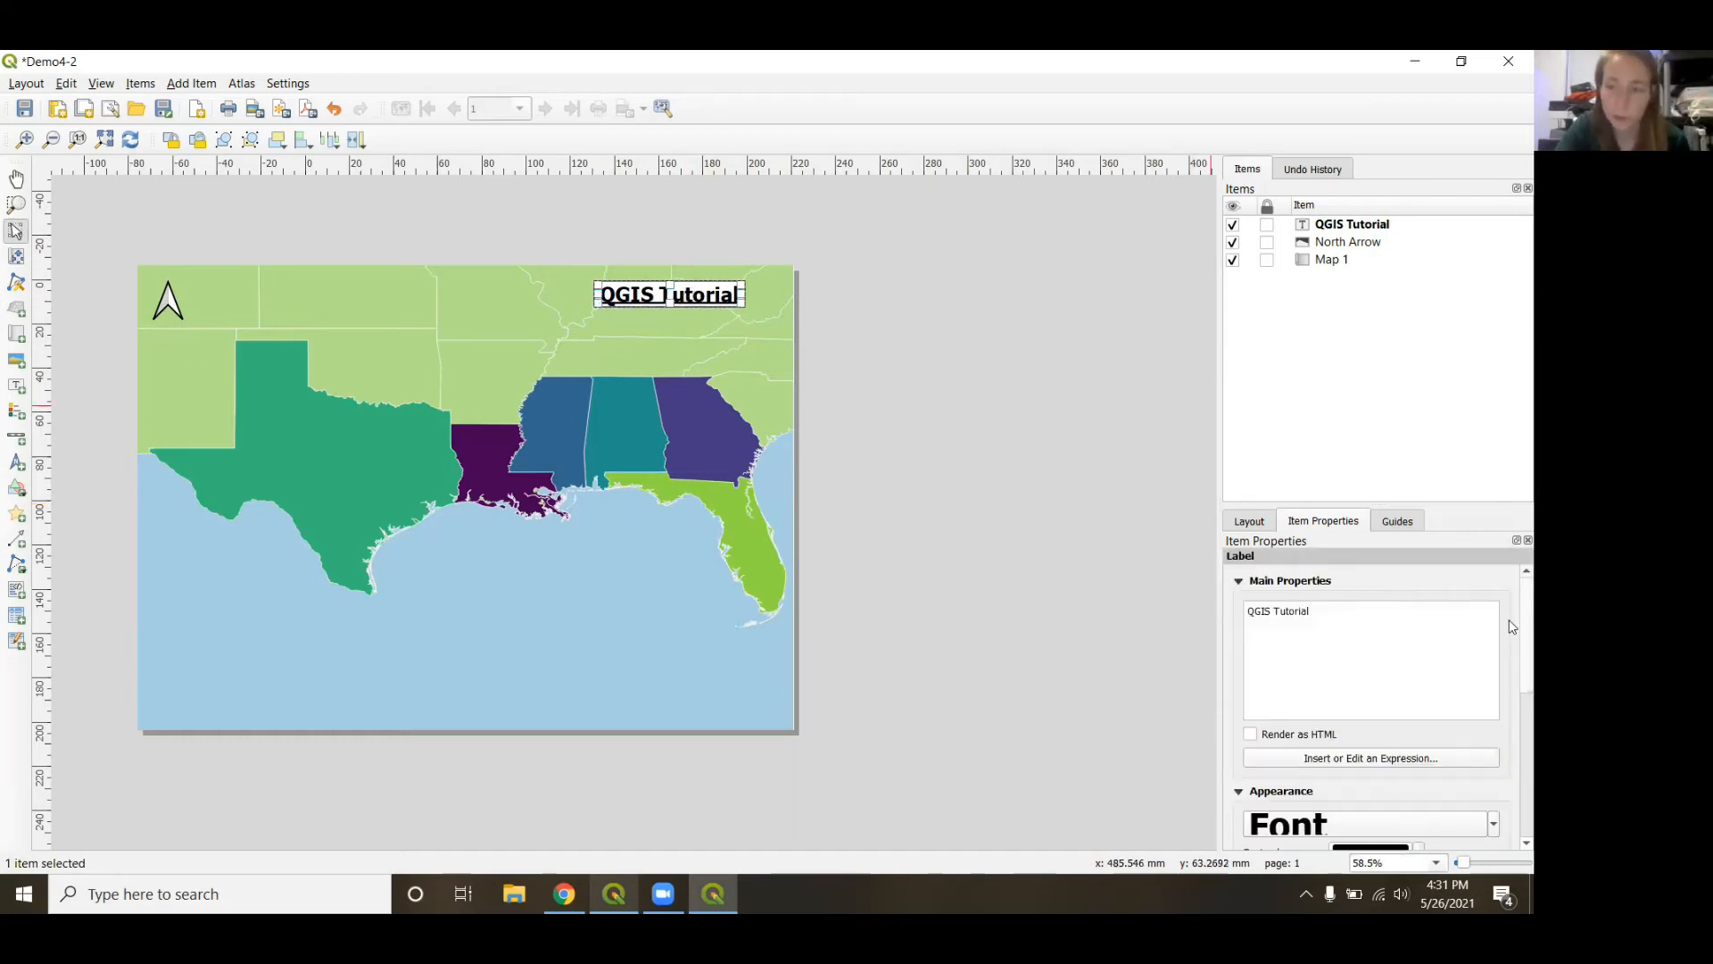
{"action": "scroll", "coordinate": [1389, 744], "scroll_direction": "down", "scroll_amount": 5}
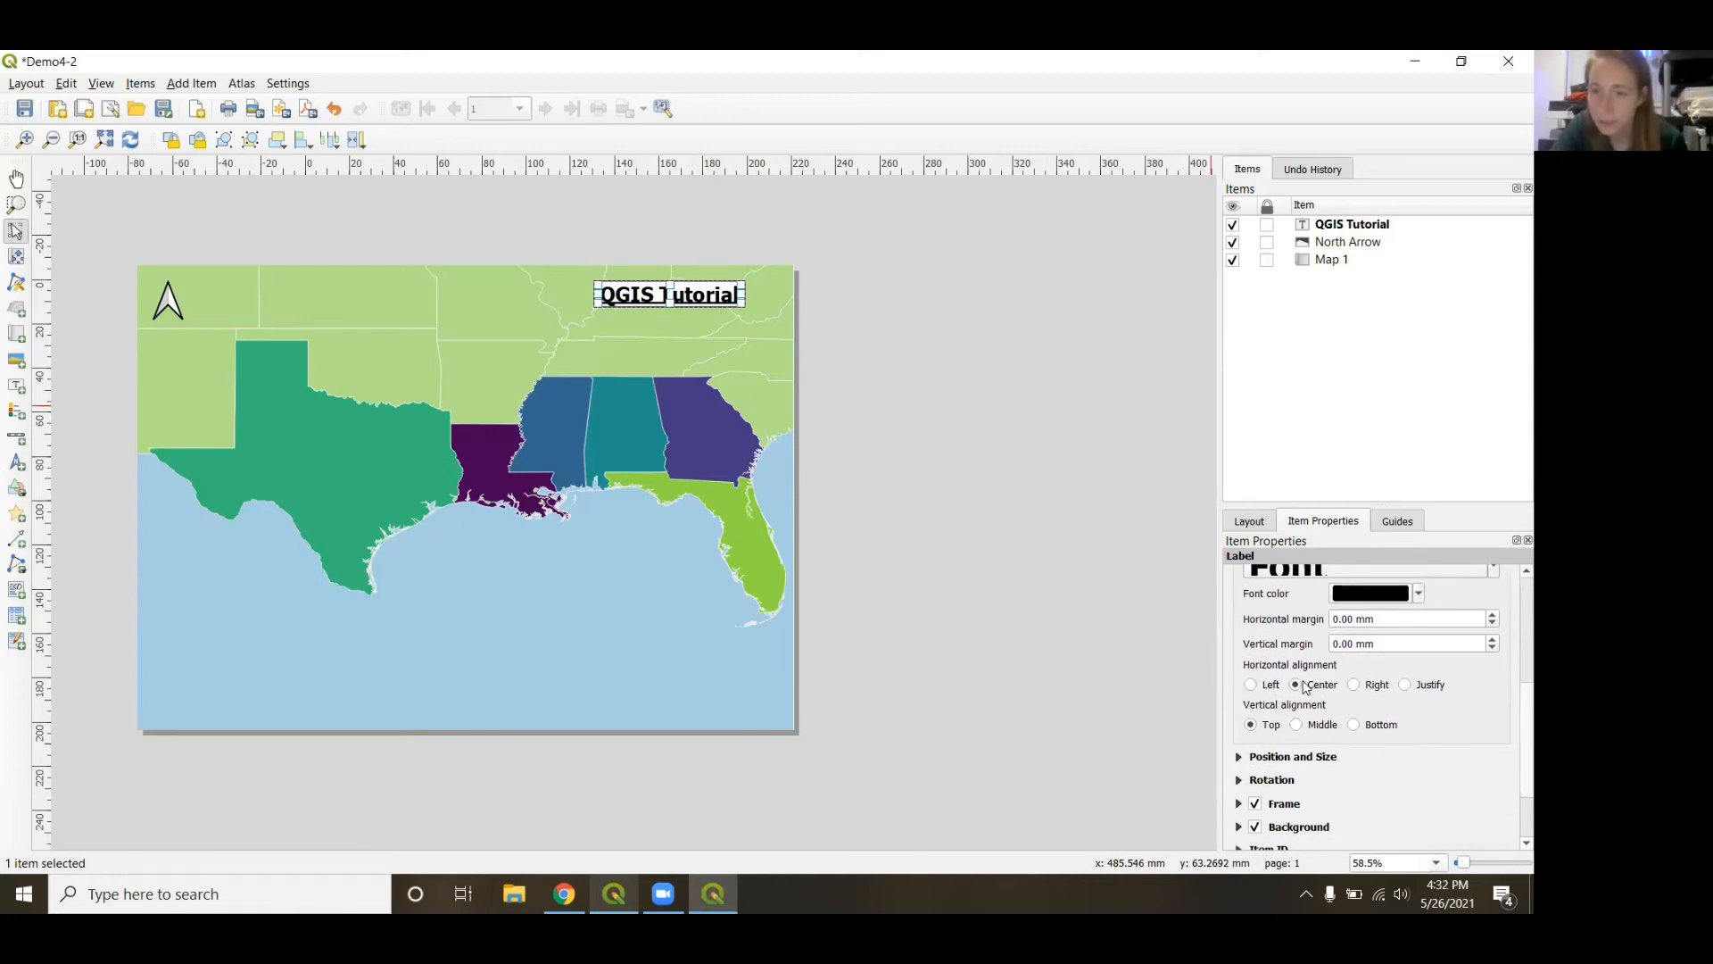
{"action": "scroll", "coordinate": [1276, 671], "scroll_direction": "up", "scroll_amount": 1}
{"action": "scroll", "coordinate": [1275, 671], "scroll_direction": "up", "scroll_amount": 1}
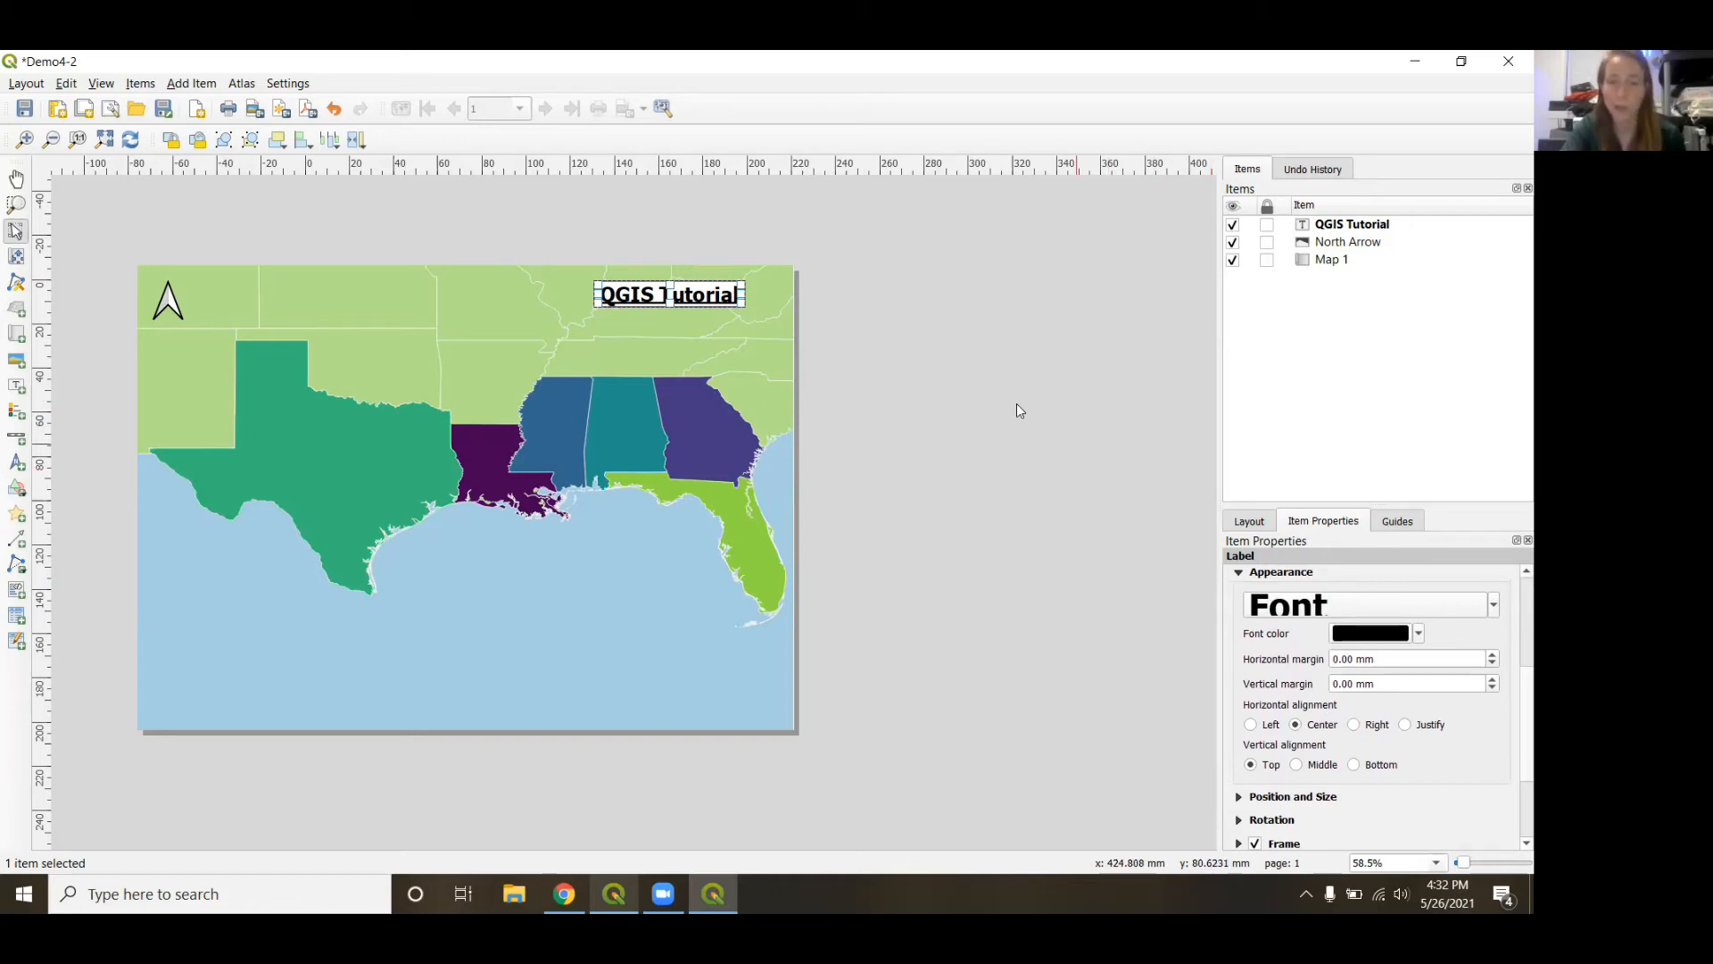
{"action": "left_click", "coordinate": [1067, 312]}
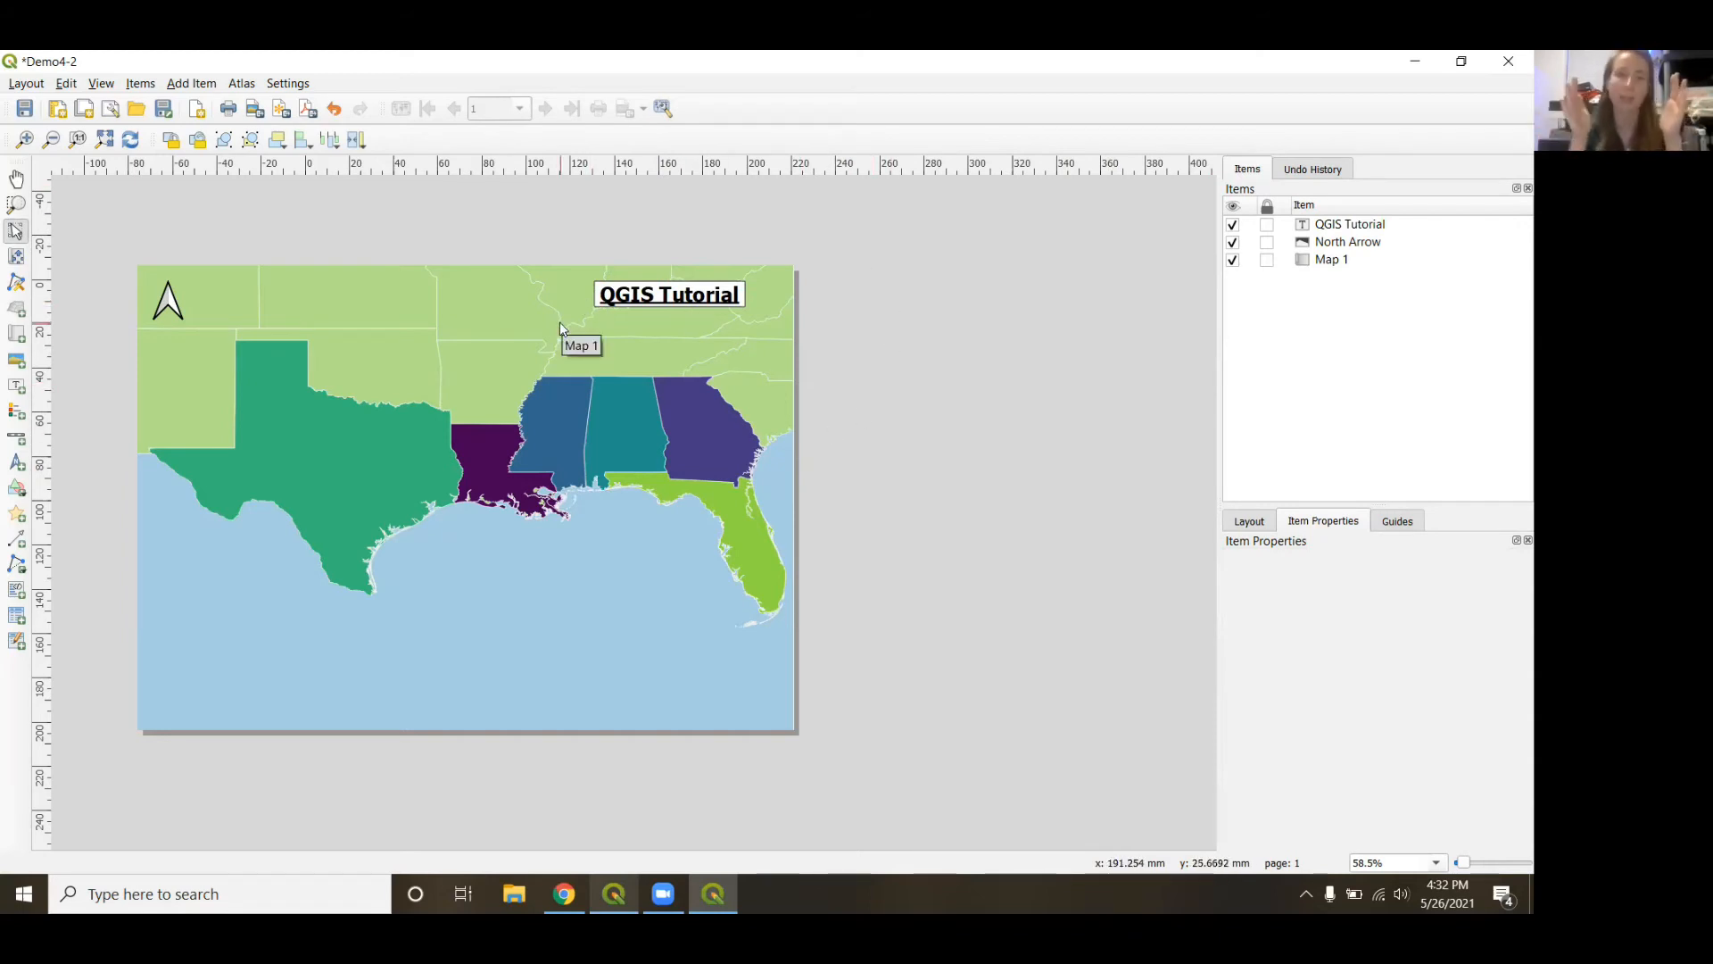
Try a 4.00 mm vertical margin on the title label, reset it to 0.00 mm and set the vertical alignment to Middle.
{"action": "left_click", "coordinate": [616, 298]}
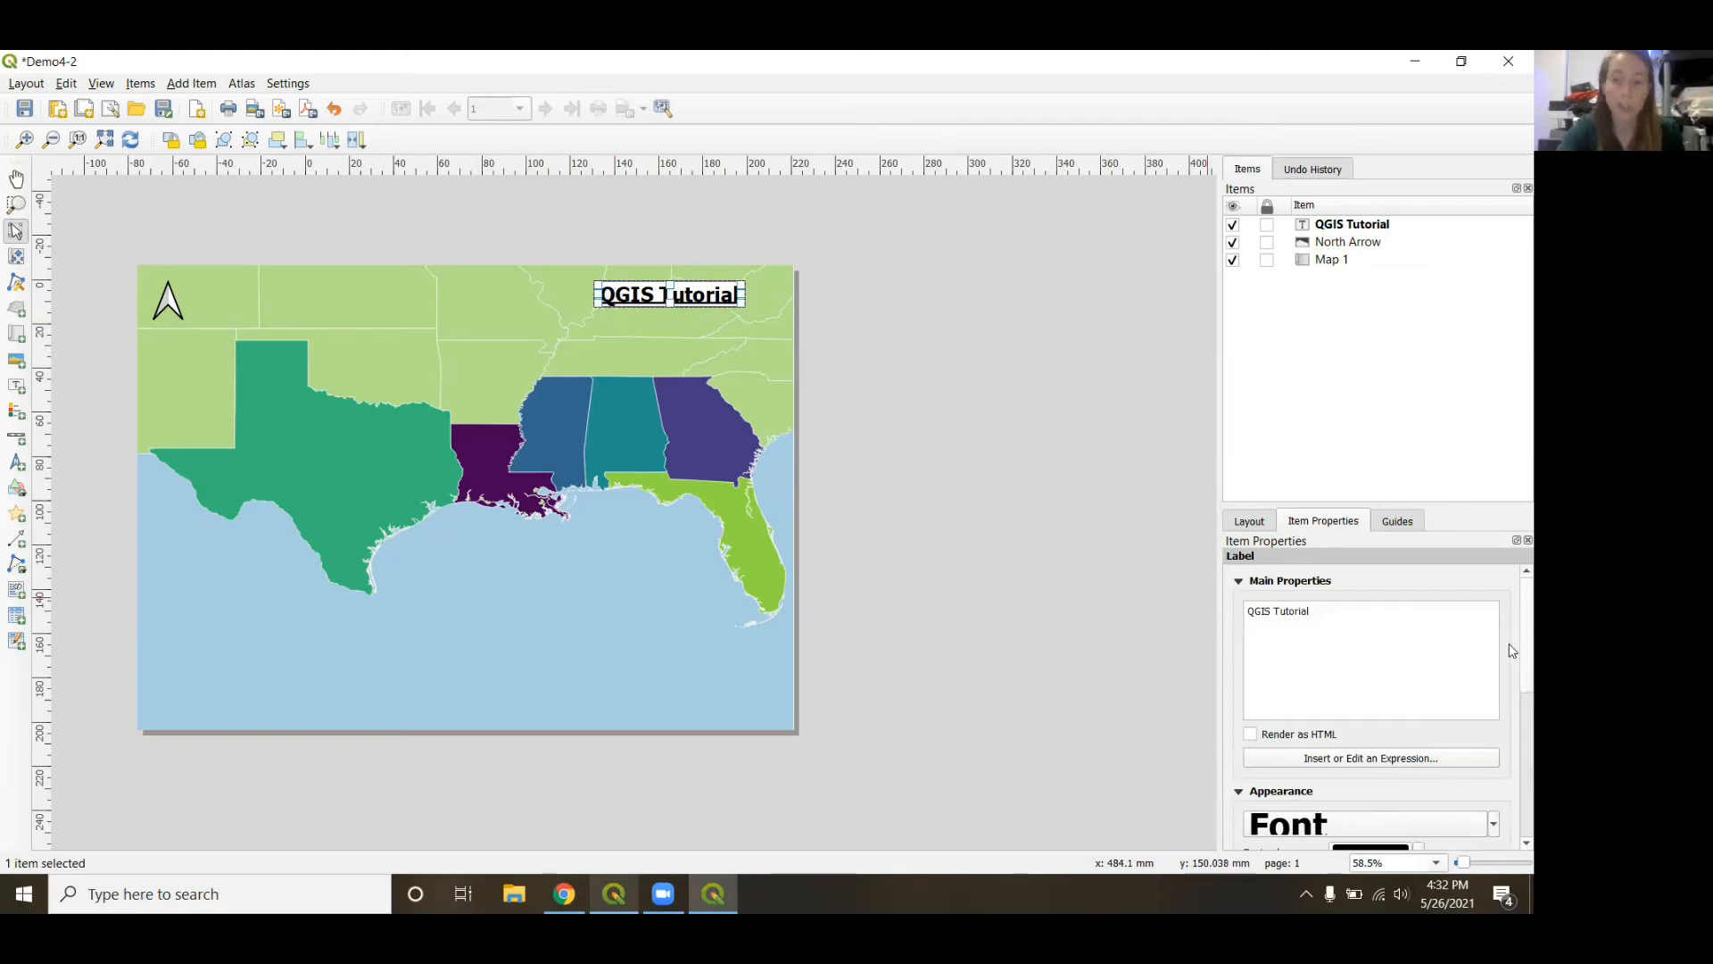
{"action": "scroll", "coordinate": [1508, 696], "scroll_direction": "down", "scroll_amount": 5}
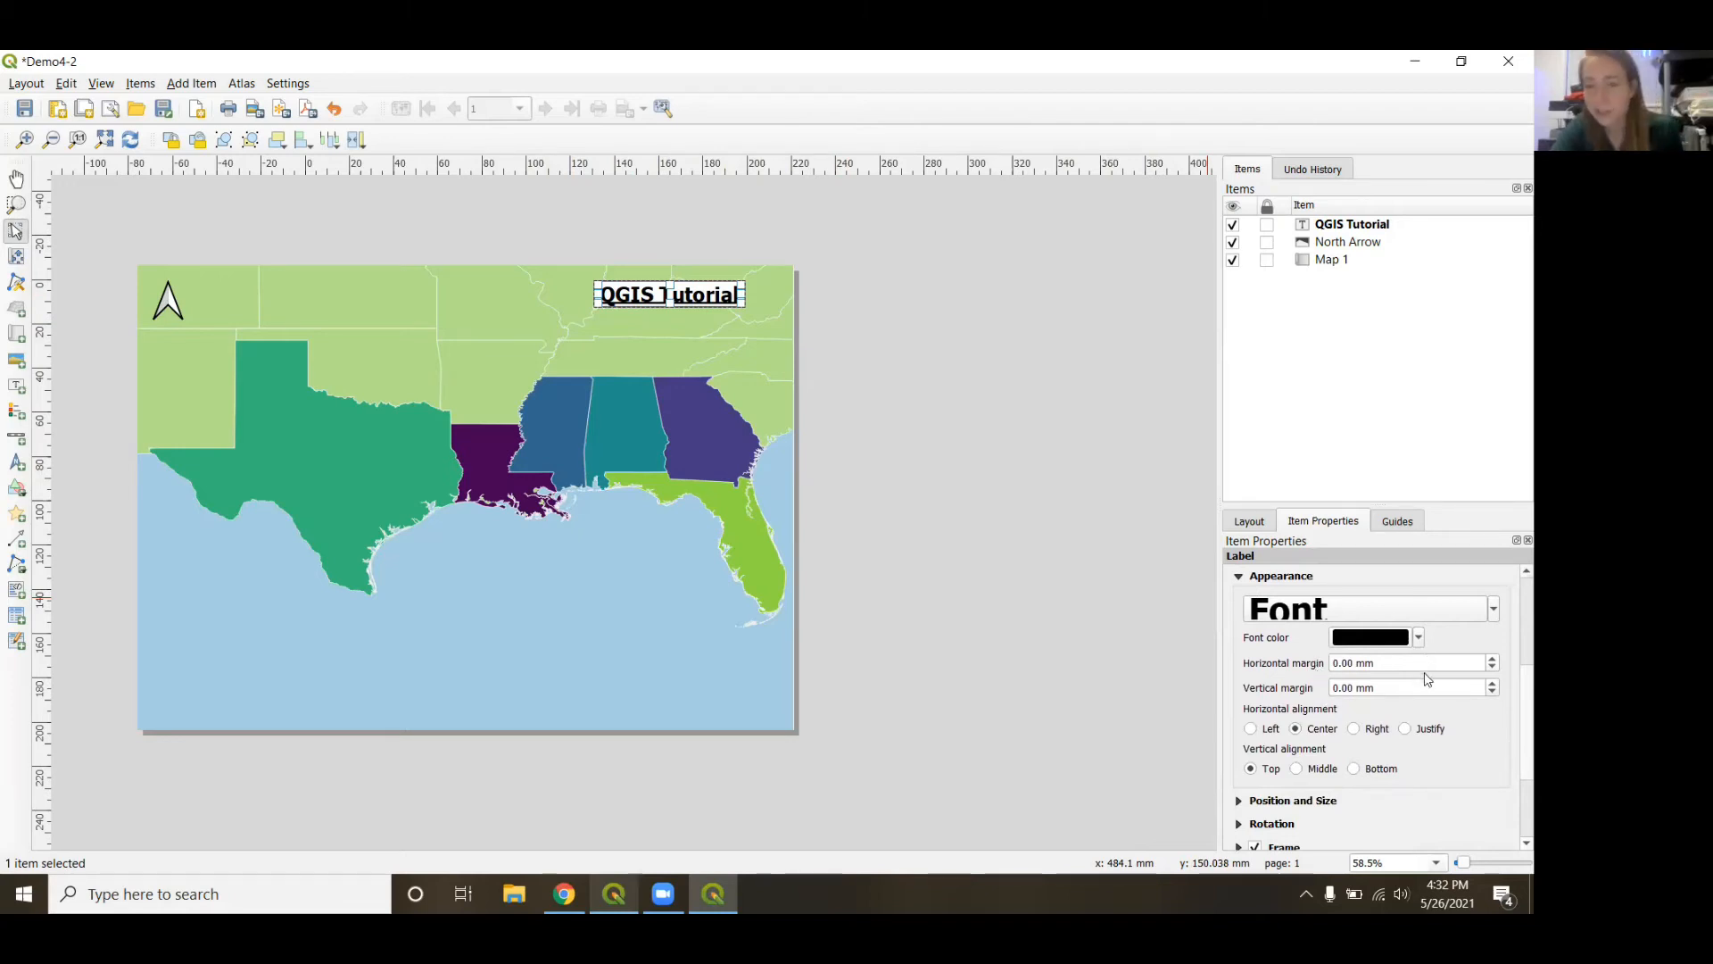
{"action": "left_click", "coordinate": [1492, 683]}
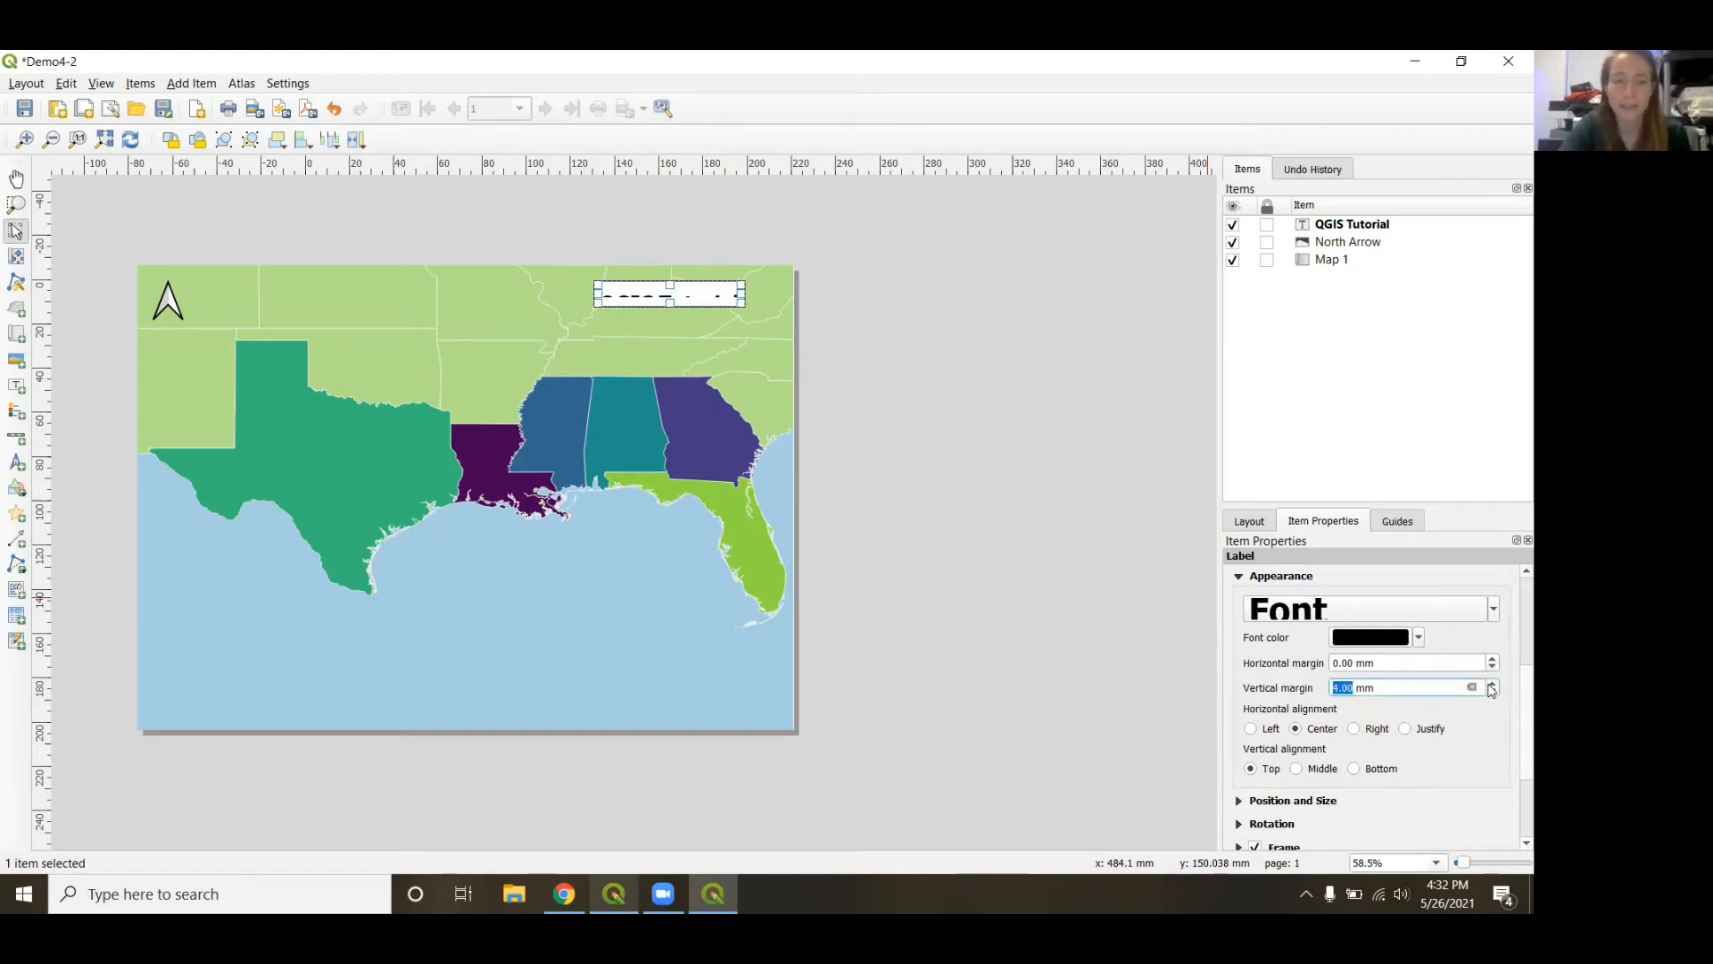
{"action": "left_click", "coordinate": [1490, 693]}
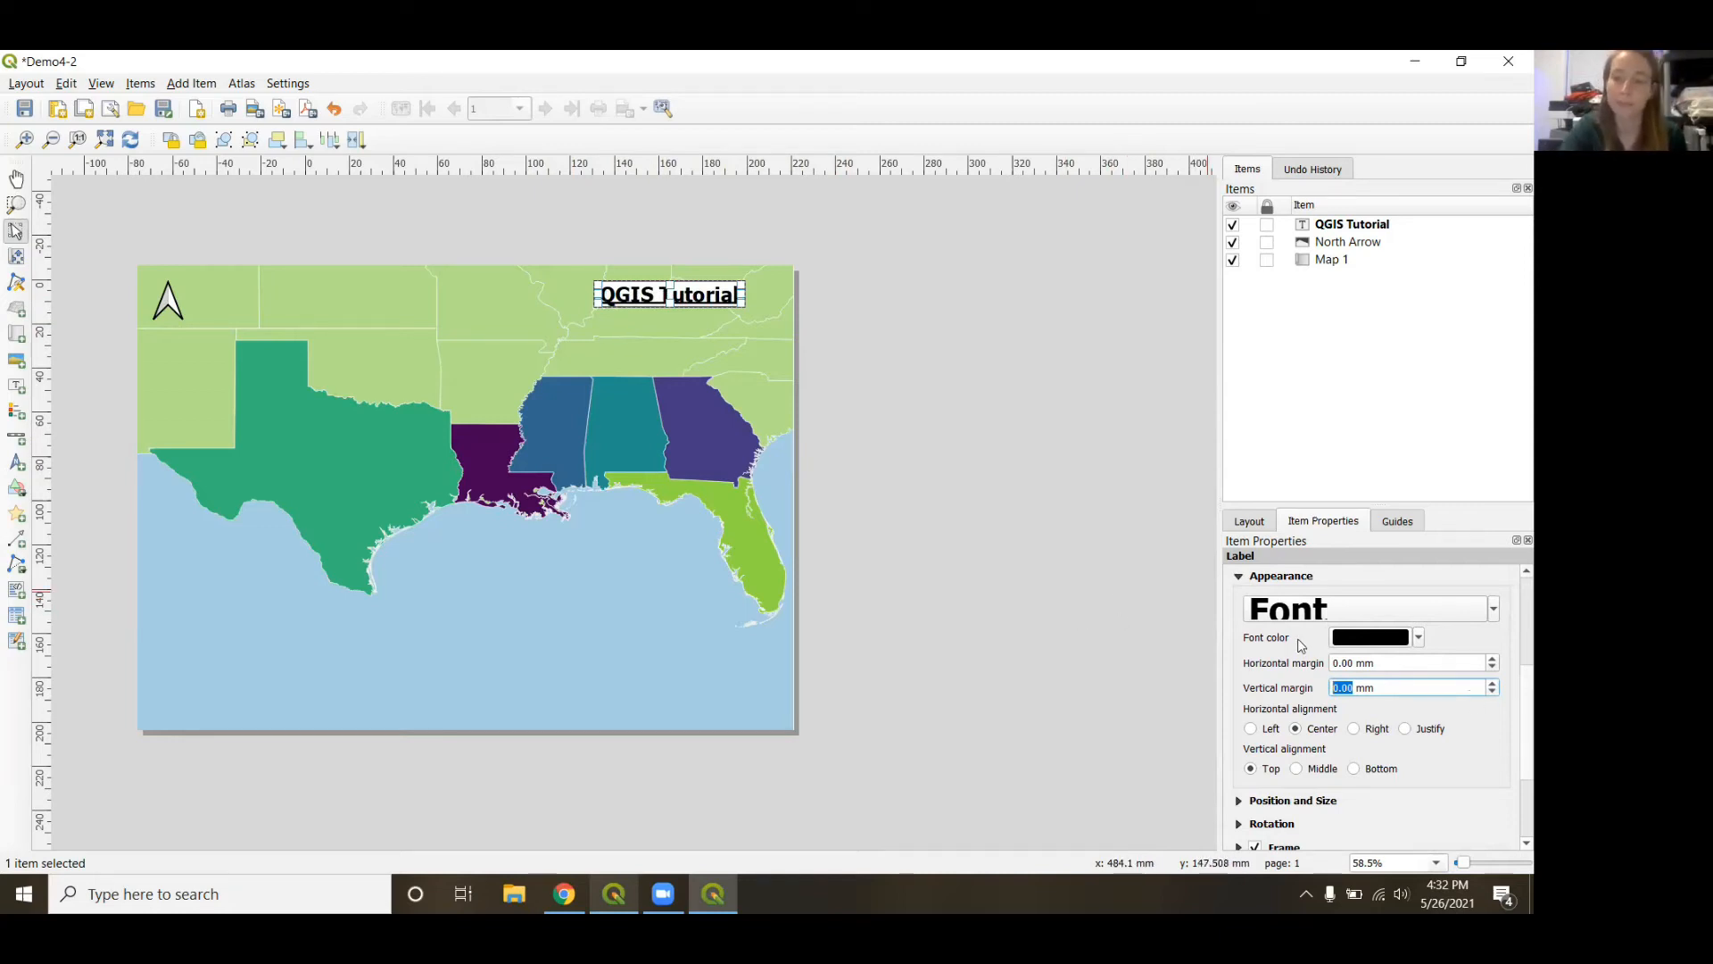
{"action": "left_click", "coordinate": [1288, 669]}
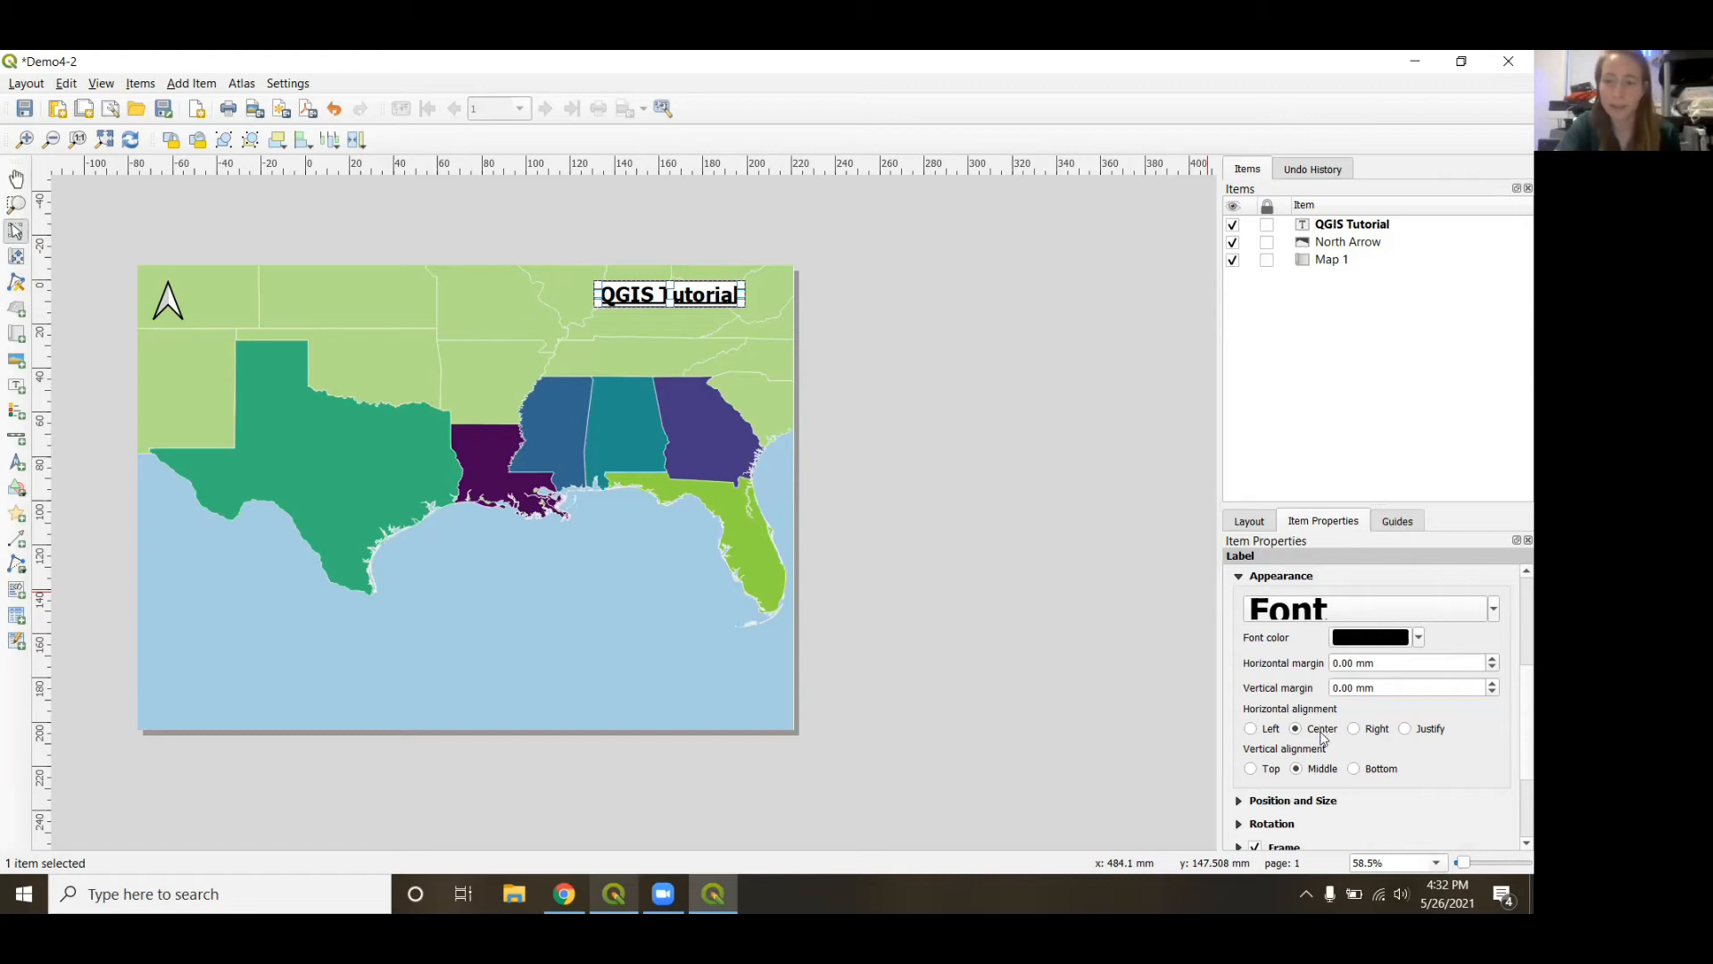
{"action": "left_click", "coordinate": [926, 498]}
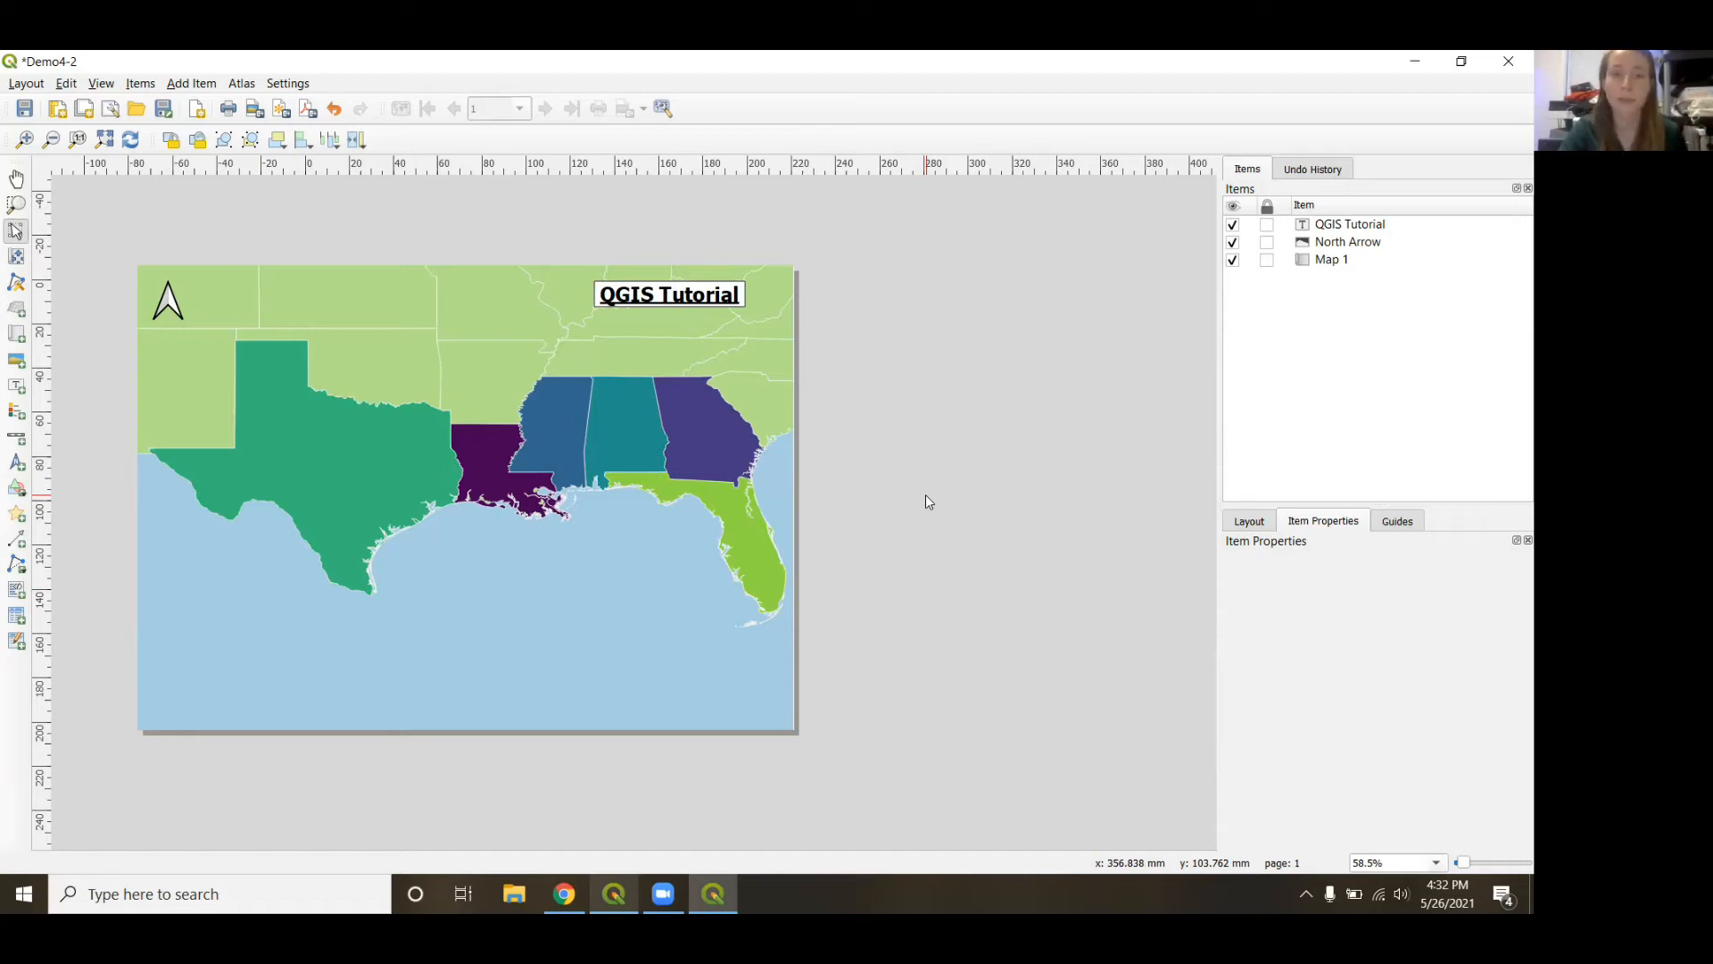
Add a scalebar for Map 1, shrink its box to fit and place it in the map's lower-right corner.
{"action": "left_click", "coordinate": [13, 440]}
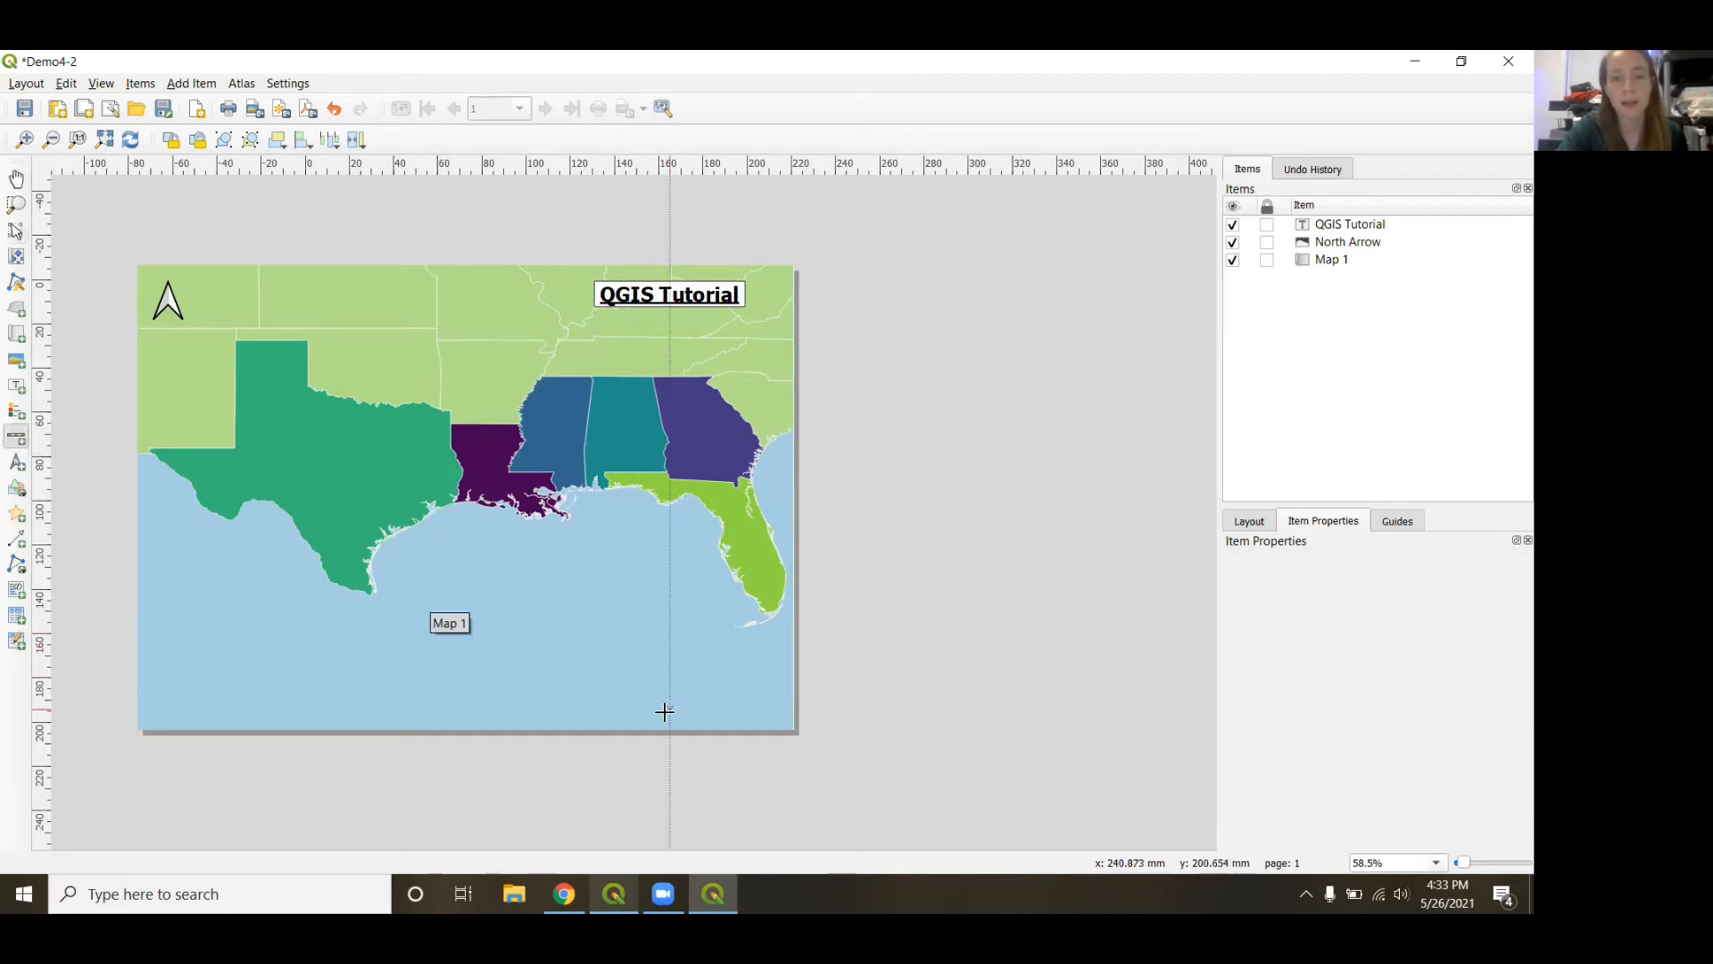
{"action": "left_click", "coordinate": [618, 709]}
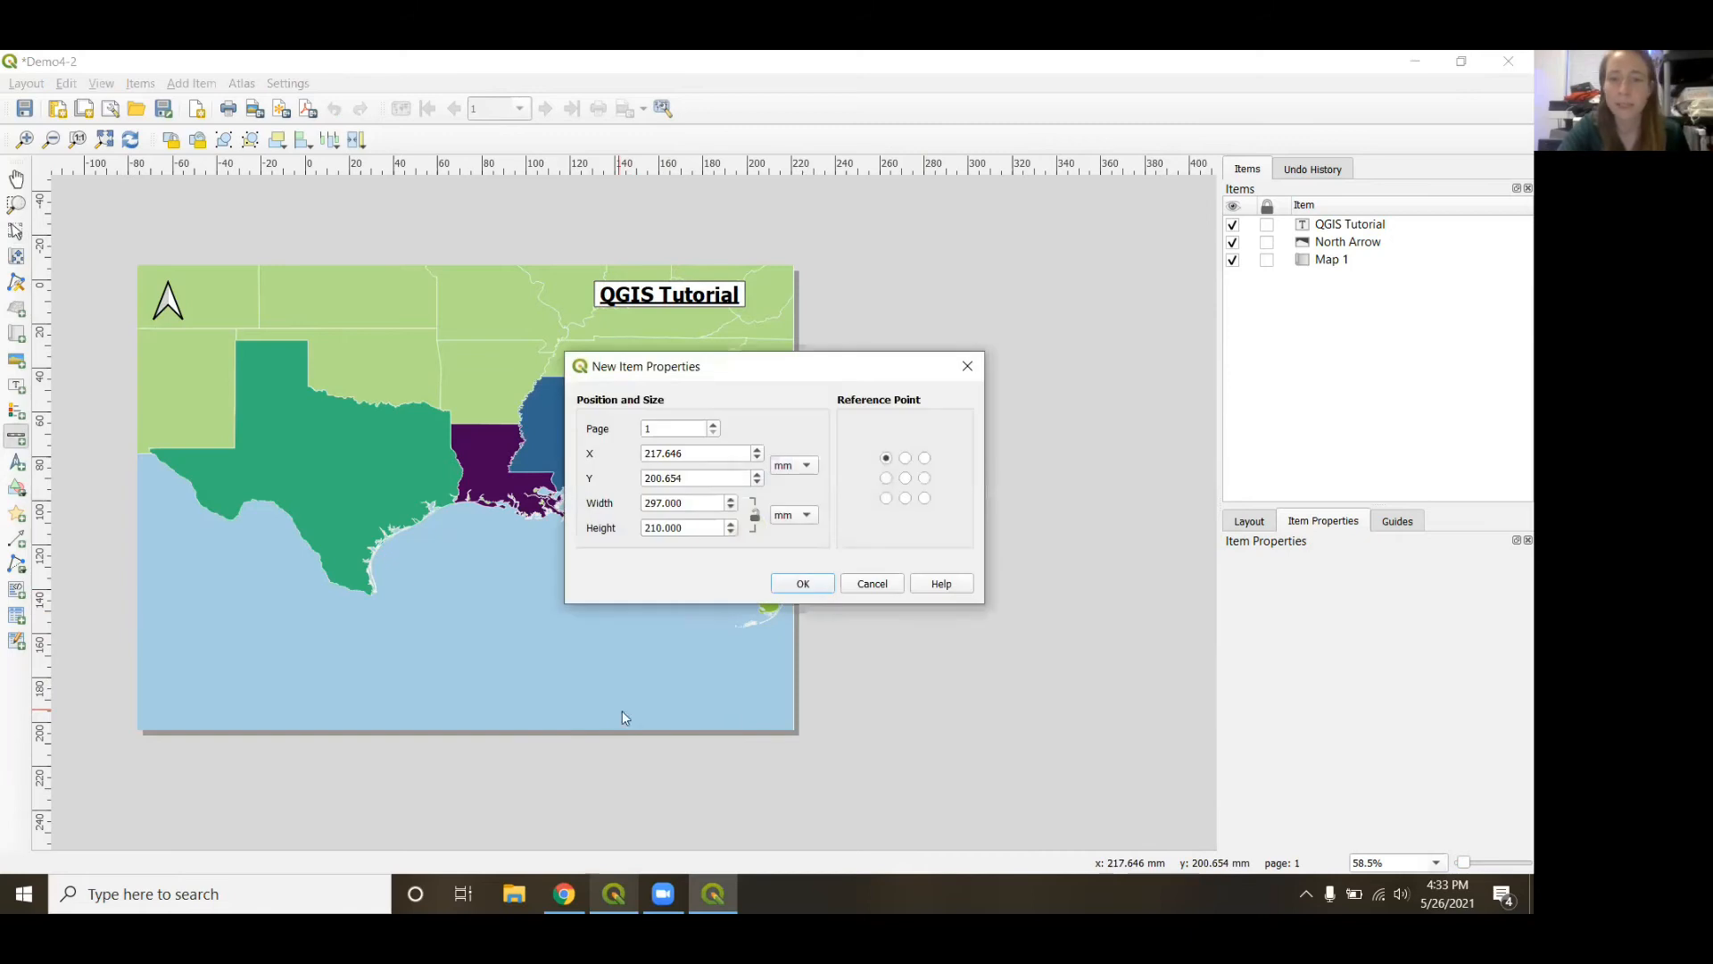
{"action": "left_click", "coordinate": [788, 584]}
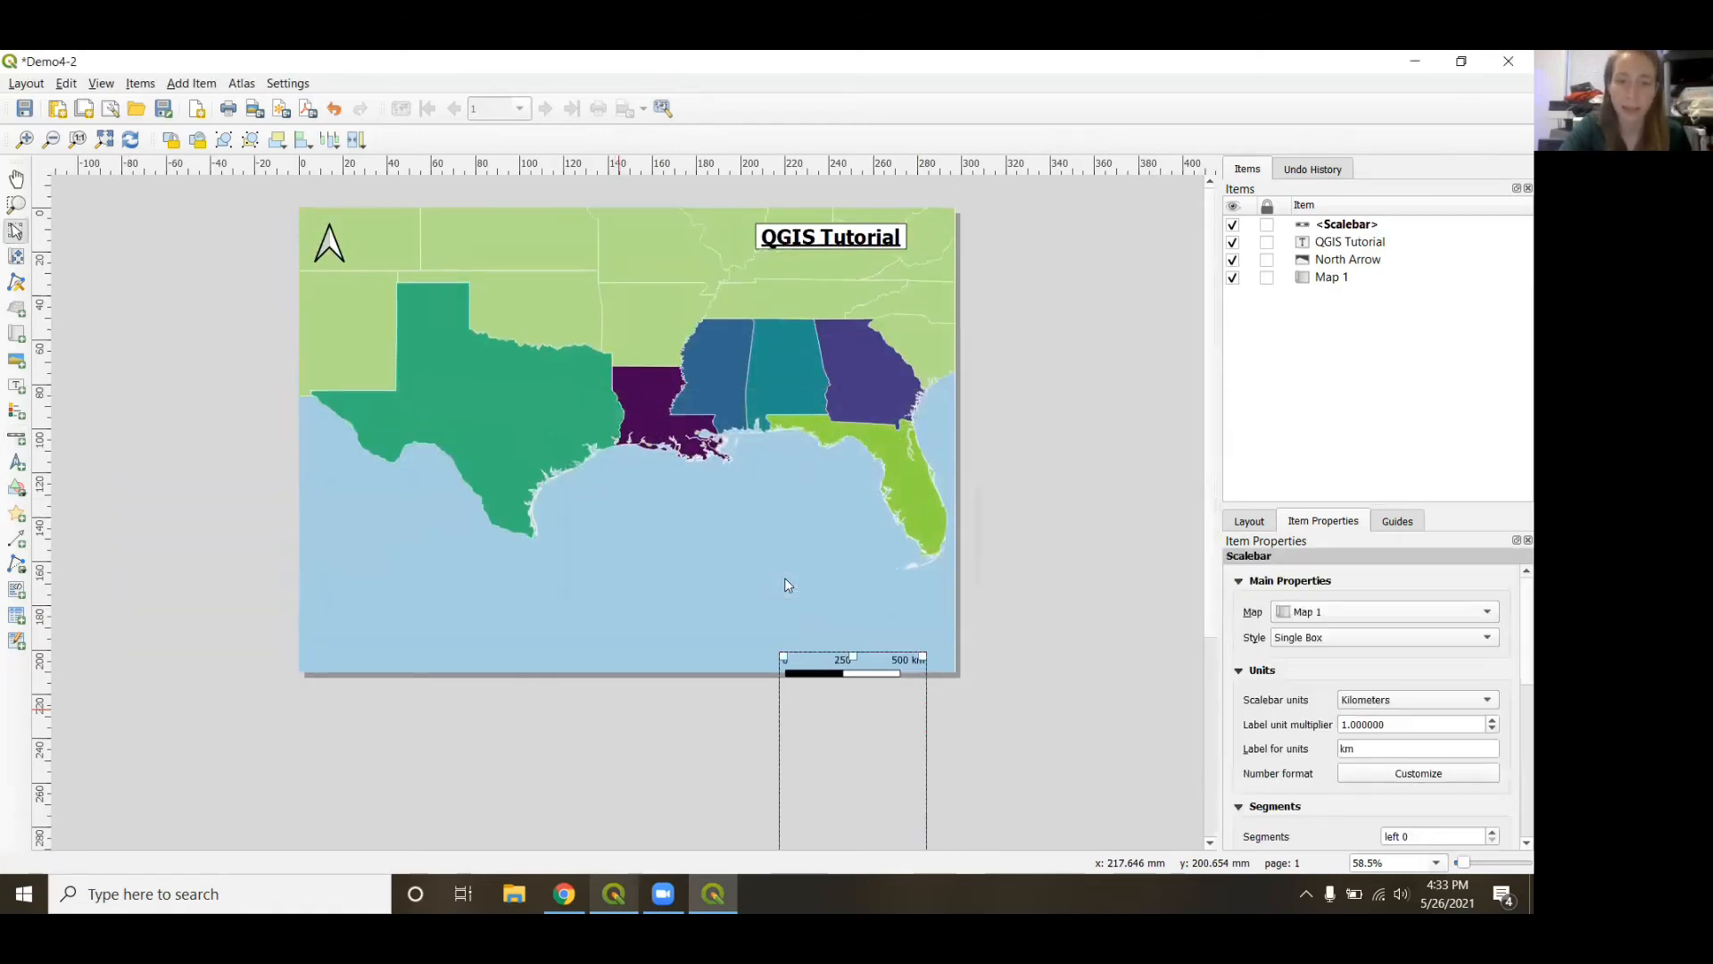
{"action": "left_click_drag", "start_coordinate": [853, 654], "coordinate": [880, 622]}
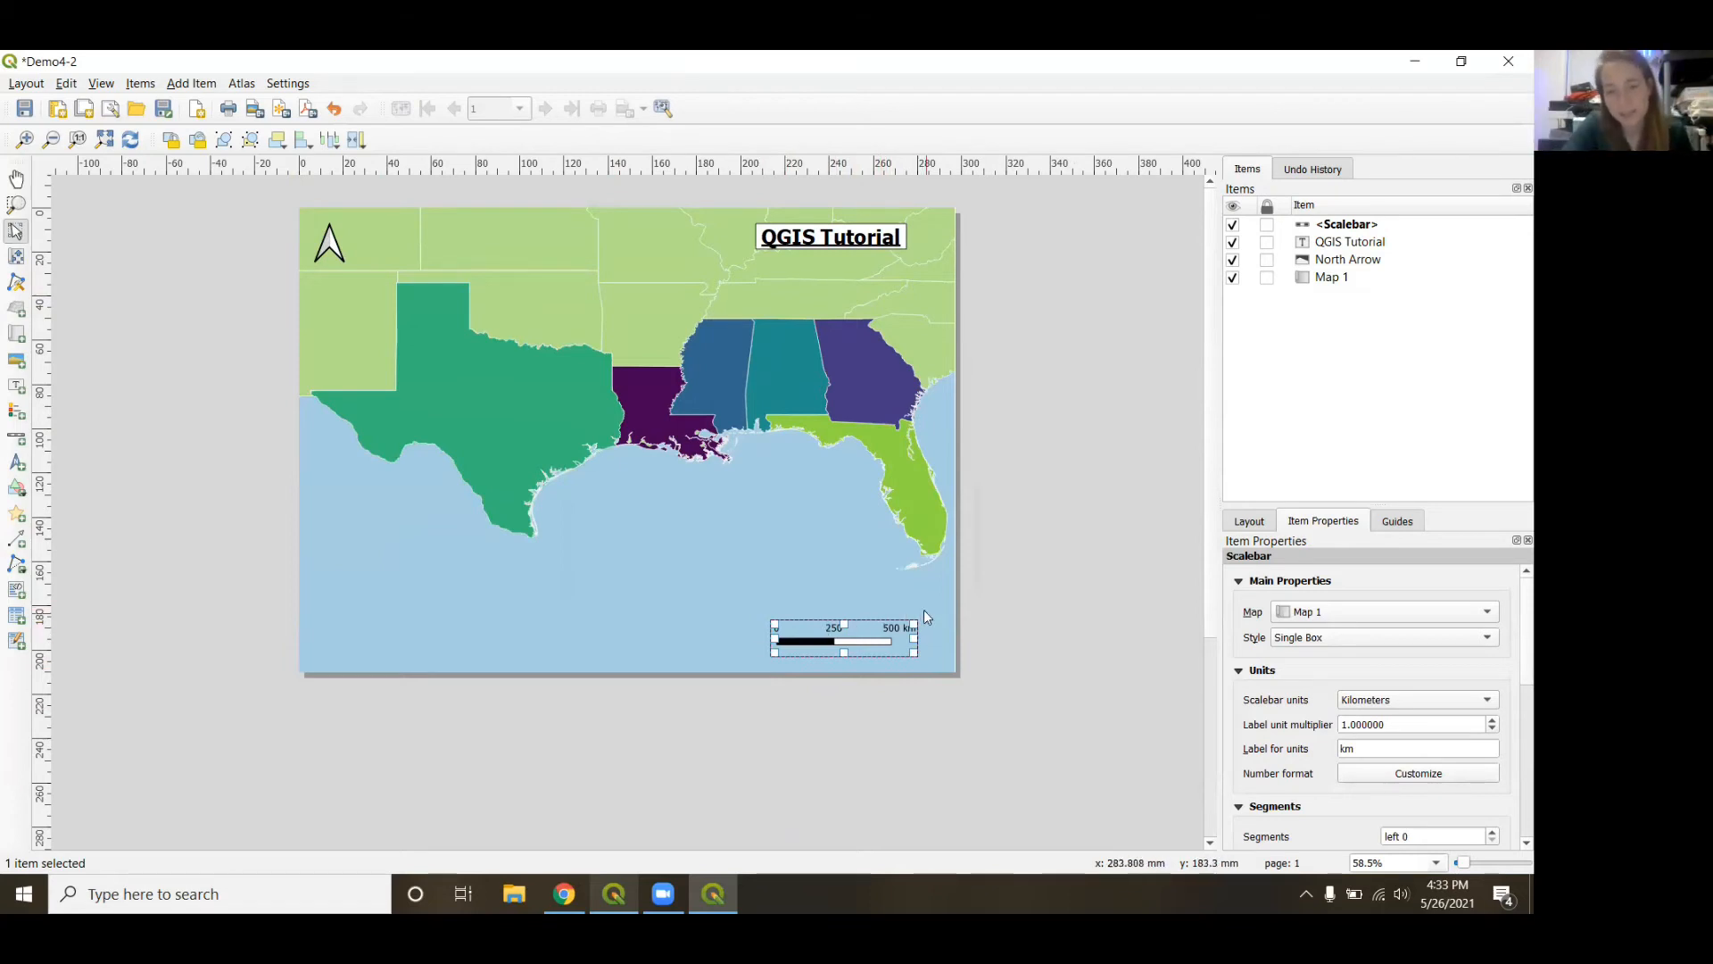
{"action": "left_click_drag", "start_coordinate": [819, 645], "coordinate": [833, 649]}
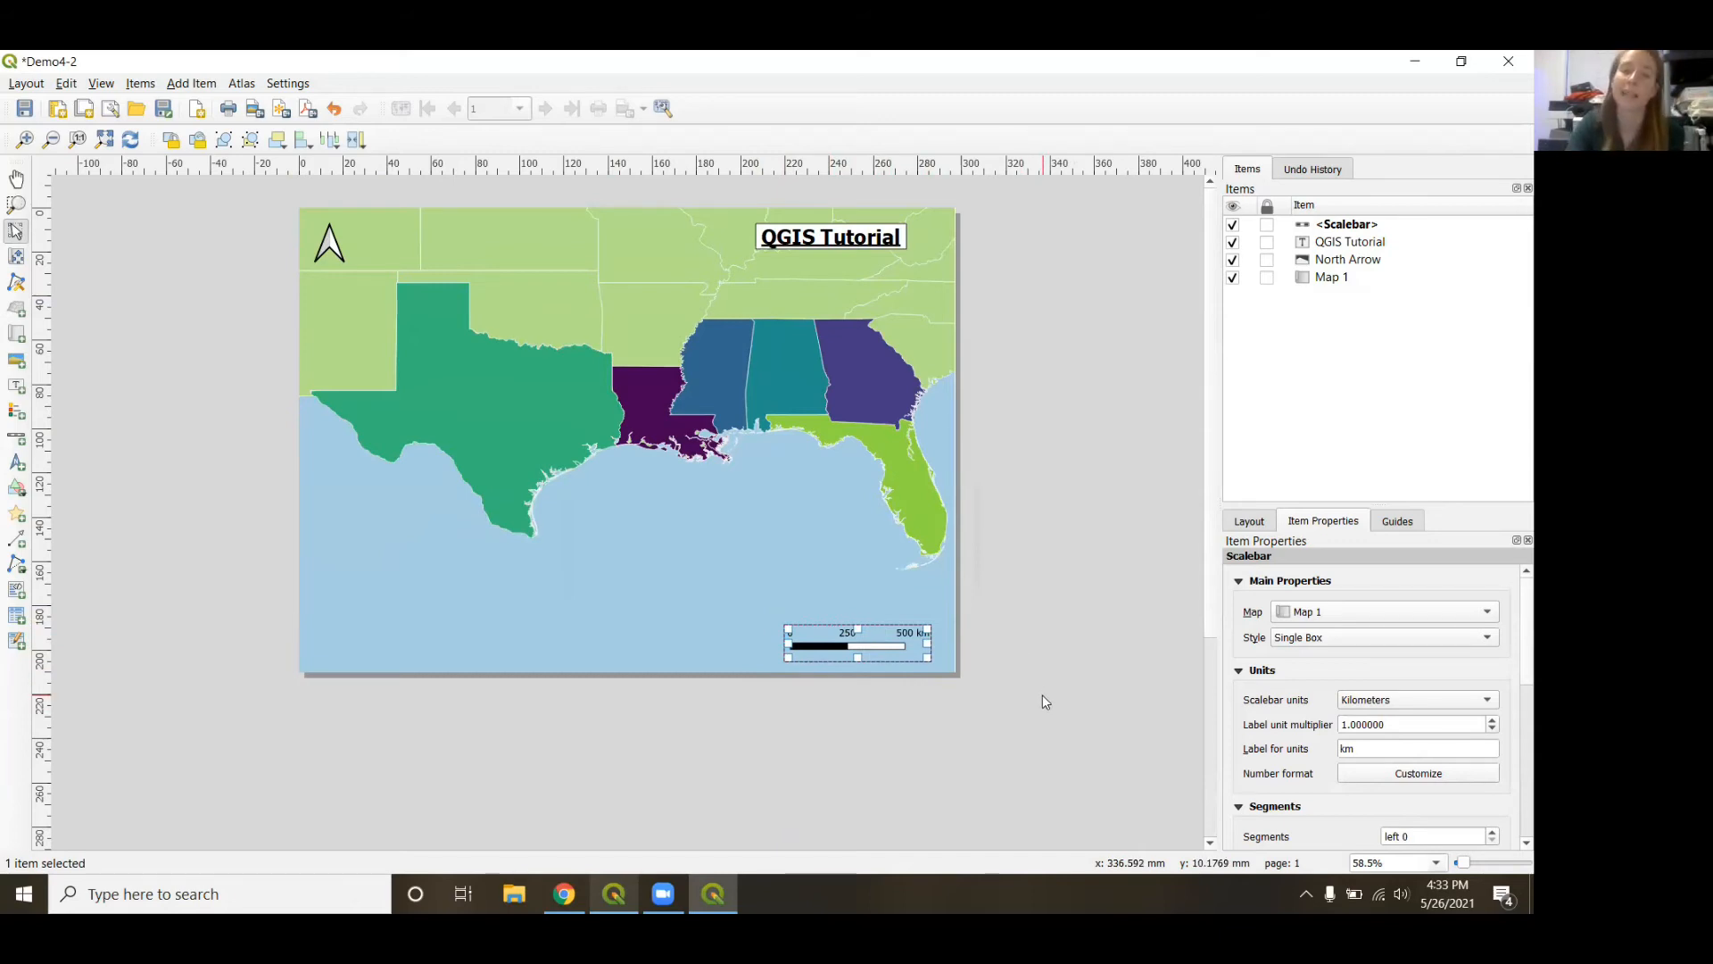
Try the Line Ticks Middle and Line Ticks Down scalebar styles, and set the style to Line Ticks Up.
{"action": "left_click", "coordinate": [1285, 639]}
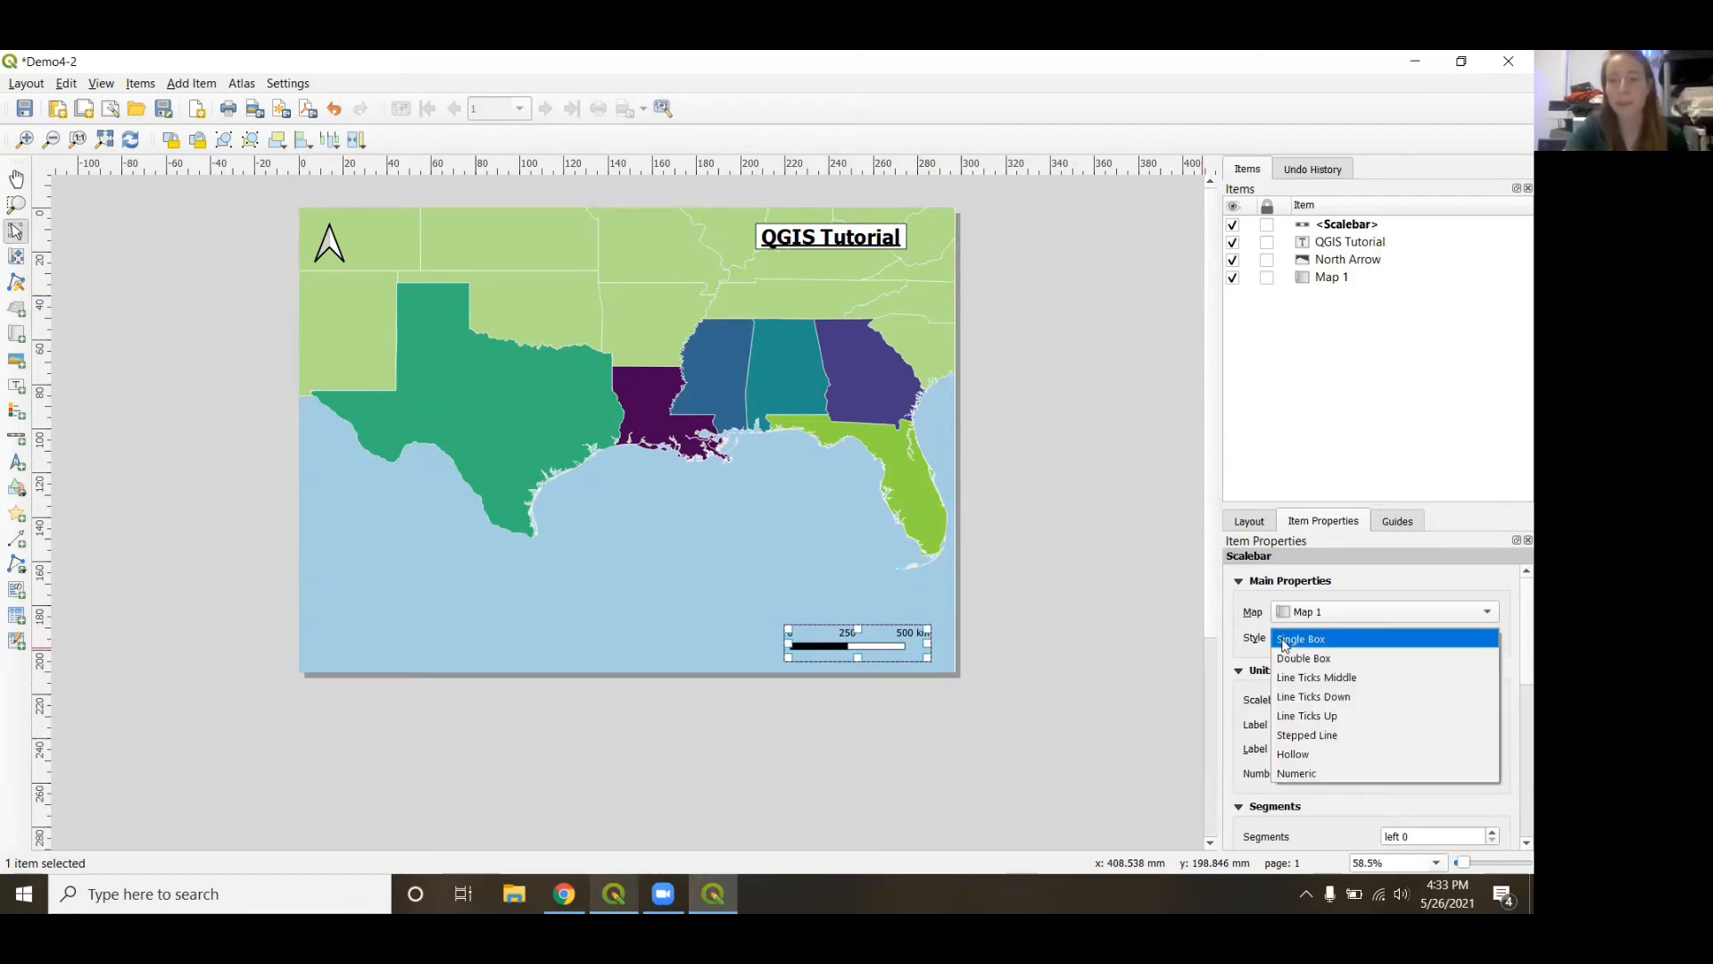
{"action": "left_click", "coordinate": [1301, 684]}
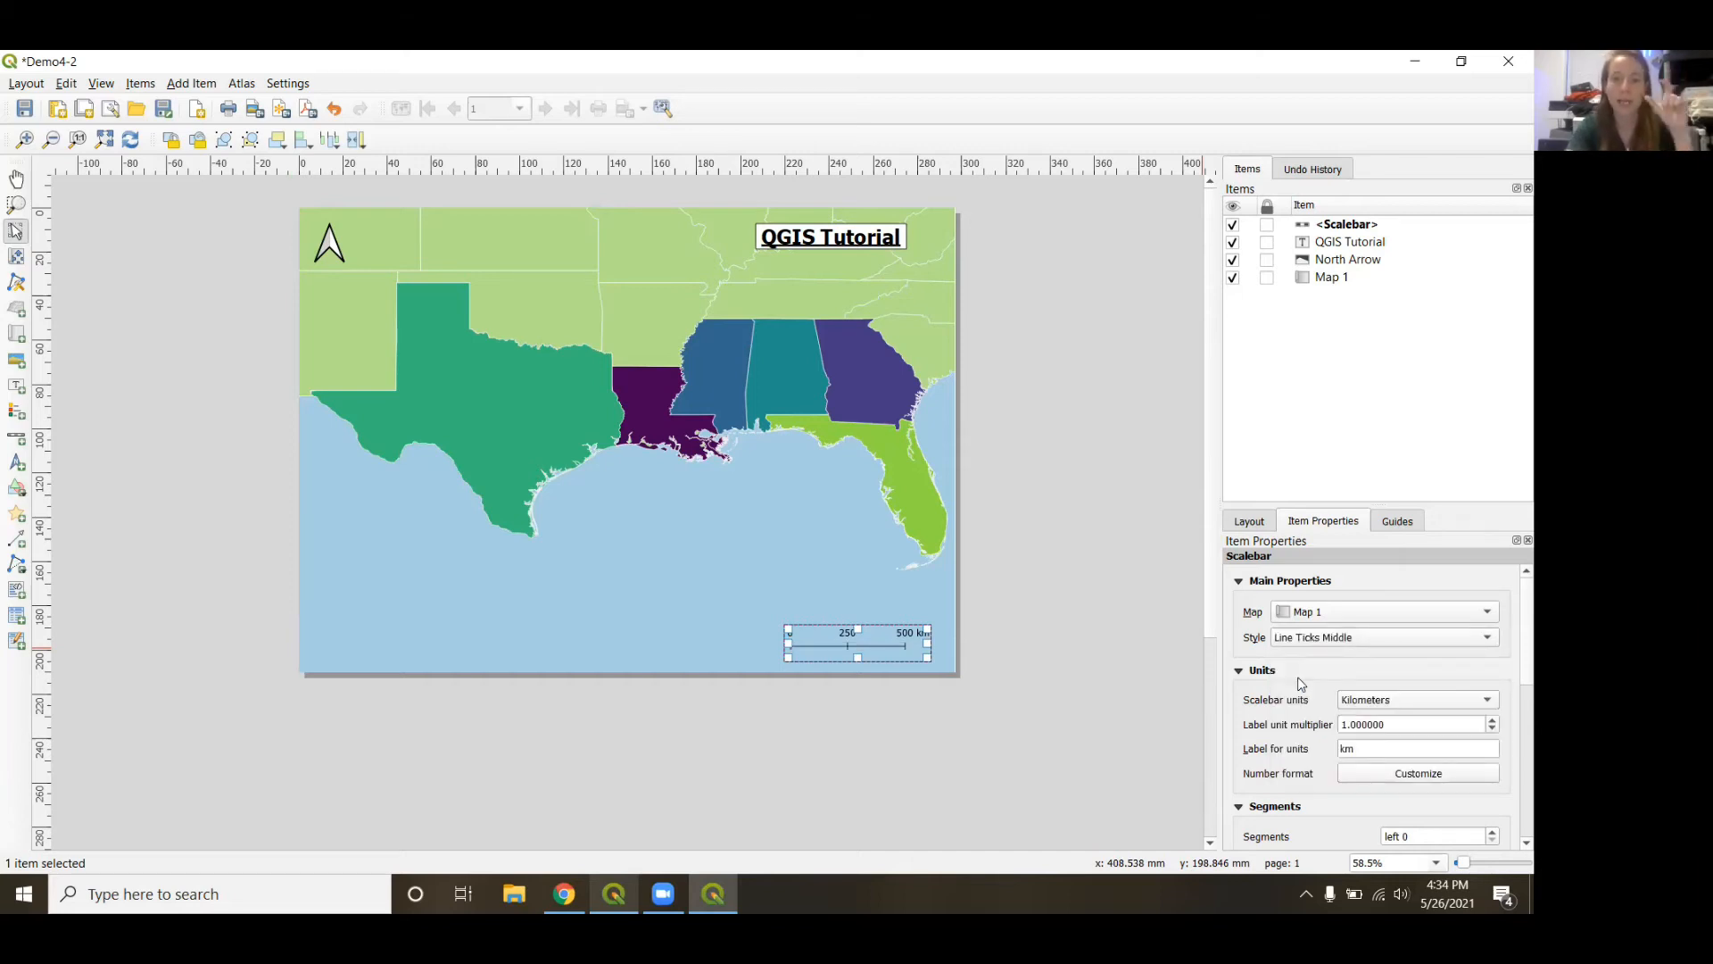
{"action": "left_click", "coordinate": [1291, 639]}
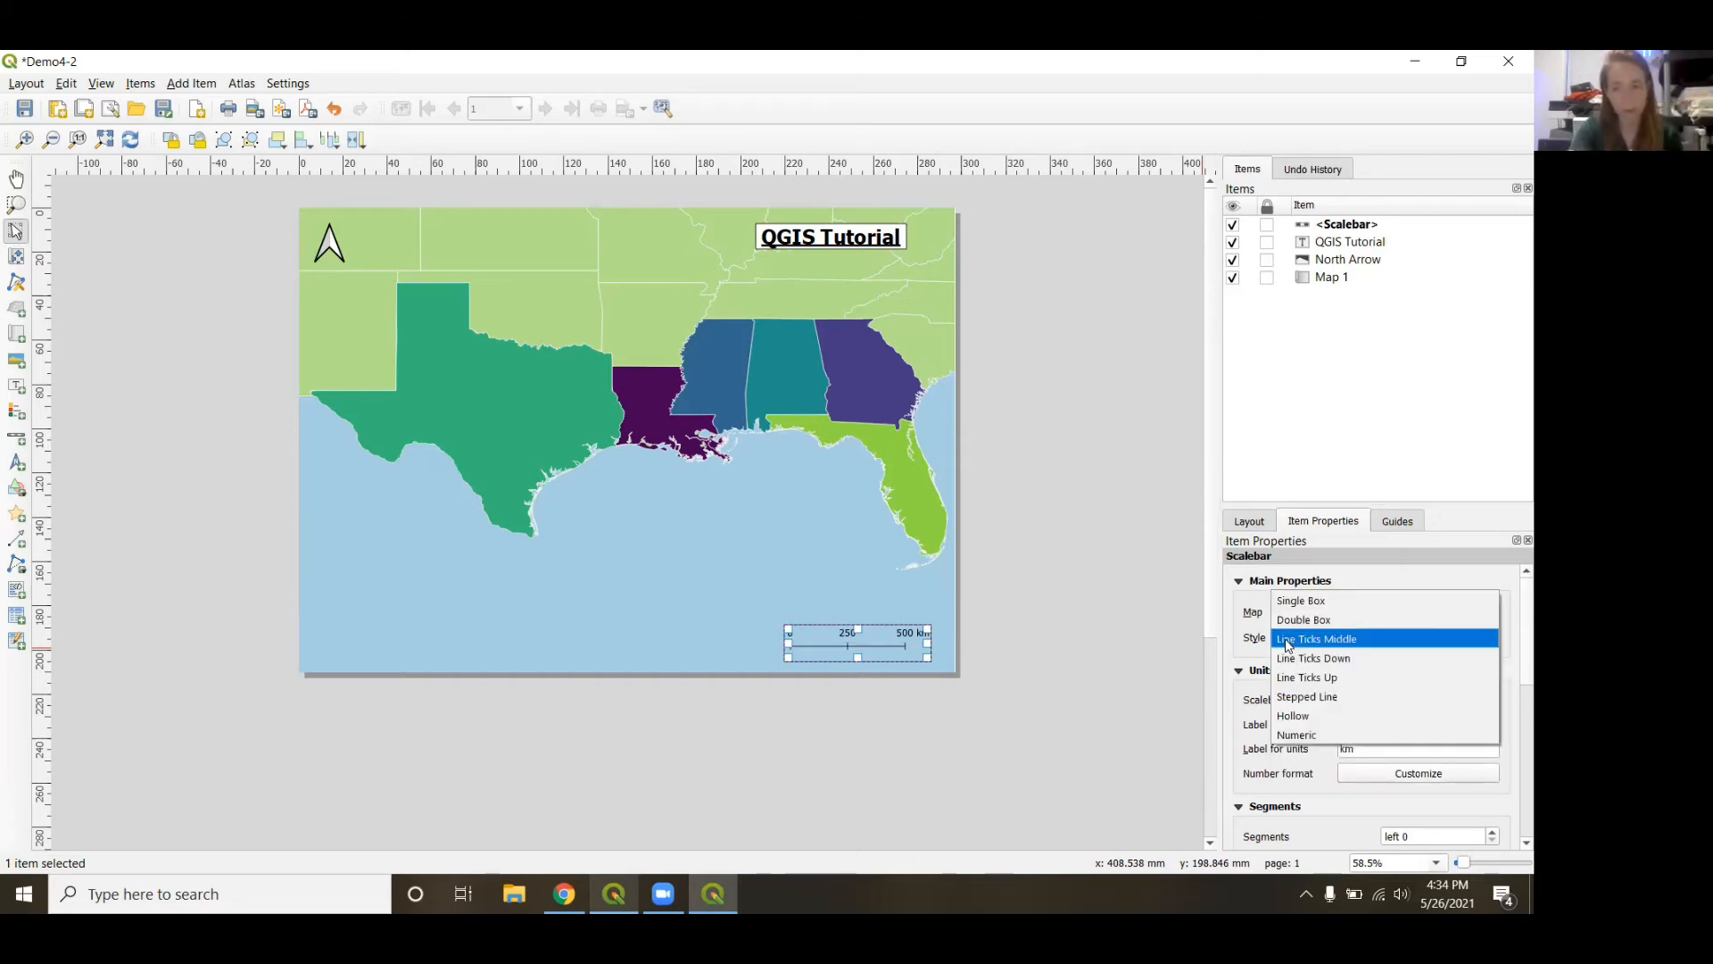
{"action": "left_click", "coordinate": [1322, 656]}
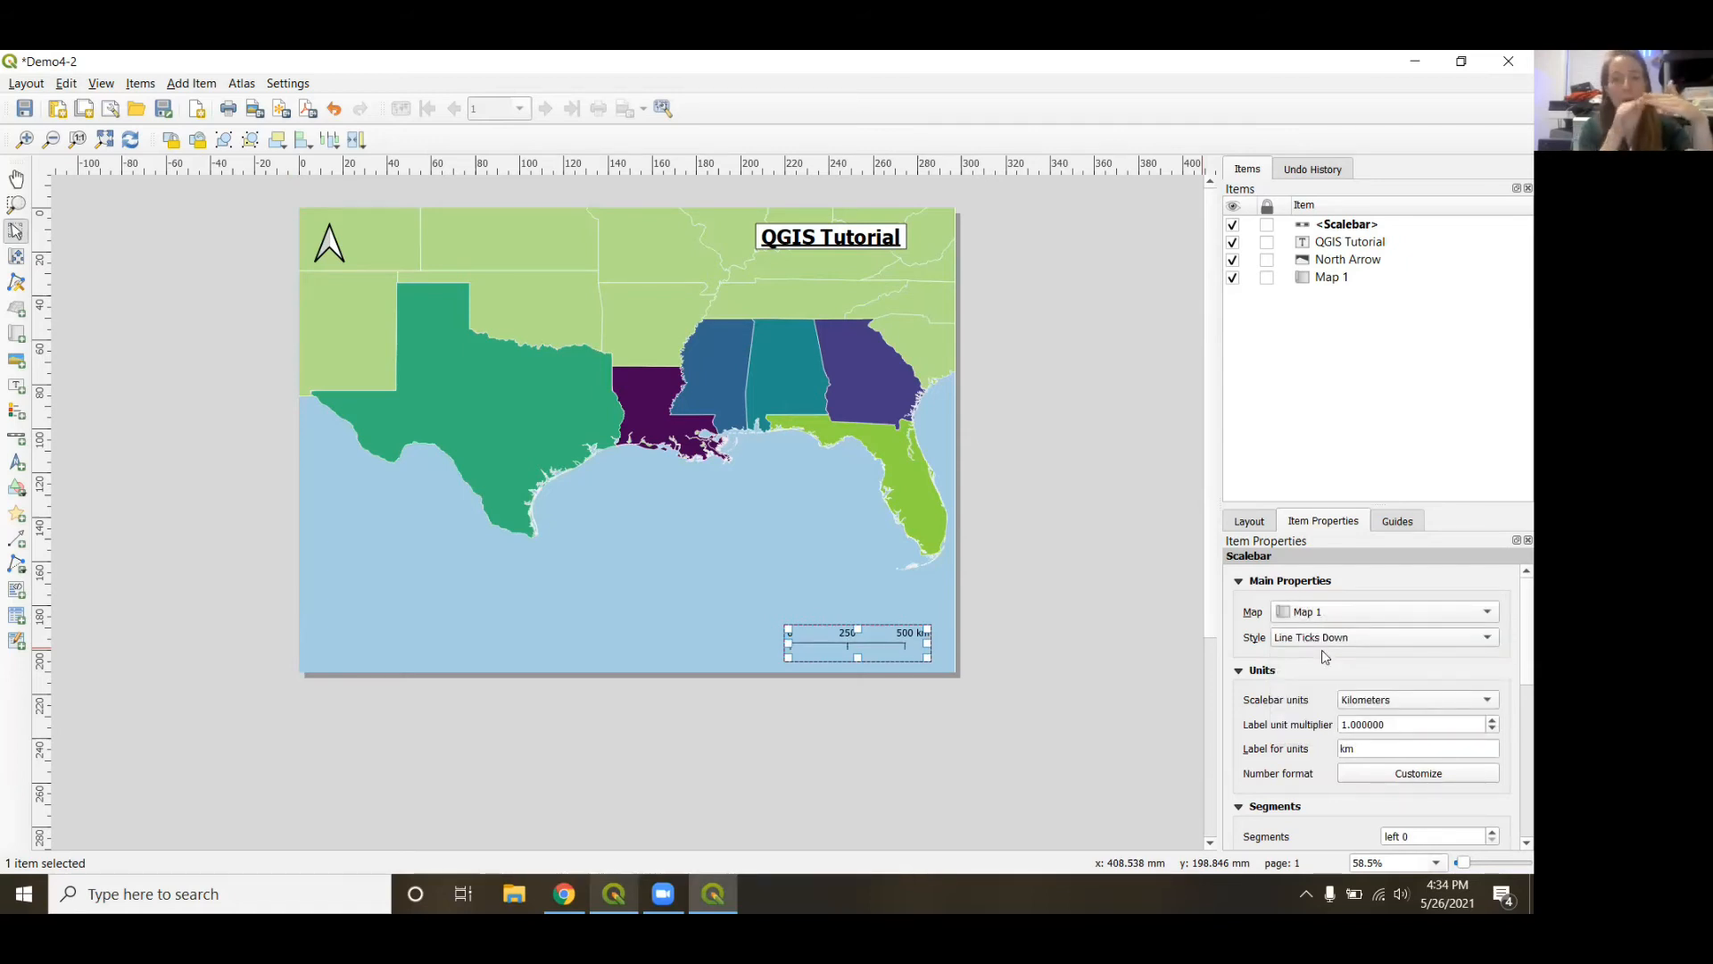
{"action": "left_click", "coordinate": [1344, 639]}
{"action": "left_click", "coordinate": [1354, 660]}
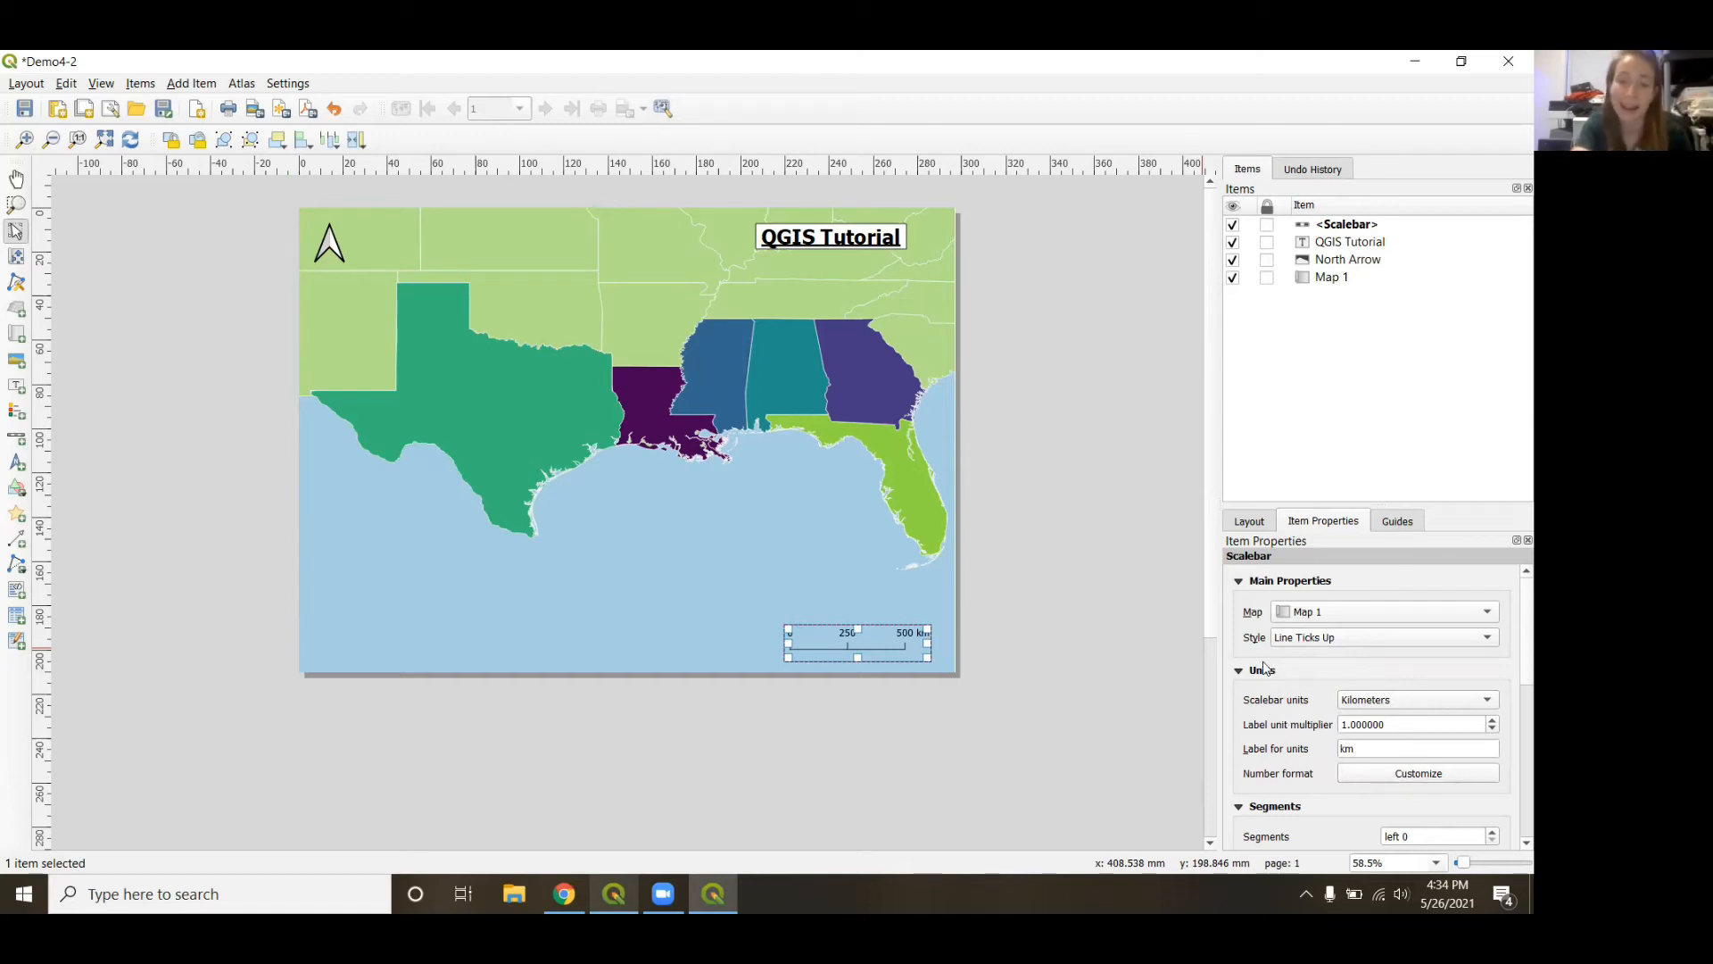
{"action": "left_click", "coordinate": [1303, 639]}
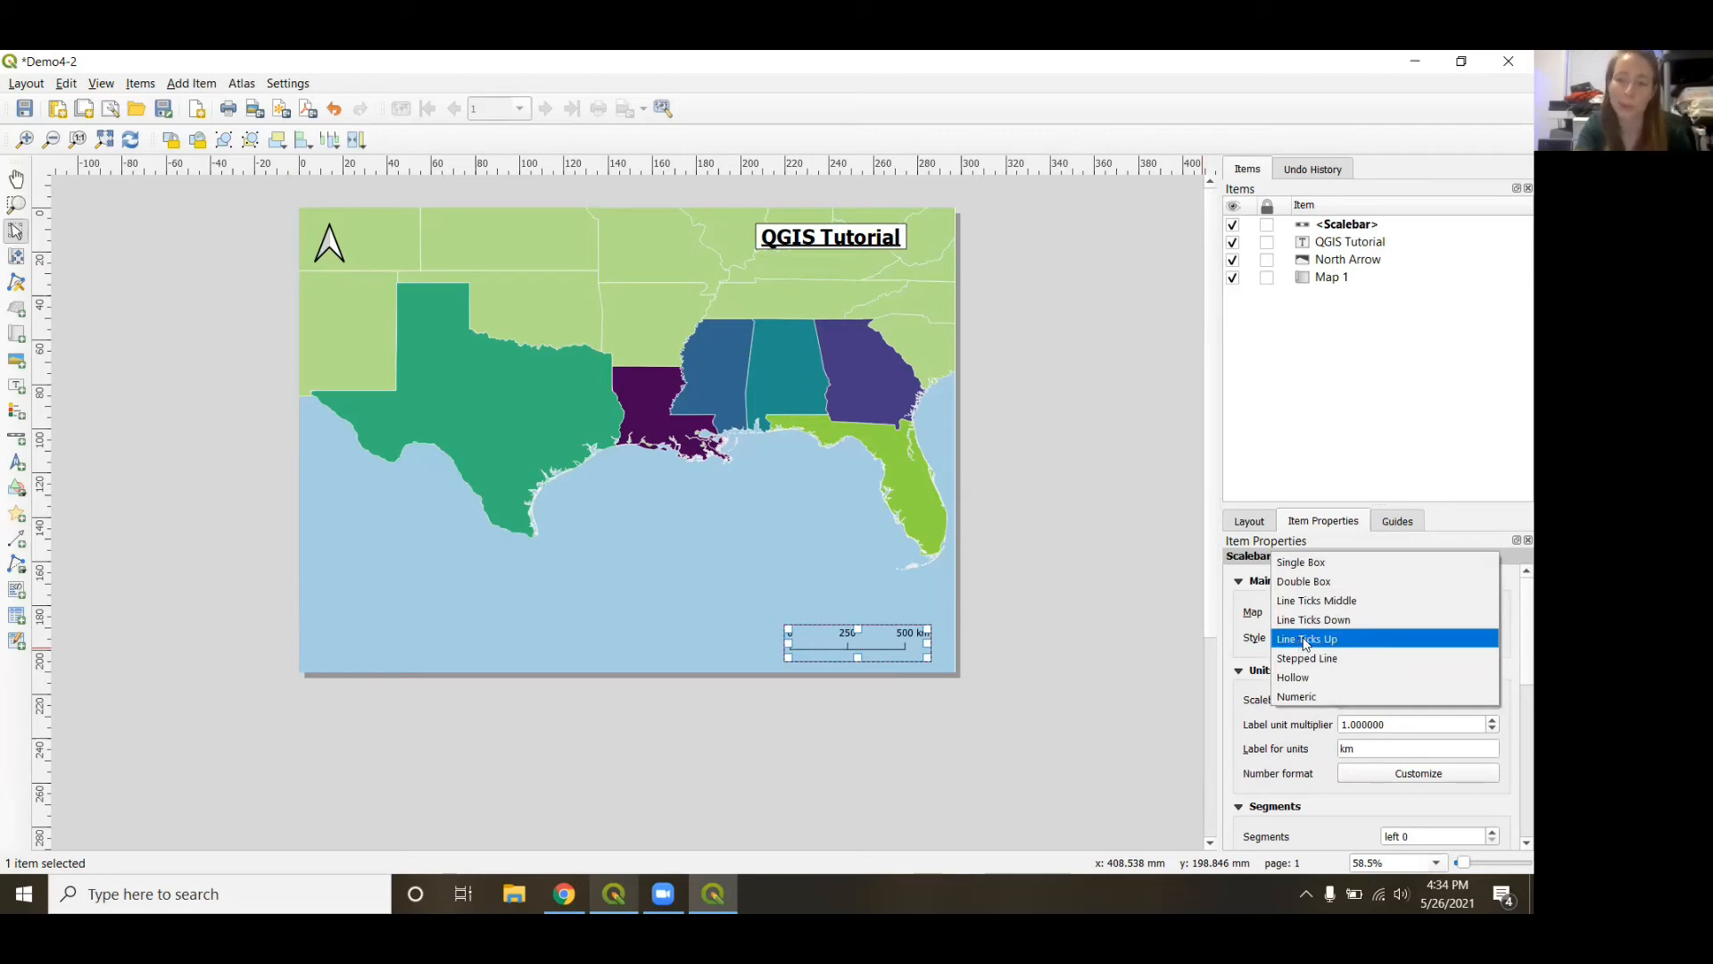
{"action": "left_click", "coordinate": [1306, 640]}
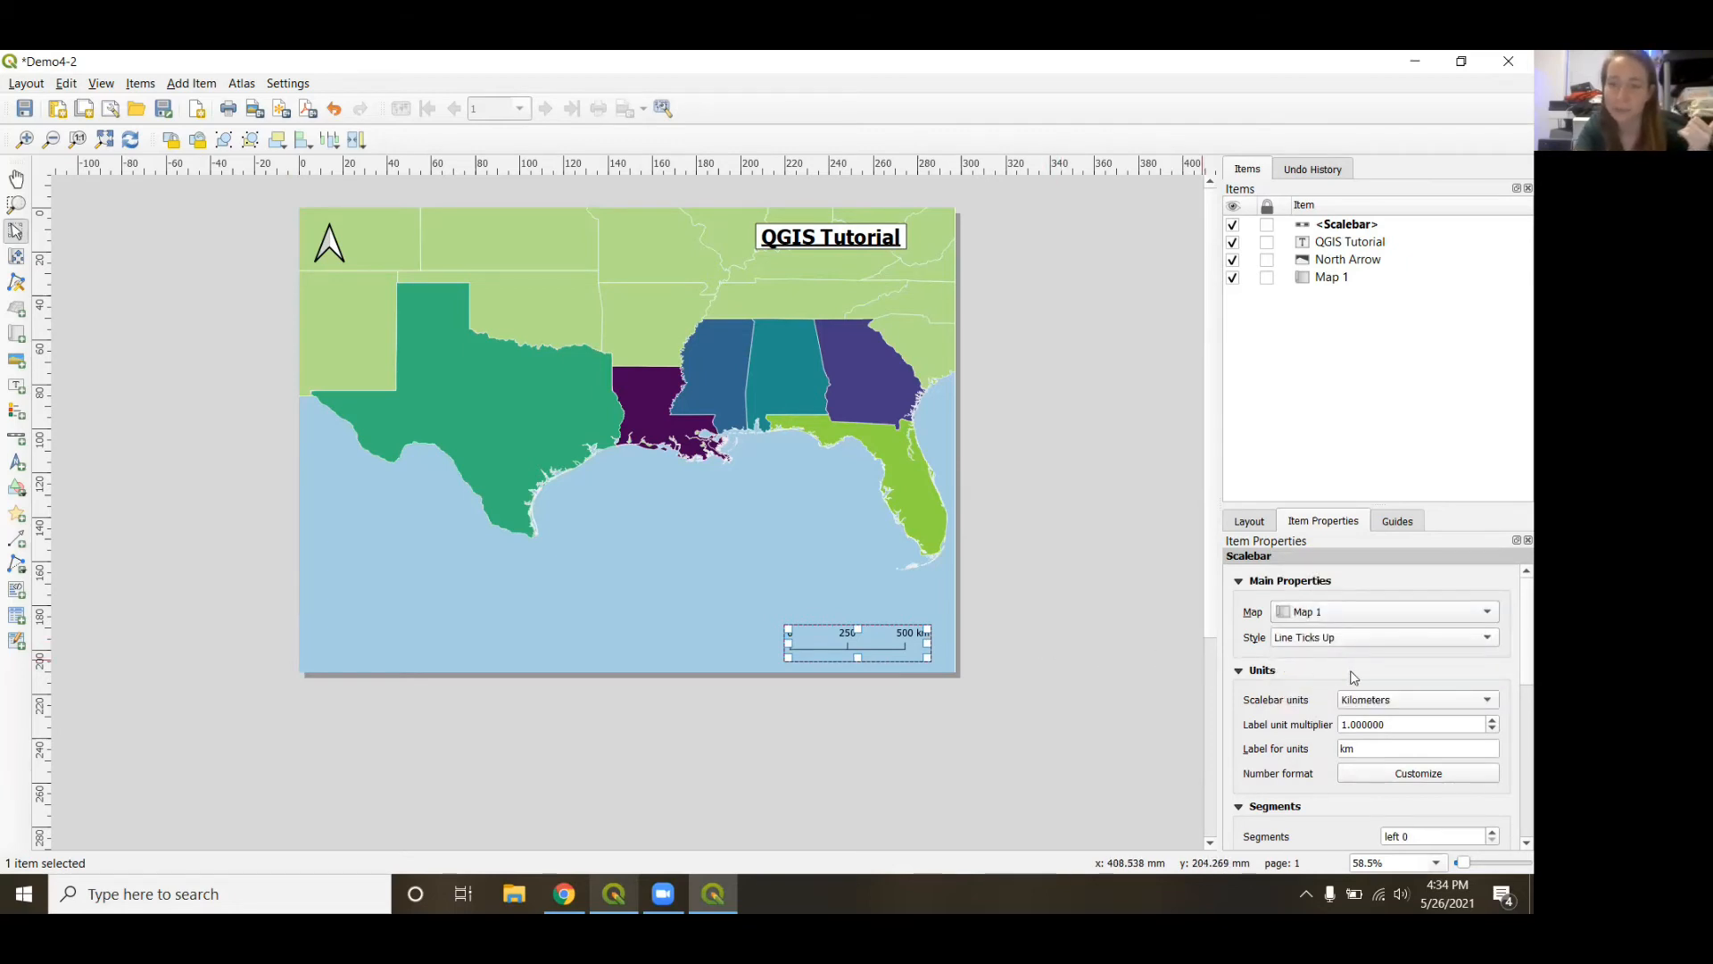
Set the scalebar units to Feet.
{"action": "scroll", "coordinate": [1354, 678], "scroll_direction": "down", "scroll_amount": 4}
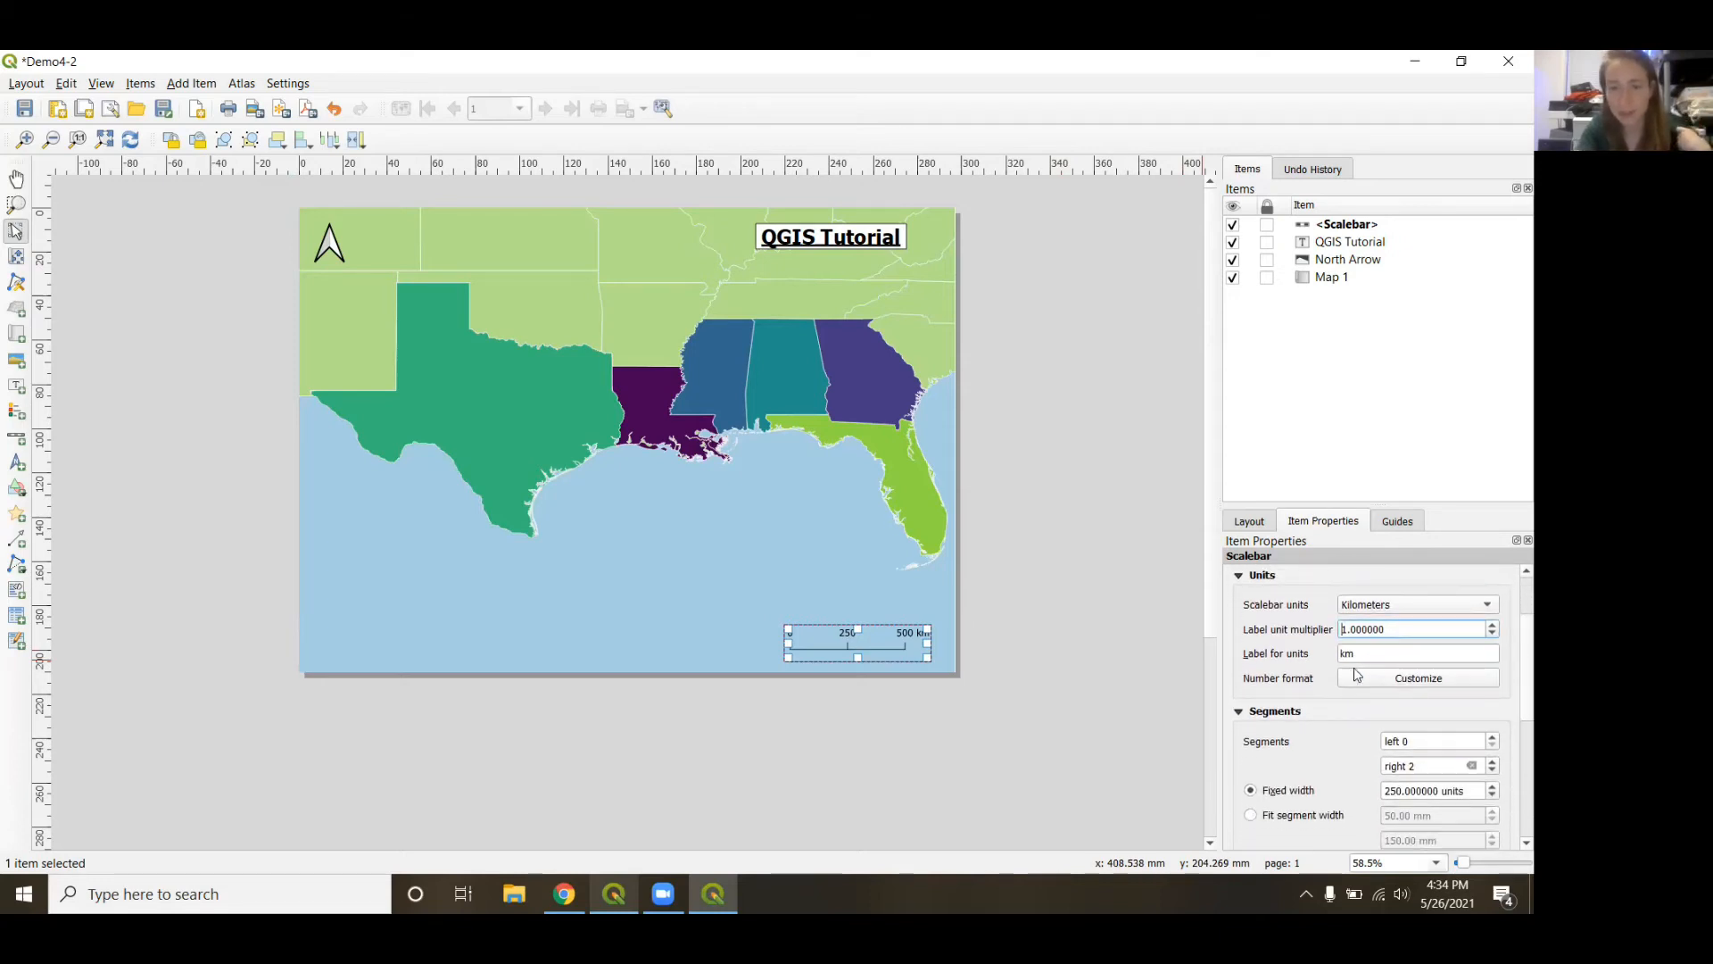
{"action": "left_click", "coordinate": [1368, 612]}
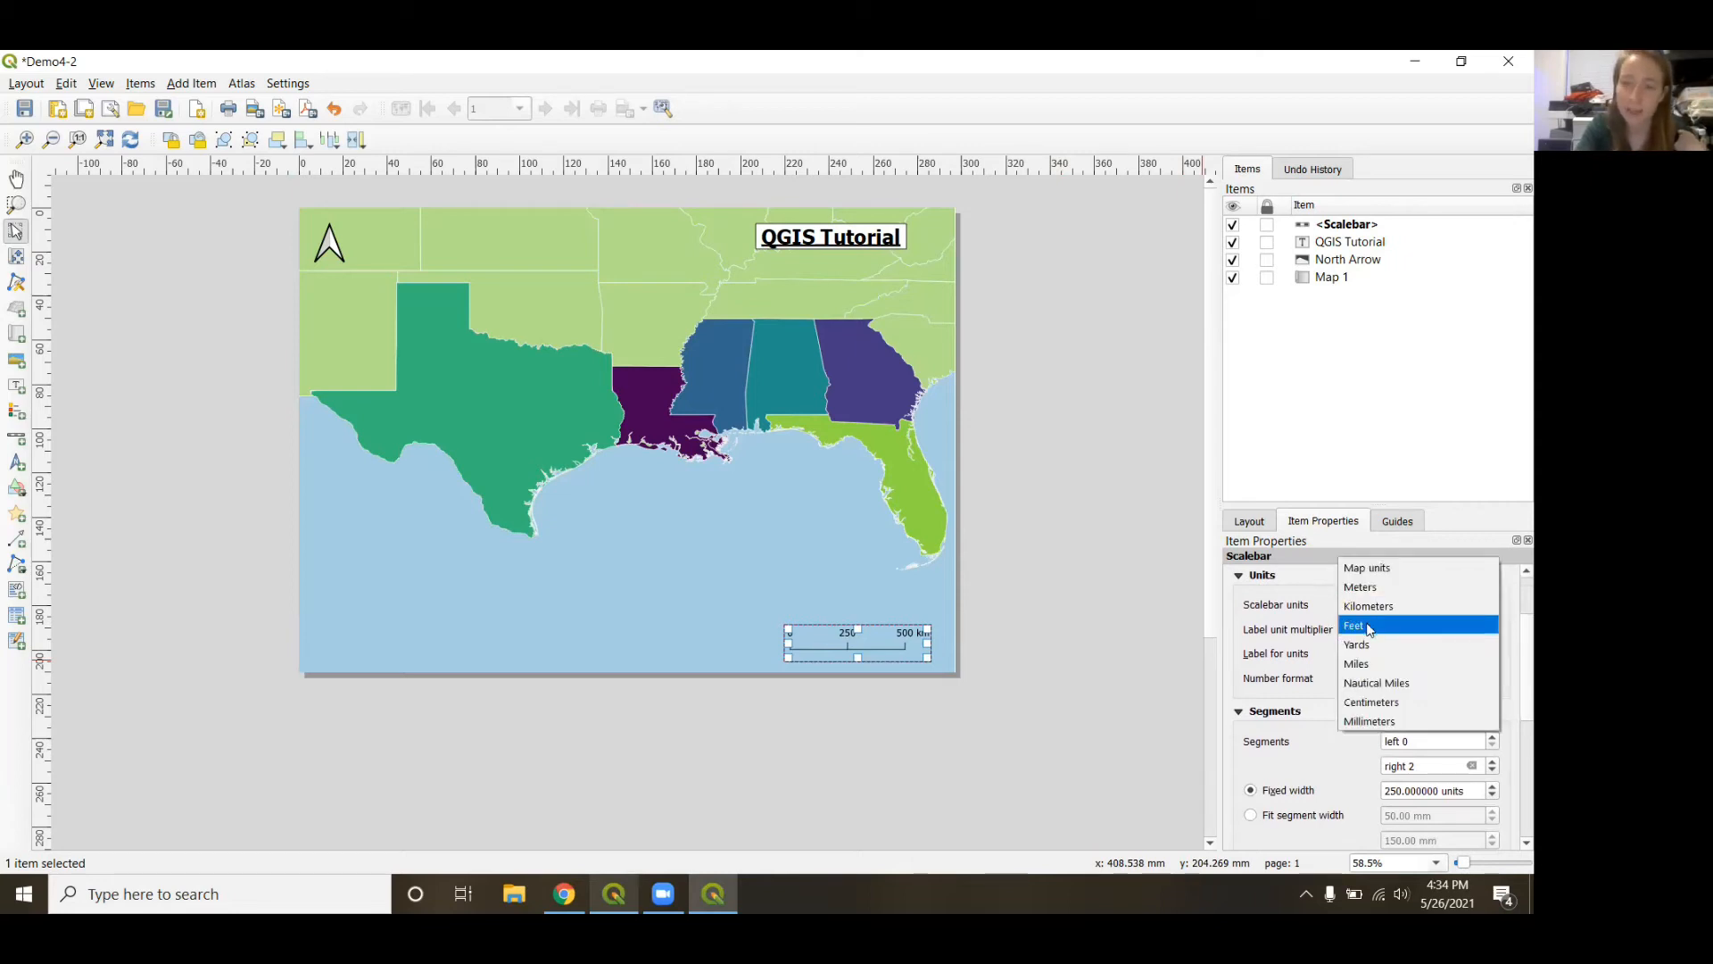
{"action": "left_click", "coordinate": [1368, 622]}
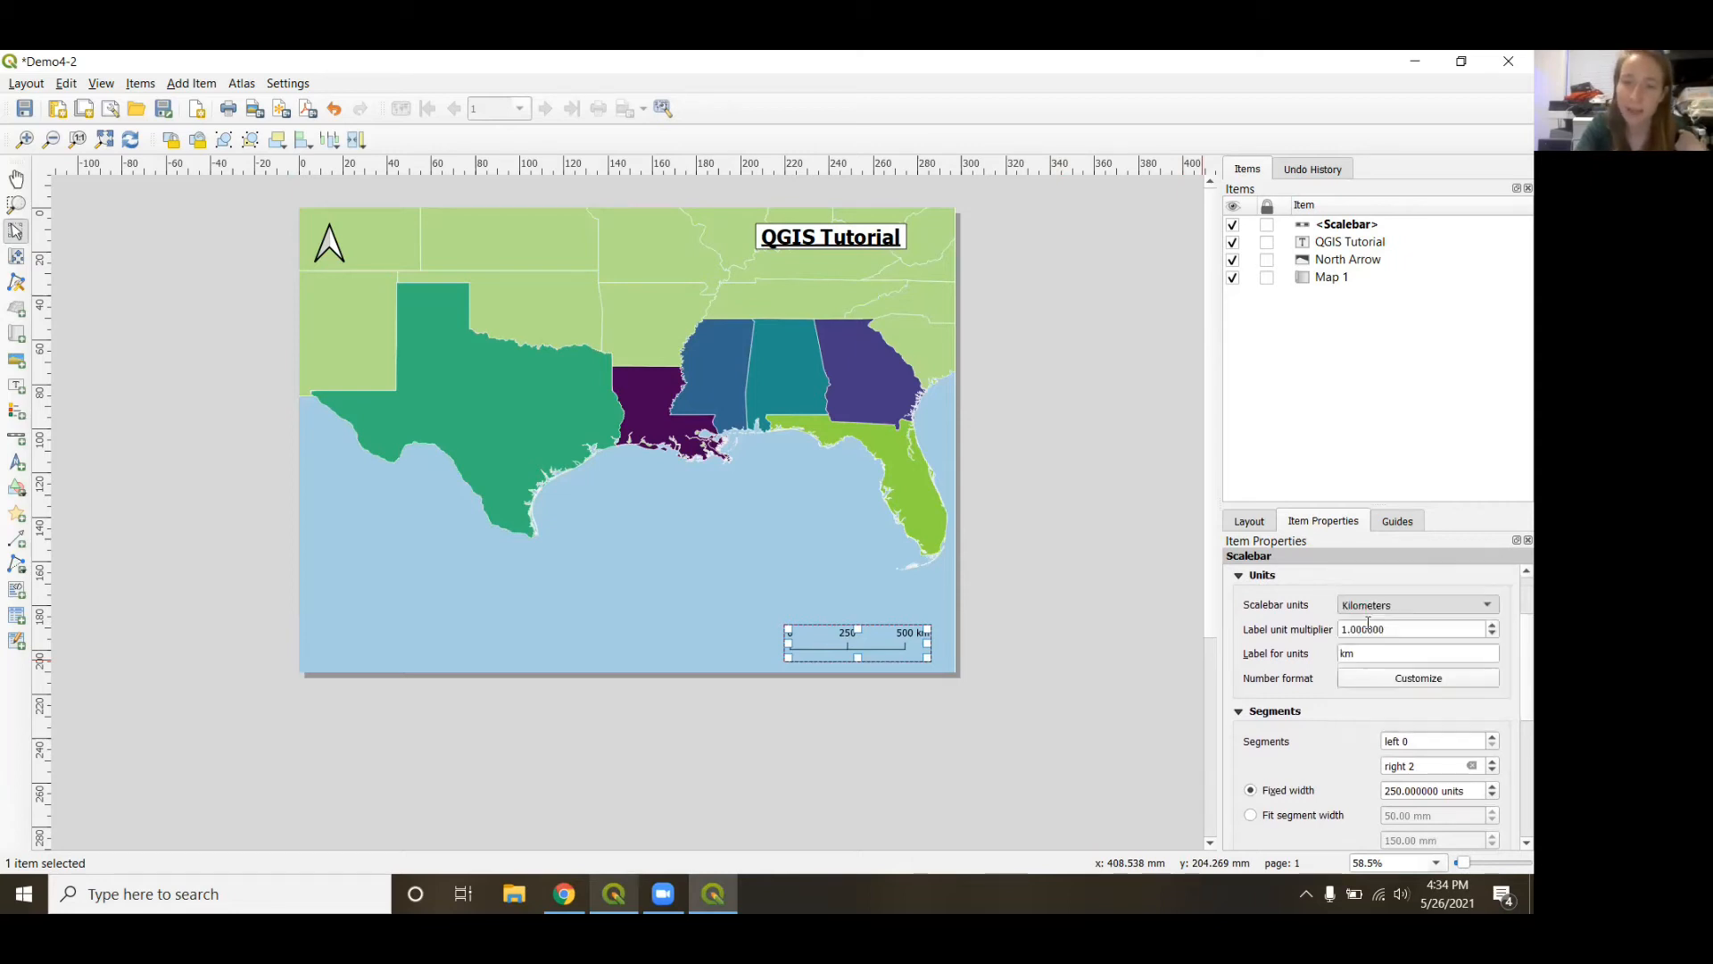
{"action": "left_click", "coordinate": [1009, 655]}
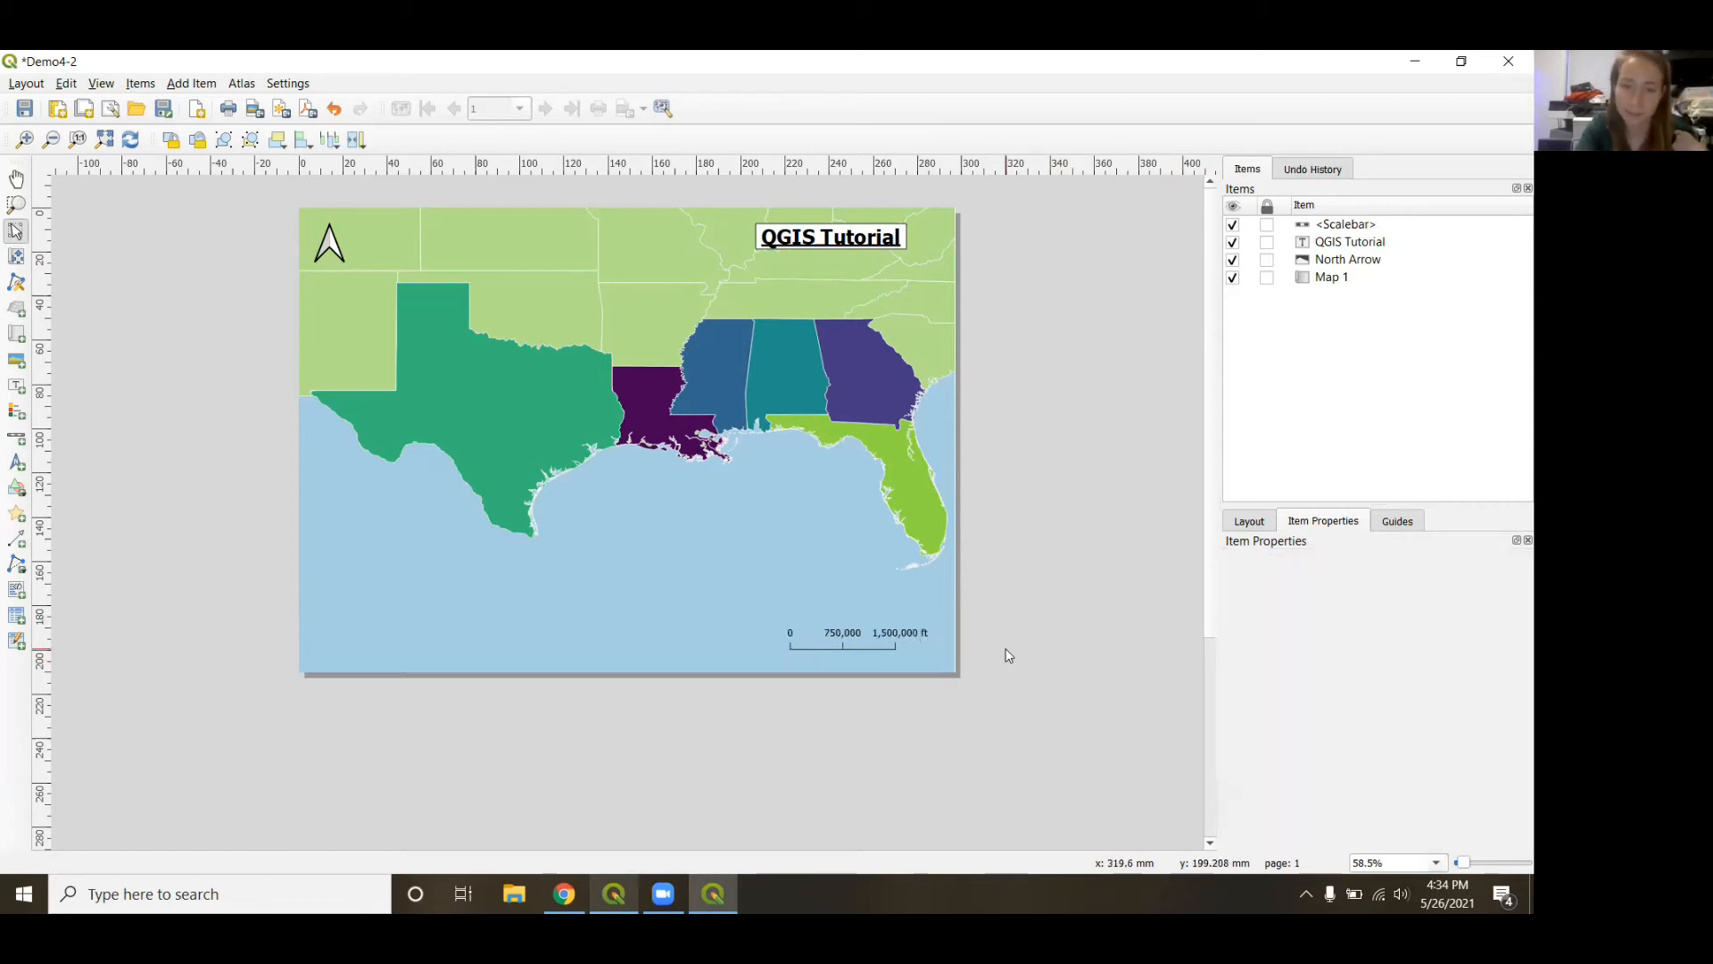
Customize the scalebar's number format, setting its category to Scientific.
{"action": "left_click", "coordinate": [900, 634]}
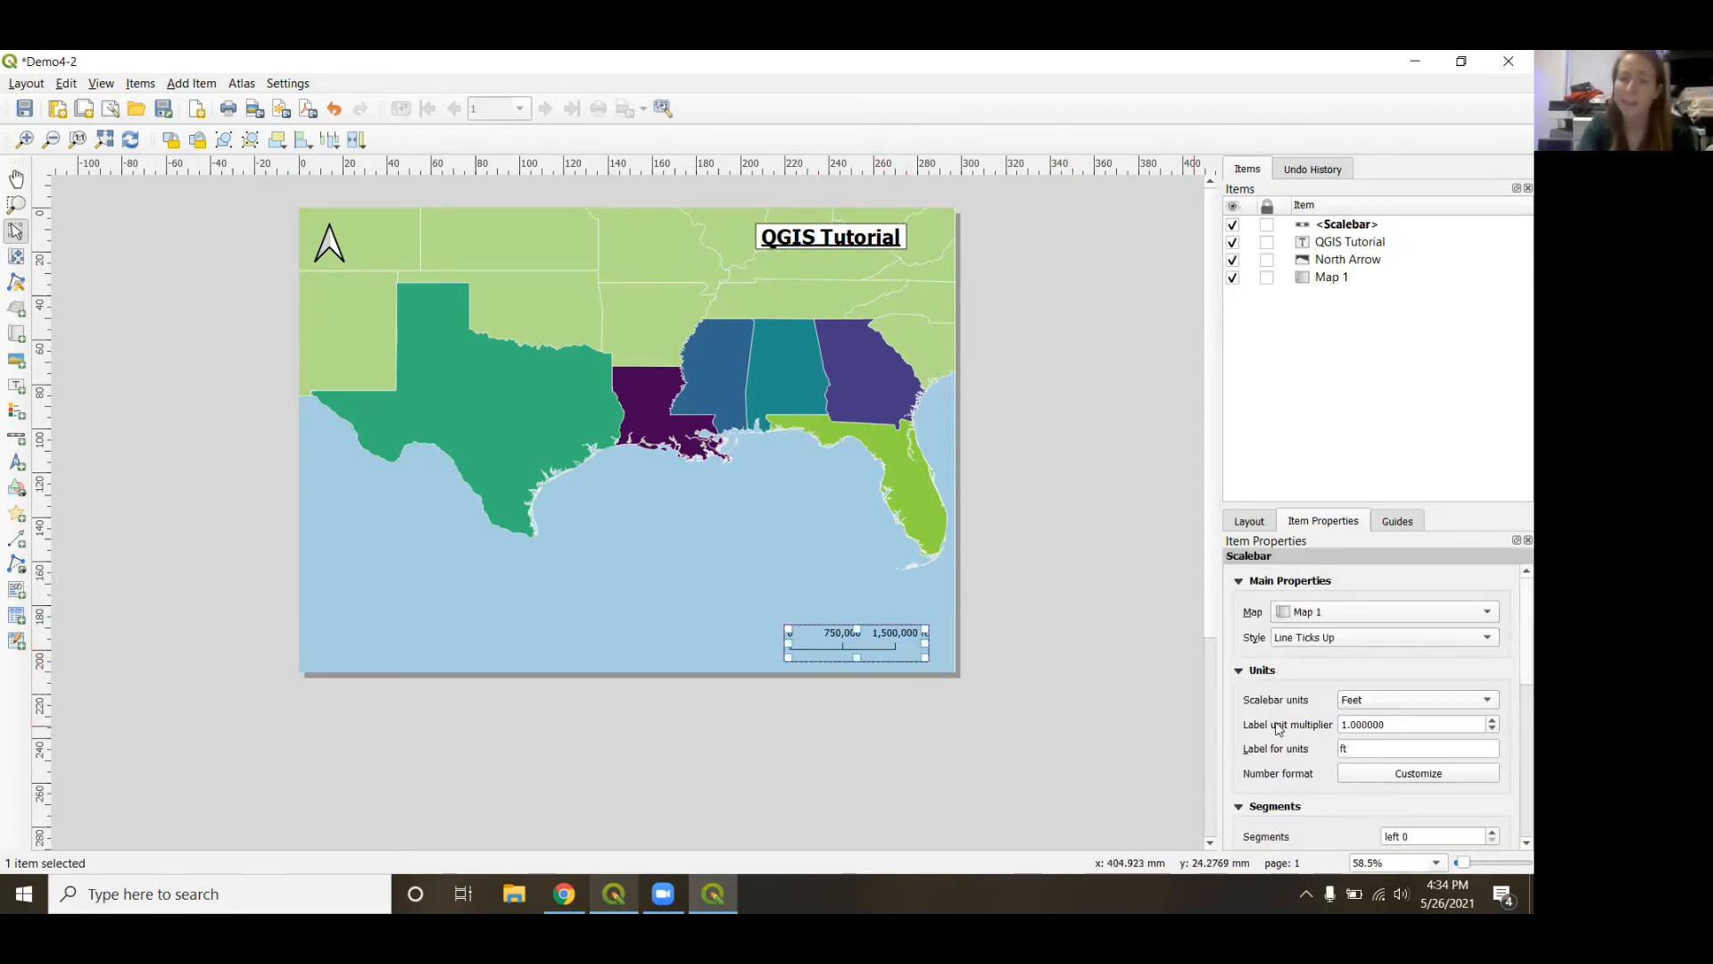
{"action": "scroll", "coordinate": [1278, 729], "scroll_direction": "down", "scroll_amount": 2}
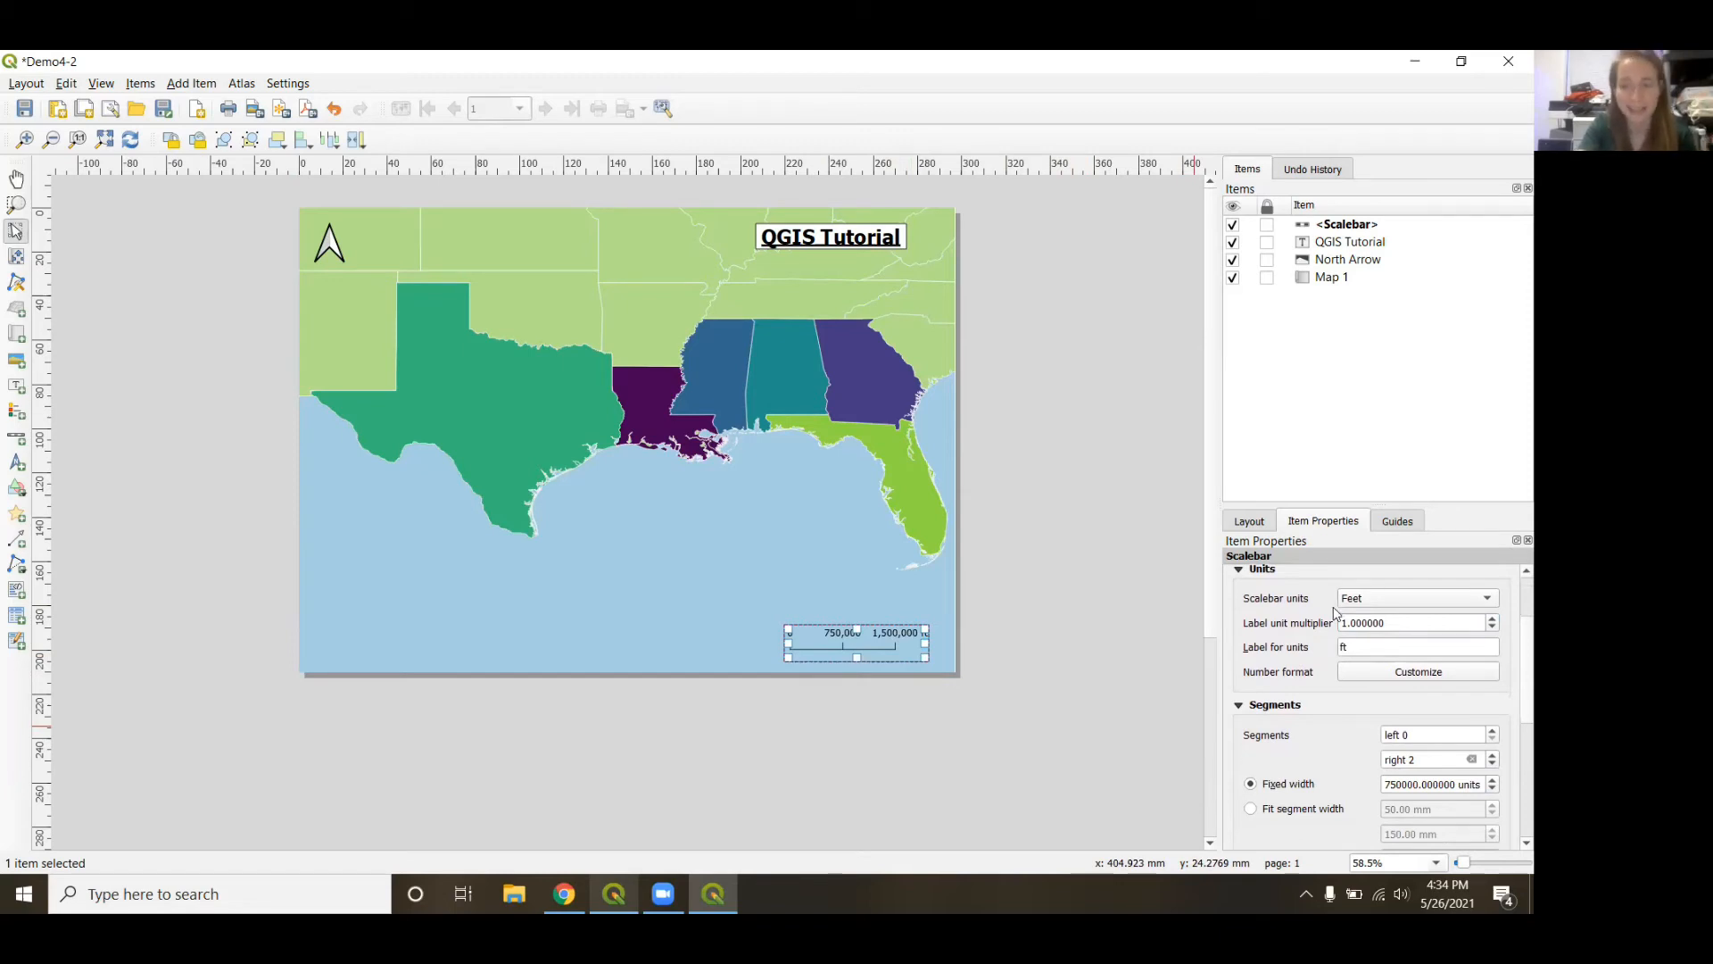
{"action": "left_click", "coordinate": [1385, 679]}
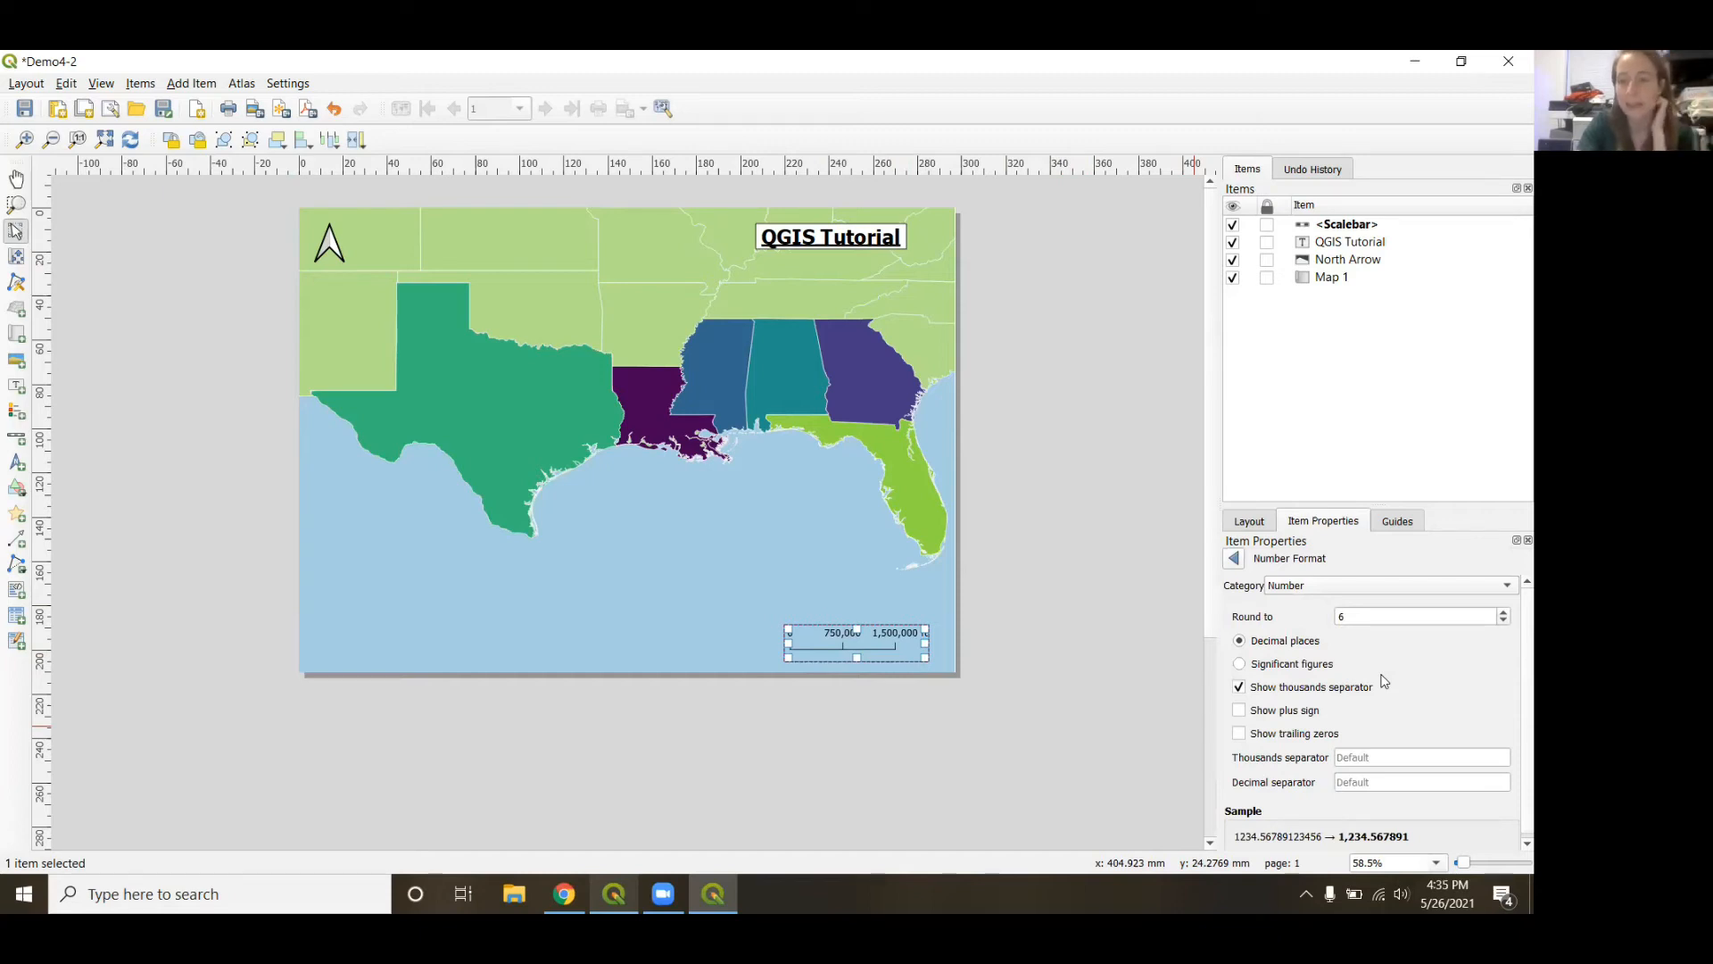
{"action": "left_click", "coordinate": [1332, 586]}
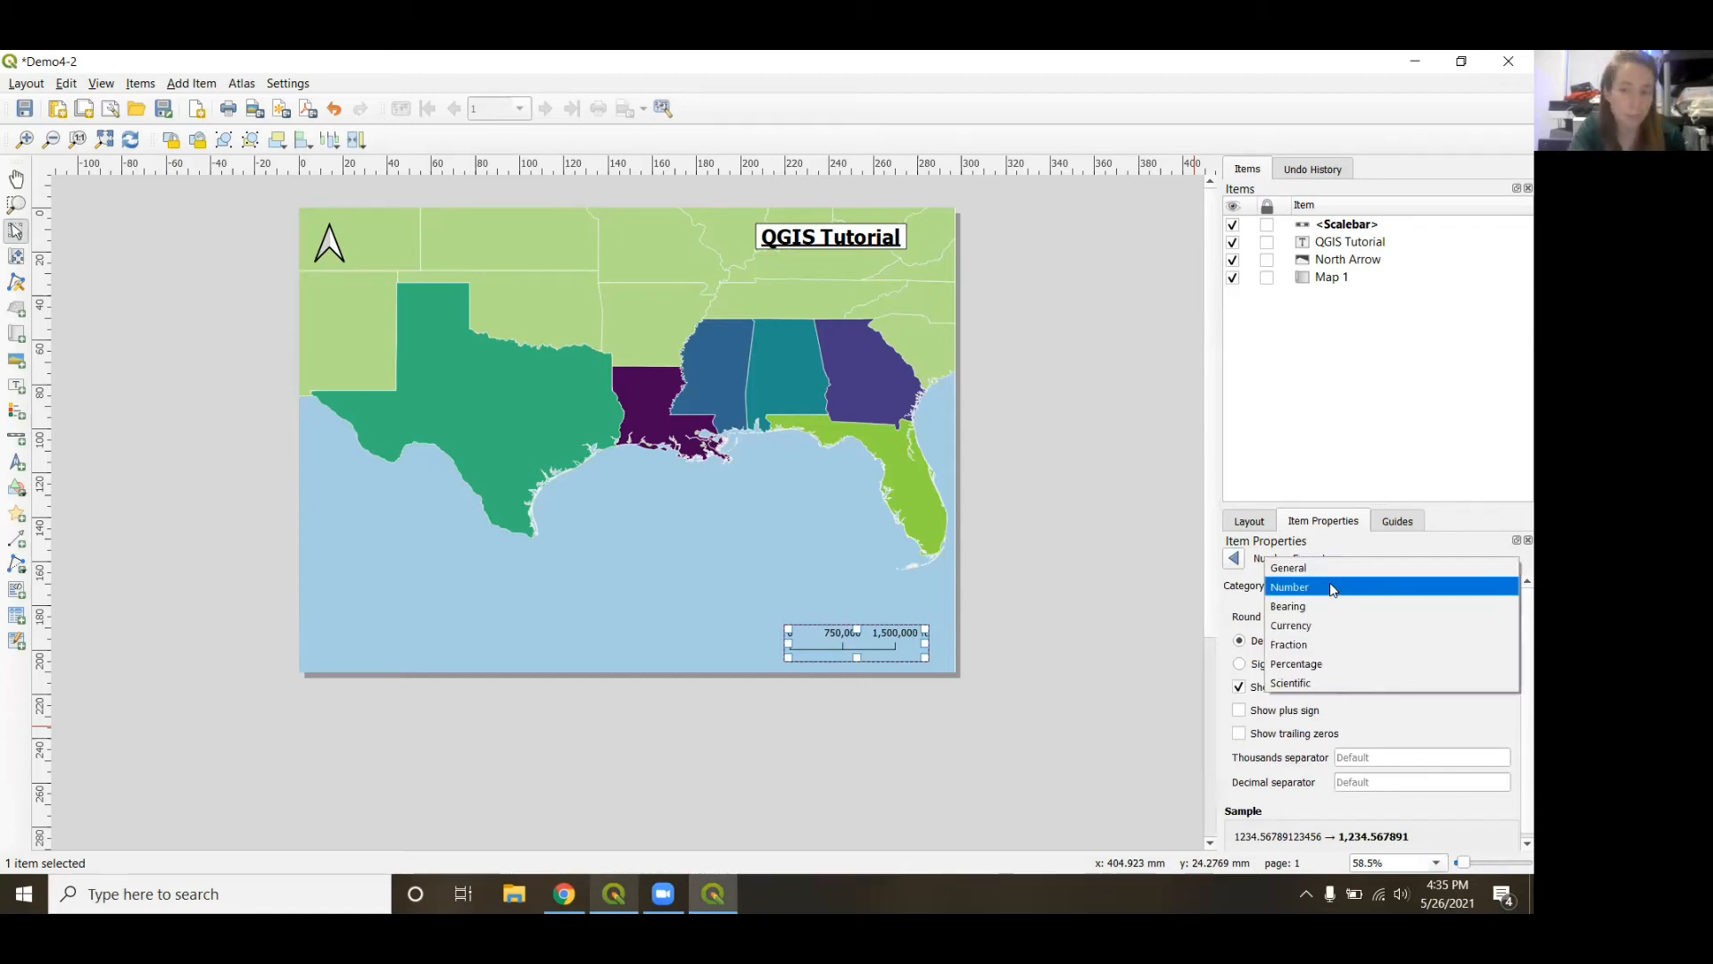
{"action": "left_click", "coordinate": [1331, 682]}
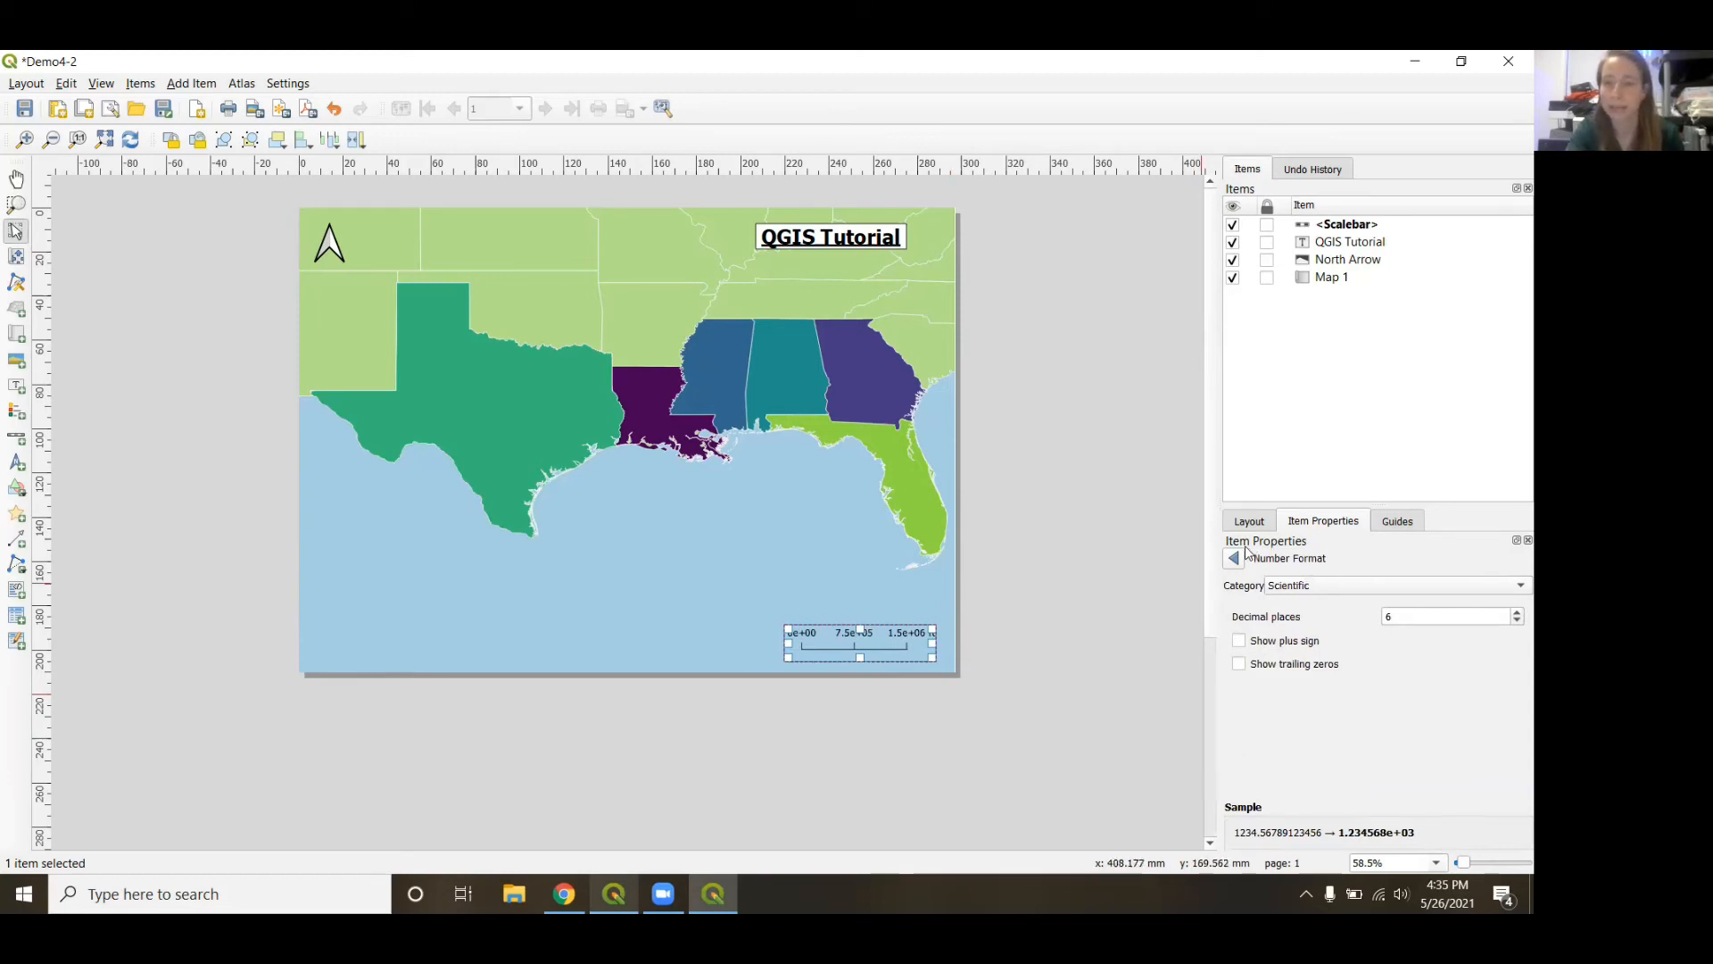
{"action": "left_click", "coordinate": [1154, 625]}
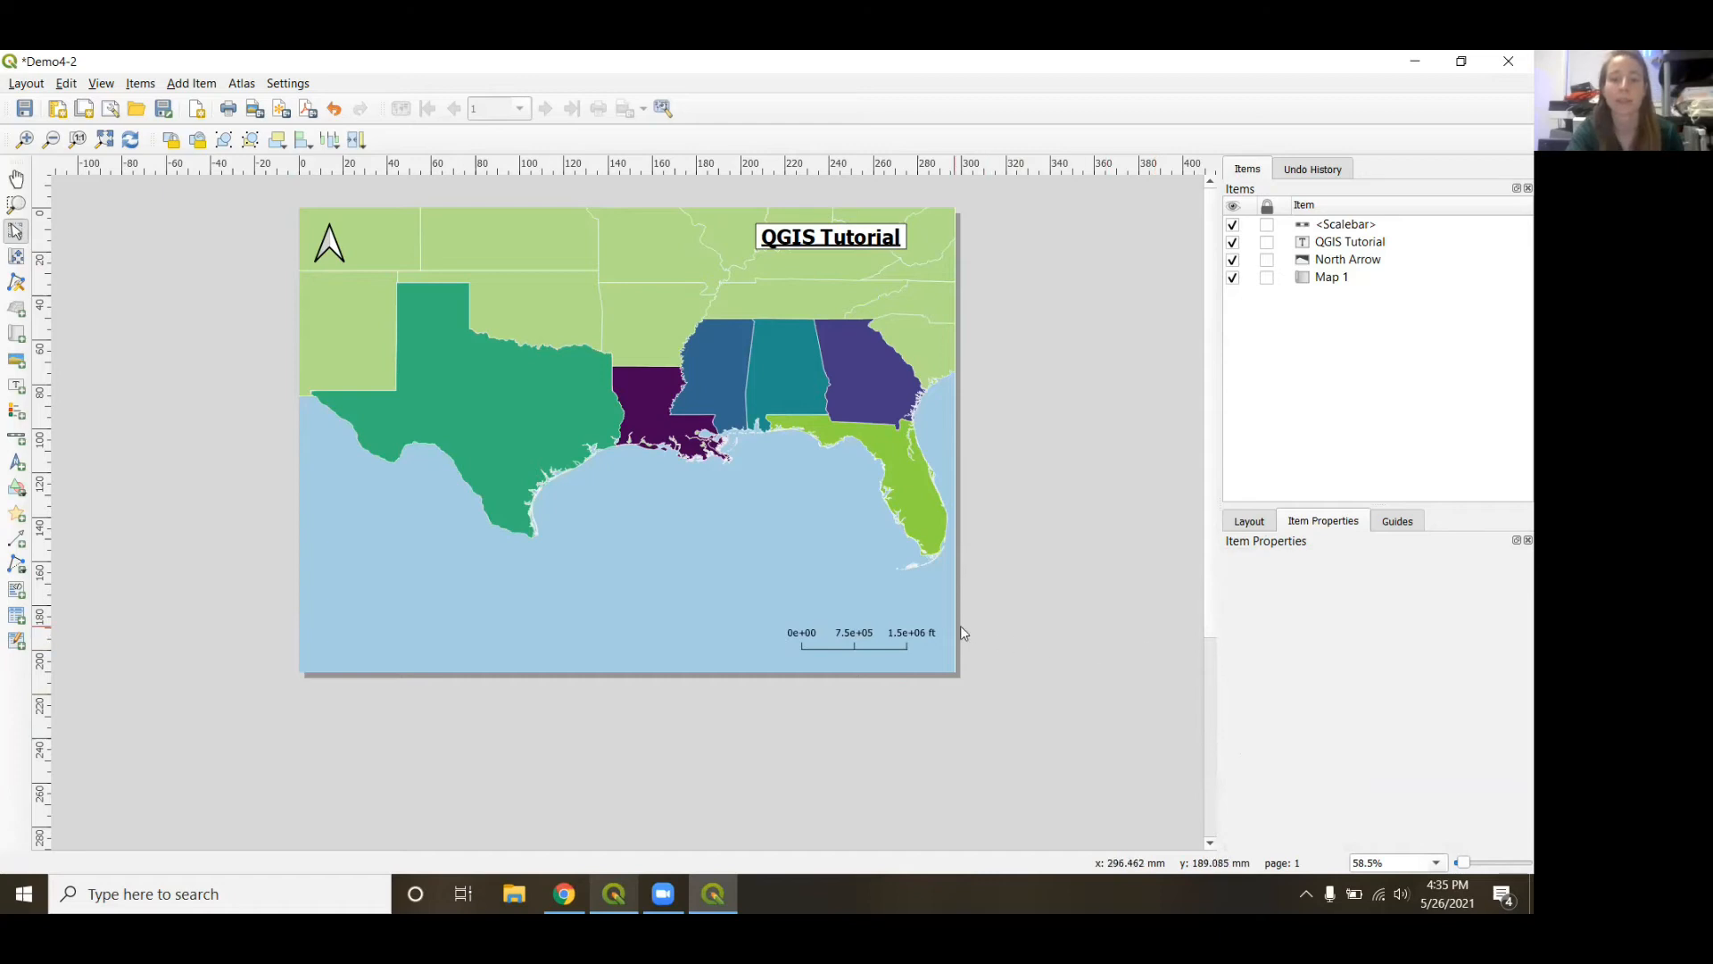
Set the scalebar's right segments to 3 and move the scalebar back inside the map's lower-right corner.
{"action": "left_click", "coordinate": [912, 649]}
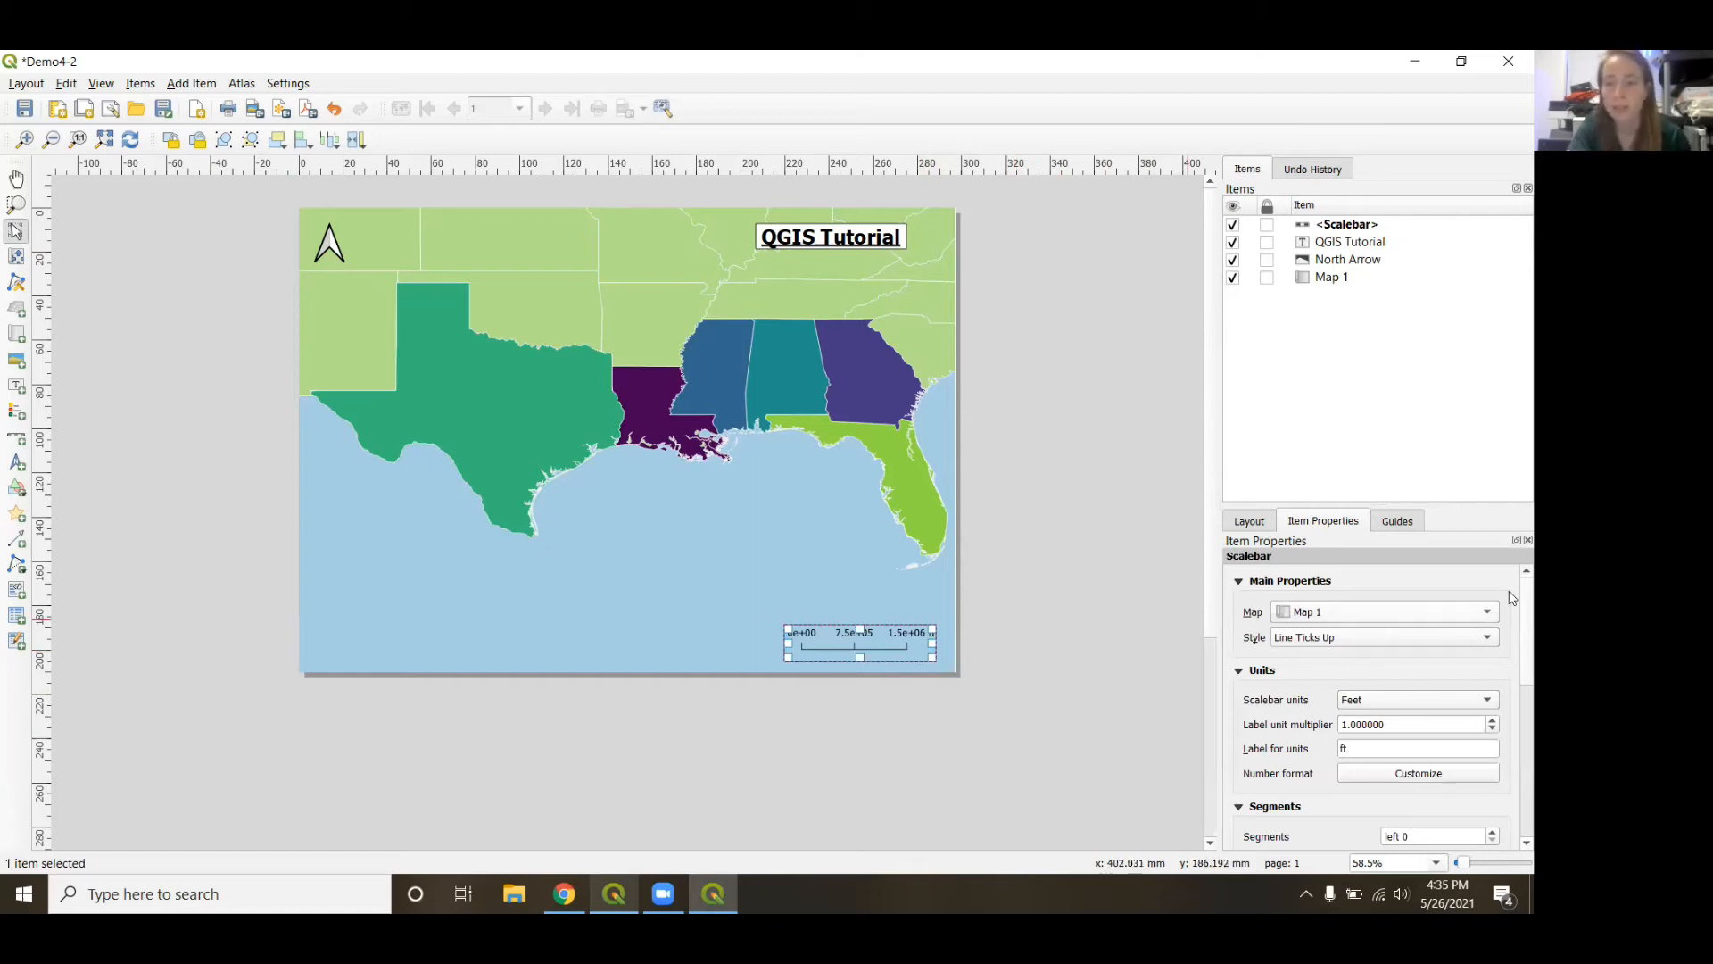
{"action": "scroll", "coordinate": [1512, 633], "scroll_direction": "down", "scroll_amount": 3}
{"action": "scroll", "coordinate": [1512, 642], "scroll_direction": "down", "scroll_amount": 3}
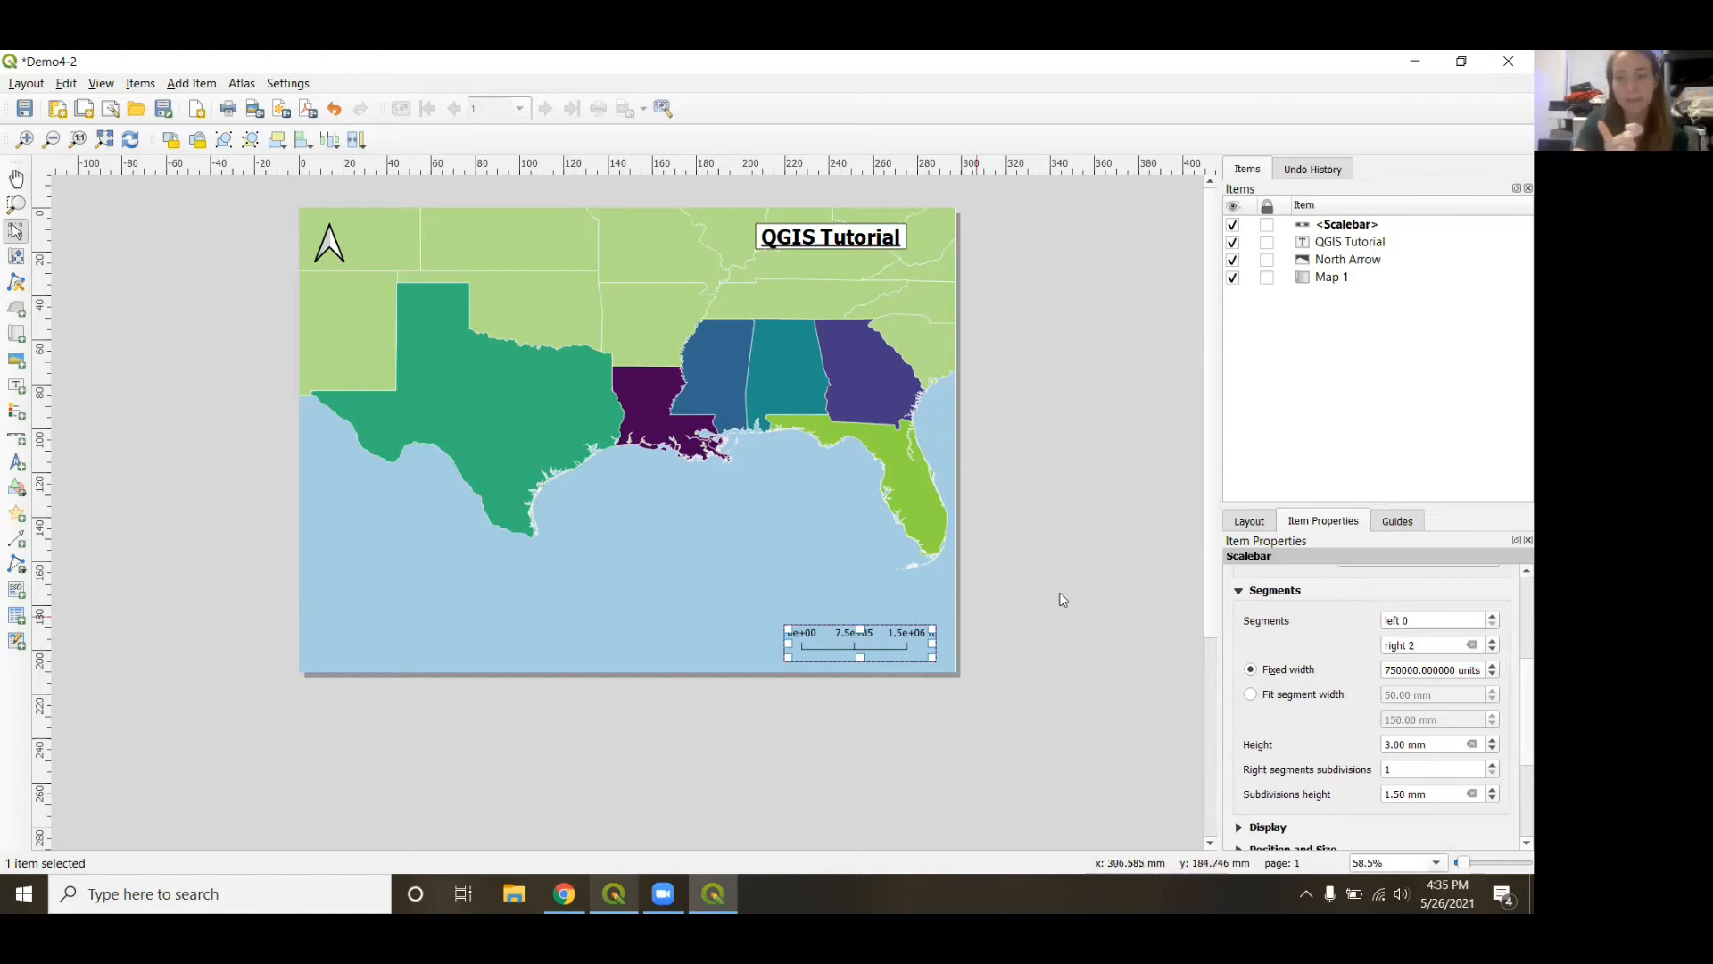
{"action": "left_click", "coordinate": [1493, 641]}
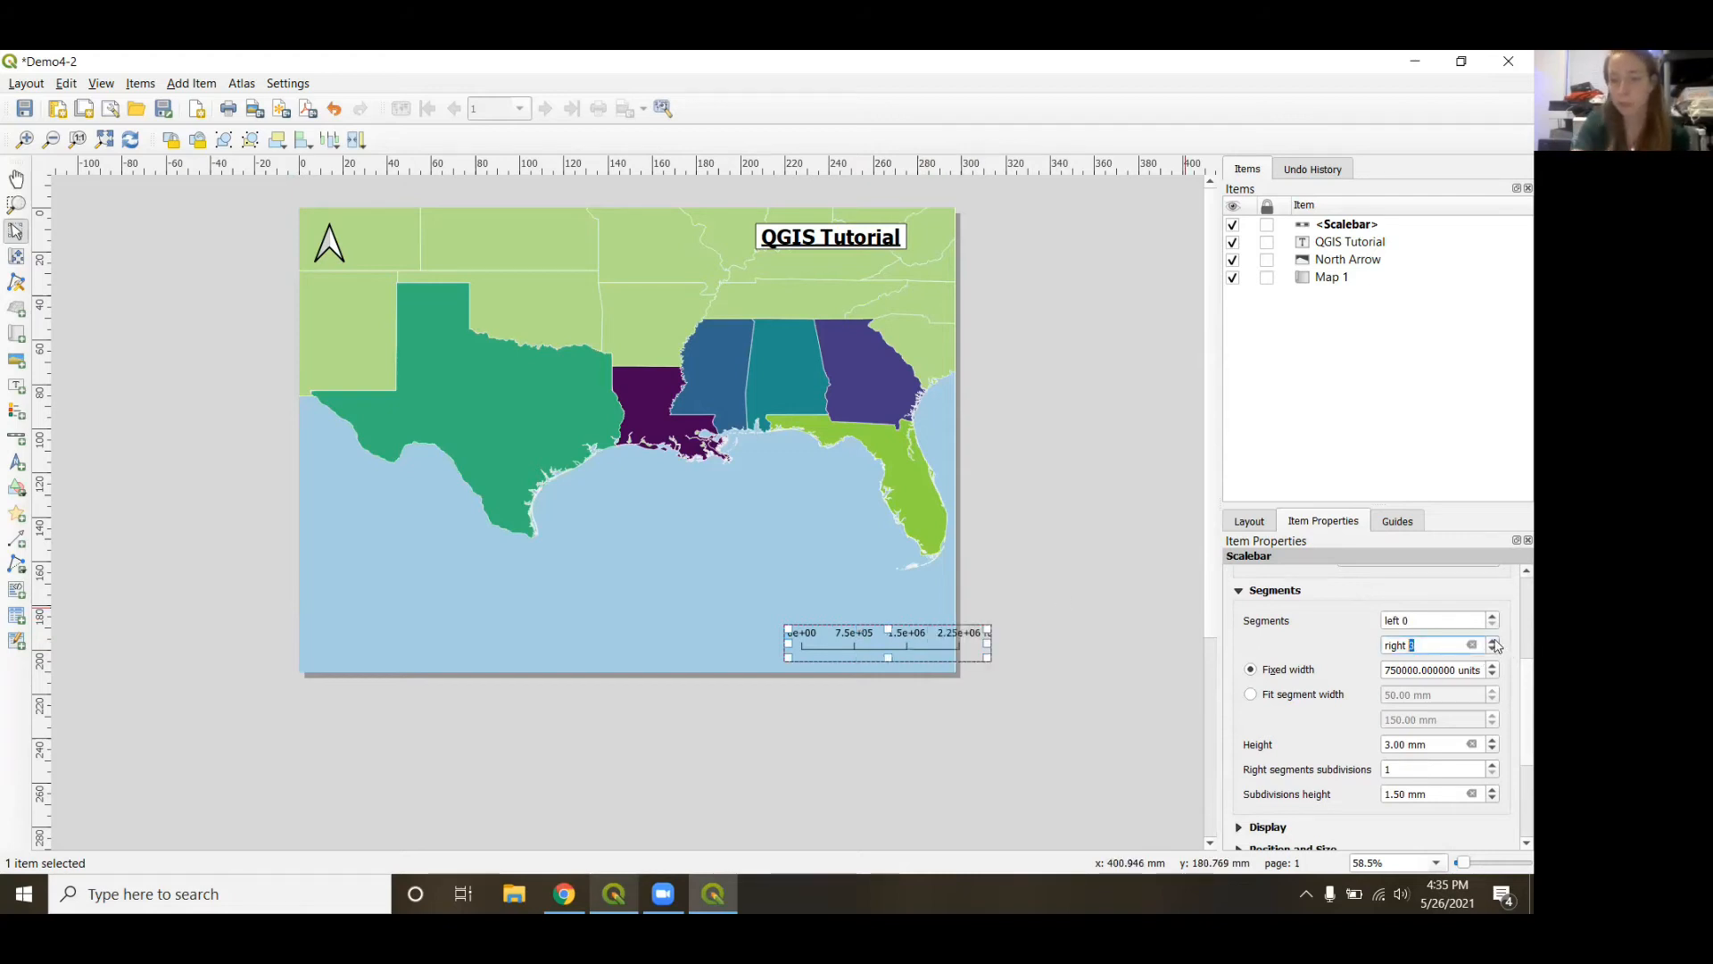
{"action": "mouse_move", "coordinate": [914, 643]}
{"action": "left_mouse_down"}
{"action": "mouse_move", "coordinate": [886, 643]}
{"action": "mouse_move", "coordinate": [908, 648]}
{"action": "left_mouse_up"}
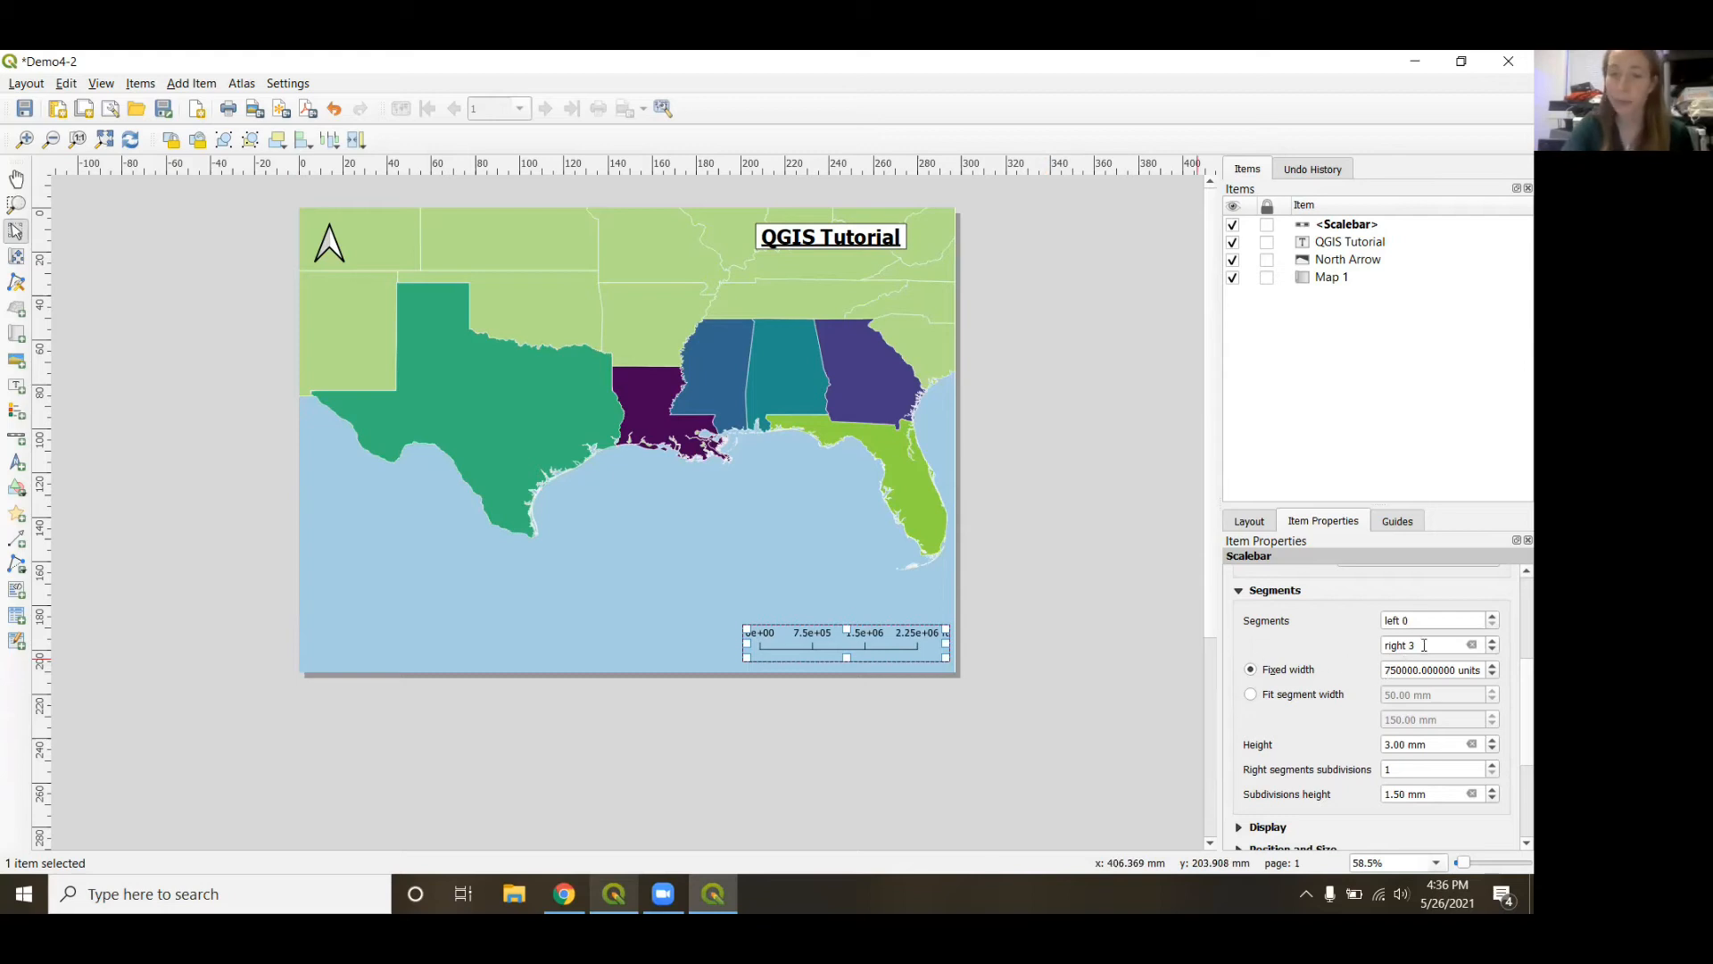
Turn on the scalebar's frame and background, and trim the lower edge of its box.
{"action": "scroll", "coordinate": [1513, 620], "scroll_direction": "up", "scroll_amount": 5}
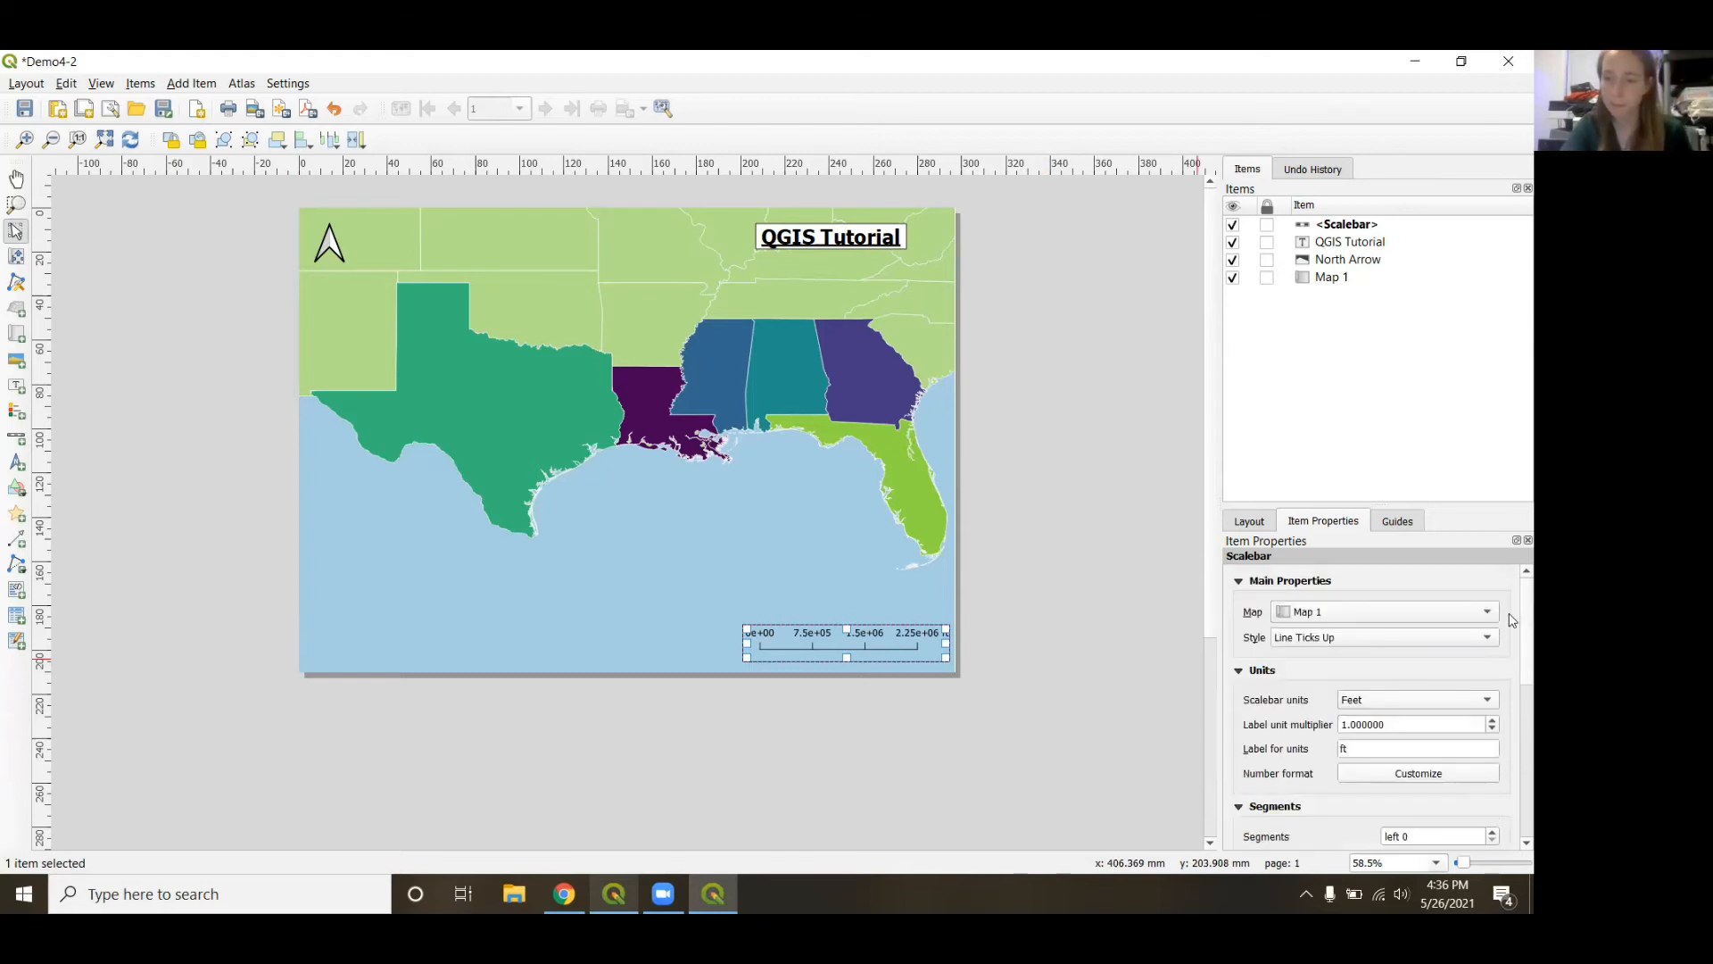
{"action": "scroll", "coordinate": [1512, 660], "scroll_direction": "down", "scroll_amount": 5}
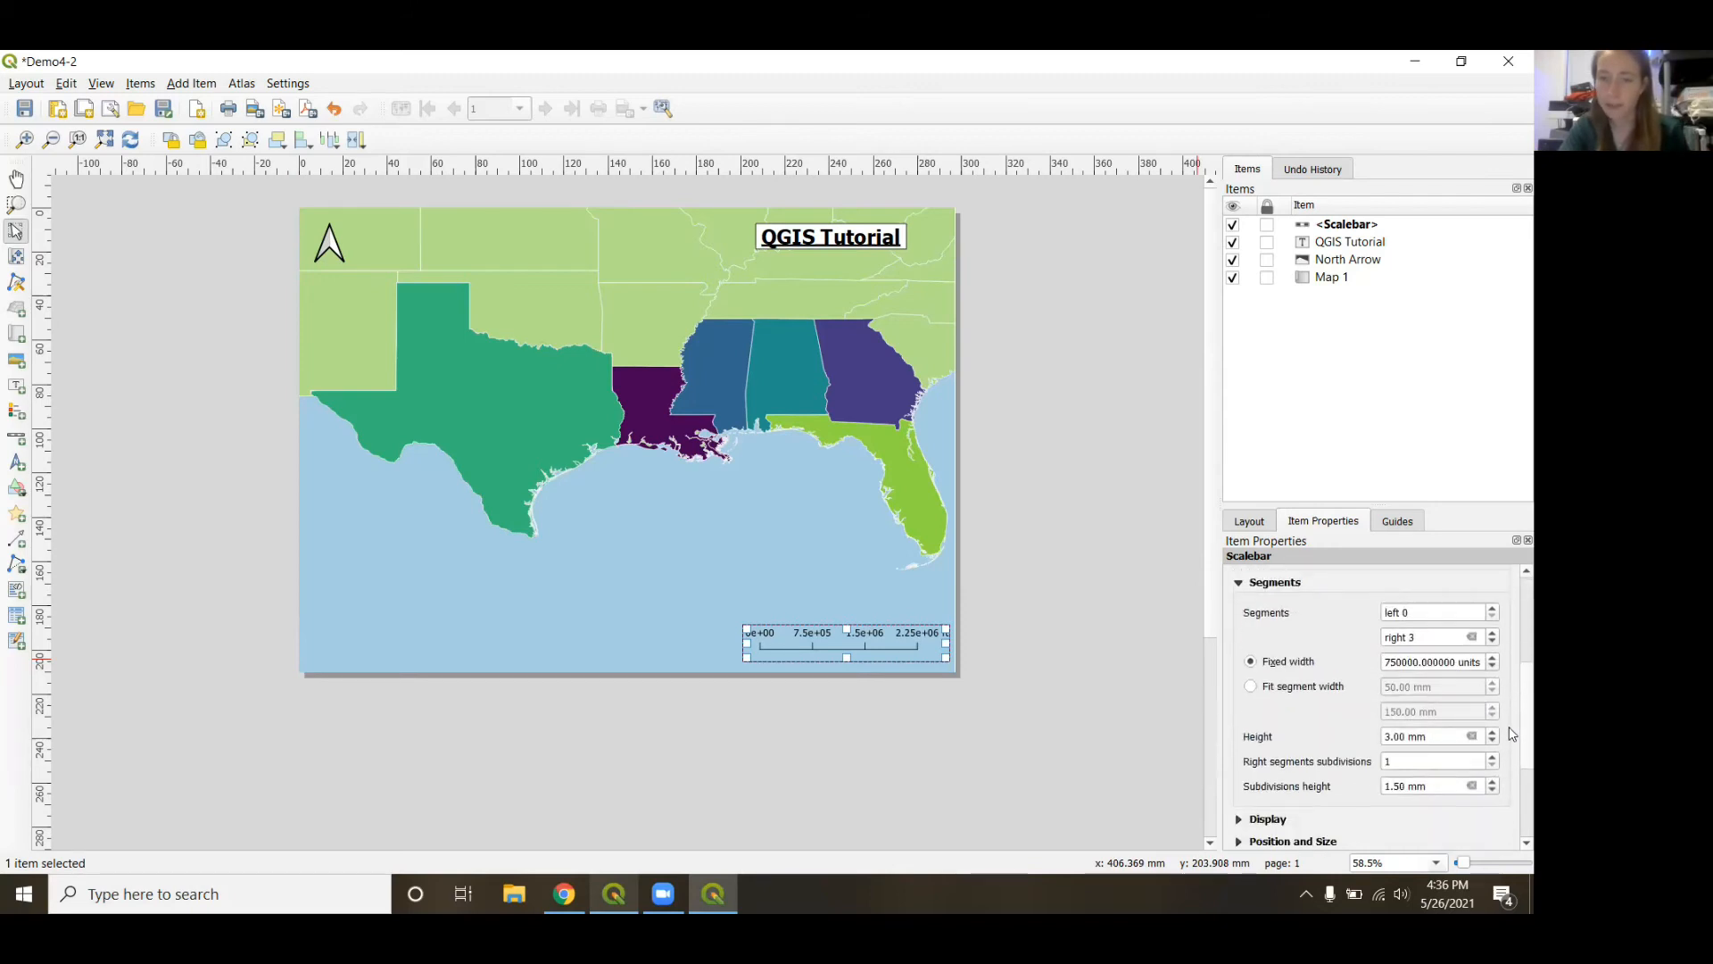
{"action": "scroll", "coordinate": [1511, 758], "scroll_direction": "down", "scroll_amount": 4}
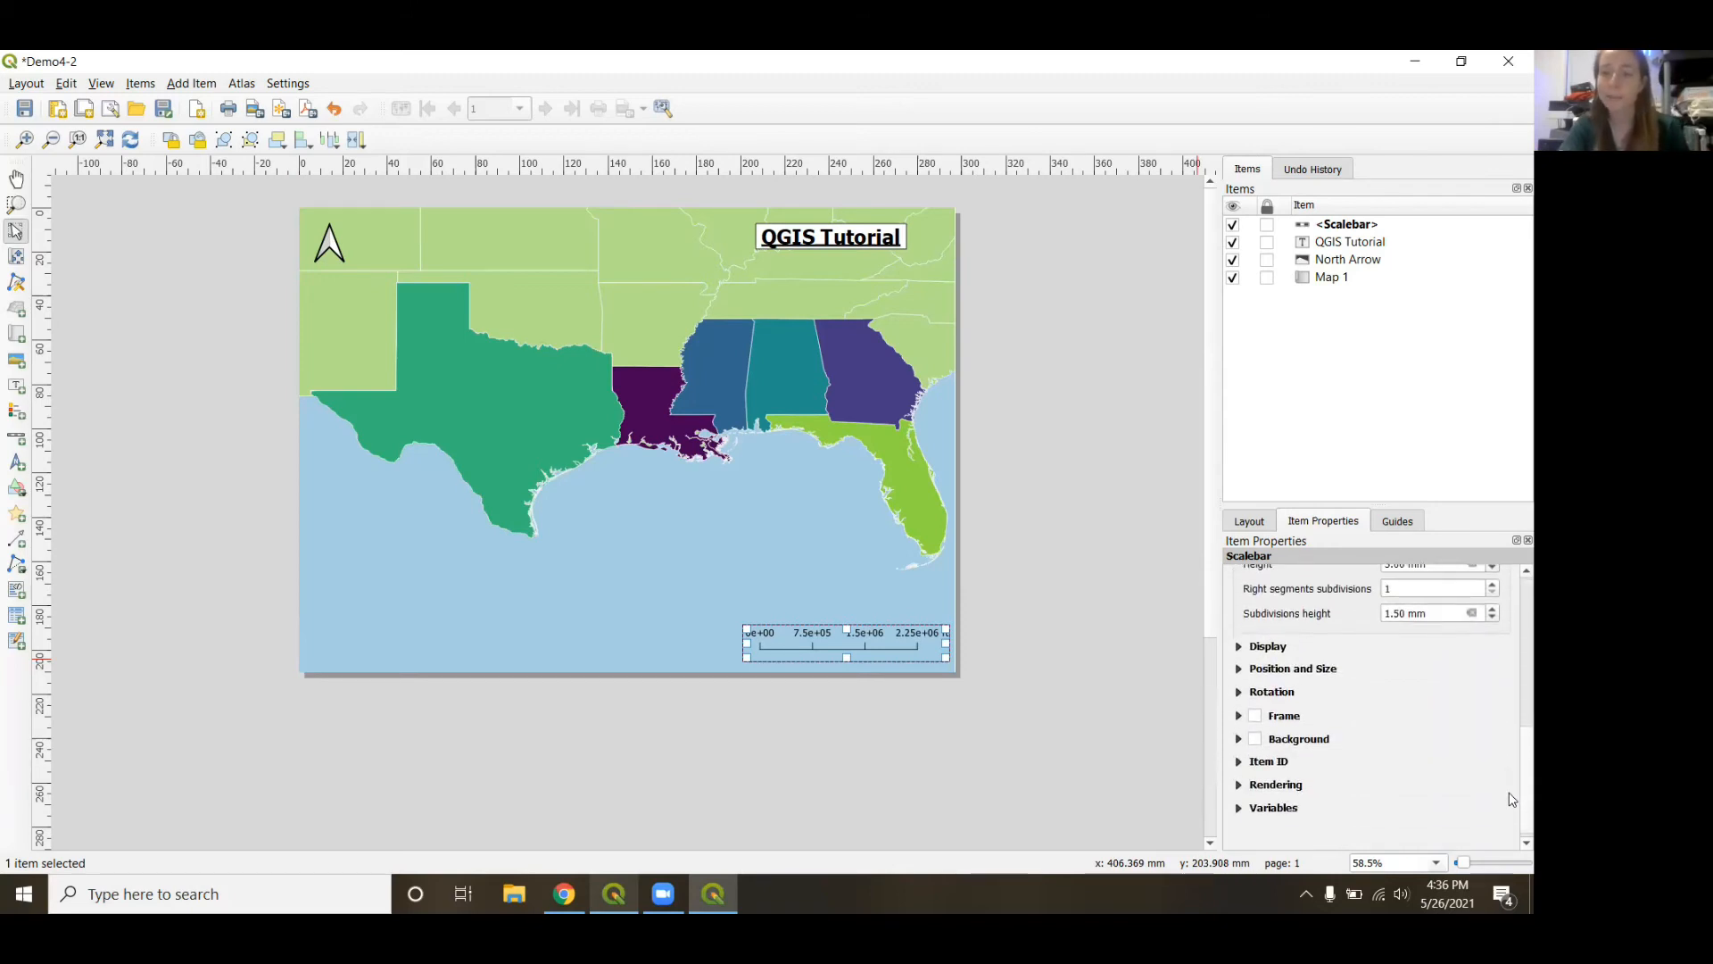
{"action": "left_click", "coordinate": [1255, 716]}
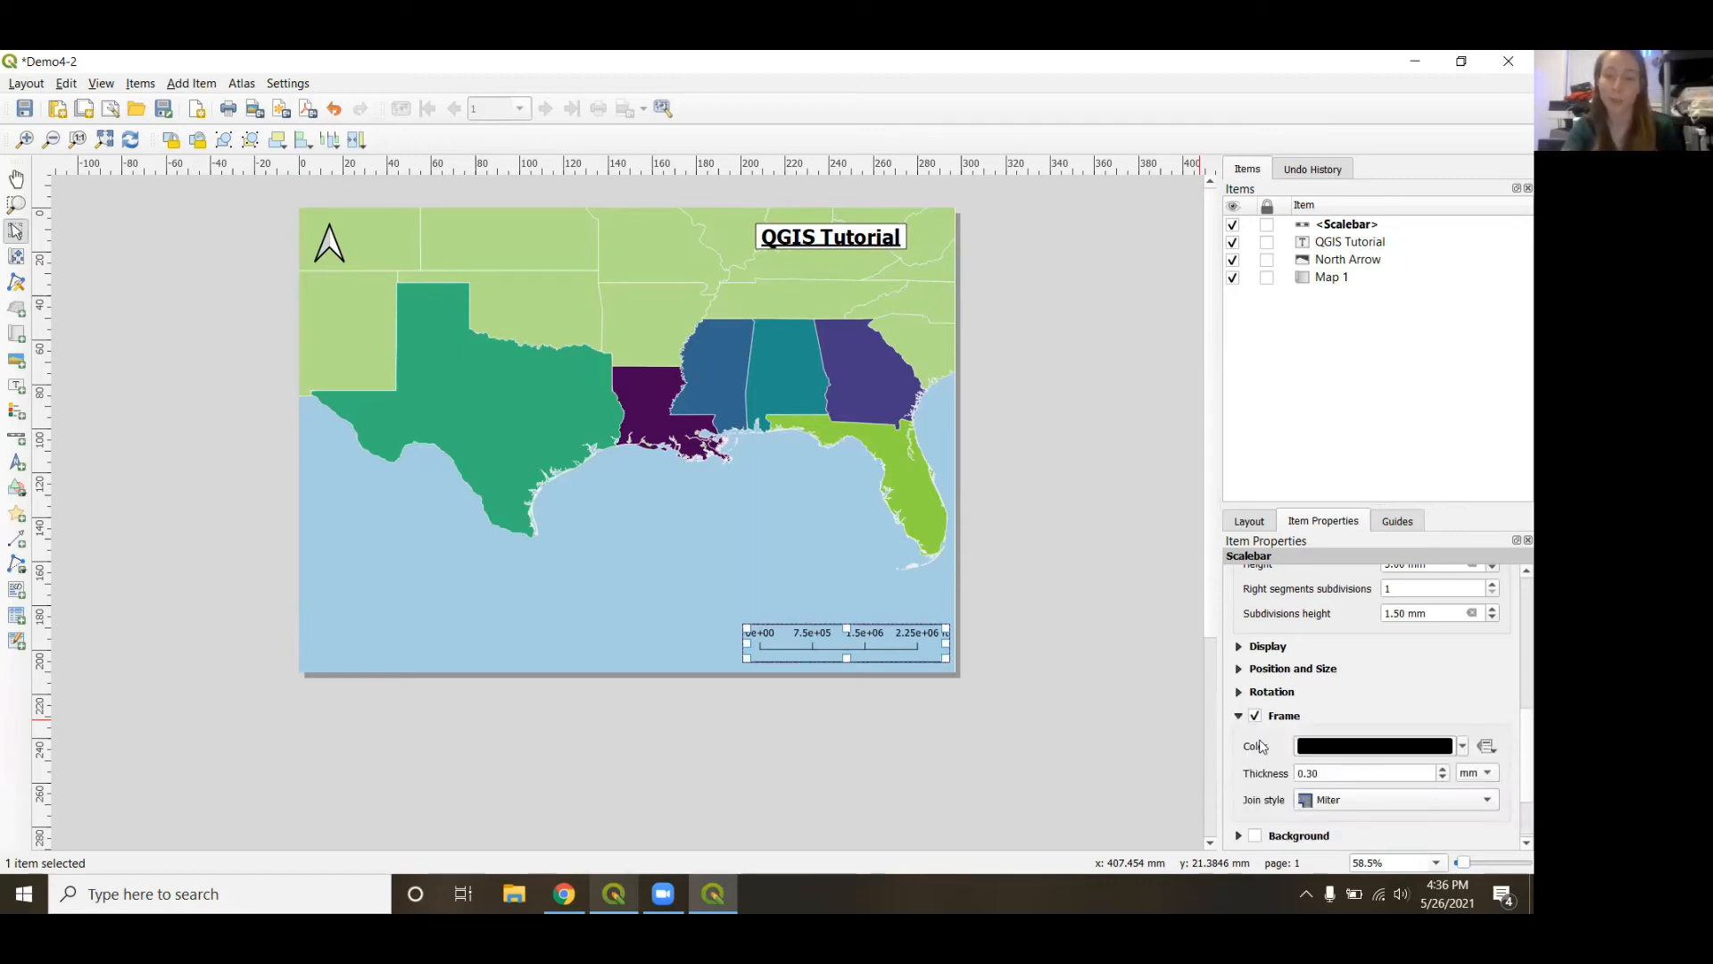
{"action": "scroll", "coordinate": [1261, 746], "scroll_direction": "down", "scroll_amount": 2}
{"action": "left_click", "coordinate": [1257, 732]}
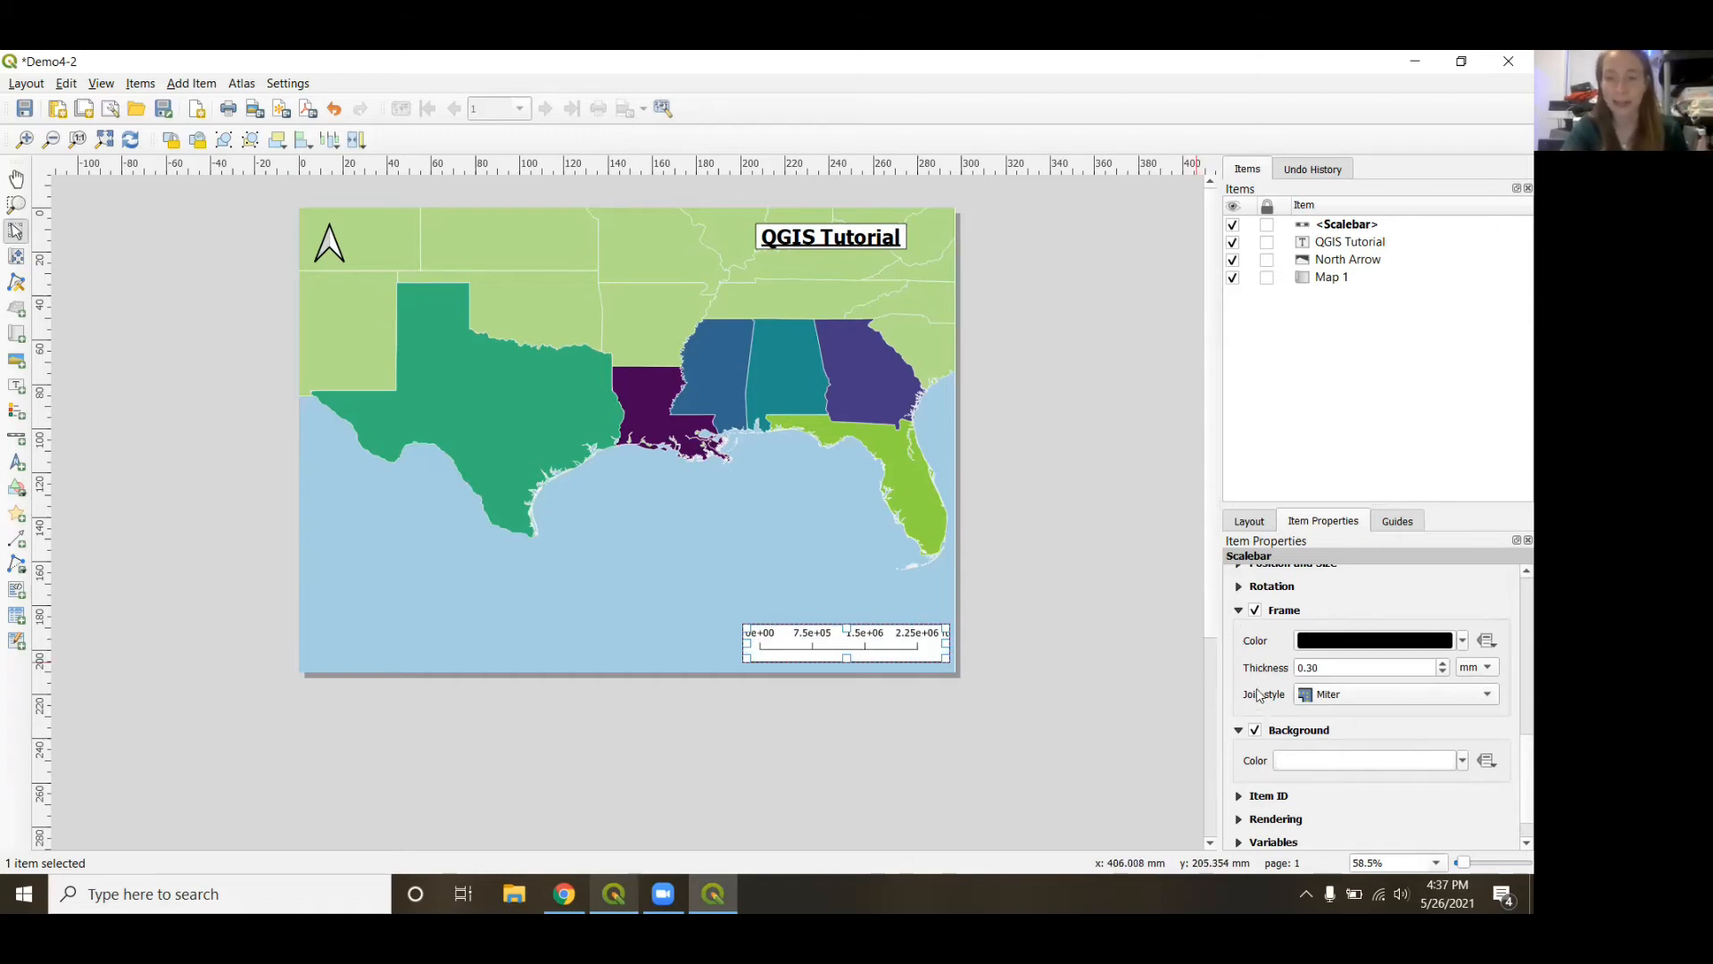
{"action": "left_click_drag", "start_coordinate": [846, 658], "coordinate": [846, 658]}
{"action": "left_click", "coordinate": [1003, 648]}
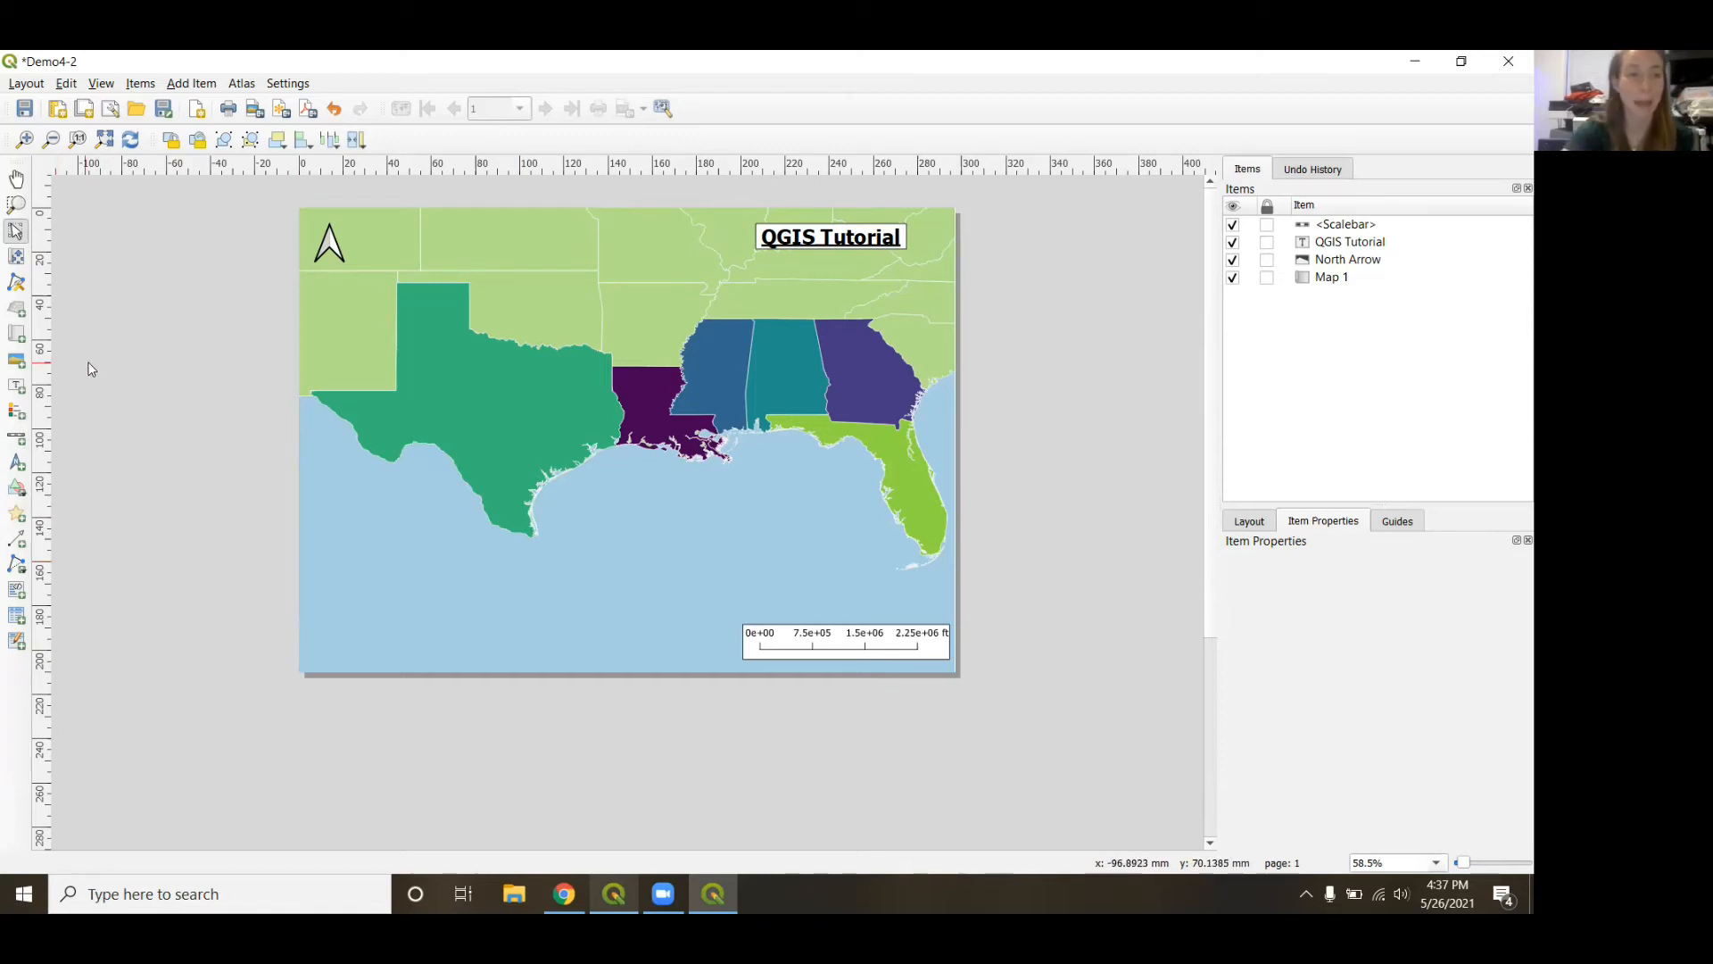
Add a legend to the layout with the default size, place it in the map's lower-left corner and widen its box.
{"action": "left_click", "coordinate": [19, 420]}
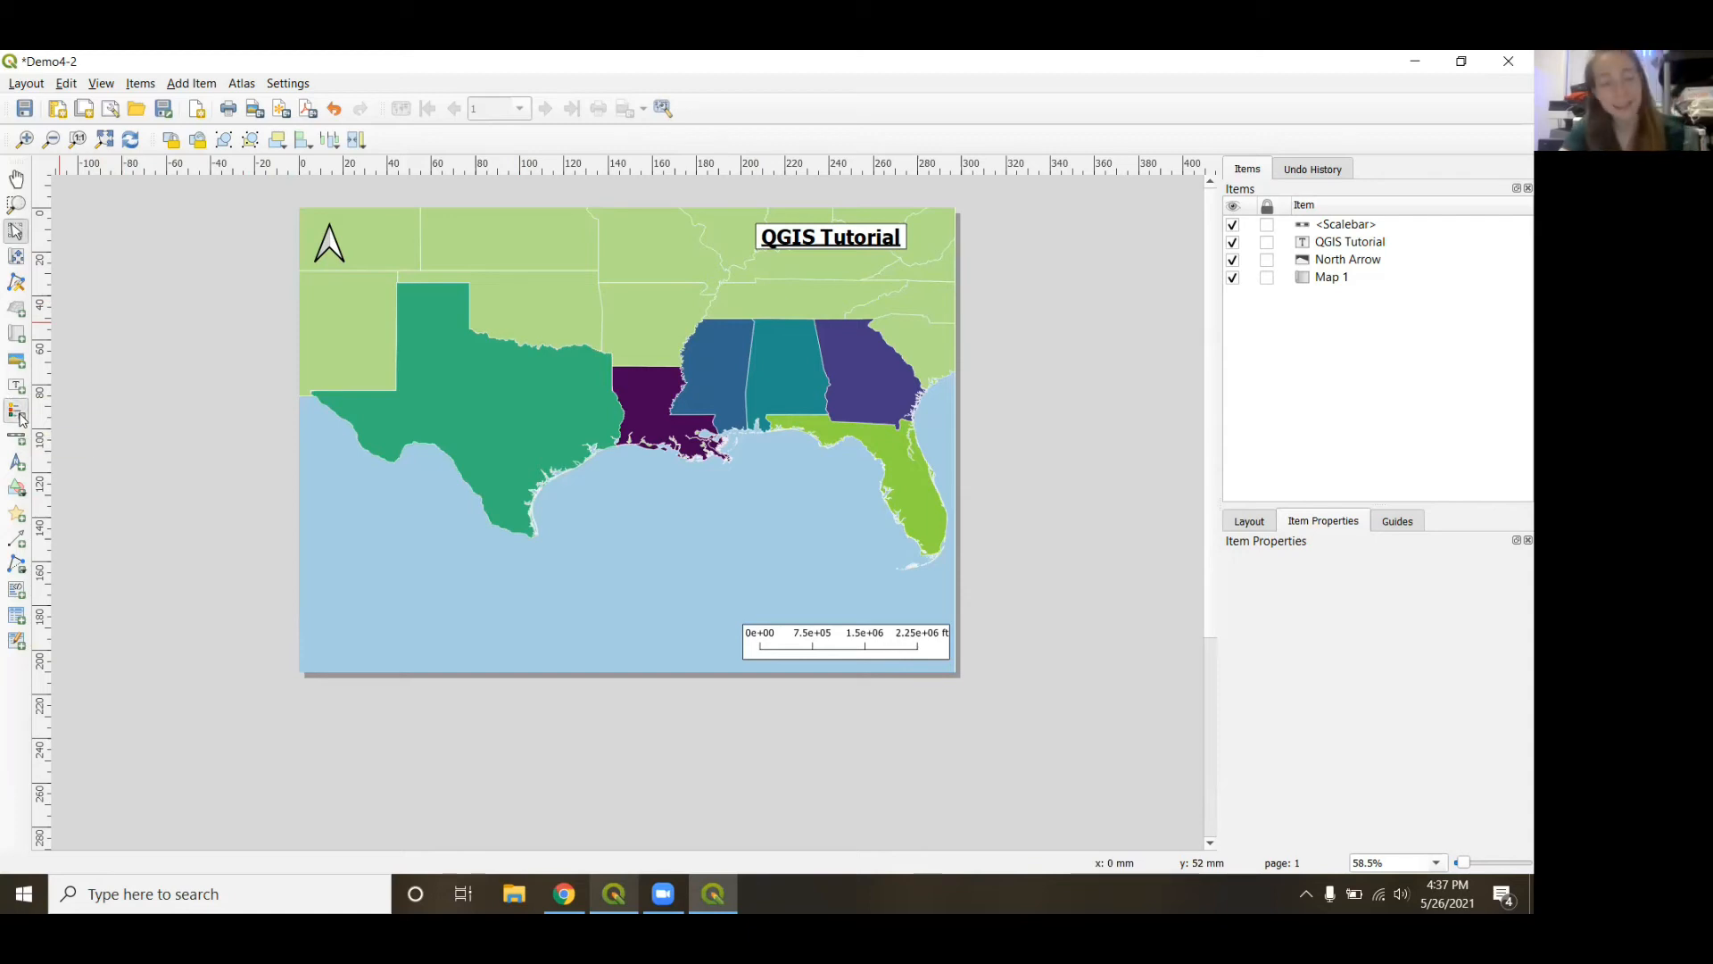
{"action": "left_click", "coordinate": [356, 571]}
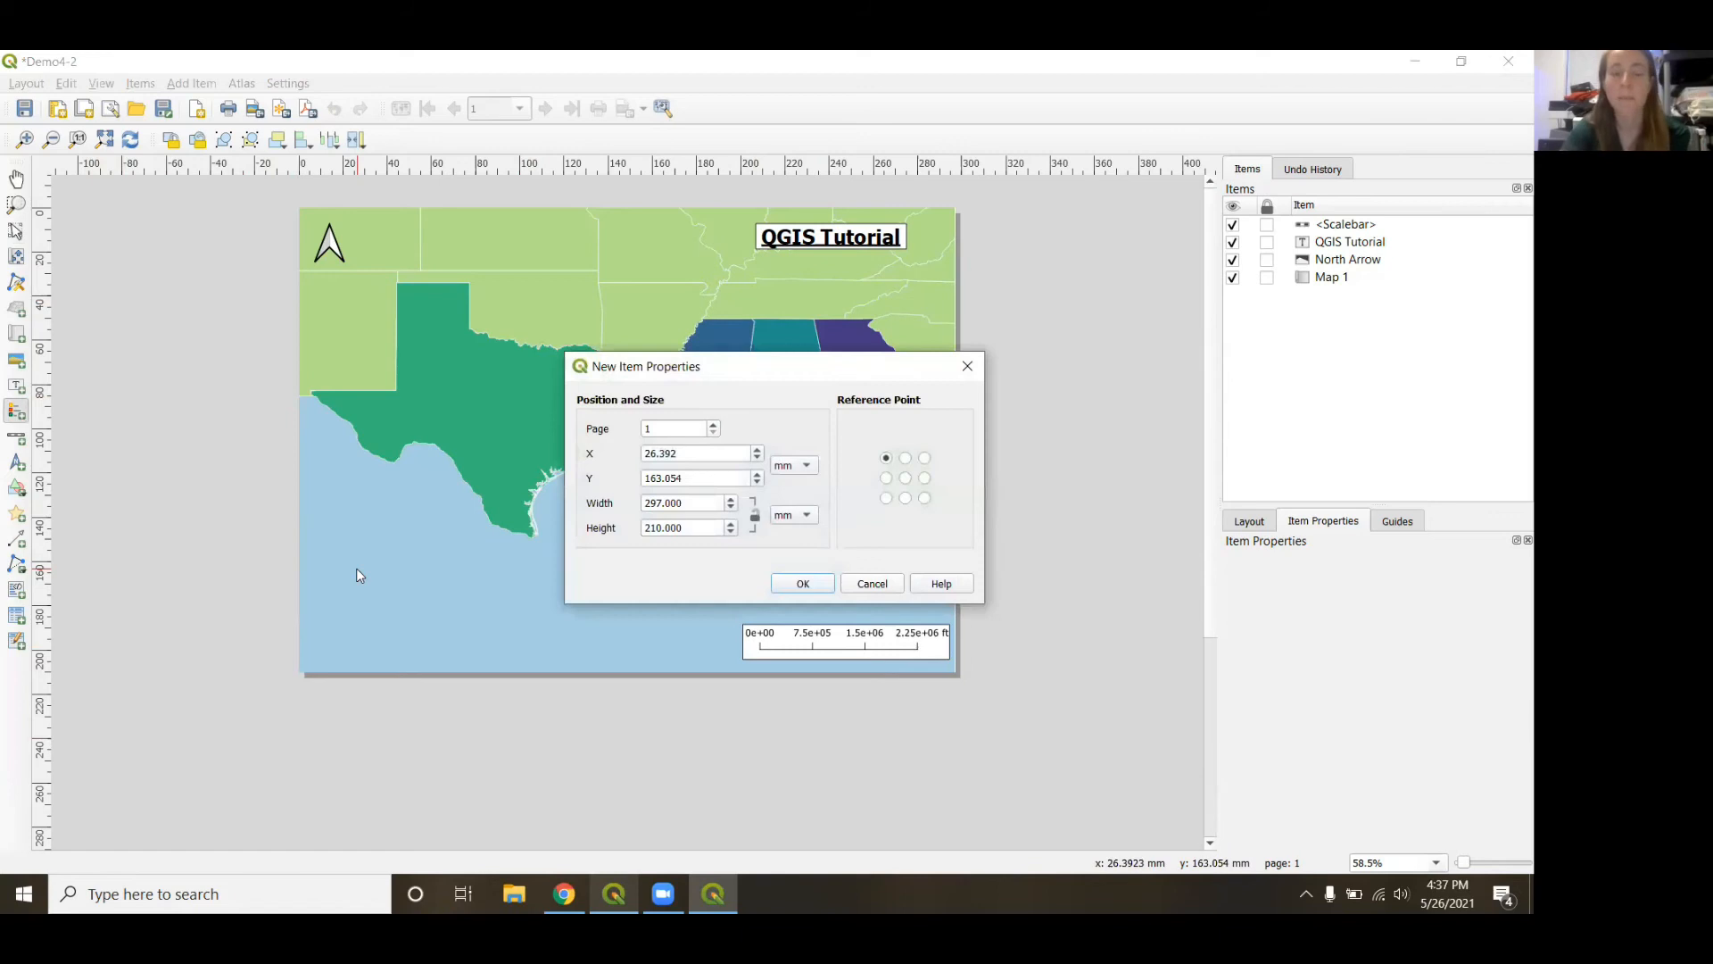
{"action": "left_click", "coordinate": [803, 583]}
{"action": "left_click_drag", "start_coordinate": [363, 627], "coordinate": [320, 567]}
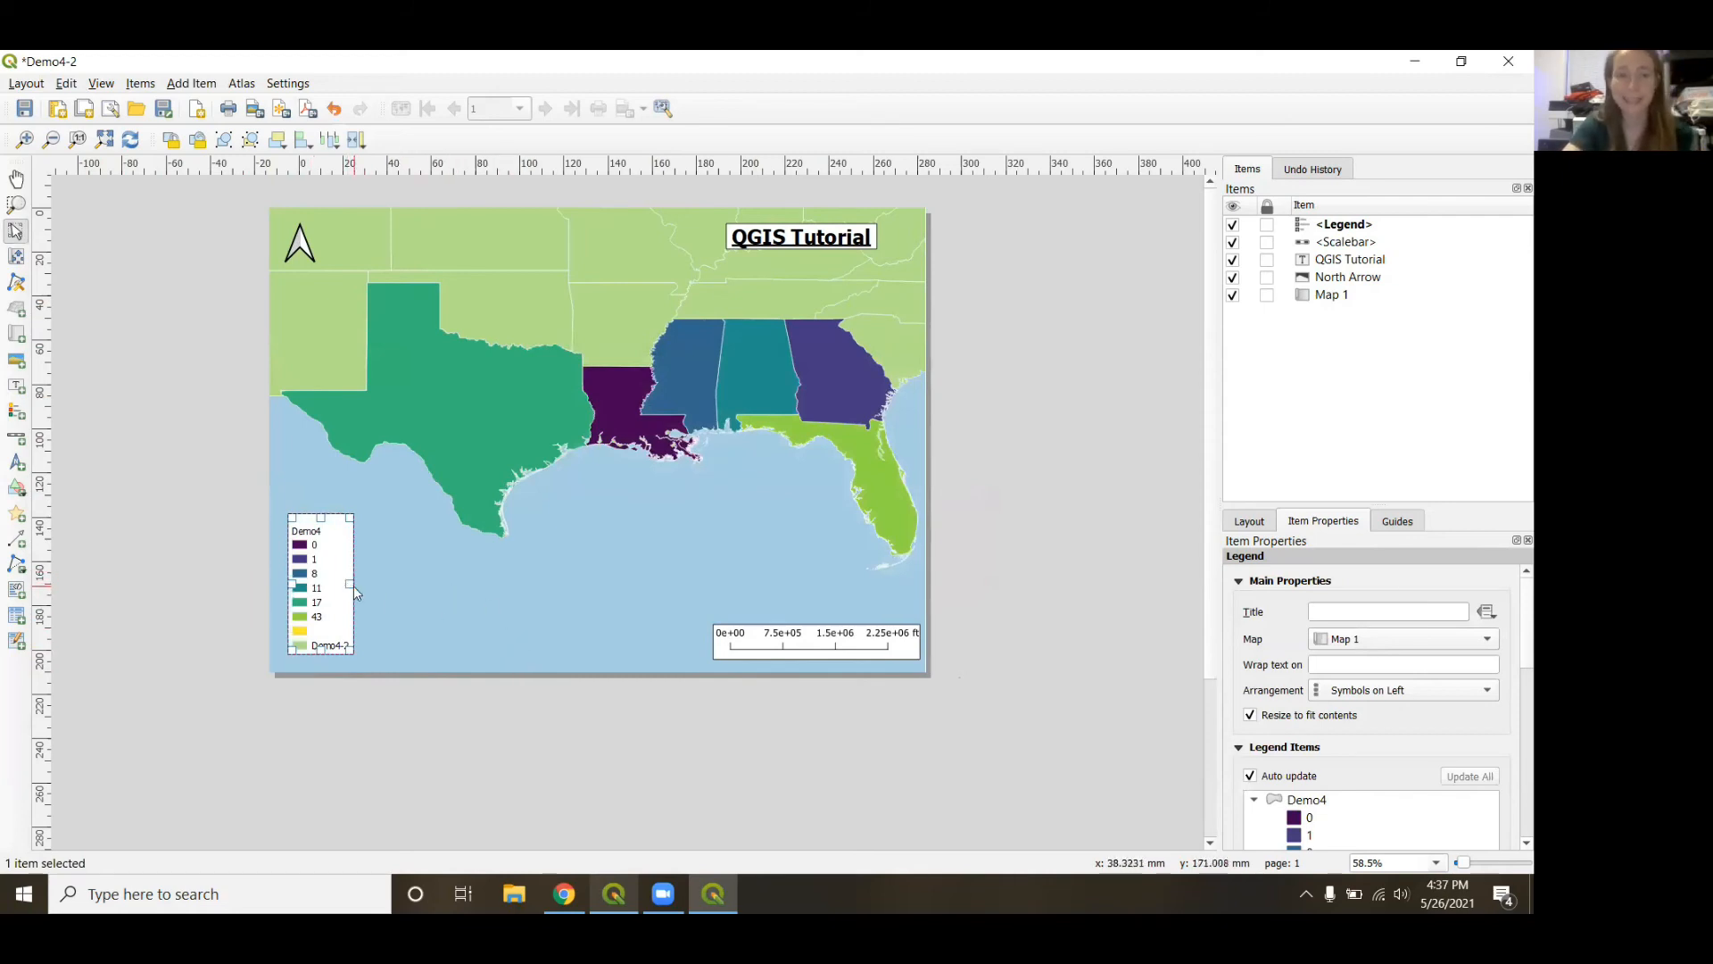
{"action": "left_click_drag", "start_coordinate": [353, 585], "coordinate": [368, 583]}
{"action": "left_click", "coordinate": [449, 746]}
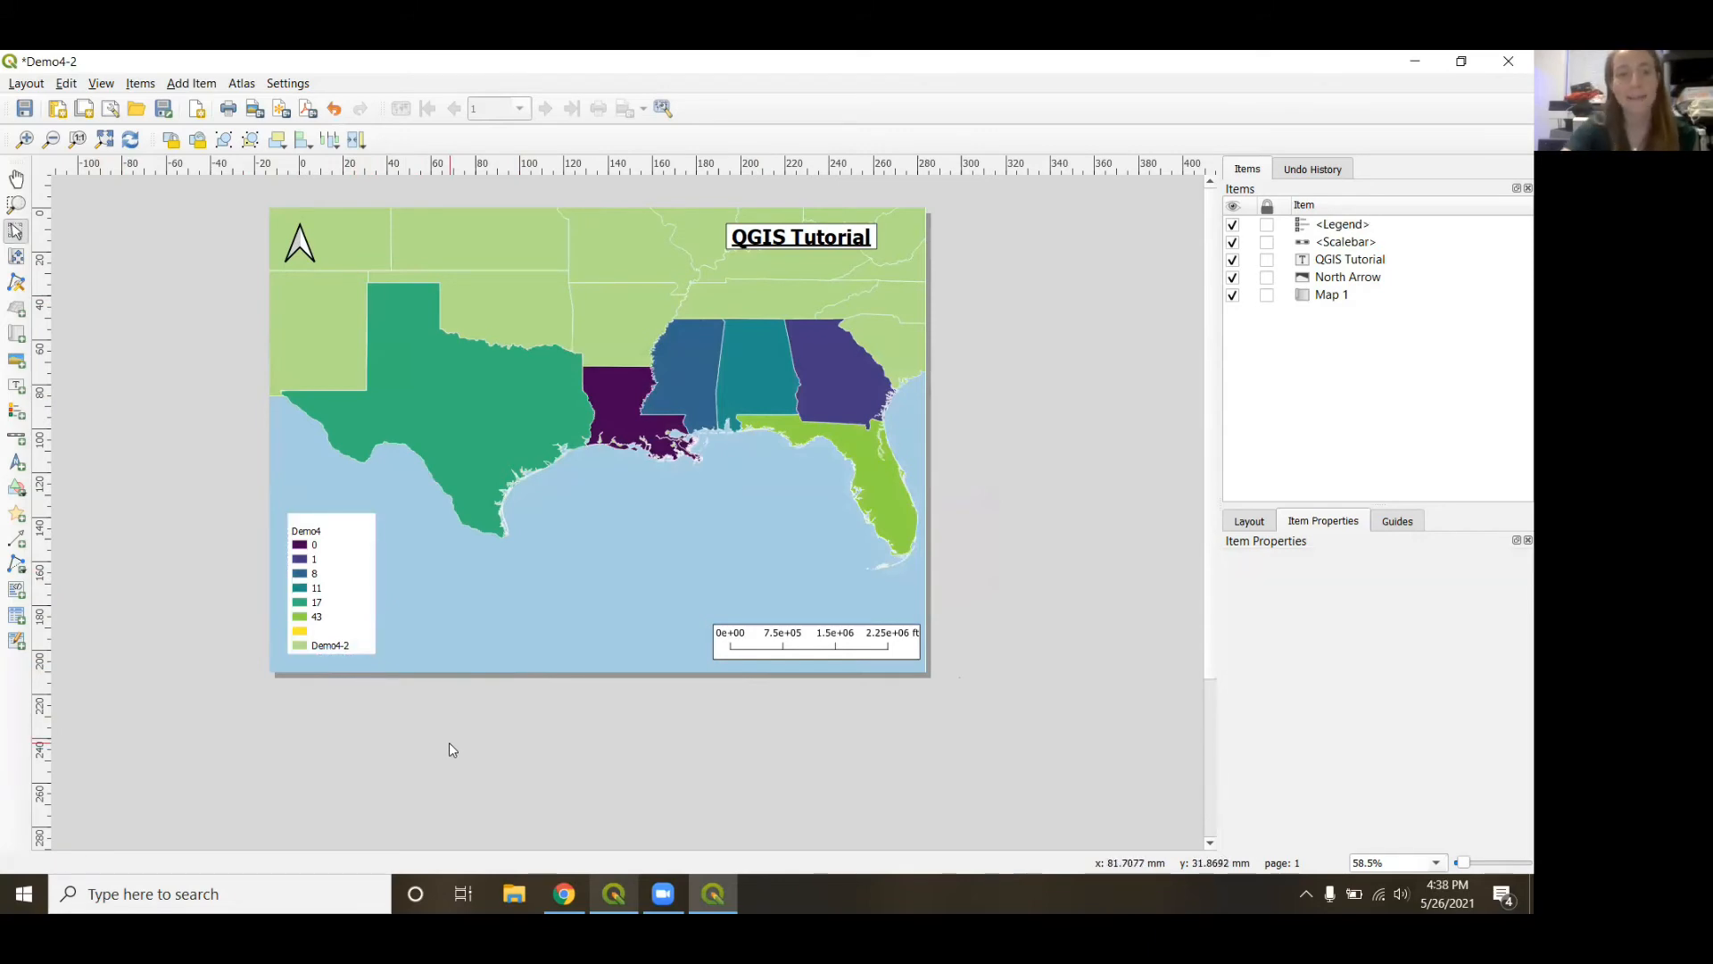
Turn off Auto update for the legend's items.
{"action": "left_click", "coordinate": [343, 609]}
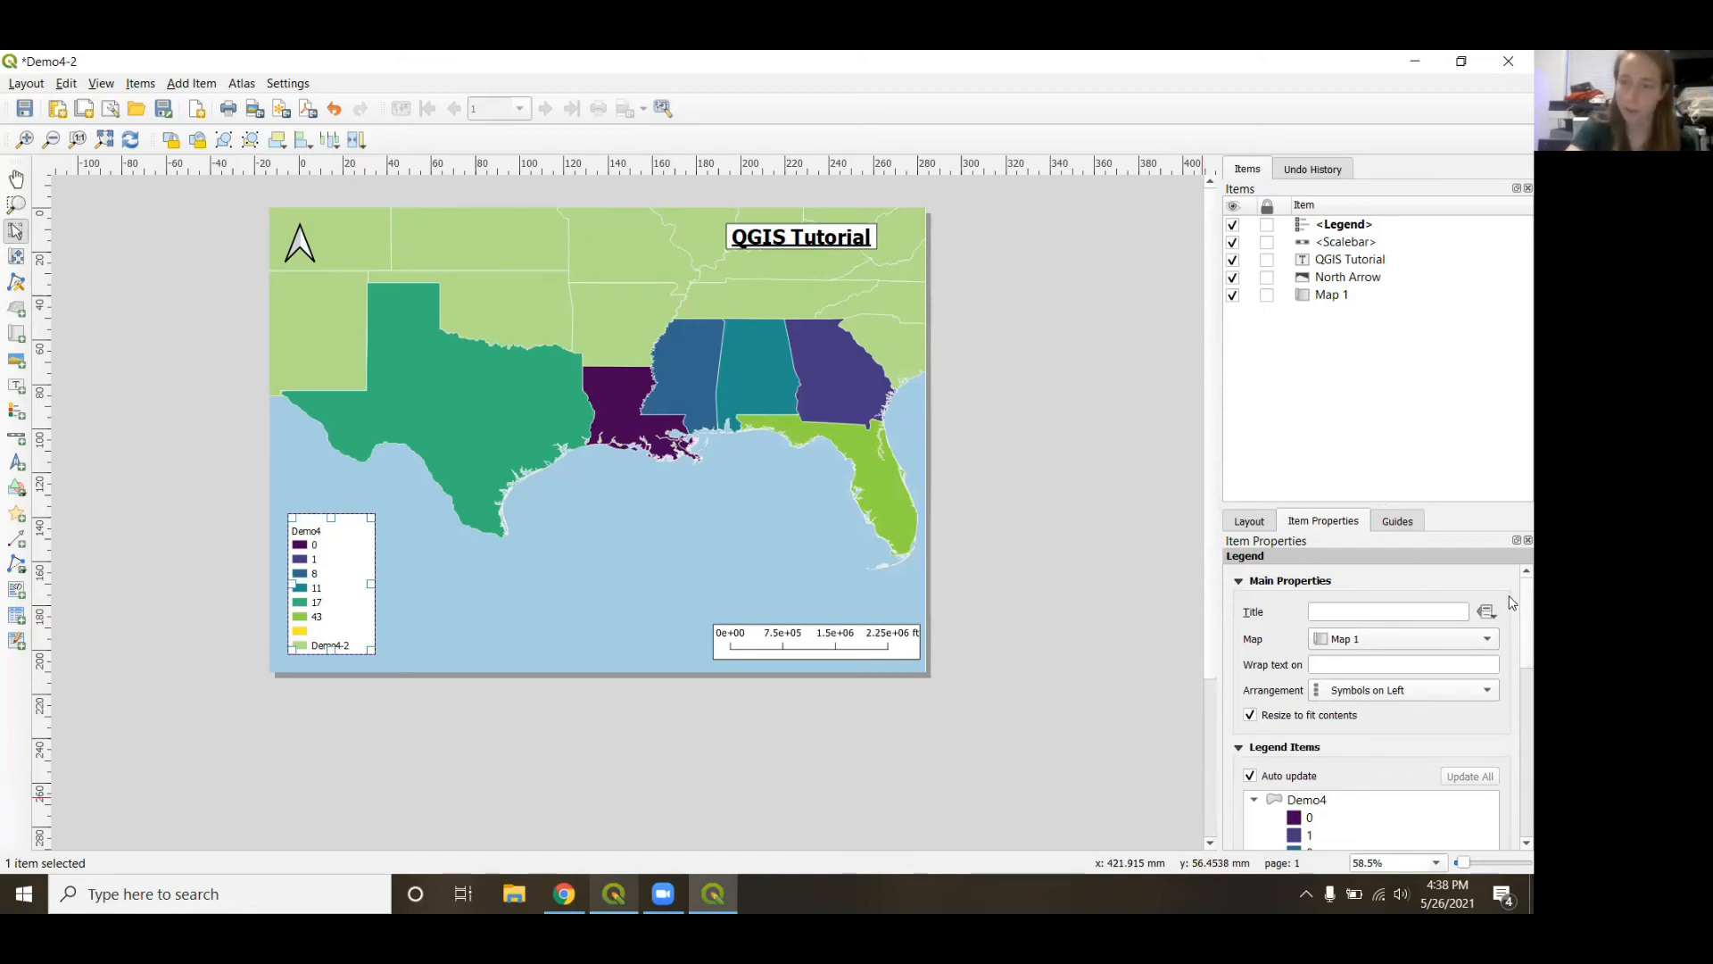
{"action": "scroll", "coordinate": [1512, 603], "scroll_direction": "down", "scroll_amount": 5}
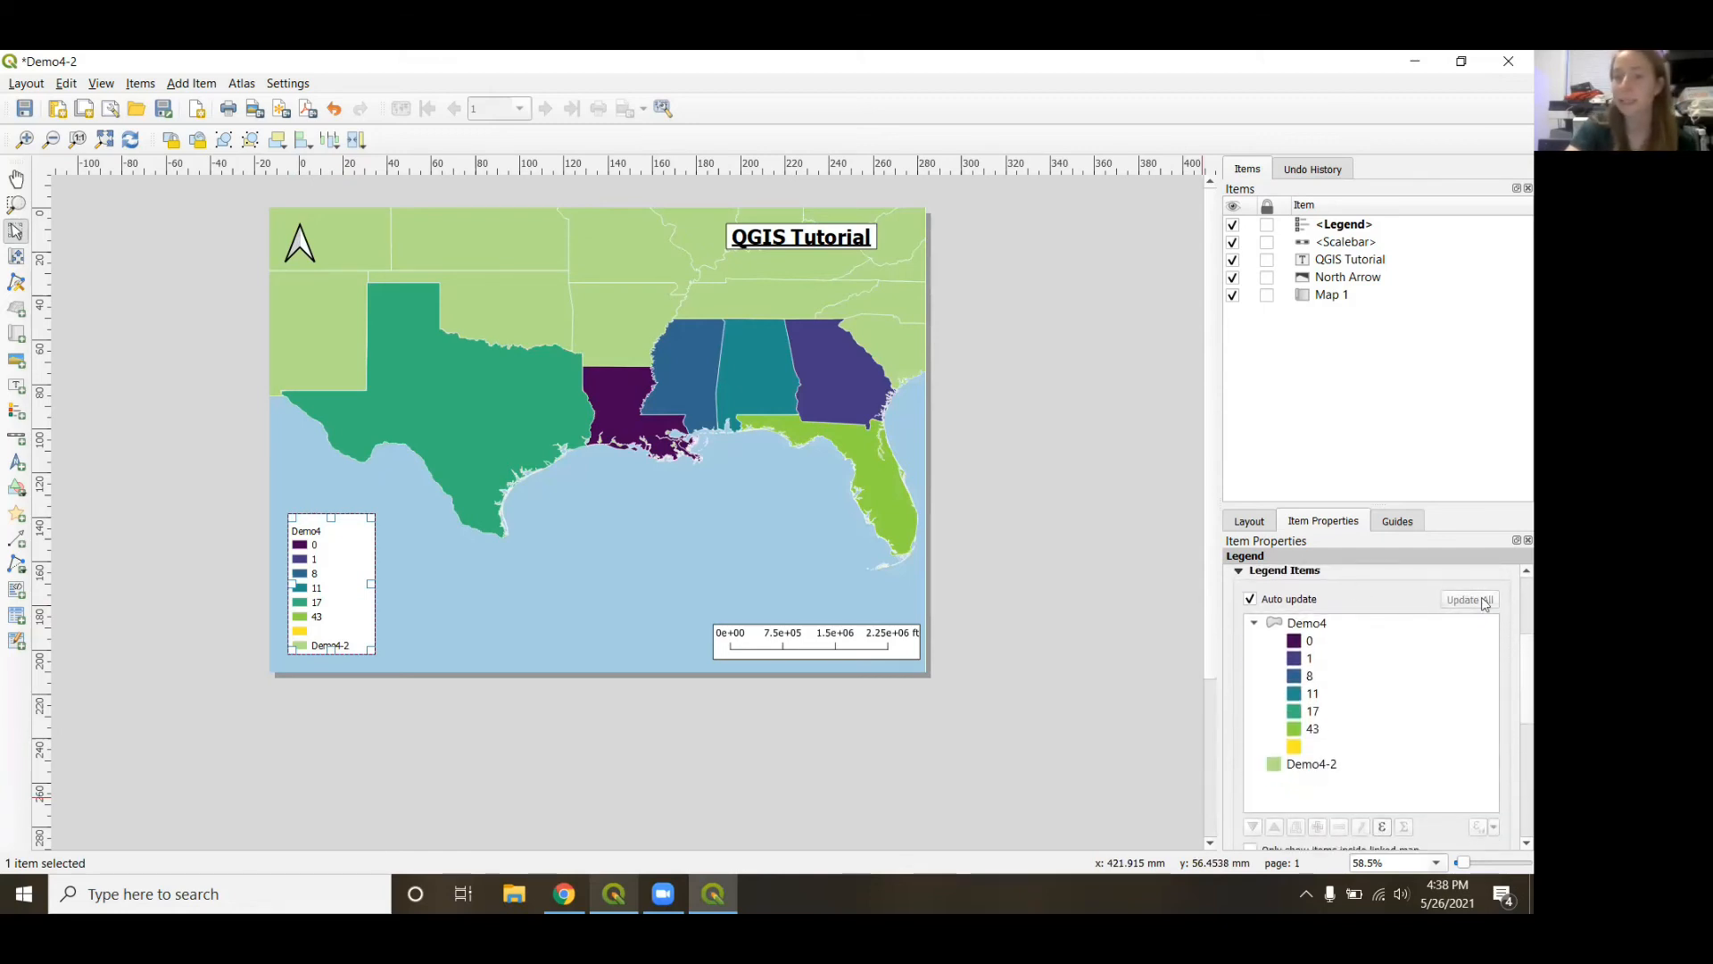
{"action": "scroll", "coordinate": [1510, 663], "scroll_direction": "up", "scroll_amount": 1}
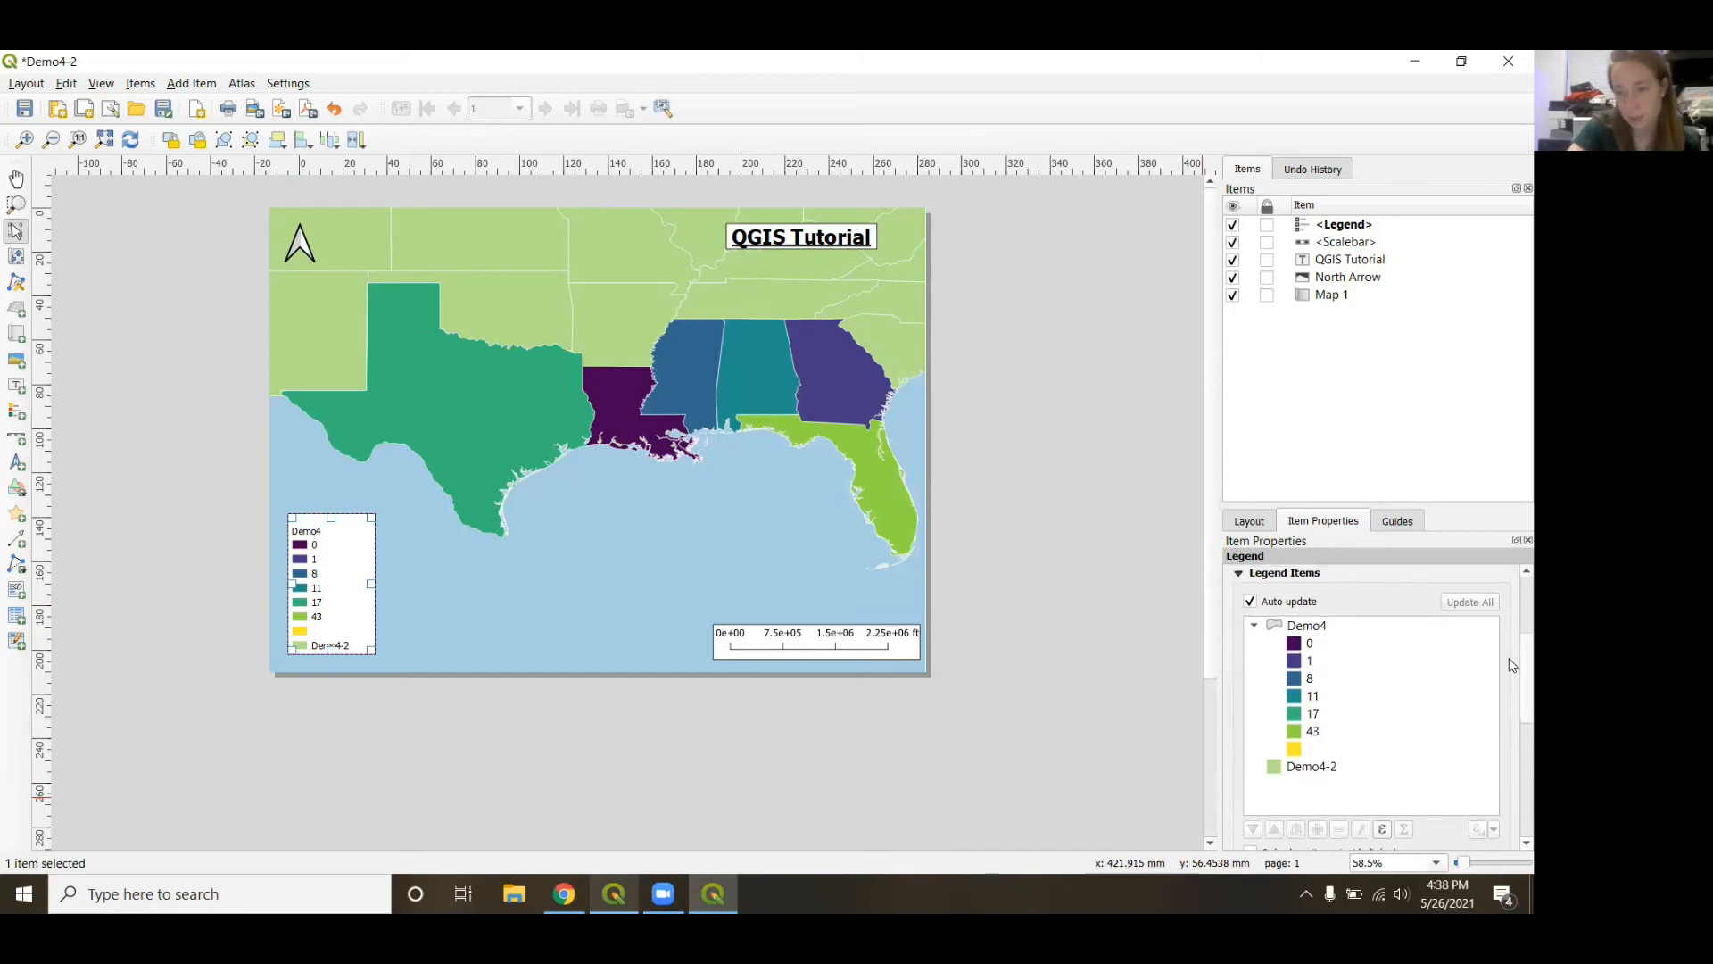
{"action": "scroll", "coordinate": [1510, 668], "scroll_direction": "up", "scroll_amount": 1}
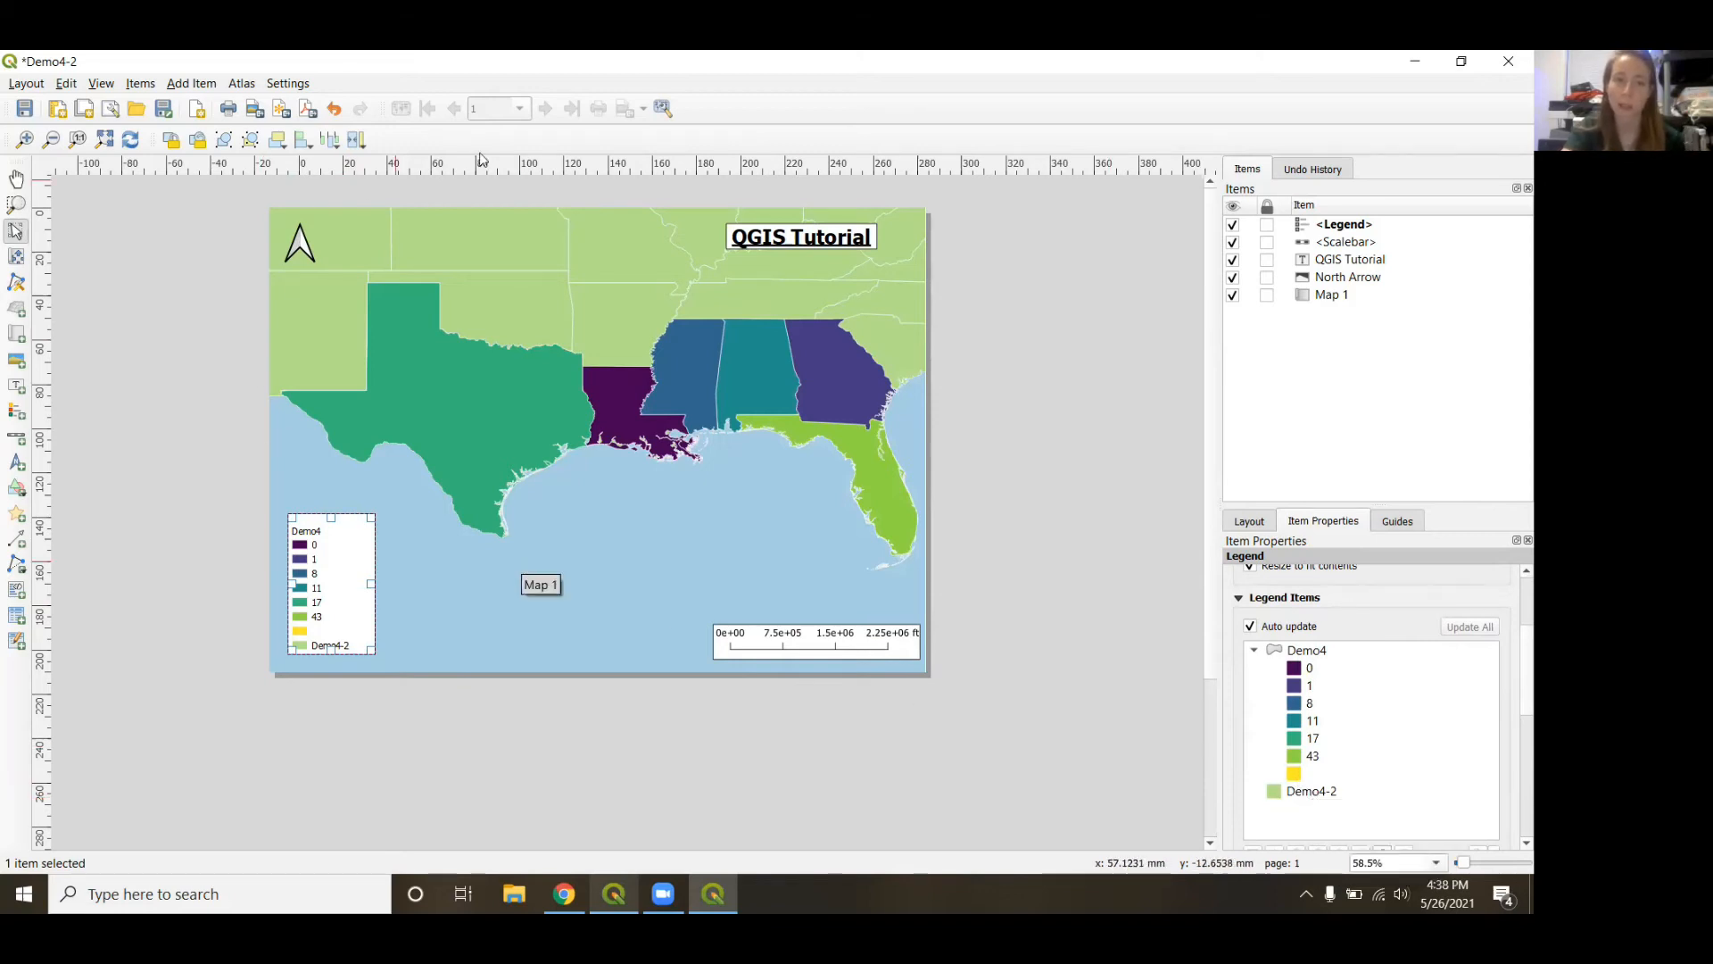
{"action": "left_click", "coordinate": [1250, 626]}
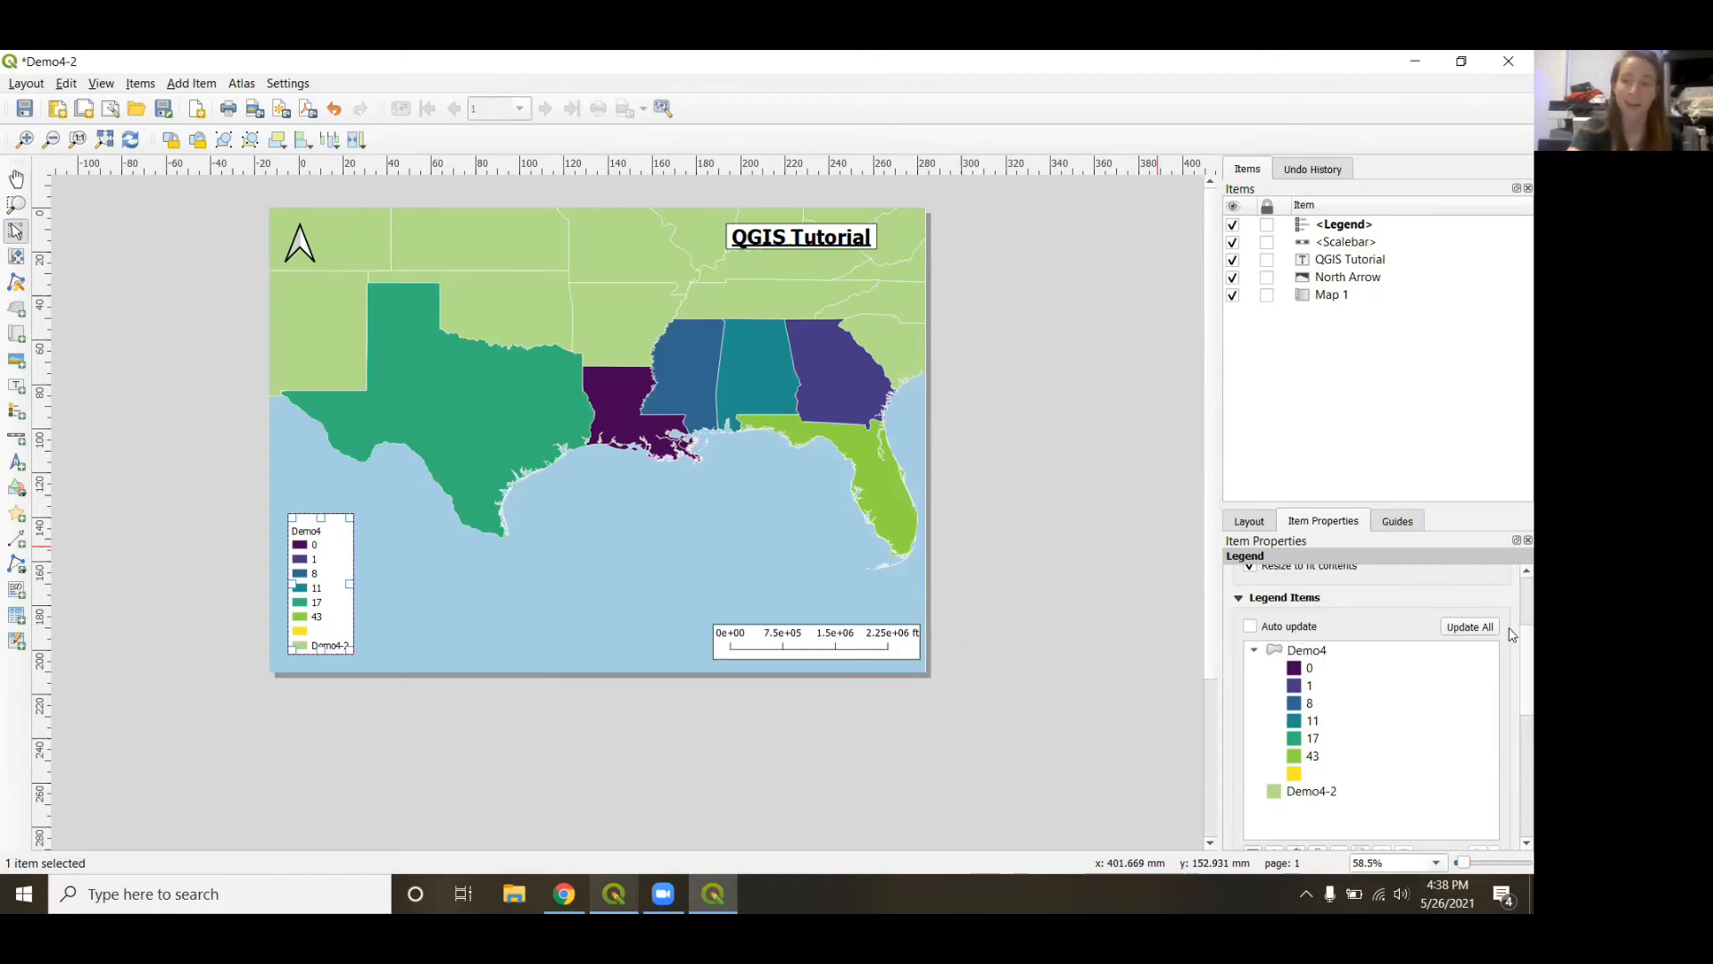
Remove the Demo4-2 layer and the unlabelled yellow class under Demo4 from the legend items.
{"action": "scroll", "coordinate": [1511, 660], "scroll_direction": "down", "scroll_amount": 3}
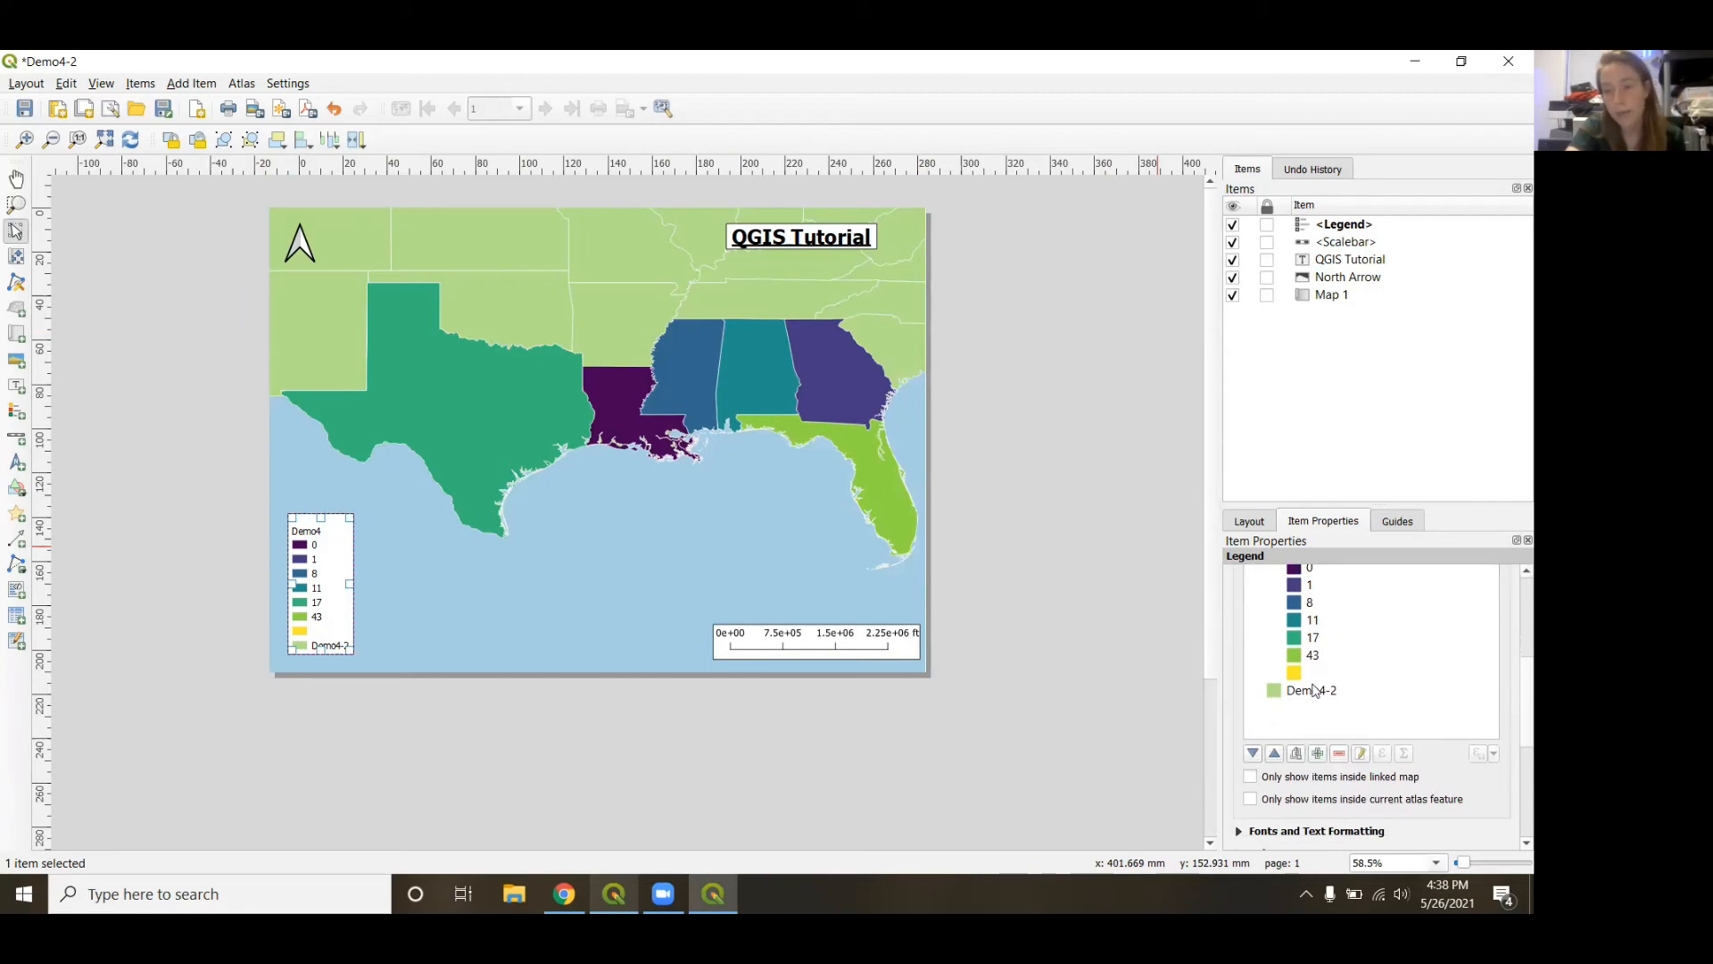
{"action": "left_click", "coordinate": [1319, 696]}
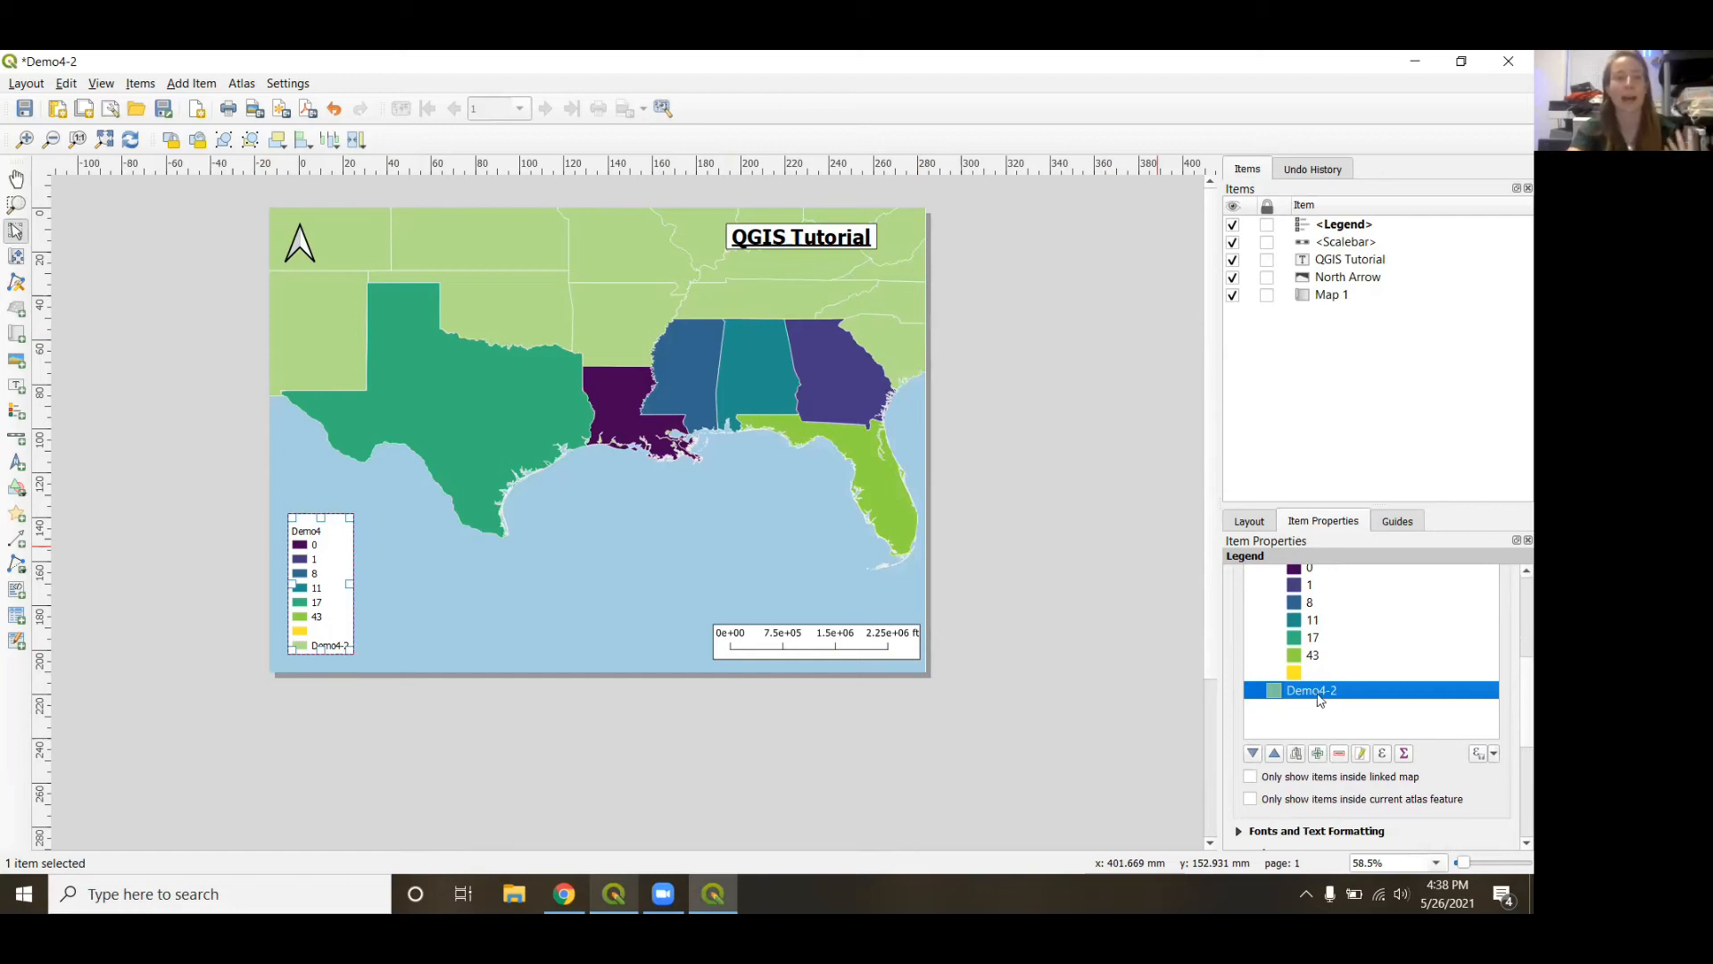
{"action": "left_click", "coordinate": [1340, 754]}
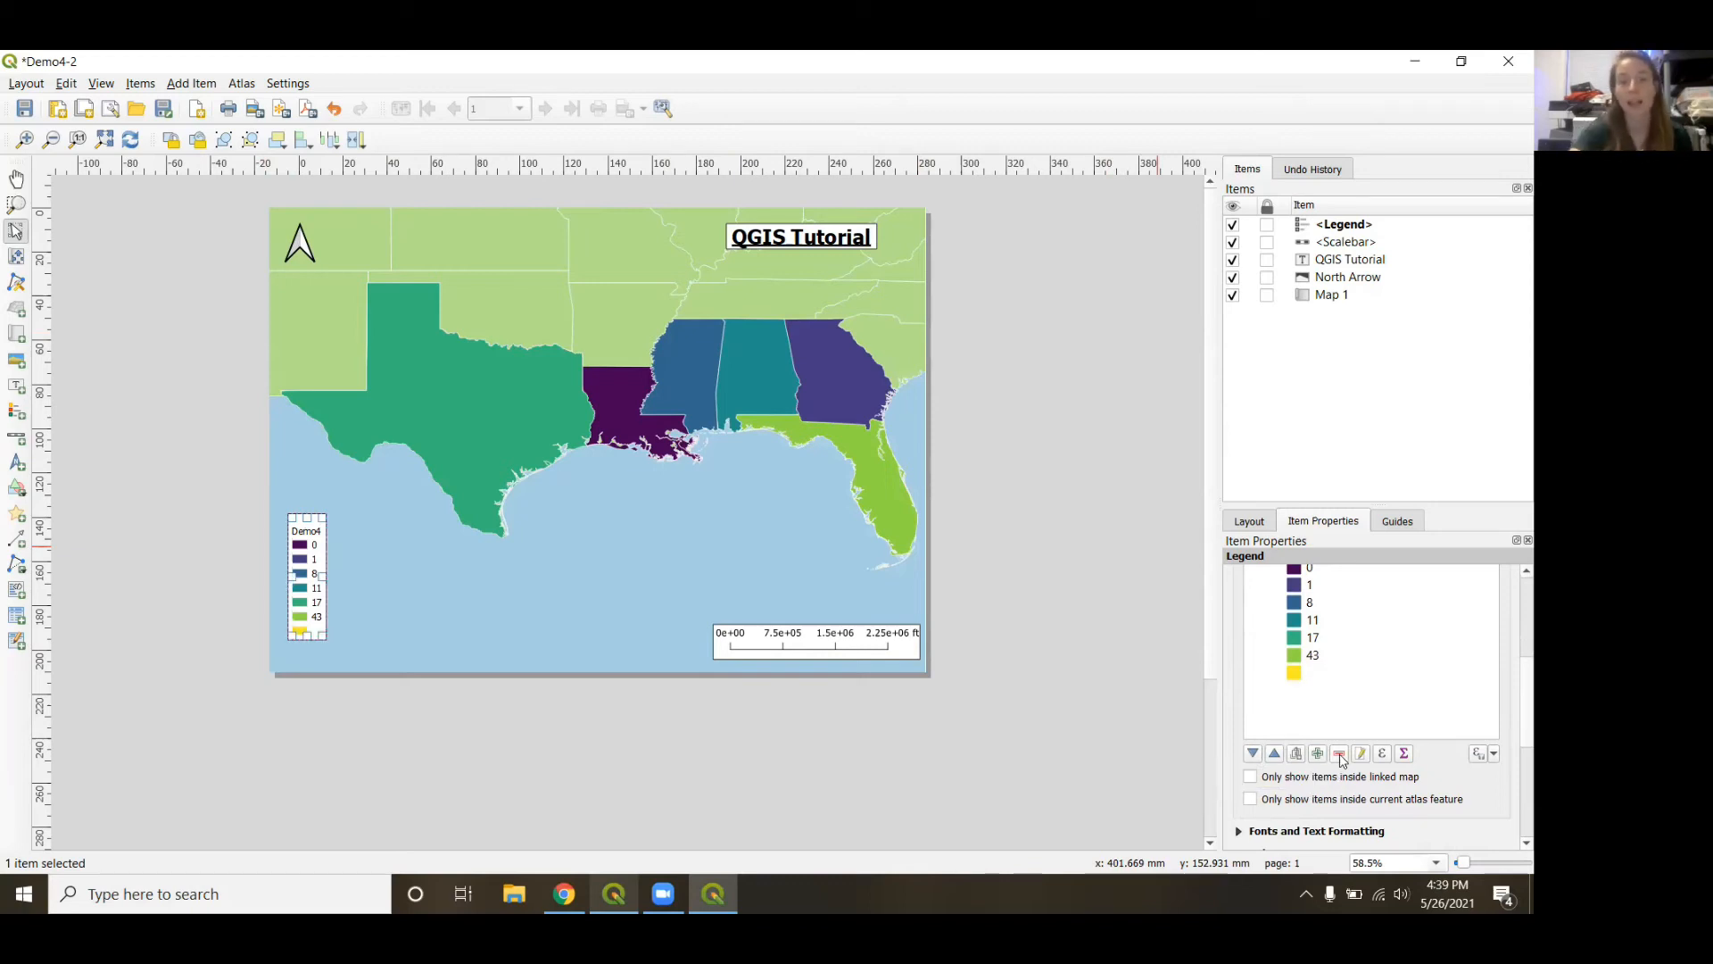
{"action": "left_click", "coordinate": [1295, 677]}
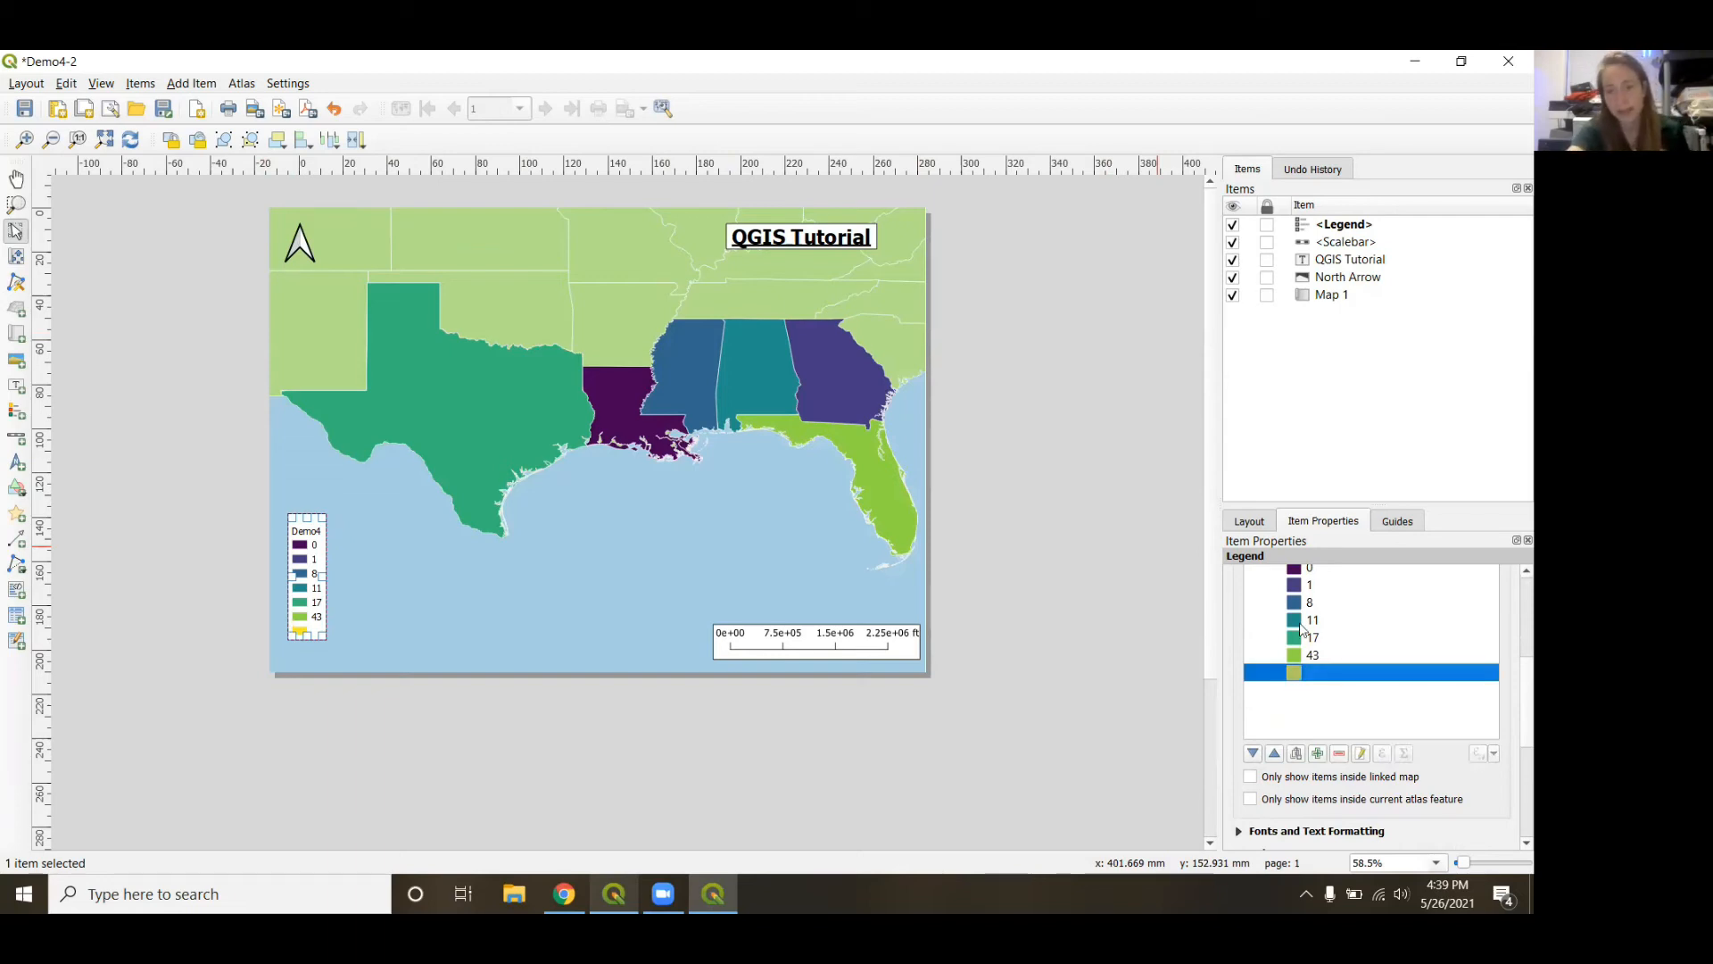
{"action": "scroll", "coordinate": [1302, 642], "scroll_direction": "up", "scroll_amount": 2}
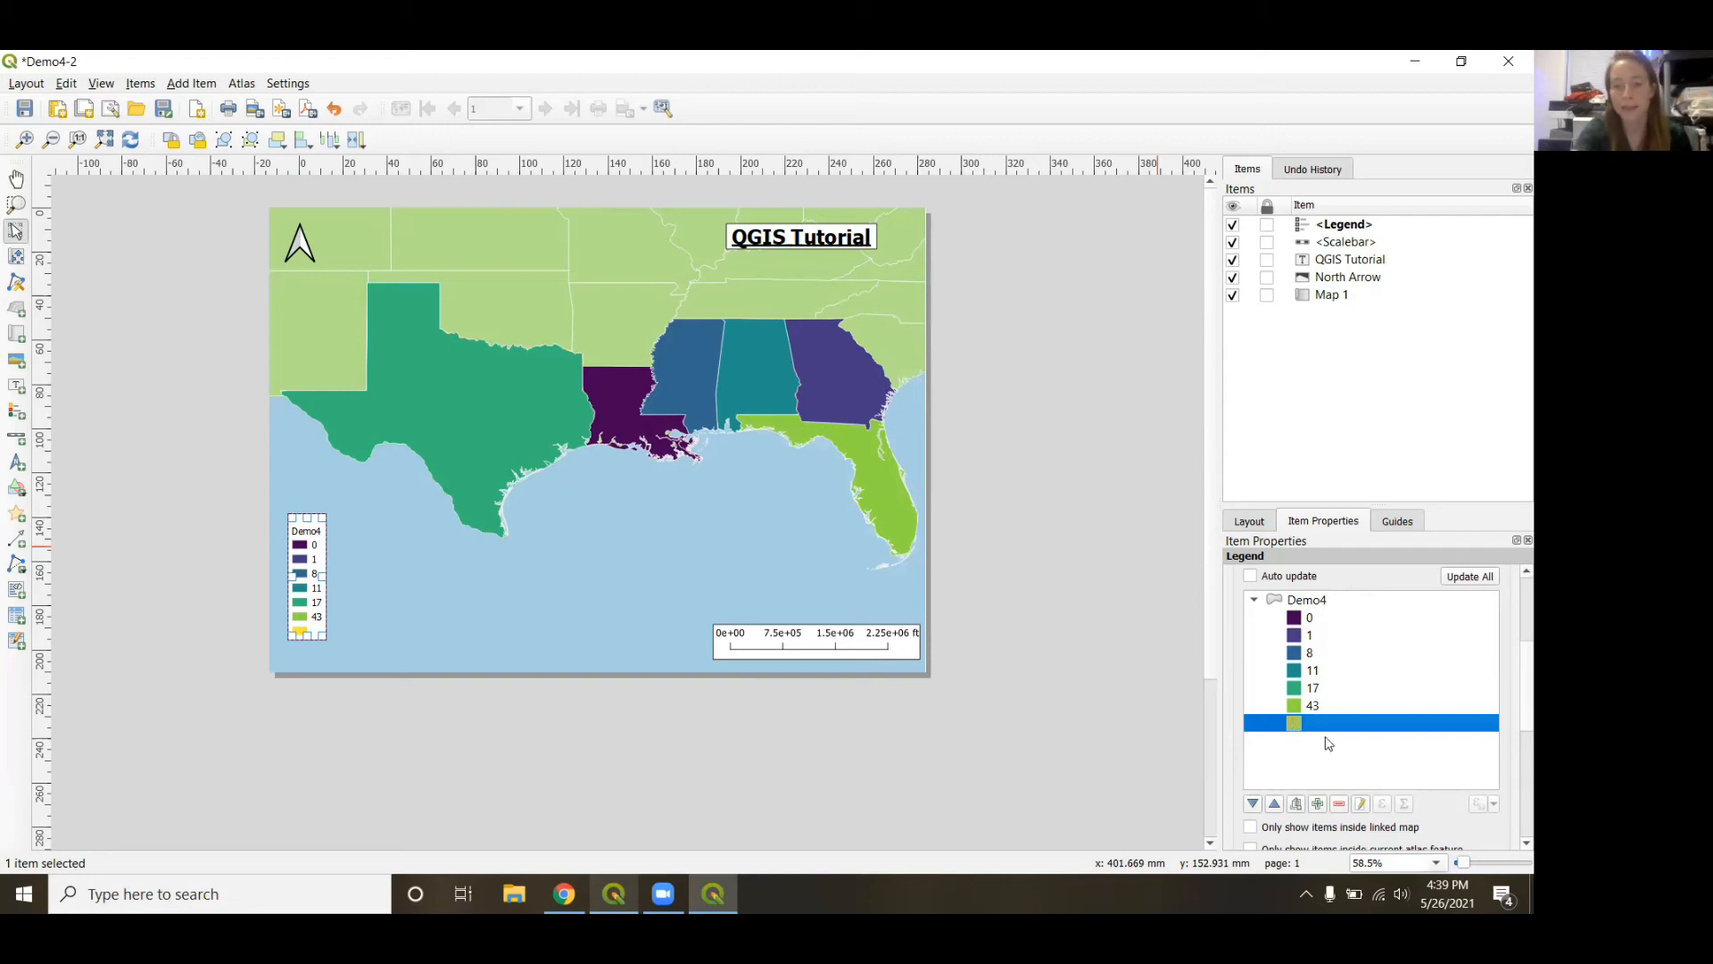
{"action": "left_click", "coordinate": [1344, 808]}
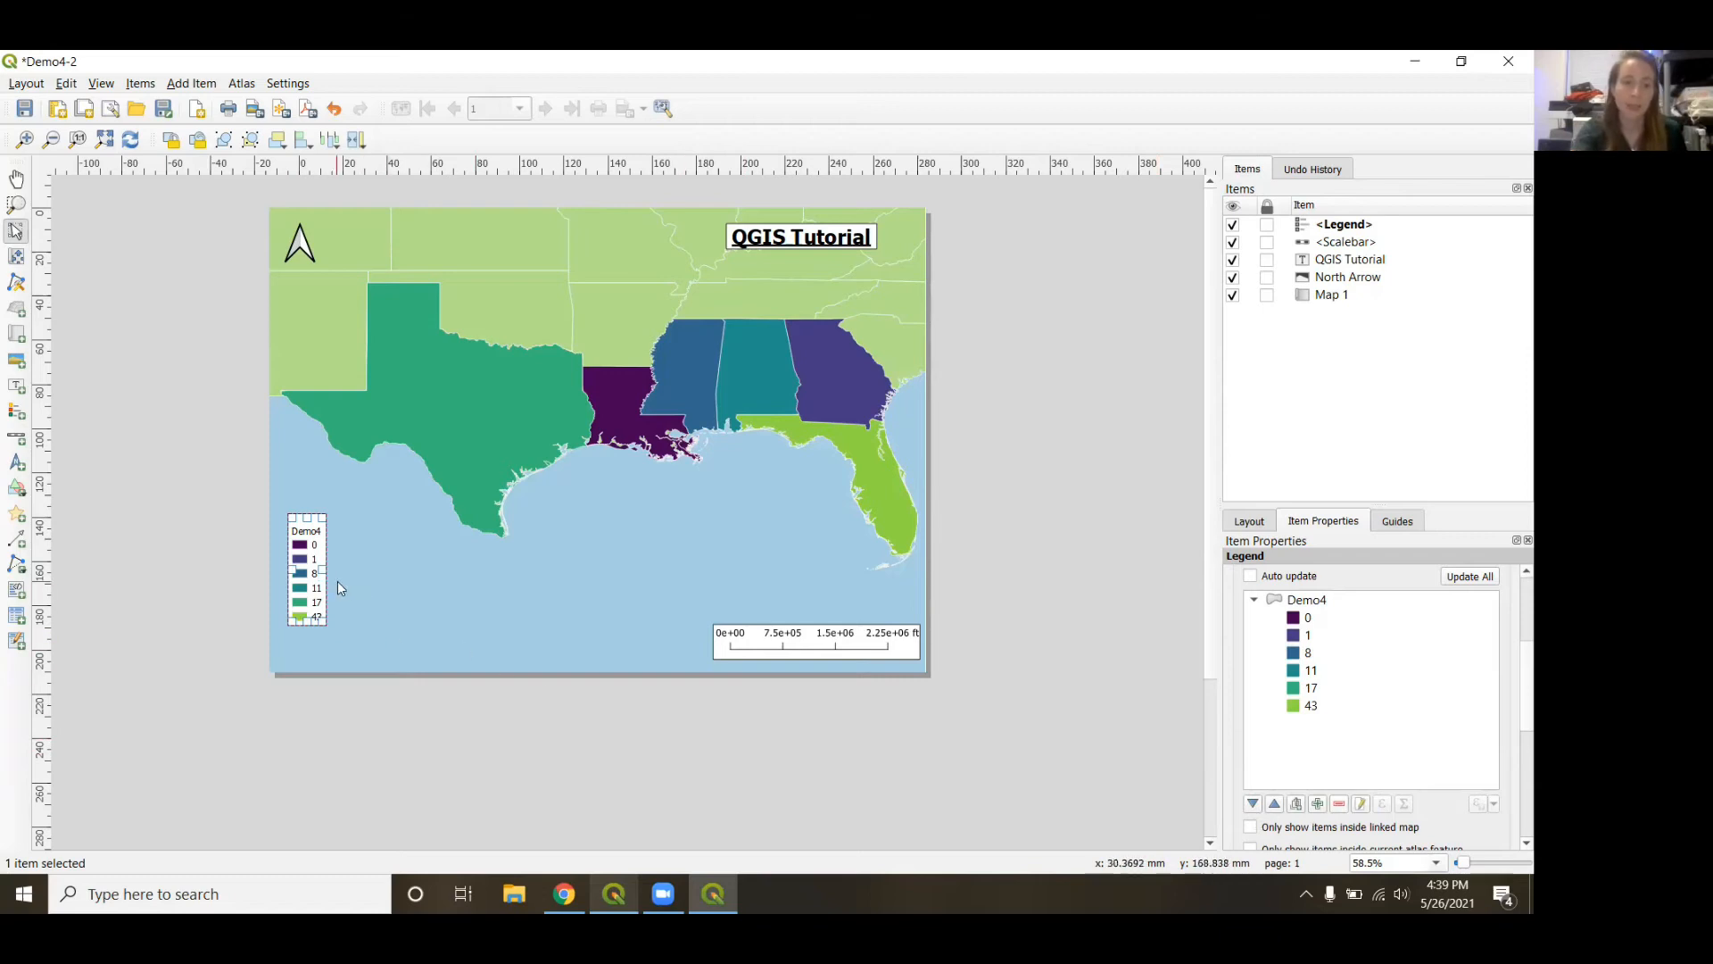
Move the legend slightly toward the map's lower edge and rename its Demo4 heading to "Number of Participants".
{"action": "mouse_move", "coordinate": [322, 565]}
{"action": "left_mouse_down"}
{"action": "mouse_move", "coordinate": [367, 565]}
{"action": "mouse_move", "coordinate": [328, 594]}
{"action": "left_mouse_up"}
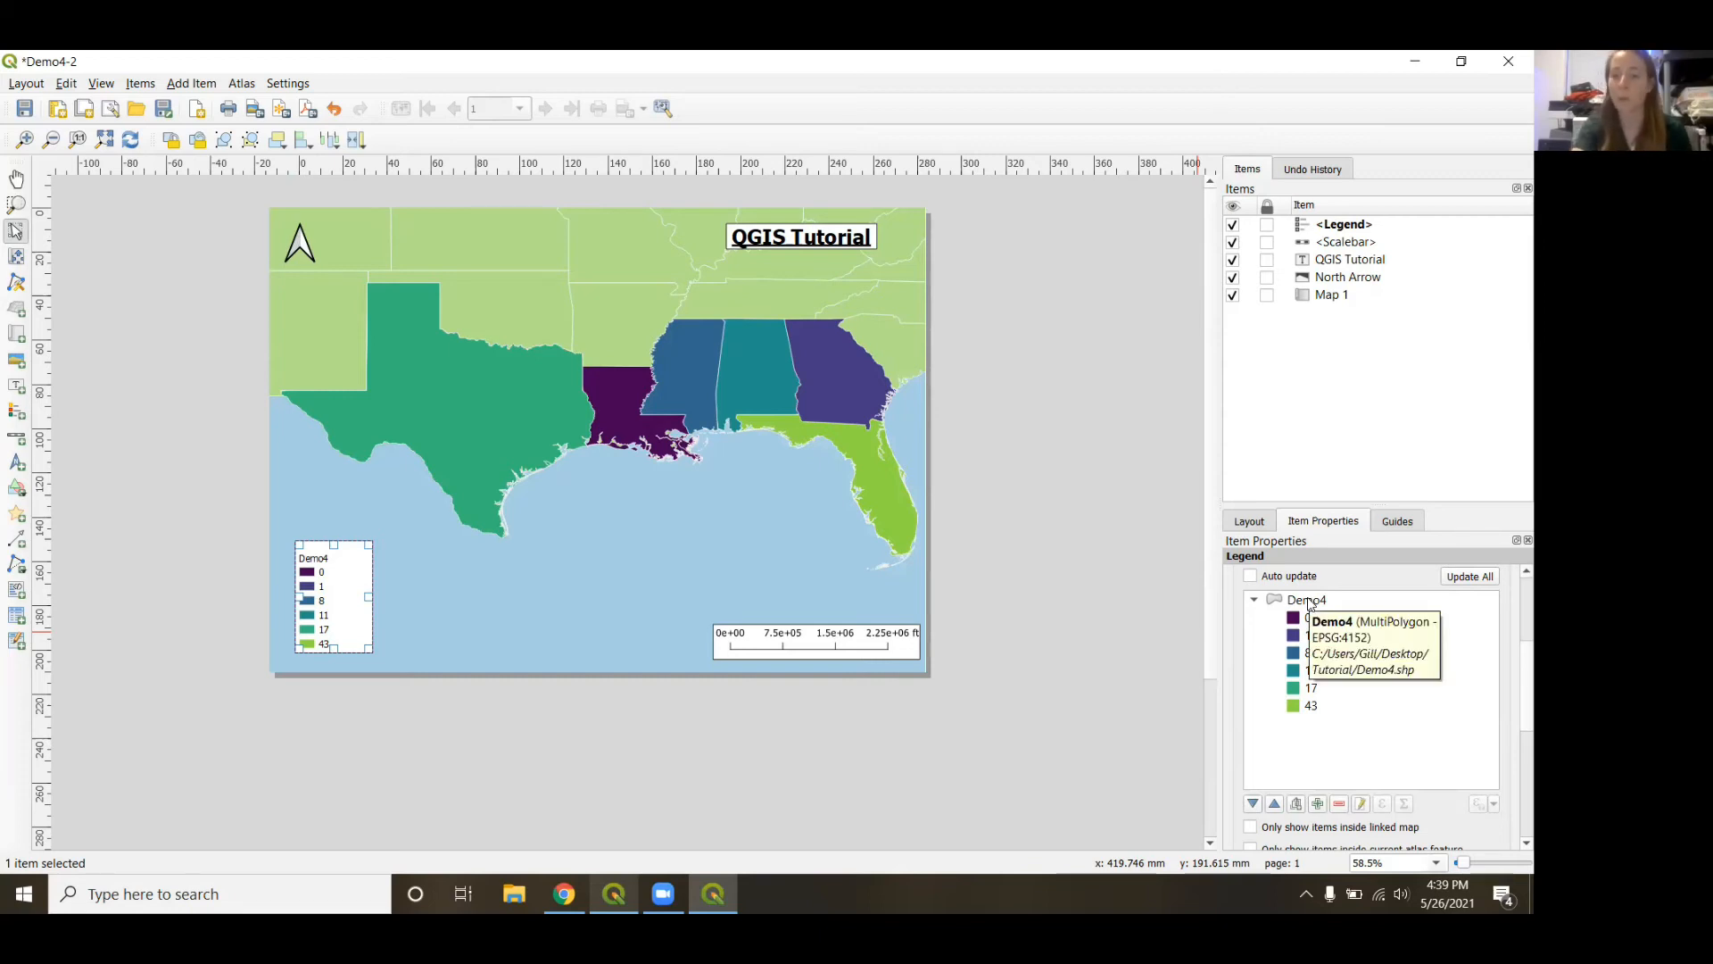
{"action": "double_click", "coordinate": [1308, 601]}
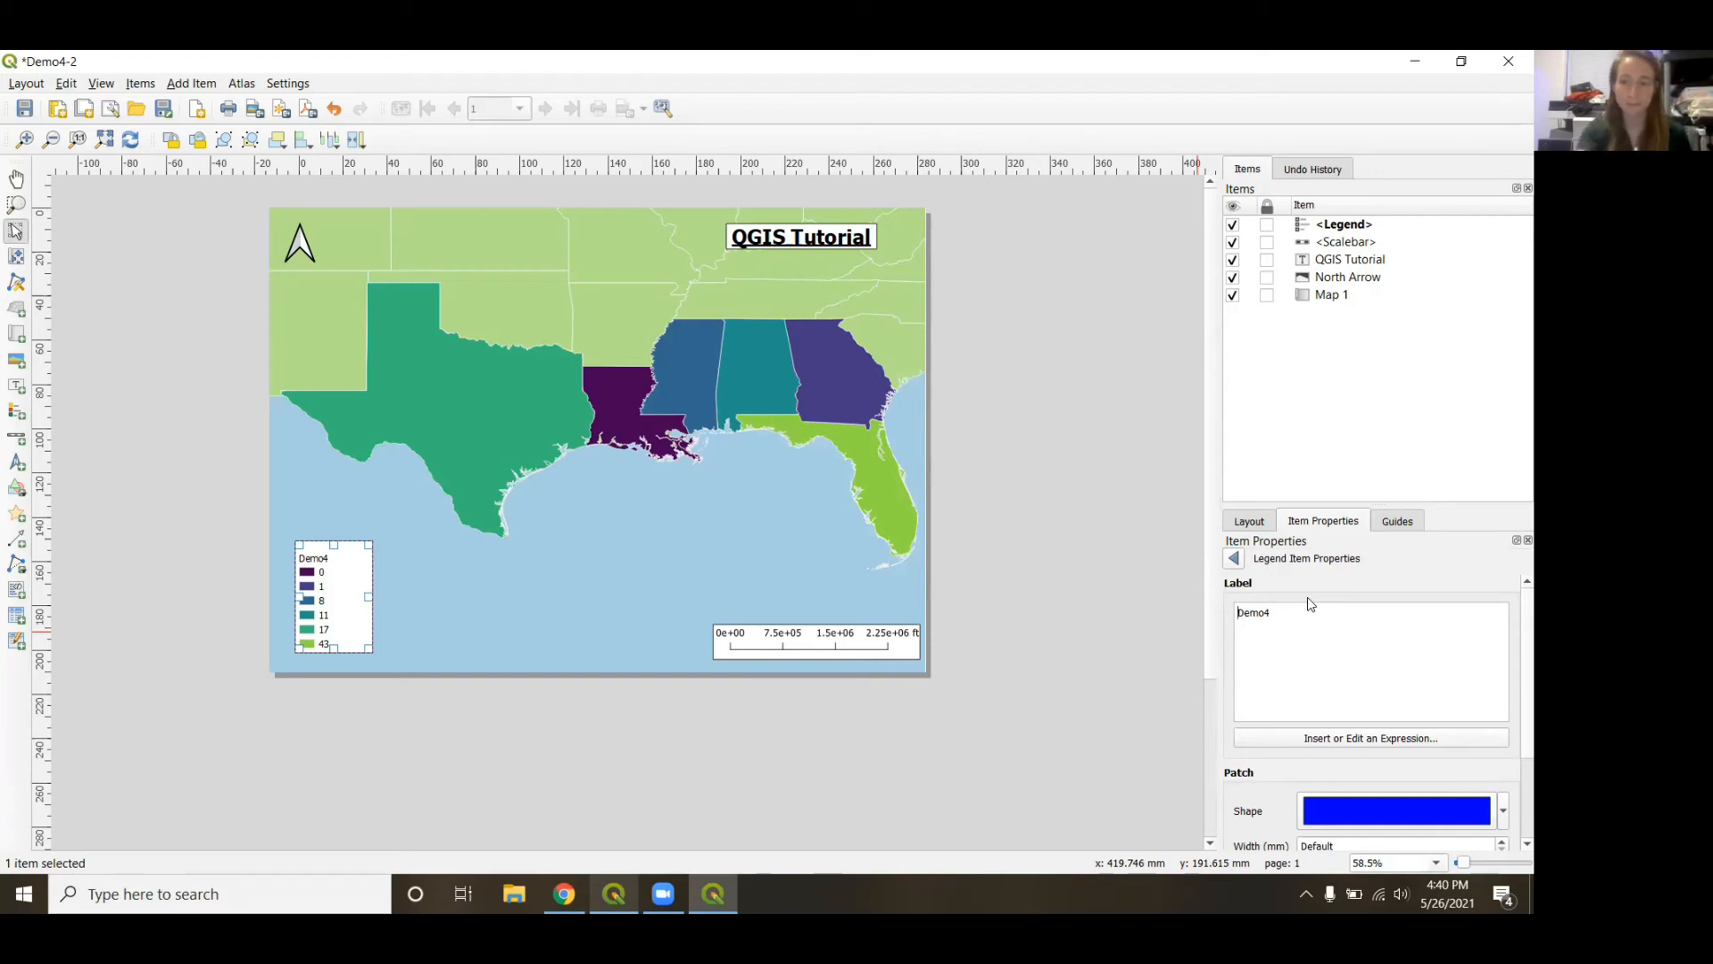
{"action": "left_click_drag", "start_coordinate": [1305, 624], "coordinate": [1196, 620]}
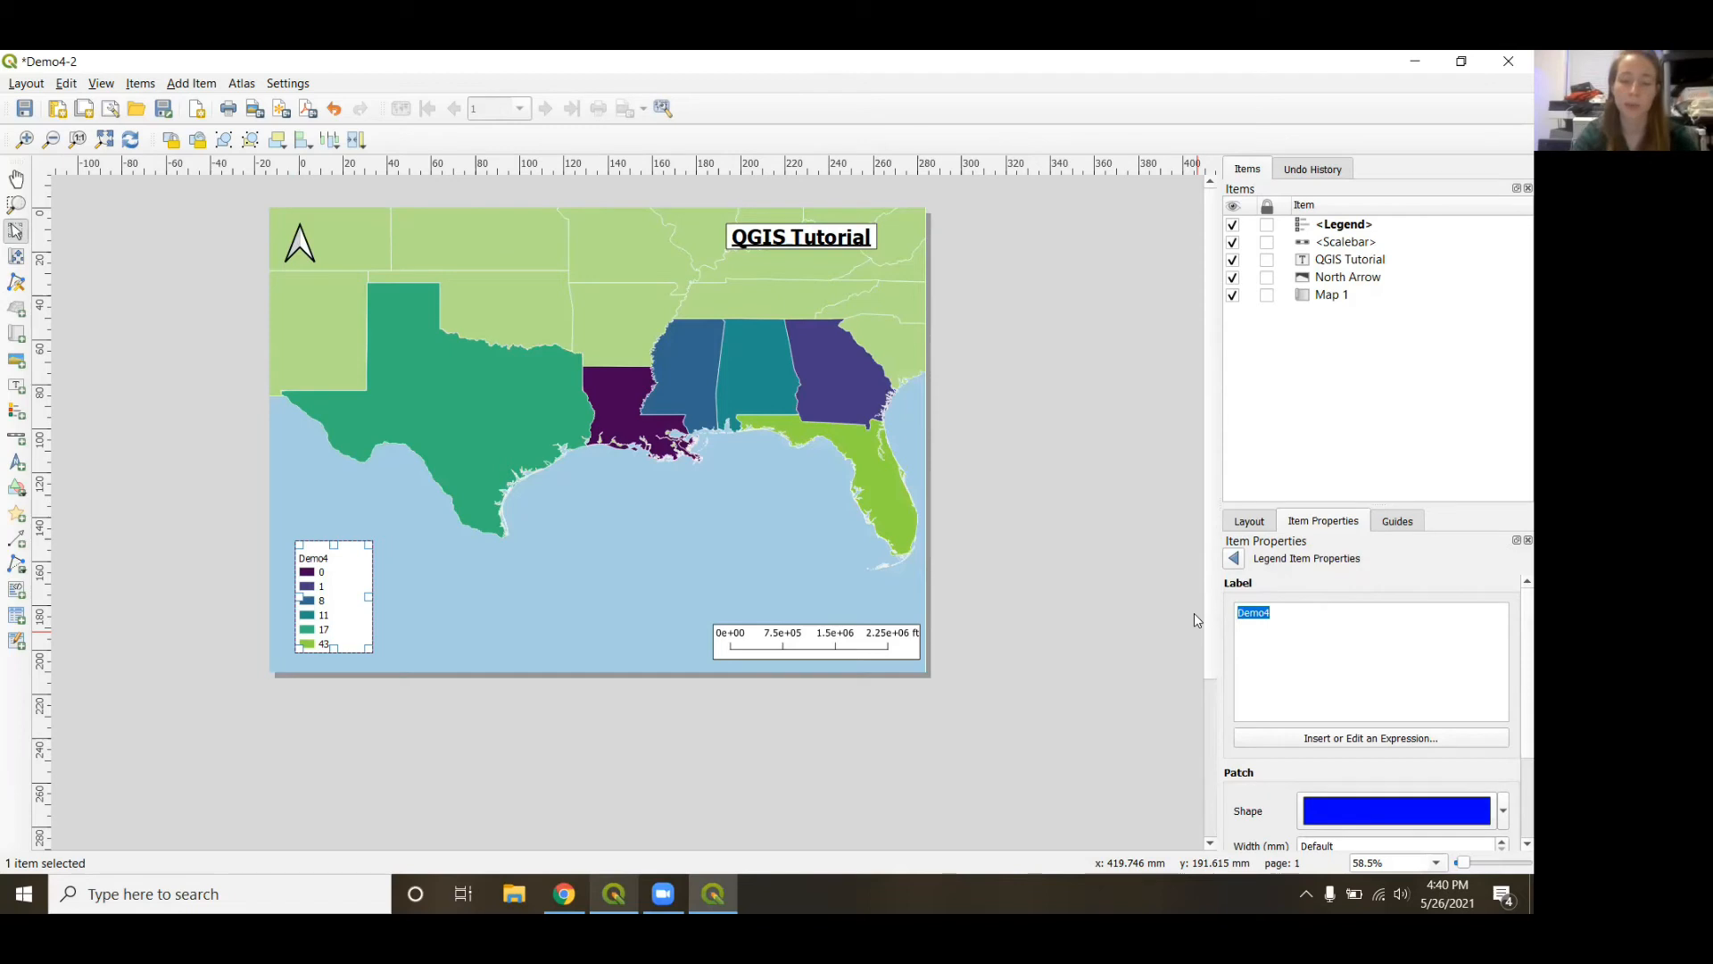
{"action": "type", "text": "Pa"}
{"action": "key", "text": "BackSpace"}
{"action": "key", "text": "BackSpace"}
{"action": "type", "text": "Number of Partic"}
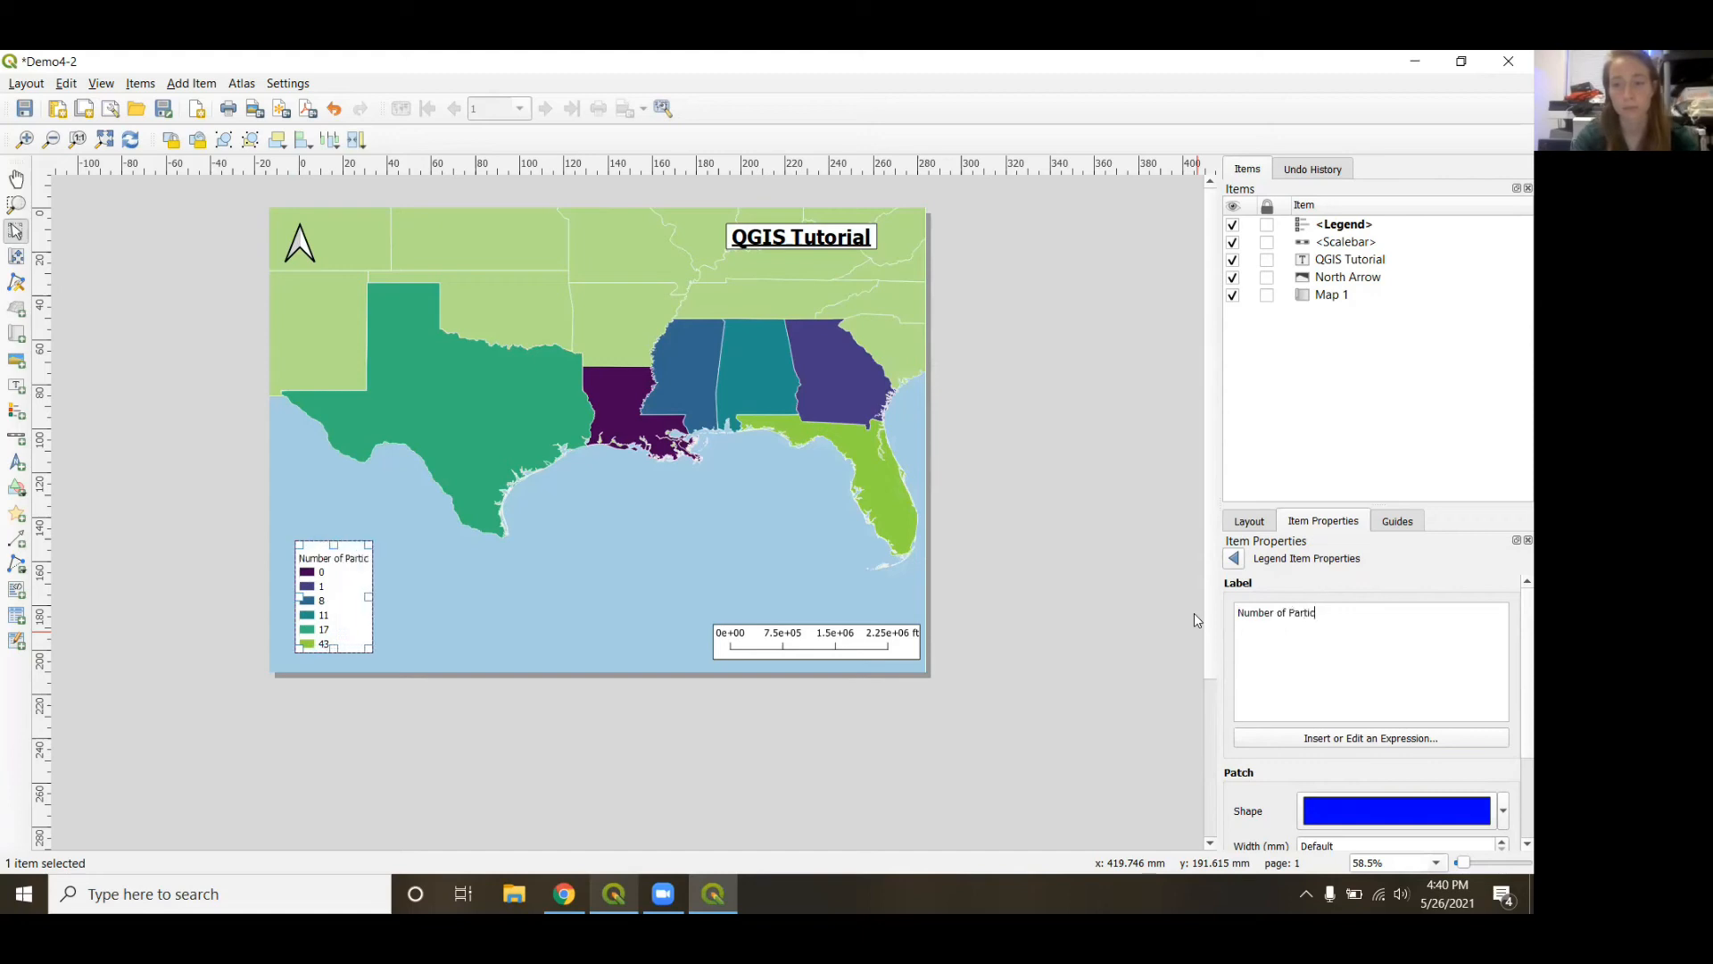
{"action": "type", "text": "ipants"}
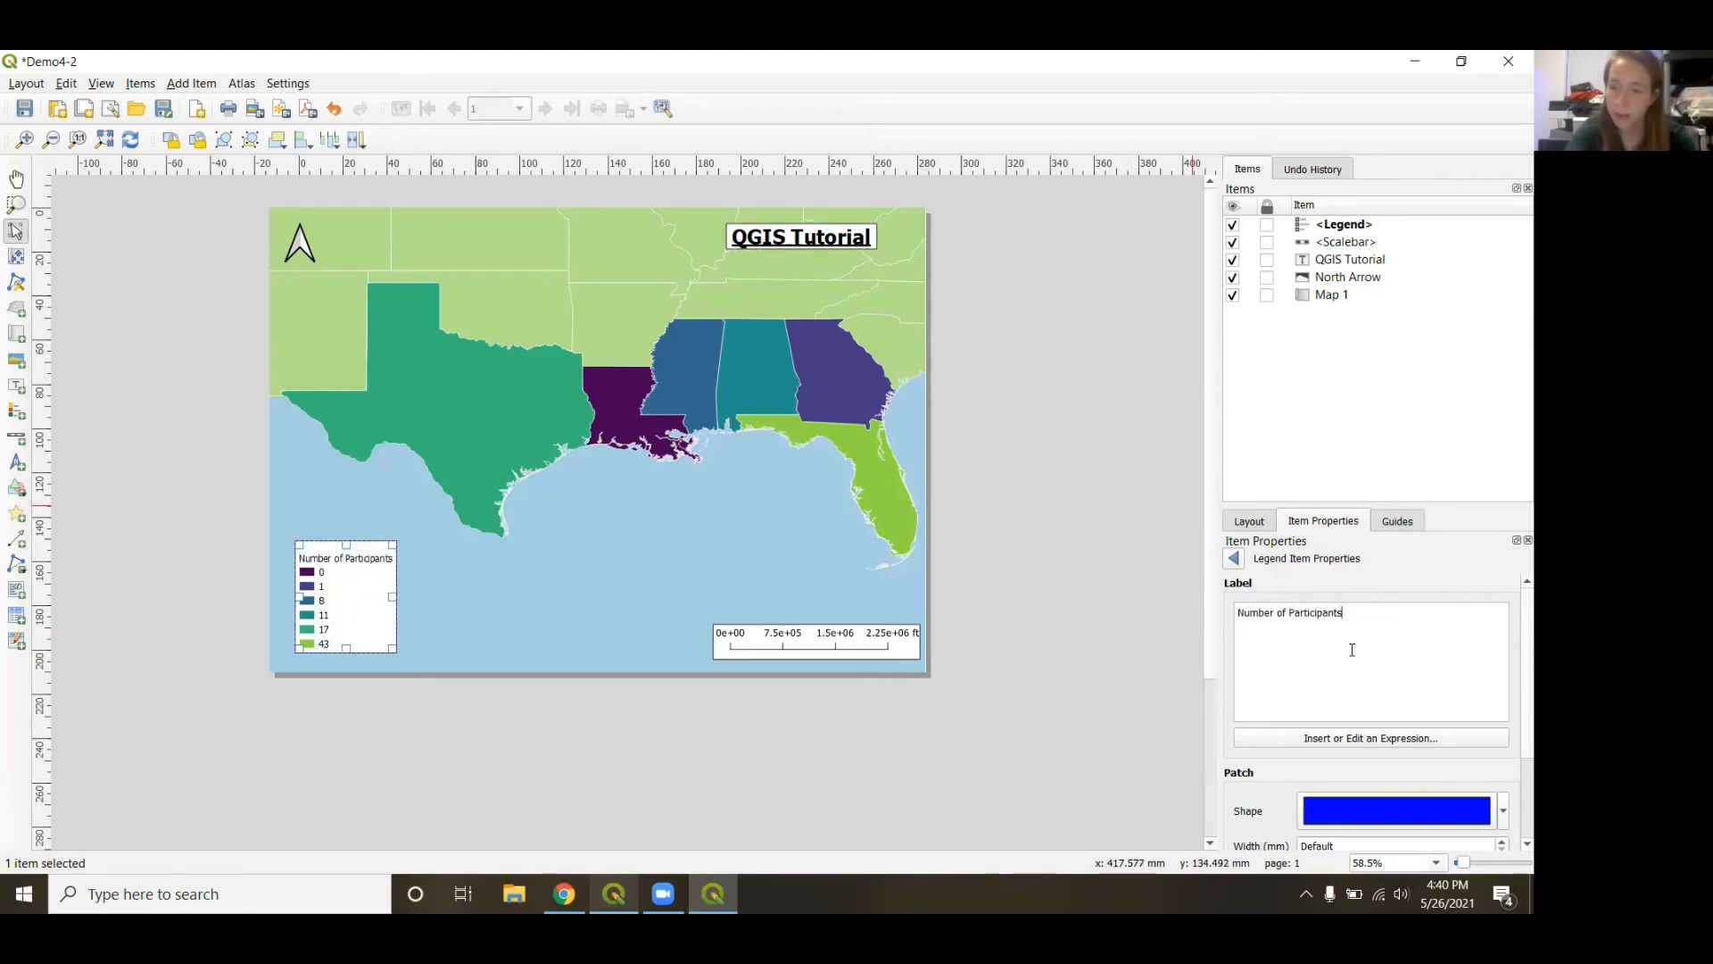
{"action": "left_click", "coordinate": [1233, 560]}
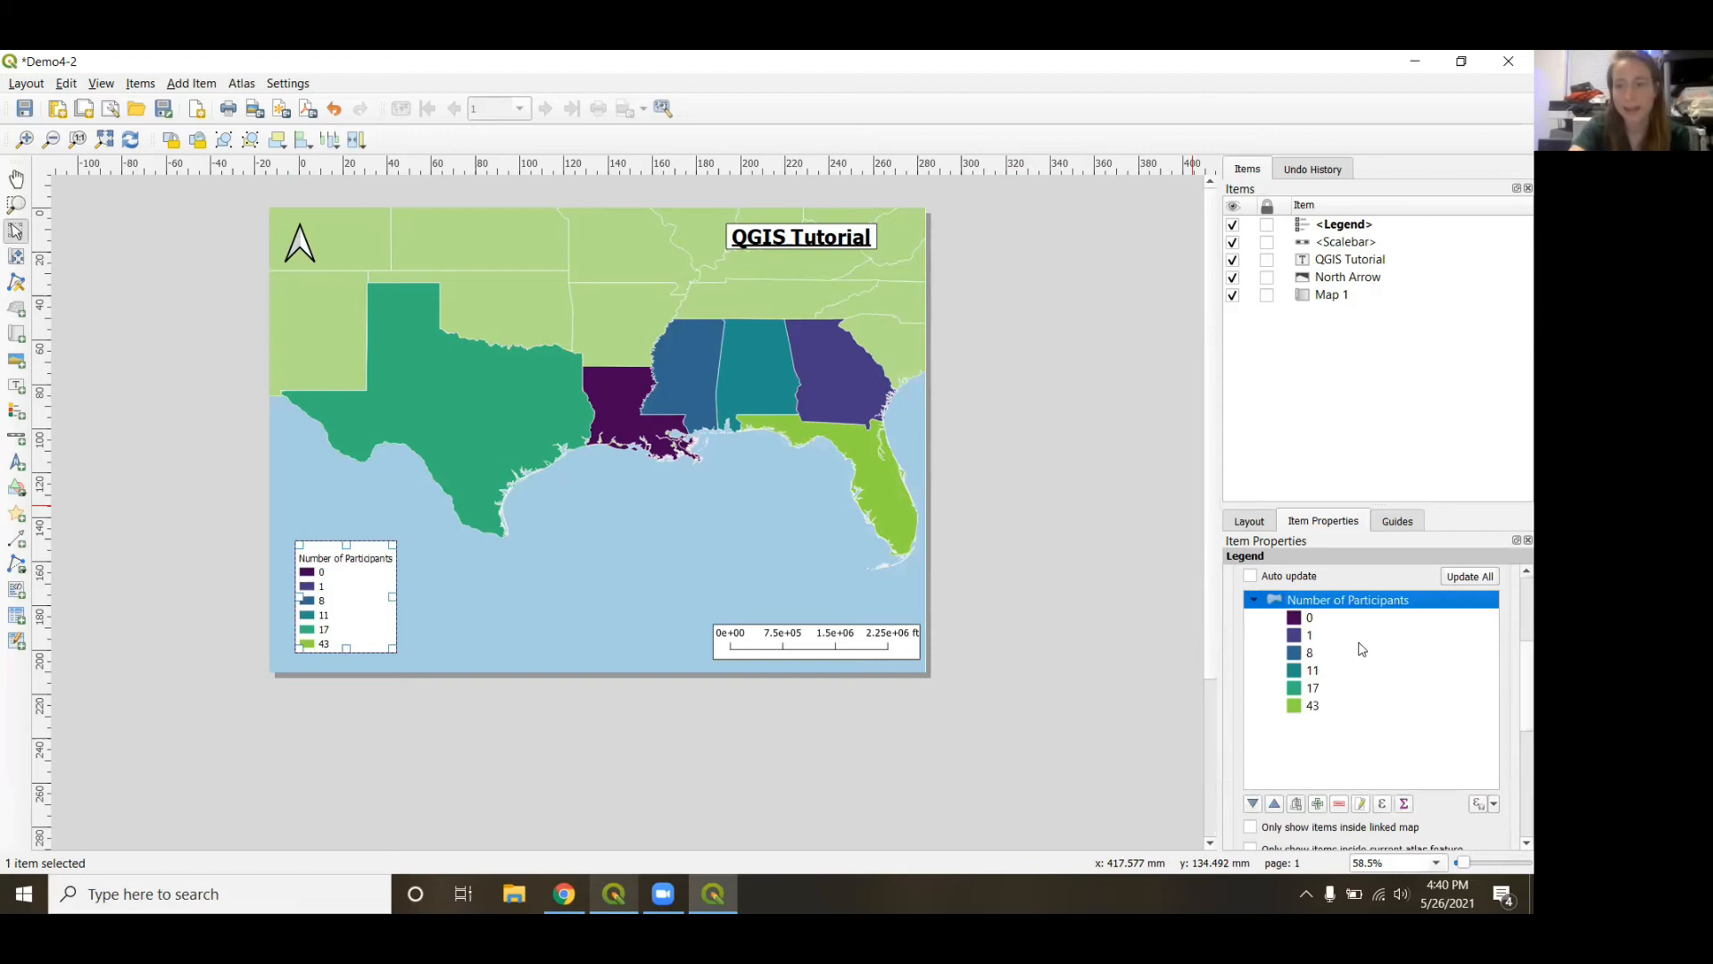
Give the legend the title "Legend", leaving it linked to Map 1.
{"action": "scroll", "coordinate": [1512, 666], "scroll_direction": "up", "scroll_amount": 2}
{"action": "scroll", "coordinate": [1512, 666], "scroll_direction": "up", "scroll_amount": 3}
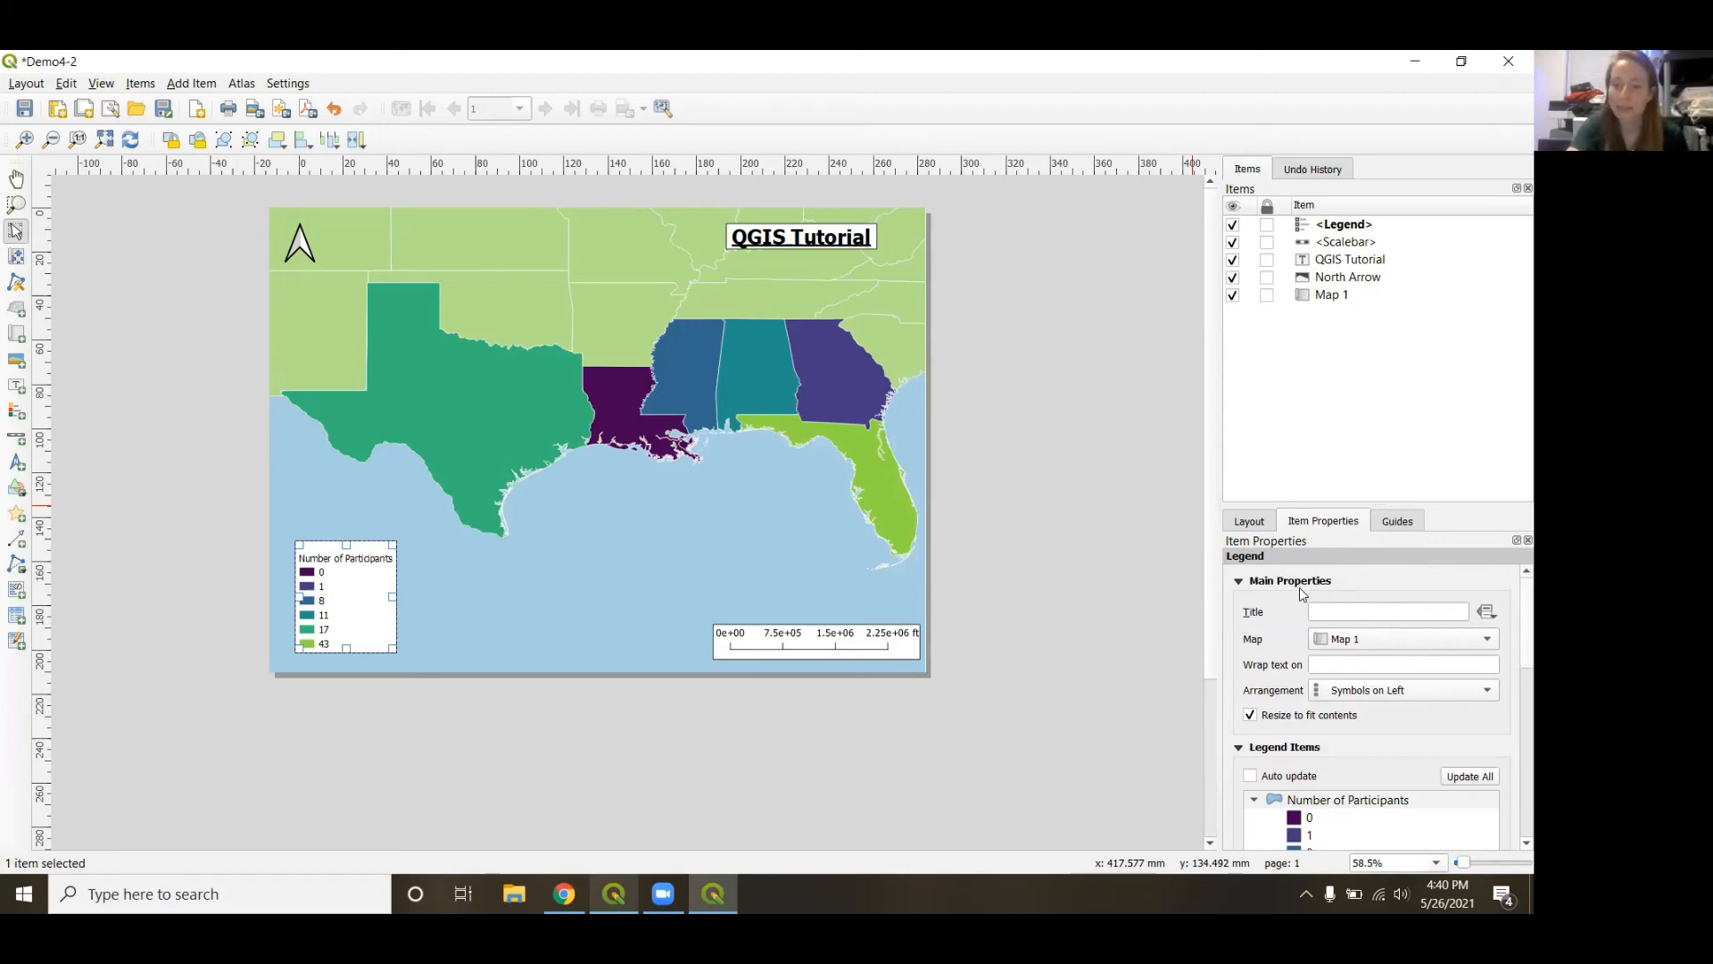
{"action": "left_click", "coordinate": [1349, 611]}
{"action": "type", "text": "Legend"}
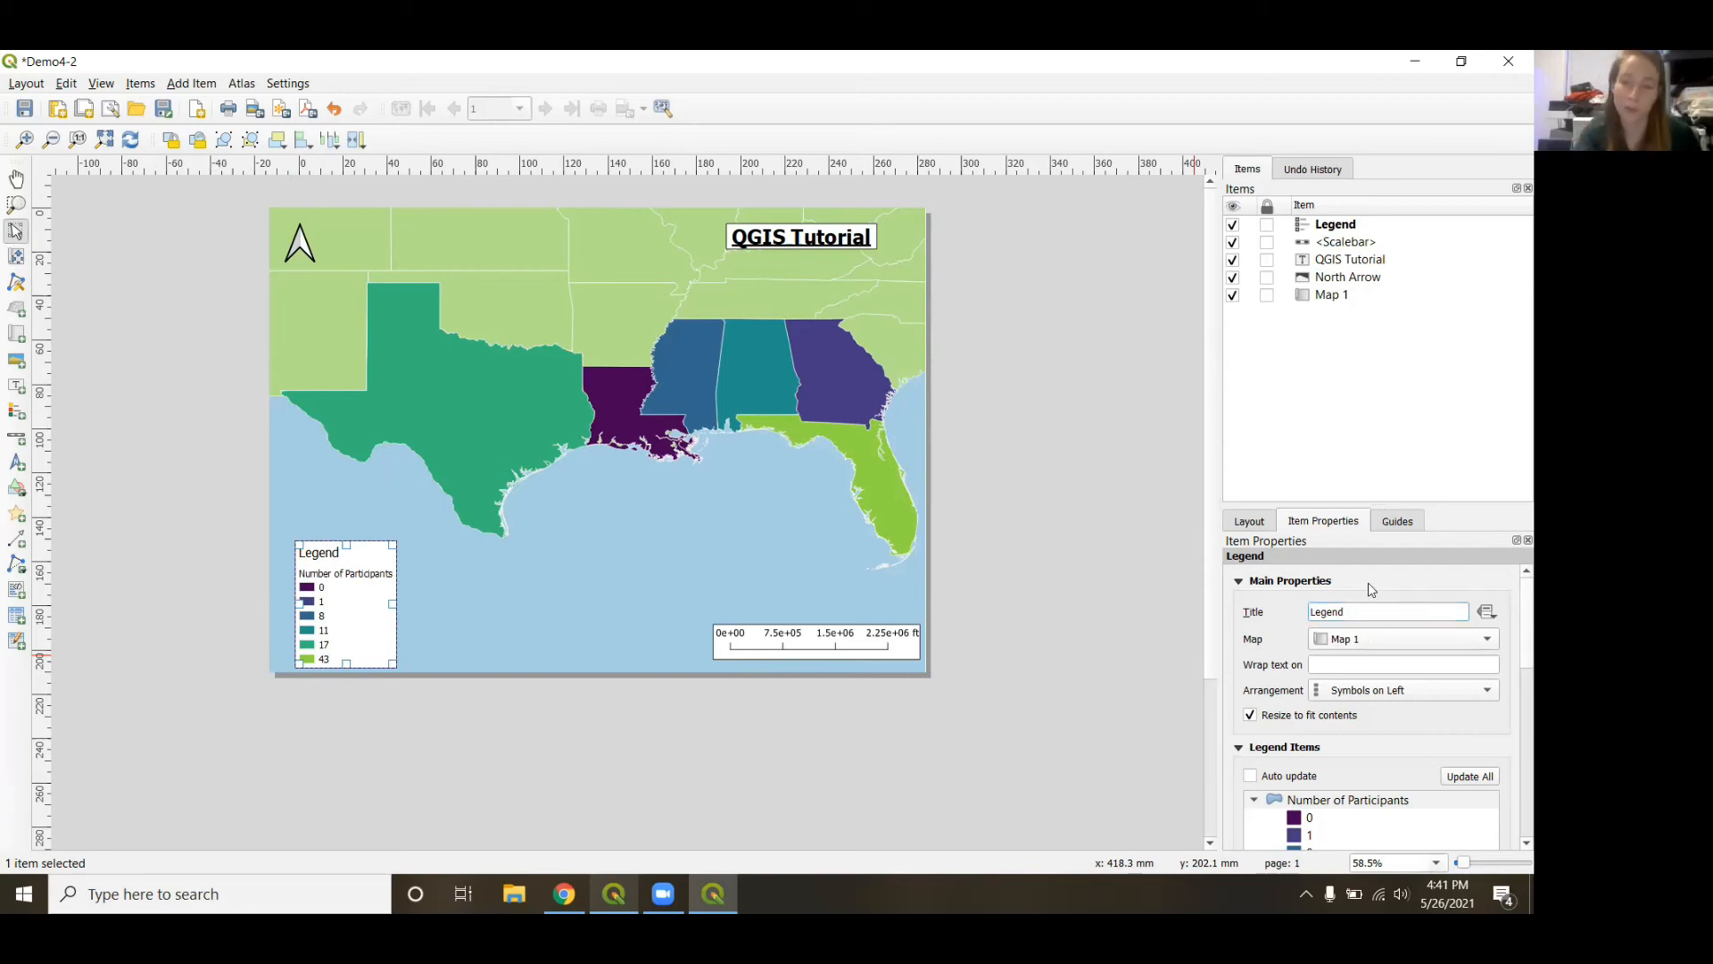
{"action": "left_click", "coordinate": [1450, 639]}
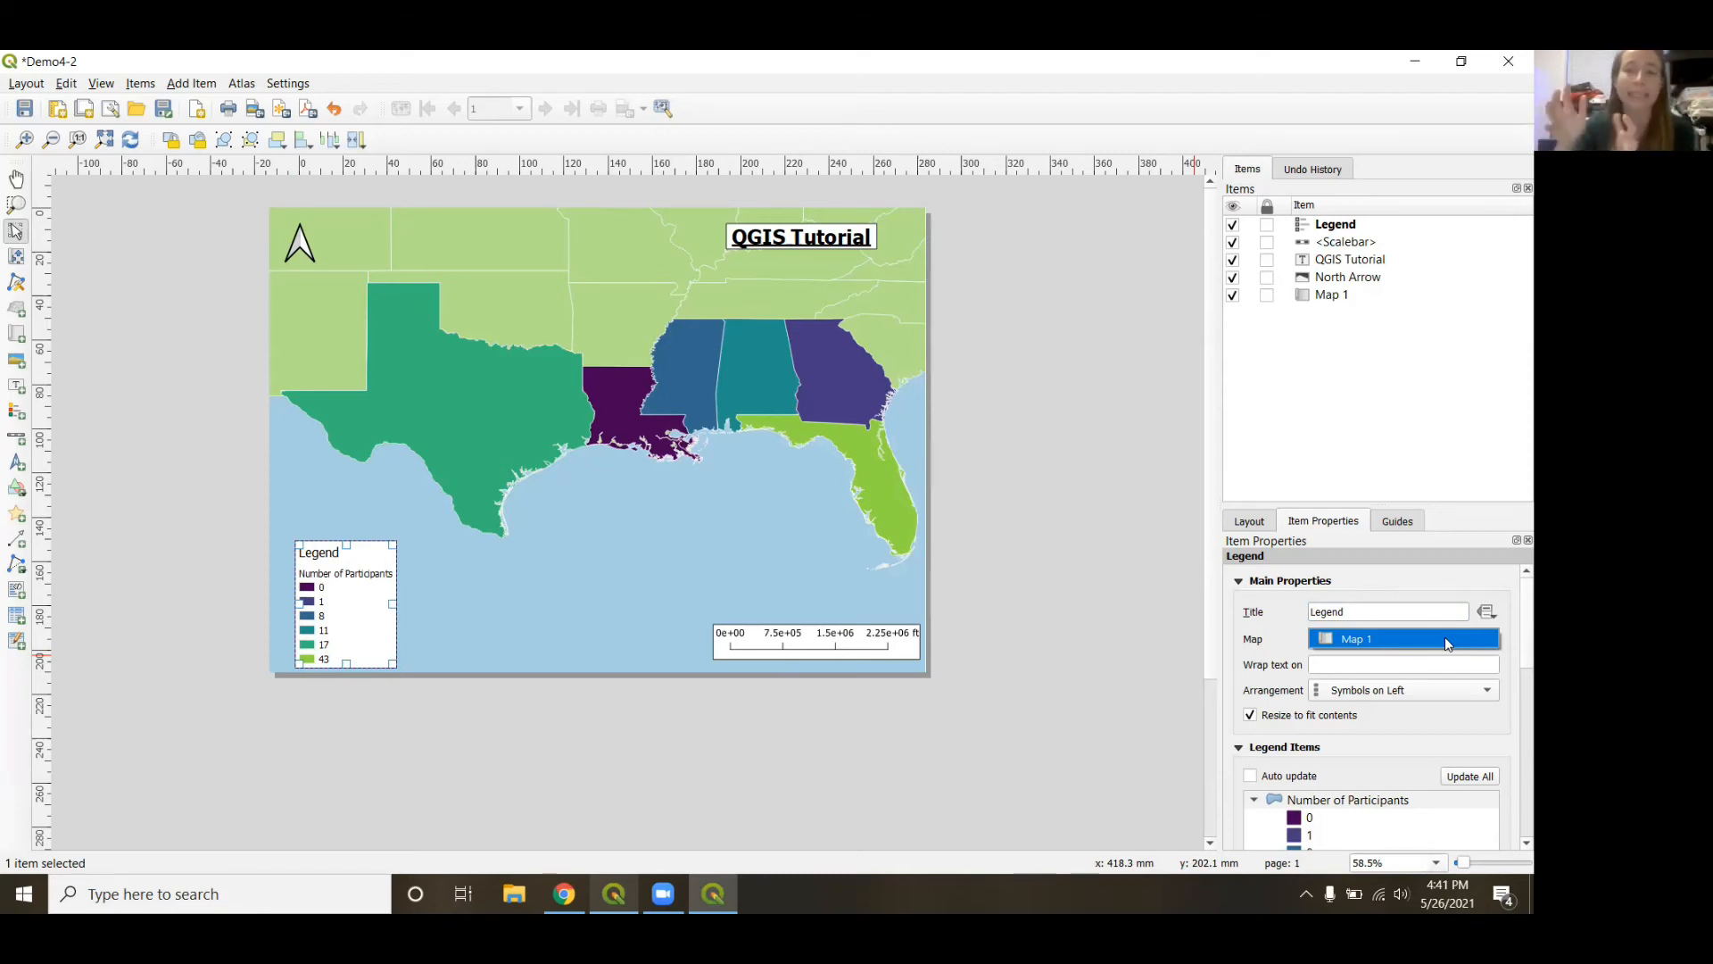
{"action": "left_click", "coordinate": [1279, 628]}
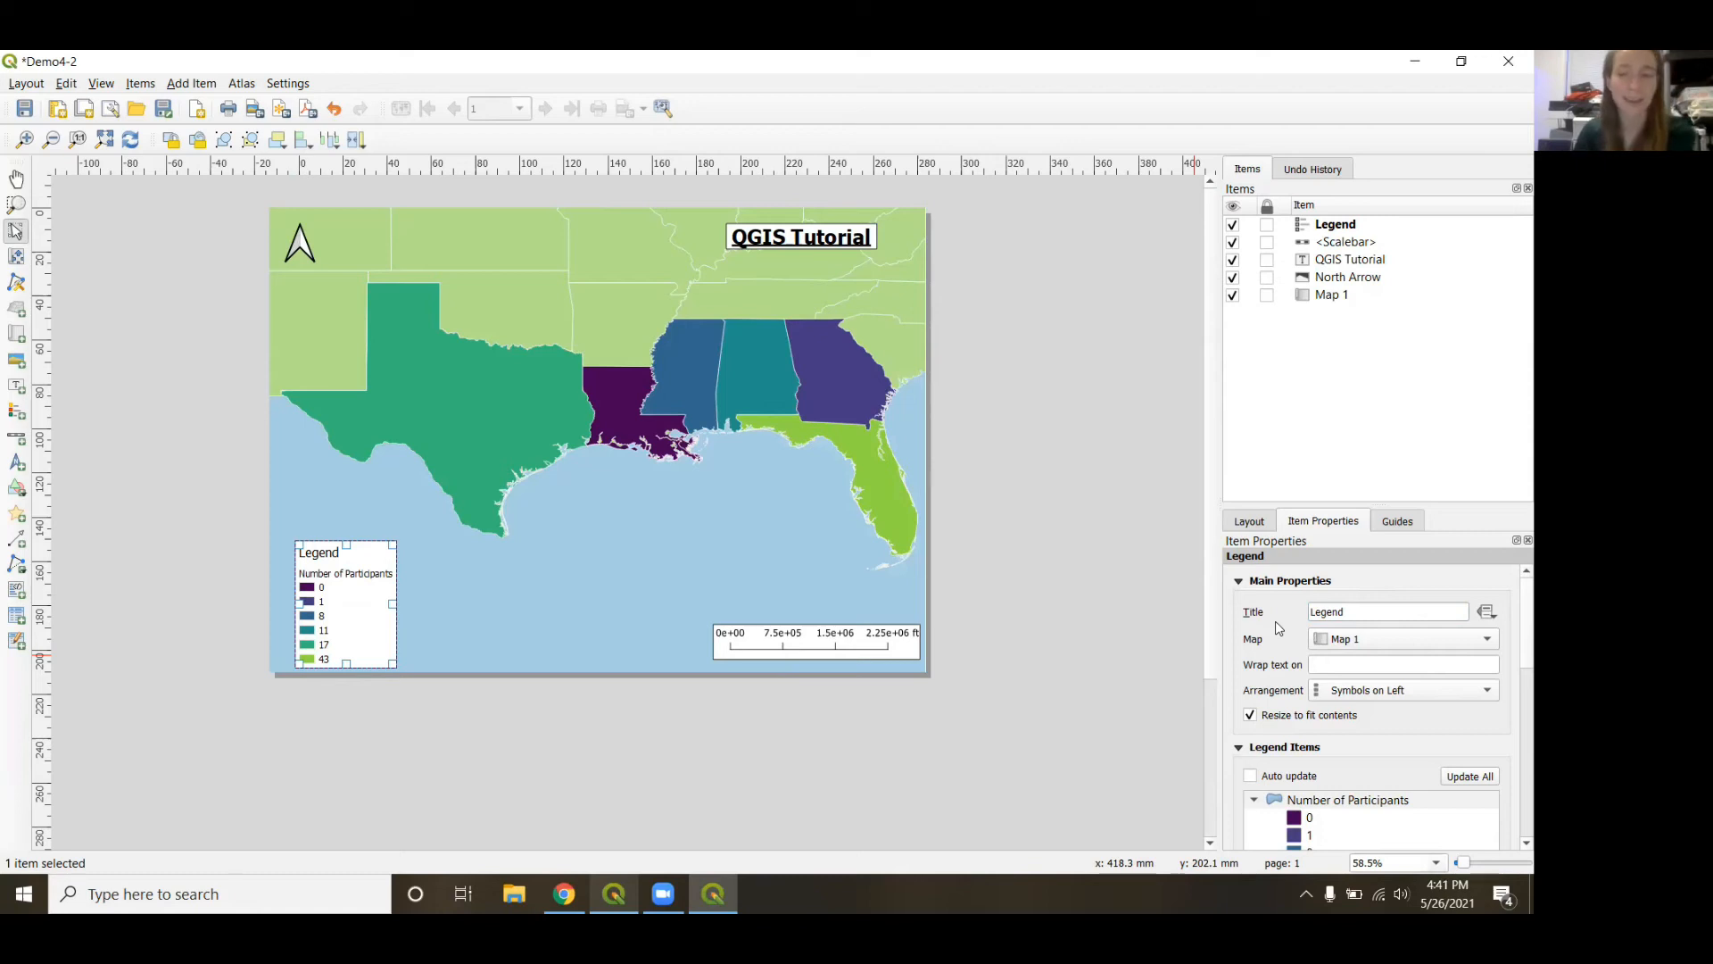
Make the legend title's font bold in the legend's text formatting settings.
{"action": "scroll", "coordinate": [1279, 628], "scroll_direction": "down", "scroll_amount": 1}
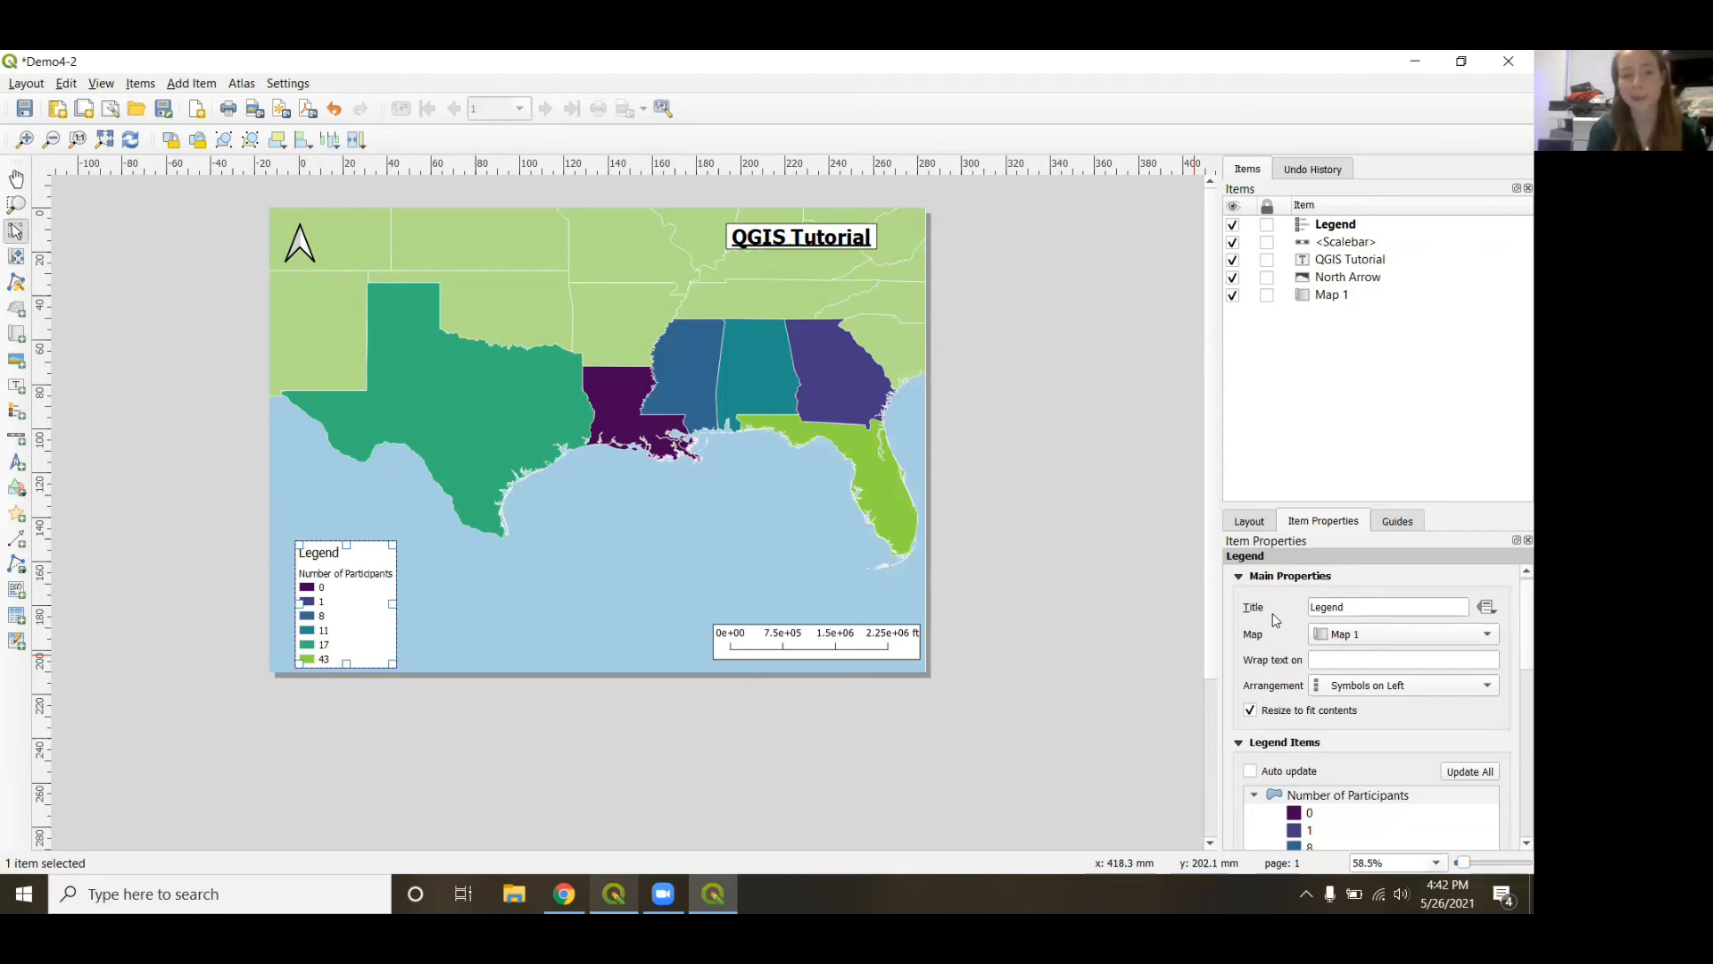
{"action": "scroll", "coordinate": [1274, 619], "scroll_direction": "down", "scroll_amount": 4}
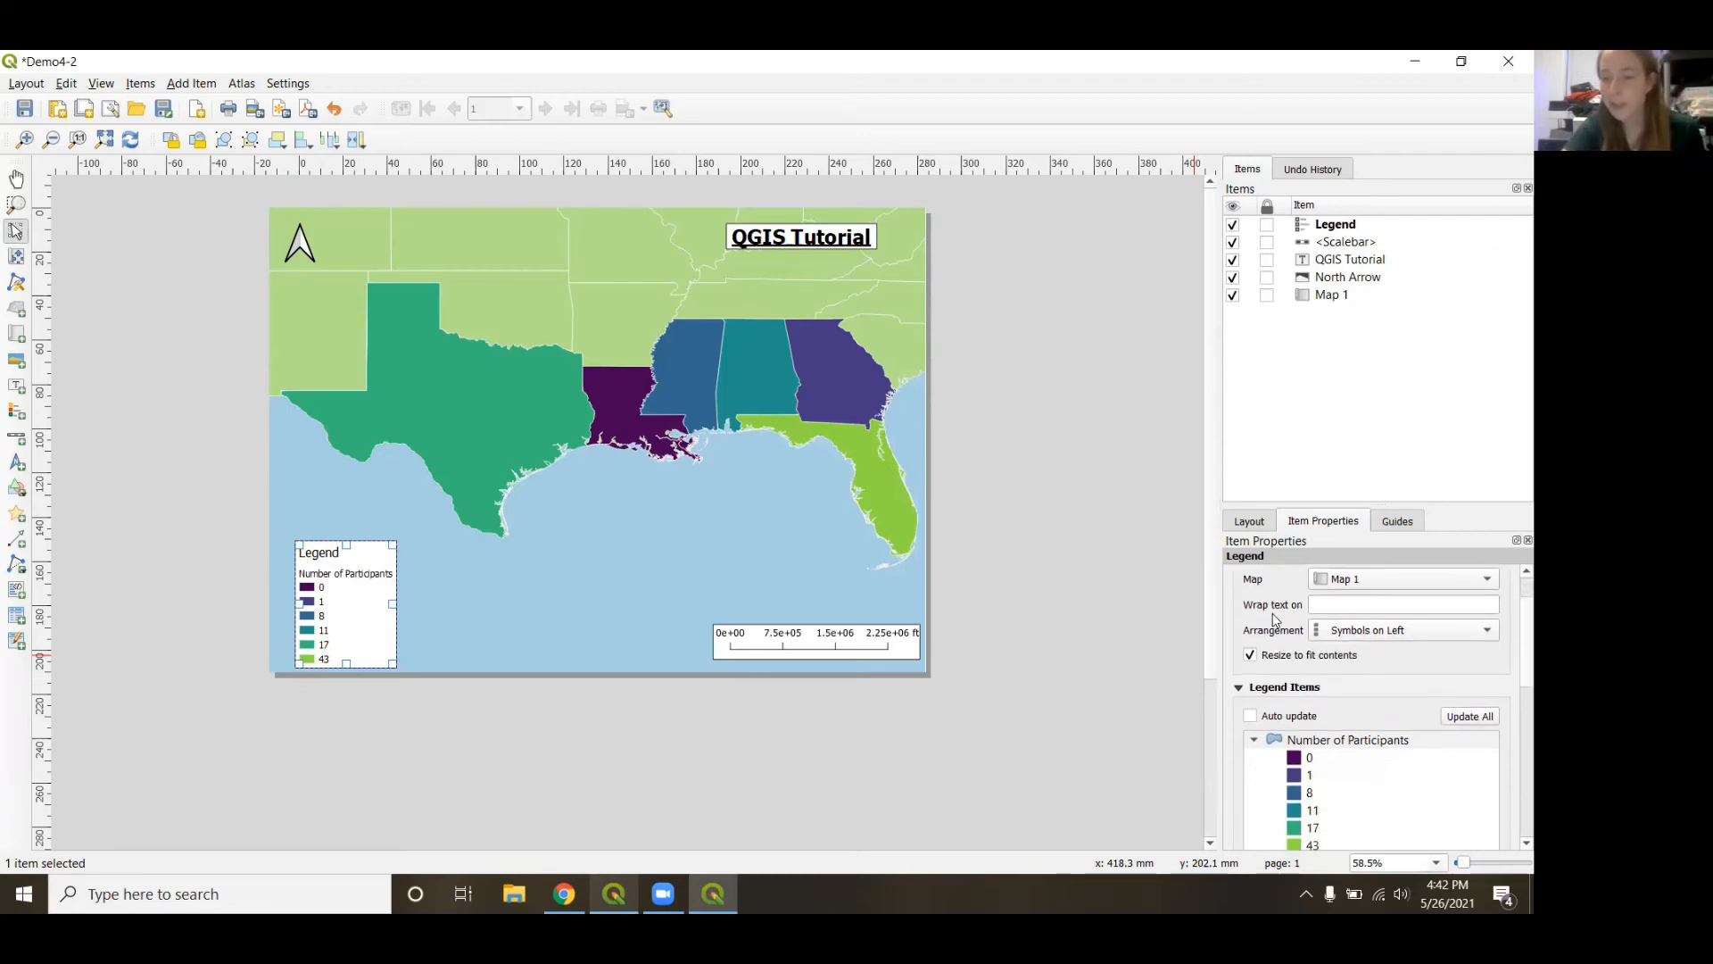
{"action": "scroll", "coordinate": [1274, 619], "scroll_direction": "down", "scroll_amount": 1}
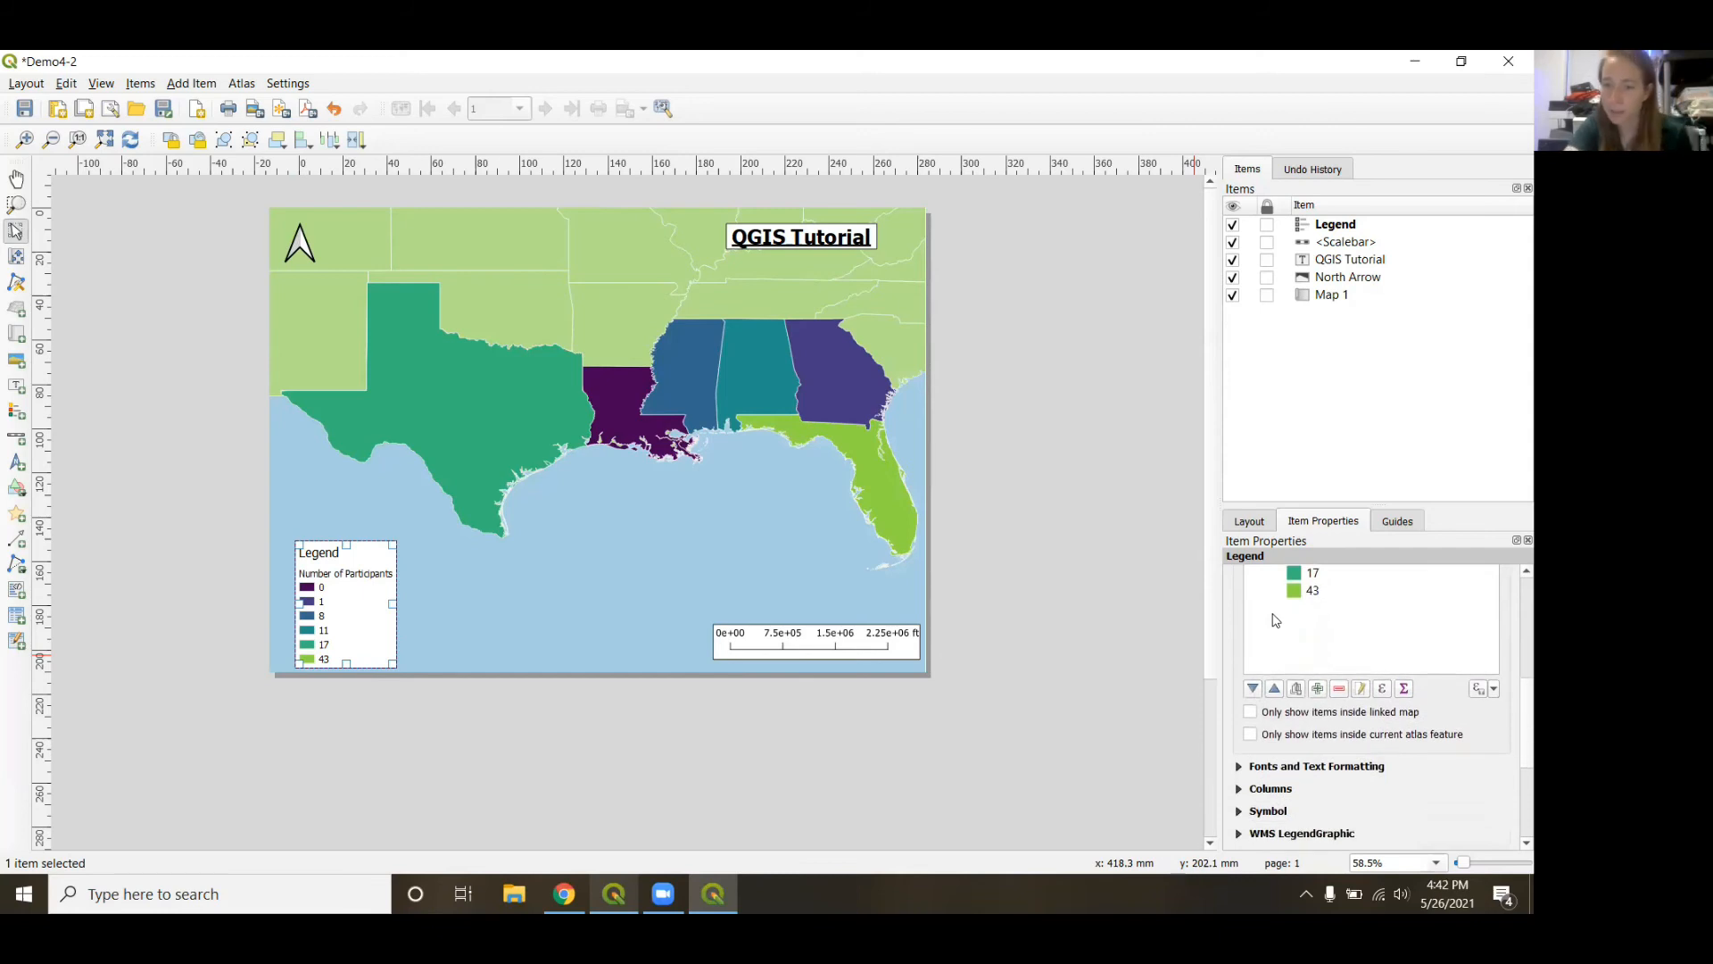
{"action": "scroll", "coordinate": [1275, 619], "scroll_direction": "down", "scroll_amount": 2}
{"action": "scroll", "coordinate": [1274, 621], "scroll_direction": "down", "scroll_amount": 1}
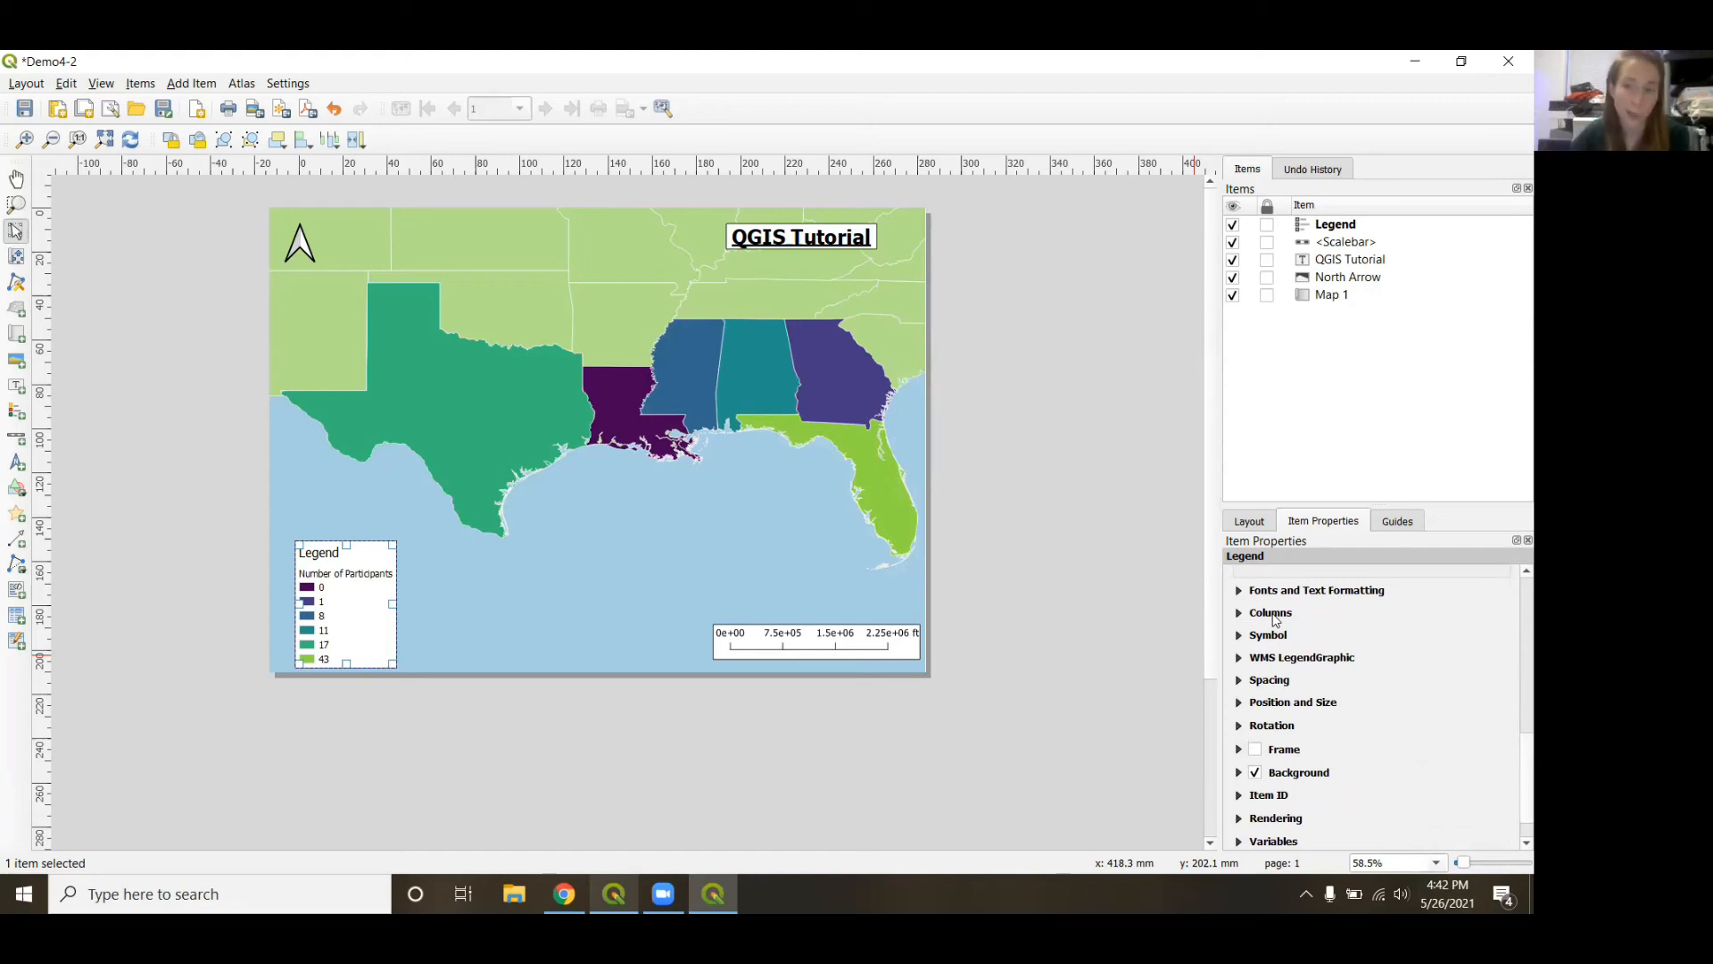
{"action": "left_click", "coordinate": [1238, 591]}
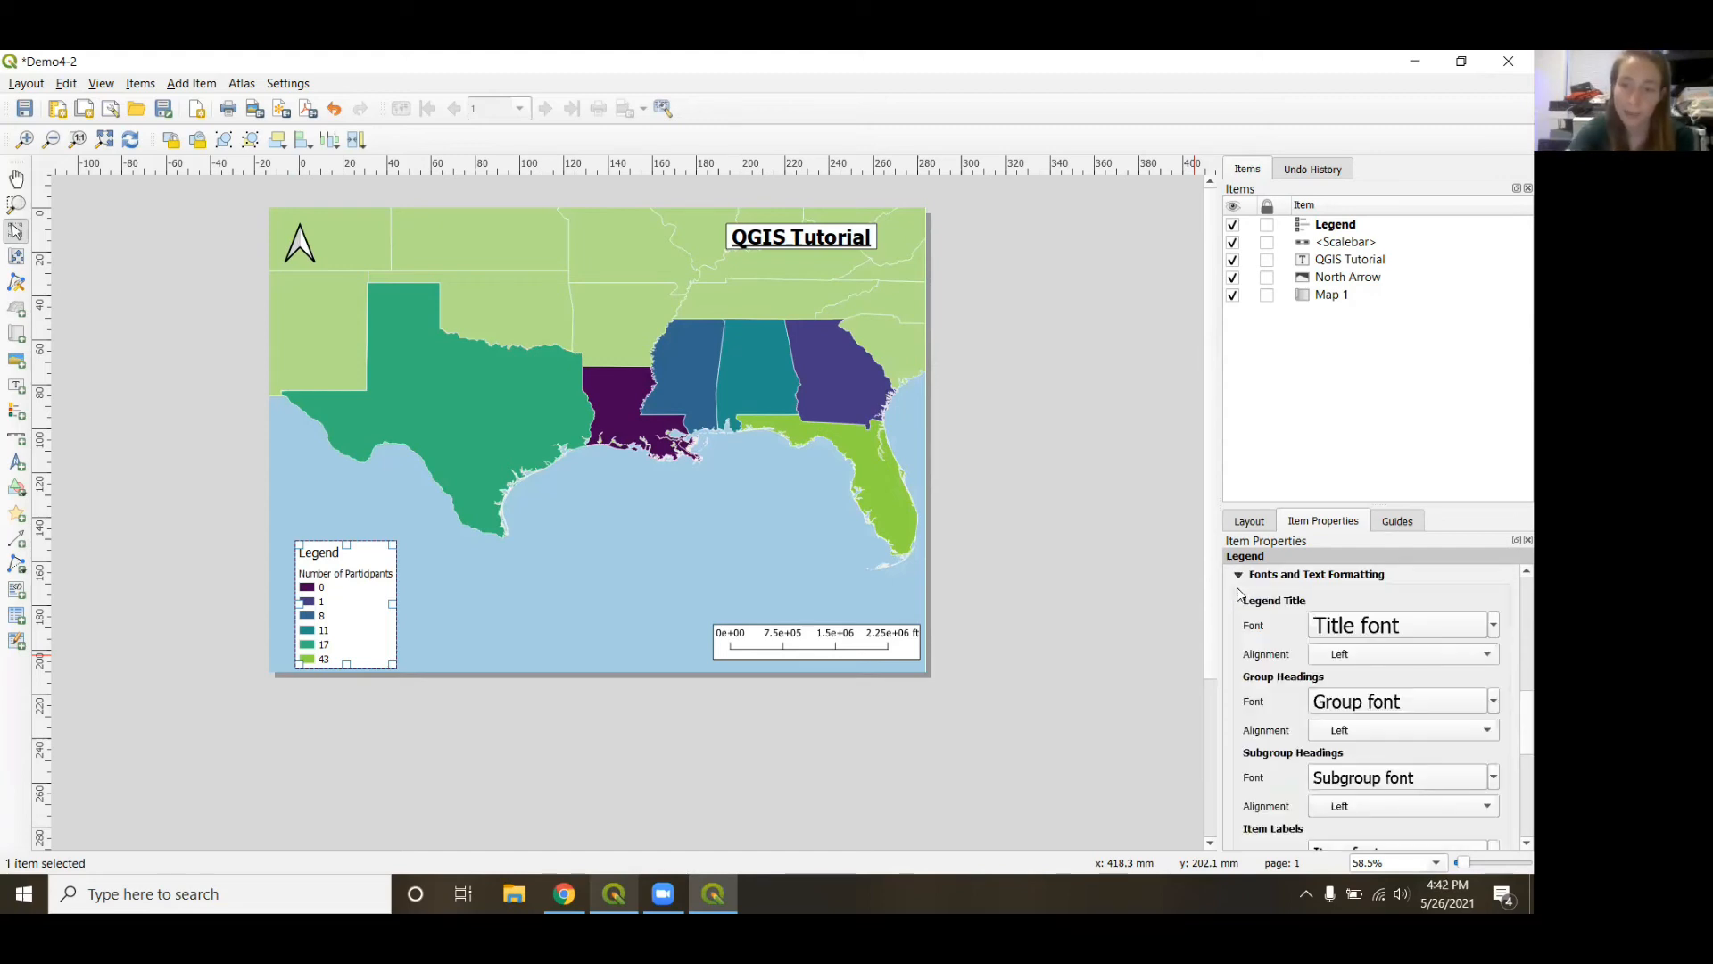
{"action": "left_click", "coordinate": [1336, 632]}
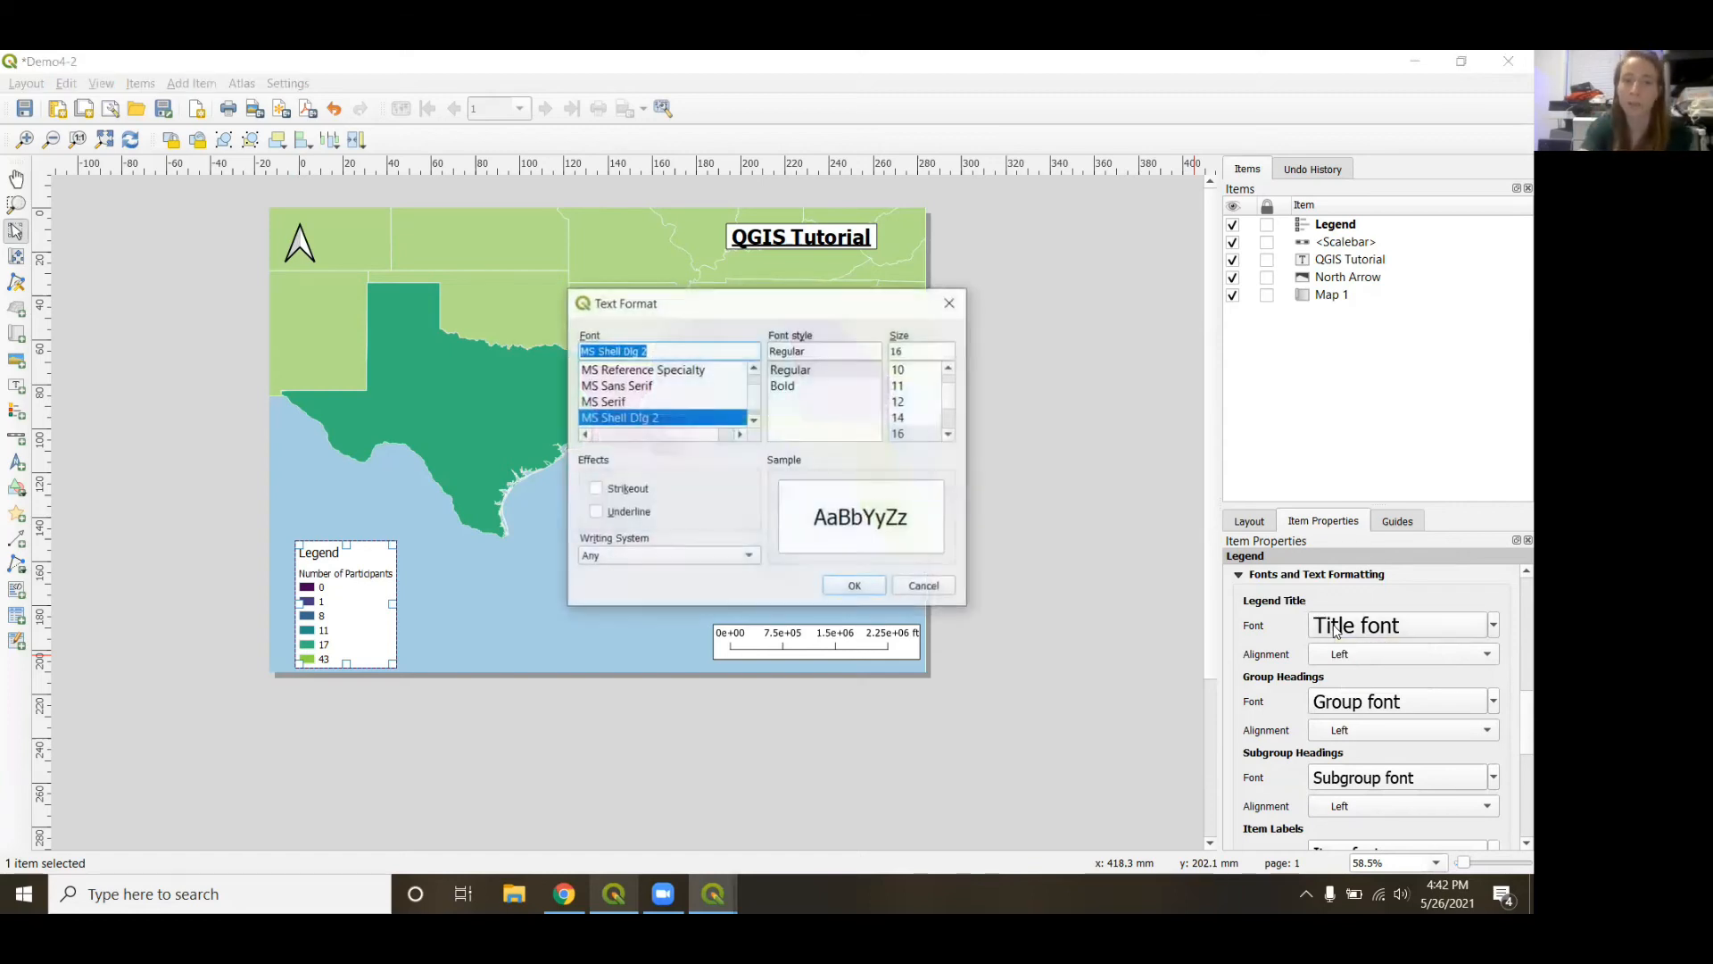
{"action": "left_click", "coordinate": [792, 386]}
{"action": "left_click", "coordinate": [943, 439]}
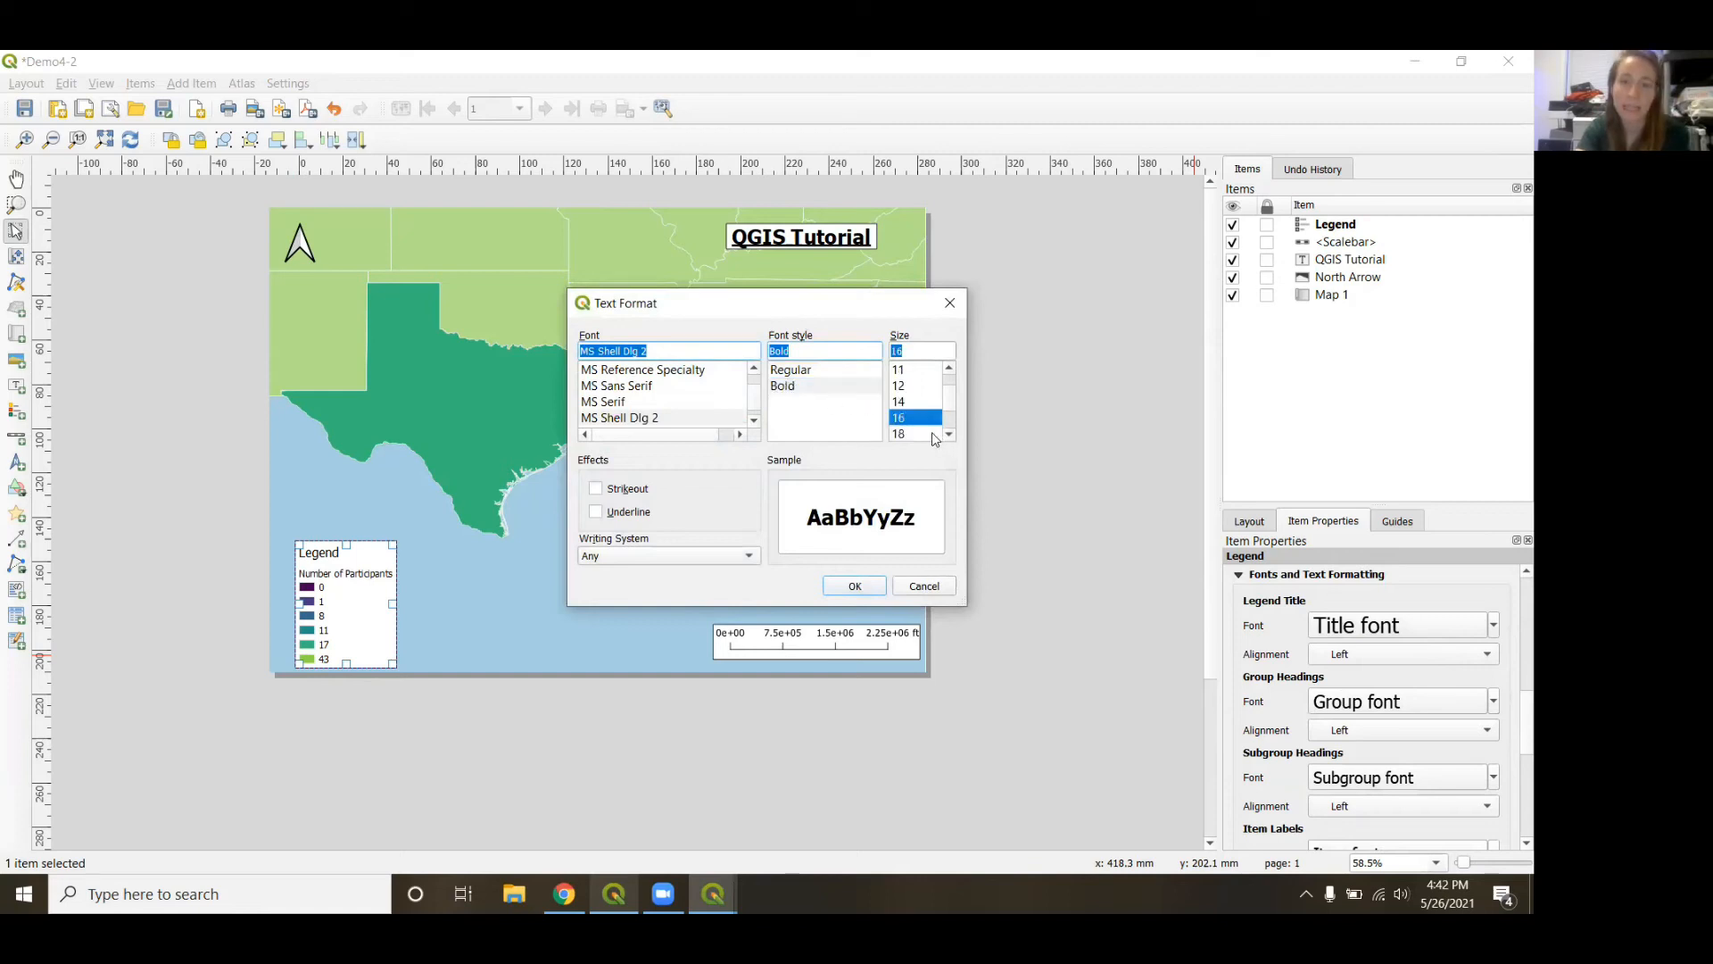
{"action": "left_click", "coordinate": [855, 587]}
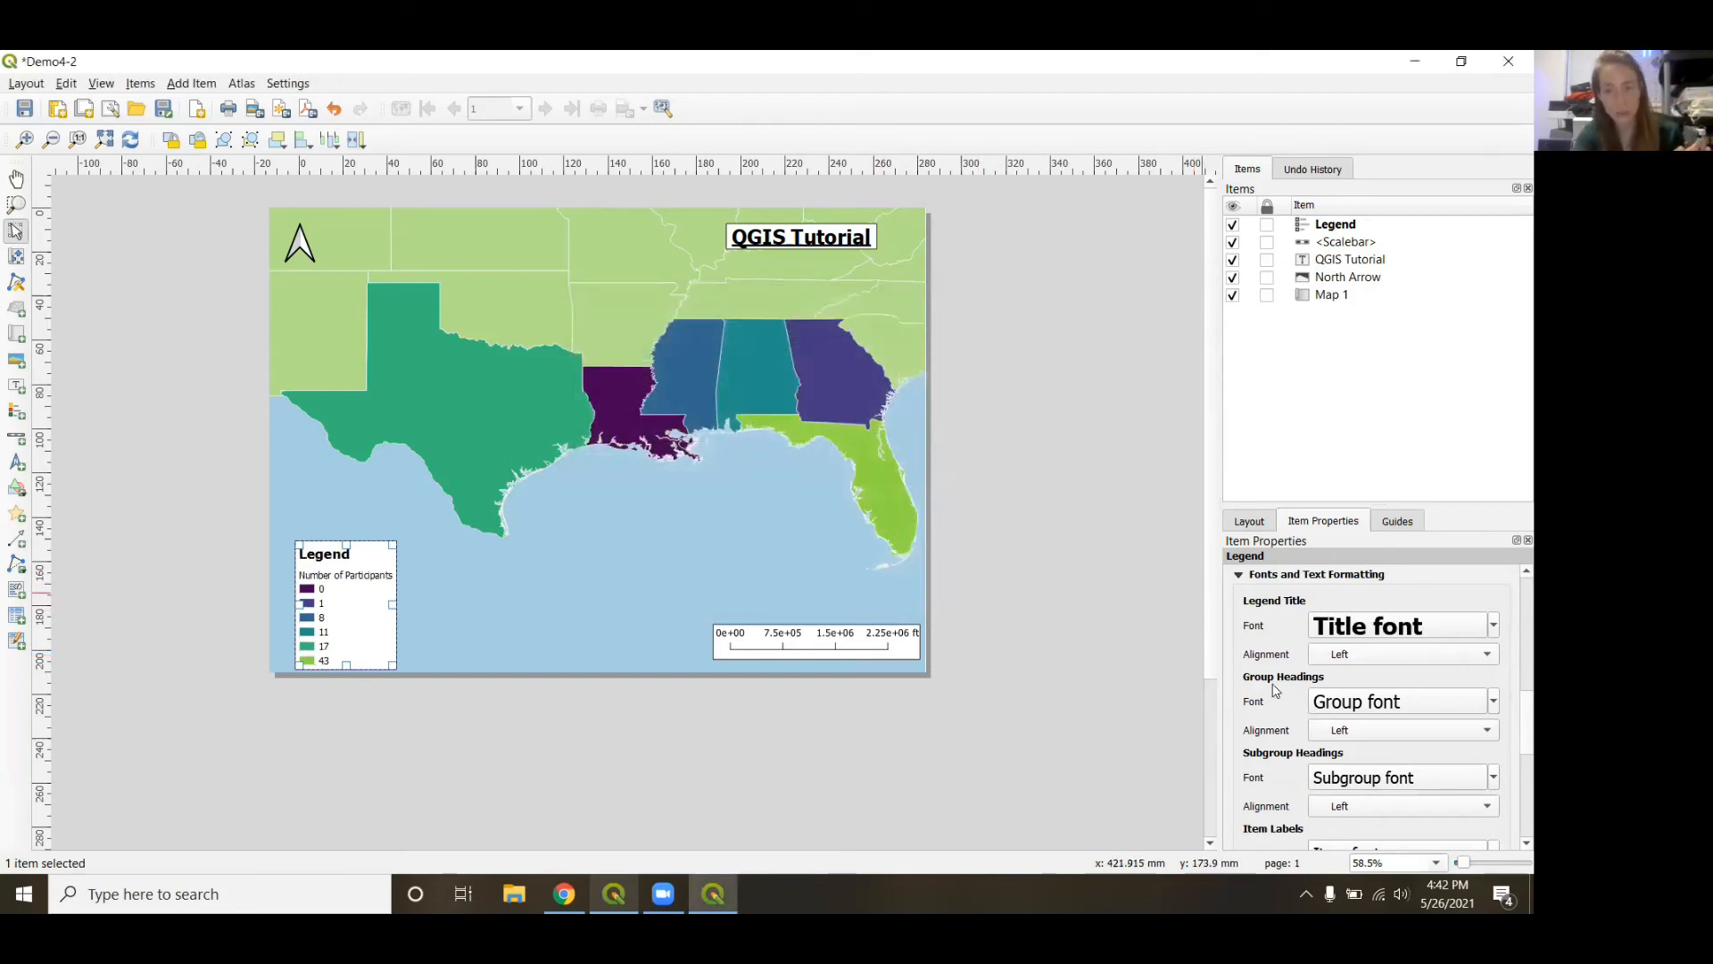
Switch to the main QGIS window, add an empty layer group, remove it, and return to the print layout.
{"action": "scroll", "coordinate": [1276, 727], "scroll_direction": "down", "scroll_amount": 1}
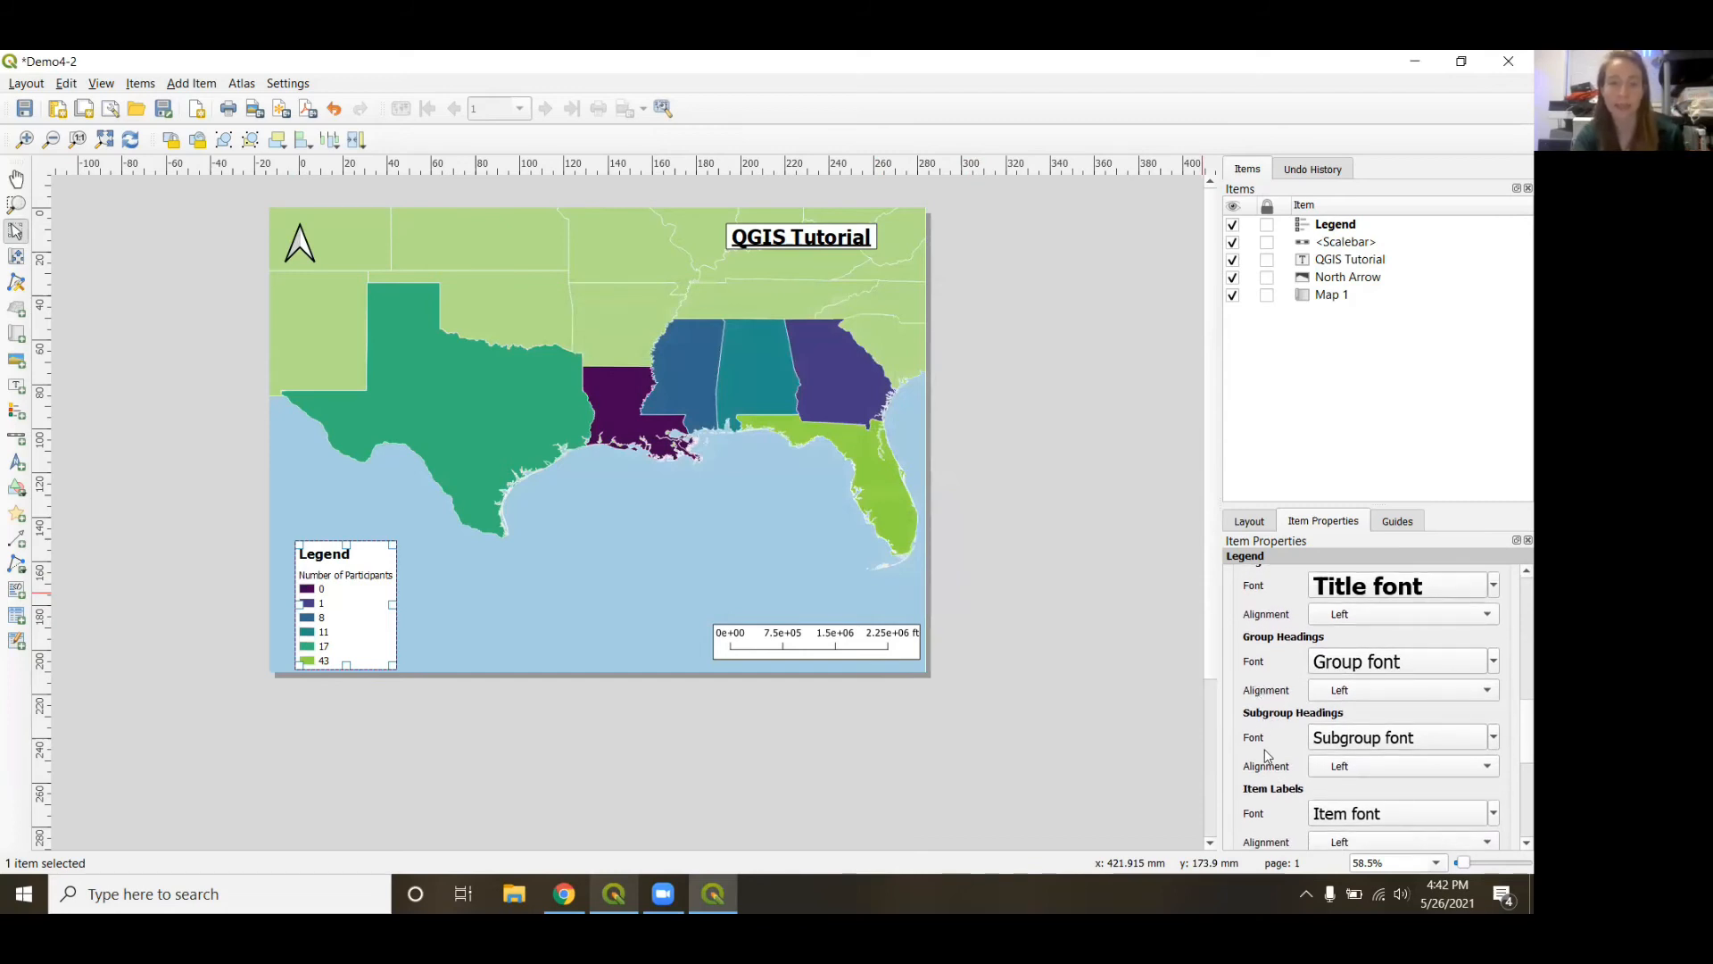
{"action": "scroll", "coordinate": [1267, 756], "scroll_direction": "down", "scroll_amount": 1}
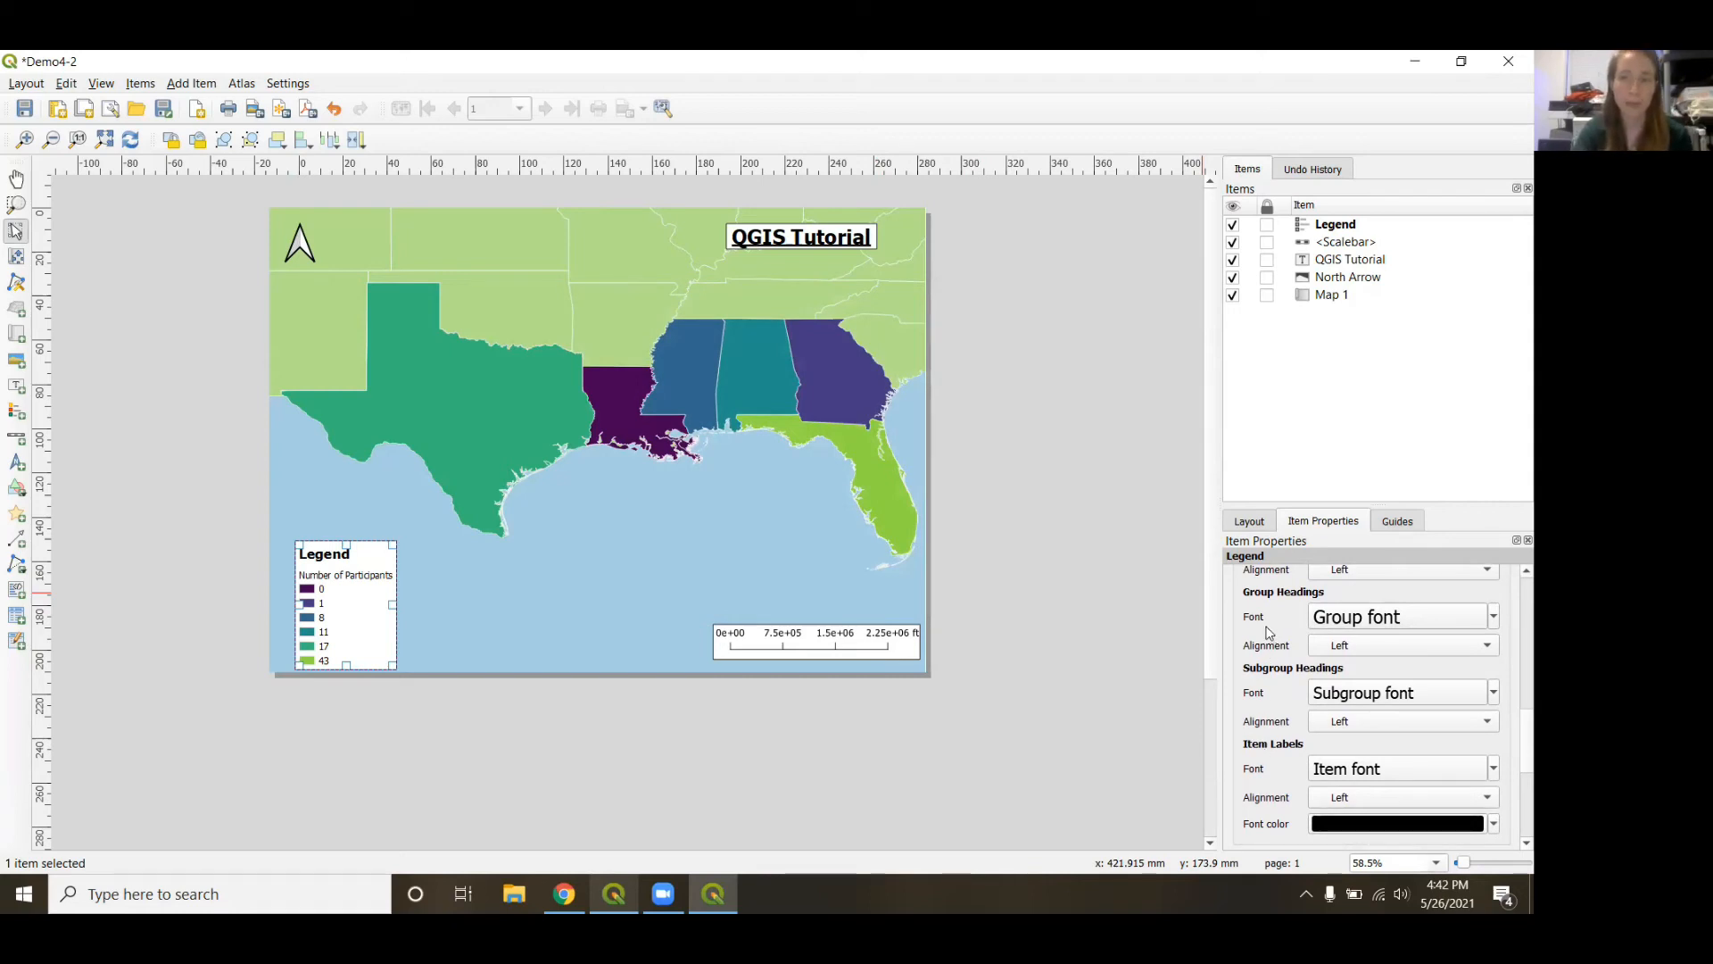
{"action": "left_click", "coordinate": [1406, 63]}
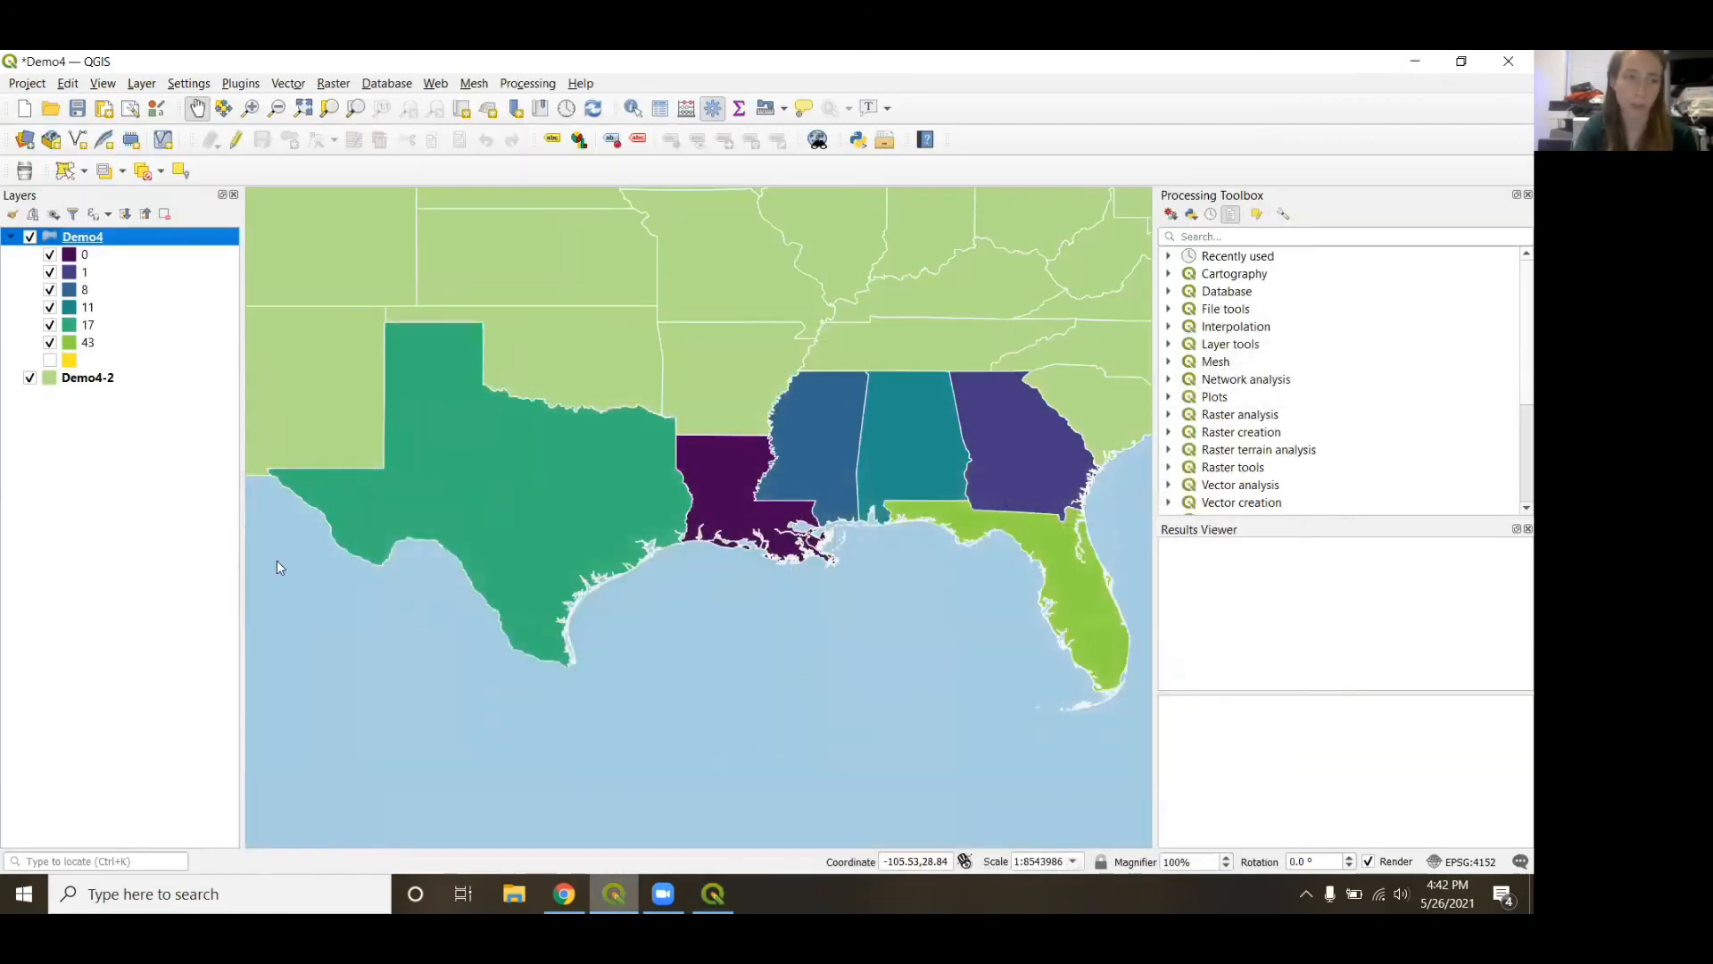
{"action": "right_click", "coordinate": [90, 460]}
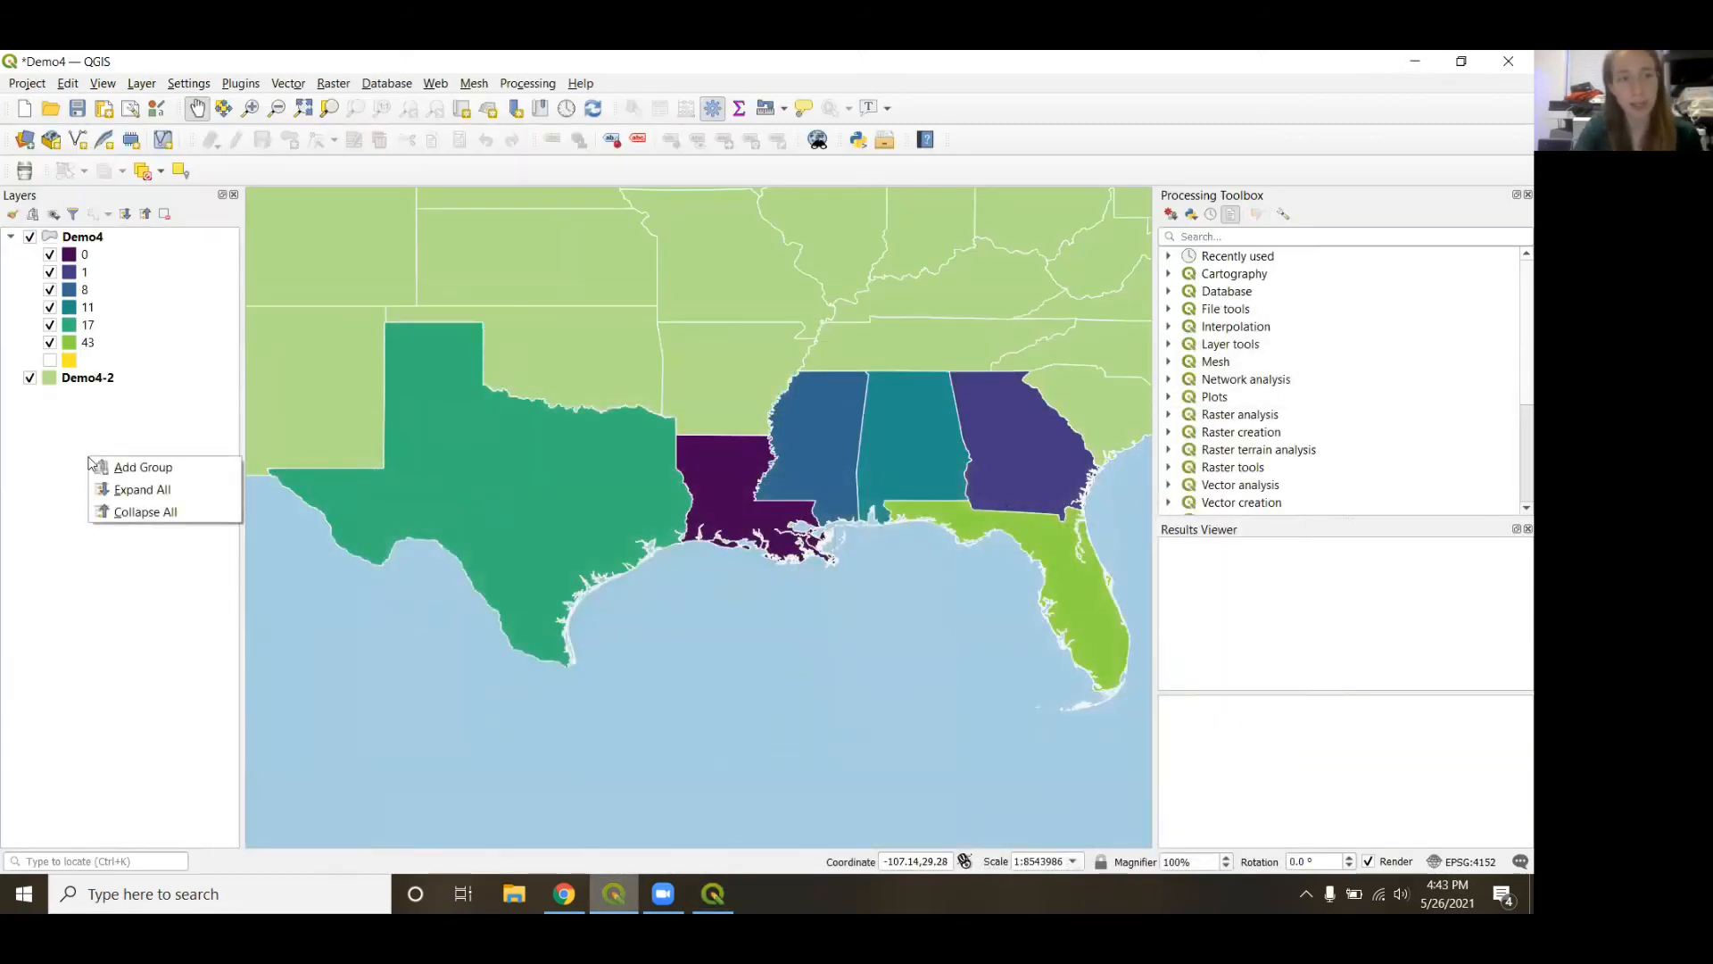
{"action": "left_click", "coordinate": [133, 467]}
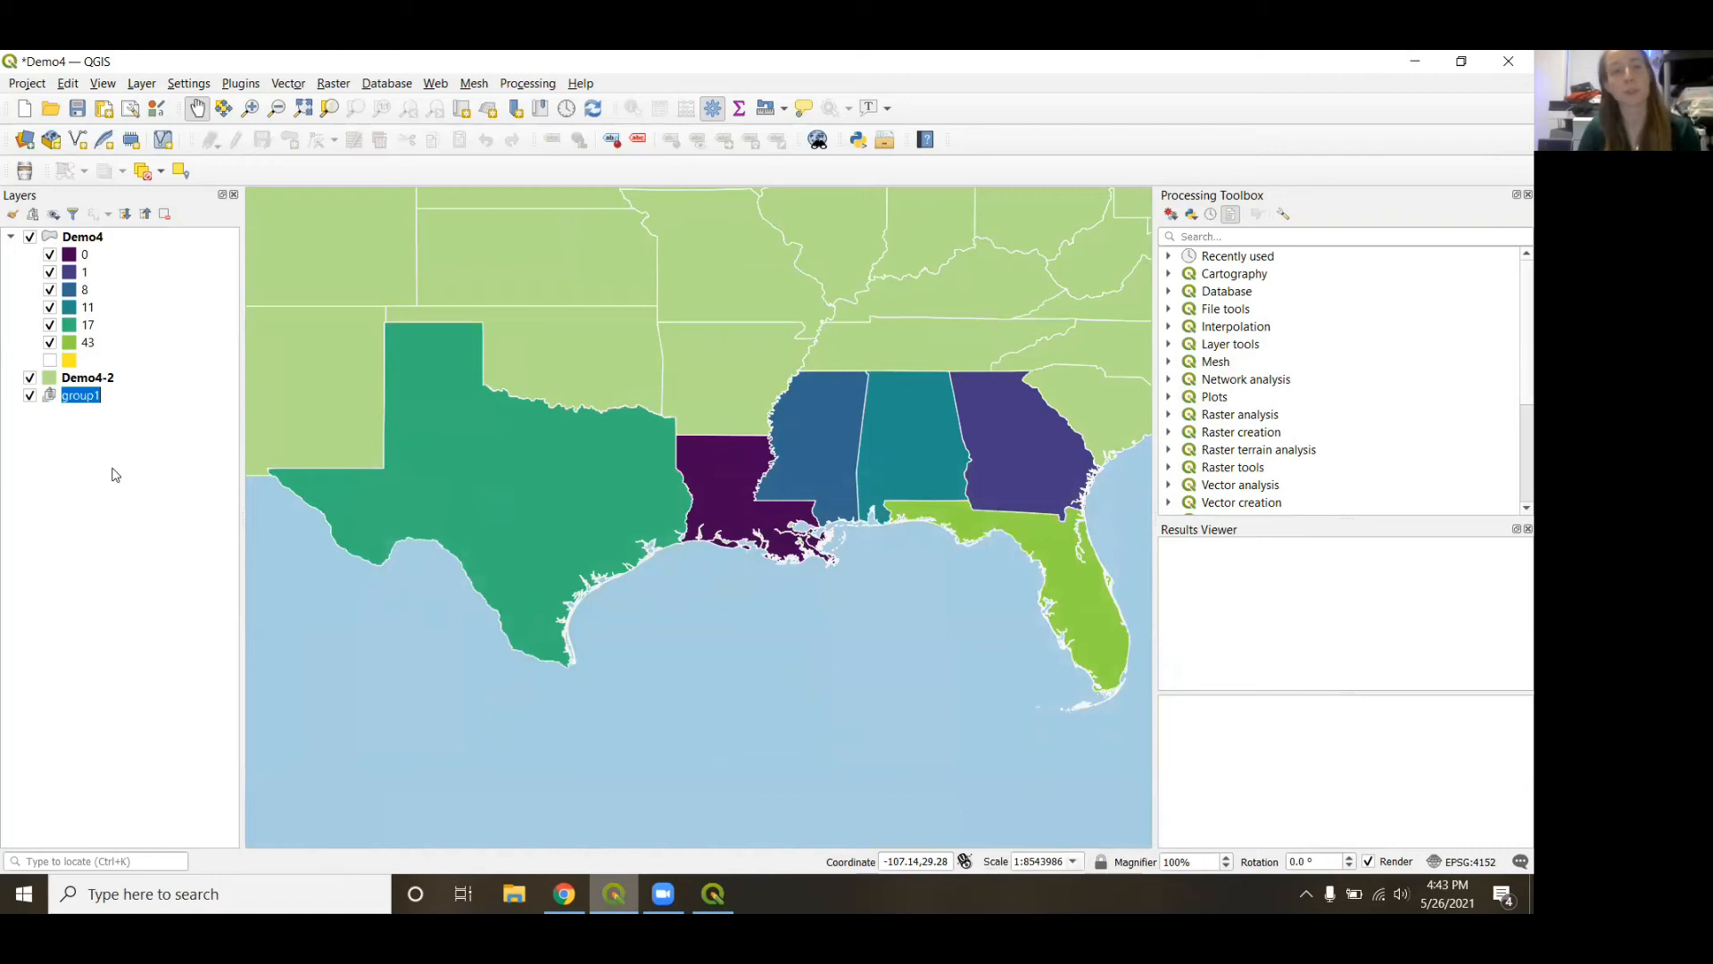
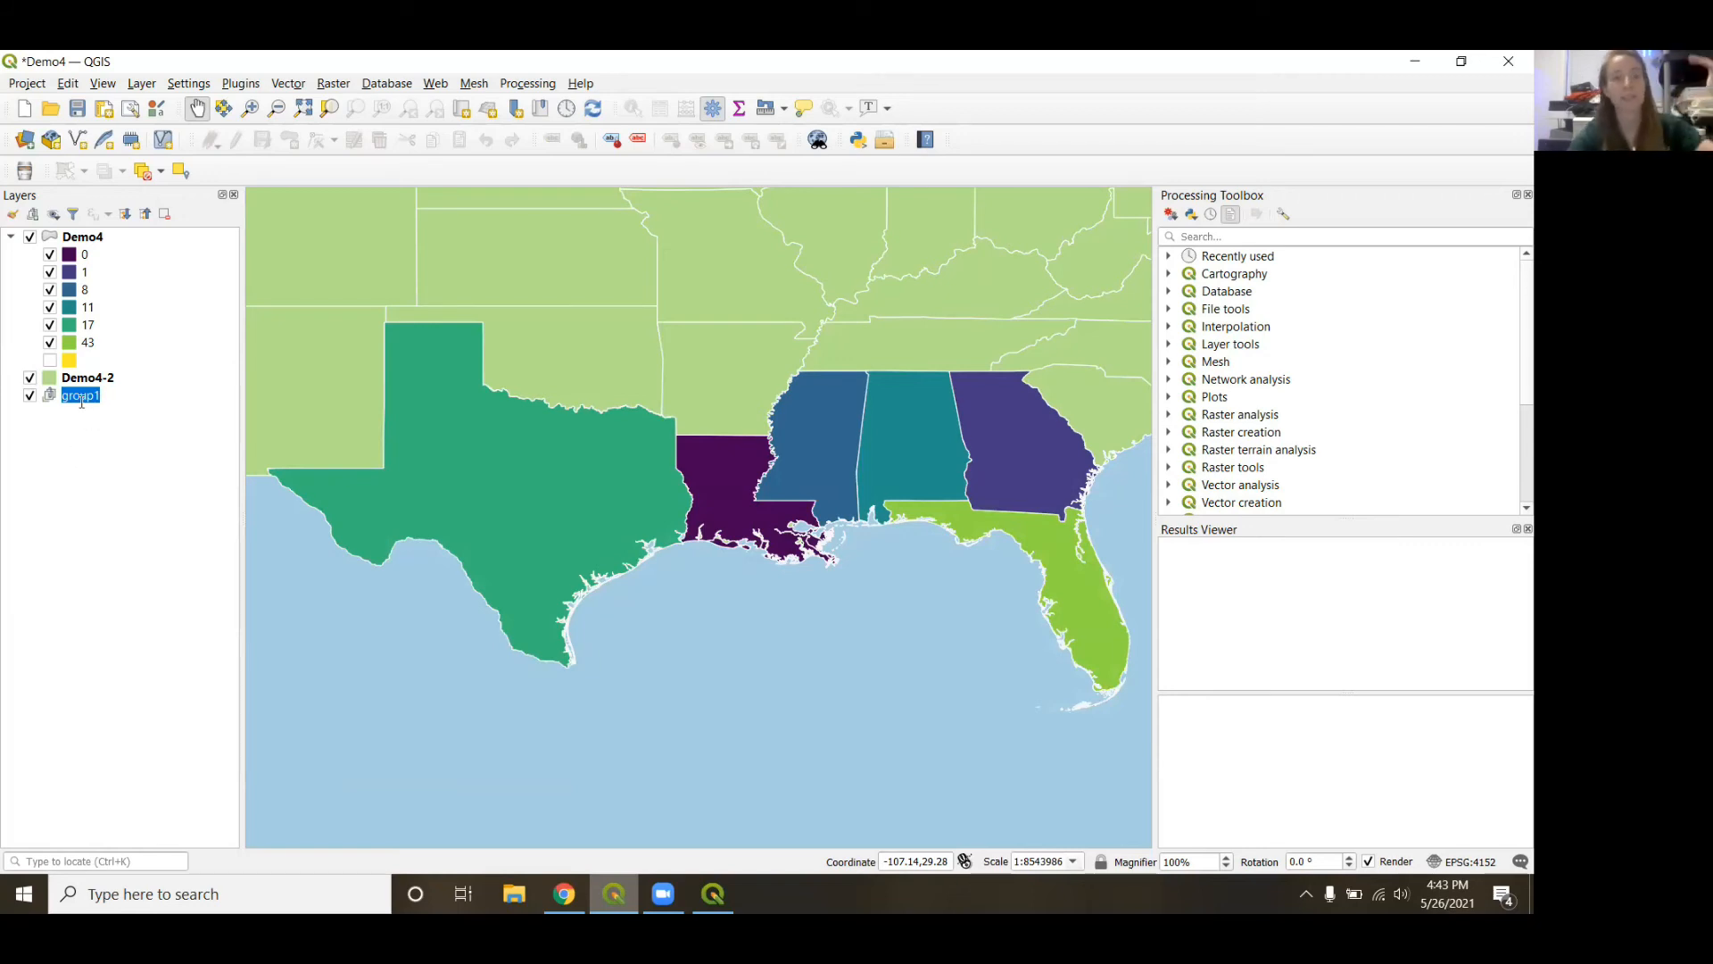
{"action": "right_click", "coordinate": [51, 403]}
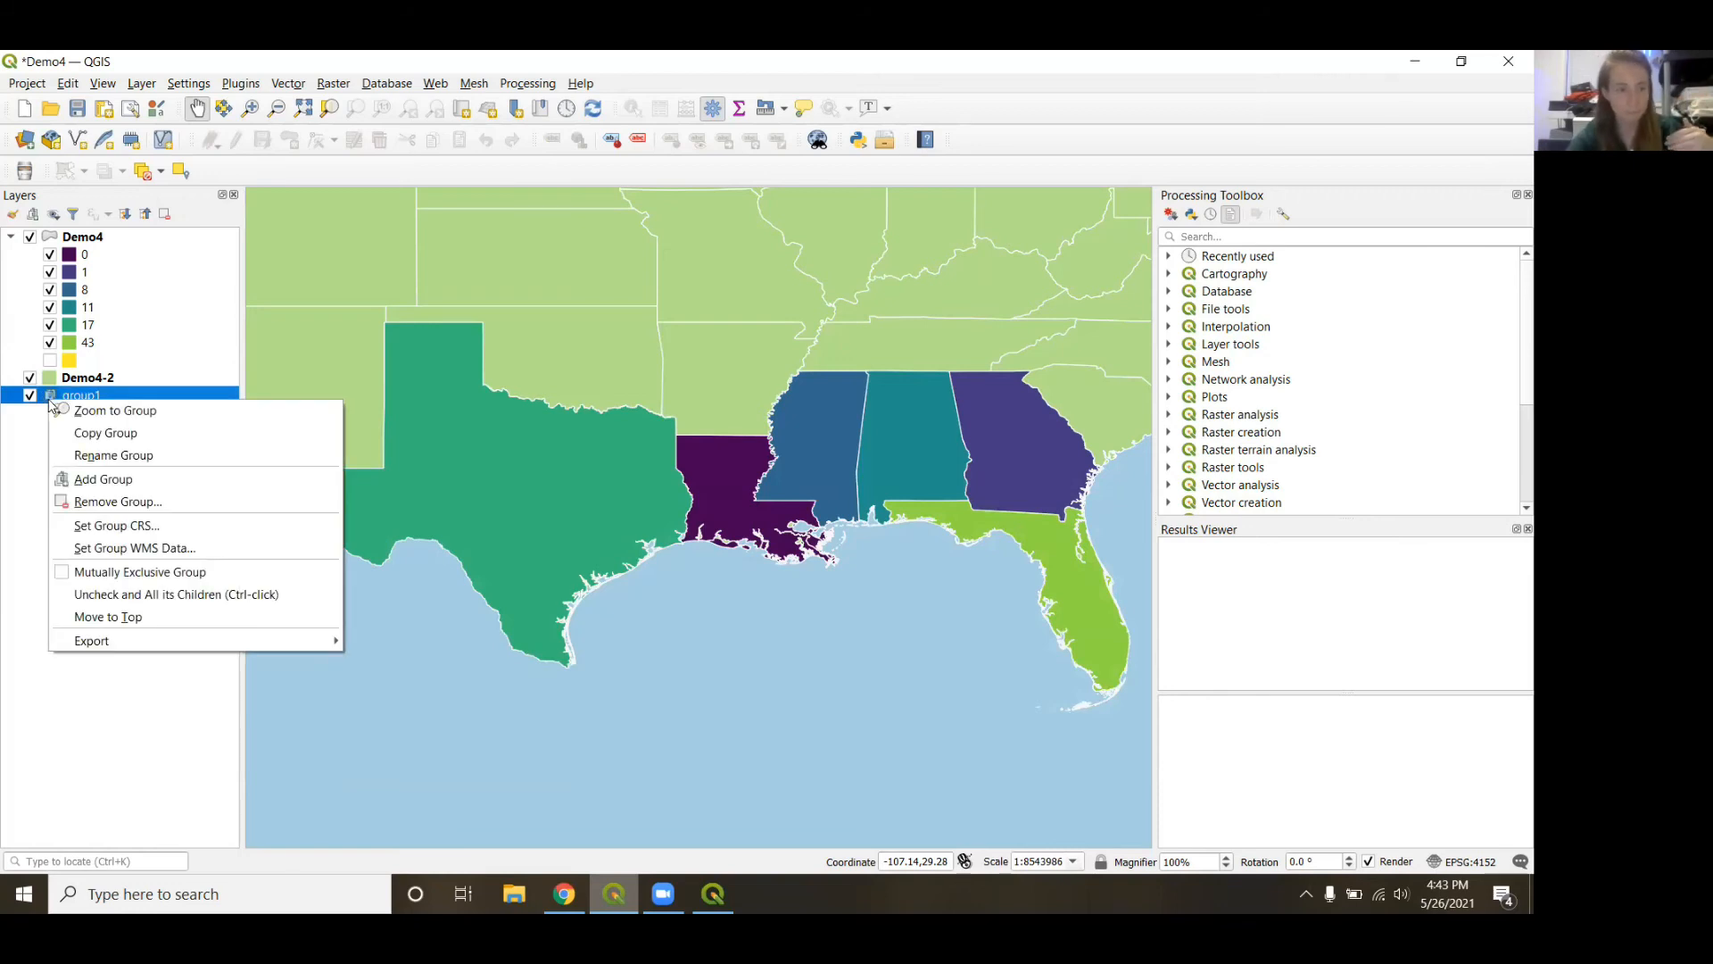
{"action": "left_click", "coordinate": [119, 502]}
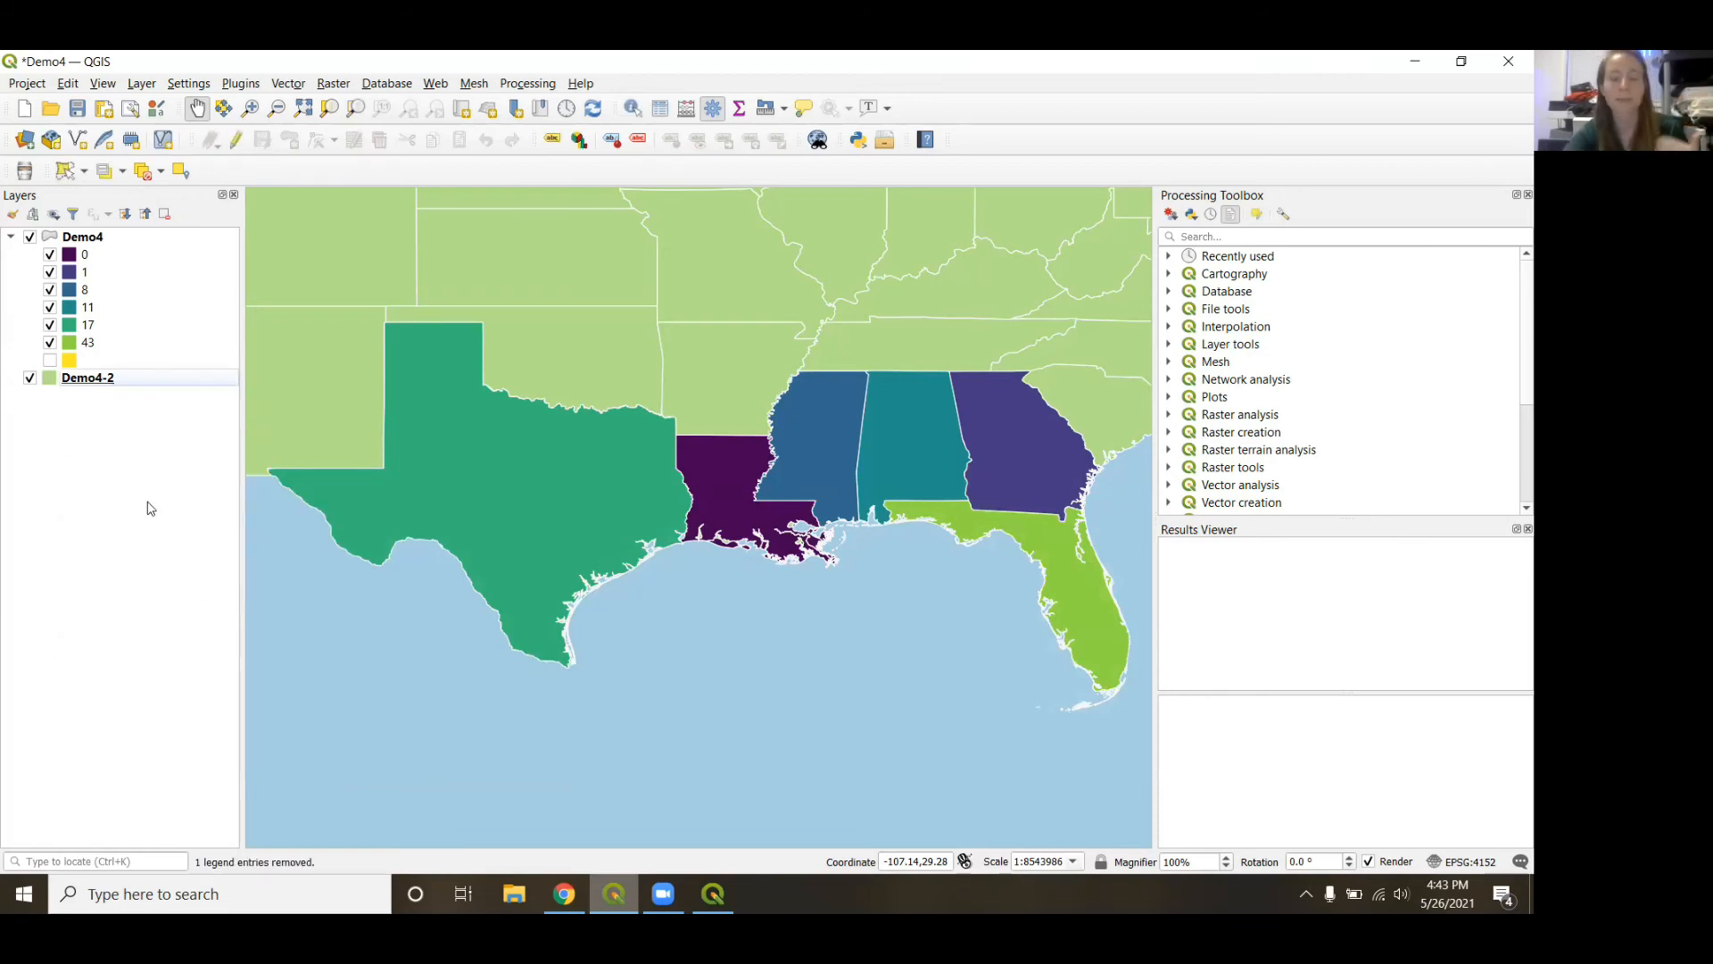
{"action": "left_click", "coordinate": [713, 895]}
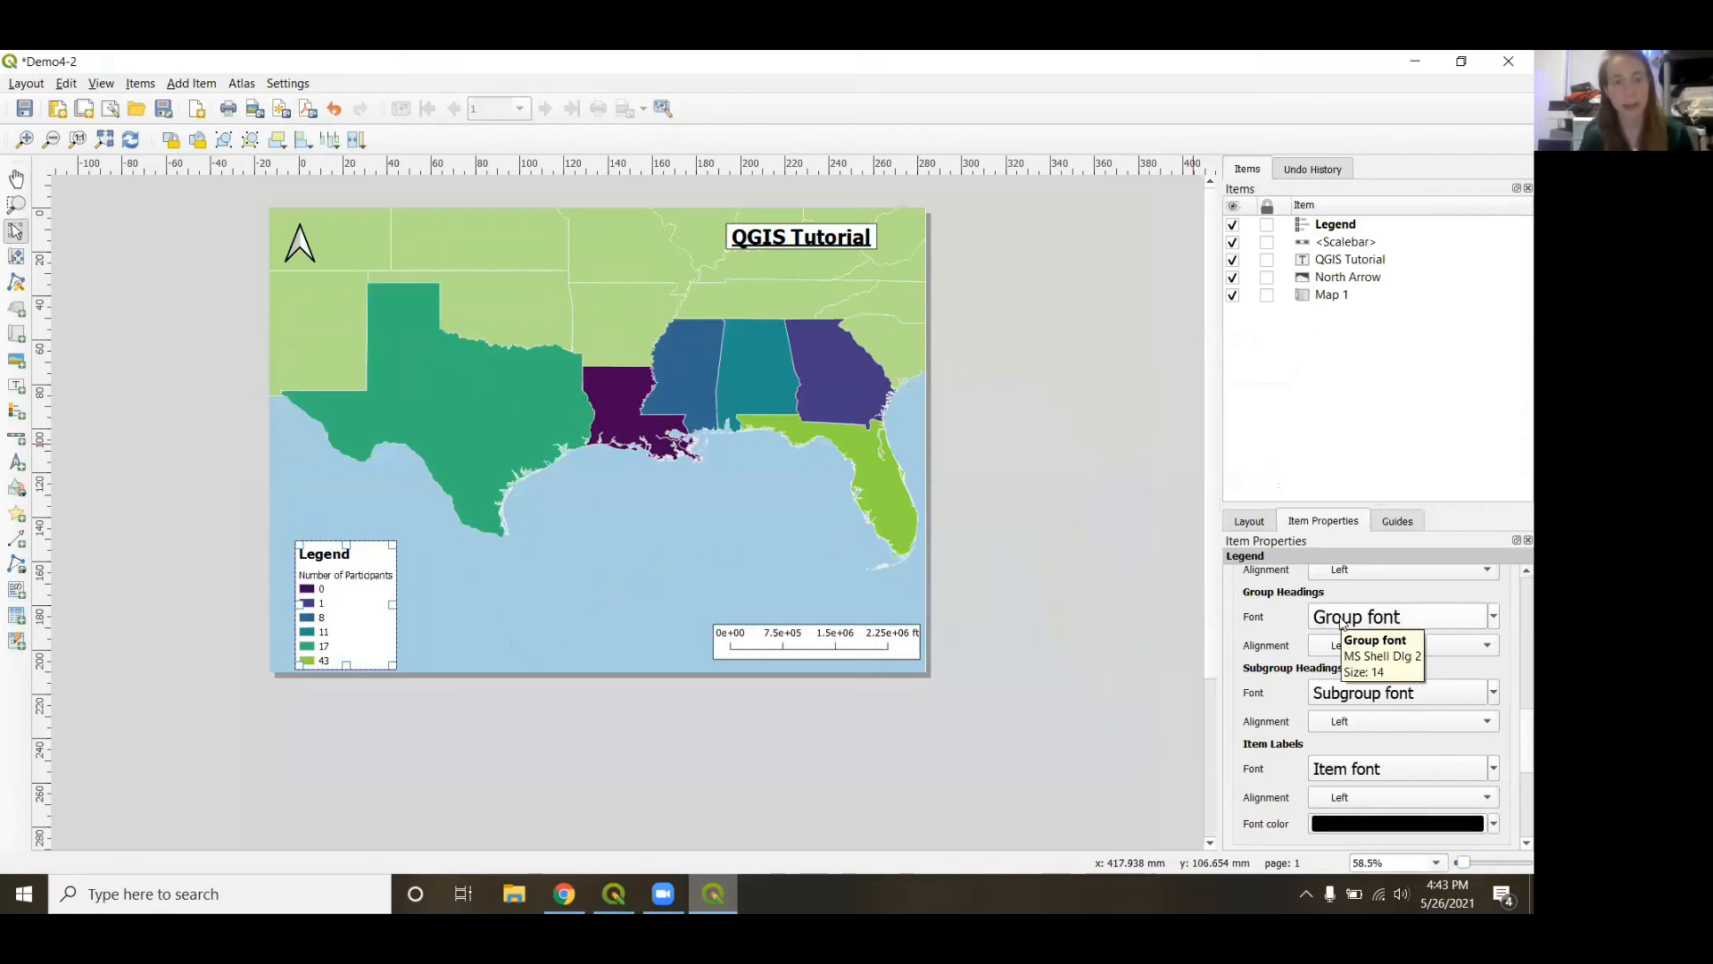
Set the legend's subgroup headings font to size 14 with underline.
{"action": "left_click", "coordinate": [1380, 701]}
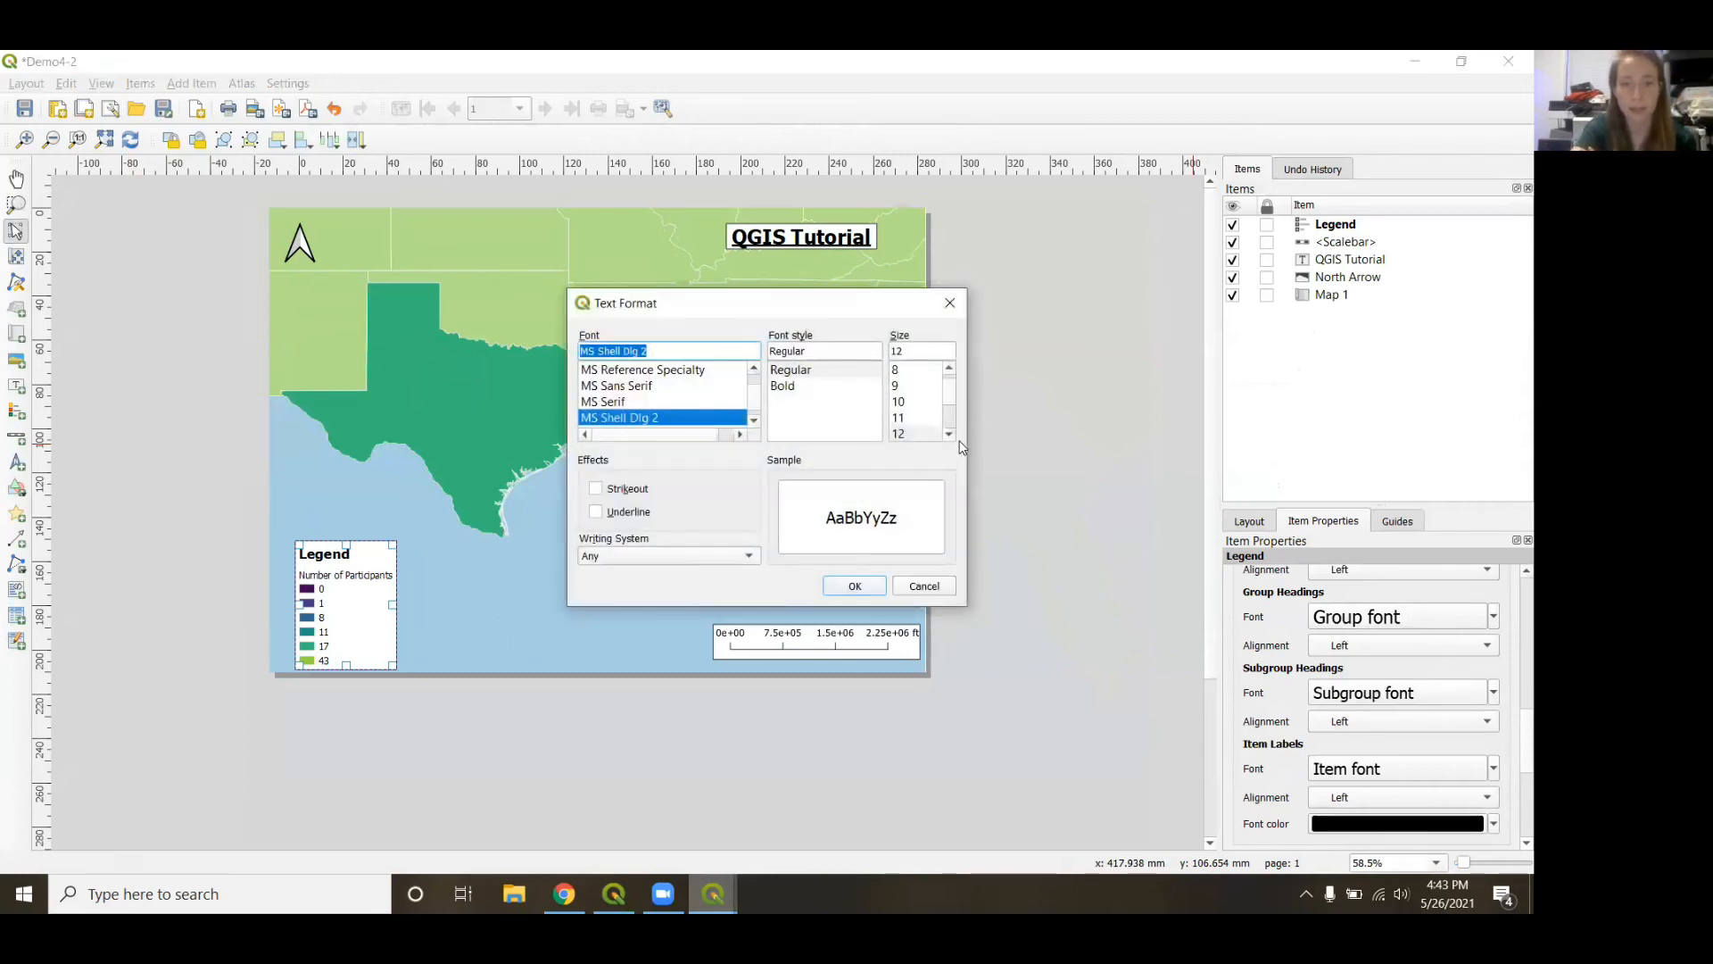
{"action": "left_click", "coordinate": [901, 434]}
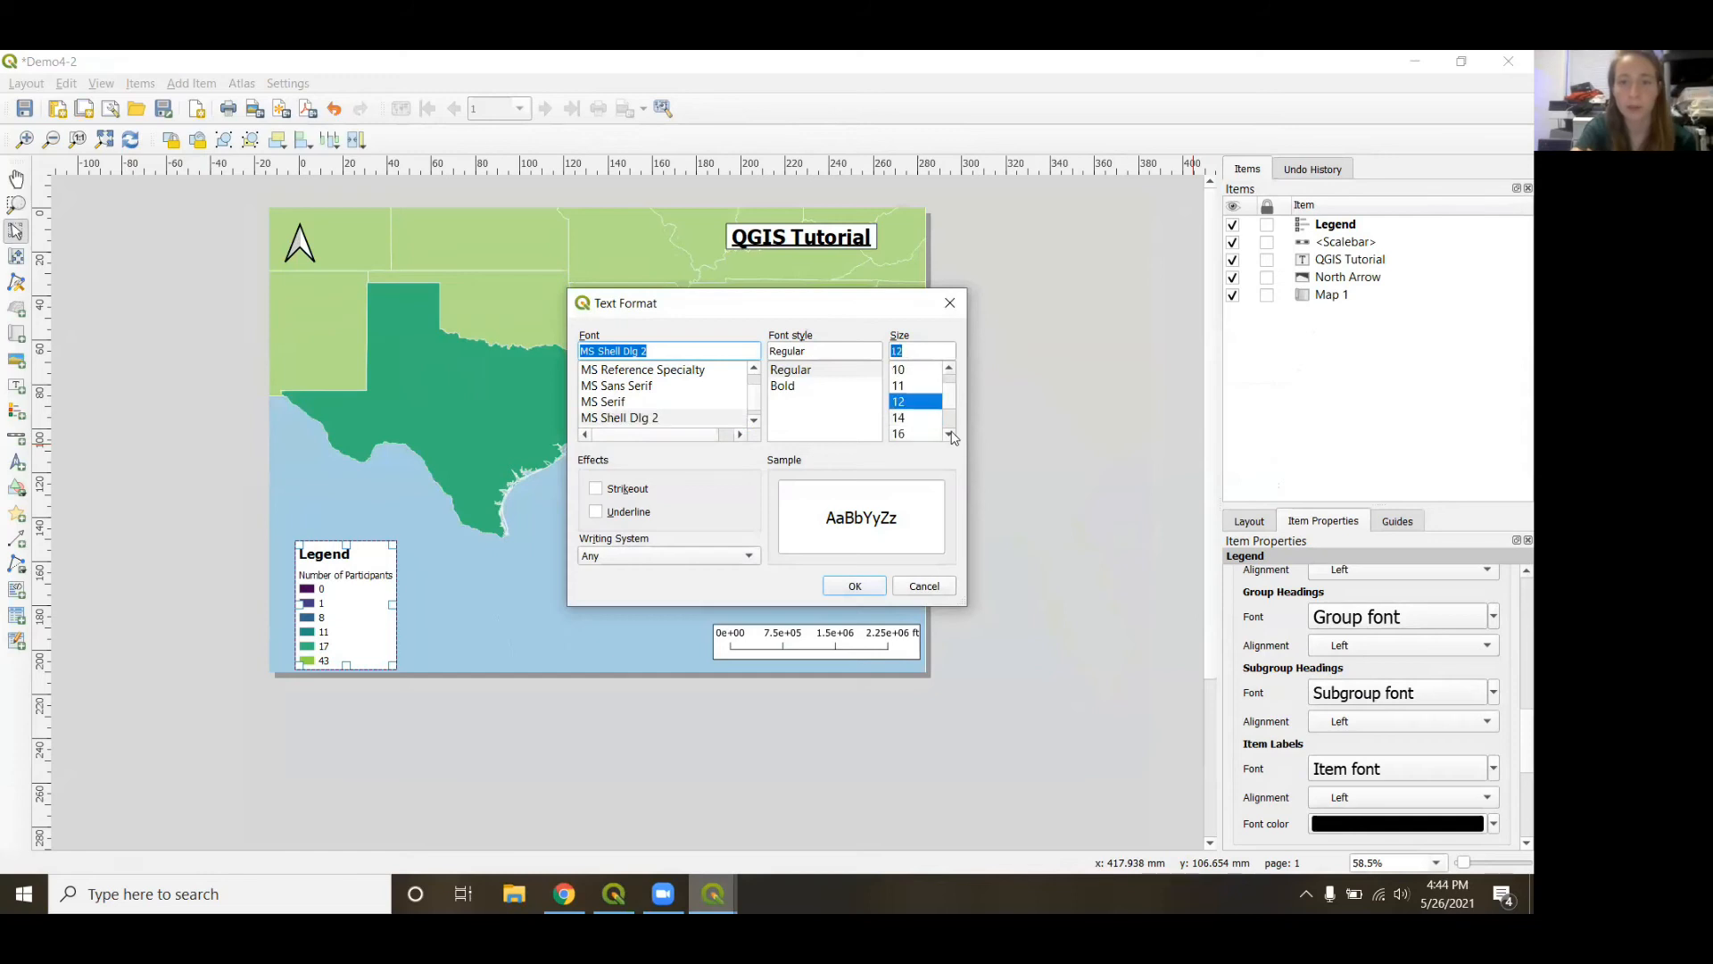
{"action": "left_click", "coordinate": [899, 418]}
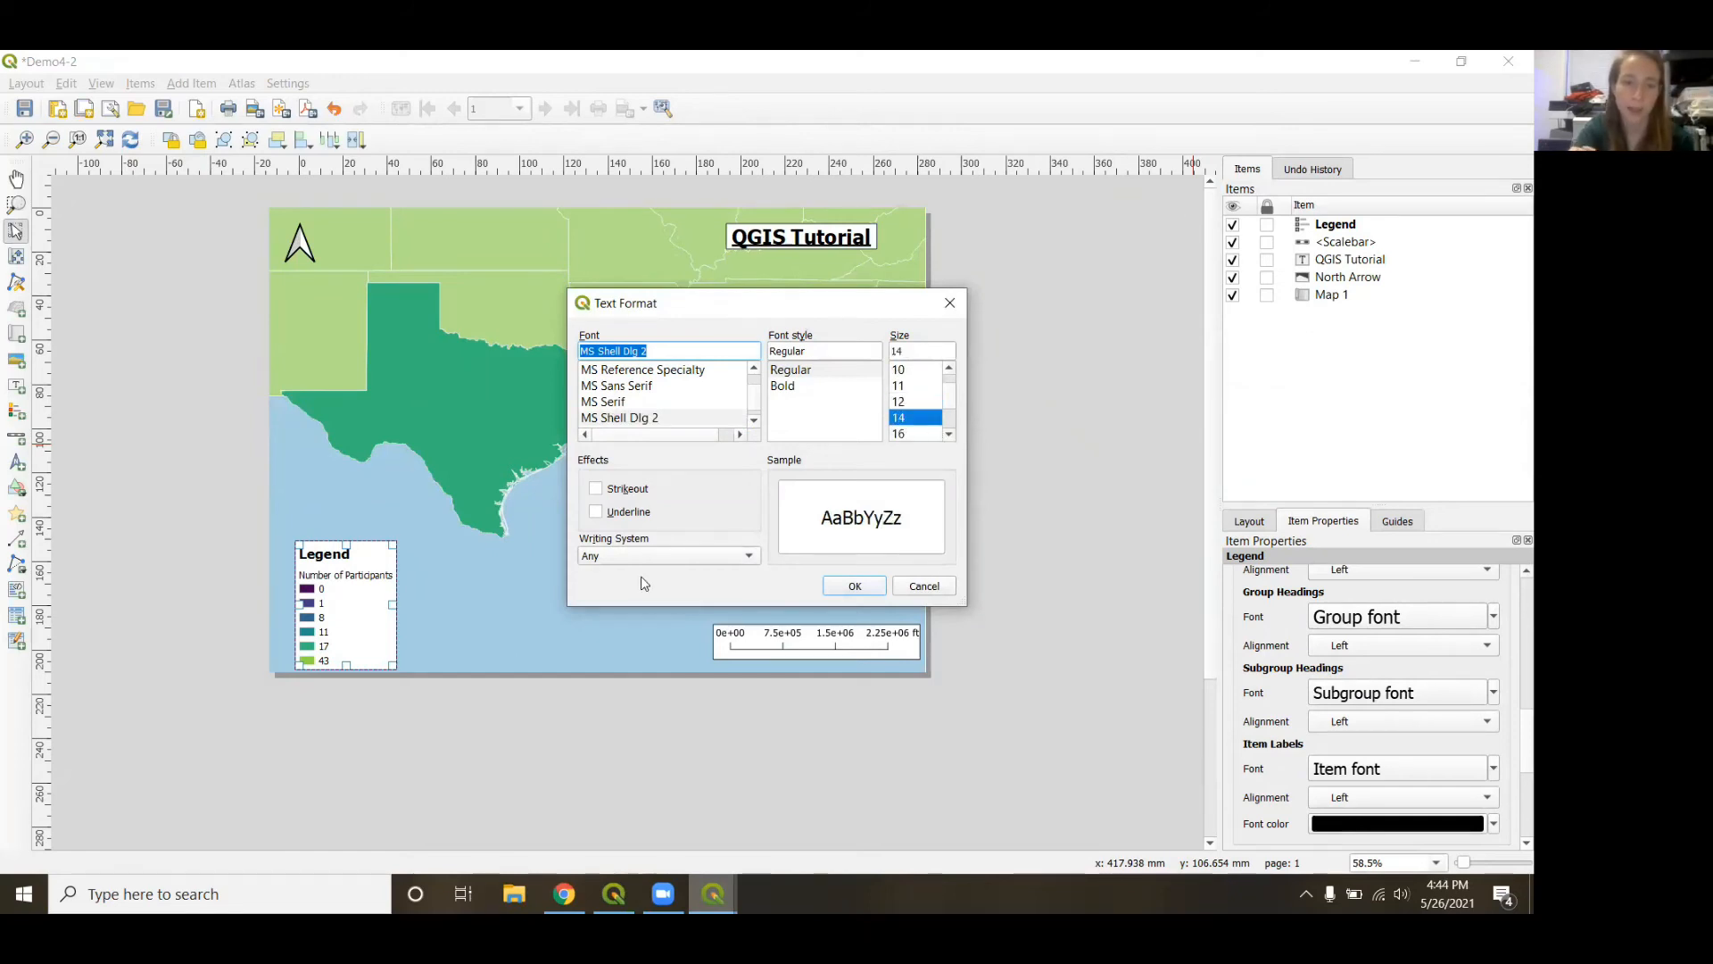
{"action": "left_click", "coordinate": [625, 515]}
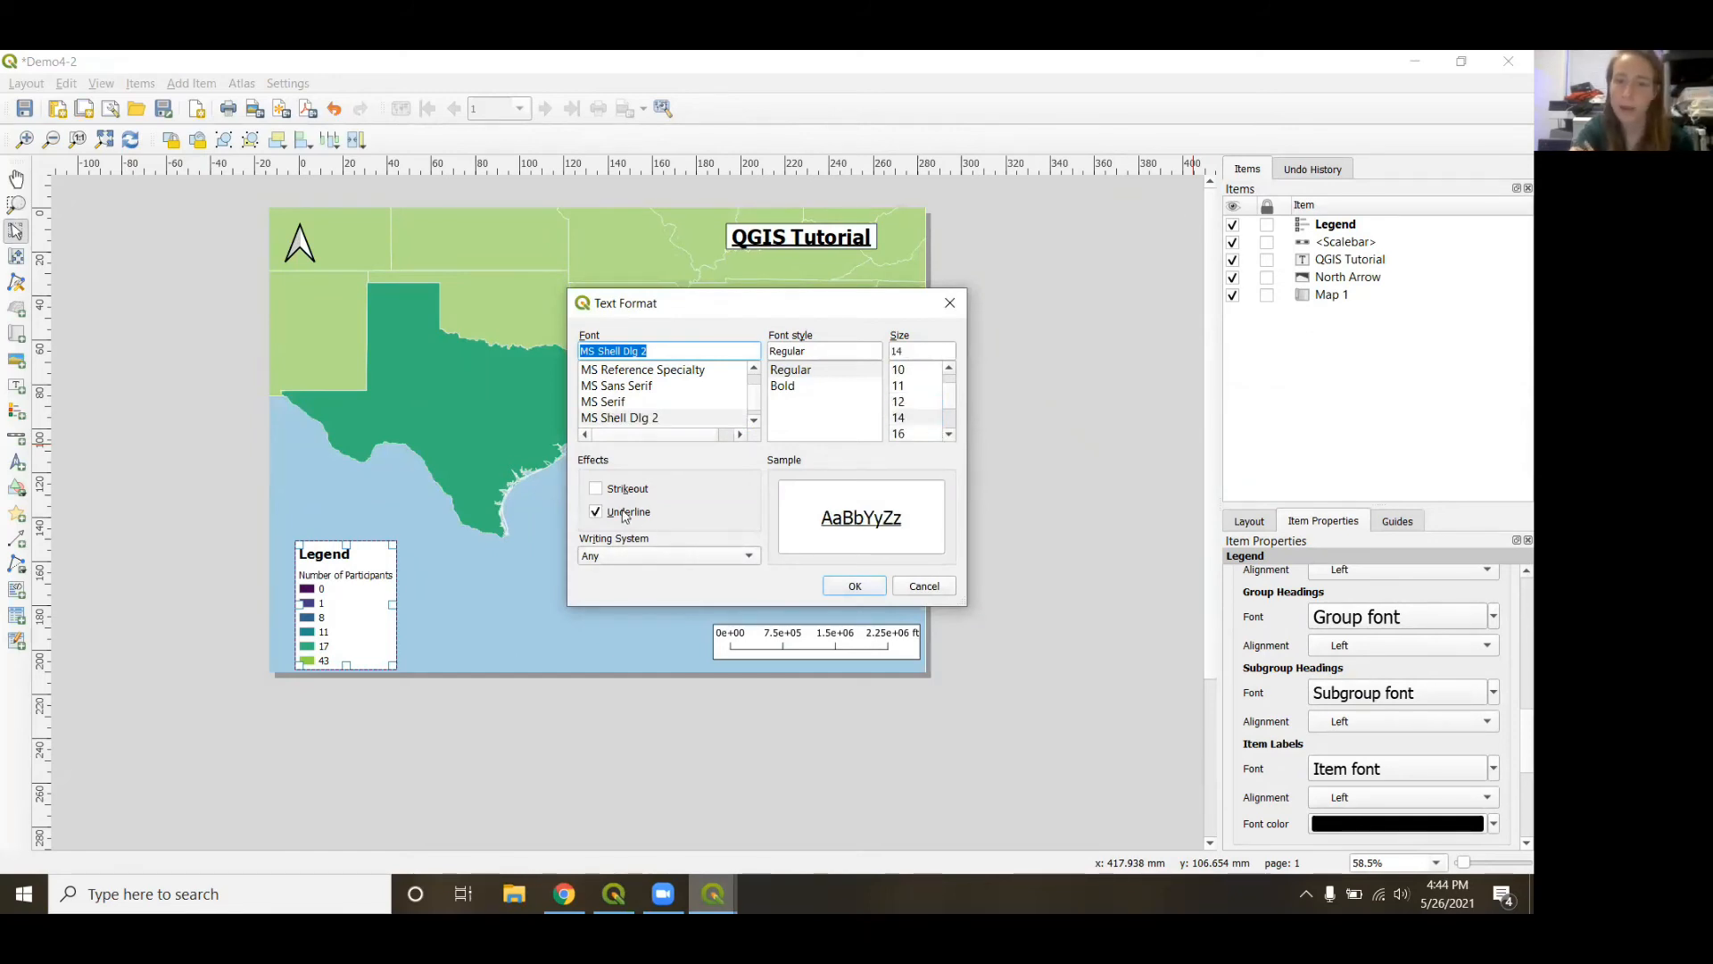
{"action": "left_click", "coordinate": [857, 587]}
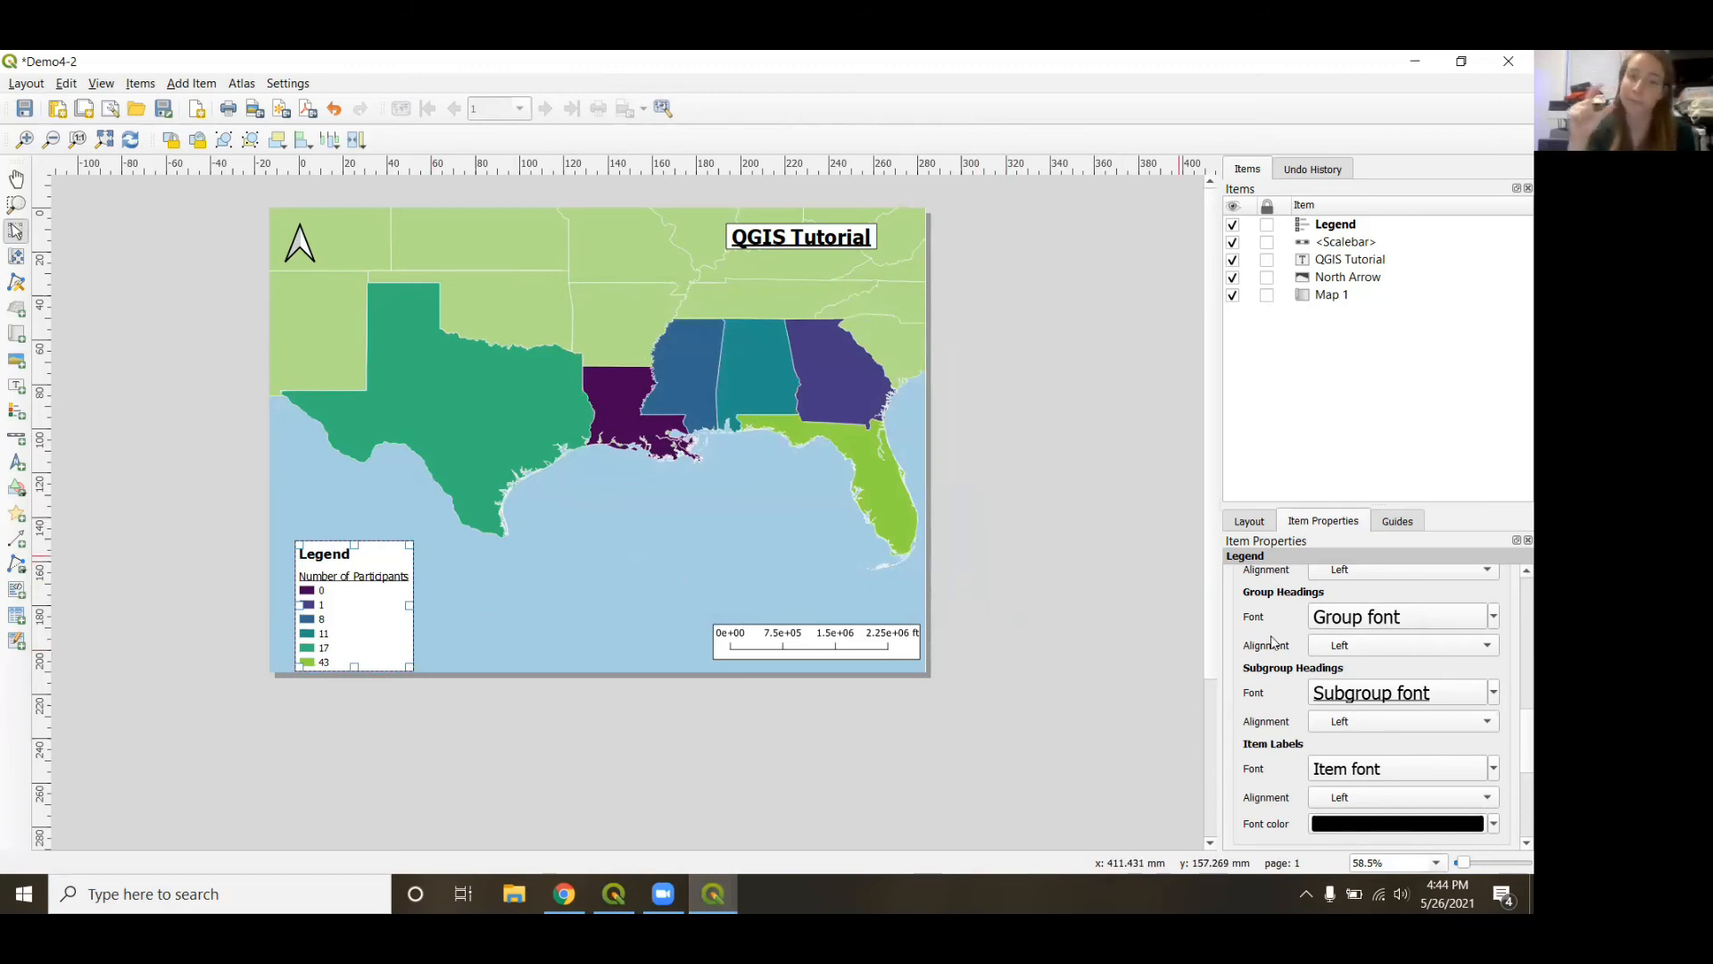
Set the font size of the legend's item labels to 18.
{"action": "scroll", "coordinate": [1273, 640], "scroll_direction": "down", "scroll_amount": 3}
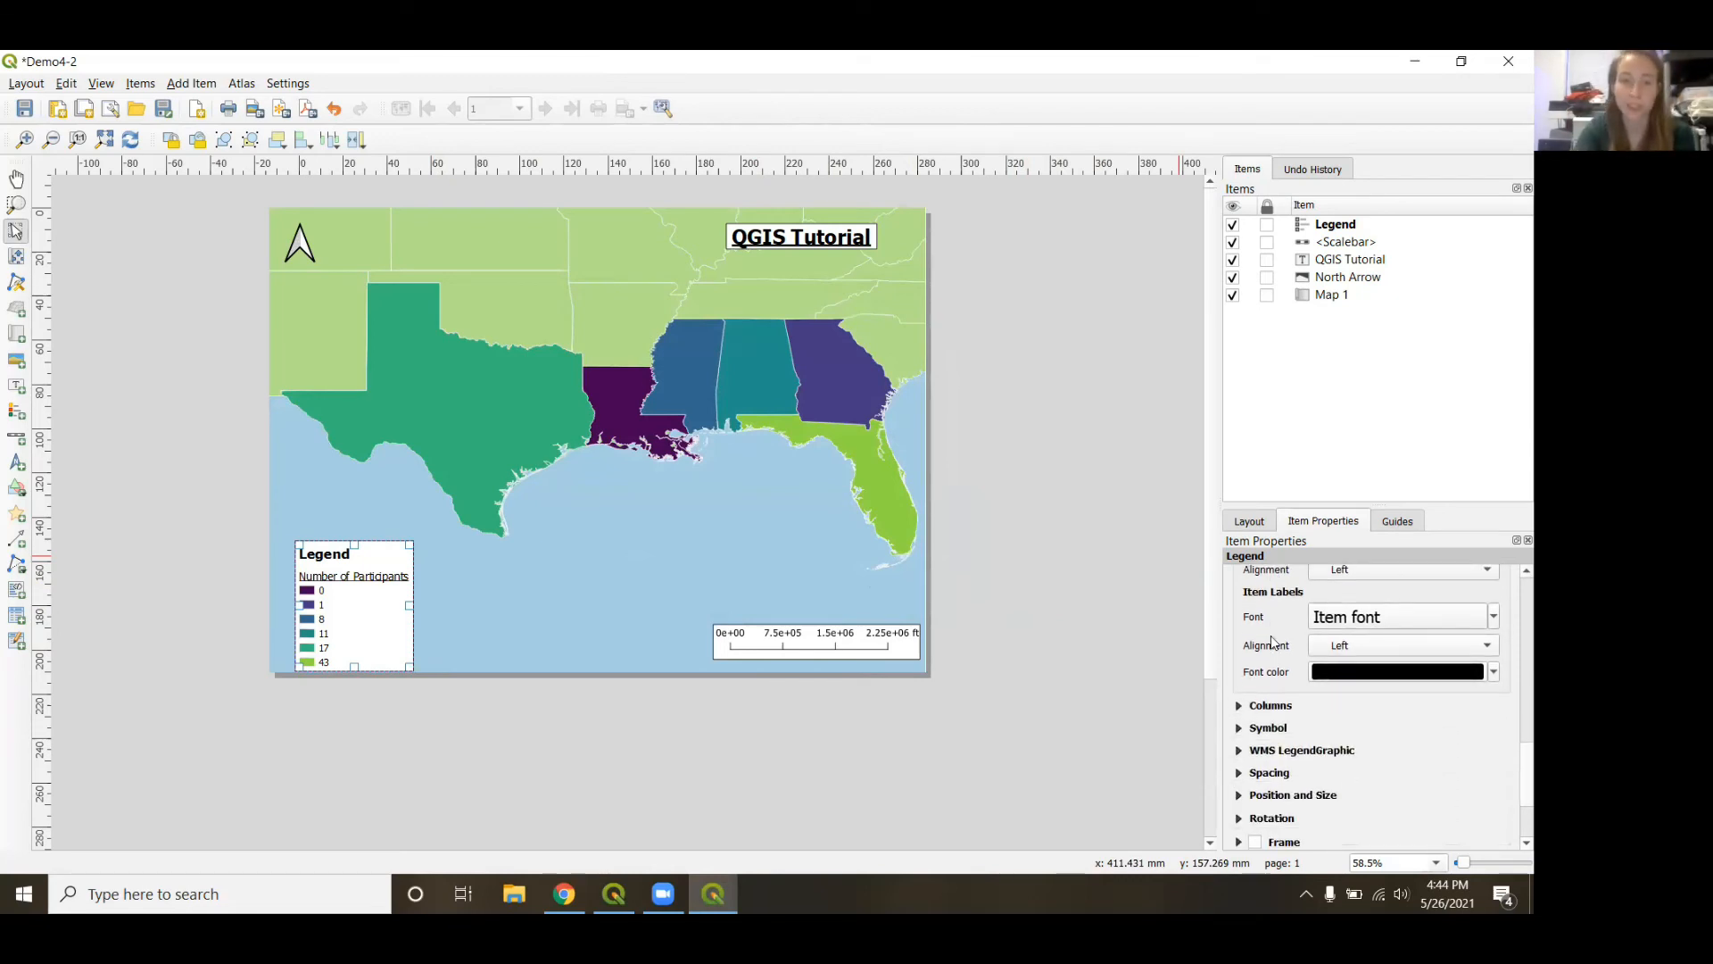
{"action": "left_click", "coordinate": [1327, 621]}
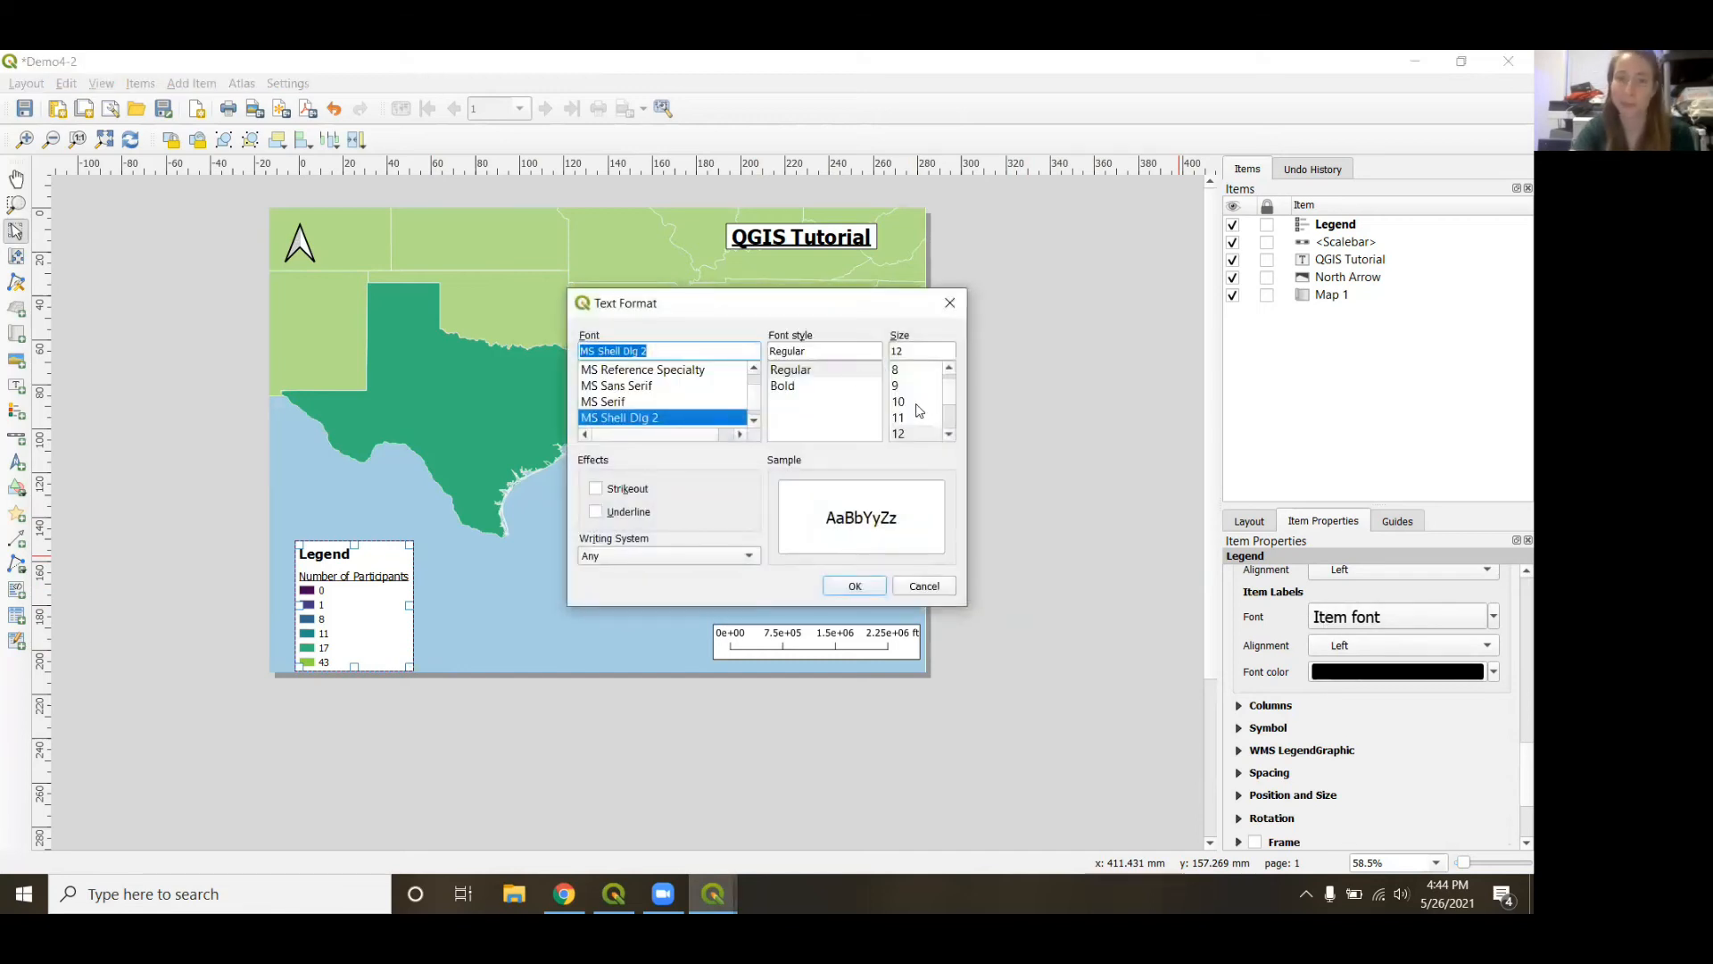
{"action": "scroll", "coordinate": [923, 398], "scroll_direction": "down", "scroll_amount": 2}
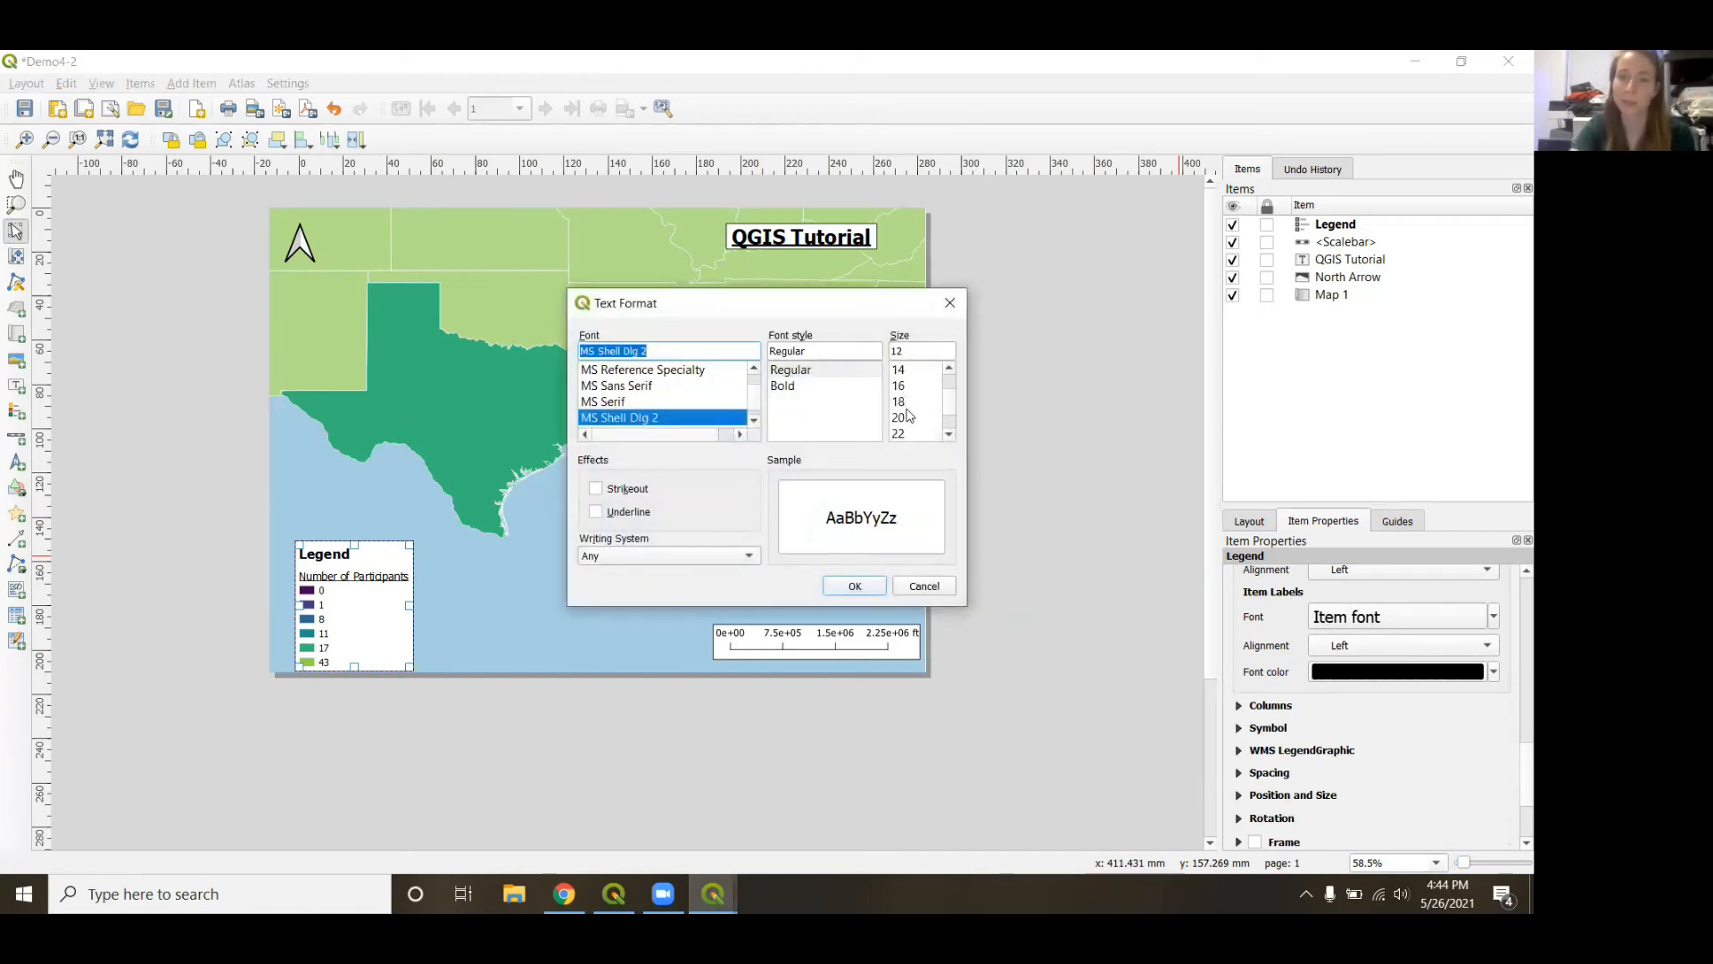
{"action": "left_click", "coordinate": [906, 403]}
{"action": "left_click", "coordinate": [852, 587]}
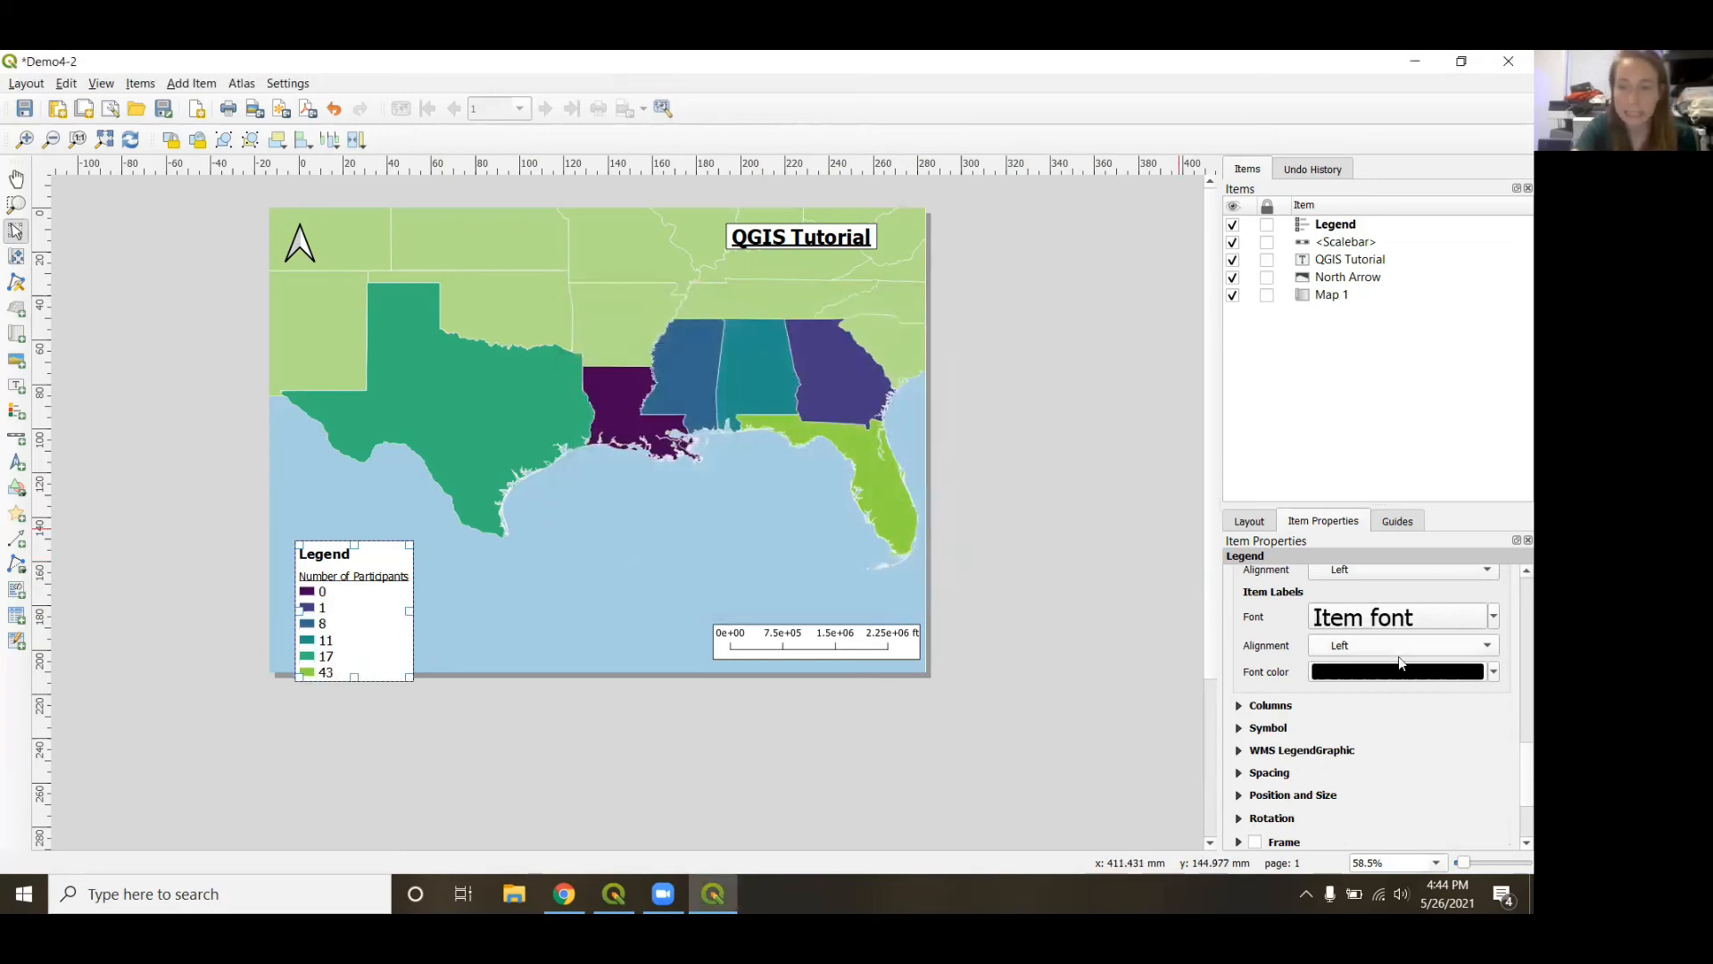
Center the legend's item labels and move the legend up so it sits fully inside the map's lower-left area.
{"action": "left_click", "coordinate": [1371, 646]}
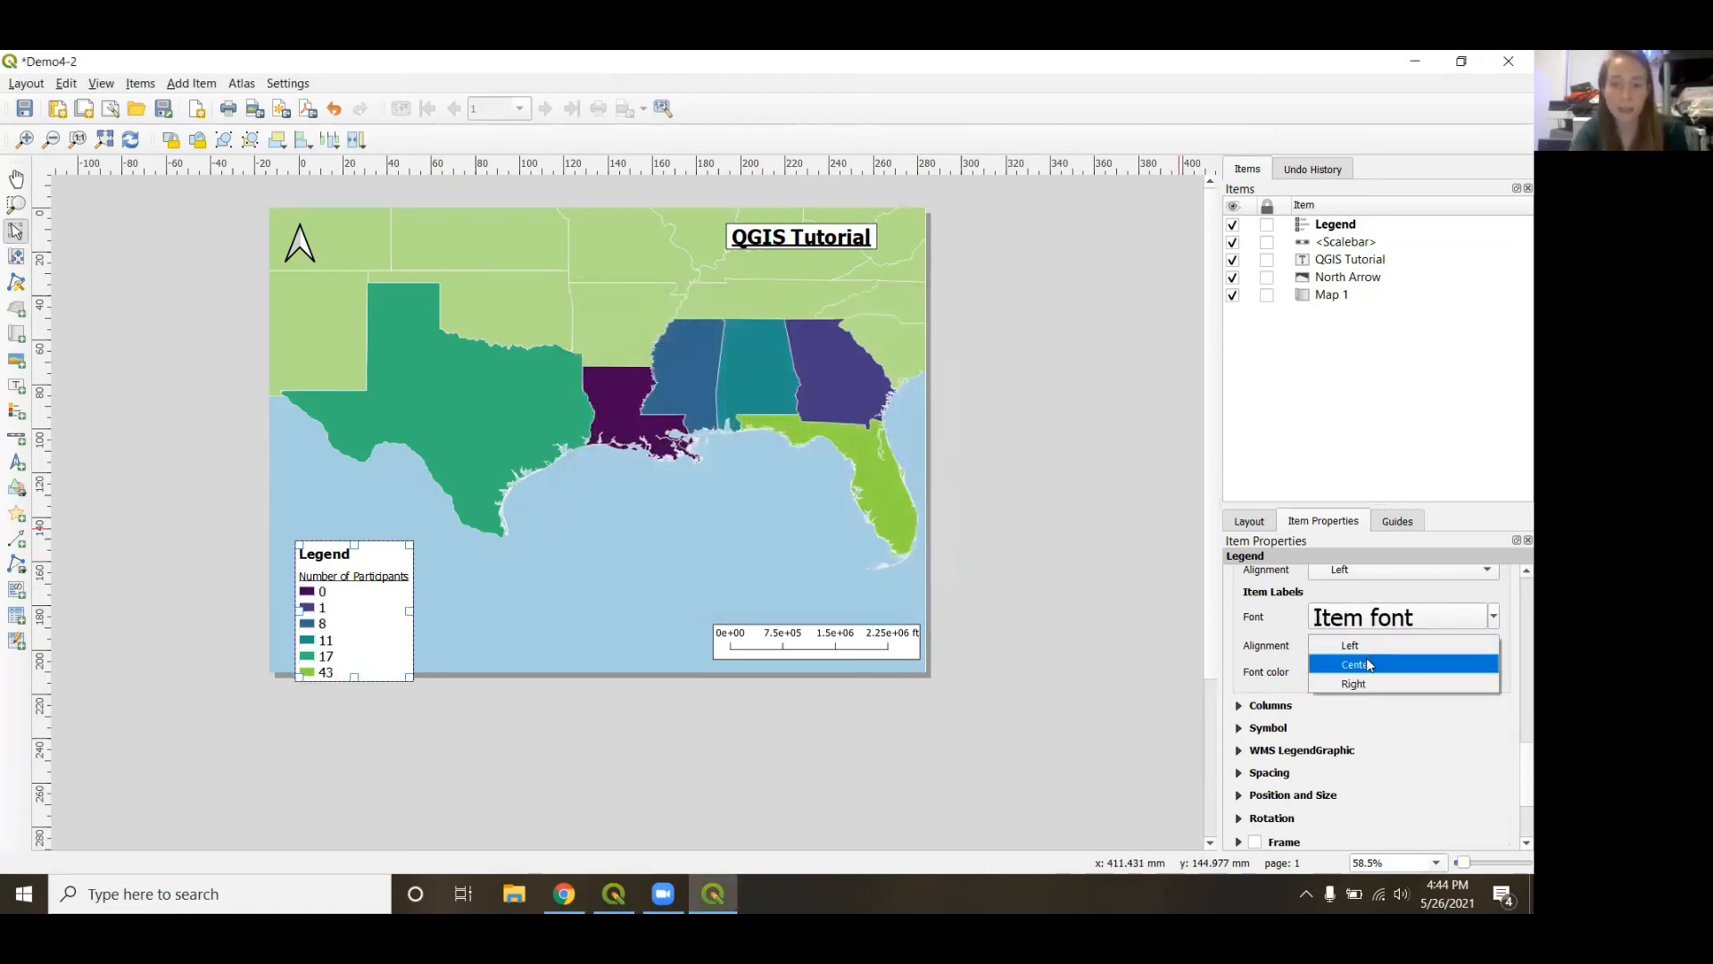
{"action": "left_click", "coordinate": [1370, 664]}
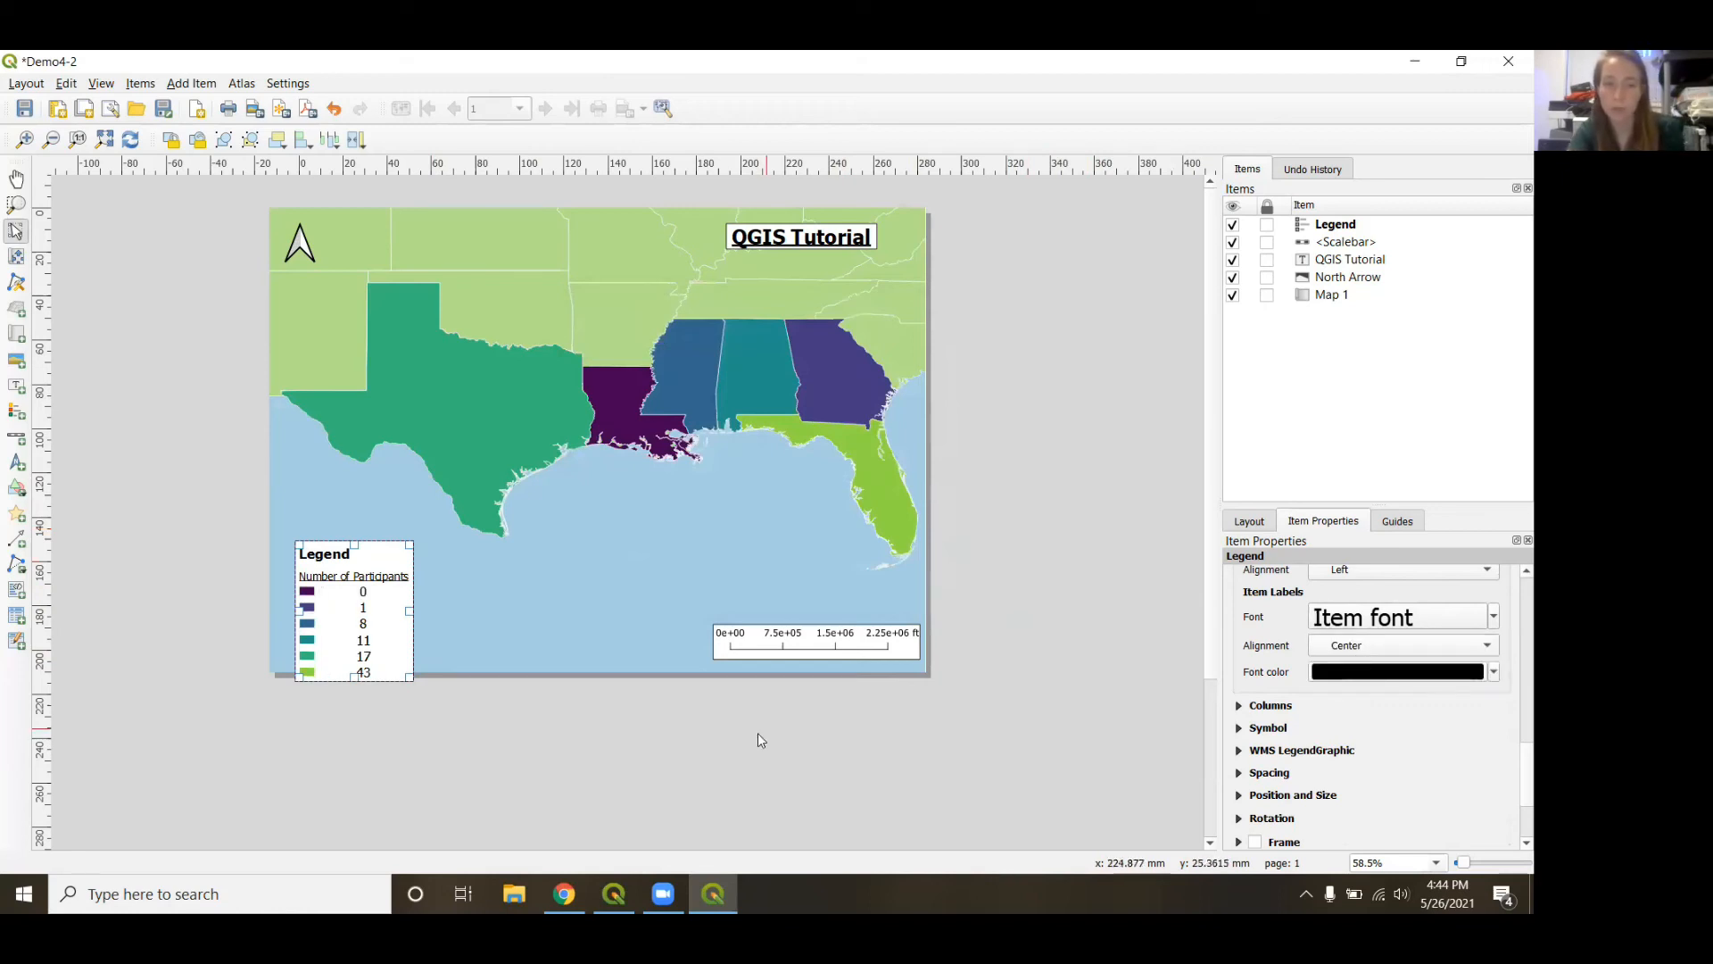
{"action": "left_click_drag", "start_coordinate": [362, 601], "coordinate": [362, 561]}
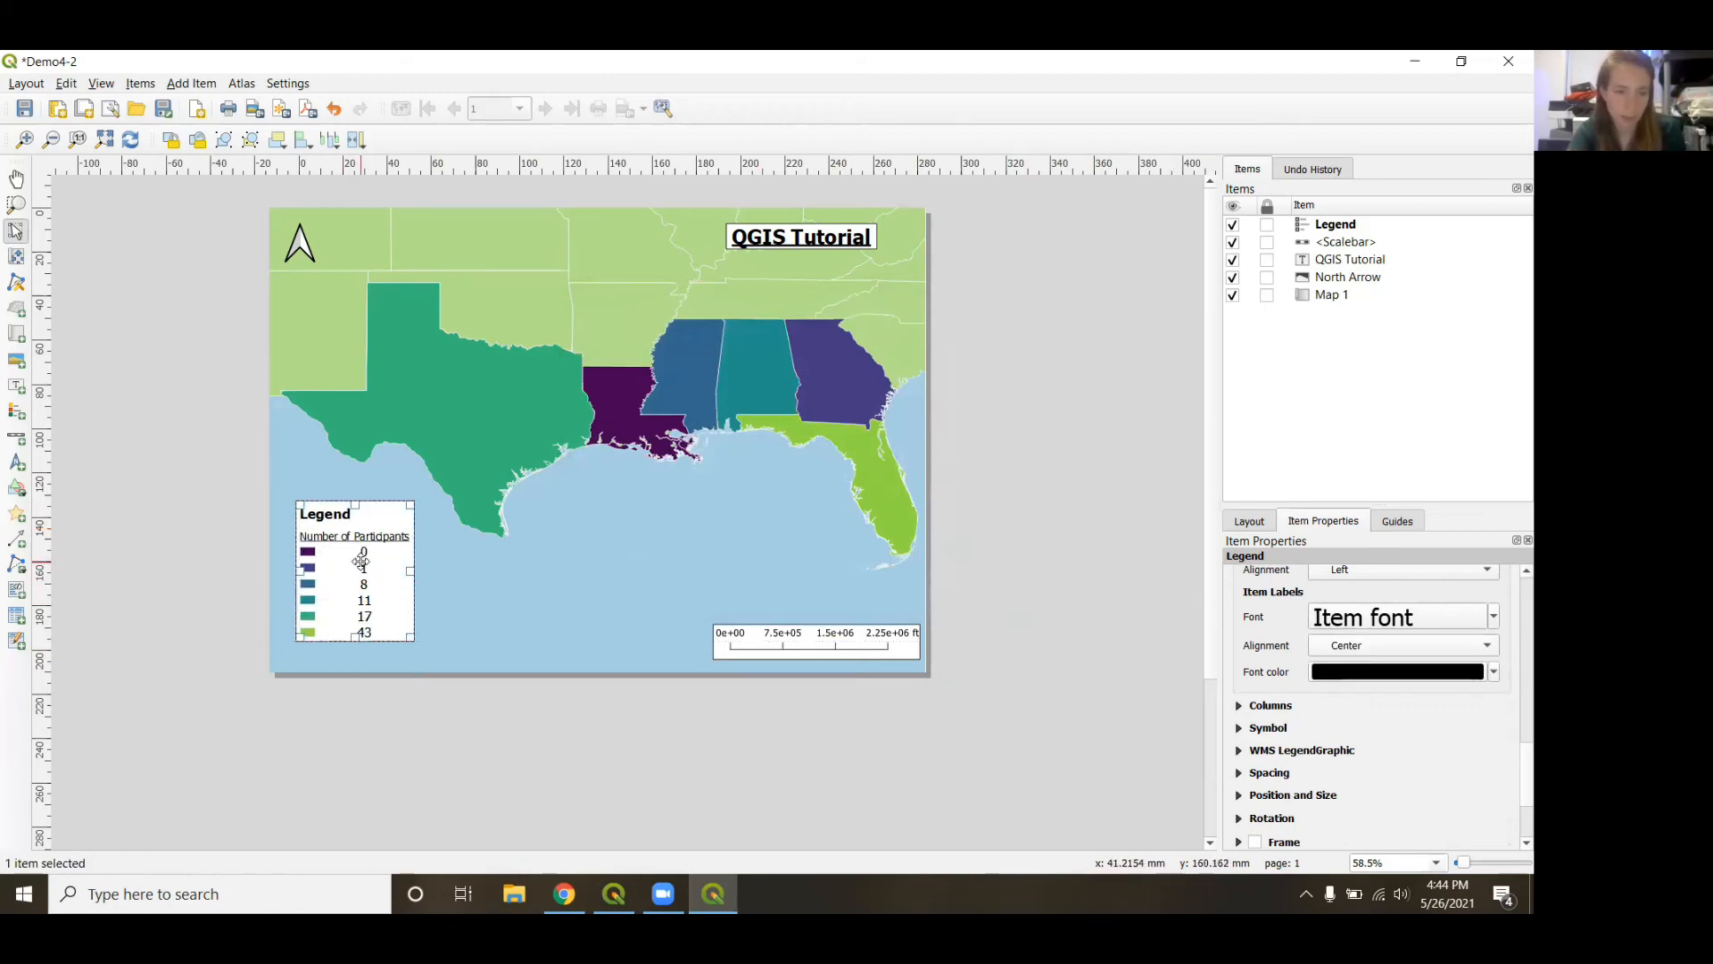
Try left and right alignment on the legend's item labels, and return them to center alignment.
{"action": "left_click", "coordinate": [1400, 654]}
{"action": "left_click", "coordinate": [1389, 629]}
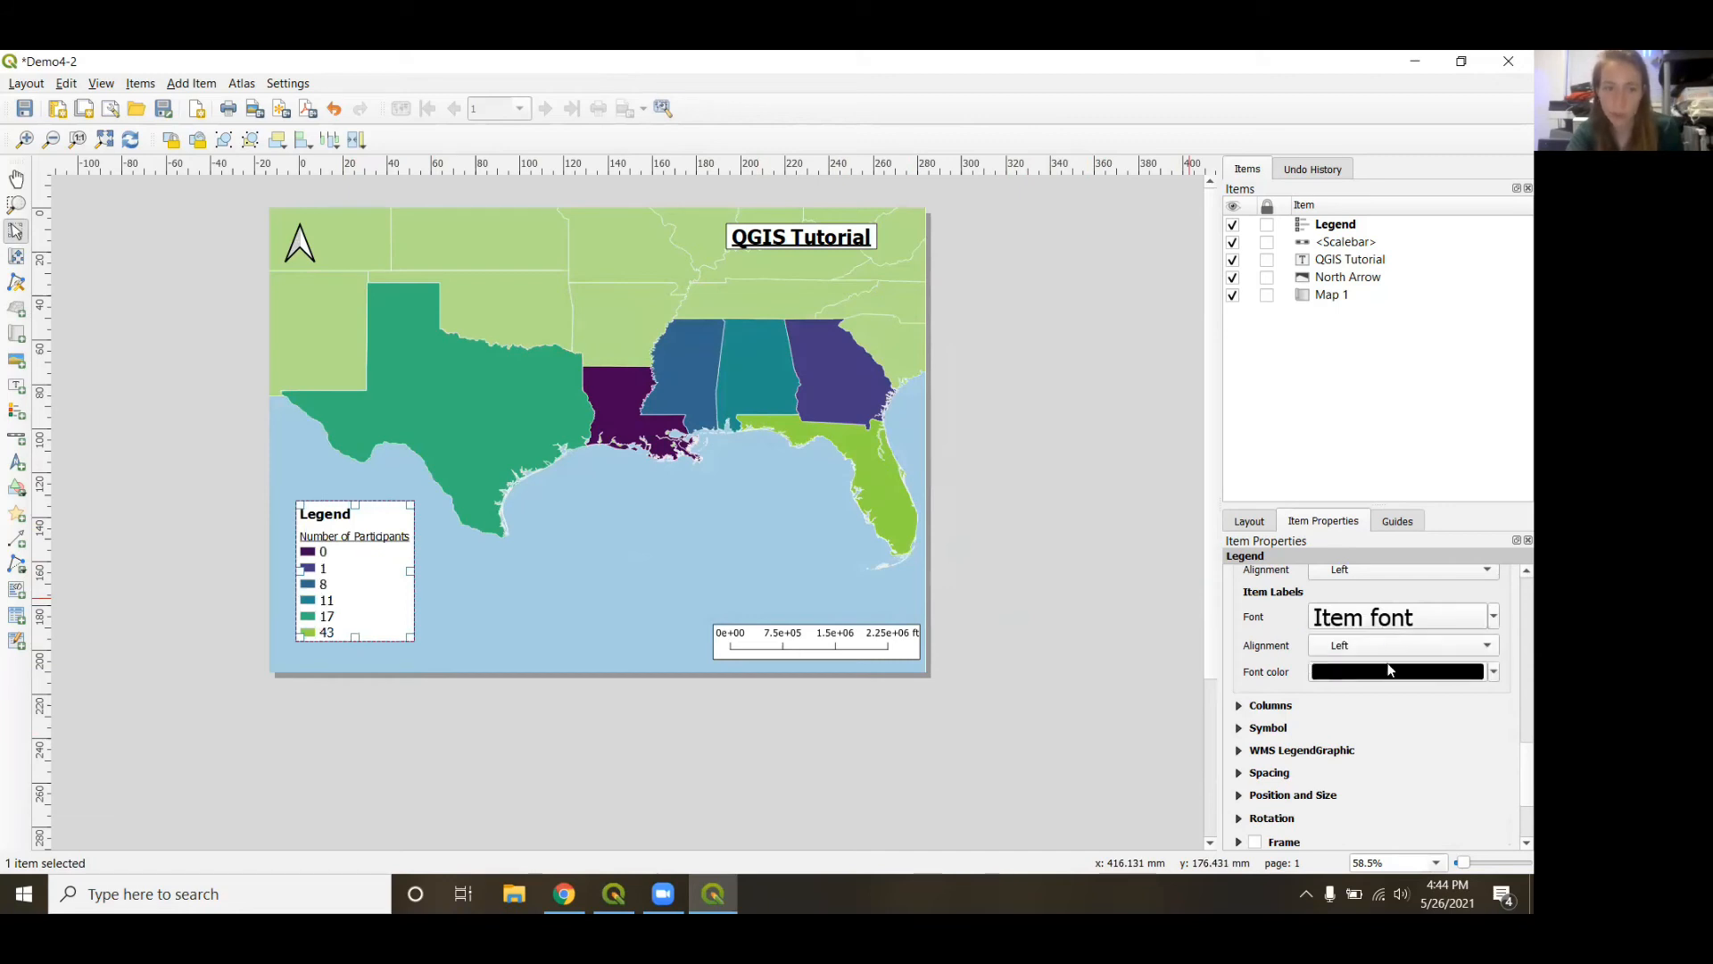
{"action": "left_click", "coordinate": [1333, 642]}
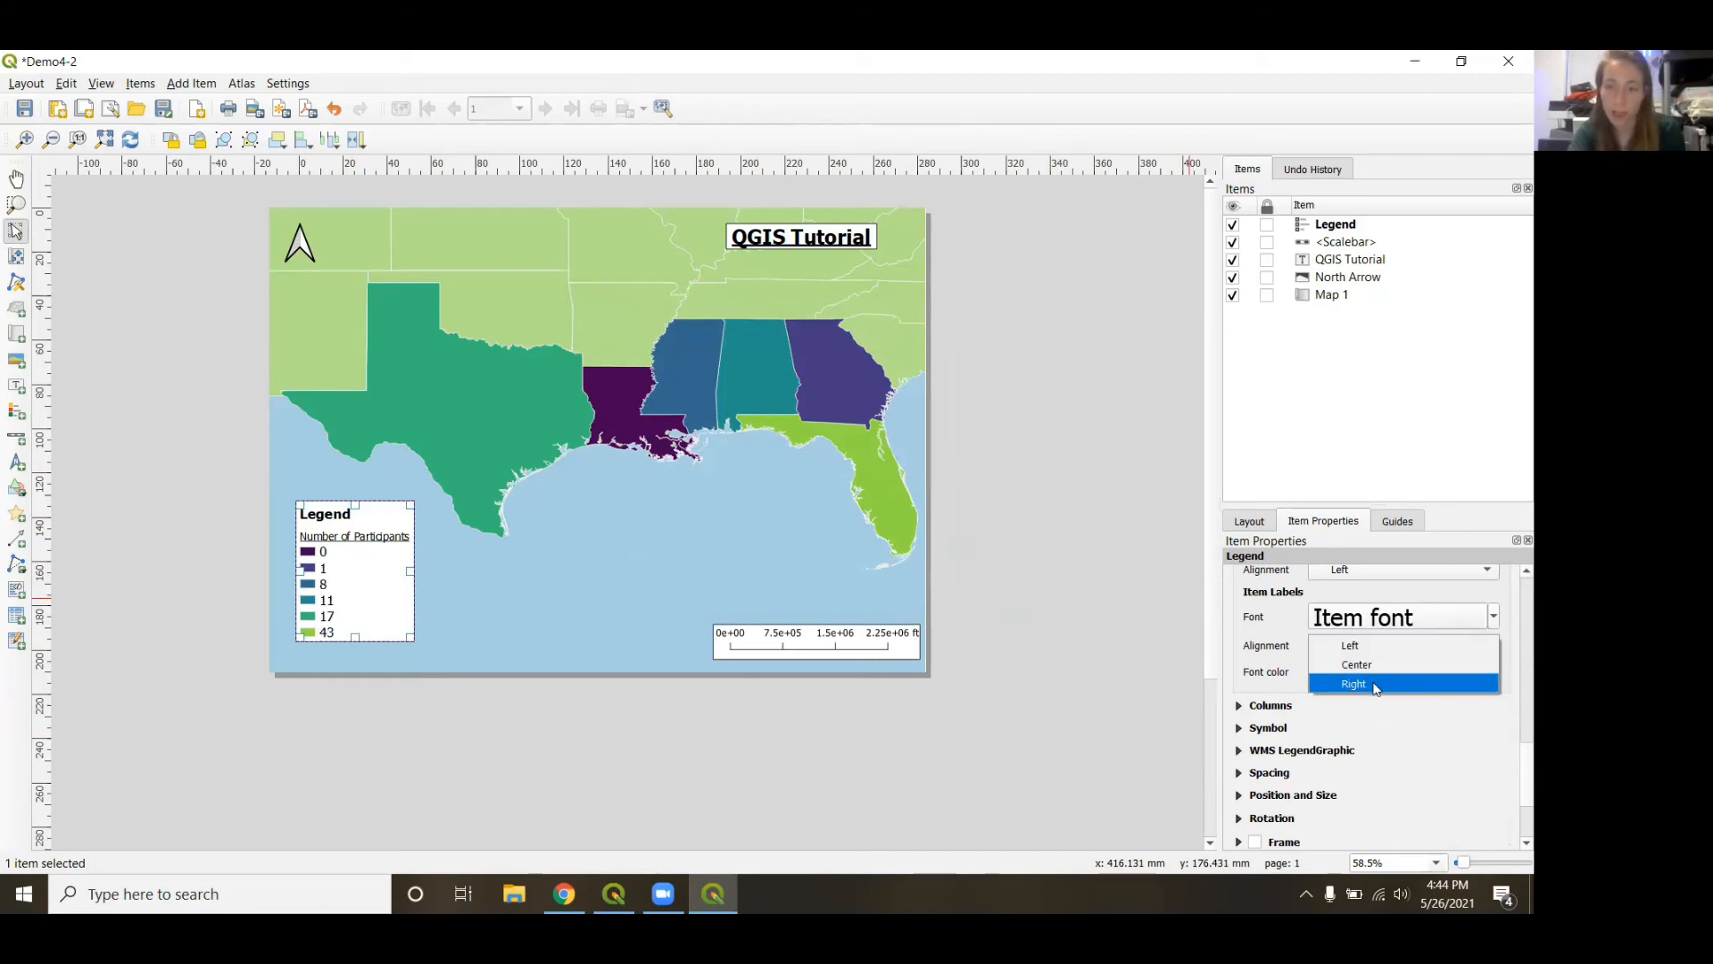
{"action": "left_click", "coordinate": [1376, 686]}
{"action": "left_click", "coordinate": [1374, 648]}
{"action": "left_click", "coordinate": [1374, 631]}
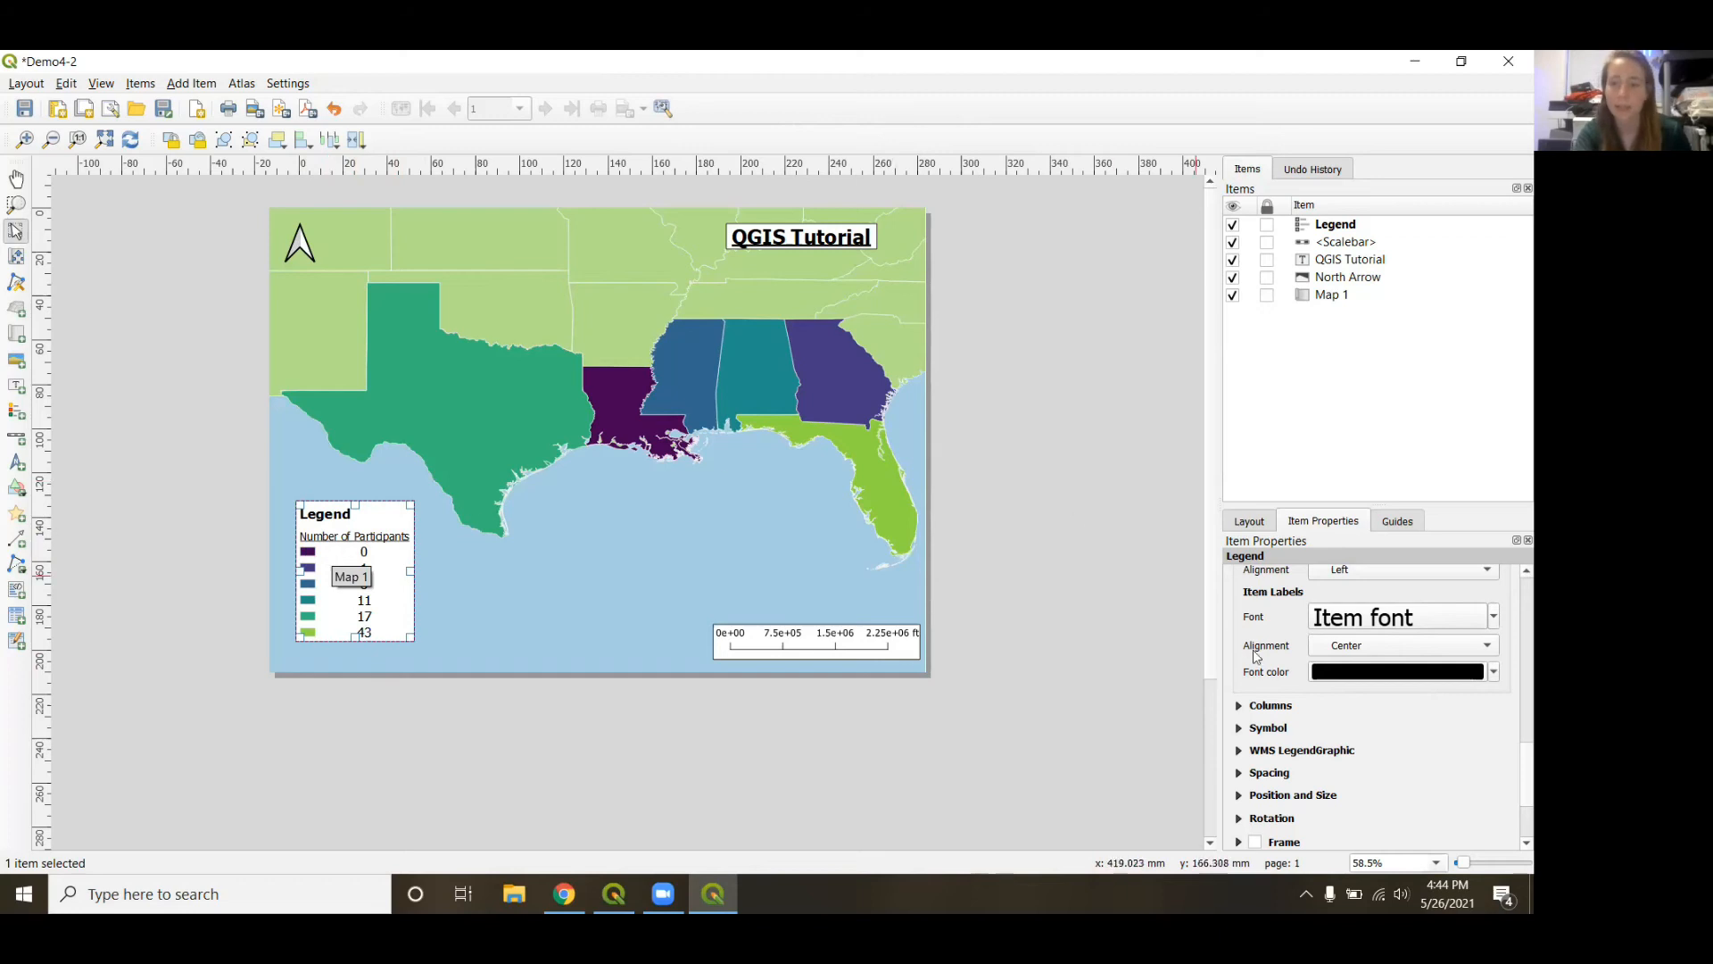
Reduce the space below the legend title to 0.50 mm in the legend's spacing settings.
{"action": "scroll", "coordinate": [1306, 743], "scroll_direction": "down", "scroll_amount": 2}
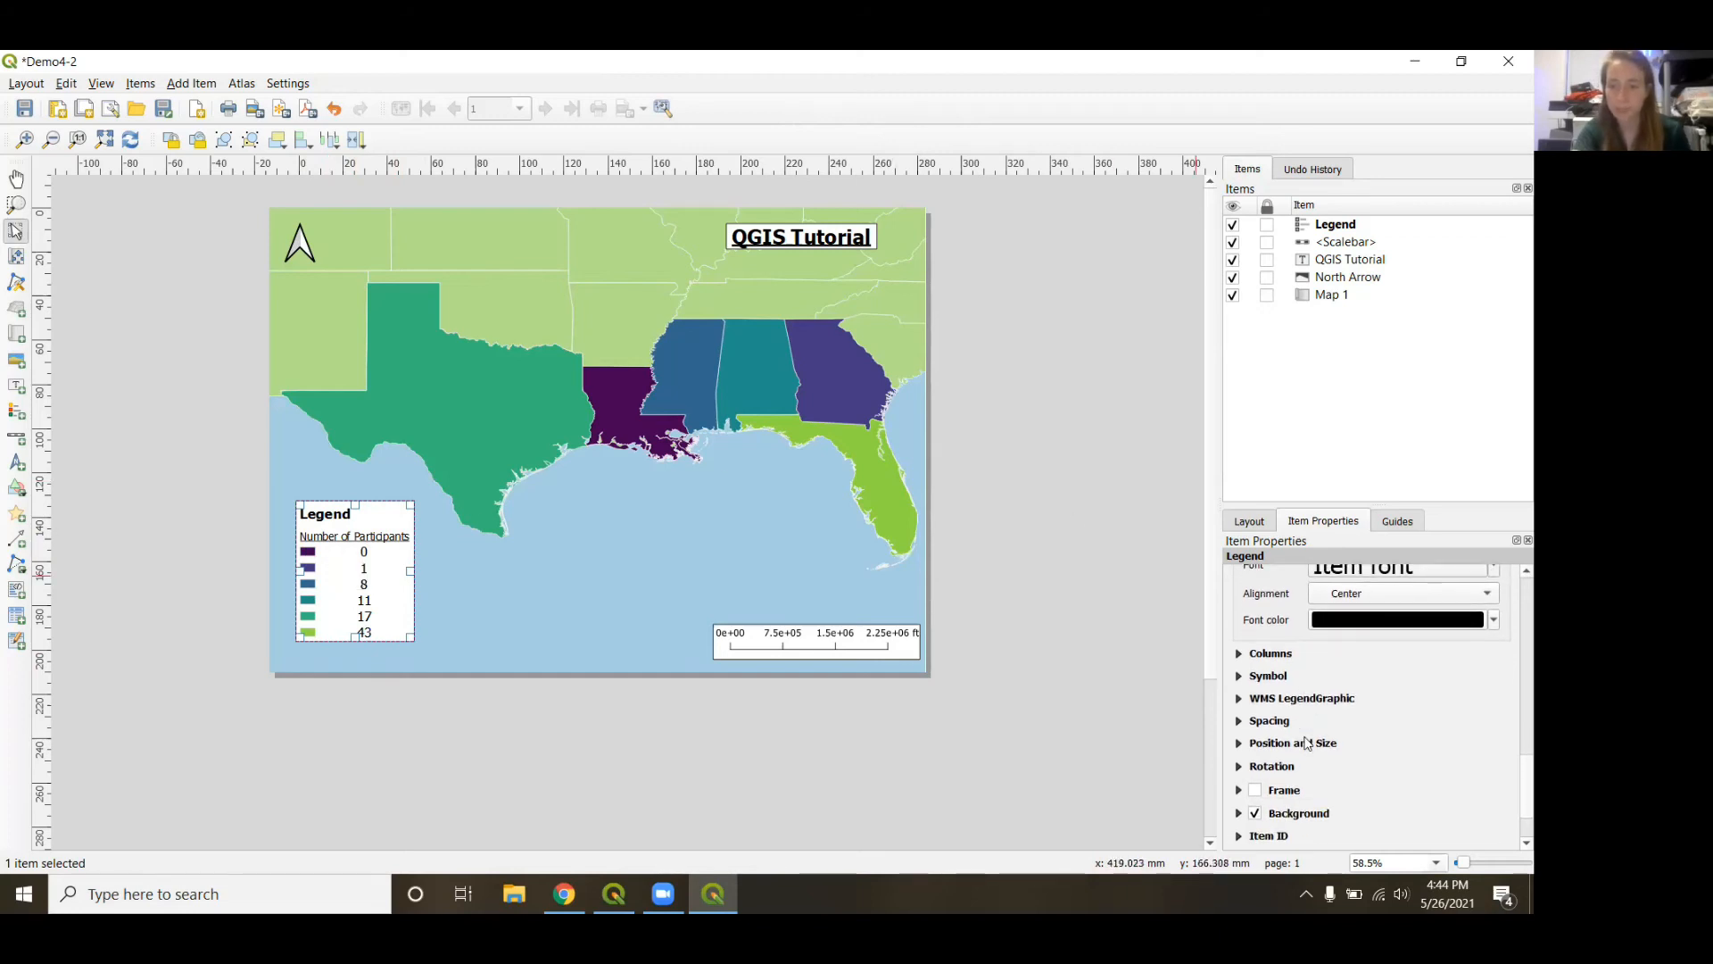
{"action": "left_click", "coordinate": [1284, 724]}
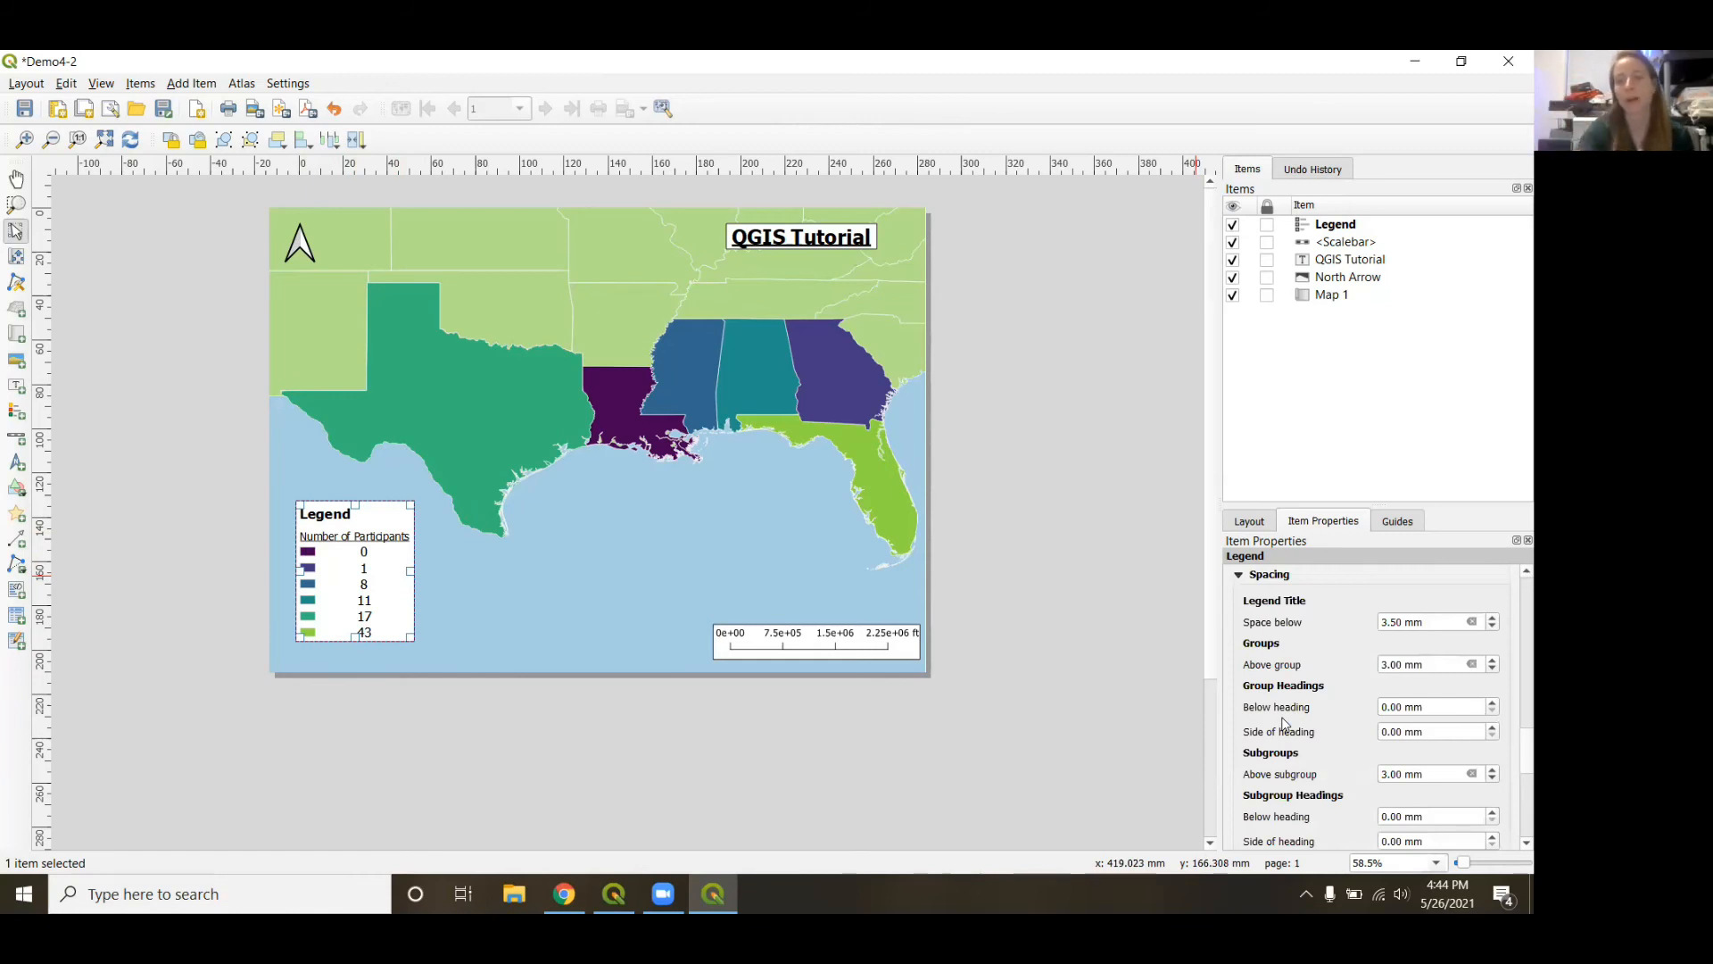
{"action": "scroll", "coordinate": [1284, 724], "scroll_direction": "down", "scroll_amount": 2}
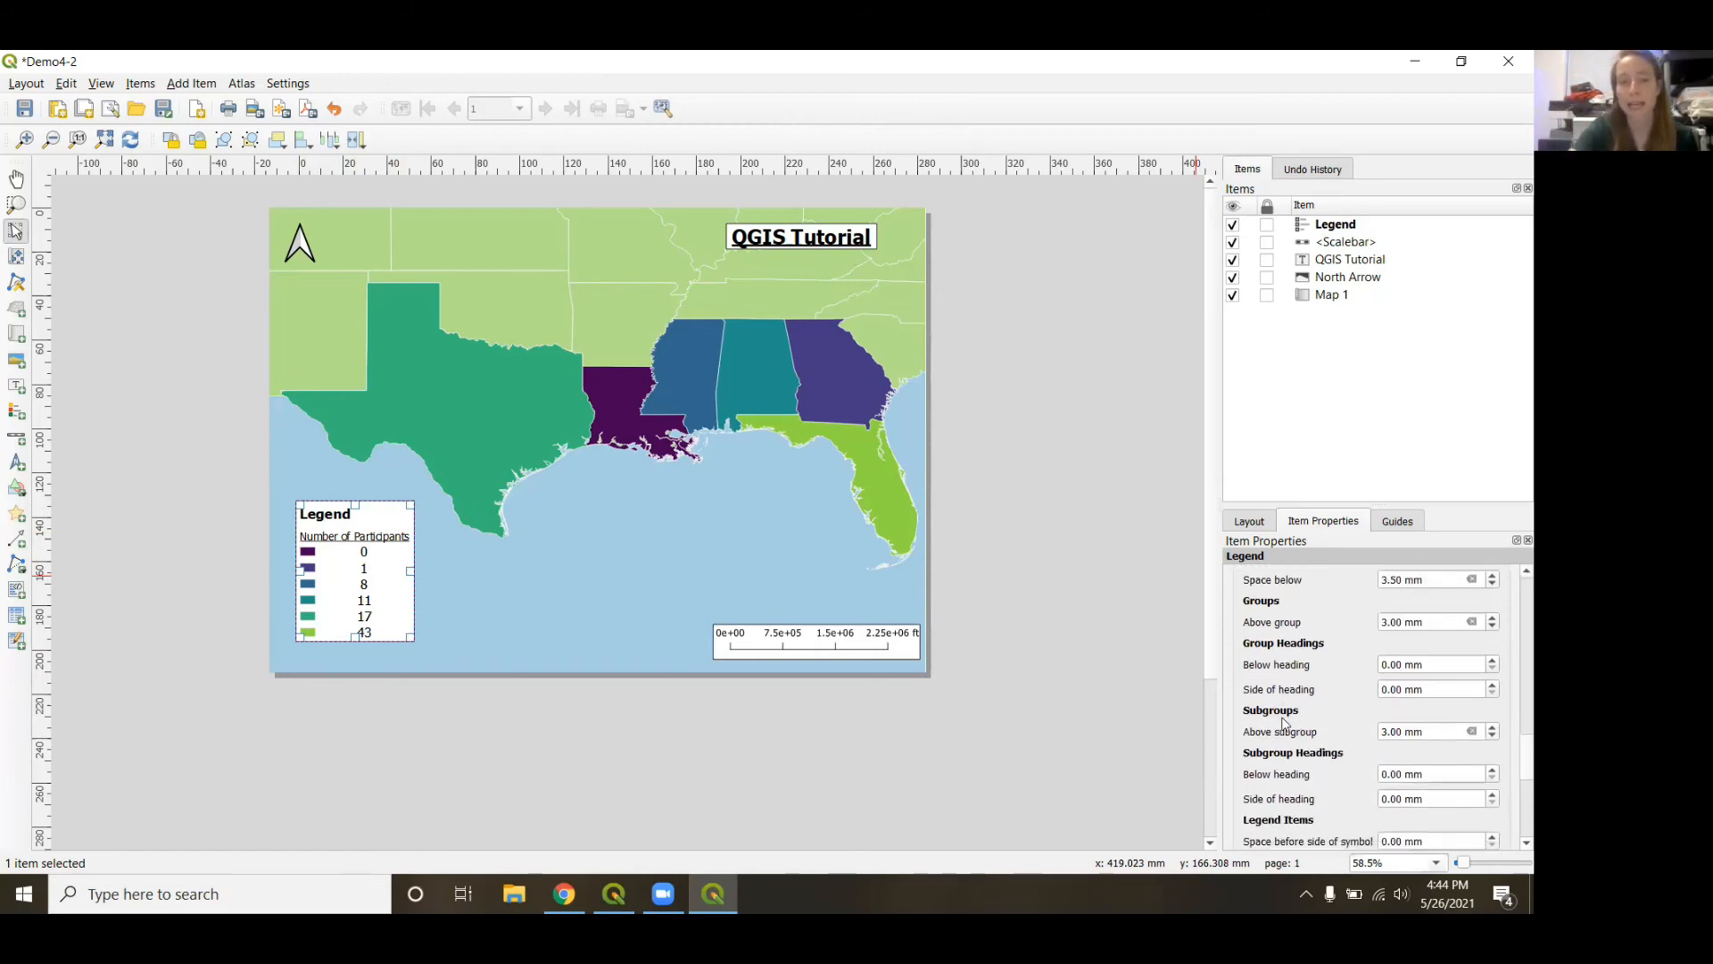
{"action": "scroll", "coordinate": [1284, 724], "scroll_direction": "up", "scroll_amount": 1}
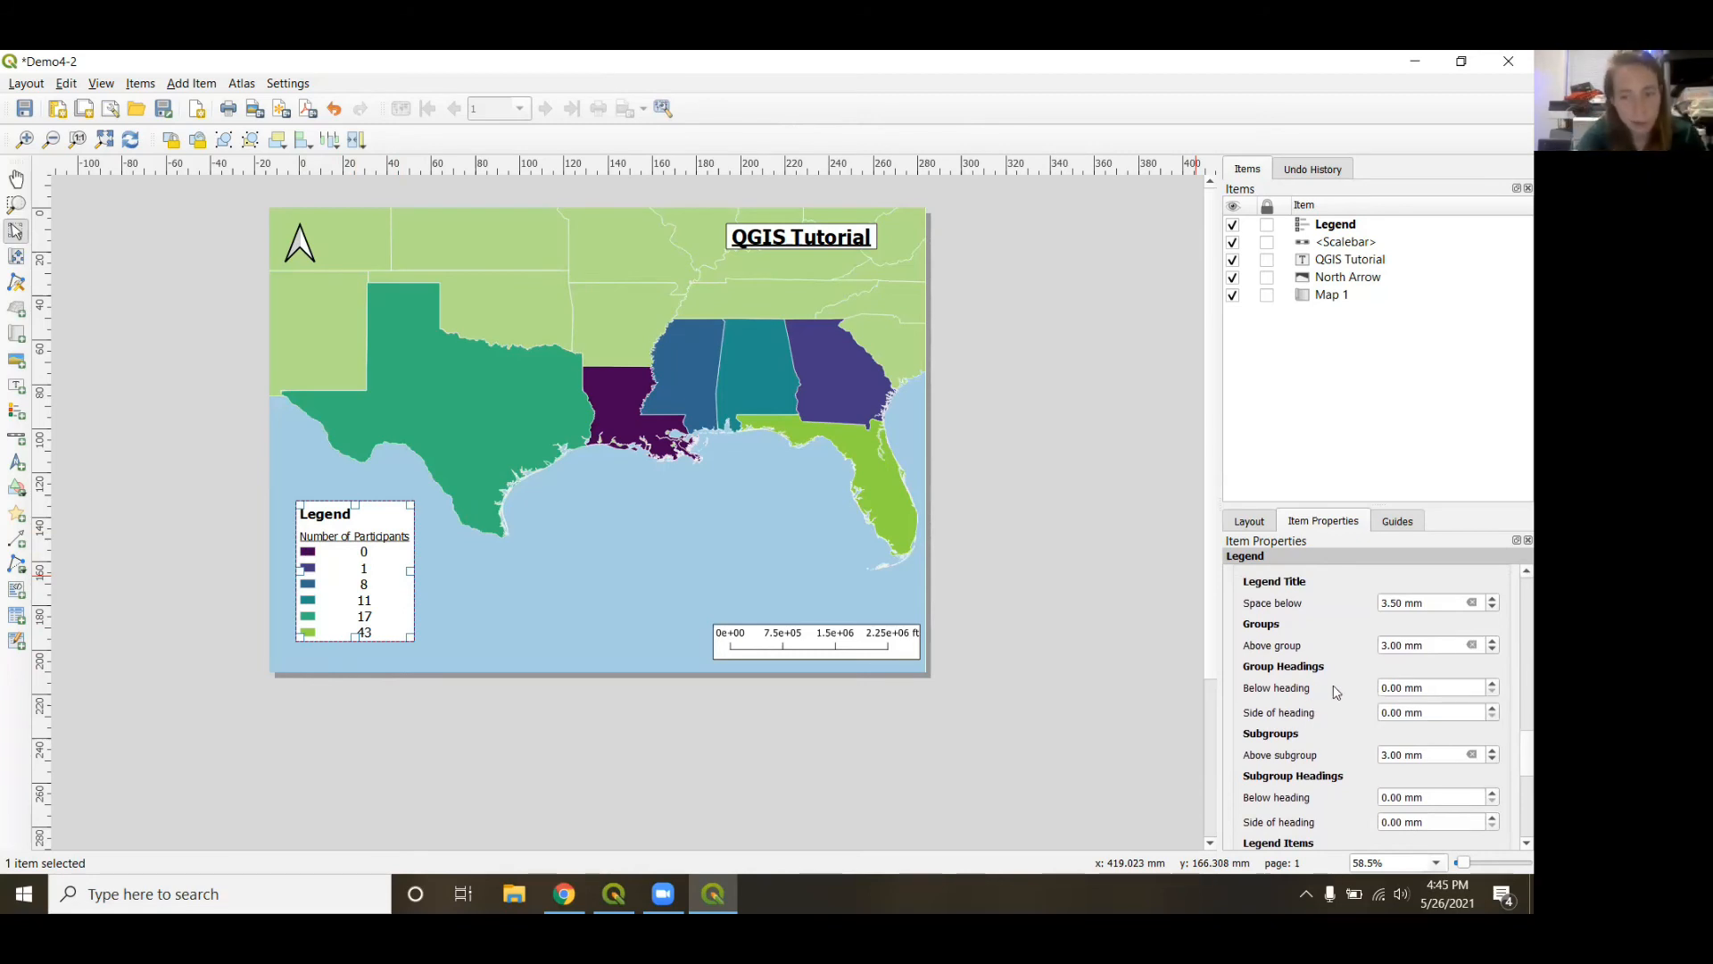
{"action": "left_click", "coordinate": [1493, 607]}
{"action": "left_click", "coordinate": [1493, 608]}
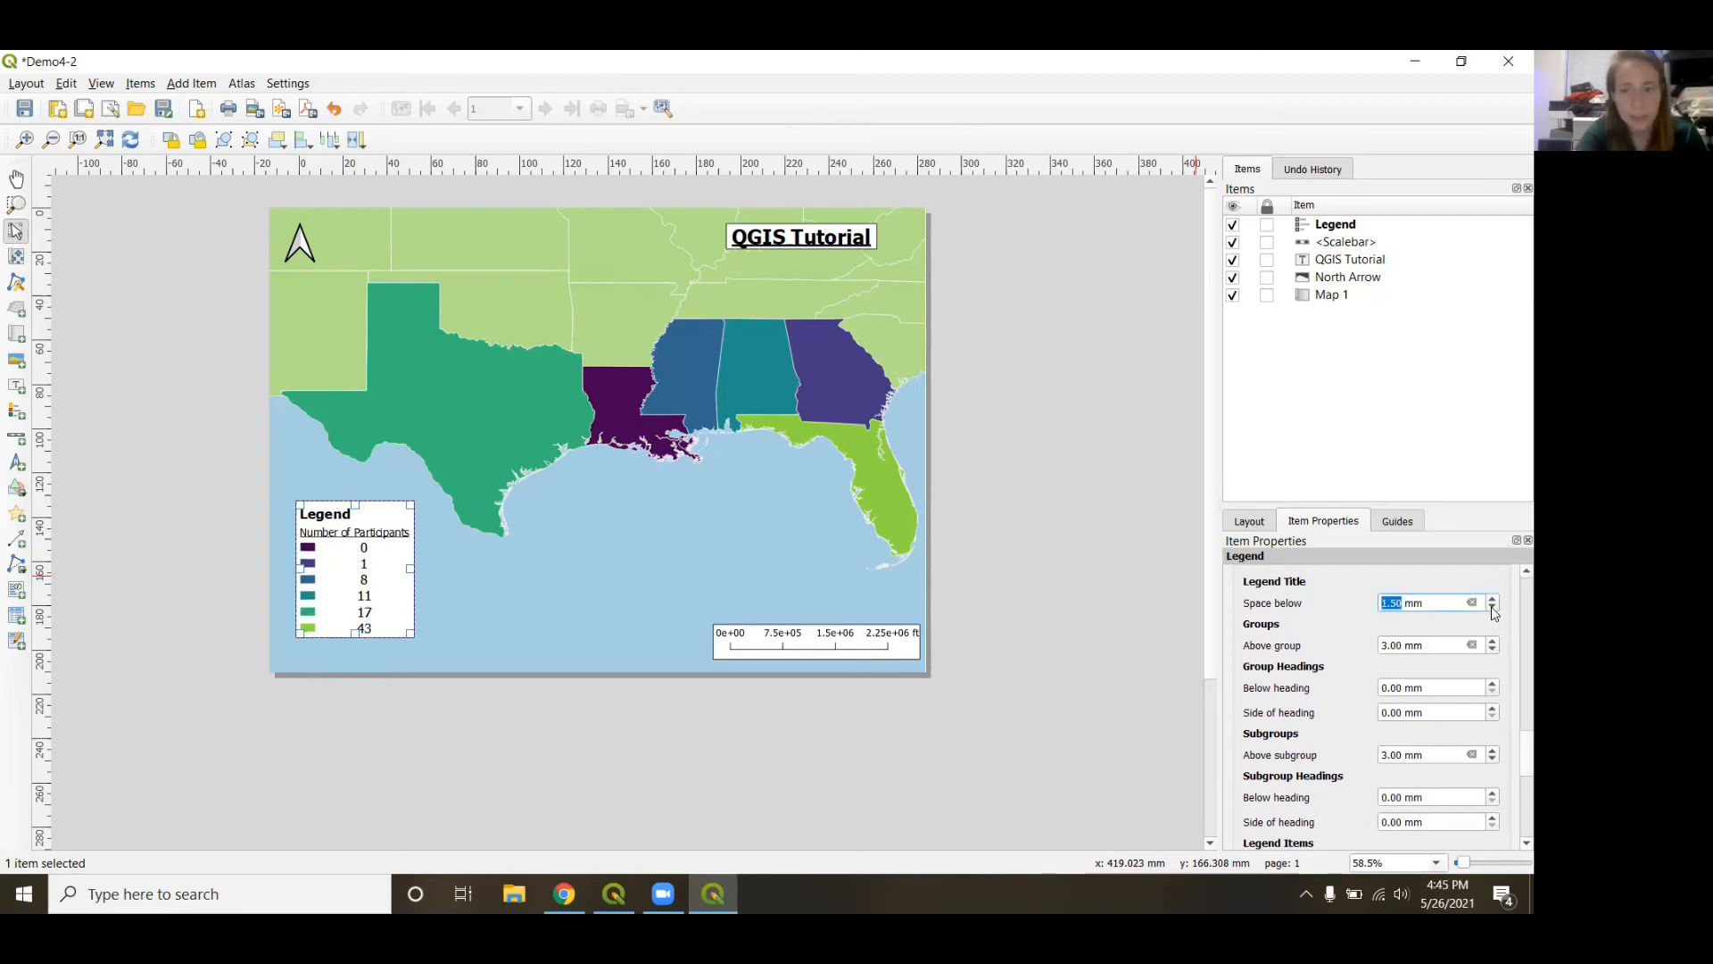
{"action": "left_click", "coordinate": [1493, 608]}
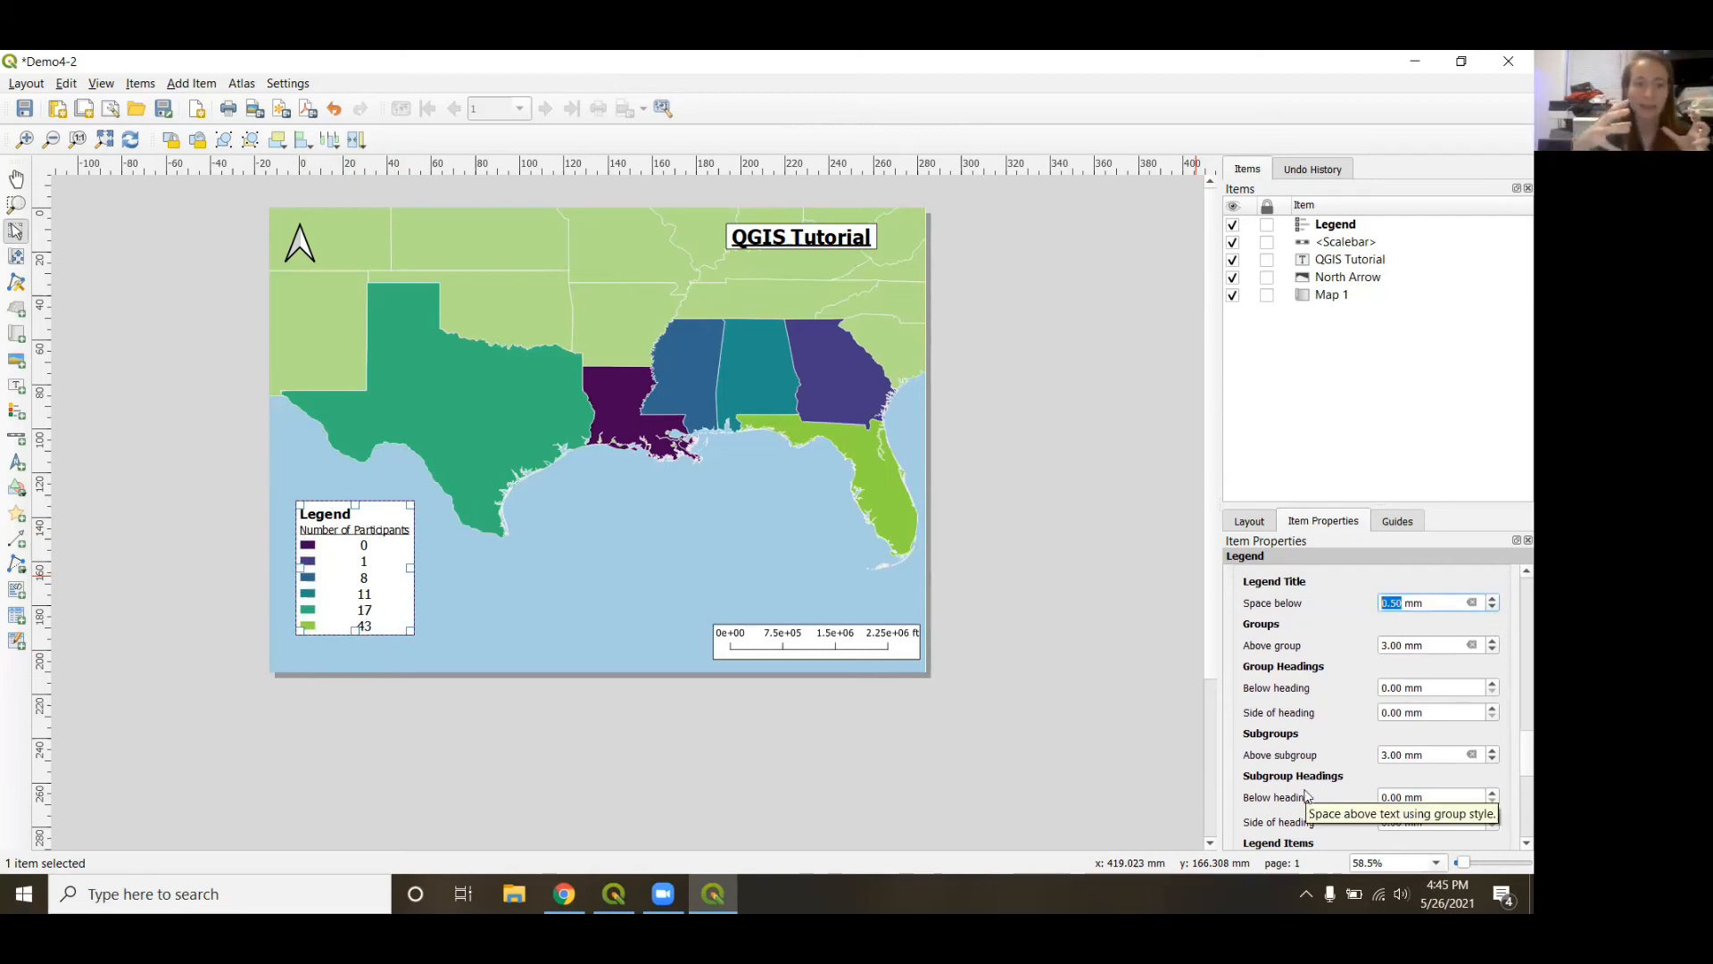
Center the legend title through the legend's text formatting settings.
{"action": "scroll", "coordinate": [1308, 731], "scroll_direction": "up", "scroll_amount": 3}
{"action": "scroll", "coordinate": [1309, 665], "scroll_direction": "up", "scroll_amount": 5}
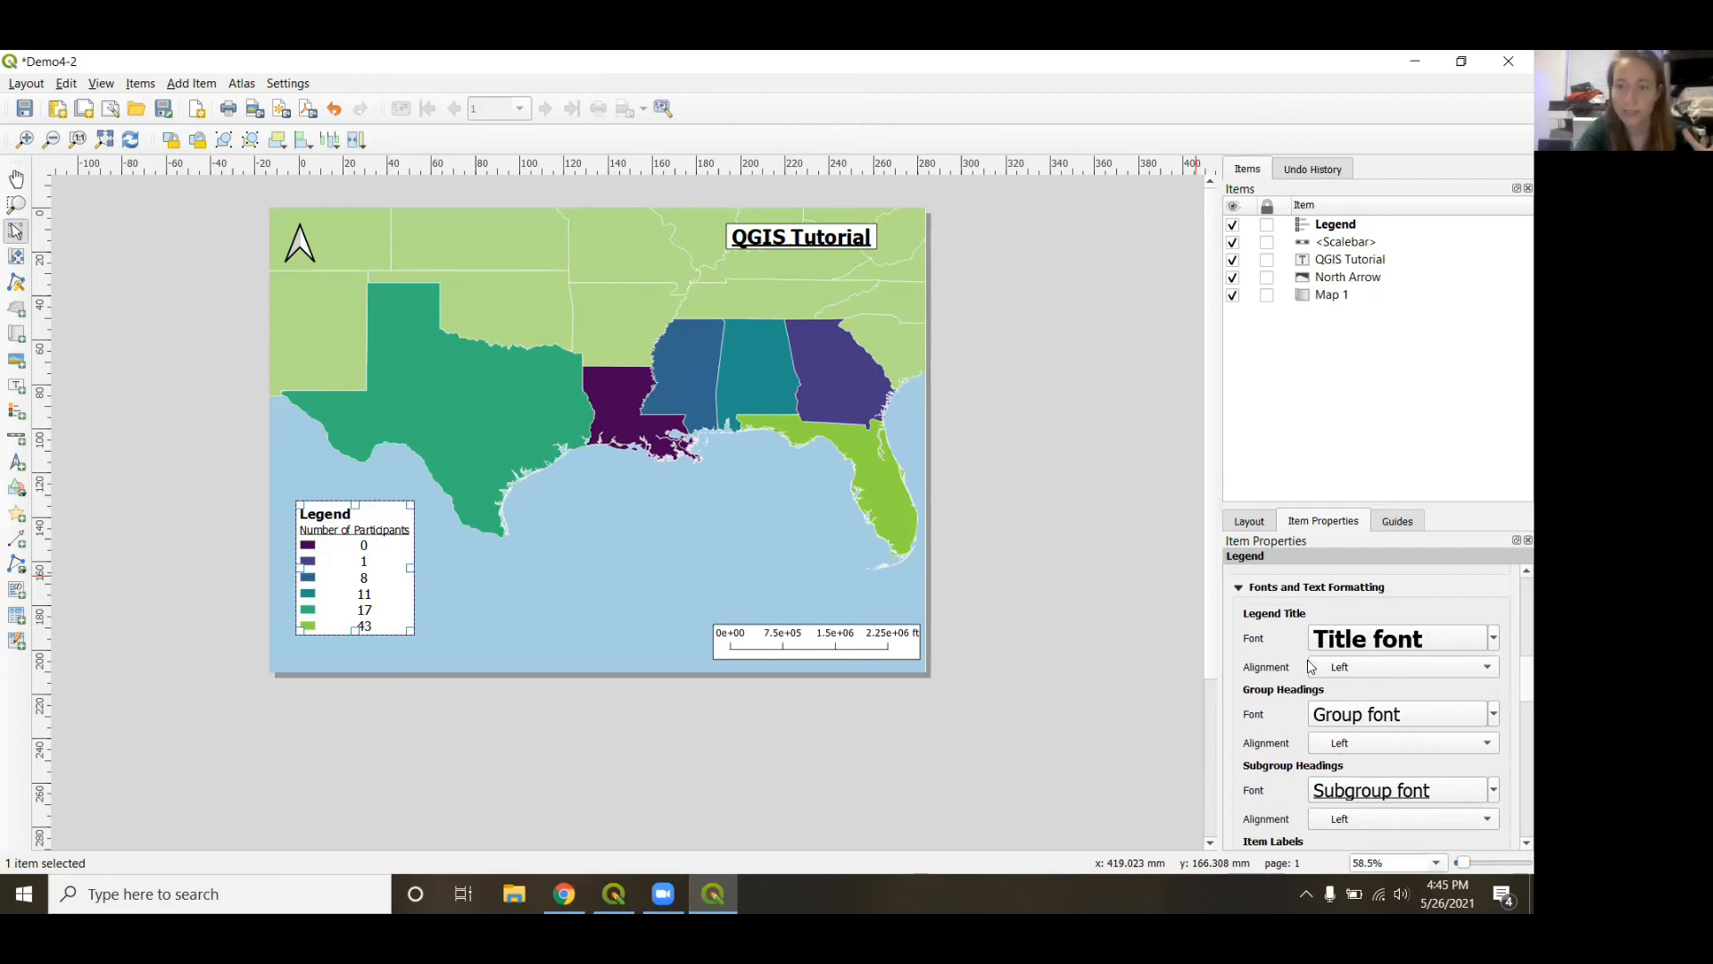
{"action": "left_click", "coordinate": [1339, 671]}
{"action": "left_click", "coordinate": [1352, 692]}
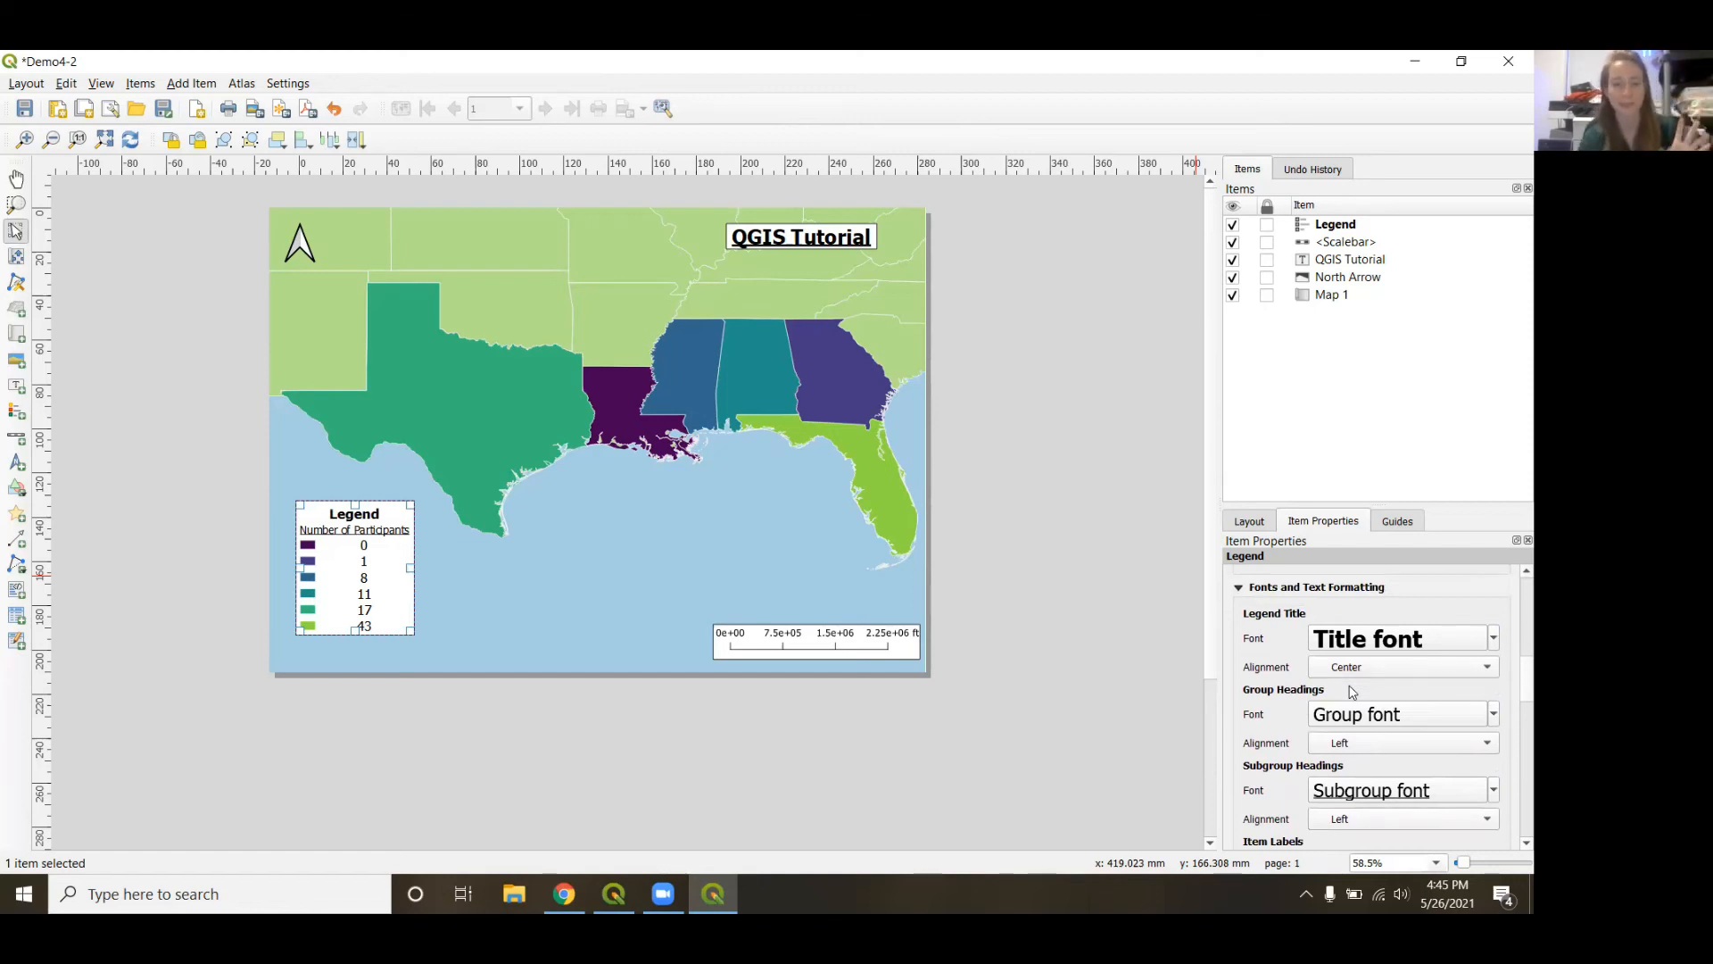
Enable a frame around the legend.
{"action": "scroll", "coordinate": [1283, 665], "scroll_direction": "down", "scroll_amount": 5}
{"action": "scroll", "coordinate": [1284, 665], "scroll_direction": "down", "scroll_amount": 8}
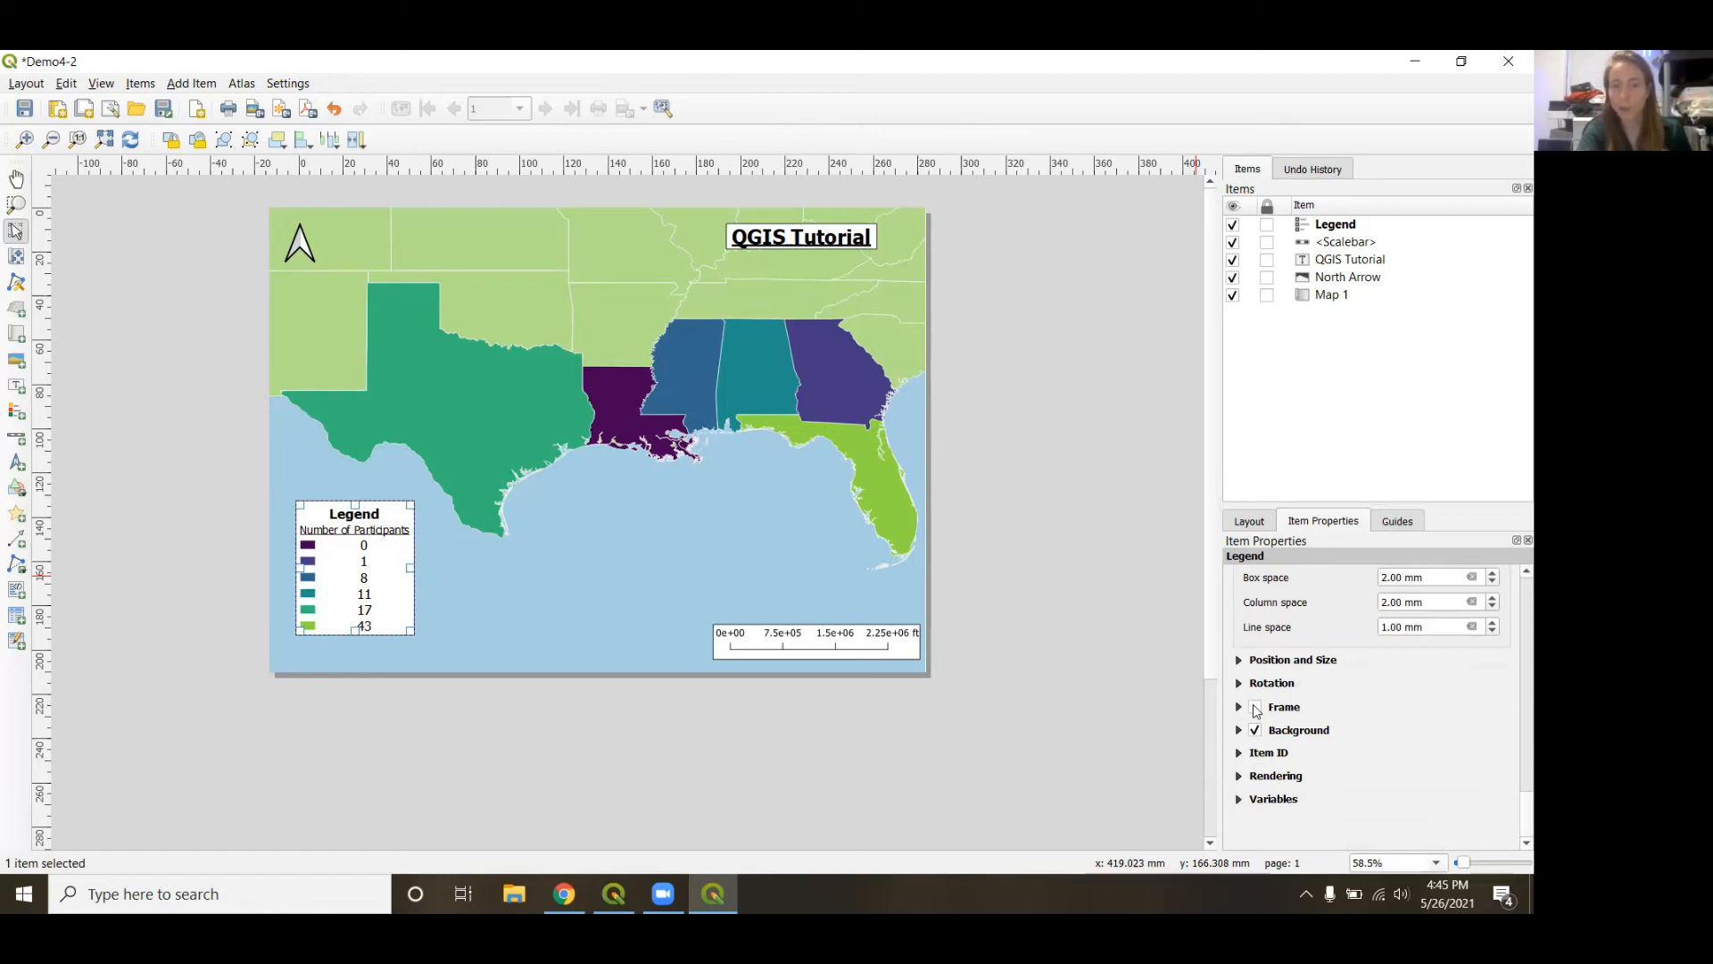
{"action": "left_click", "coordinate": [1256, 707]}
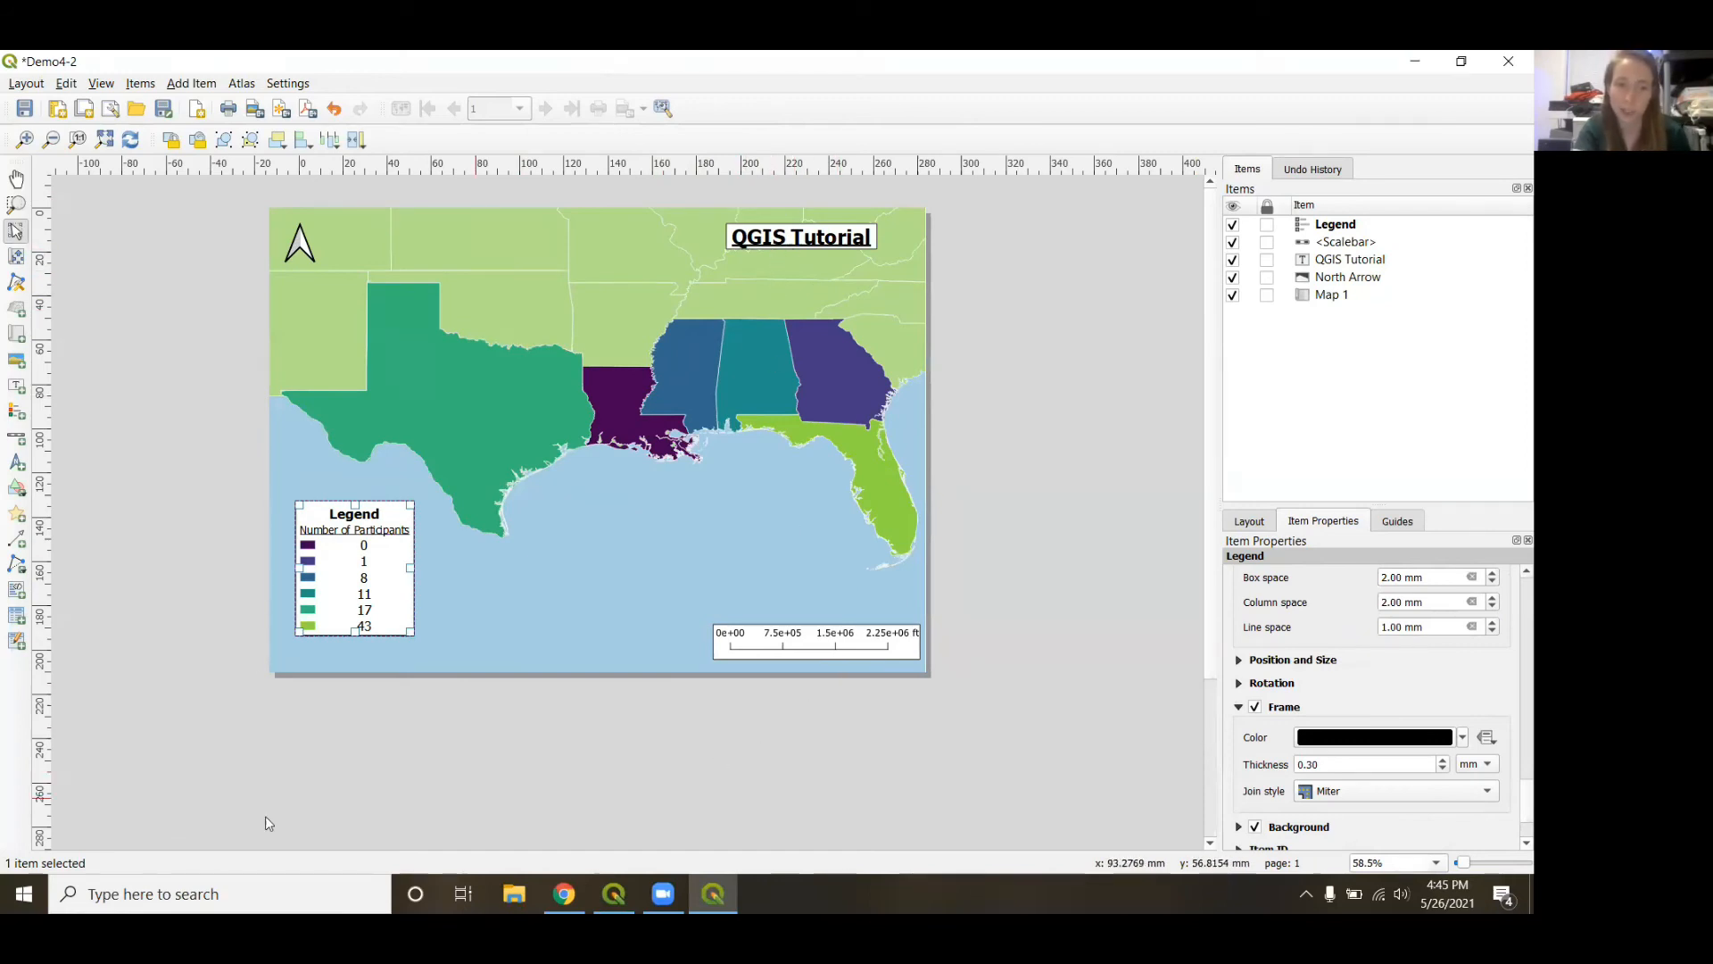
Set the legend's symbol width to 8 mm and symbol height to 5 mm.
{"action": "left_click", "coordinate": [382, 599]}
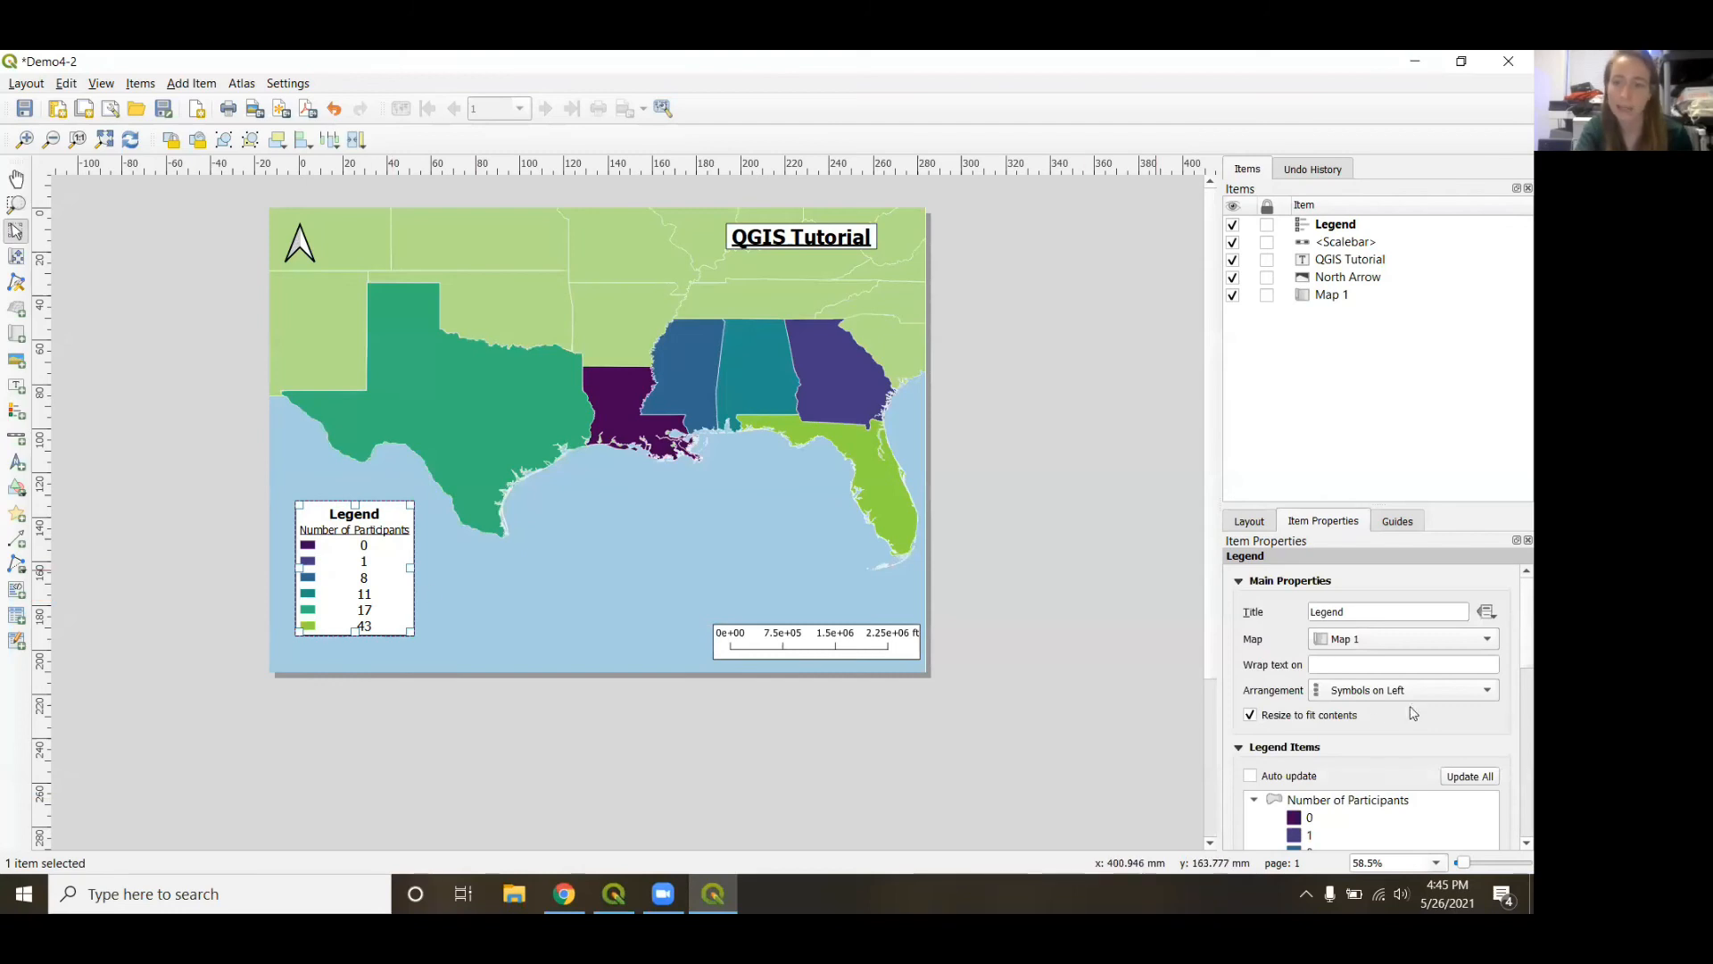
{"action": "scroll", "coordinate": [1306, 761], "scroll_direction": "down", "scroll_amount": 10}
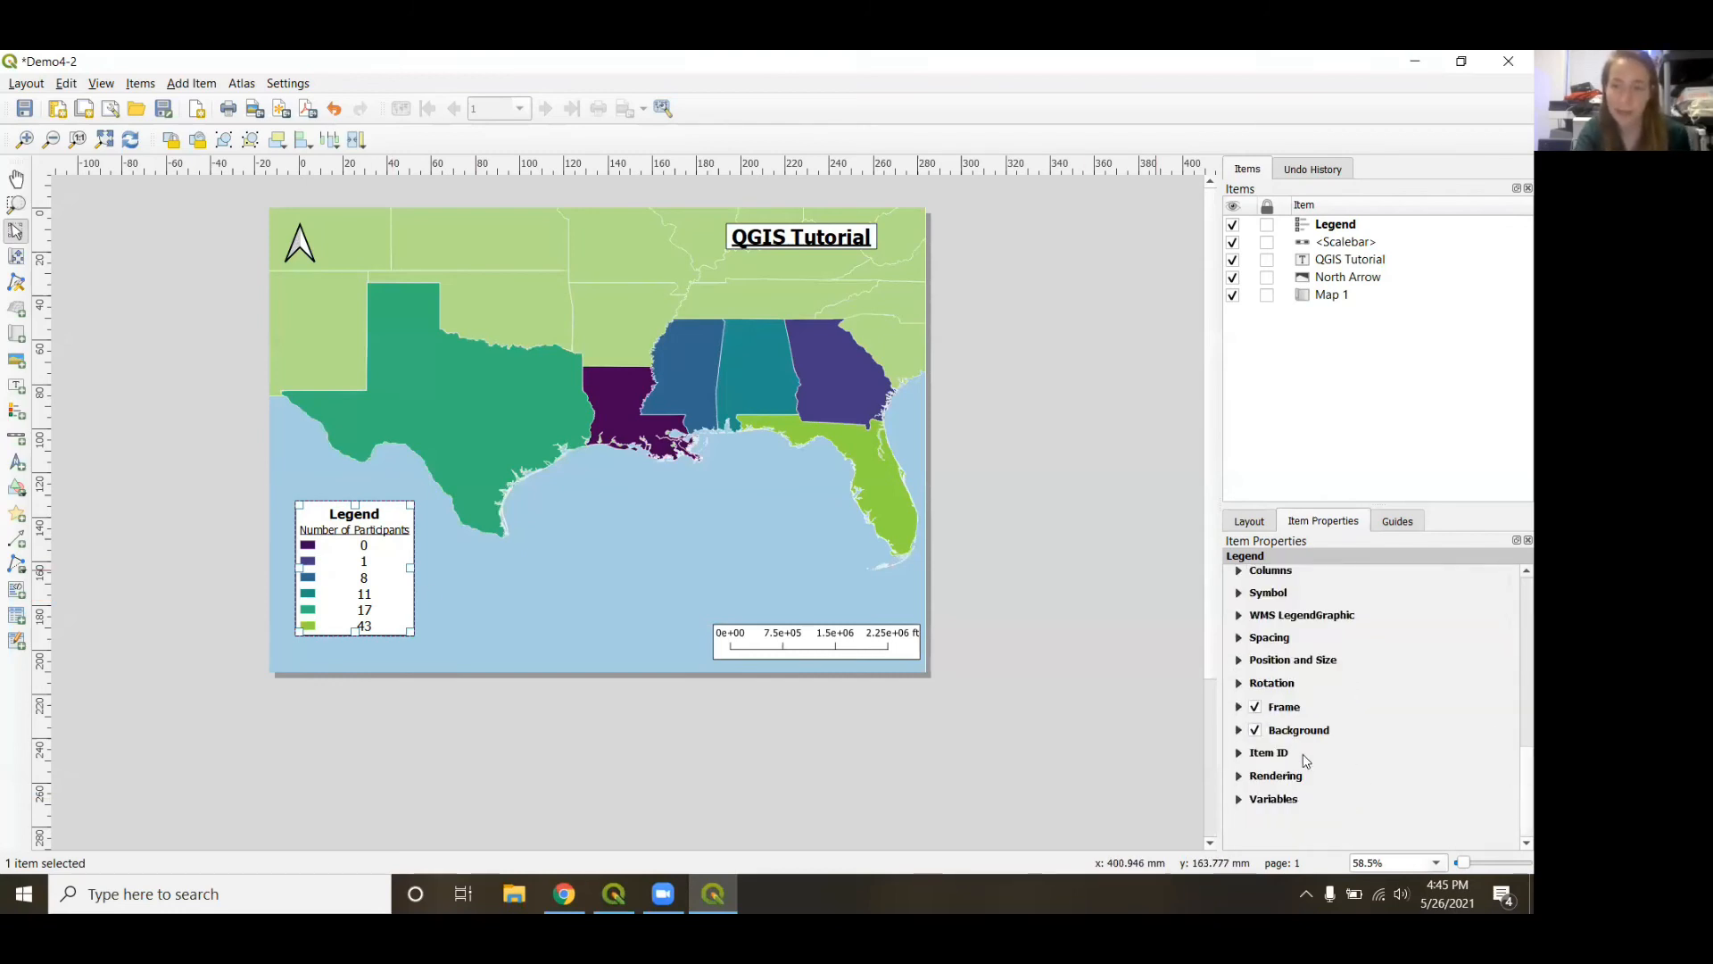
{"action": "left_click", "coordinate": [1240, 595]}
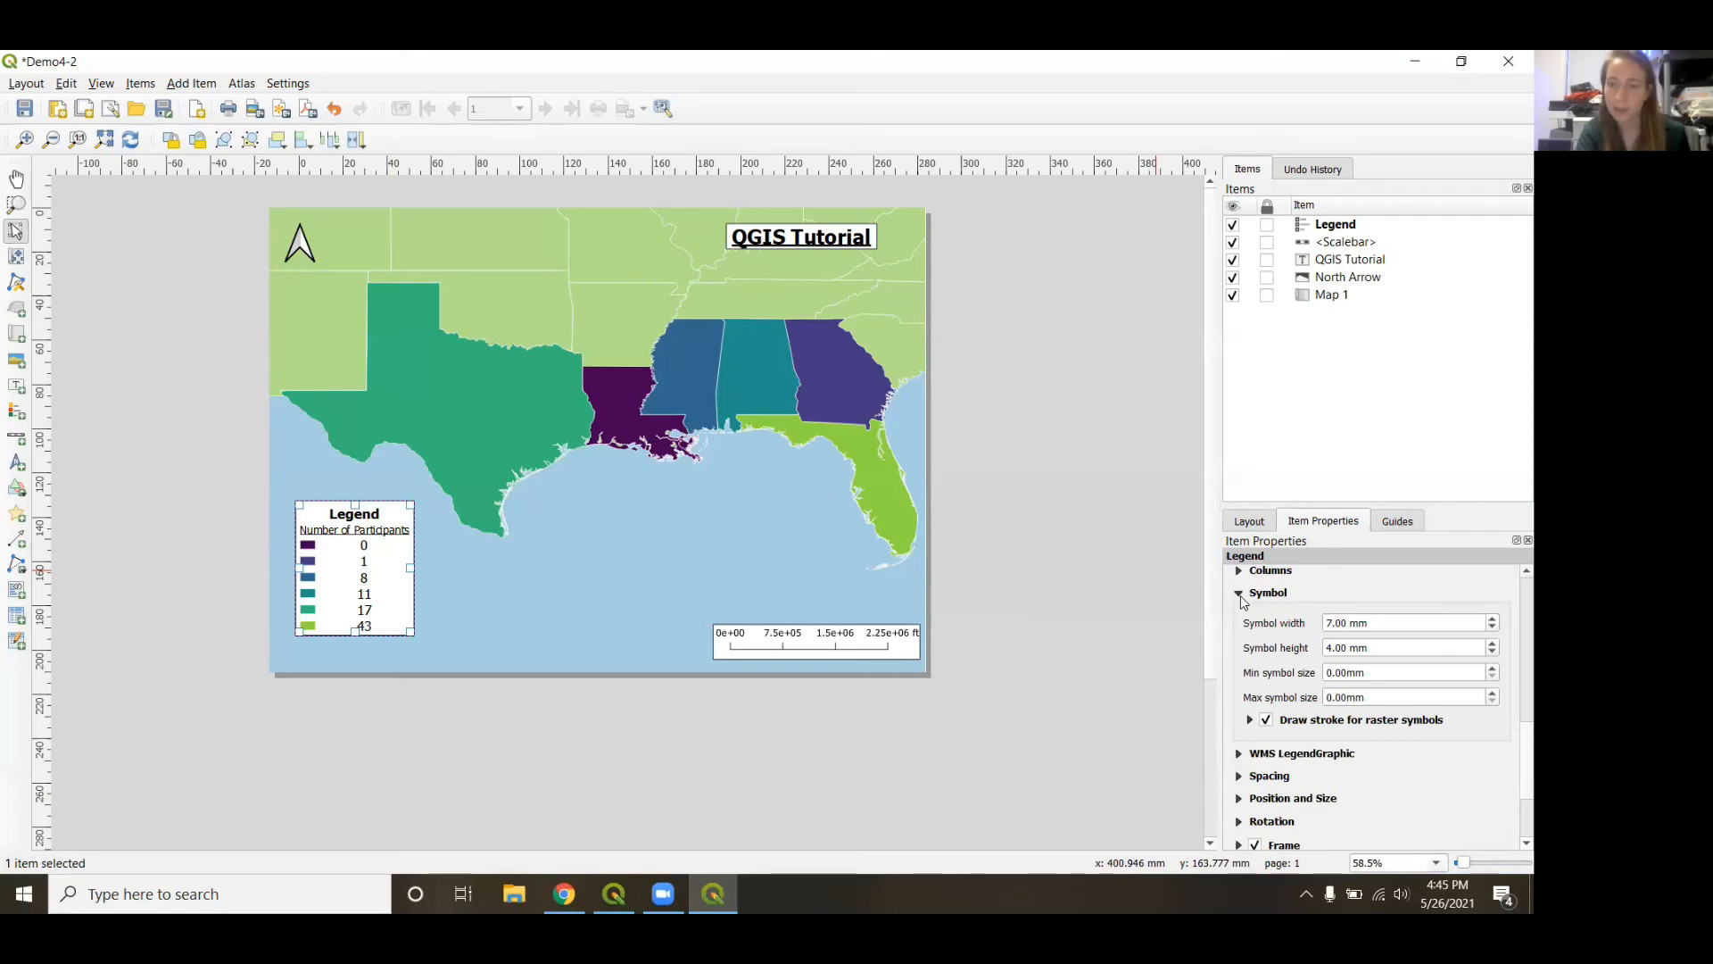
{"action": "left_click", "coordinate": [1493, 618]}
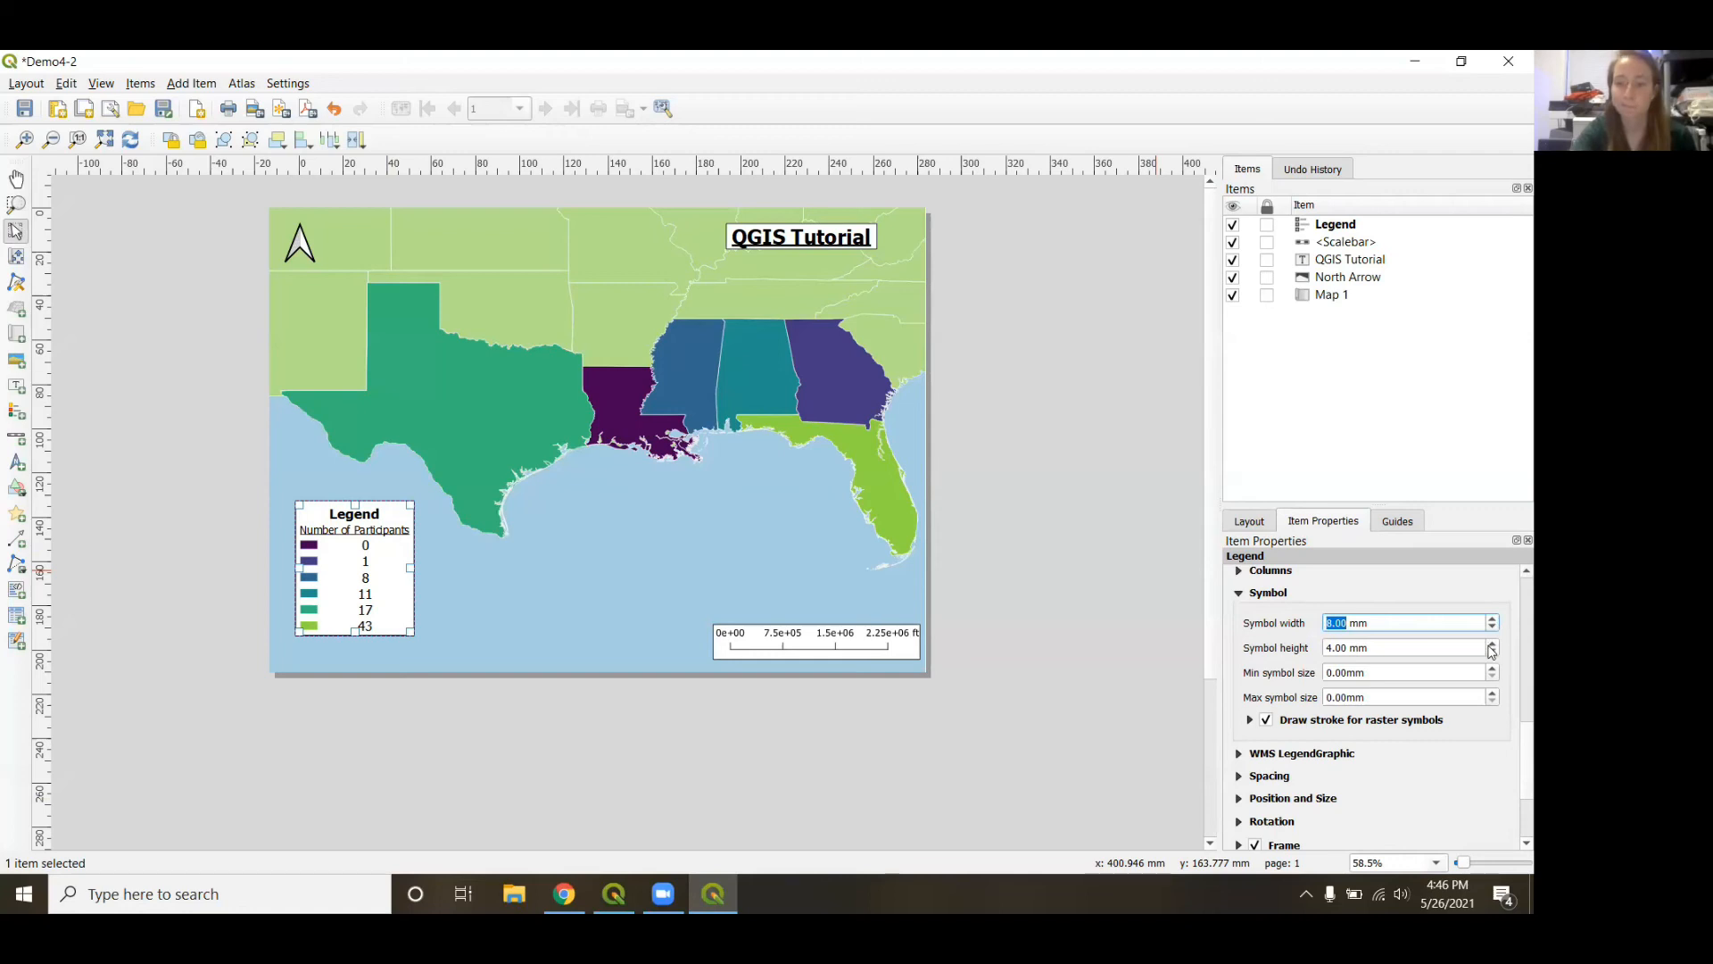
{"action": "left_click", "coordinate": [1491, 644]}
{"action": "left_click", "coordinate": [1490, 644]}
{"action": "left_click", "coordinate": [1490, 644]}
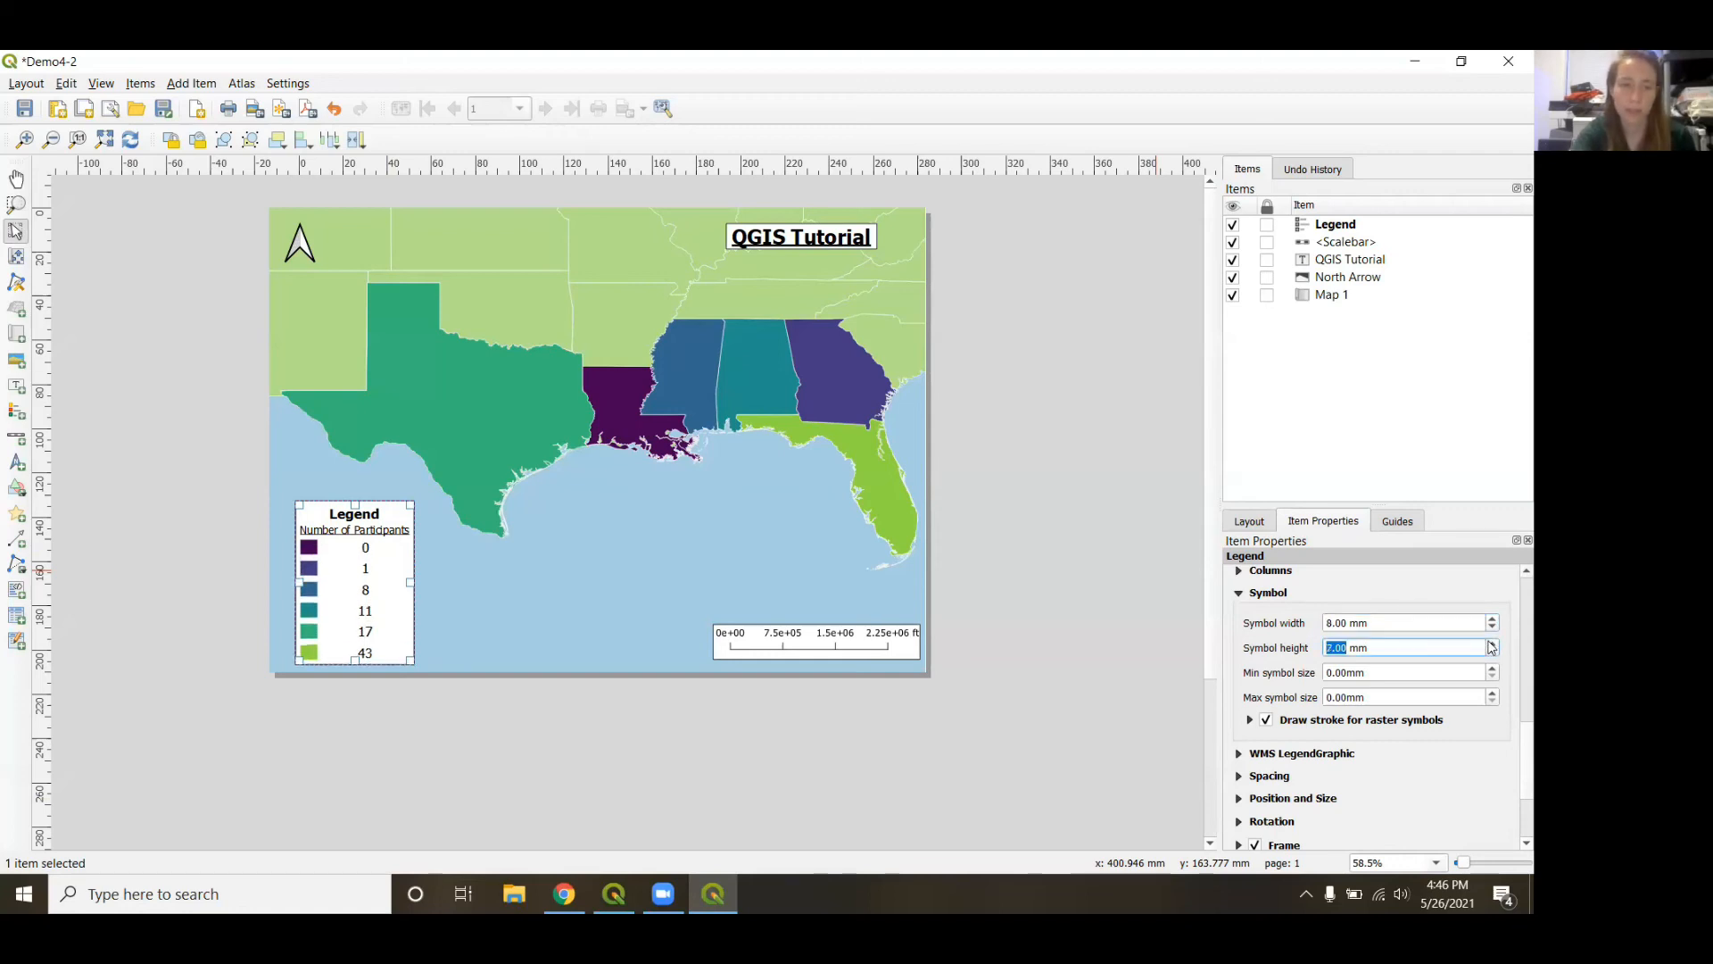
{"action": "left_click", "coordinate": [1492, 652]}
{"action": "left_click", "coordinate": [1492, 652]}
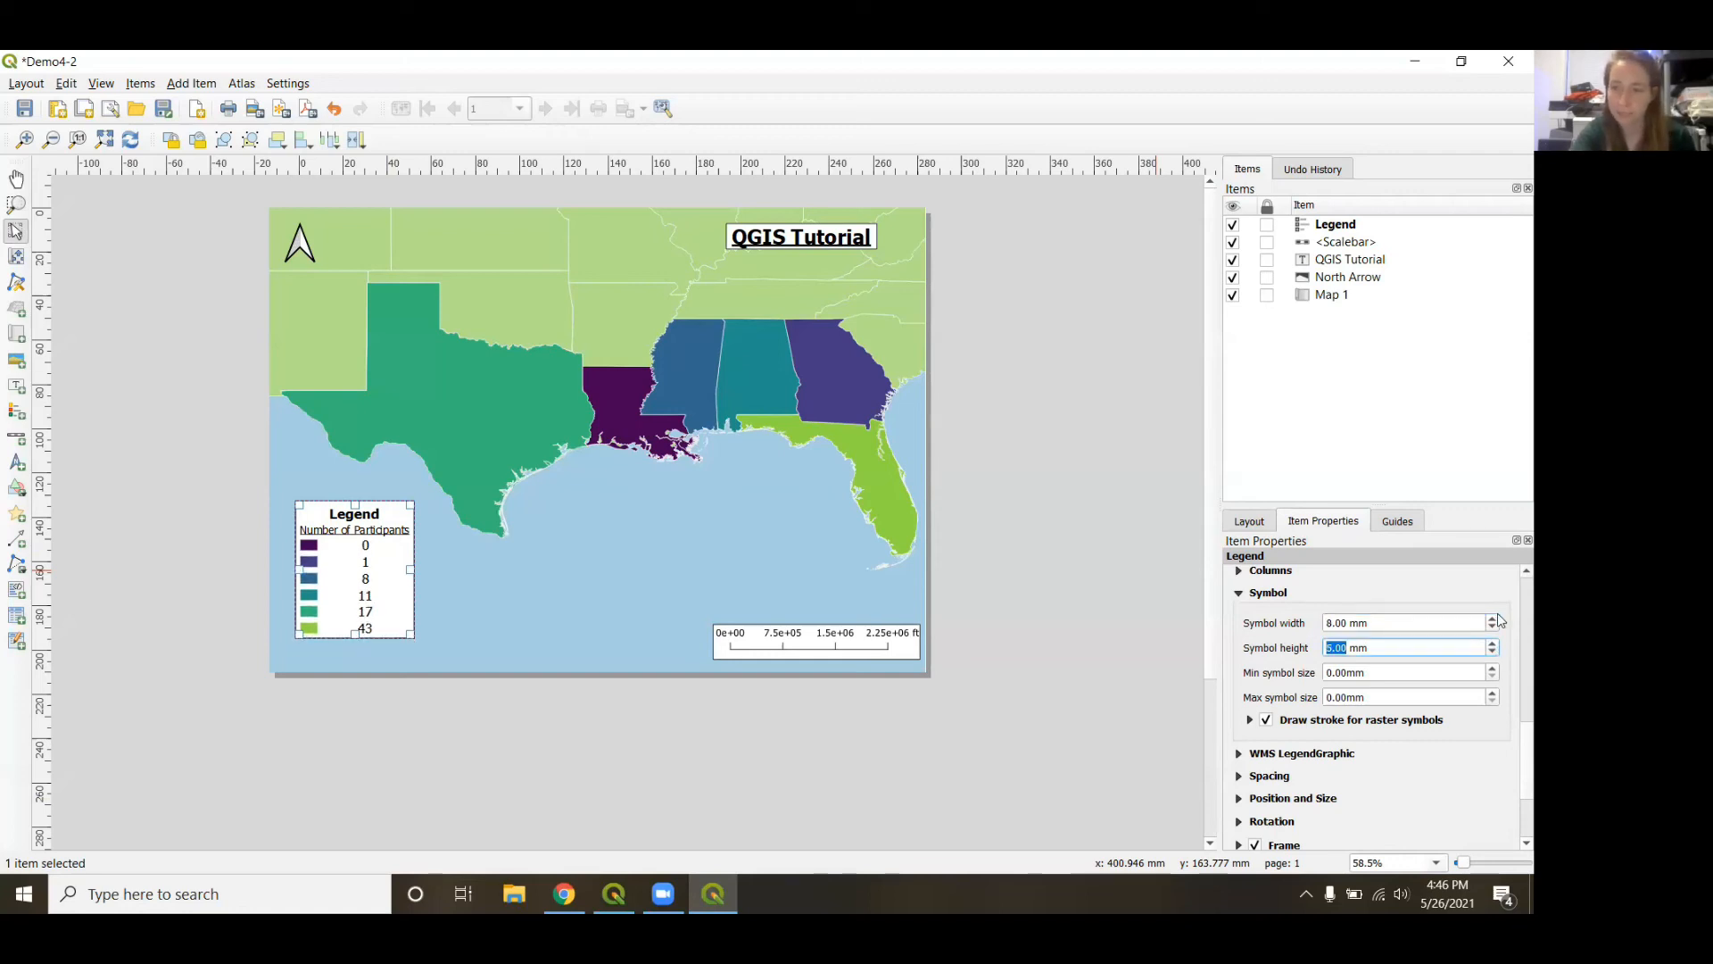
Widen the legend's color symbols to a symbol width of 18 mm.
{"action": "left_click", "coordinate": [1493, 620]}
{"action": "left_click", "coordinate": [1492, 620]}
{"action": "left_click", "coordinate": [1492, 619]}
{"action": "left_click", "coordinate": [1492, 619]}
{"action": "left_click", "coordinate": [1492, 619]}
{"action": "left_click", "coordinate": [1492, 620]}
{"action": "left_click", "coordinate": [1495, 620]}
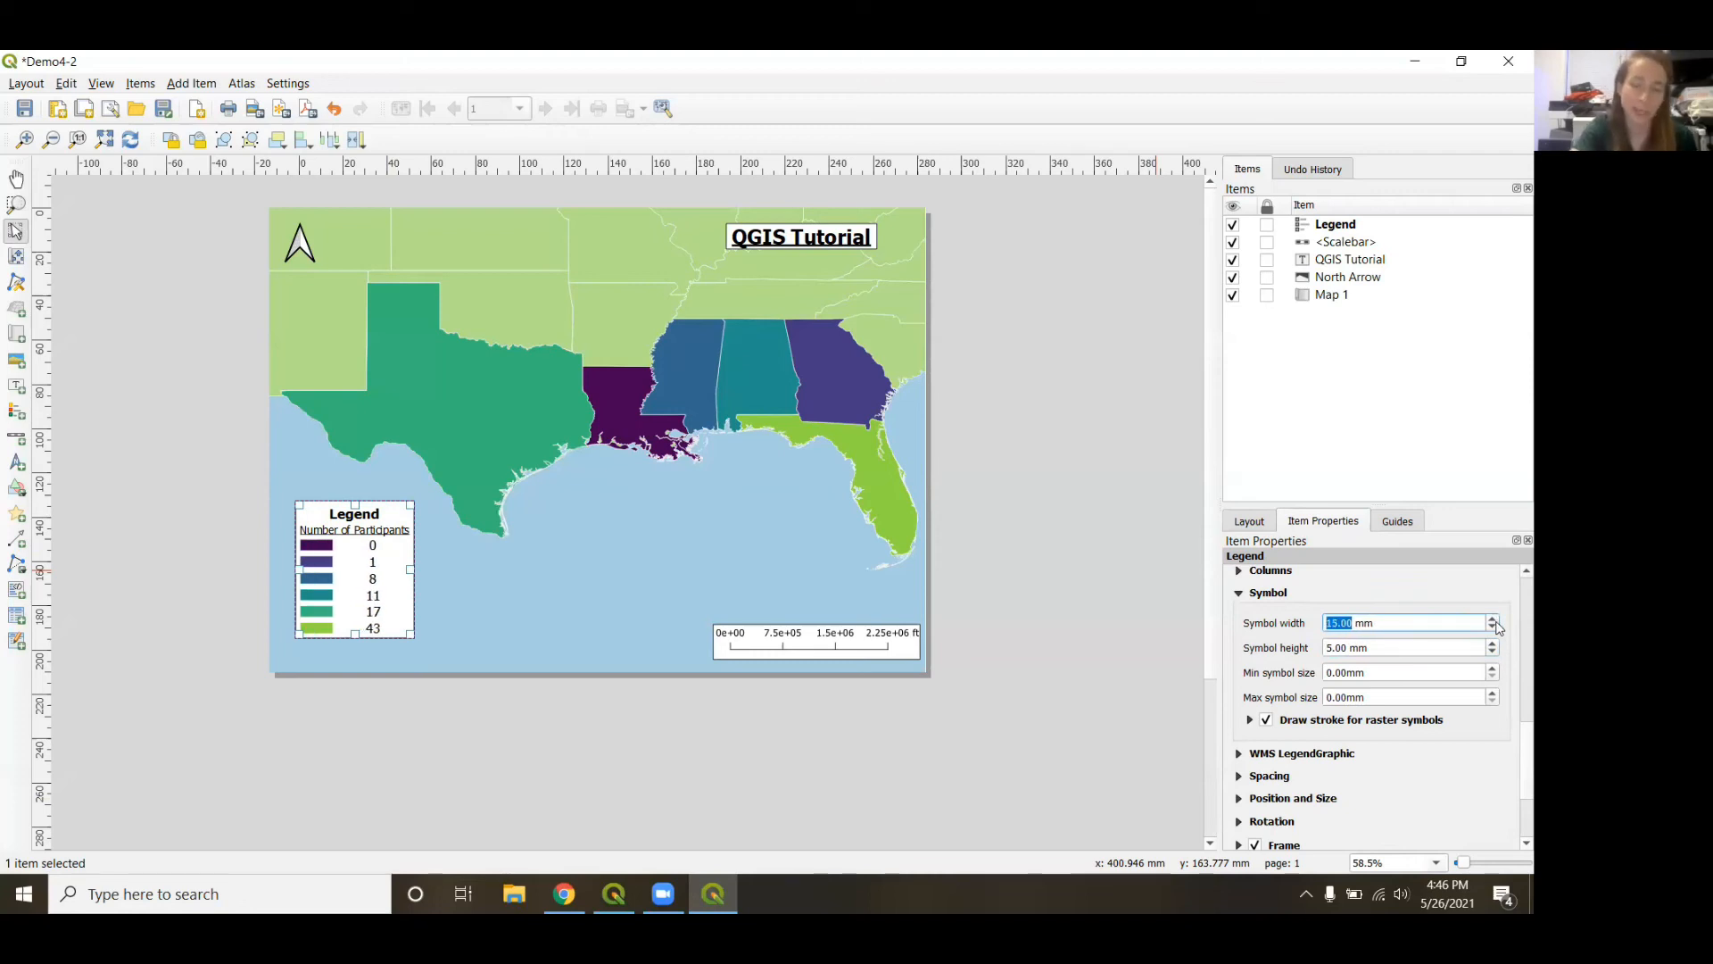
{"action": "scroll", "coordinate": [1407, 579], "scroll_direction": "up", "scroll_amount": 1}
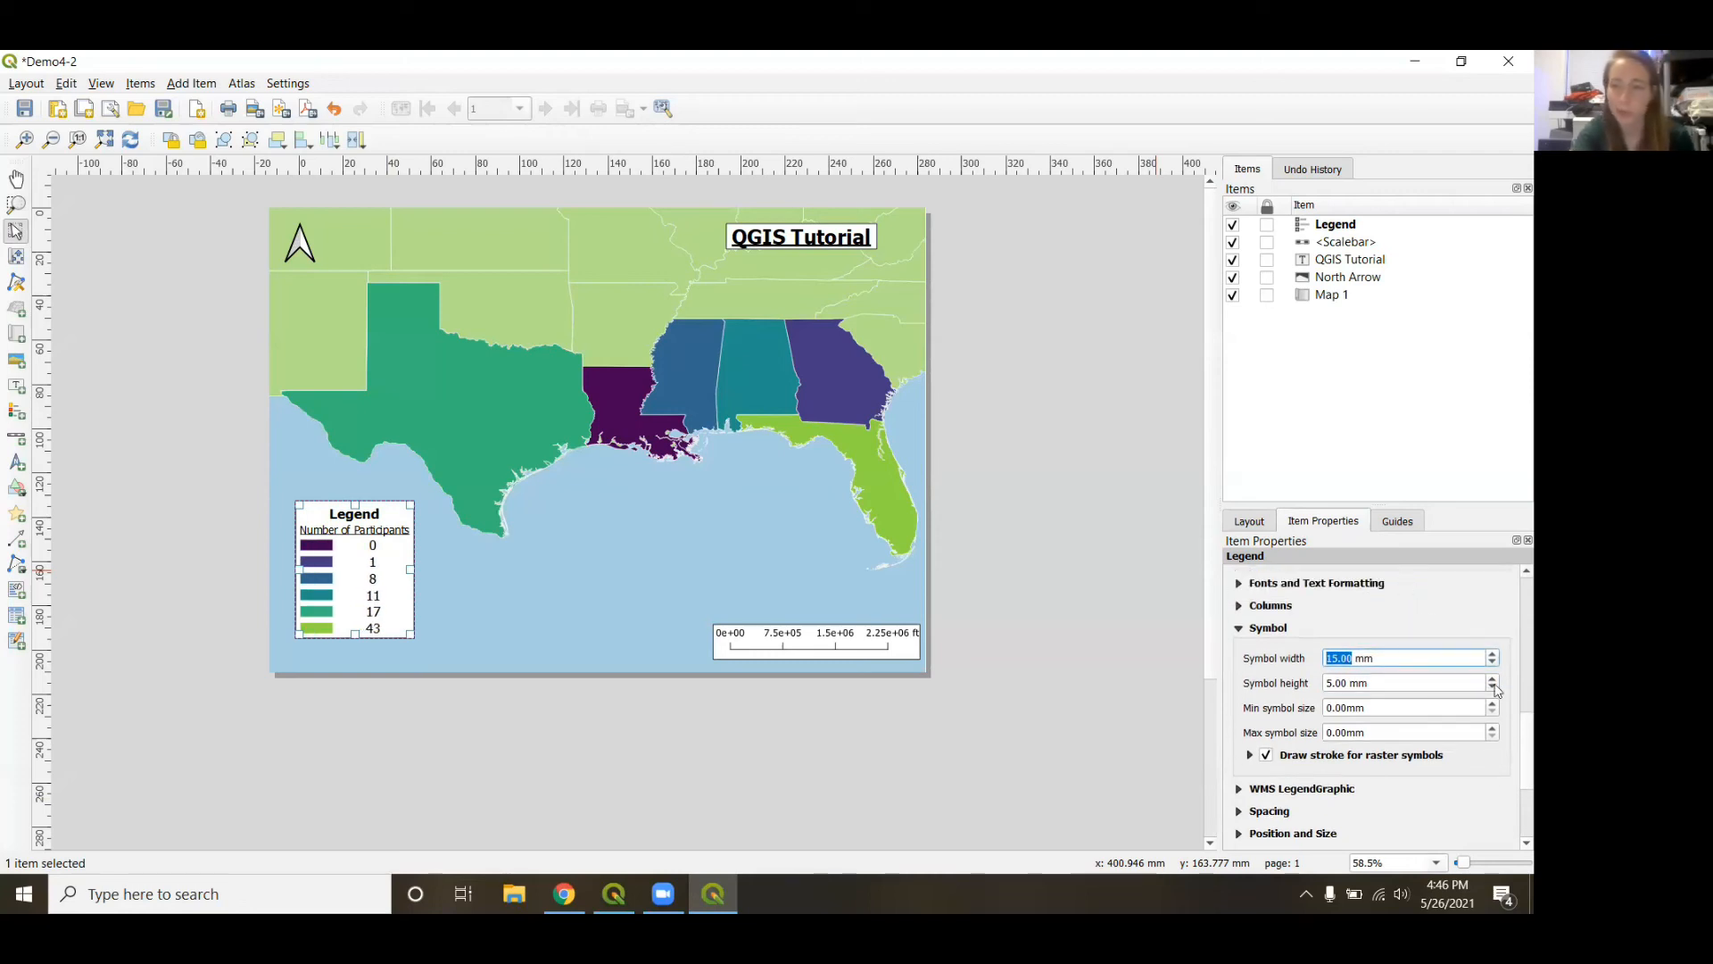
{"action": "left_click", "coordinate": [1493, 662]}
{"action": "left_click", "coordinate": [1493, 662]}
{"action": "left_click", "coordinate": [1493, 662]}
{"action": "left_click", "coordinate": [1493, 655]}
{"action": "left_click", "coordinate": [1493, 655]}
{"action": "left_click", "coordinate": [1492, 655]}
{"action": "left_click", "coordinate": [1493, 655]}
{"action": "left_click", "coordinate": [1493, 655]}
{"action": "left_click", "coordinate": [1493, 655]}
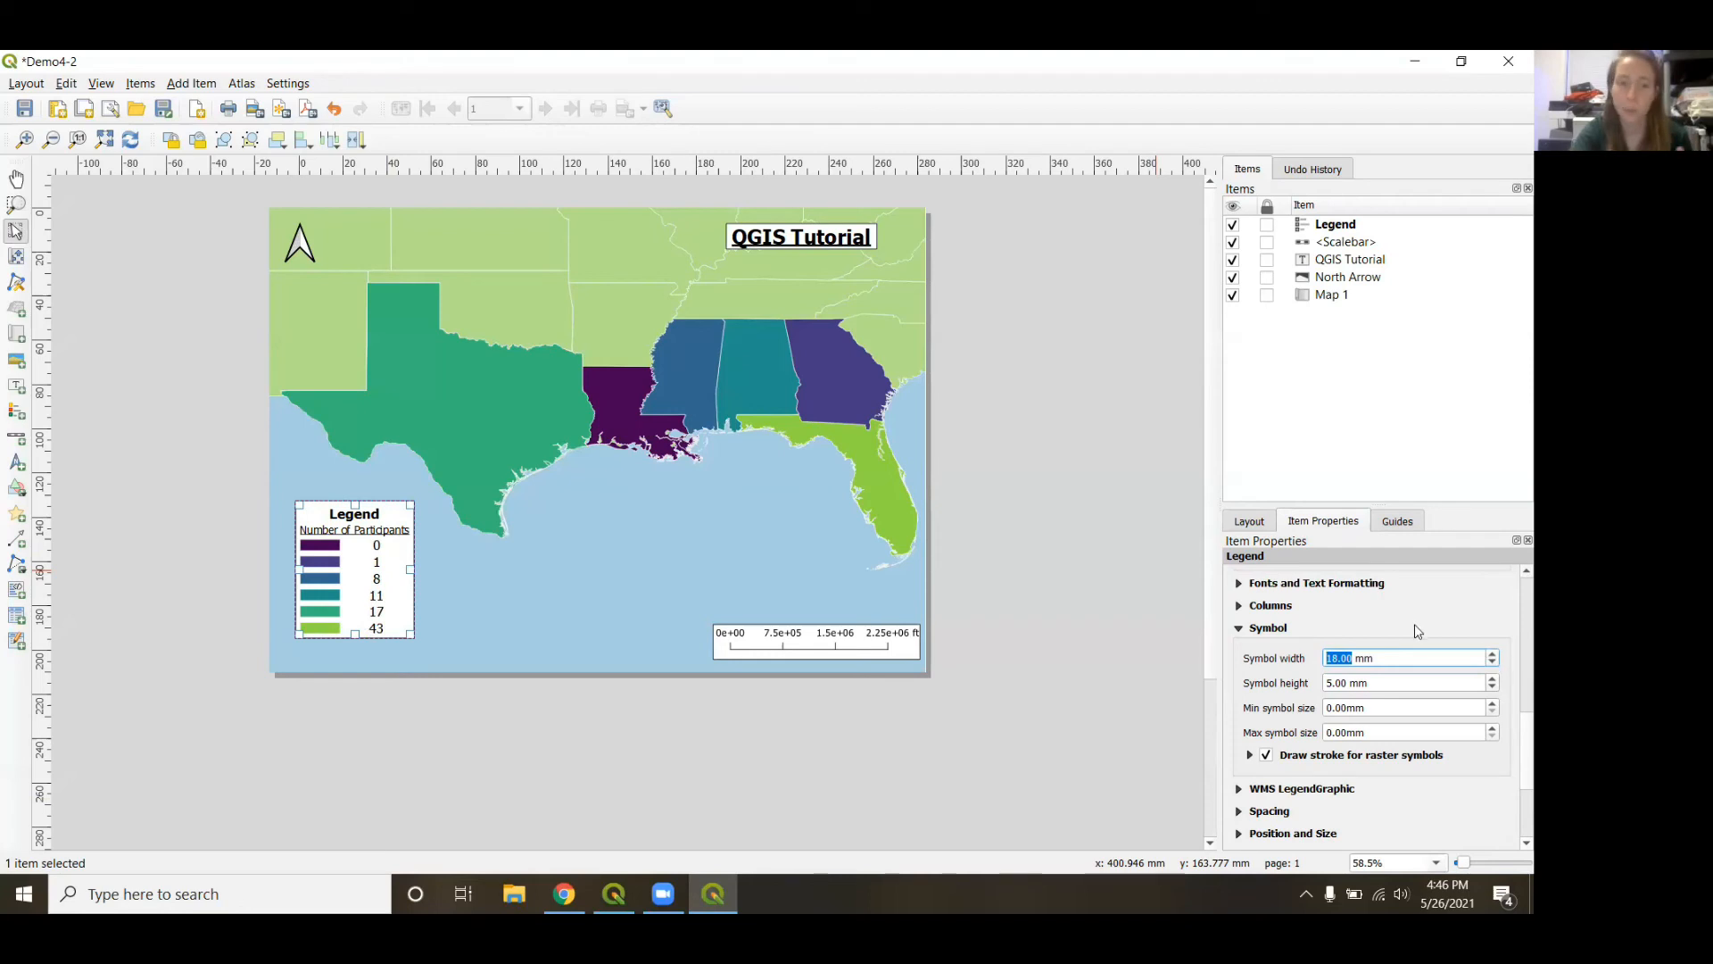
Try left alignment on the legend's item labels, restore center alignment, and deselect the legend.
{"action": "scroll", "coordinate": [1420, 627], "scroll_direction": "up", "scroll_amount": 5}
{"action": "scroll", "coordinate": [1421, 628], "scroll_direction": "down", "scroll_amount": 5}
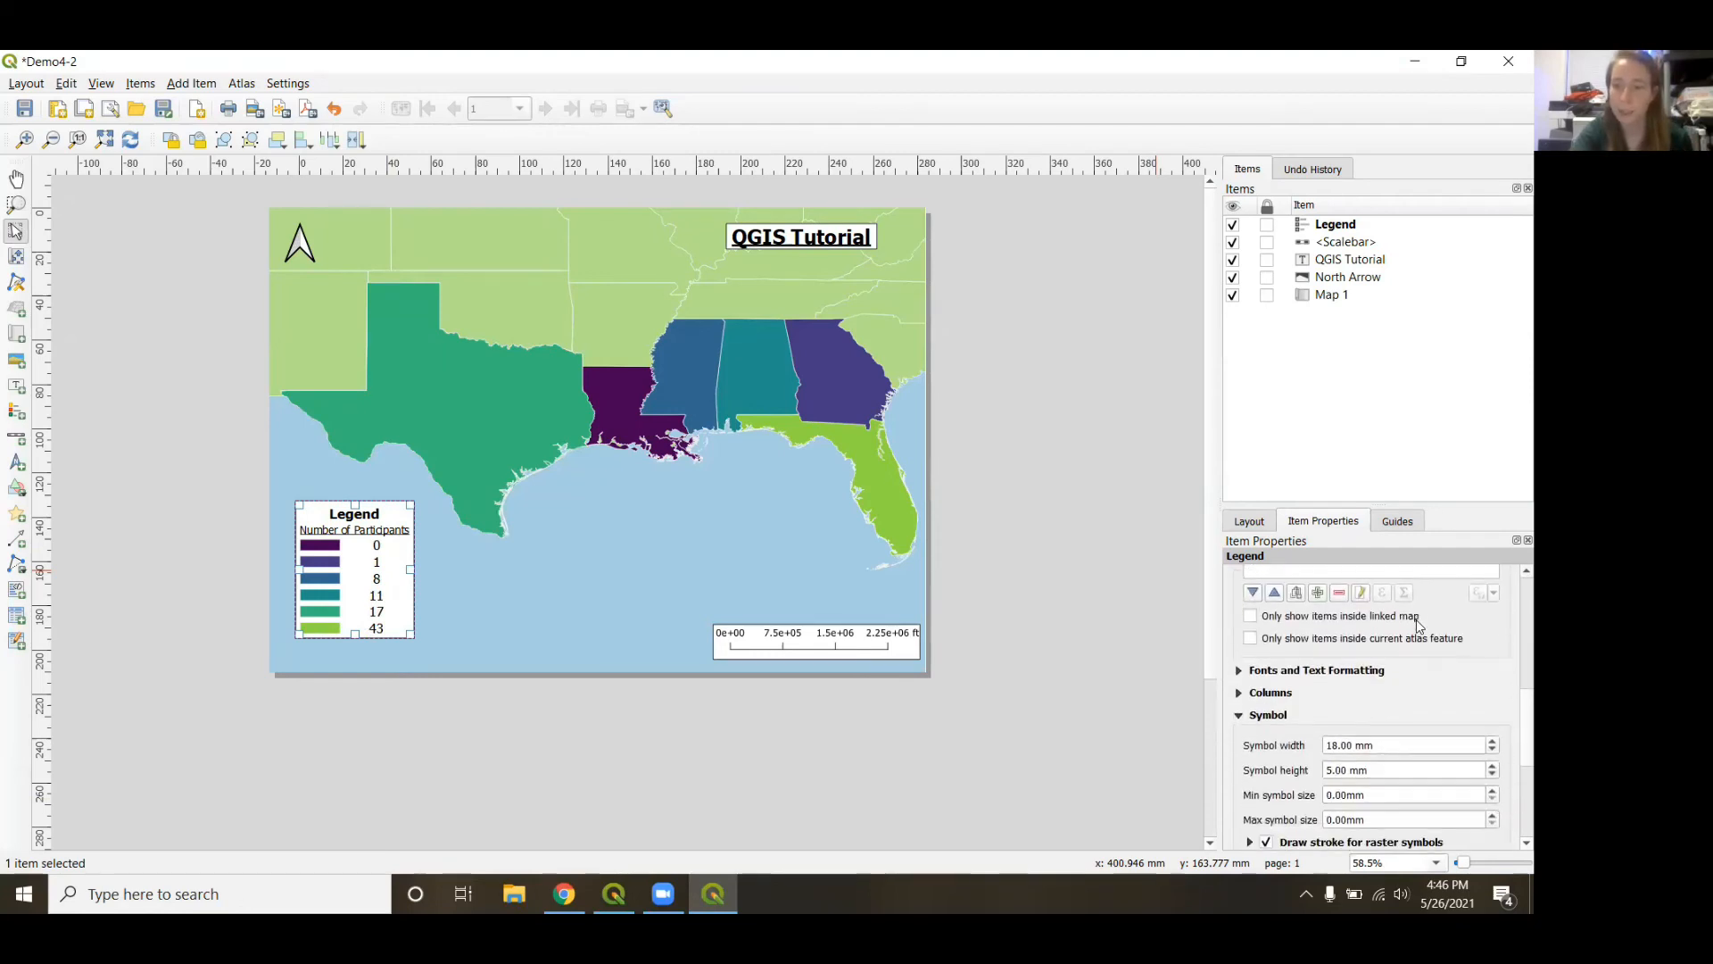
{"action": "left_click", "coordinate": [1358, 662]}
{"action": "scroll", "coordinate": [1353, 674], "scroll_direction": "down", "scroll_amount": 2}
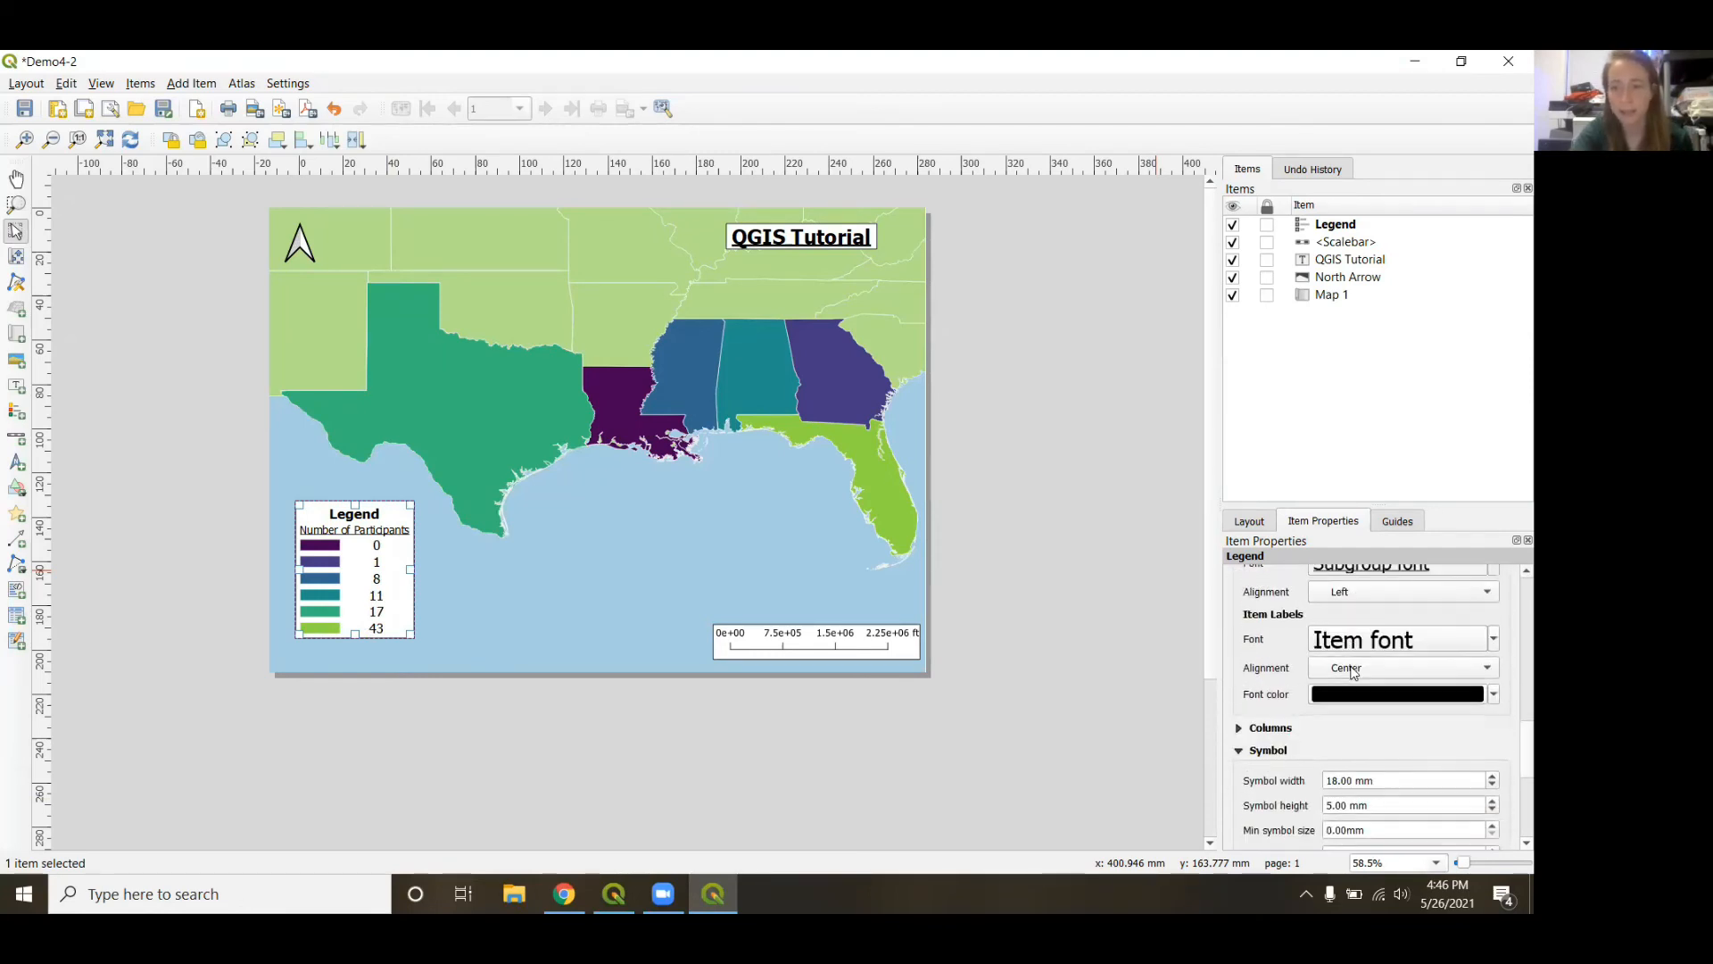
{"action": "left_click", "coordinate": [1392, 668]}
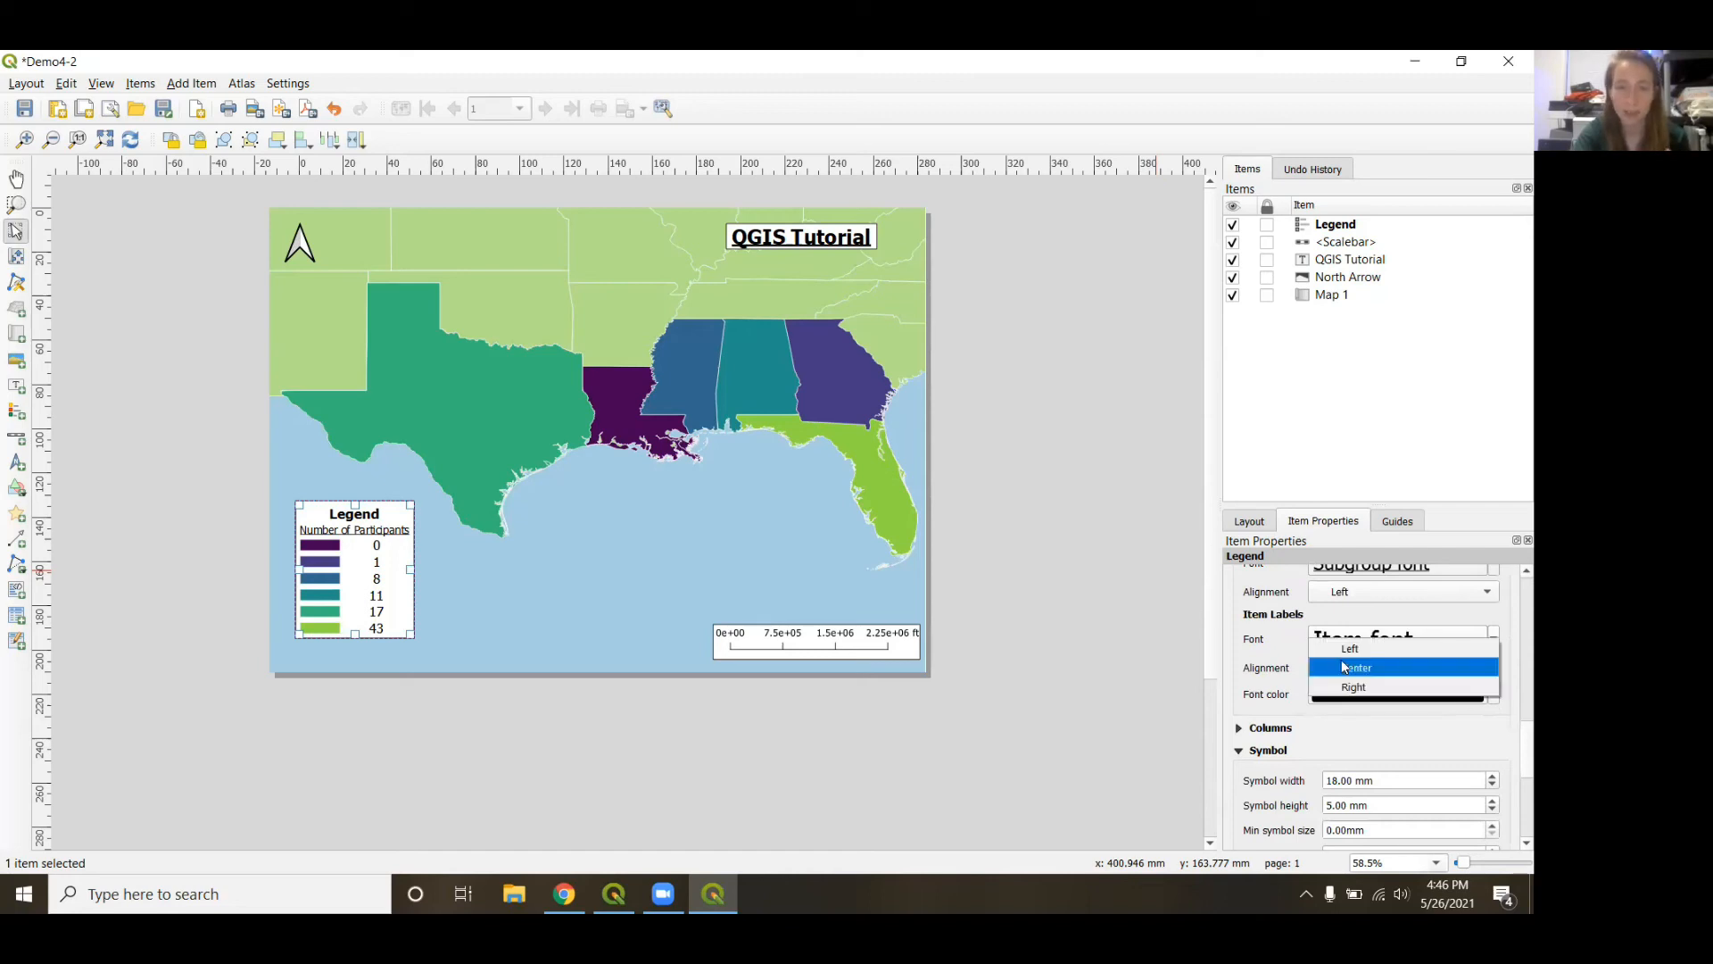
{"action": "left_click", "coordinate": [1343, 648]}
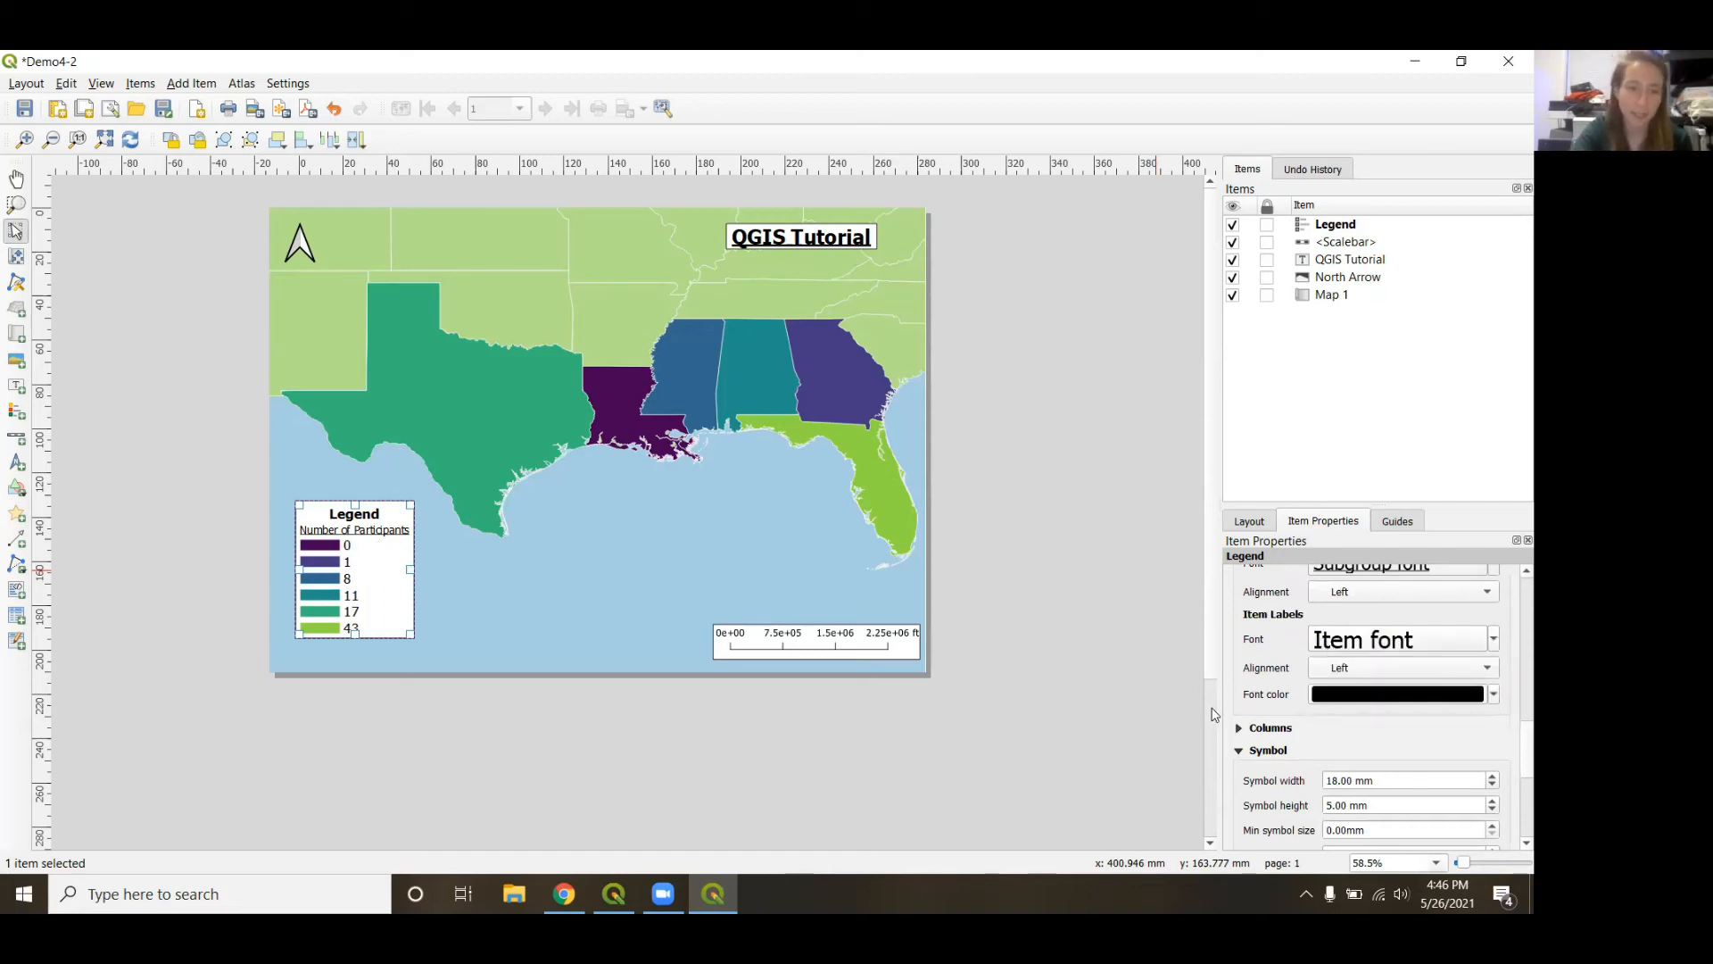
{"action": "left_click", "coordinate": [1352, 669]}
{"action": "left_click", "coordinate": [1356, 685]}
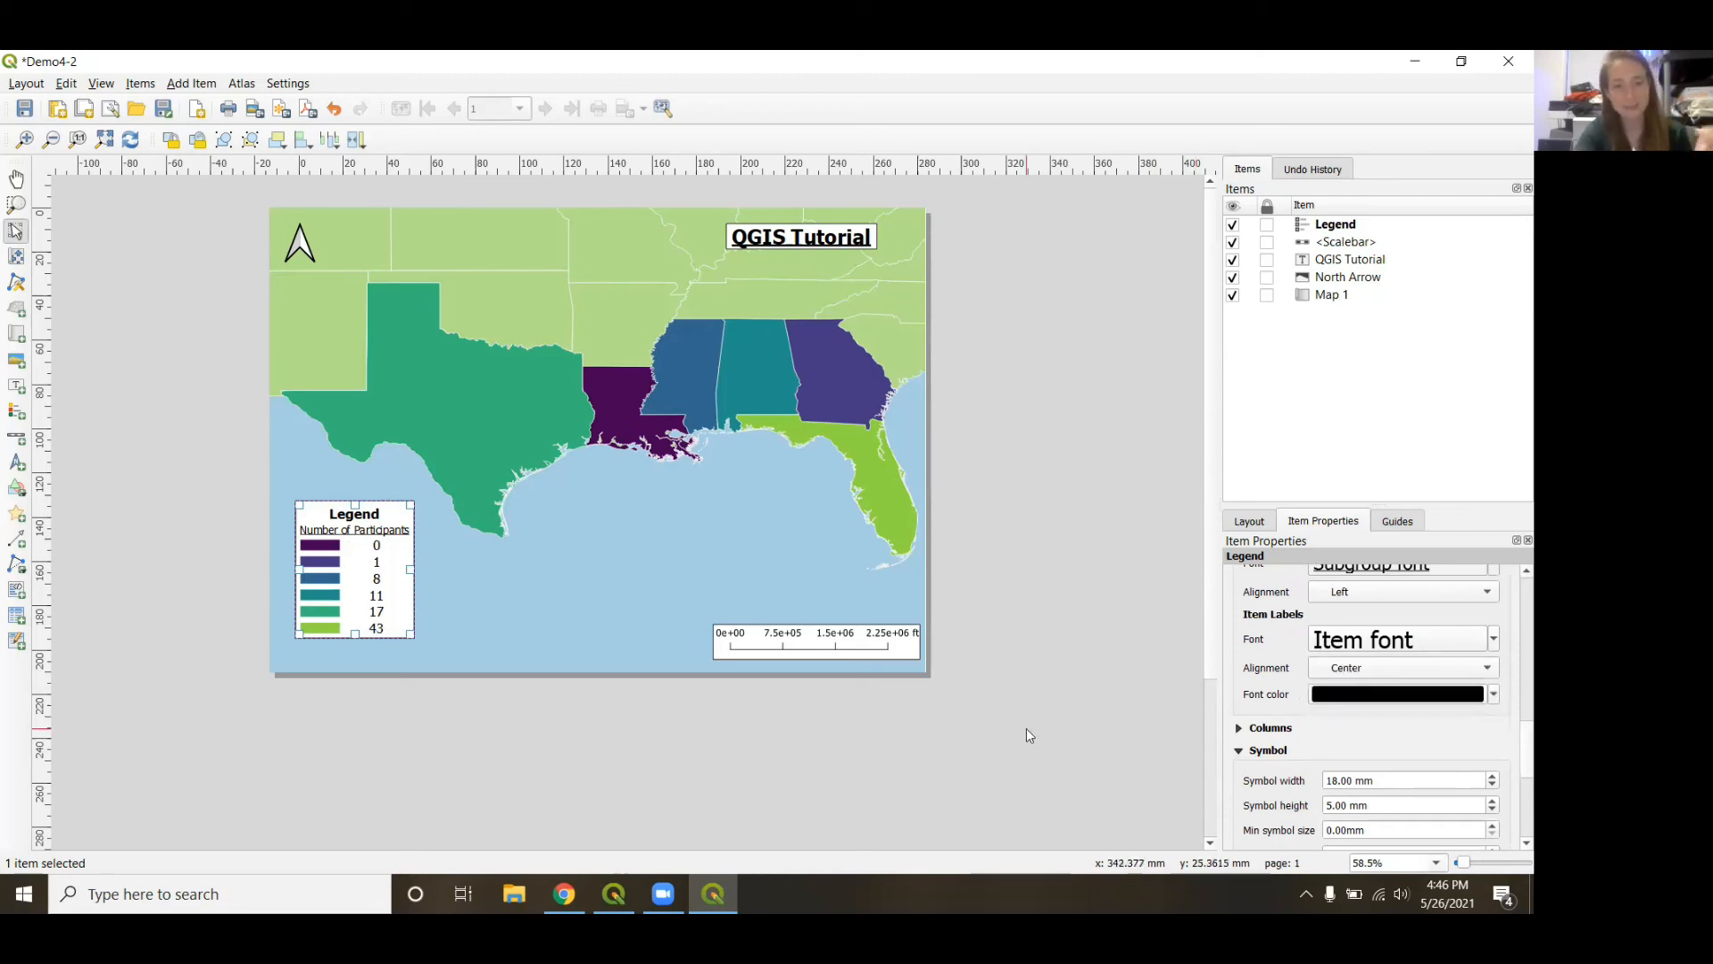
{"action": "left_click", "coordinate": [1103, 635]}
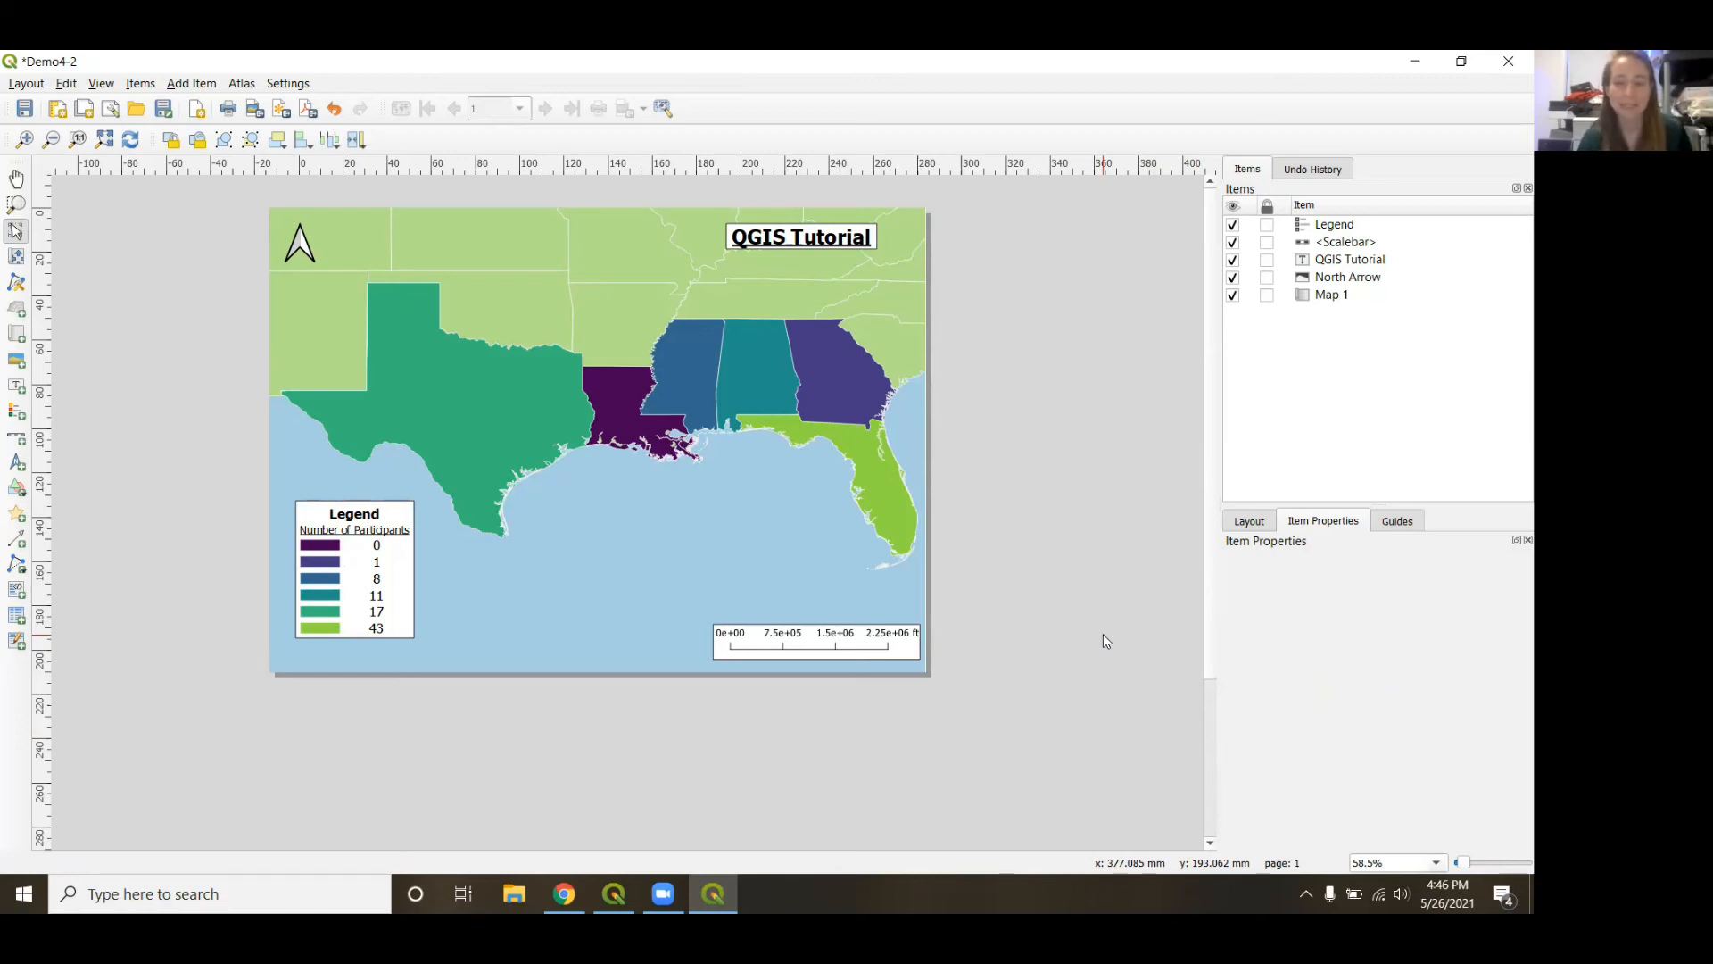
Look through the legend's item properties, from its main settings to the frame, background and rendering options, and deselect it.
{"action": "left_click", "coordinate": [340, 548]}
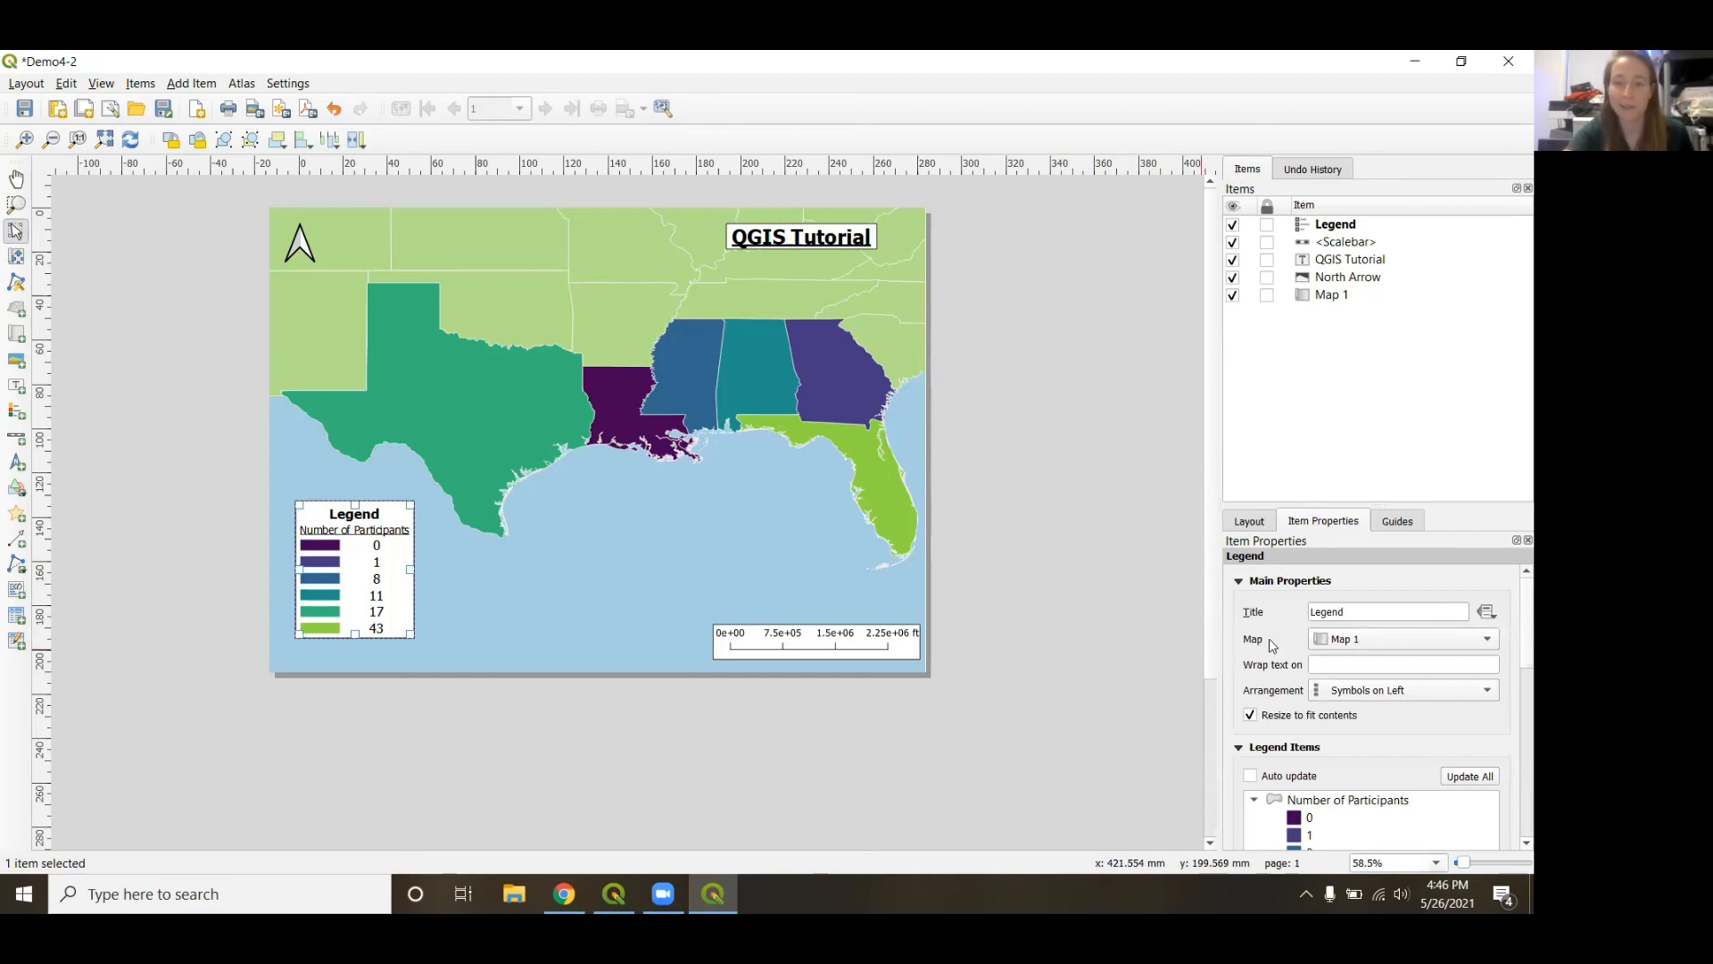
{"action": "scroll", "coordinate": [1277, 658], "scroll_direction": "down", "scroll_amount": 5}
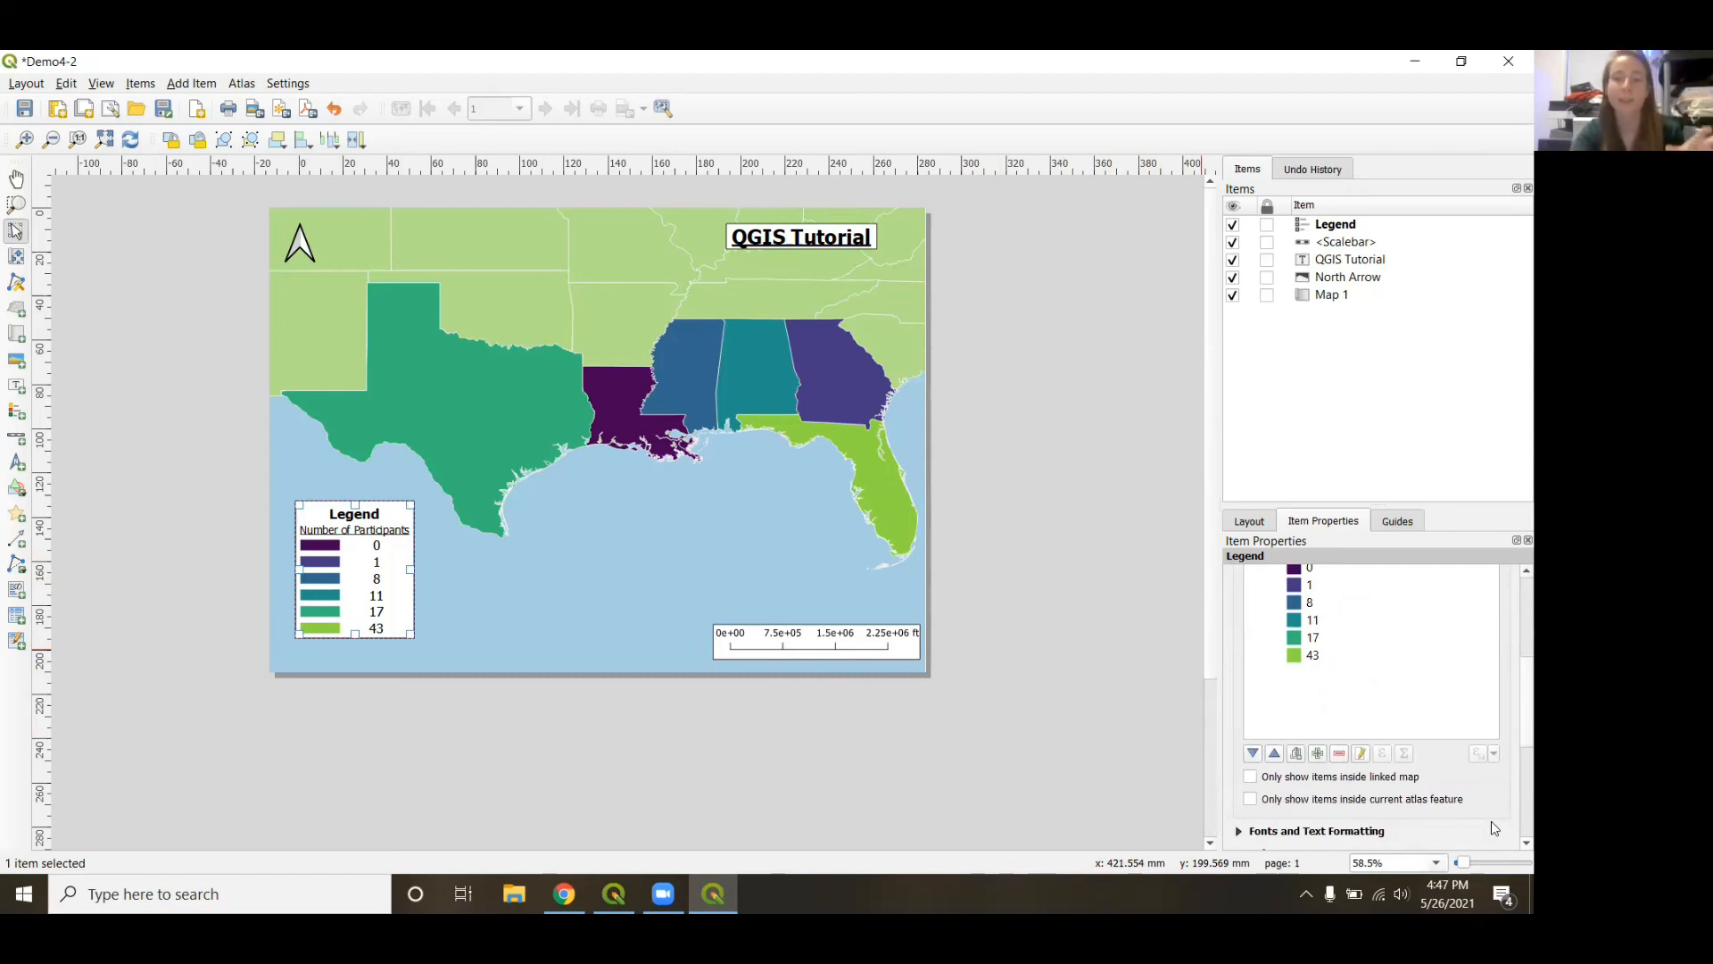
{"action": "scroll", "coordinate": [1494, 825], "scroll_direction": "down", "scroll_amount": 3}
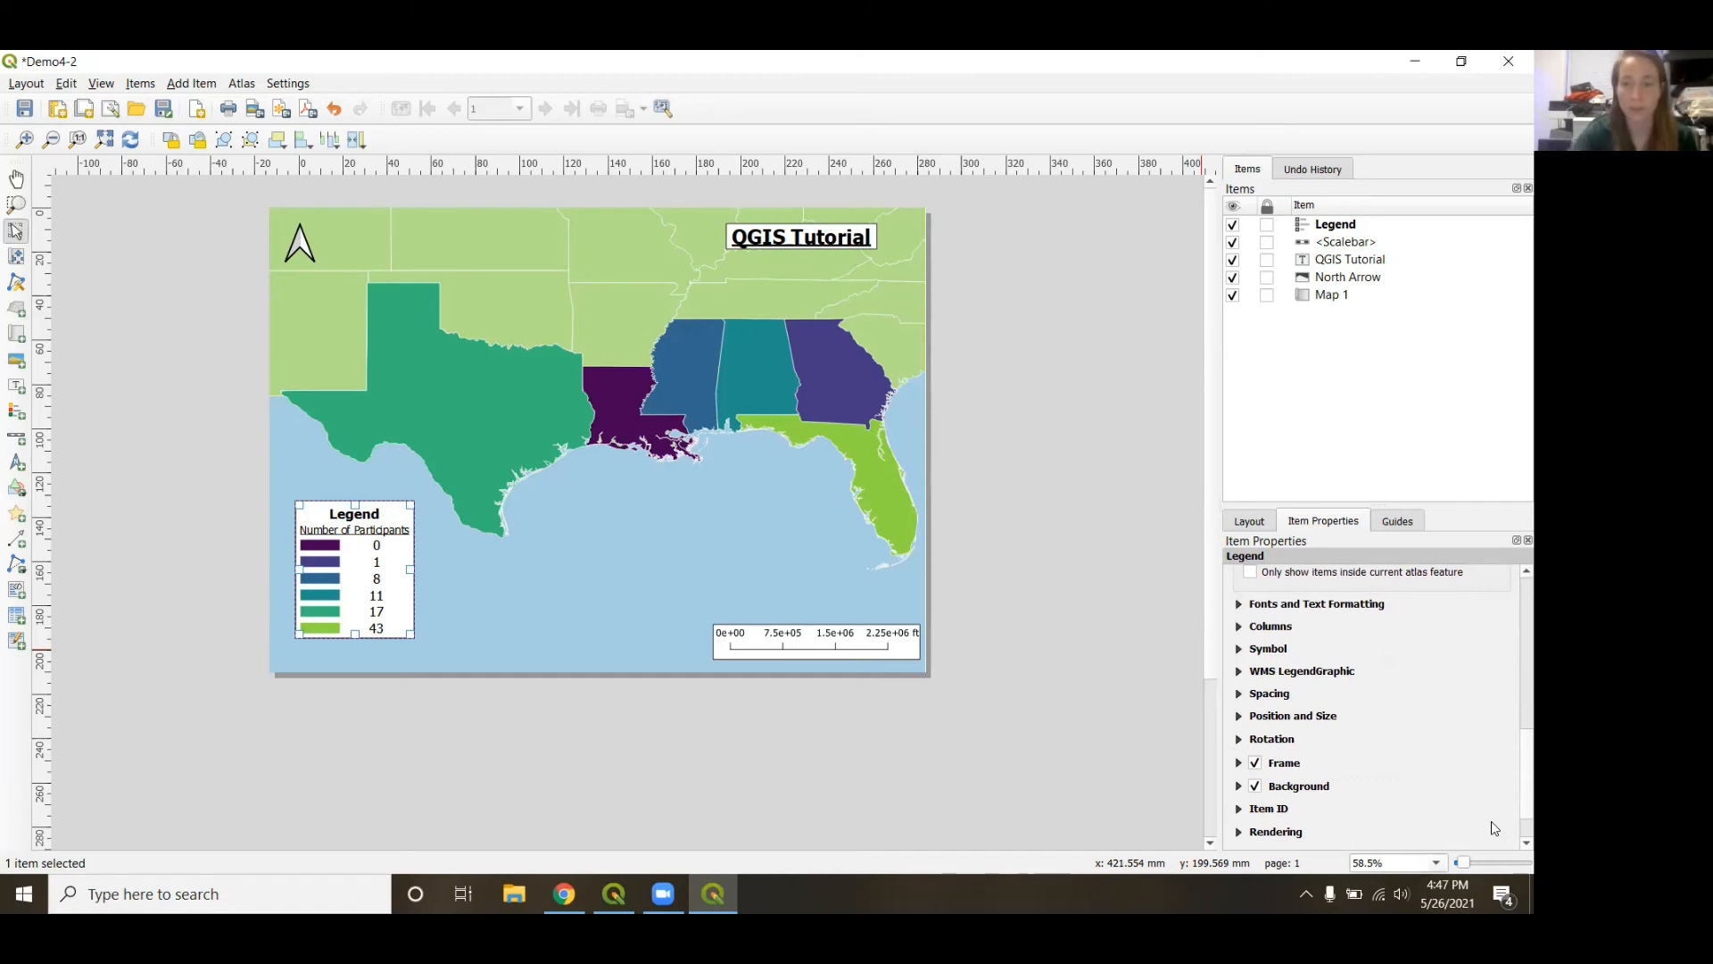
{"action": "scroll", "coordinate": [1492, 821], "scroll_direction": "down", "scroll_amount": 2}
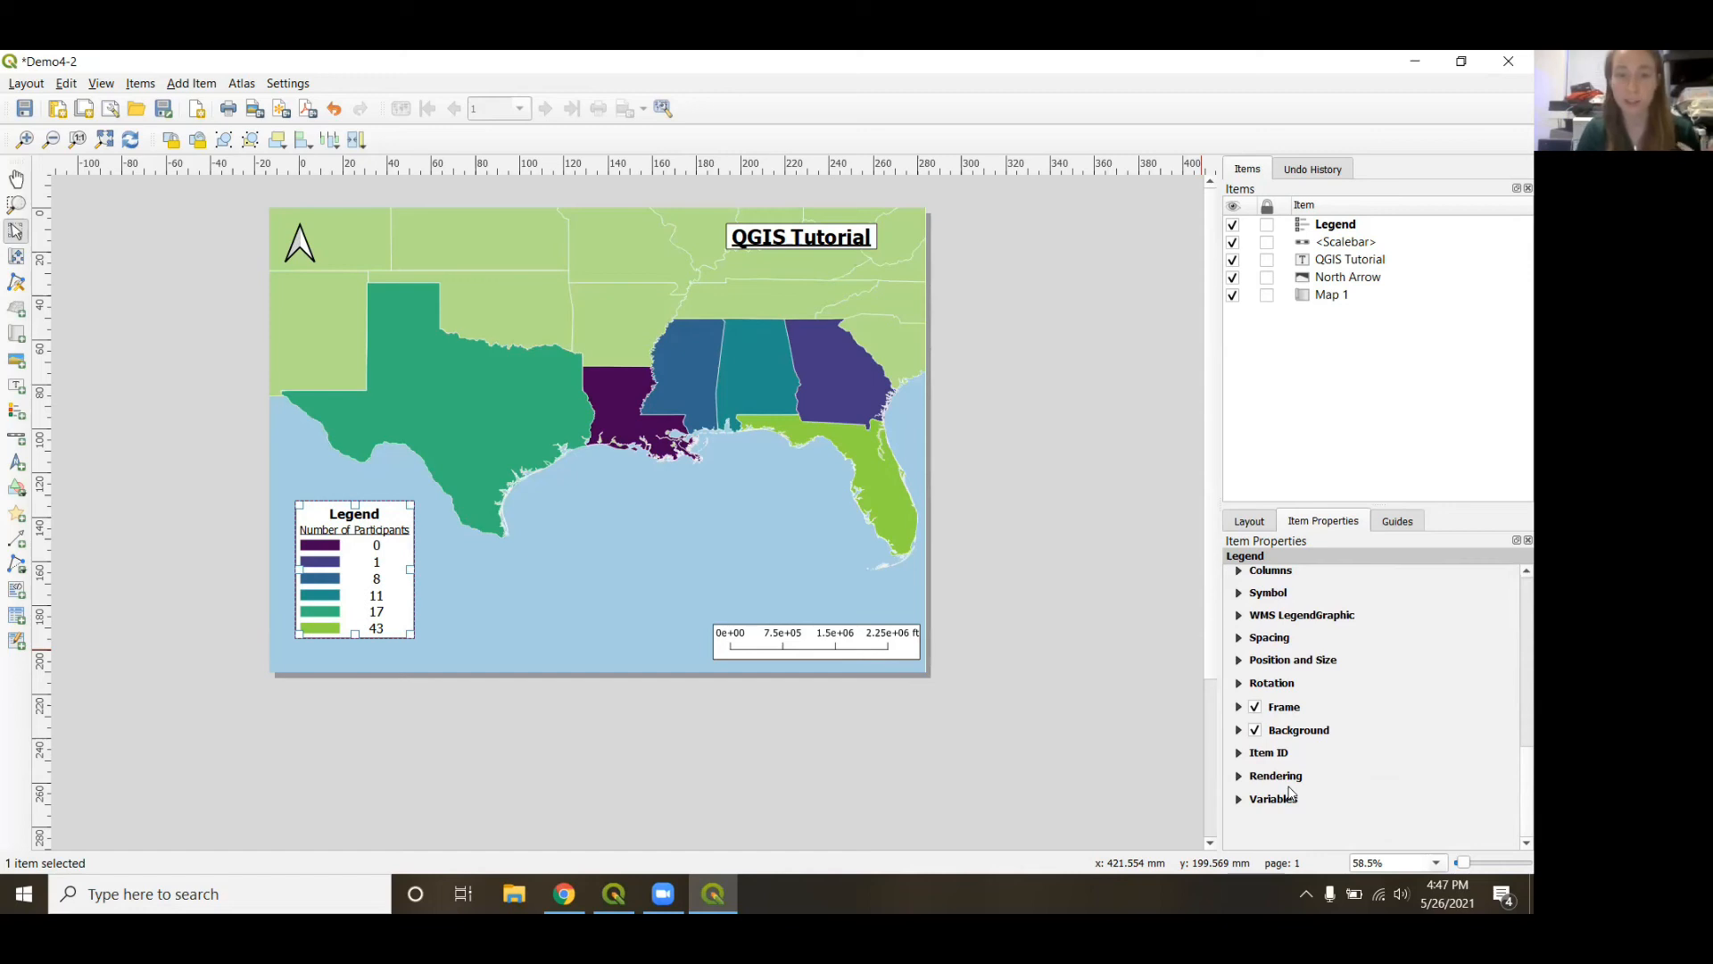
{"action": "left_click", "coordinate": [965, 603]}
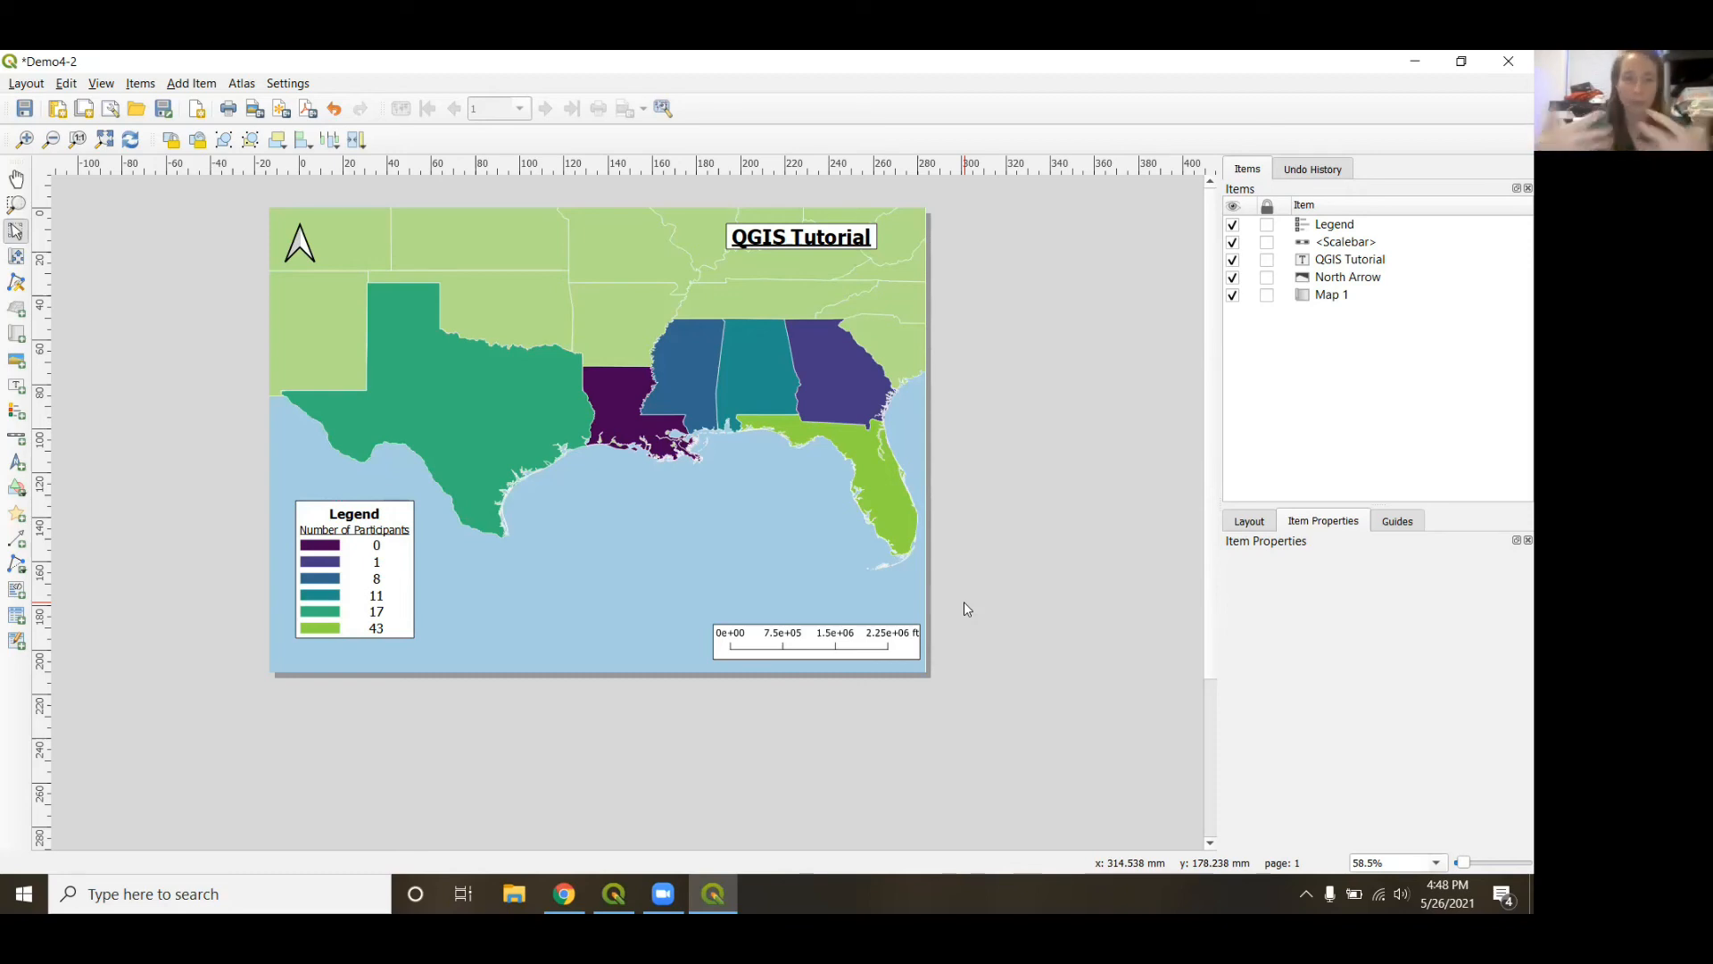
Add a second map as an inset and place it over the Gulf waters between the legend and the scalebar.
{"action": "left_click", "coordinate": [18, 337]}
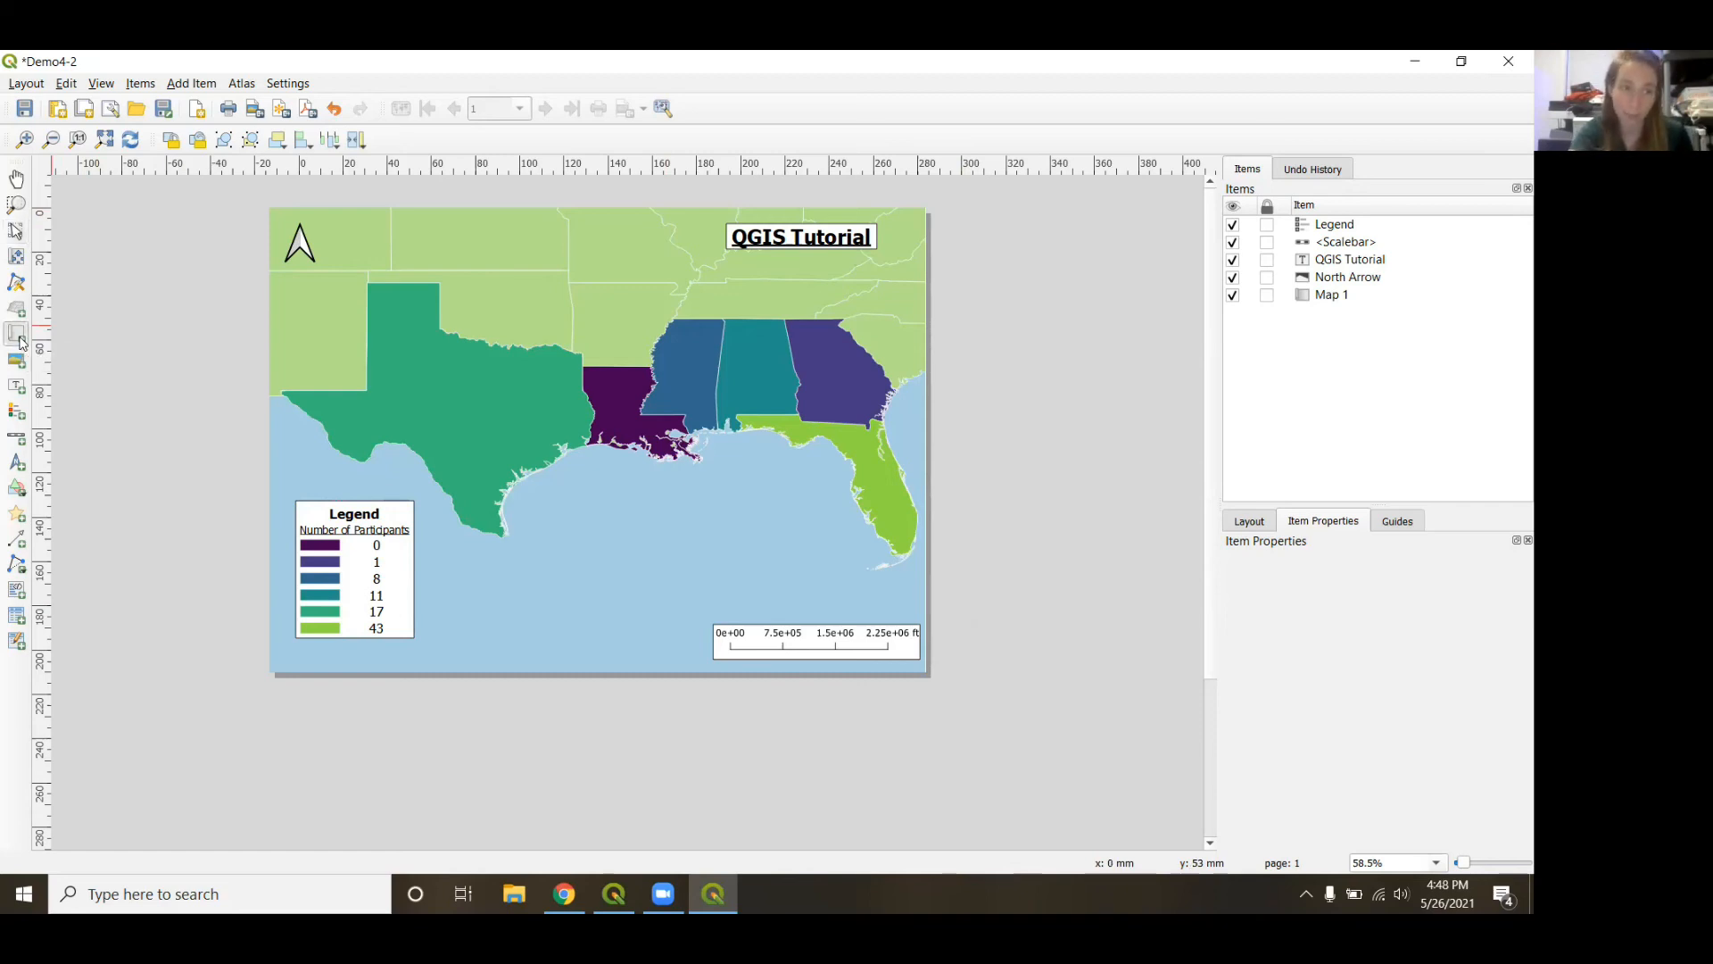
{"action": "left_click_drag", "start_coordinate": [617, 509], "coordinate": [765, 632]}
{"action": "left_click_drag", "start_coordinate": [827, 696], "coordinate": [867, 719]}
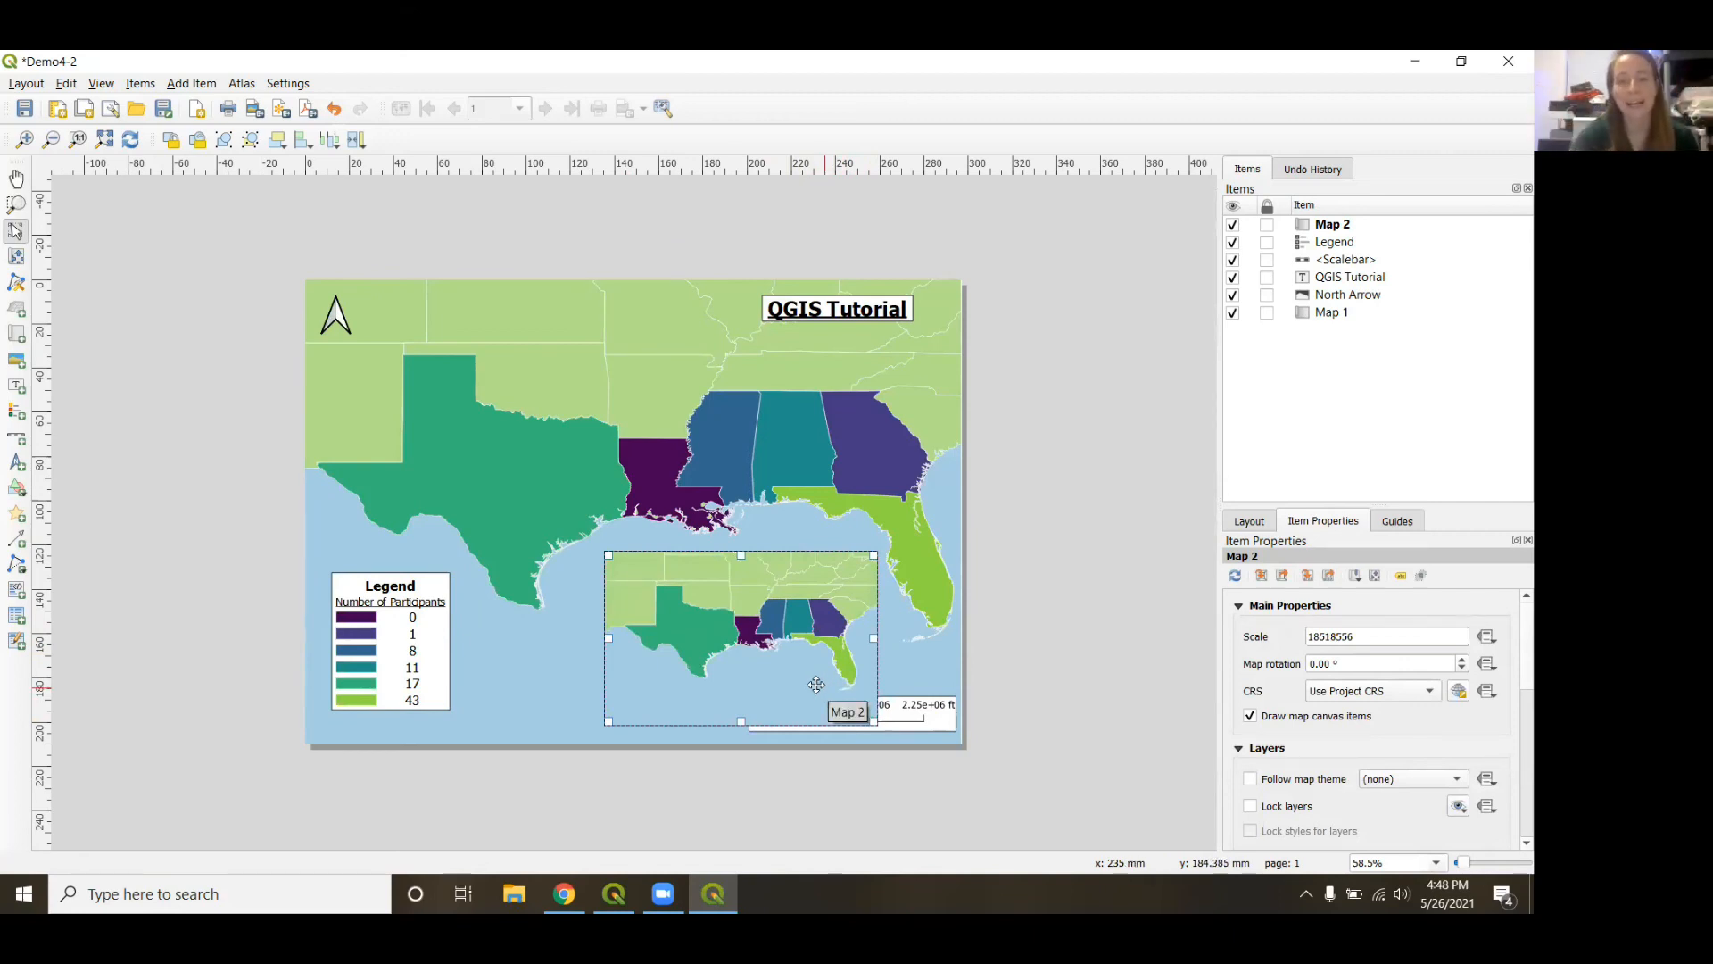
{"action": "left_click_drag", "start_coordinate": [797, 671], "coordinate": [771, 683]}
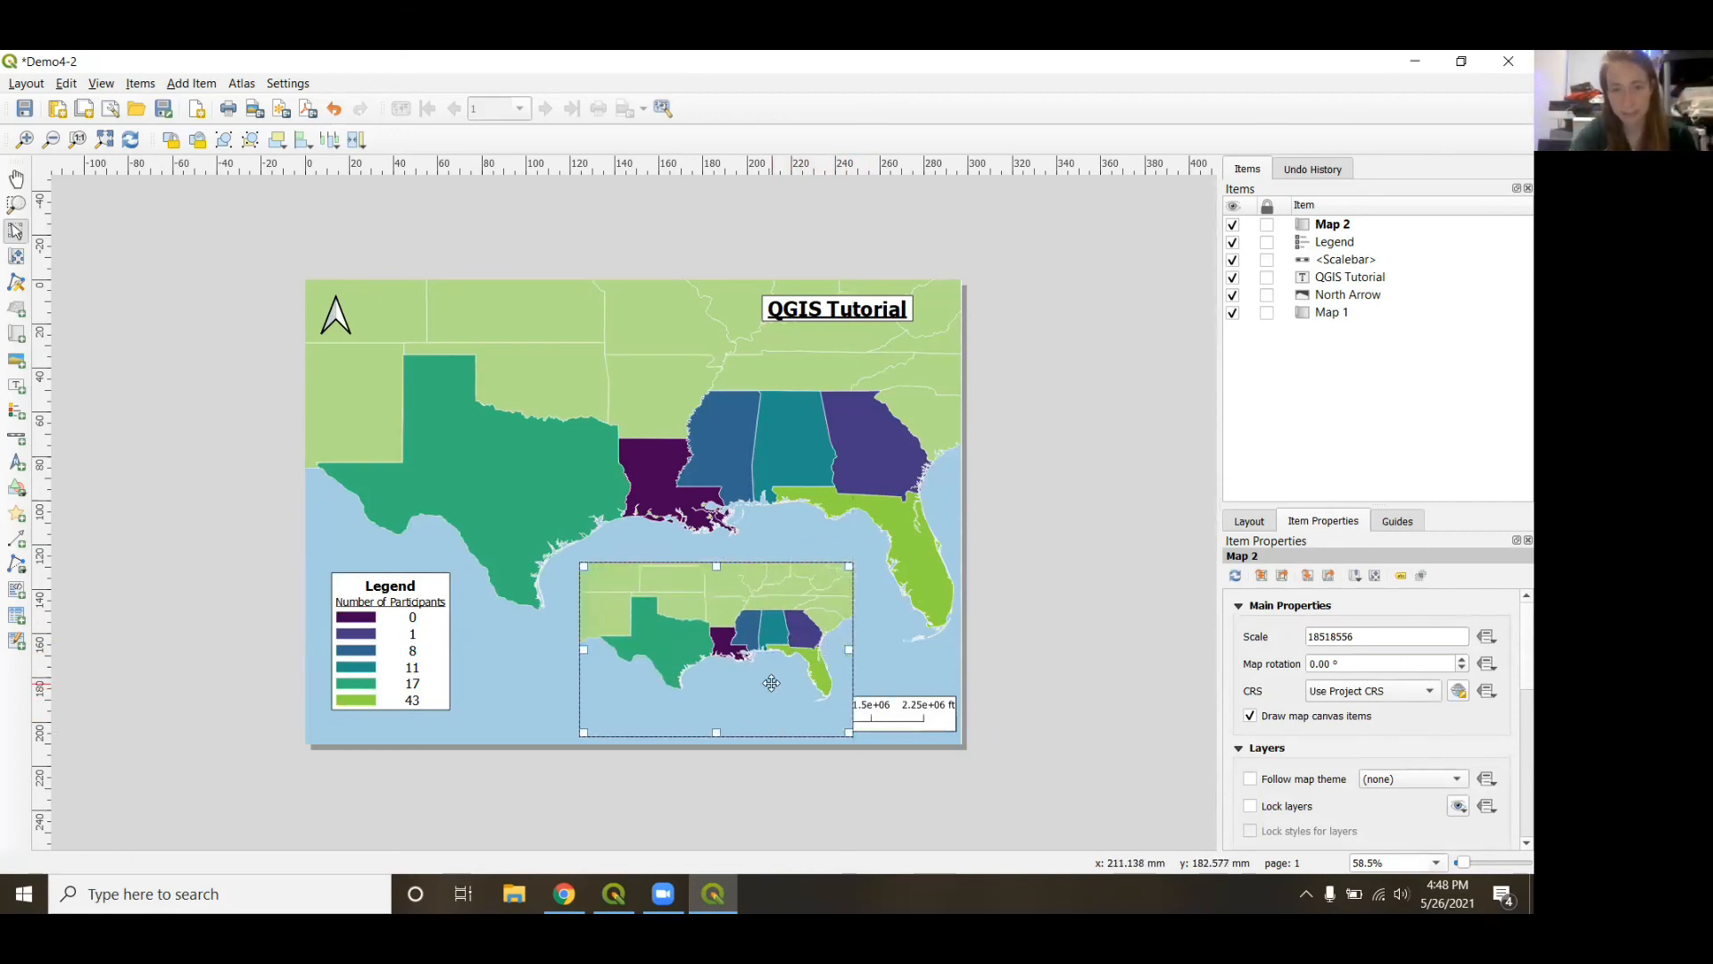
{"action": "left_click_drag", "start_coordinate": [772, 683], "coordinate": [511, 663]}
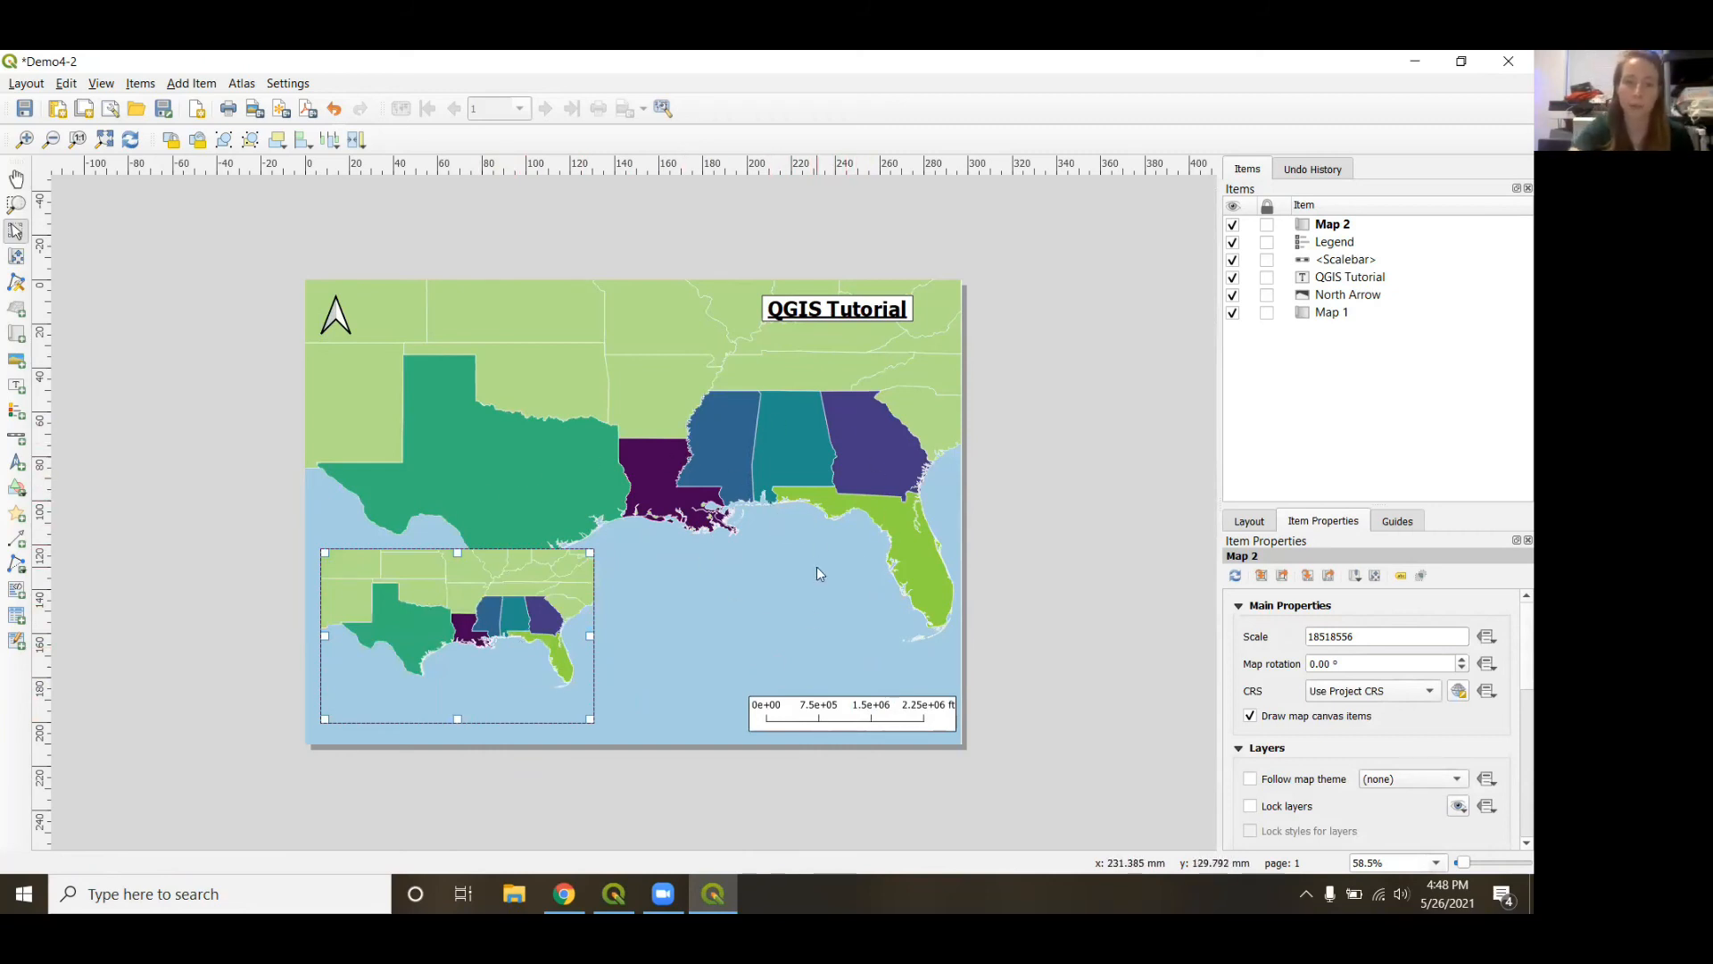
{"action": "left_click_drag", "start_coordinate": [444, 617], "coordinate": [705, 618]}
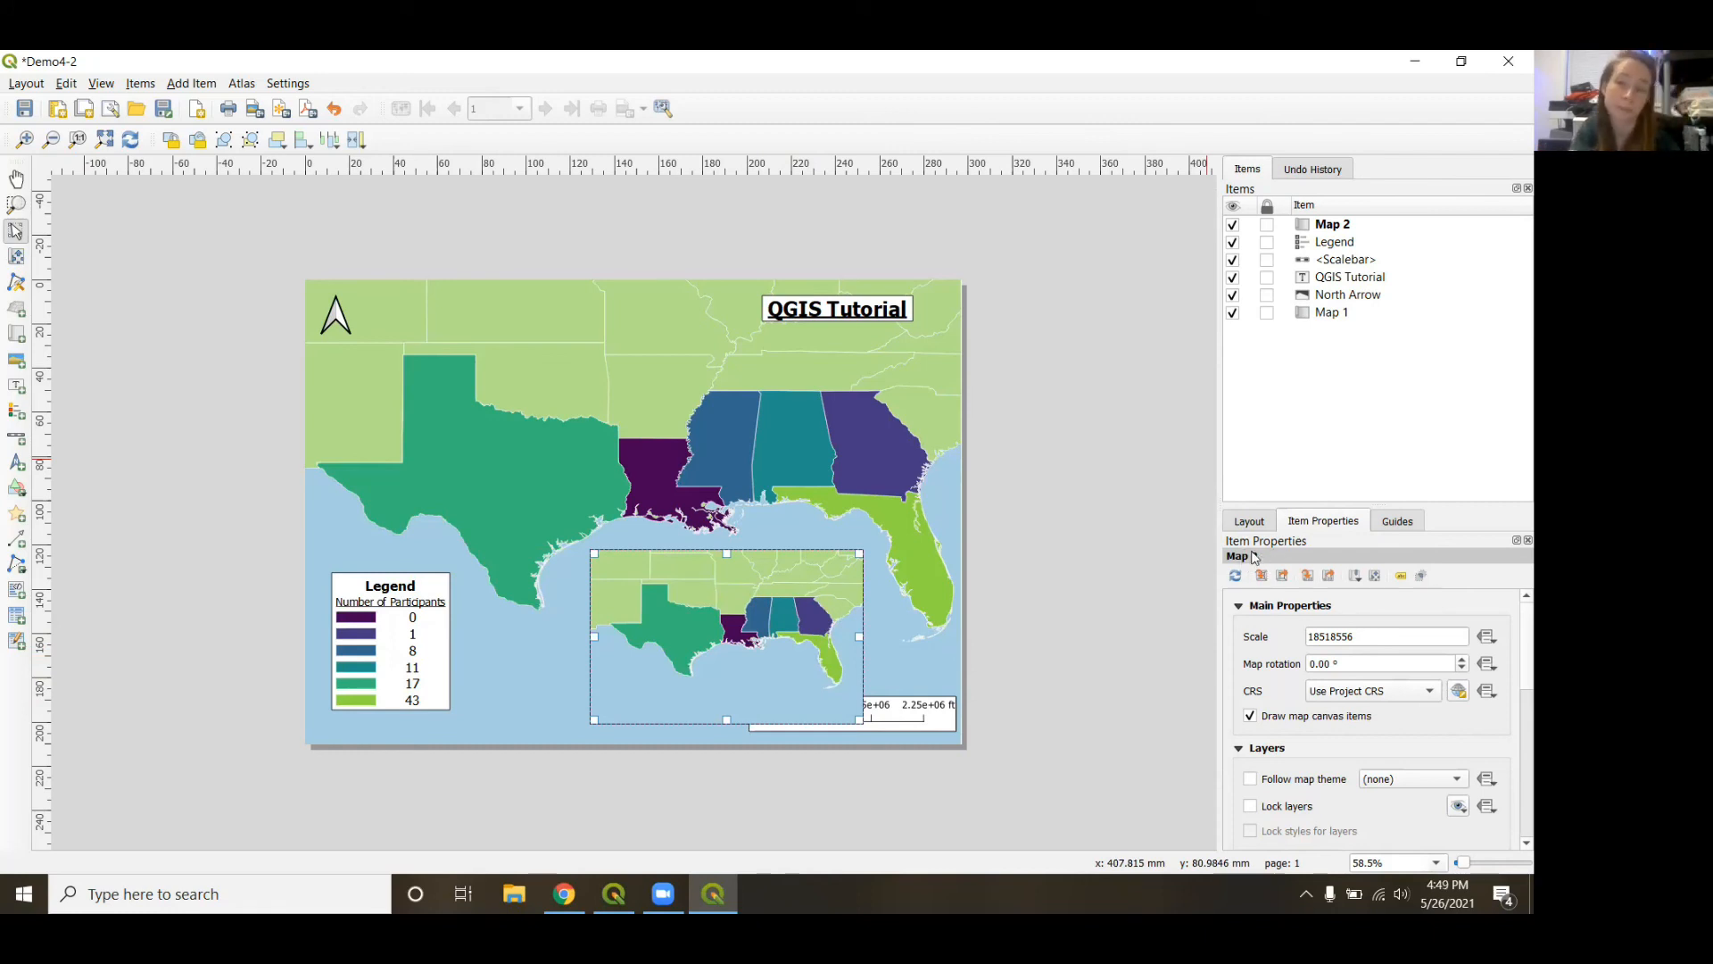
Zoom out and shift the inset map's content to take in the contiguous United States, at a scale of about 1:31,300,000.
{"action": "left_click", "coordinate": [1375, 578]}
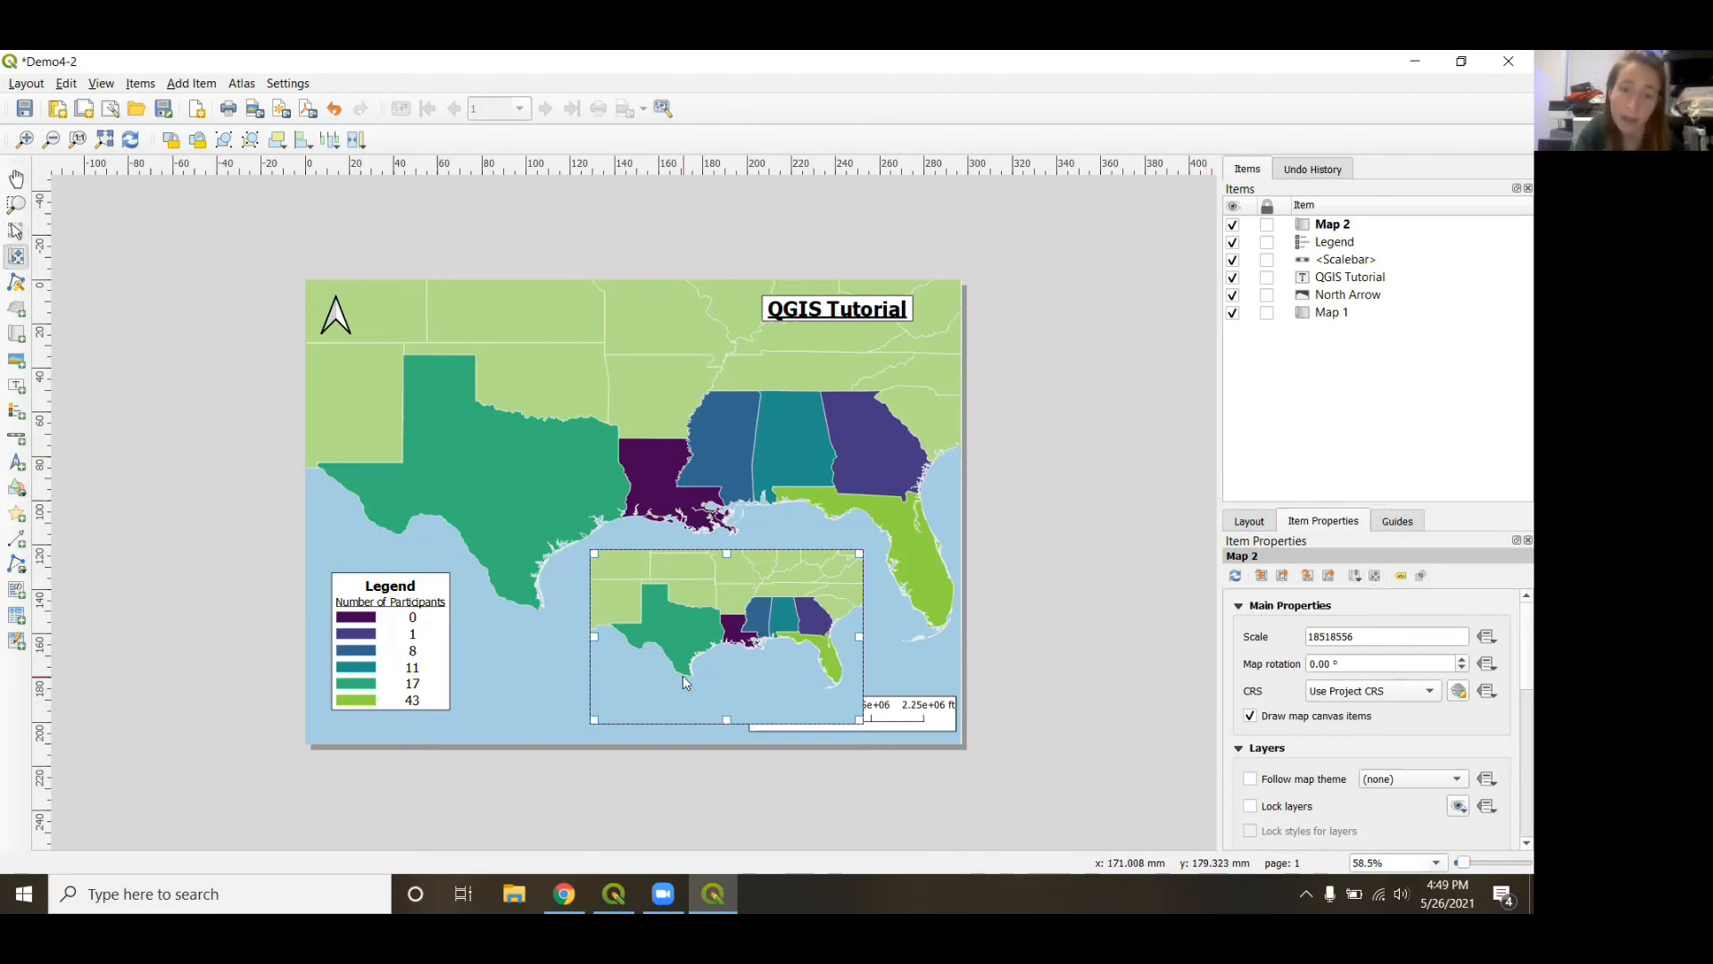
{"action": "scroll", "coordinate": [683, 678], "scroll_direction": "down", "scroll_amount": 1}
{"action": "scroll", "coordinate": [682, 677], "scroll_direction": "down", "scroll_amount": 1}
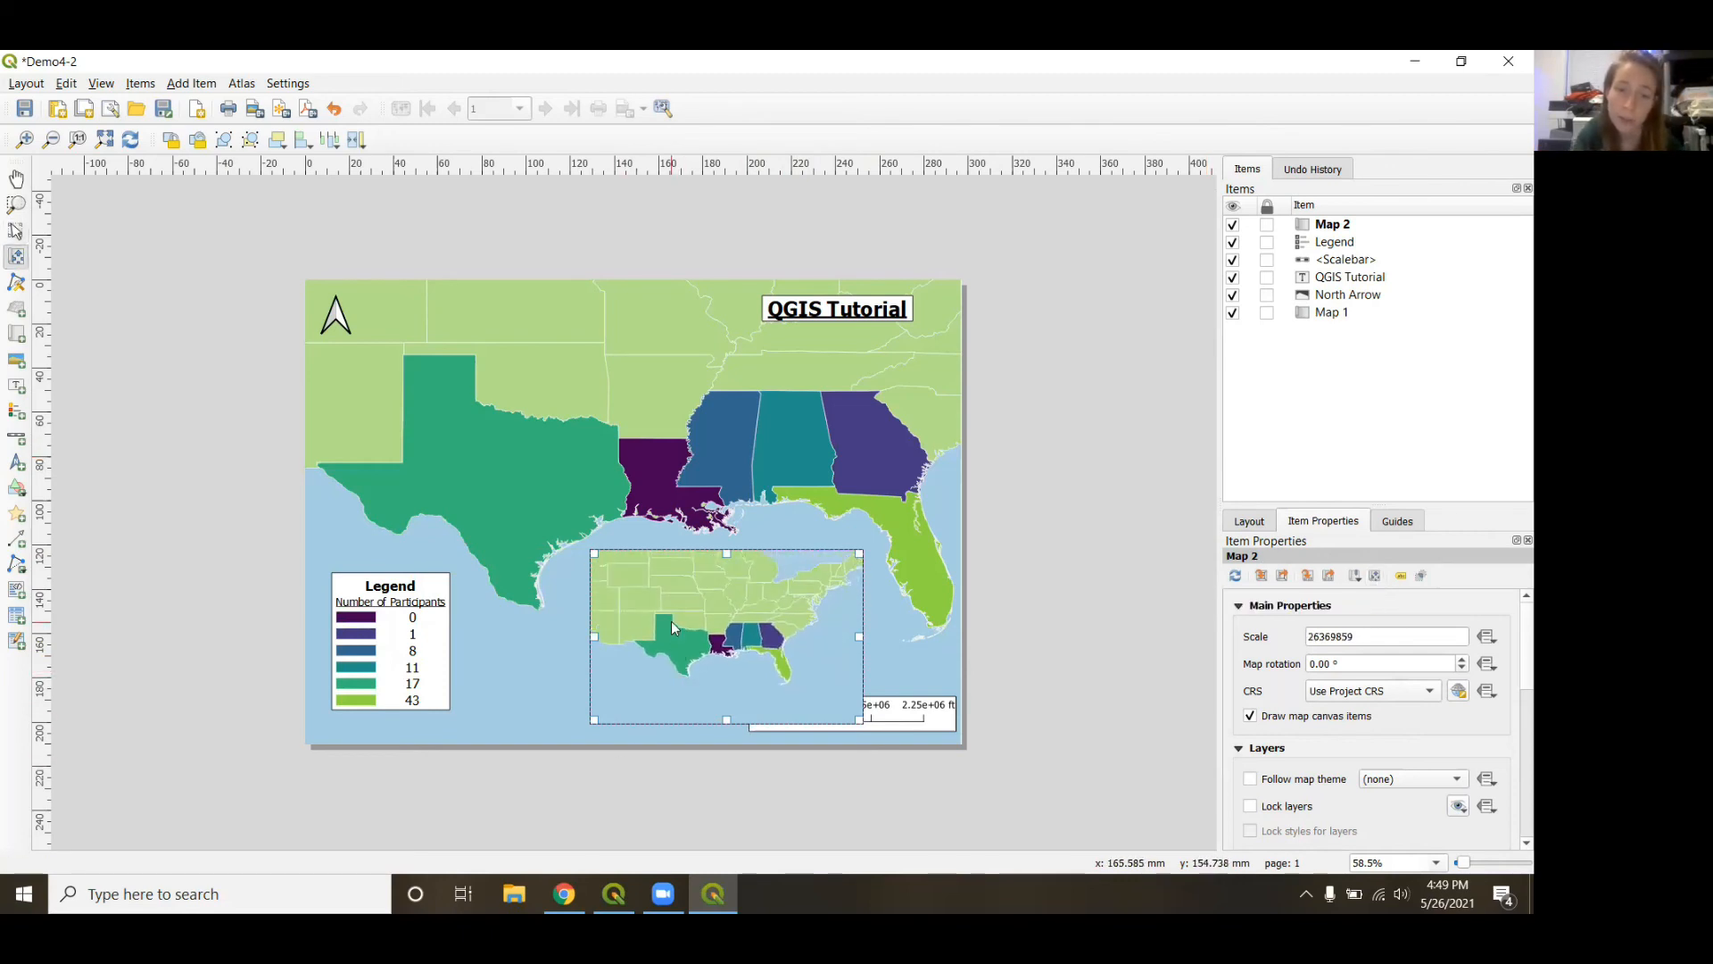
{"action": "left_click_drag", "start_coordinate": [671, 621], "coordinate": [693, 655]}
{"action": "scroll", "coordinate": [694, 655], "scroll_direction": "down", "scroll_amount": 2}
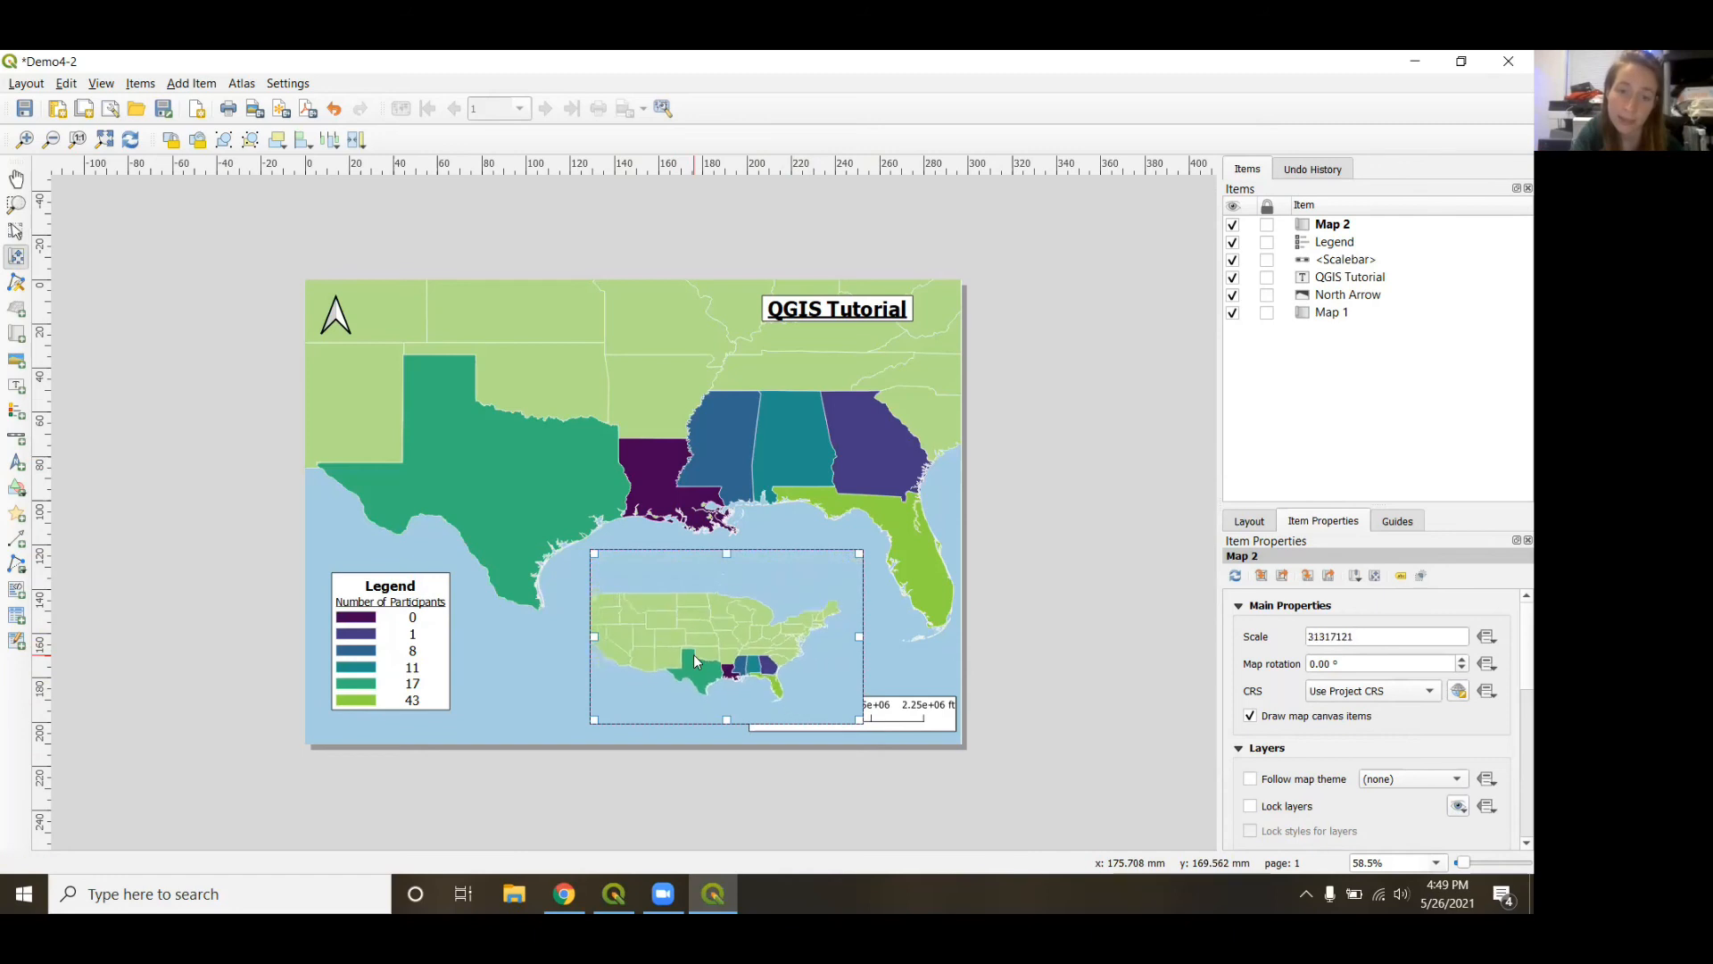
Reposition the contiguous United States inside the inset frame and adjust its scale to about 1:31,800,000.
{"action": "right_click", "coordinate": [694, 655]}
{"action": "left_click_drag", "start_coordinate": [716, 638], "coordinate": [730, 617]}
{"action": "scroll", "coordinate": [730, 617], "scroll_direction": "down", "scroll_amount": 1}
{"action": "scroll", "coordinate": [730, 618], "scroll_direction": "up", "scroll_amount": 1}
{"action": "left_click_drag", "start_coordinate": [730, 618], "coordinate": [731, 635]}
{"action": "scroll", "coordinate": [726, 635], "scroll_direction": "up", "scroll_amount": 1}
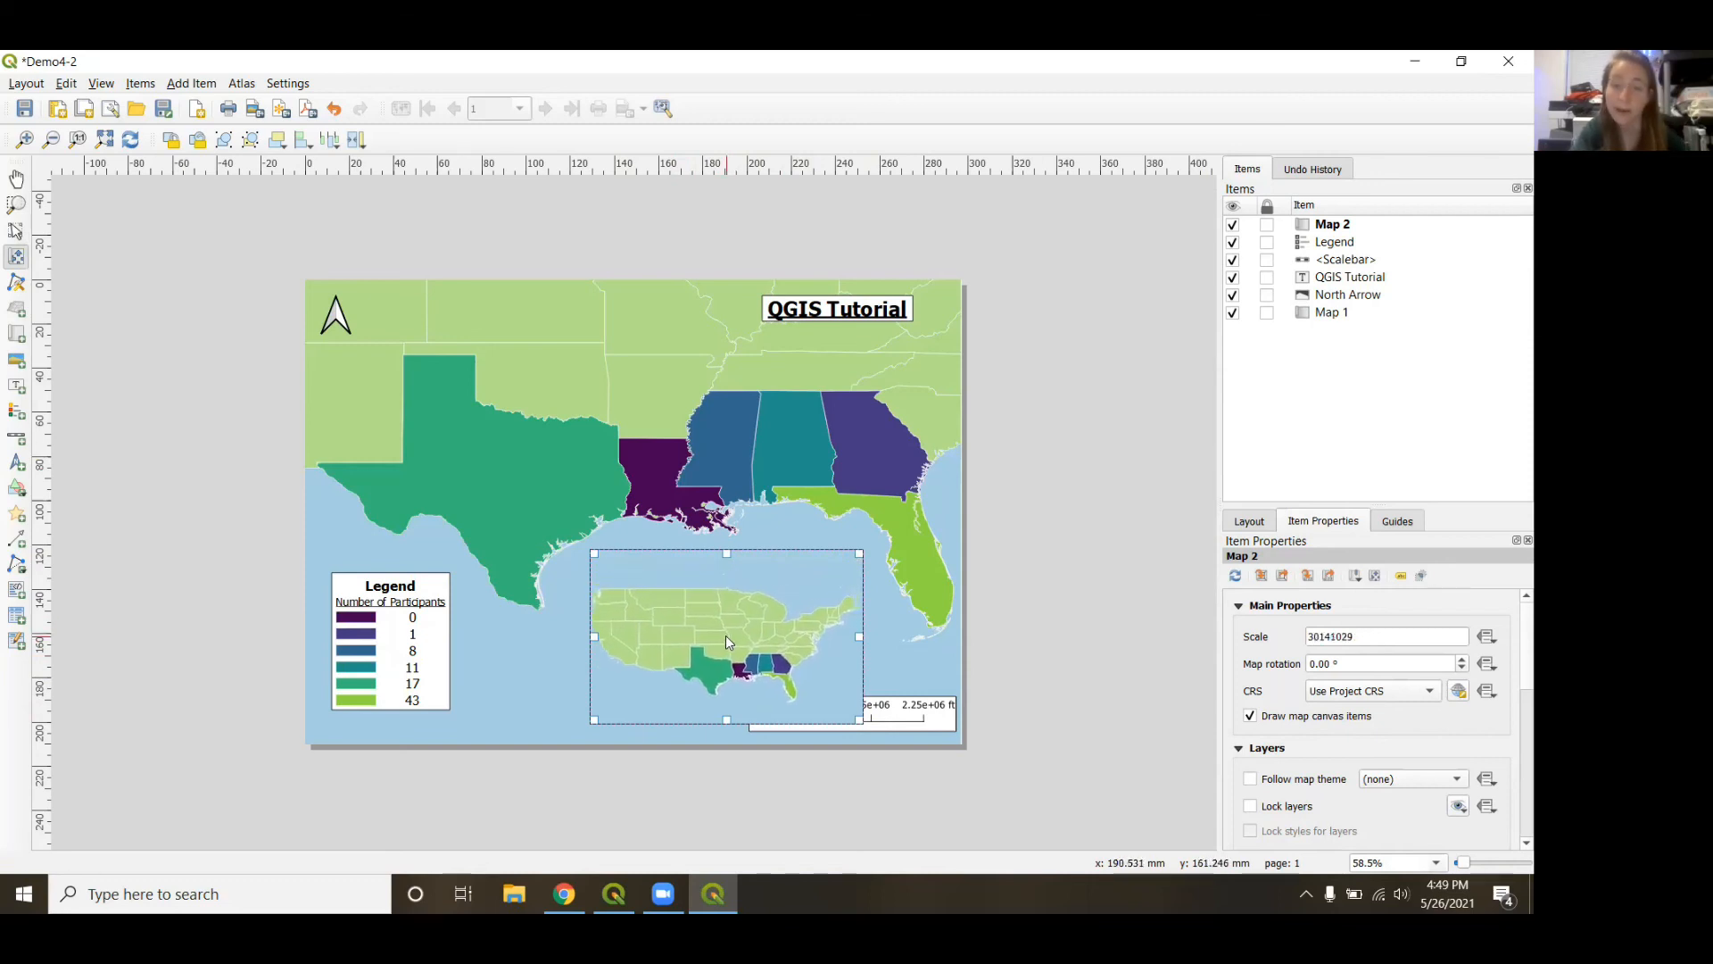
{"action": "left_click_drag", "start_coordinate": [725, 635], "coordinate": [730, 623]}
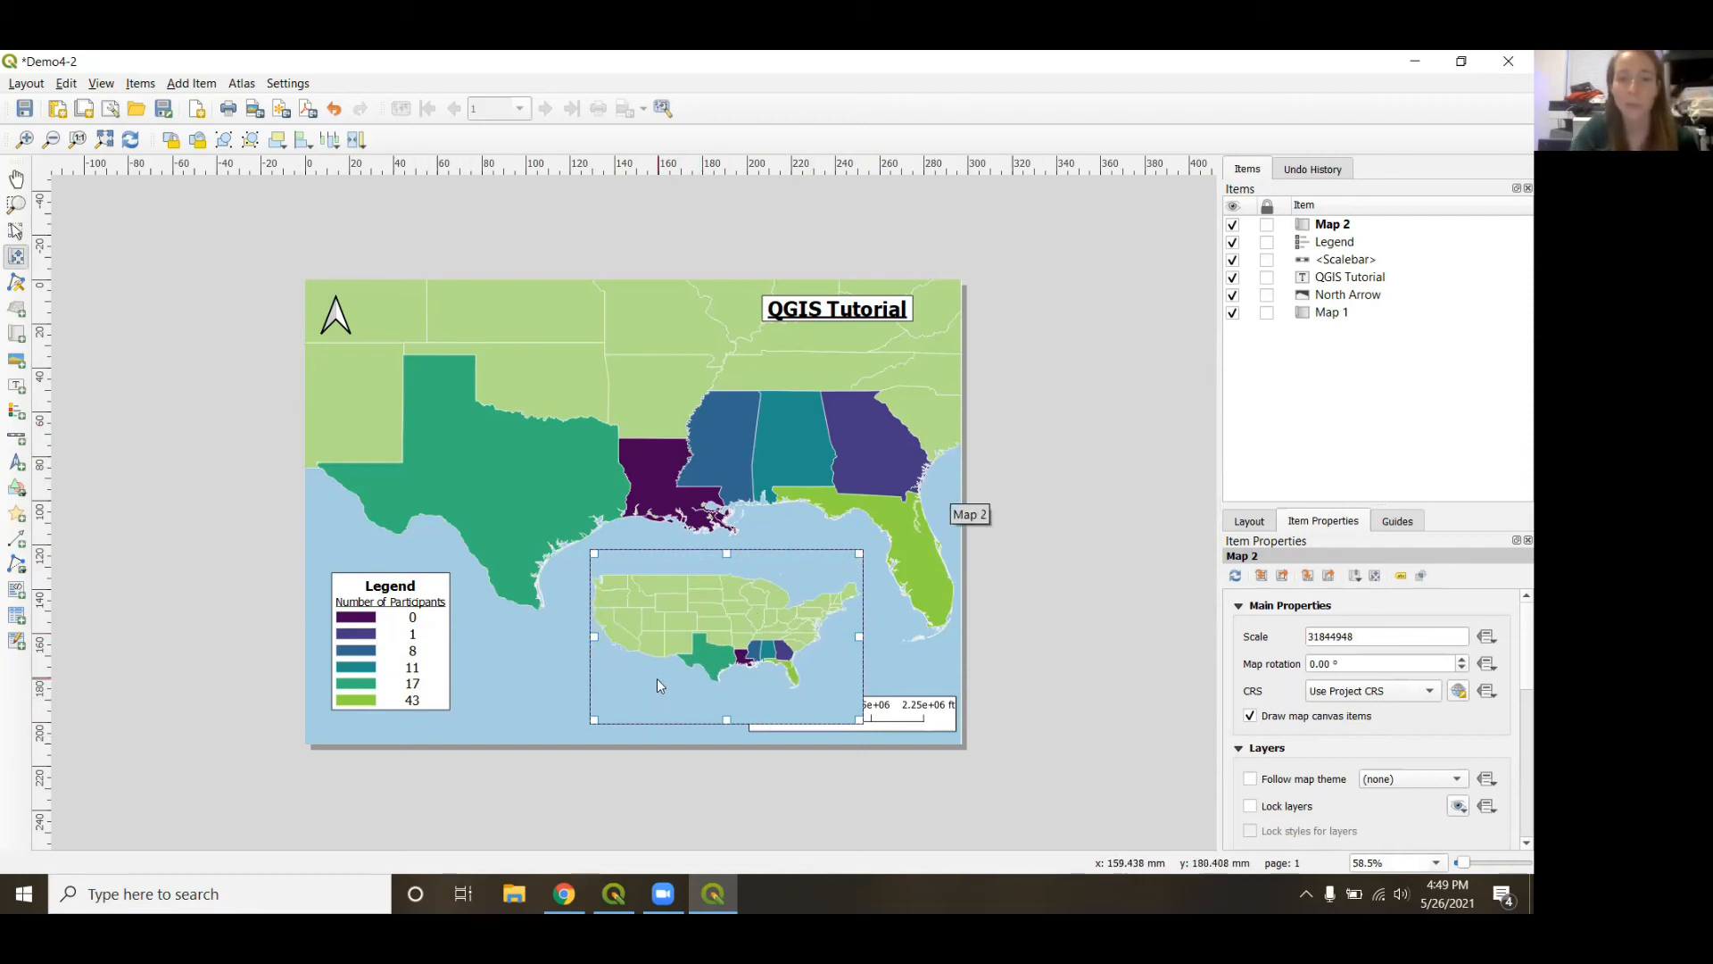
Fine-tune the inset's content so the country sits centered with a margin, at a scale of about 1:32,179,000.
{"action": "left_click_drag", "start_coordinate": [675, 669], "coordinate": [673, 672]}
{"action": "scroll", "coordinate": [673, 672], "scroll_direction": "down", "scroll_amount": 1}
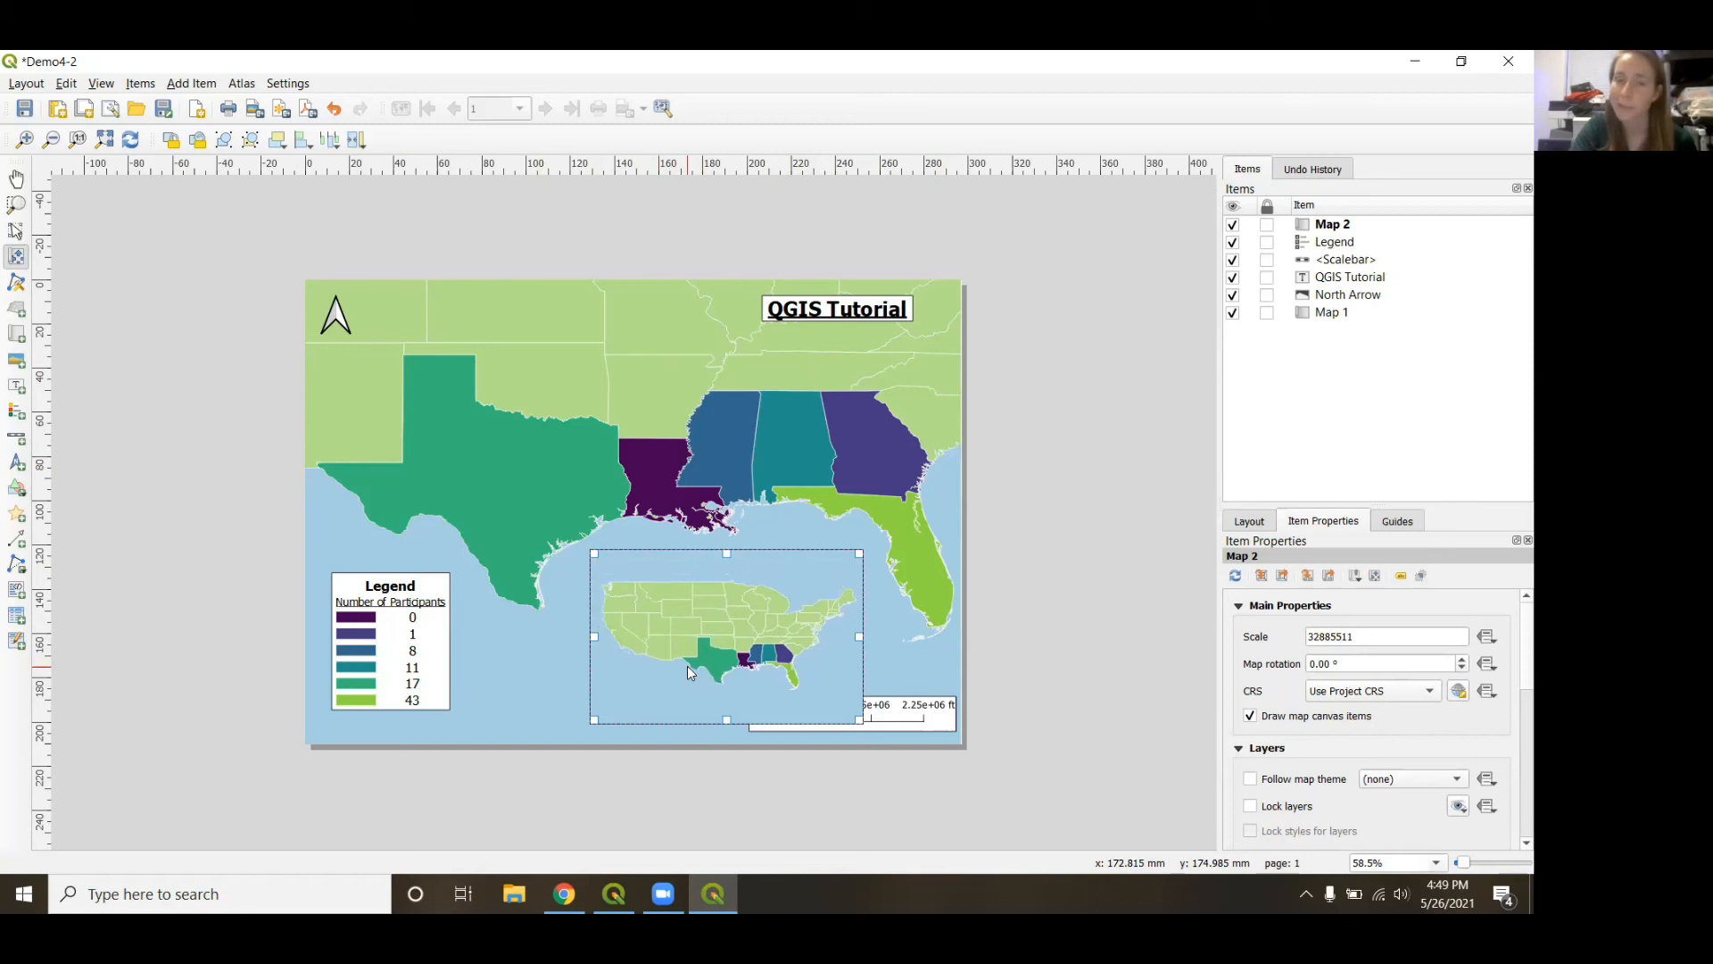
{"action": "scroll", "coordinate": [687, 666], "scroll_direction": "up", "scroll_amount": 1}
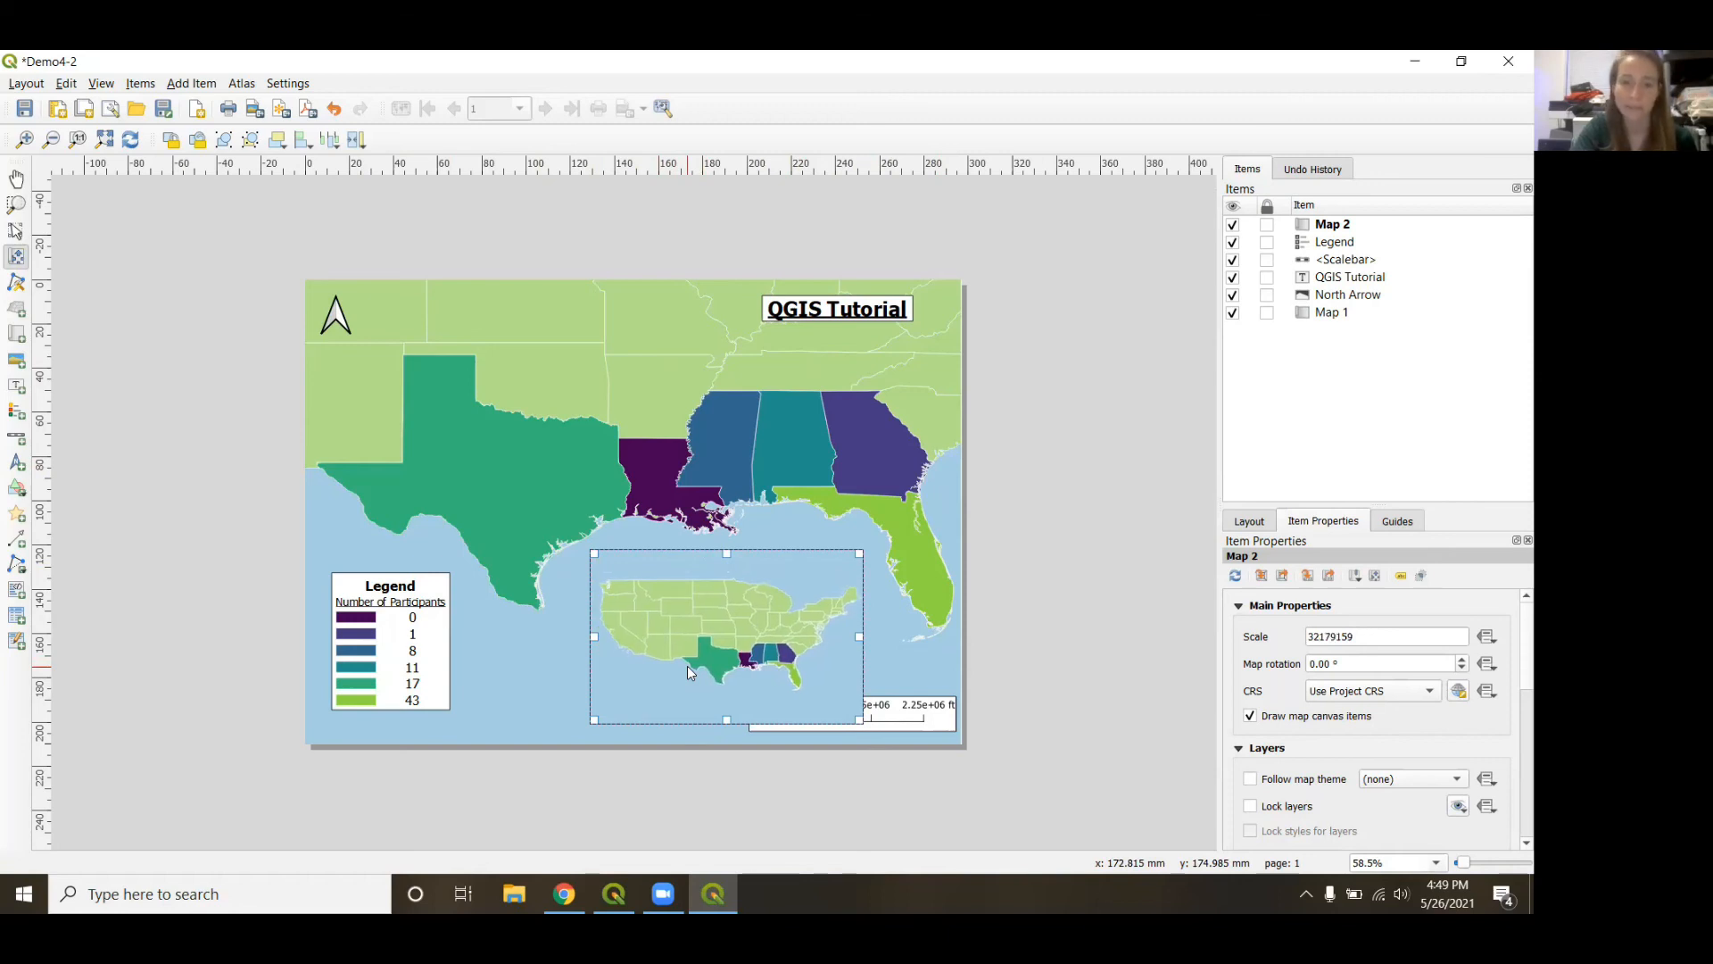
{"action": "left_click_drag", "start_coordinate": [714, 642], "coordinate": [707, 642]}
{"action": "left_click_drag", "start_coordinate": [709, 643], "coordinate": [711, 643]}
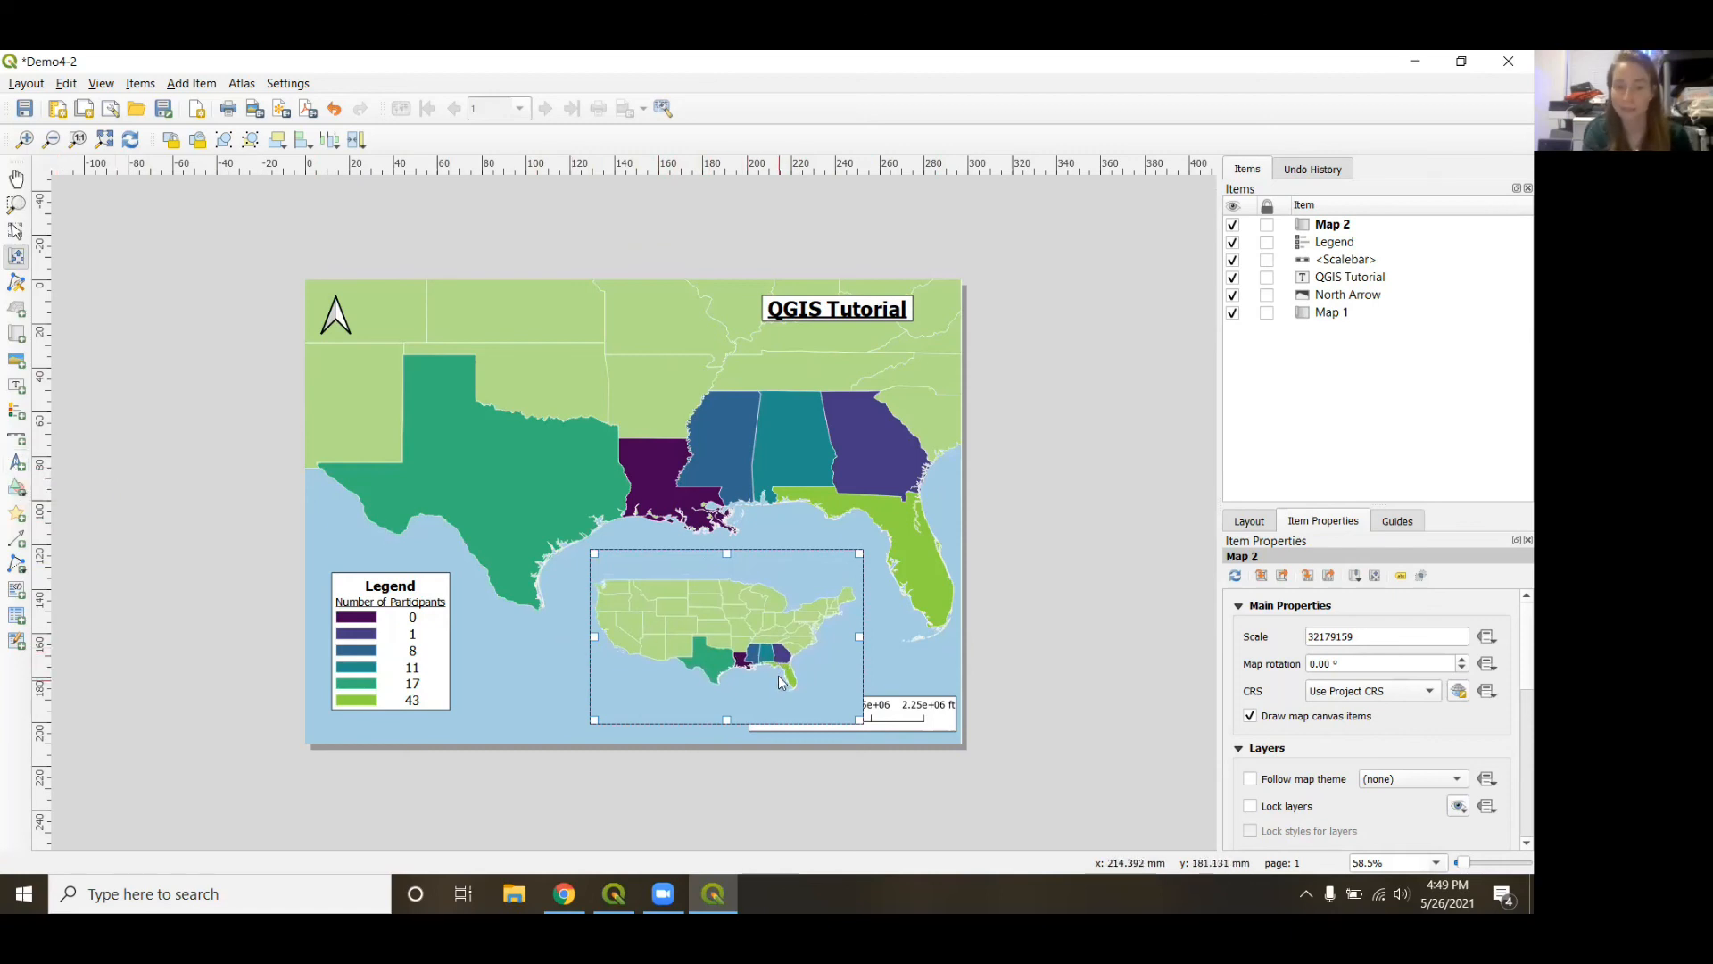
{"action": "right_click", "coordinate": [753, 616]}
{"action": "left_click", "coordinate": [757, 617]}
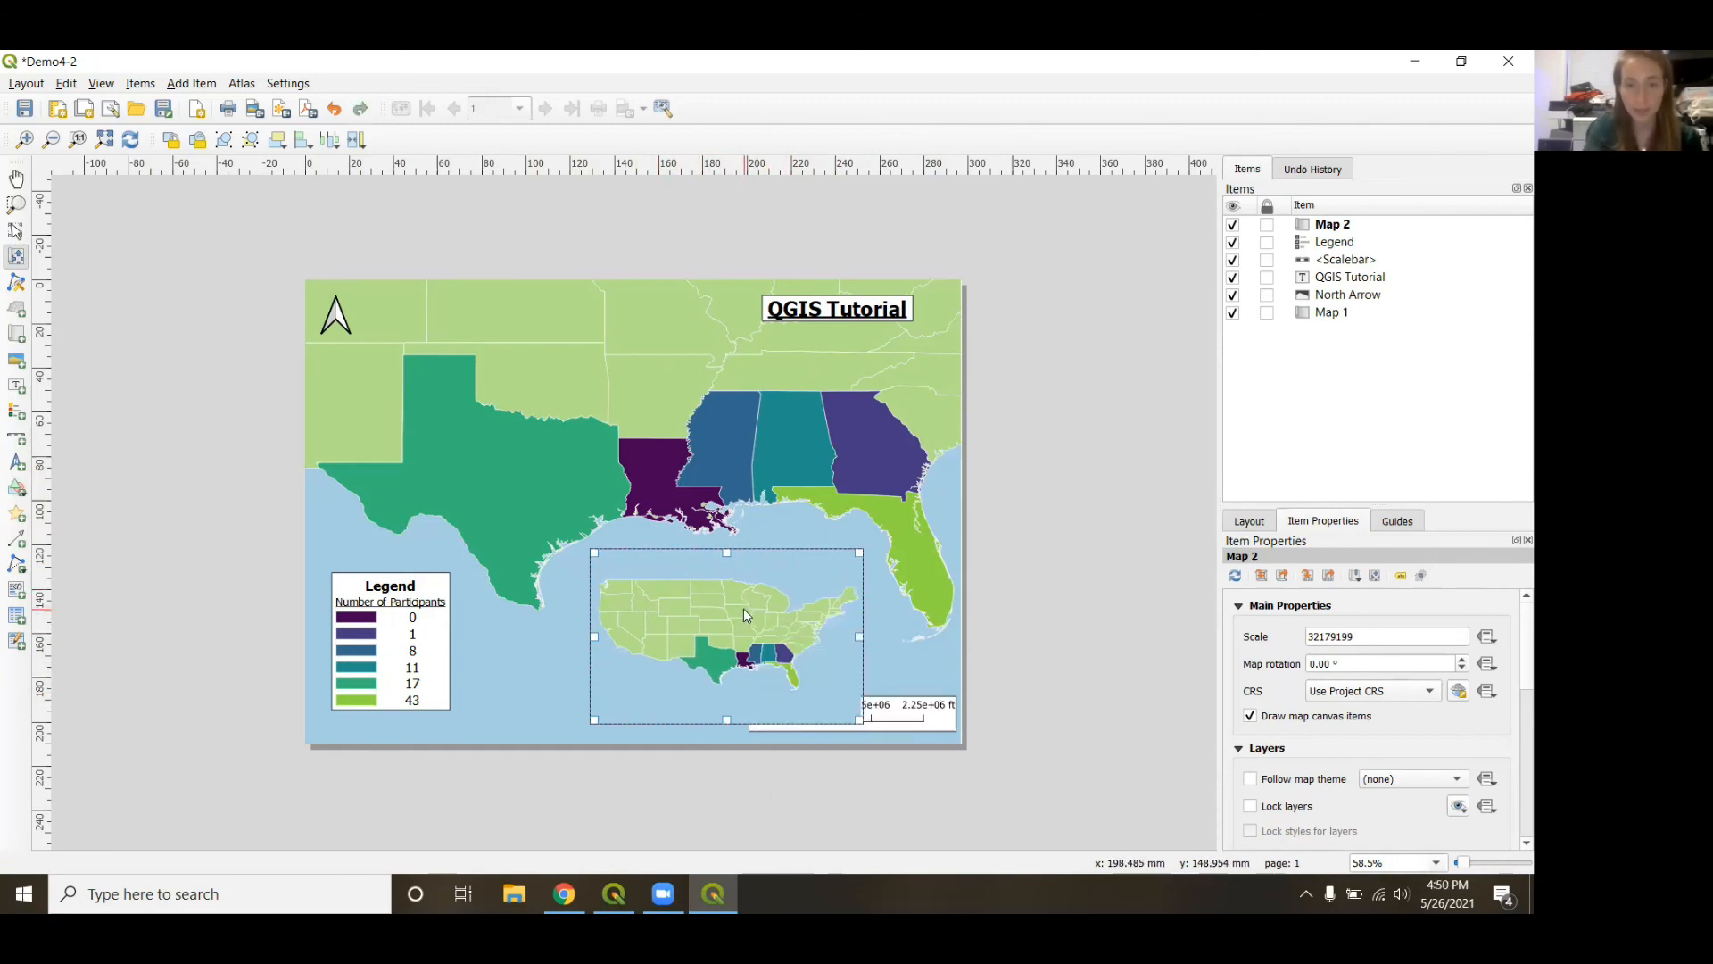
{"action": "left_click", "coordinate": [744, 609]}
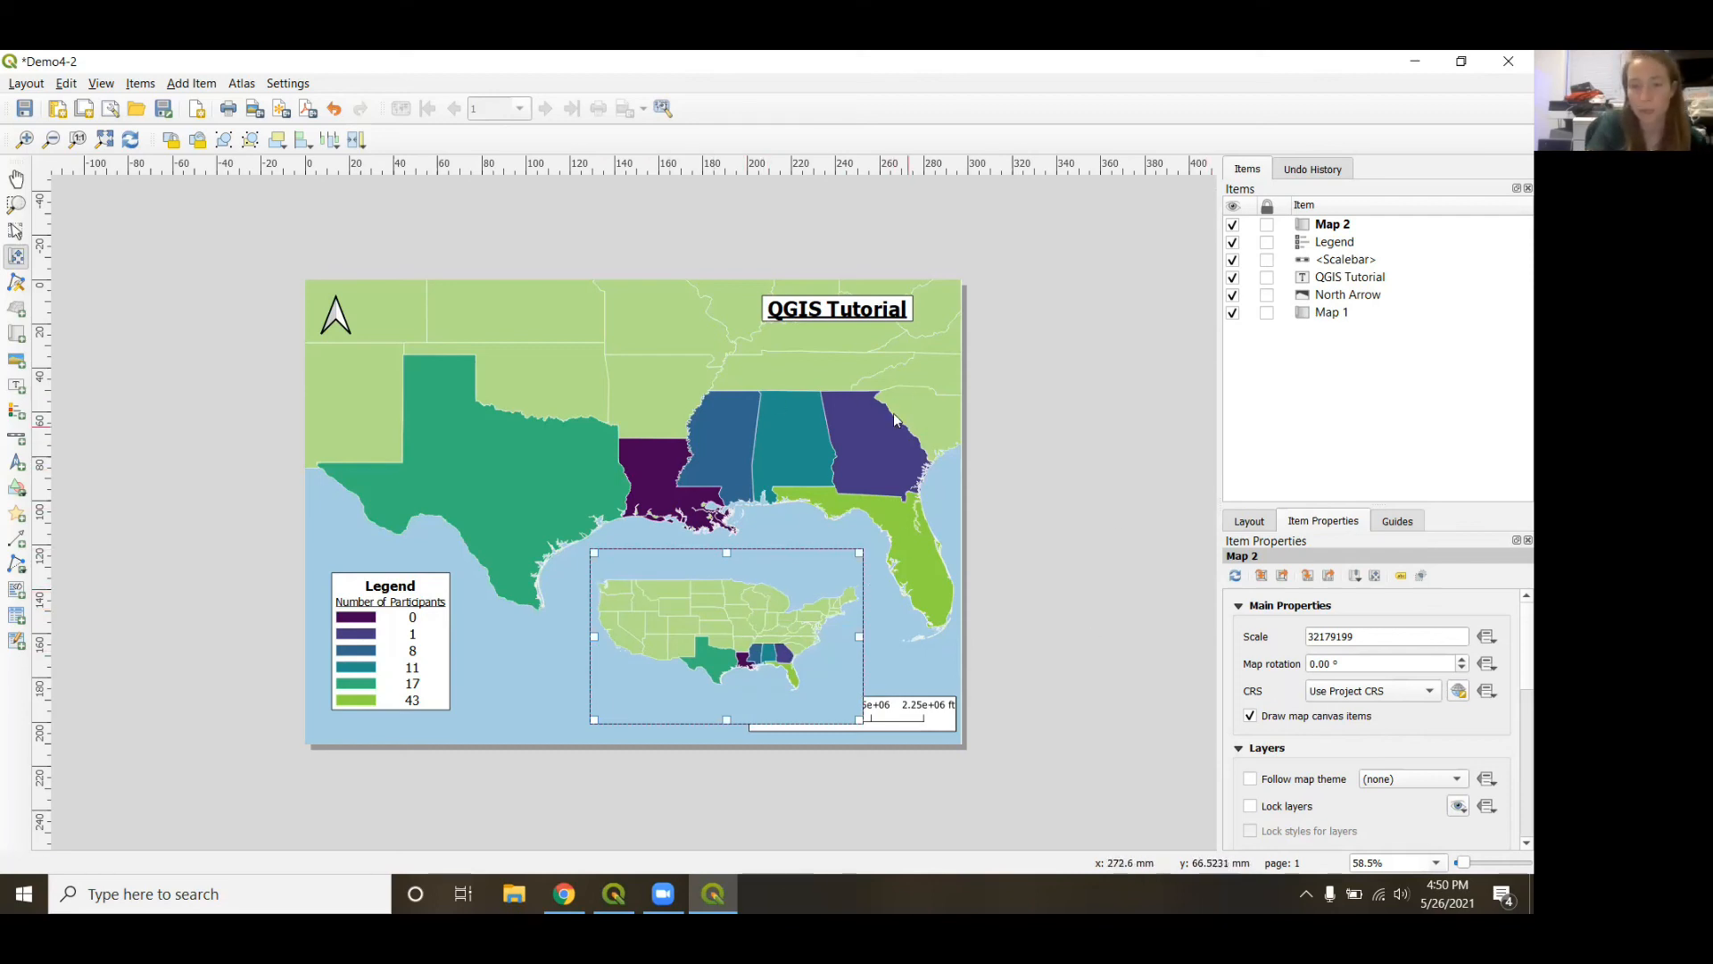
Enable a frame around the inset map.
{"action": "scroll", "coordinate": [1274, 778], "scroll_direction": "down", "scroll_amount": 1}
{"action": "scroll", "coordinate": [1274, 778], "scroll_direction": "down", "scroll_amount": 1}
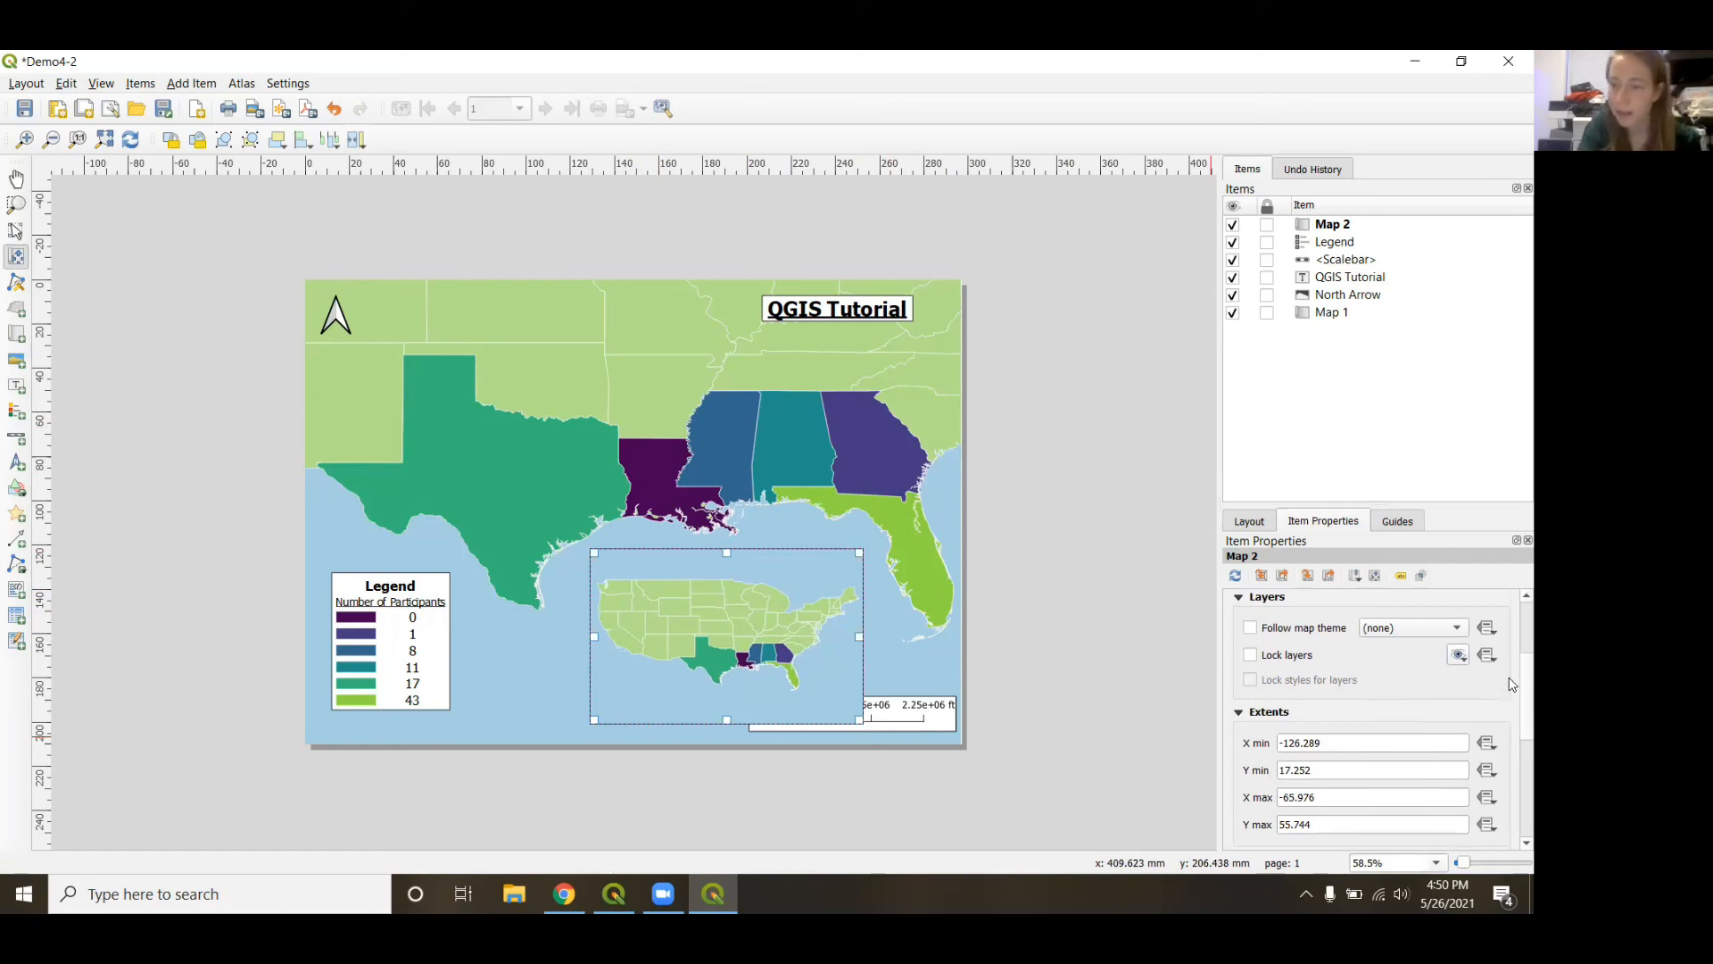
{"action": "scroll", "coordinate": [1511, 685], "scroll_direction": "down", "scroll_amount": 1}
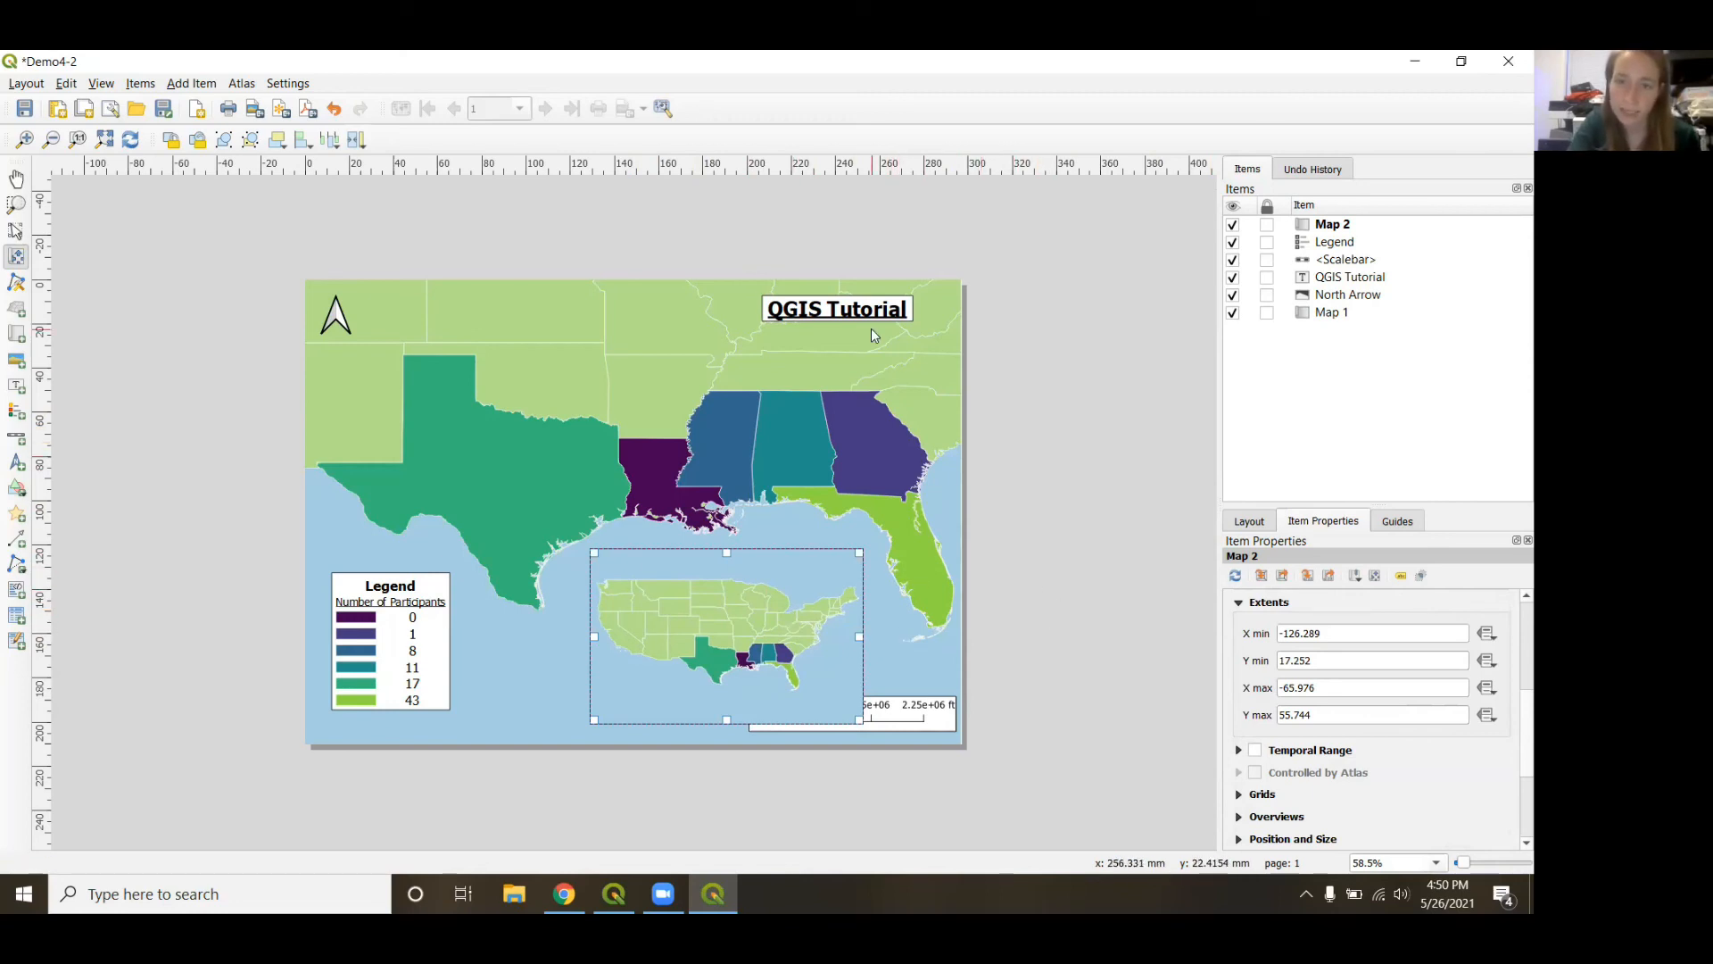
{"action": "left_click", "coordinate": [1335, 243]}
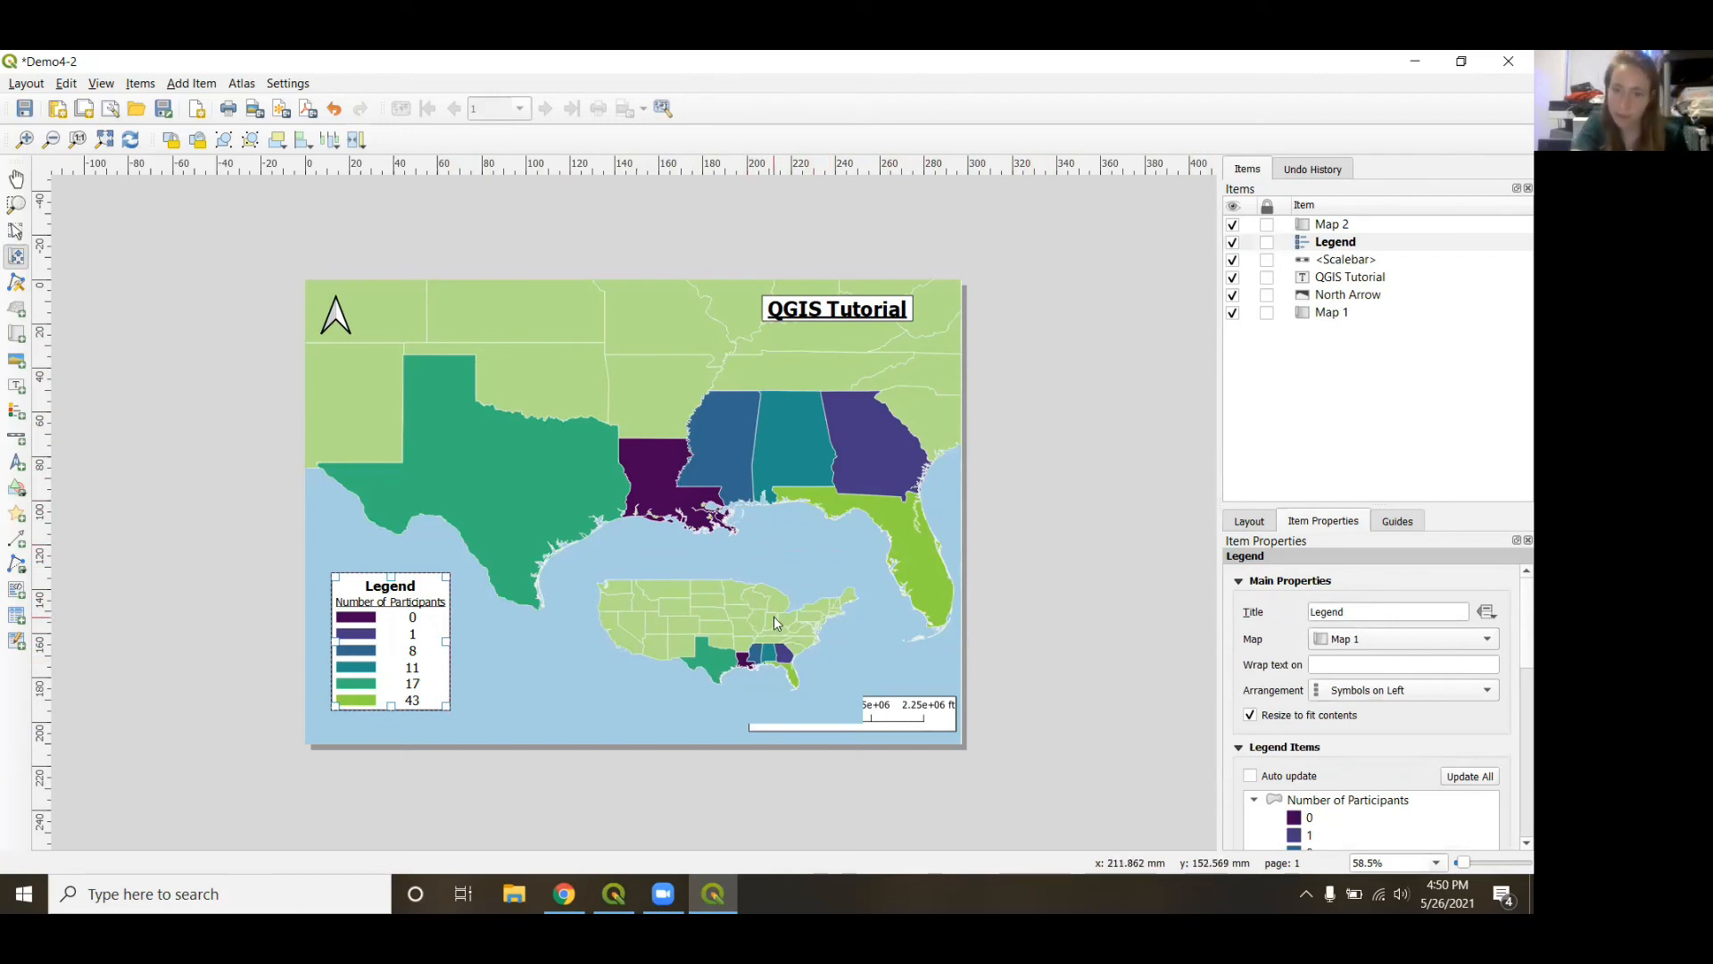
{"action": "left_click", "coordinate": [1336, 224]}
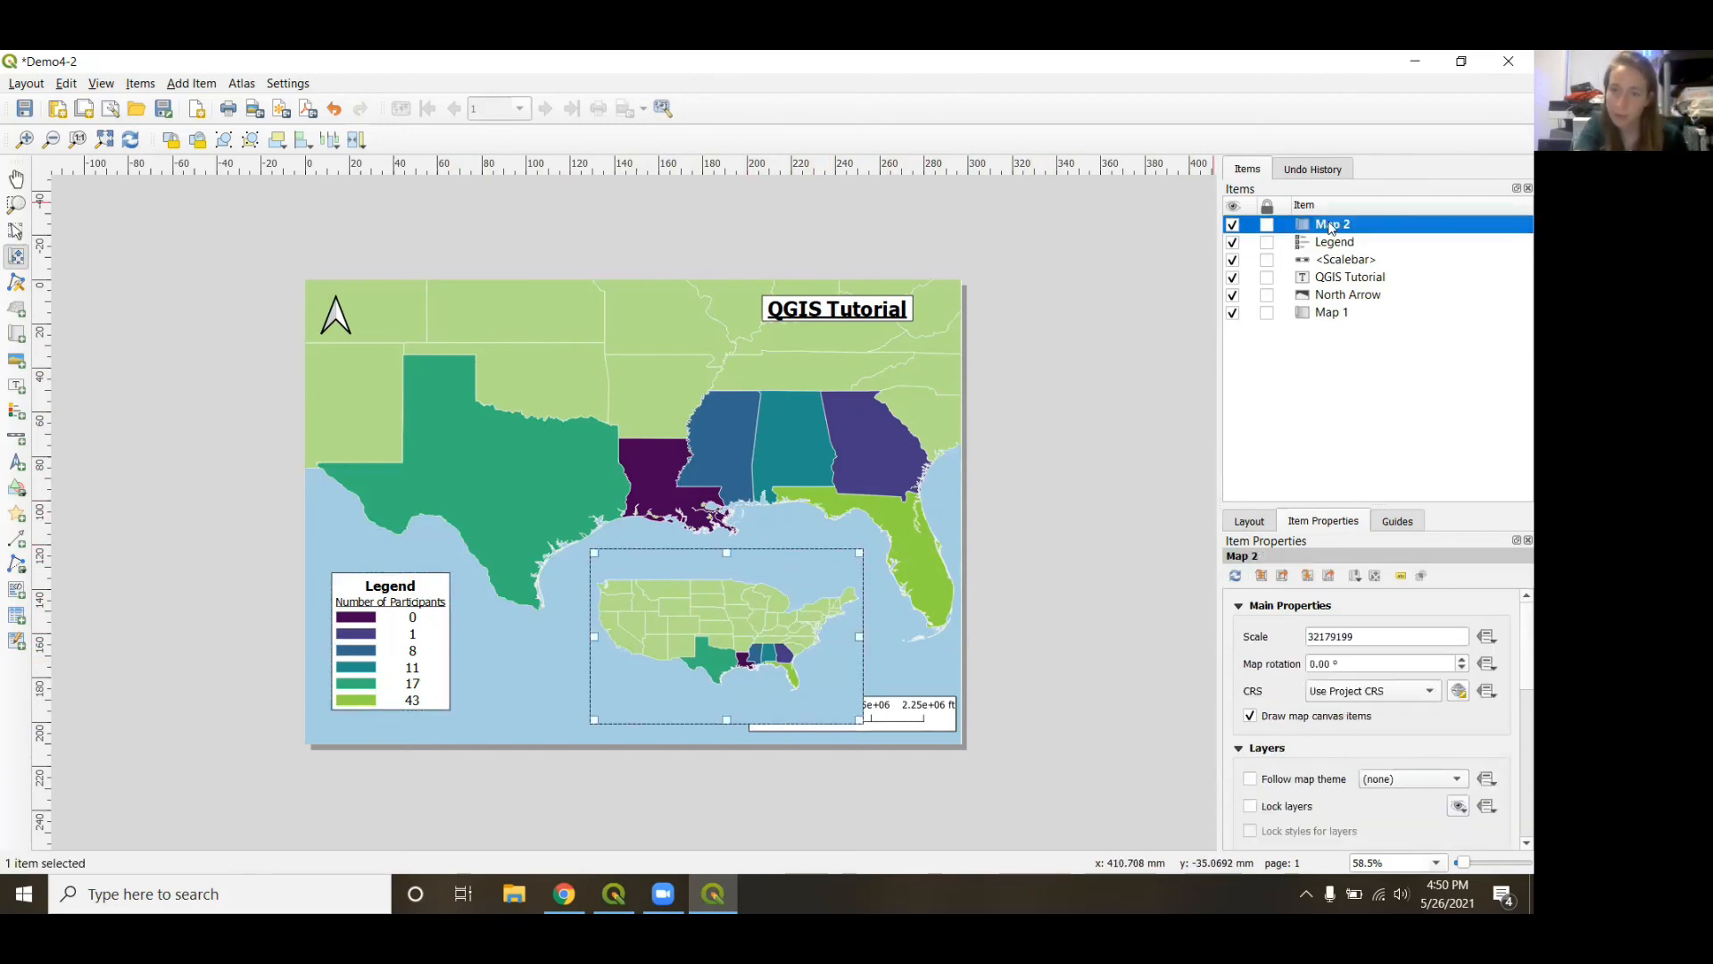
{"action": "scroll", "coordinate": [1464, 752], "scroll_direction": "down", "scroll_amount": 3}
{"action": "scroll", "coordinate": [1464, 752], "scroll_direction": "down", "scroll_amount": 5}
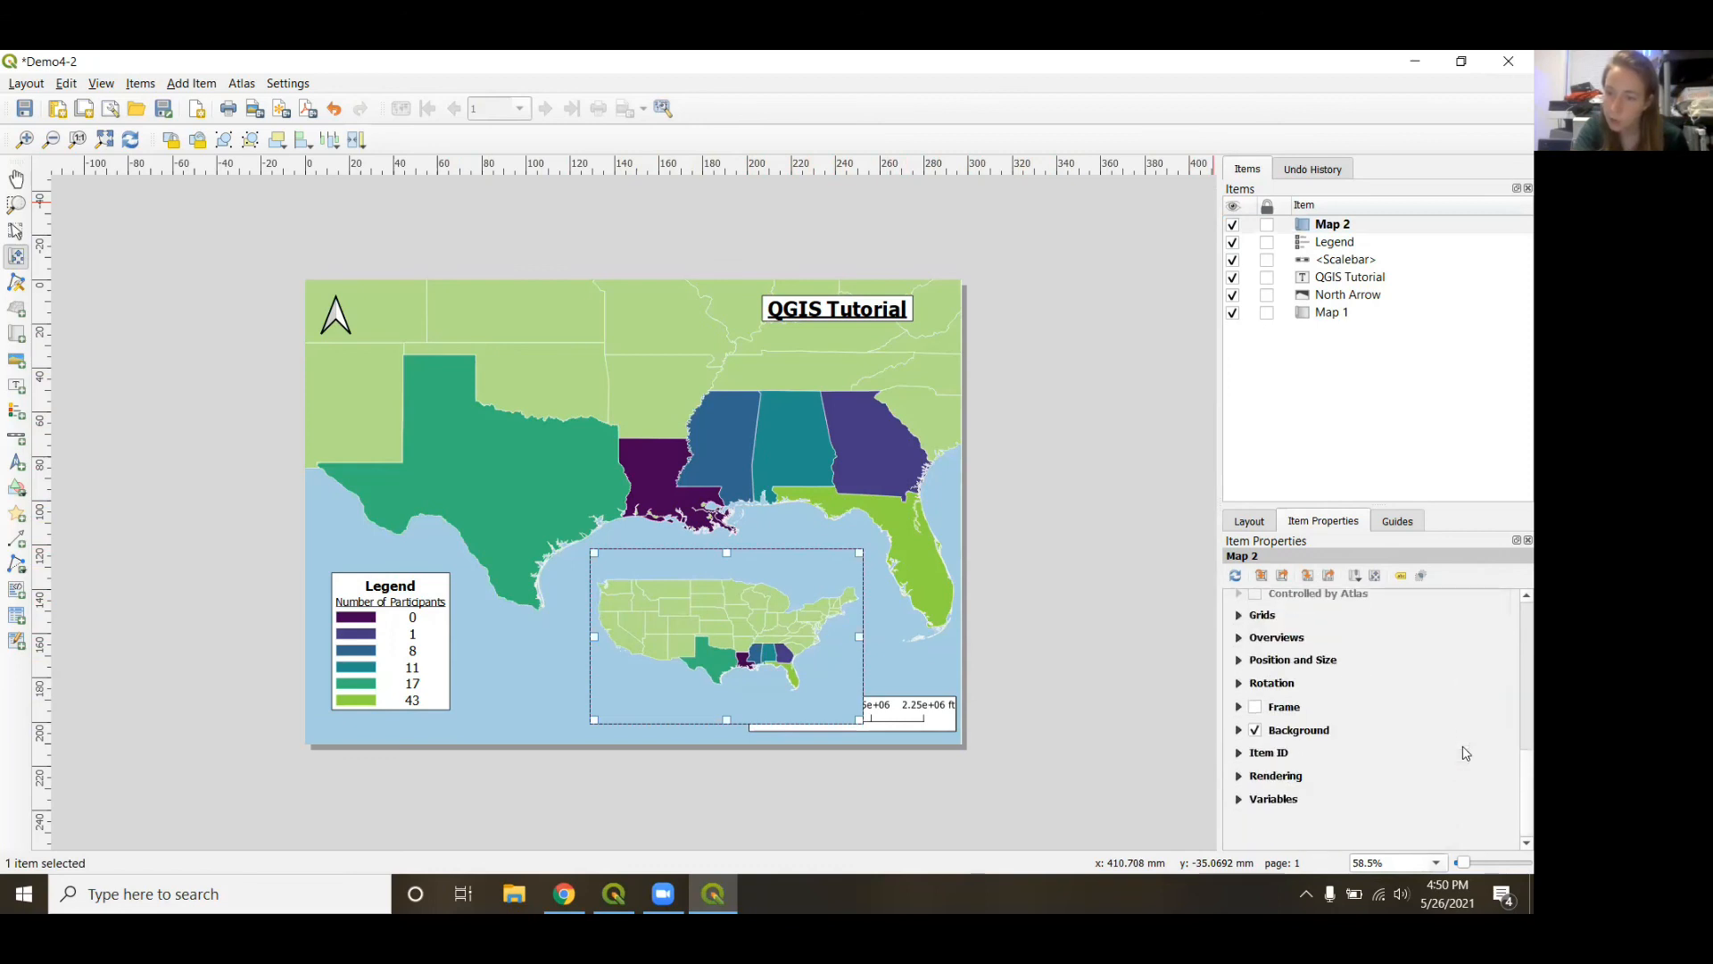
{"action": "left_click", "coordinate": [1258, 707]}
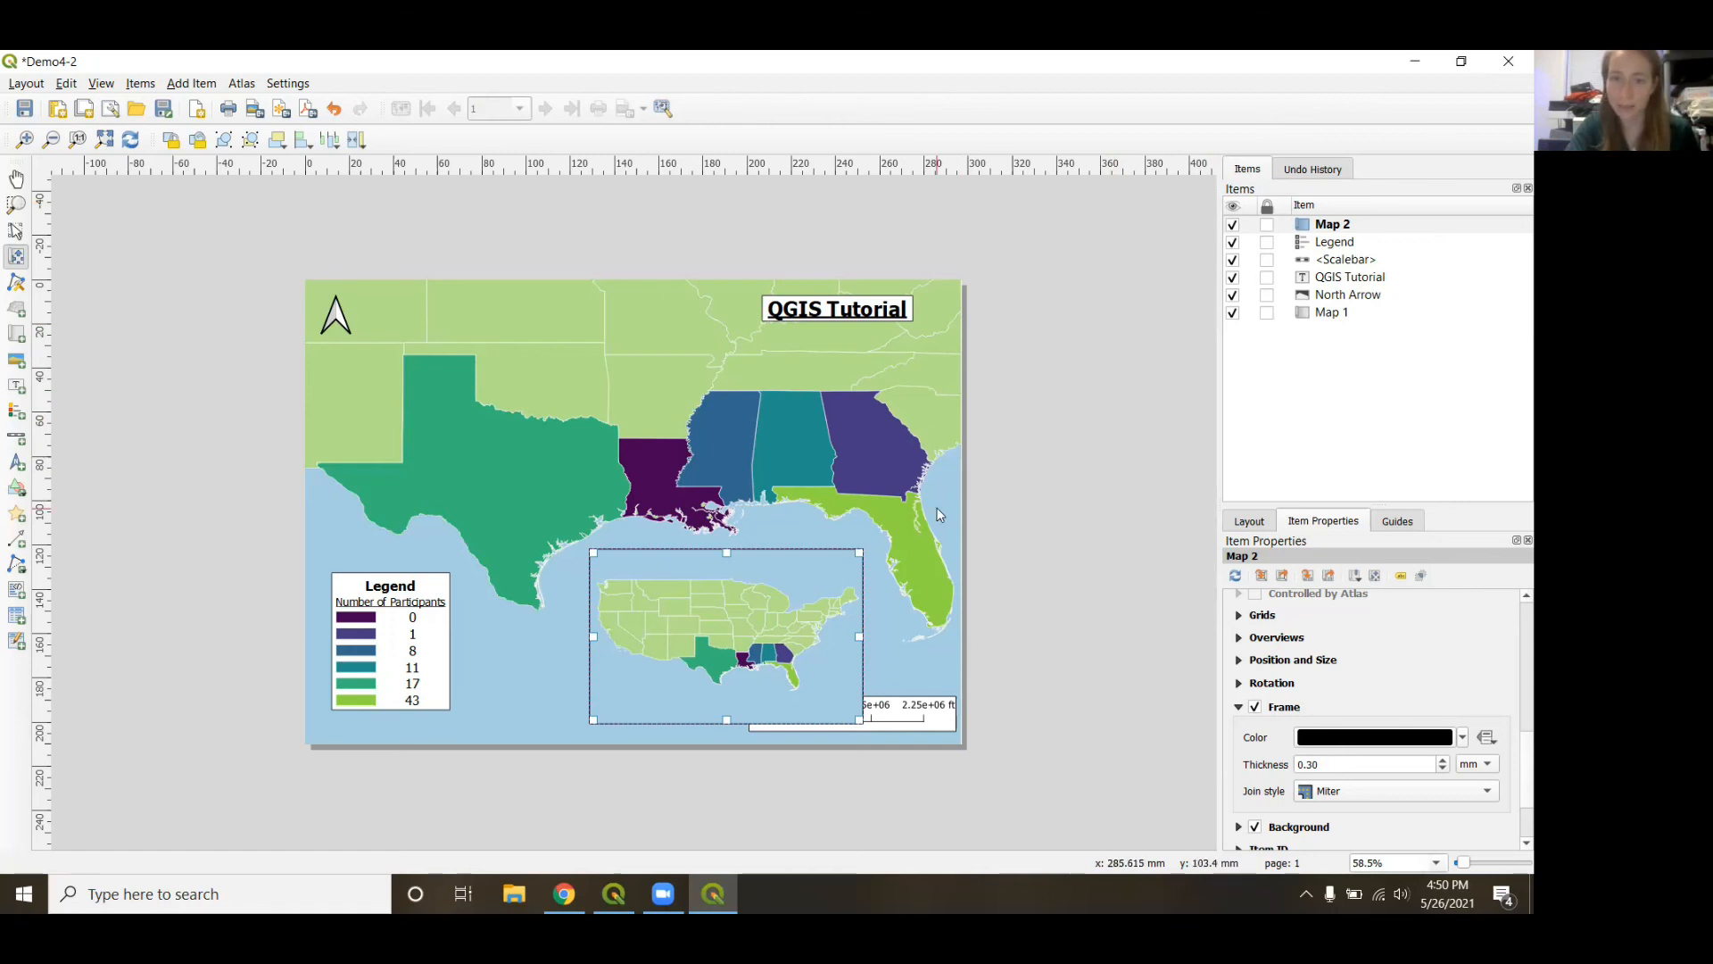
Delete the inset map, Map 2, from the layout.
{"action": "left_click", "coordinate": [1338, 277]}
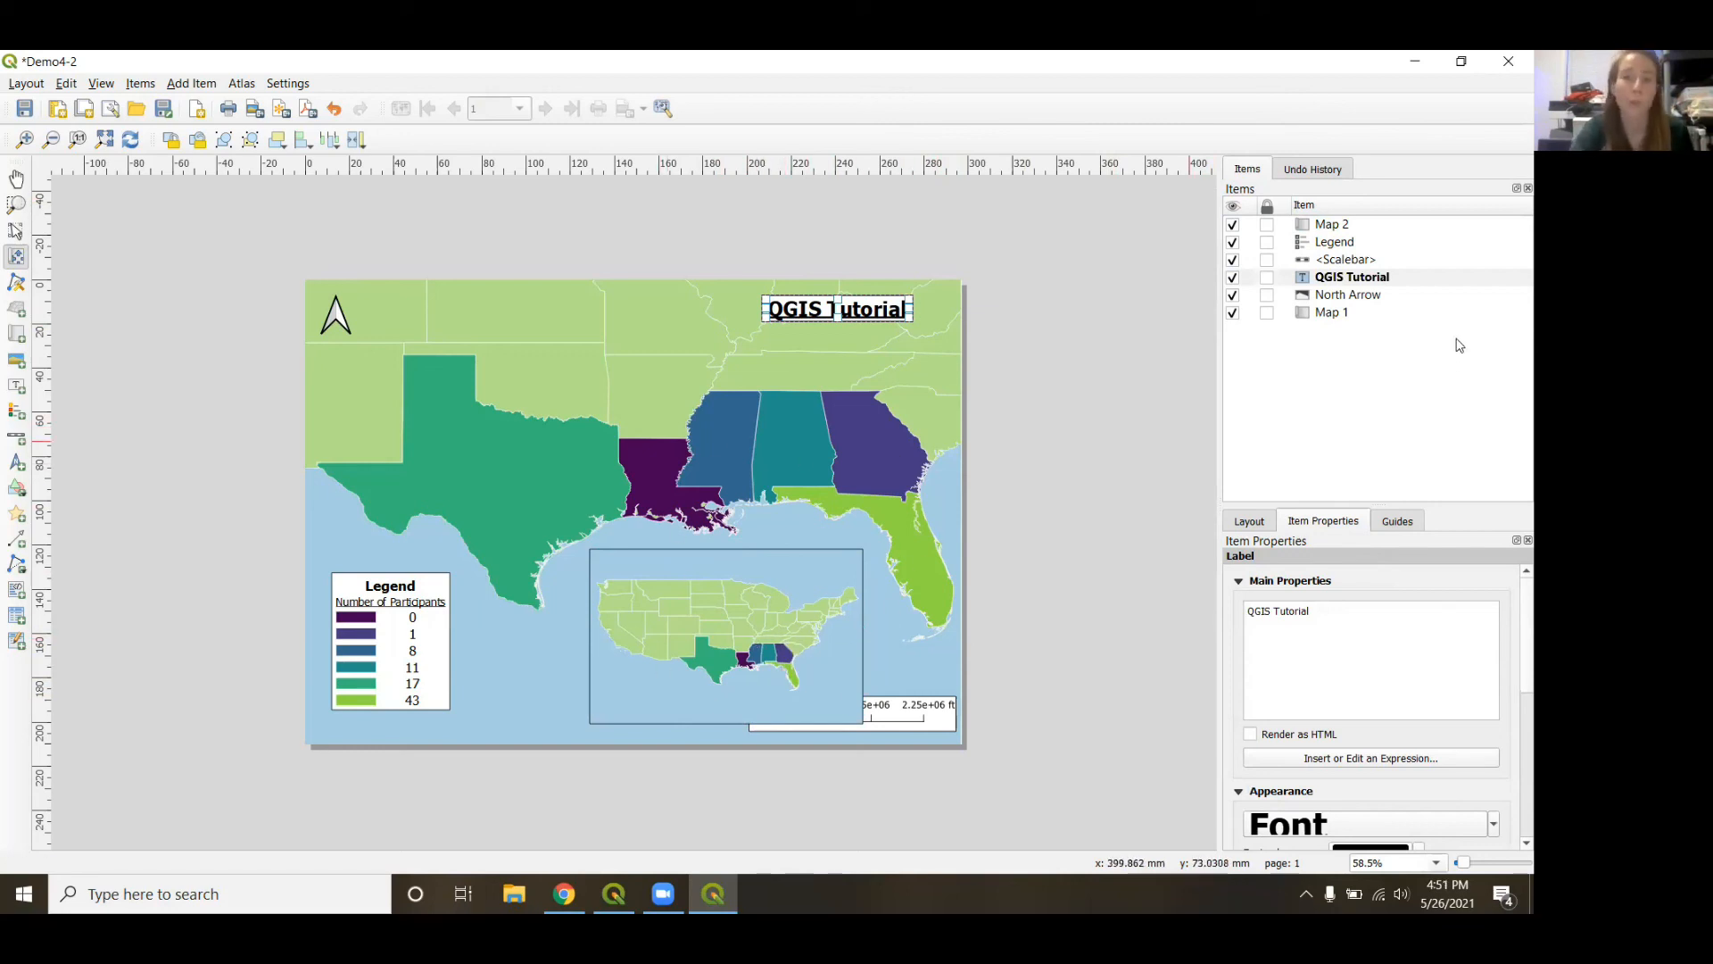
{"action": "left_click", "coordinate": [1321, 229]}
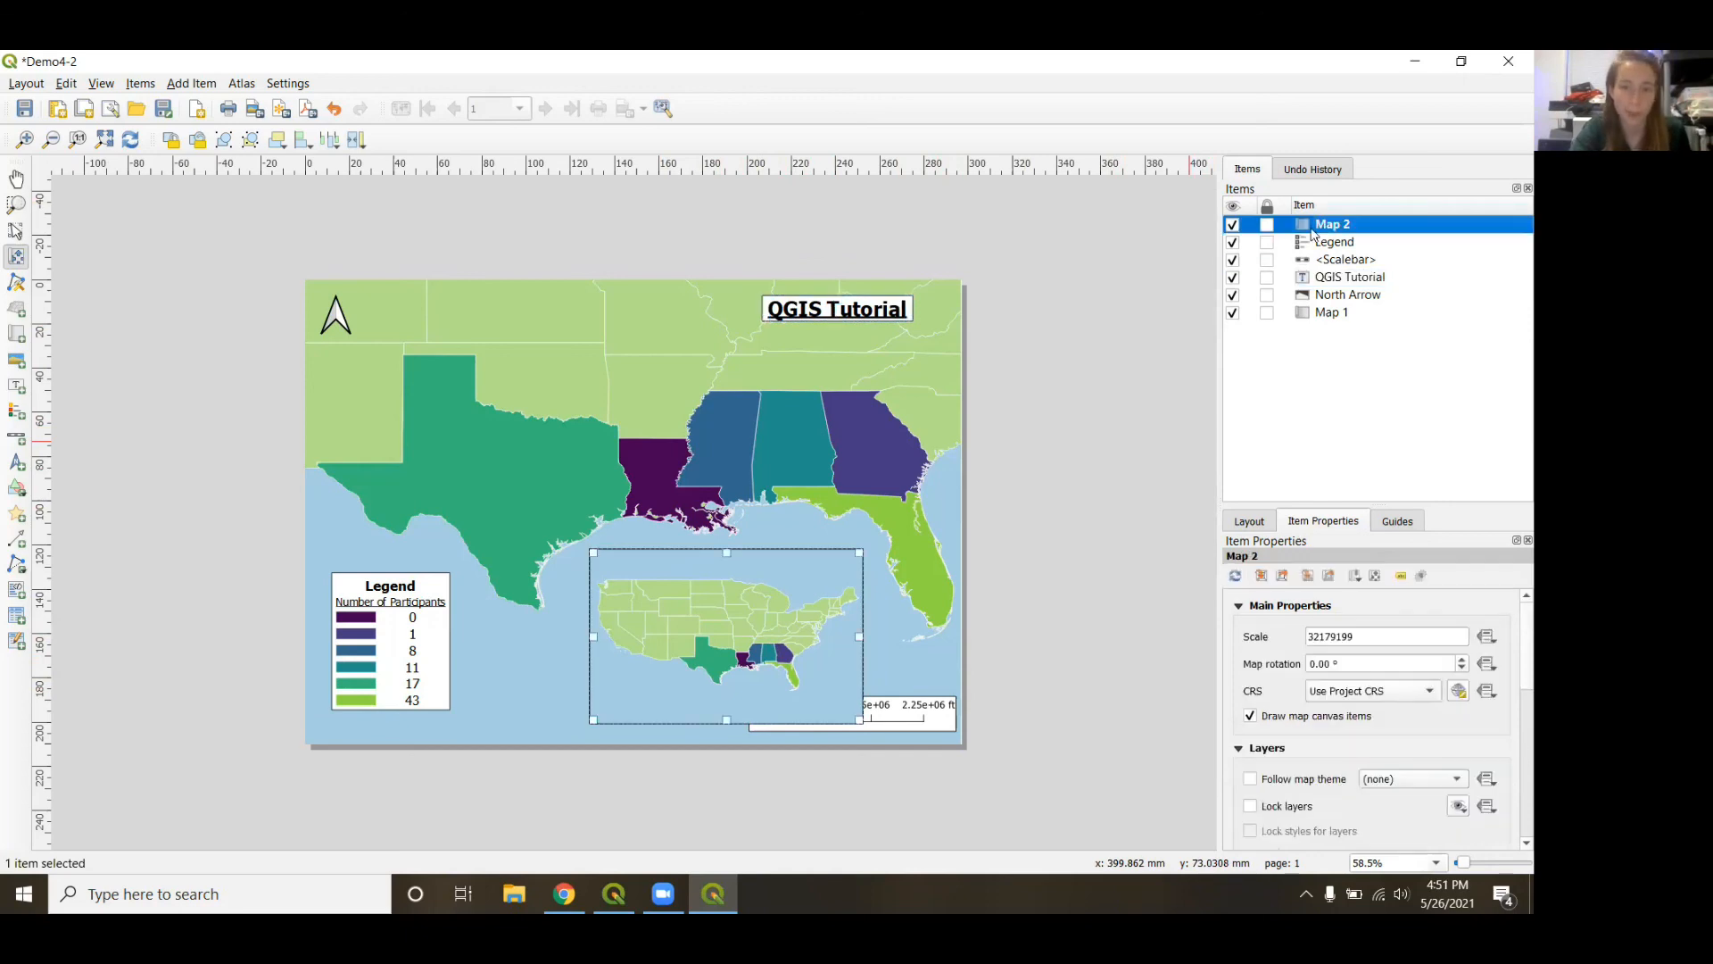
{"action": "key", "text": "Delete"}
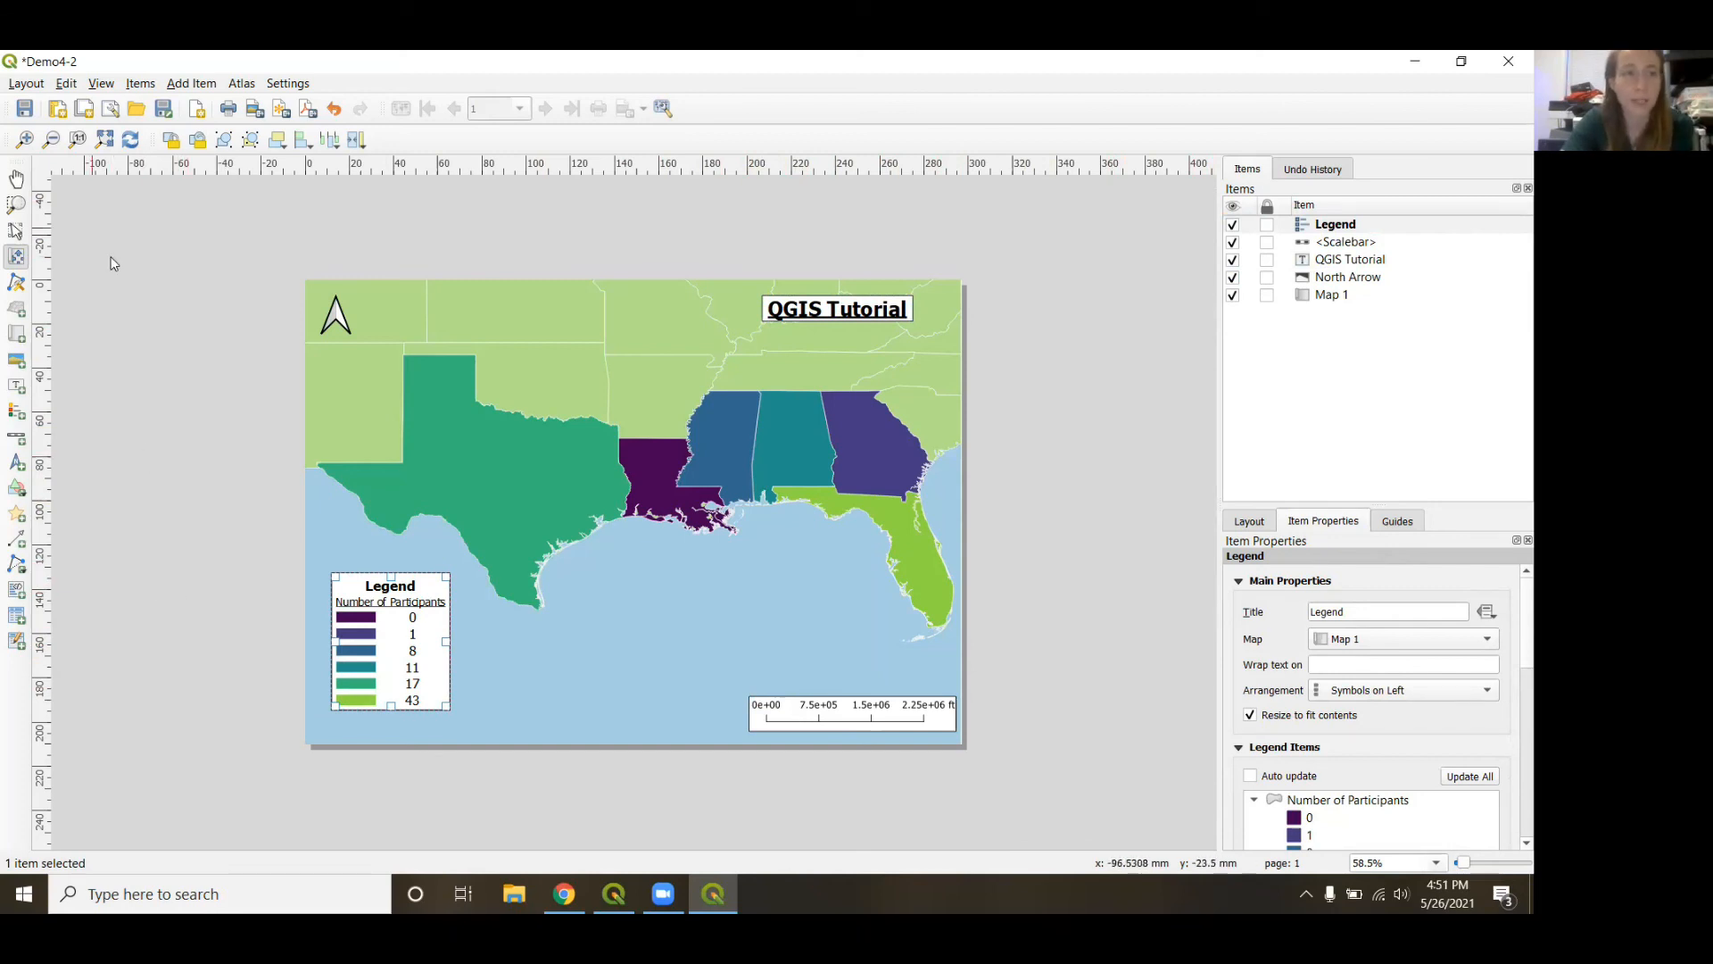
Export the layout as a JPEG image named Demo4-2 to the Desktop, at 300 dpi with antialiasing enabled.
{"action": "left_click", "coordinate": [26, 83]}
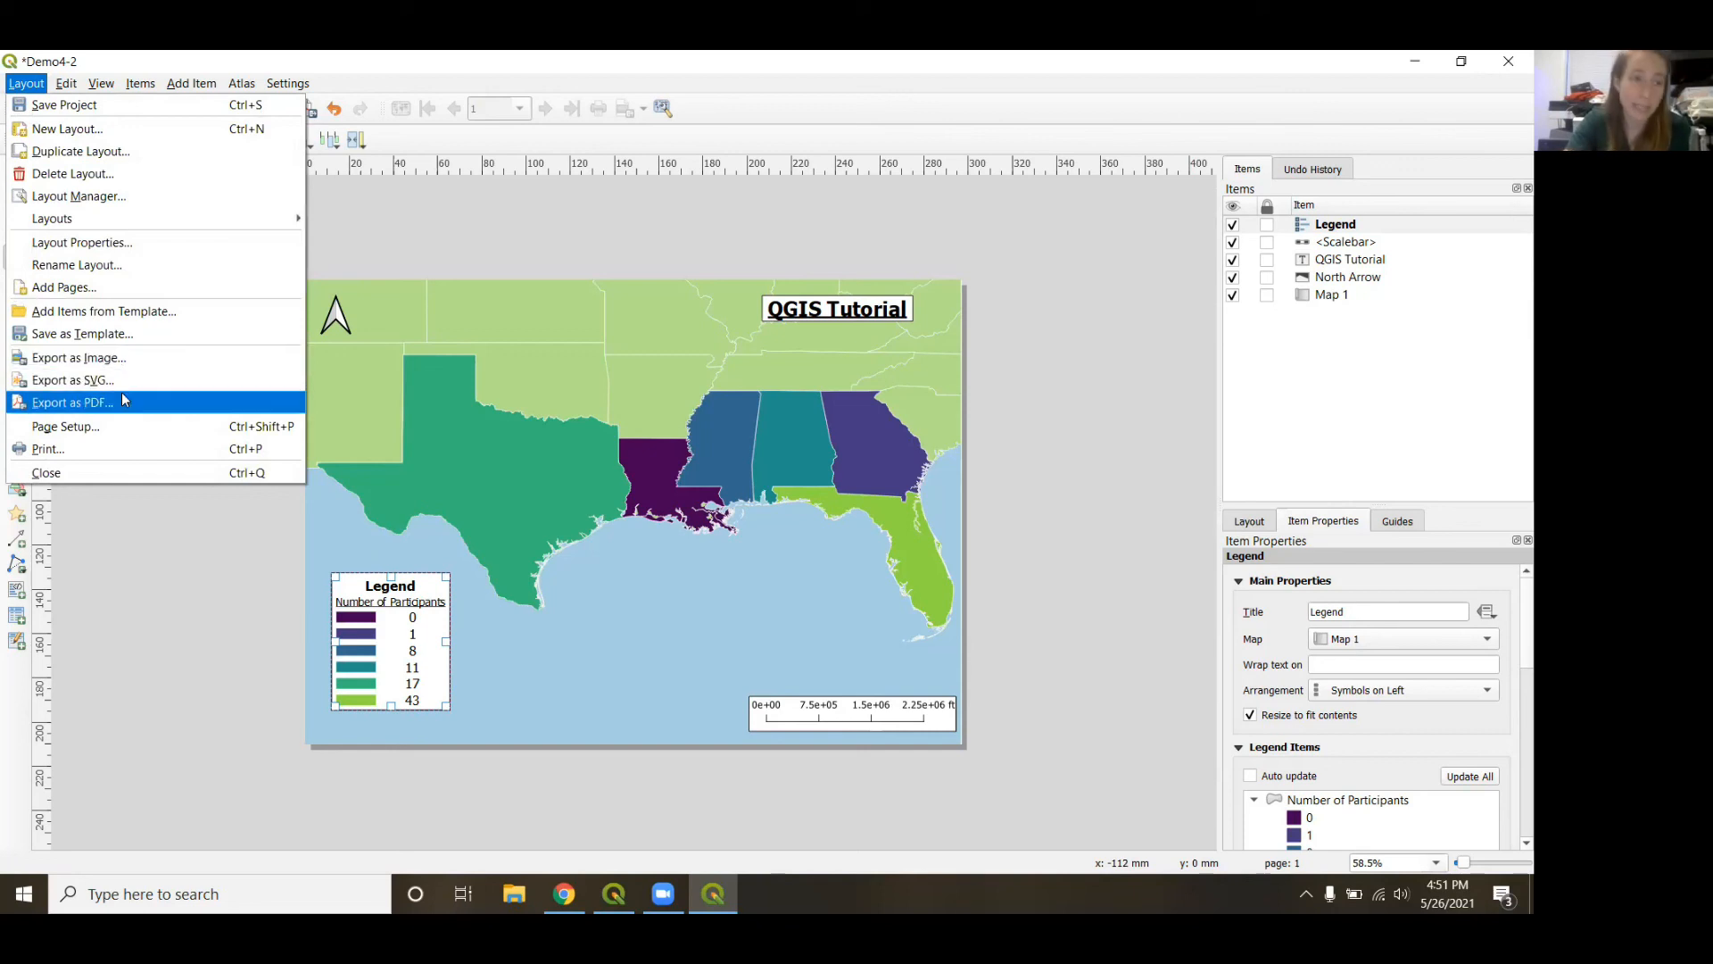
{"action": "left_click", "coordinate": [131, 358]}
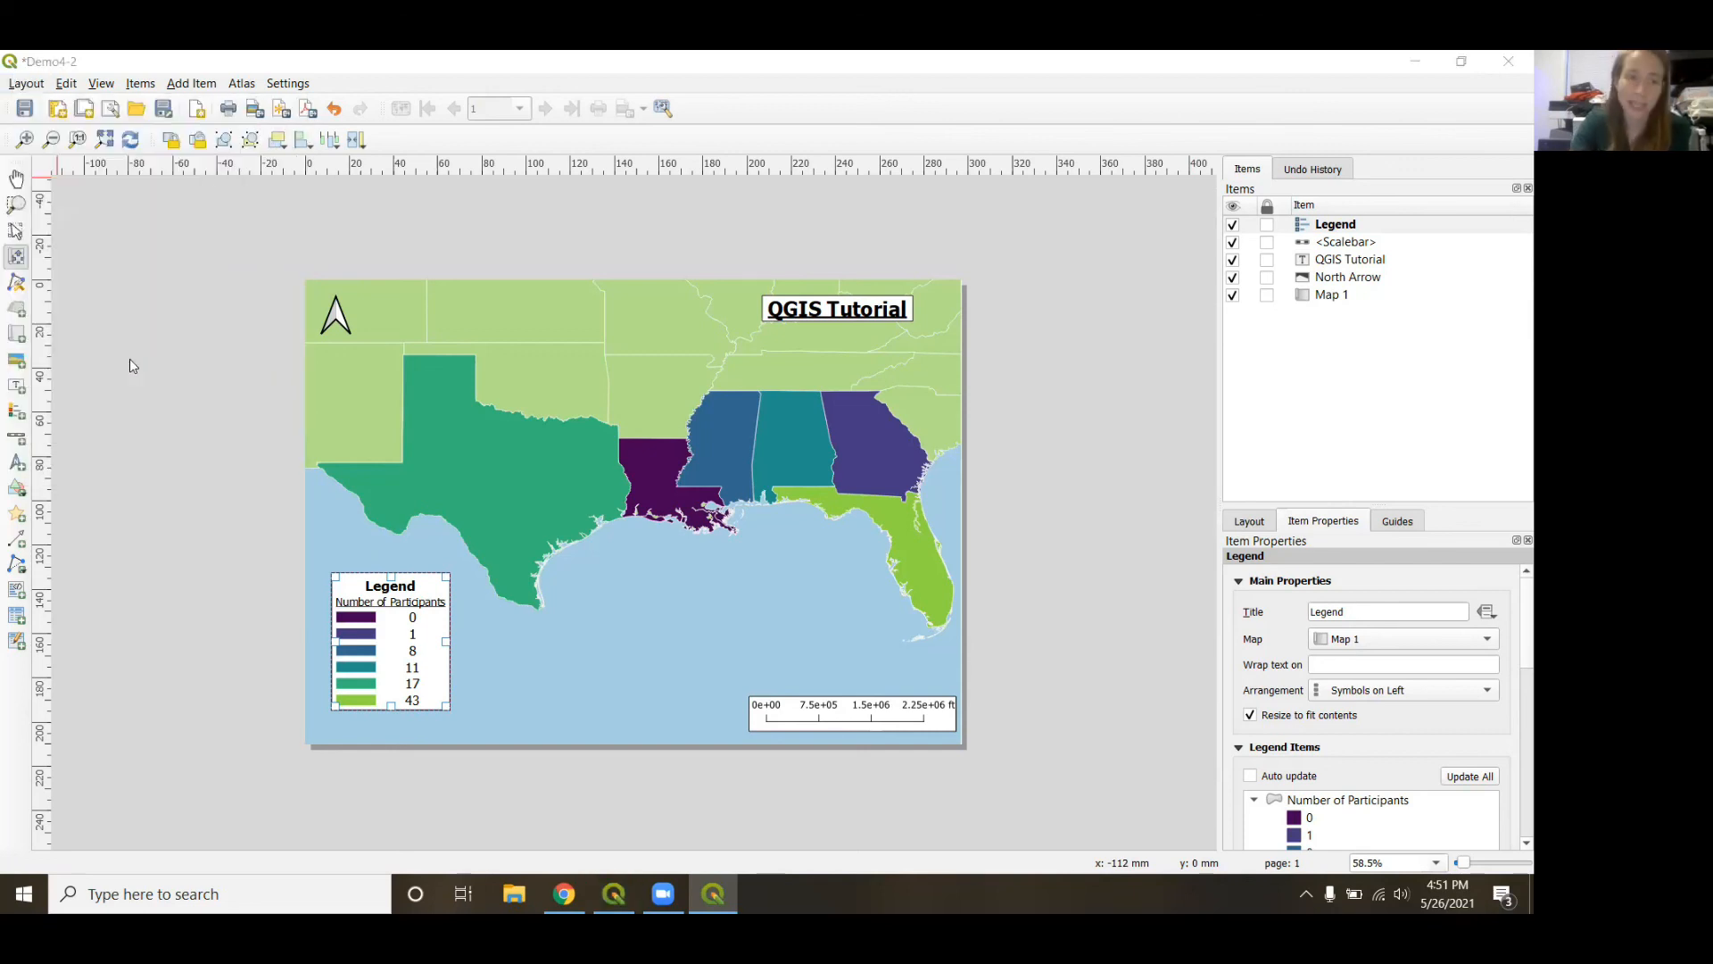
{"action": "left_click", "coordinate": [248, 471]}
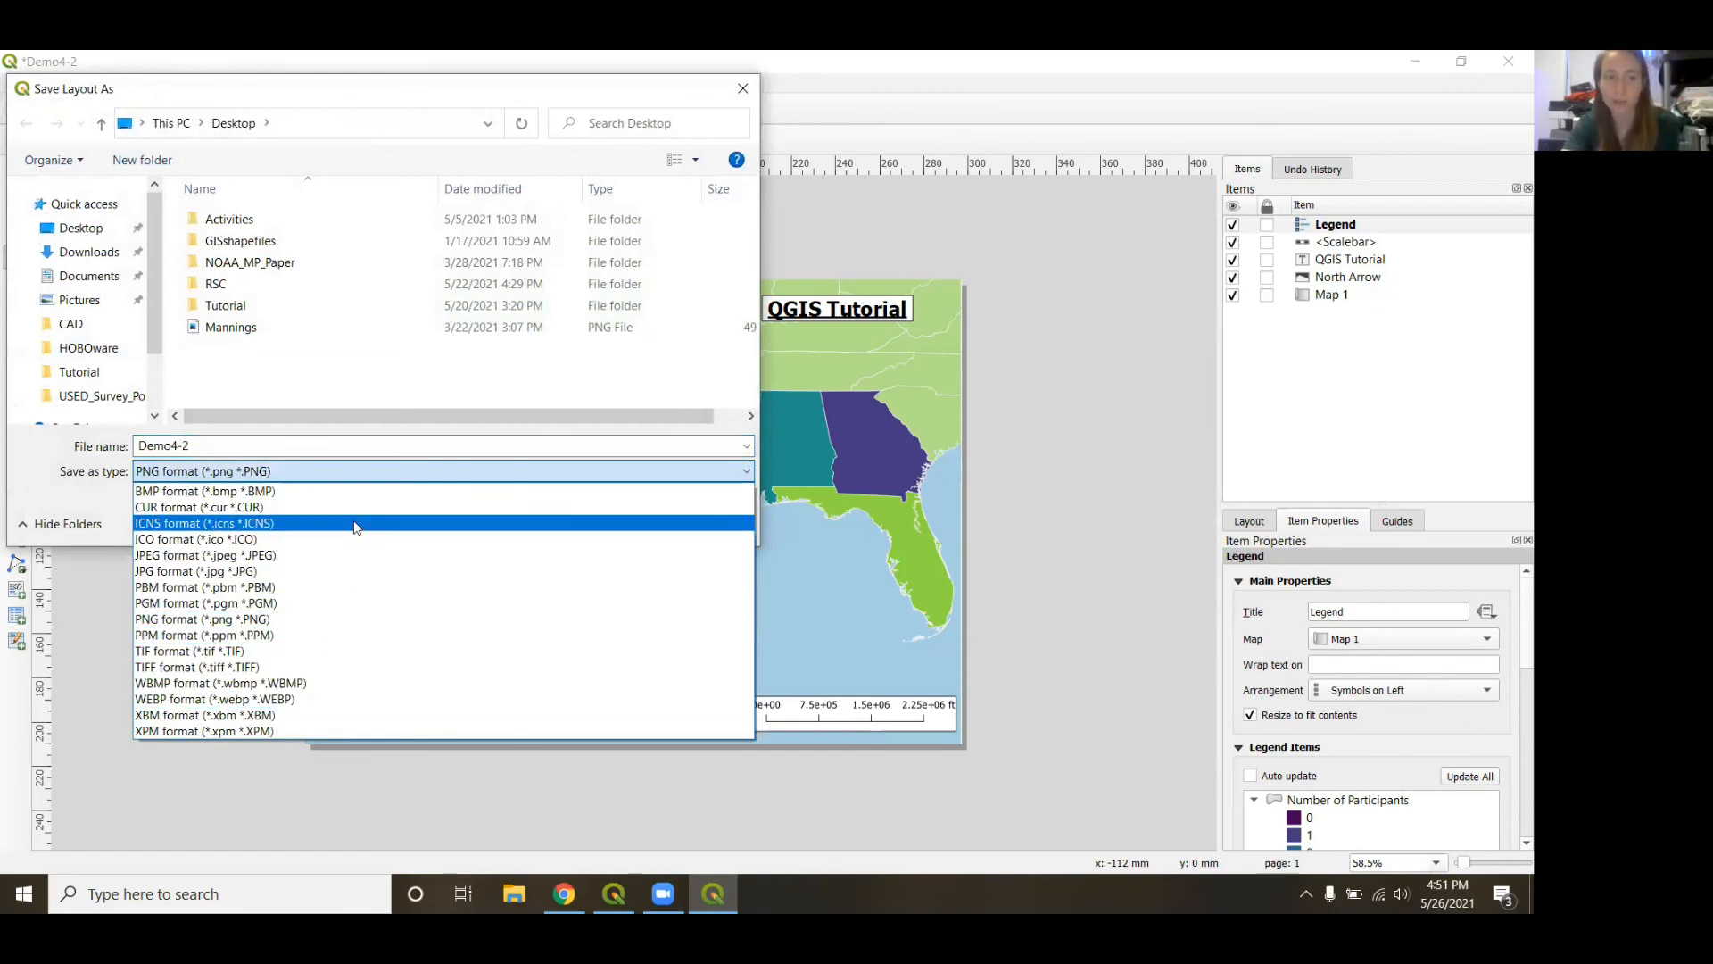
{"action": "left_click", "coordinate": [284, 556]}
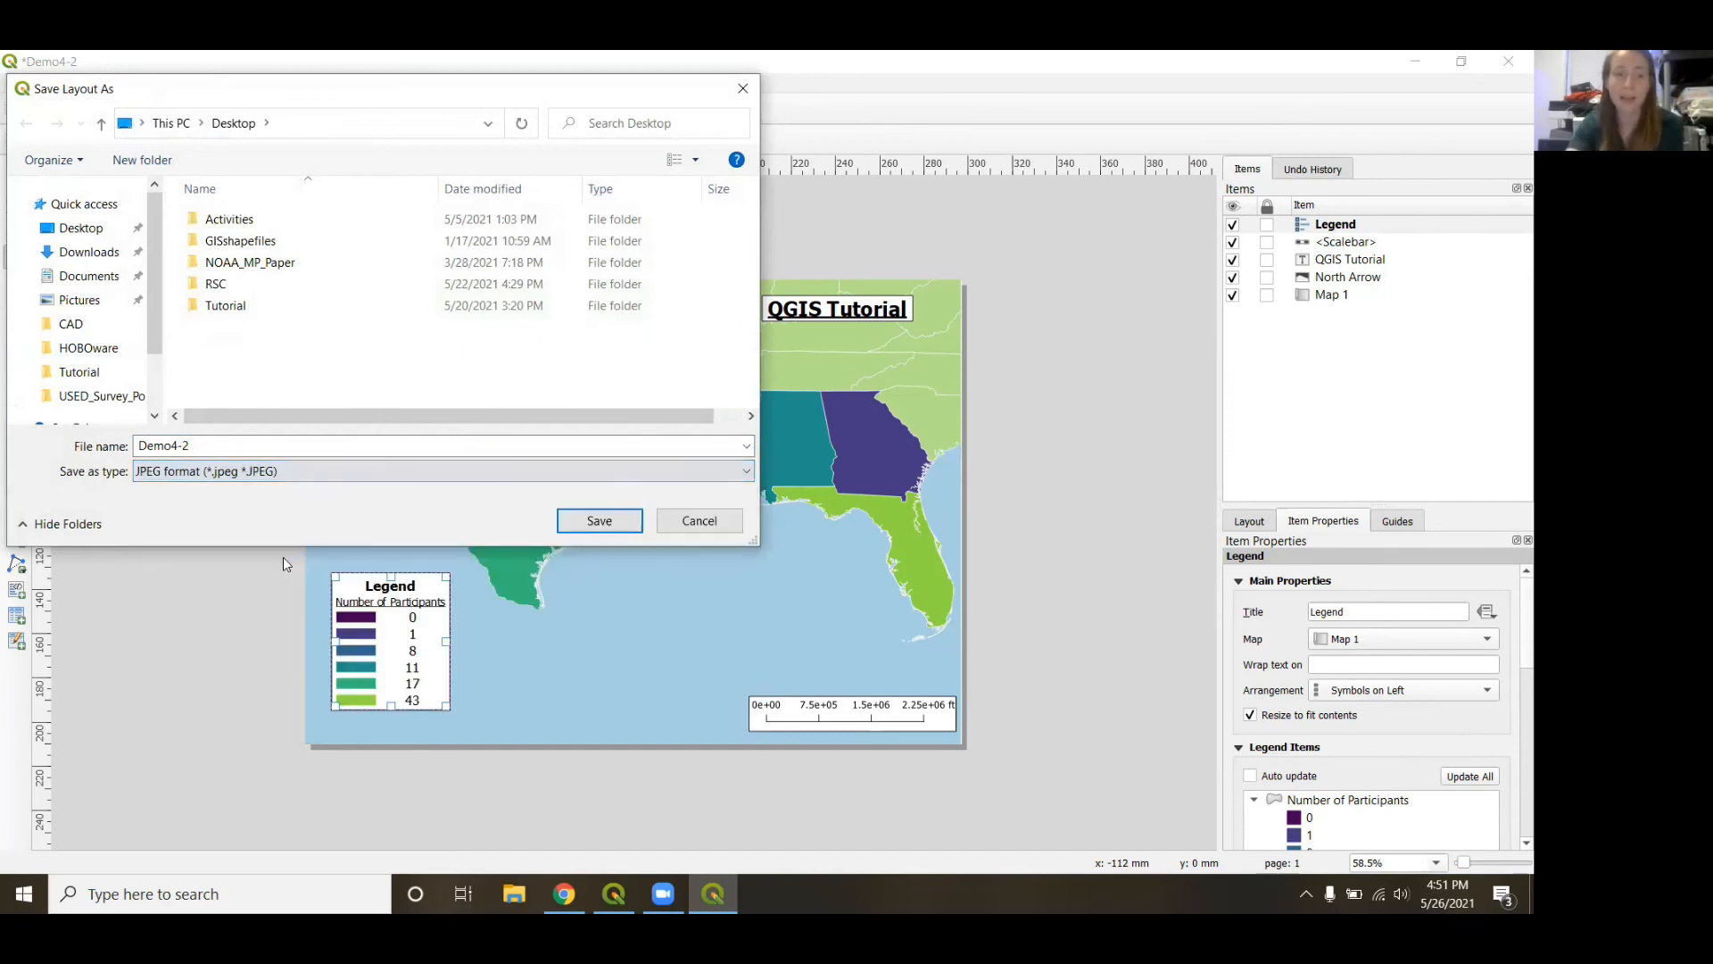
{"action": "left_click", "coordinate": [578, 525]}
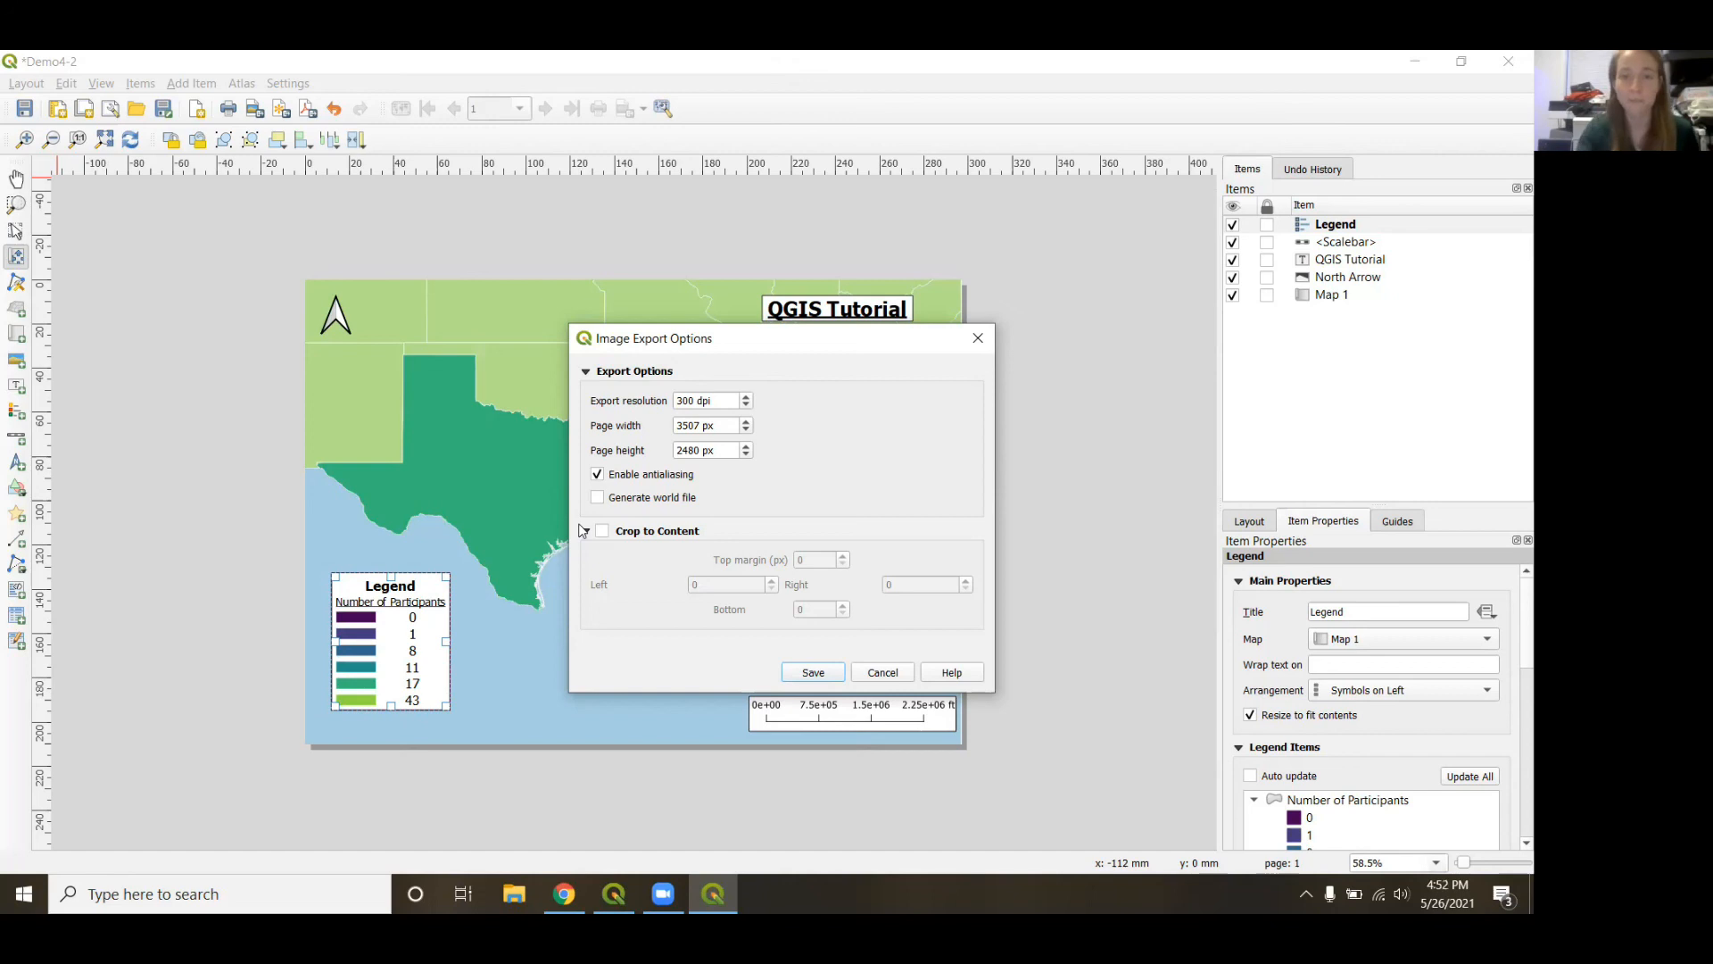
{"action": "left_click", "coordinate": [802, 676]}
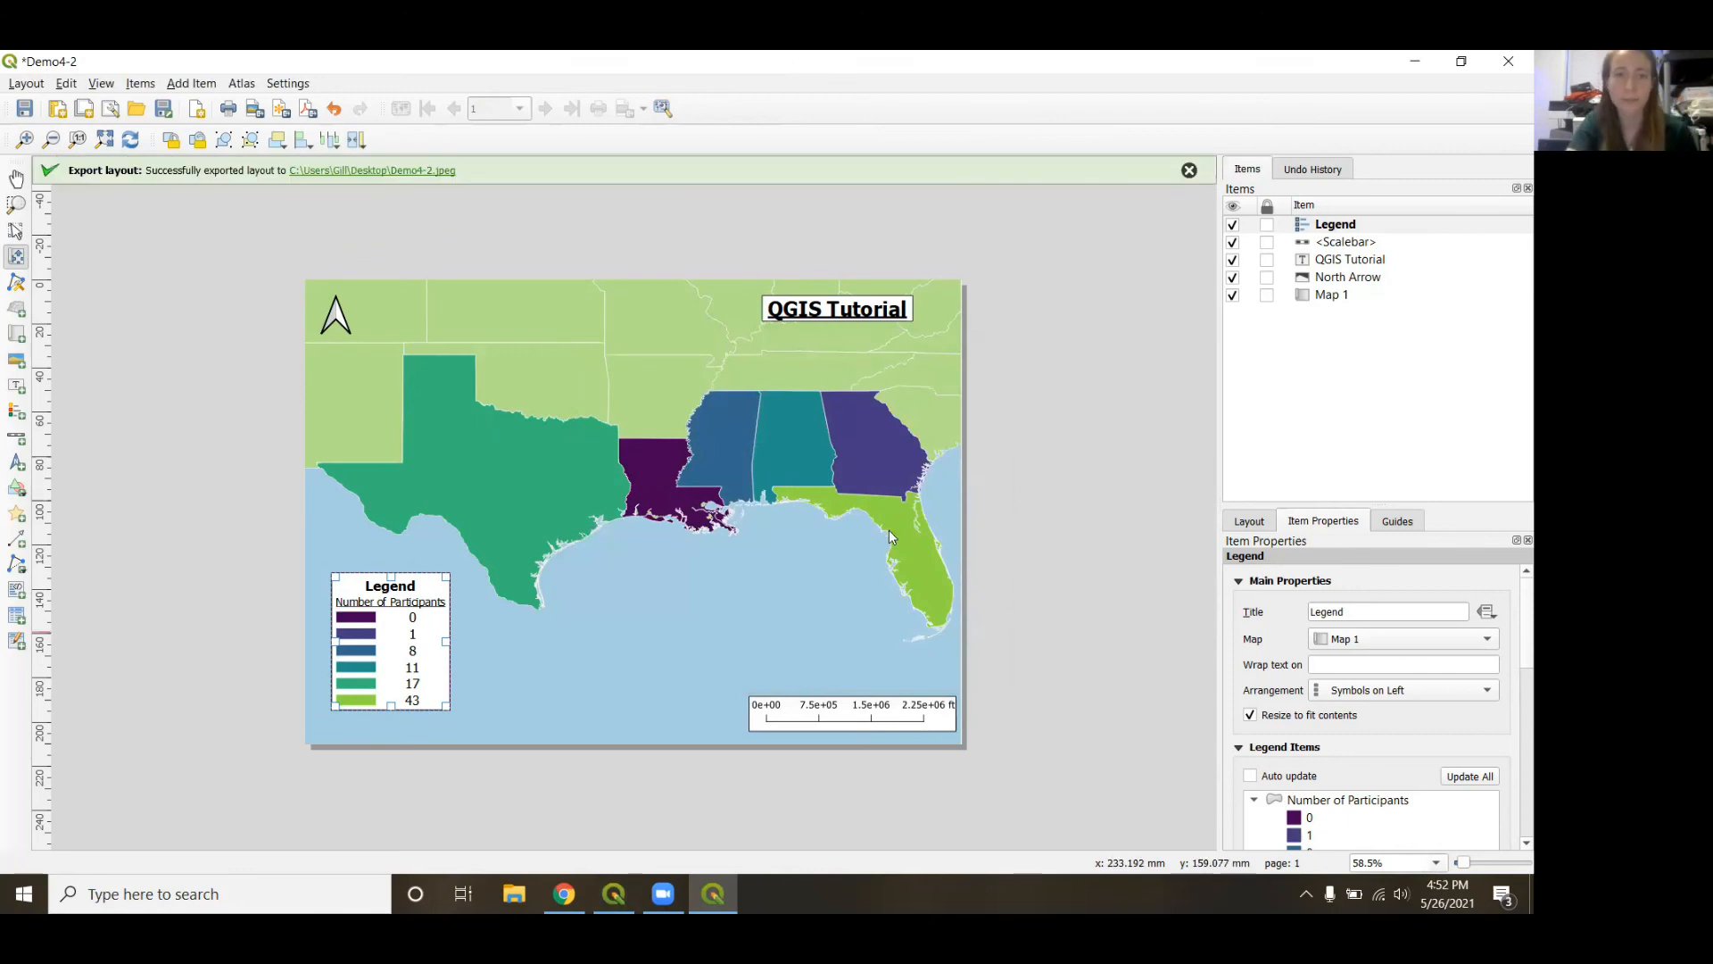
Minimize the open windows and open the exported Demo4-2 JPEG from the desktop to check the map.
{"action": "left_click", "coordinate": [1415, 59]}
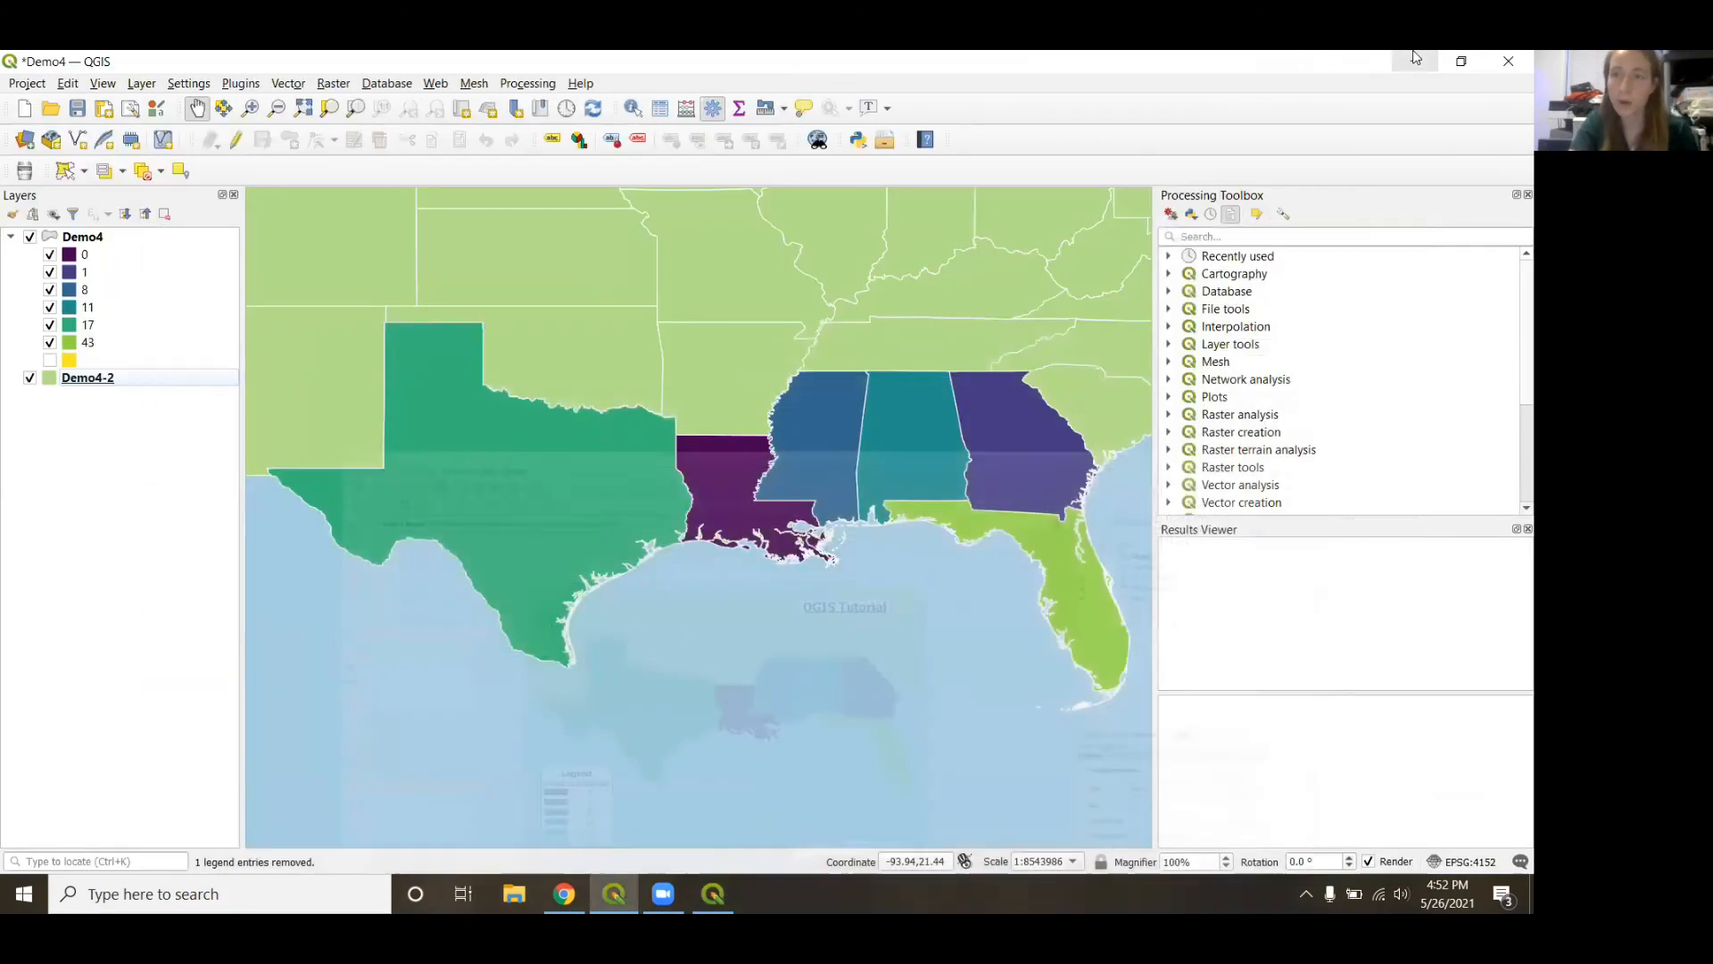
{"action": "left_click", "coordinate": [1416, 59]}
{"action": "left_click", "coordinate": [1415, 59]}
{"action": "double_click", "coordinate": [194, 389]}
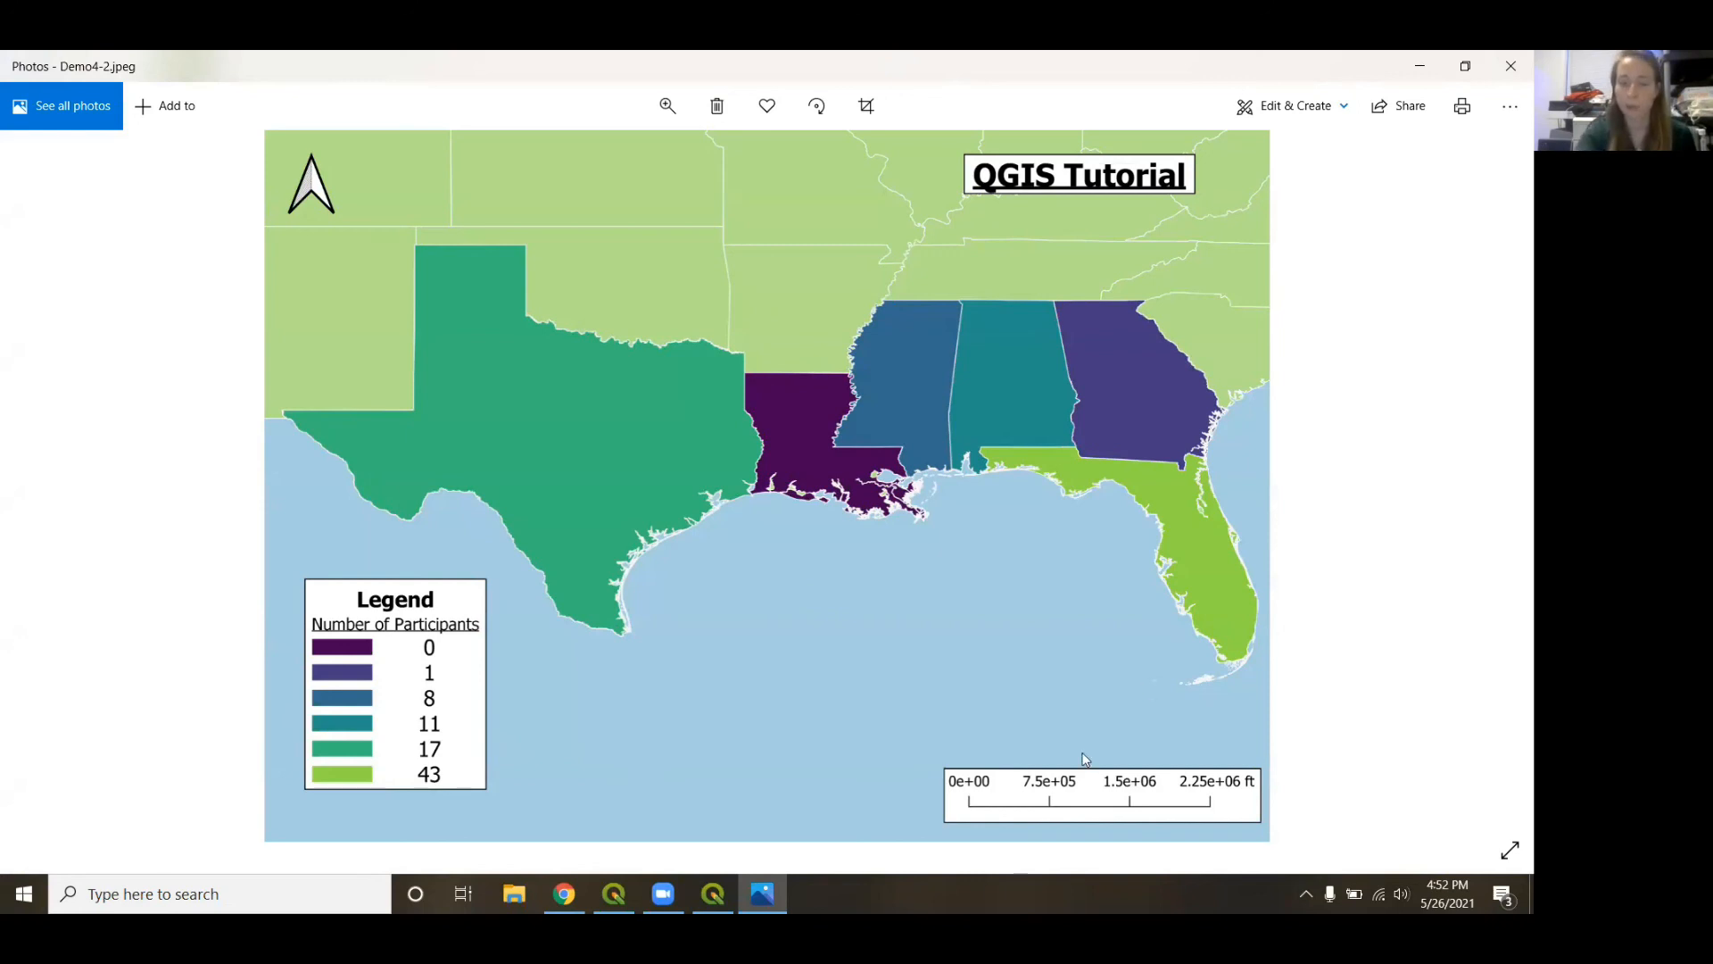
Switch back to the Demo4-2 print layout in QGIS and dismiss the export notification.
{"action": "left_click", "coordinate": [713, 894]}
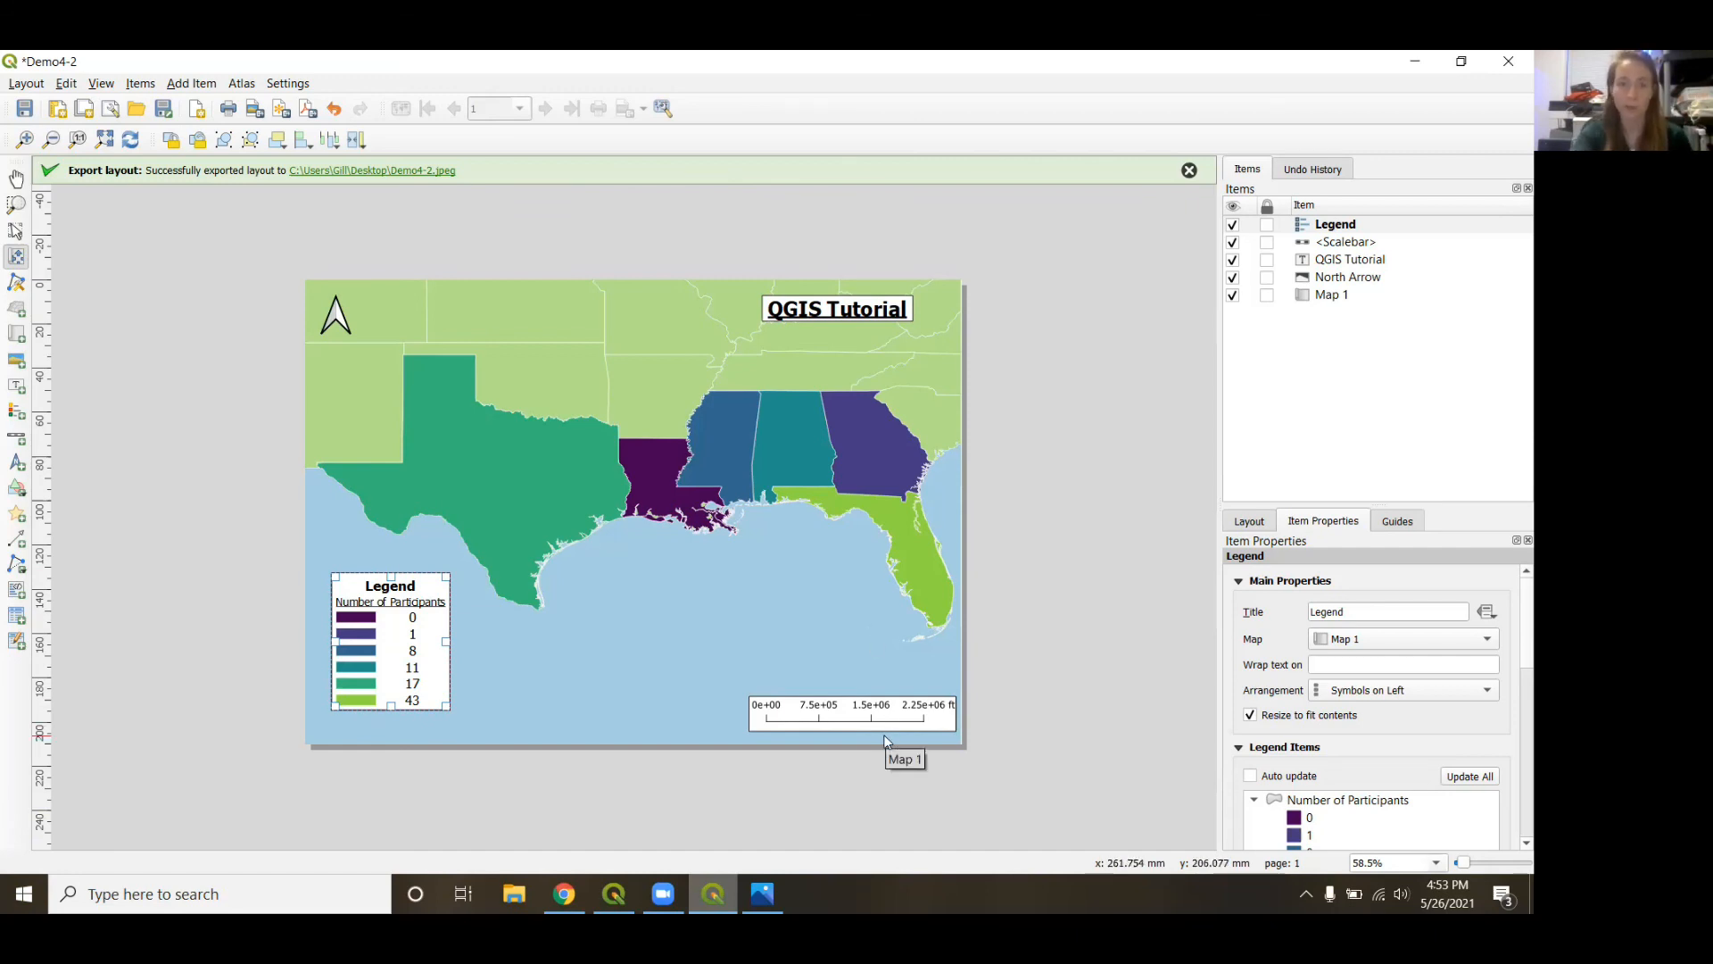
{"action": "left_click", "coordinate": [909, 880]}
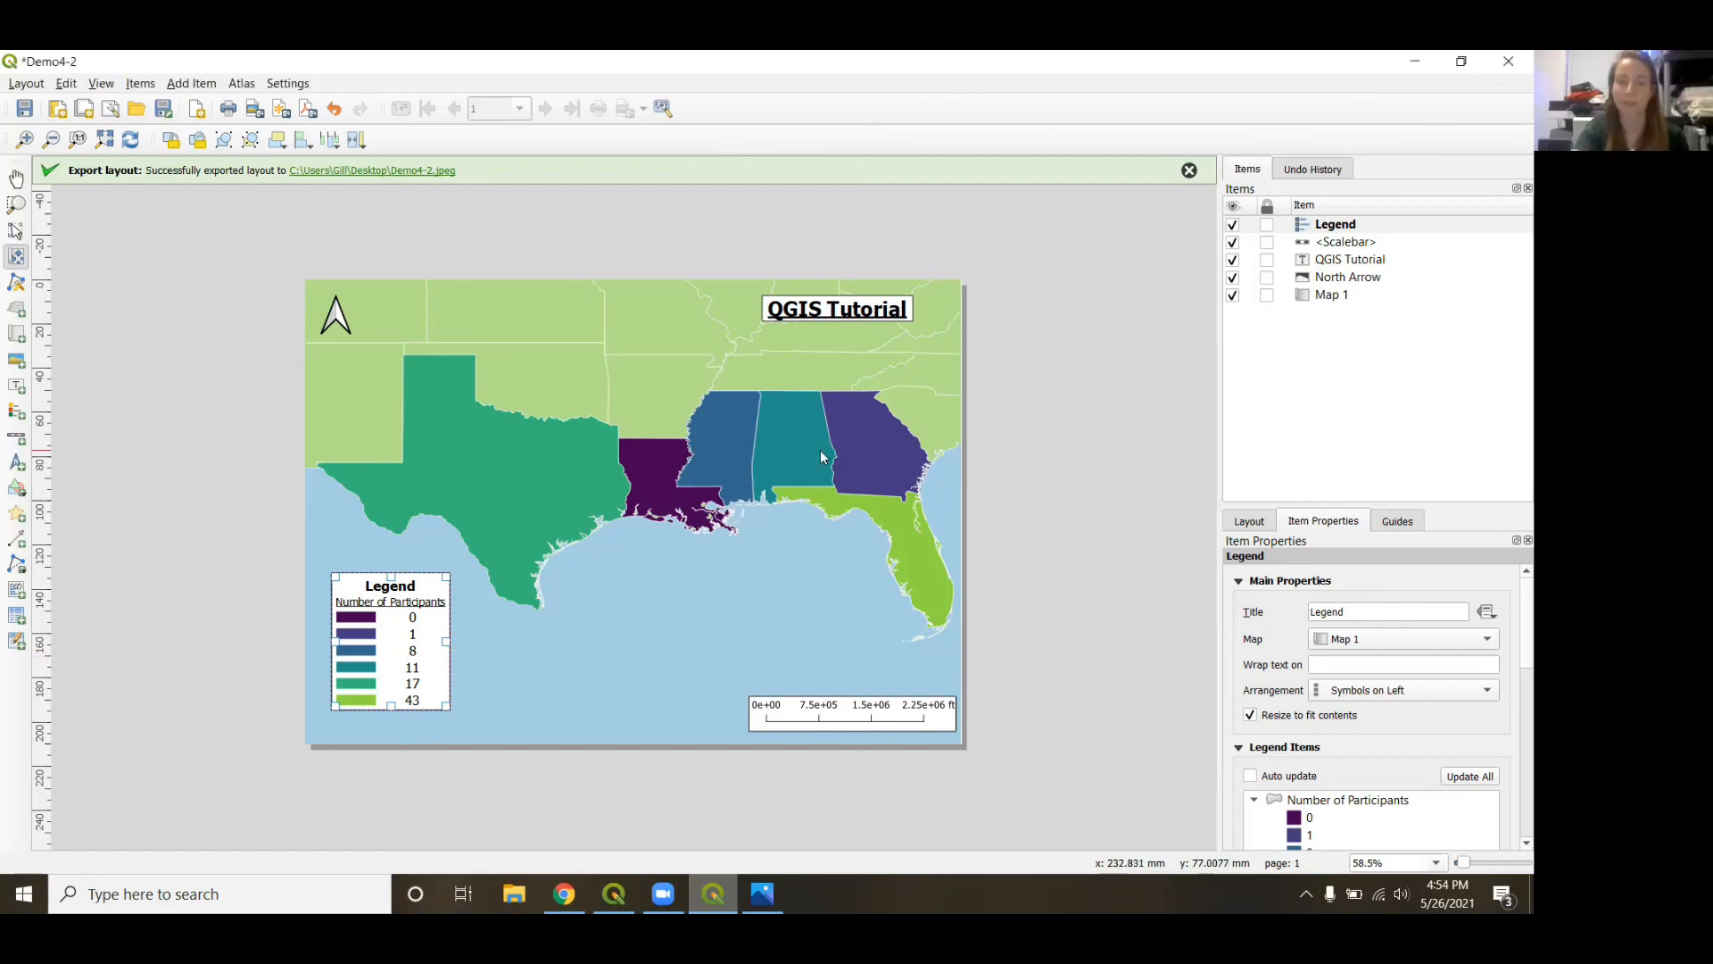
{"action": "left_click", "coordinate": [1190, 169]}
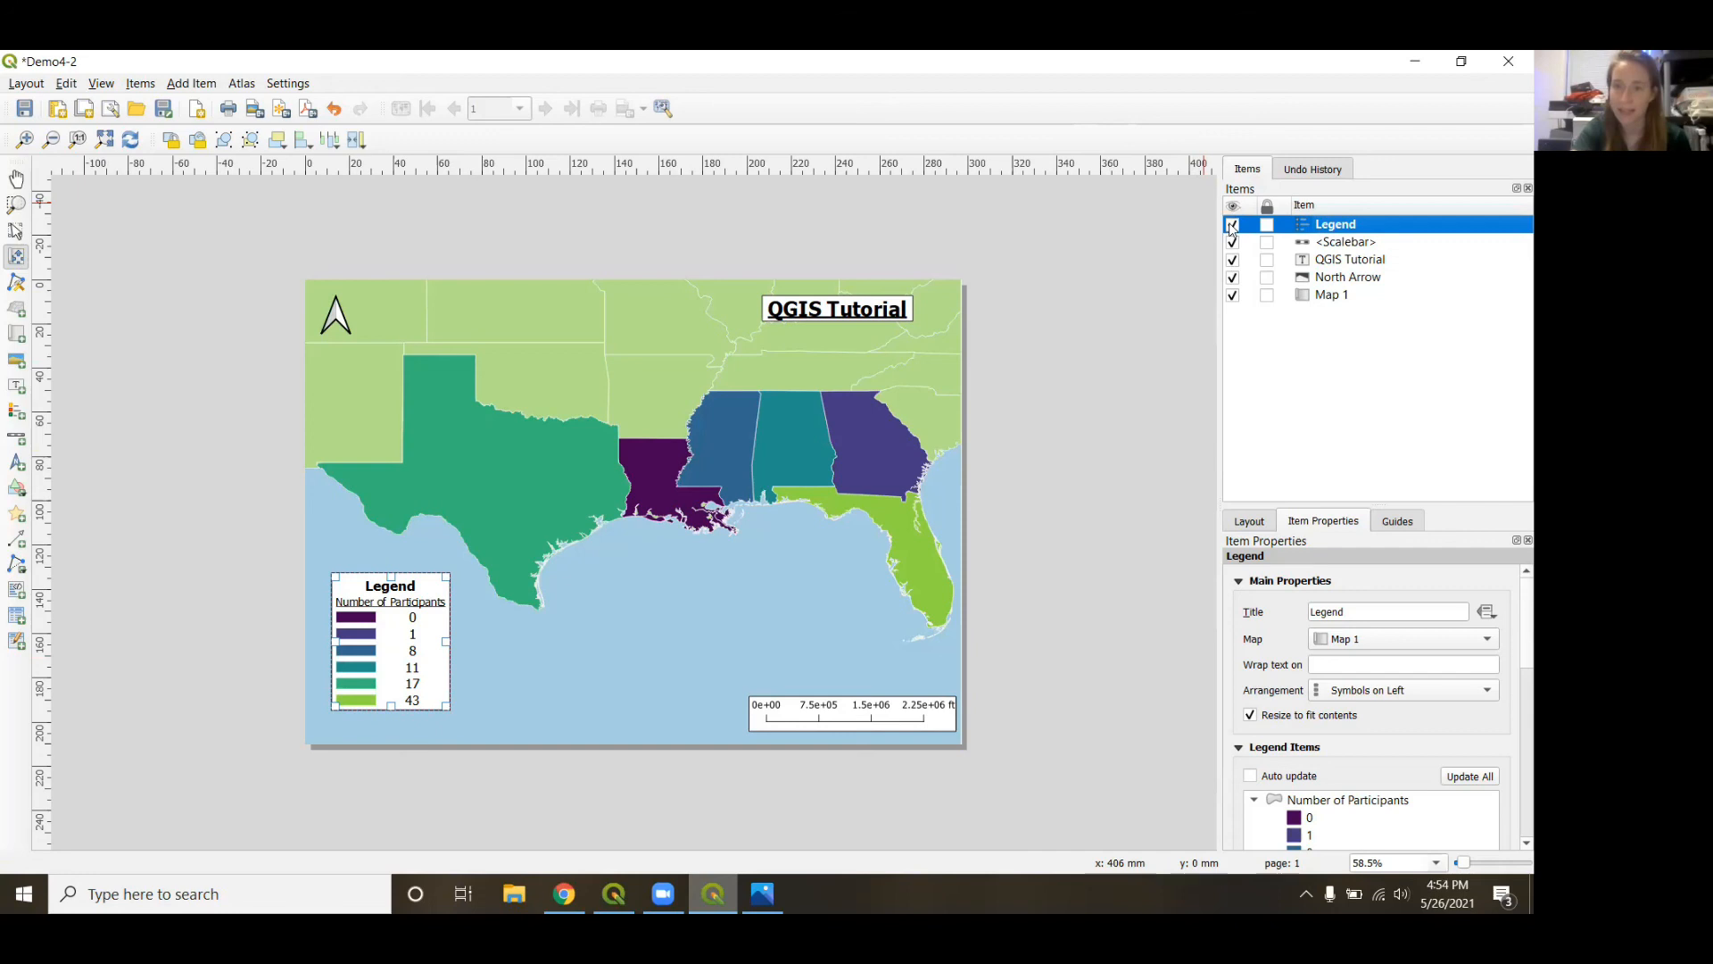
Hide and show again the legend, and do the same with the scalebar, in the layout.
{"action": "left_click", "coordinate": [1232, 226]}
{"action": "left_click", "coordinate": [1232, 226]}
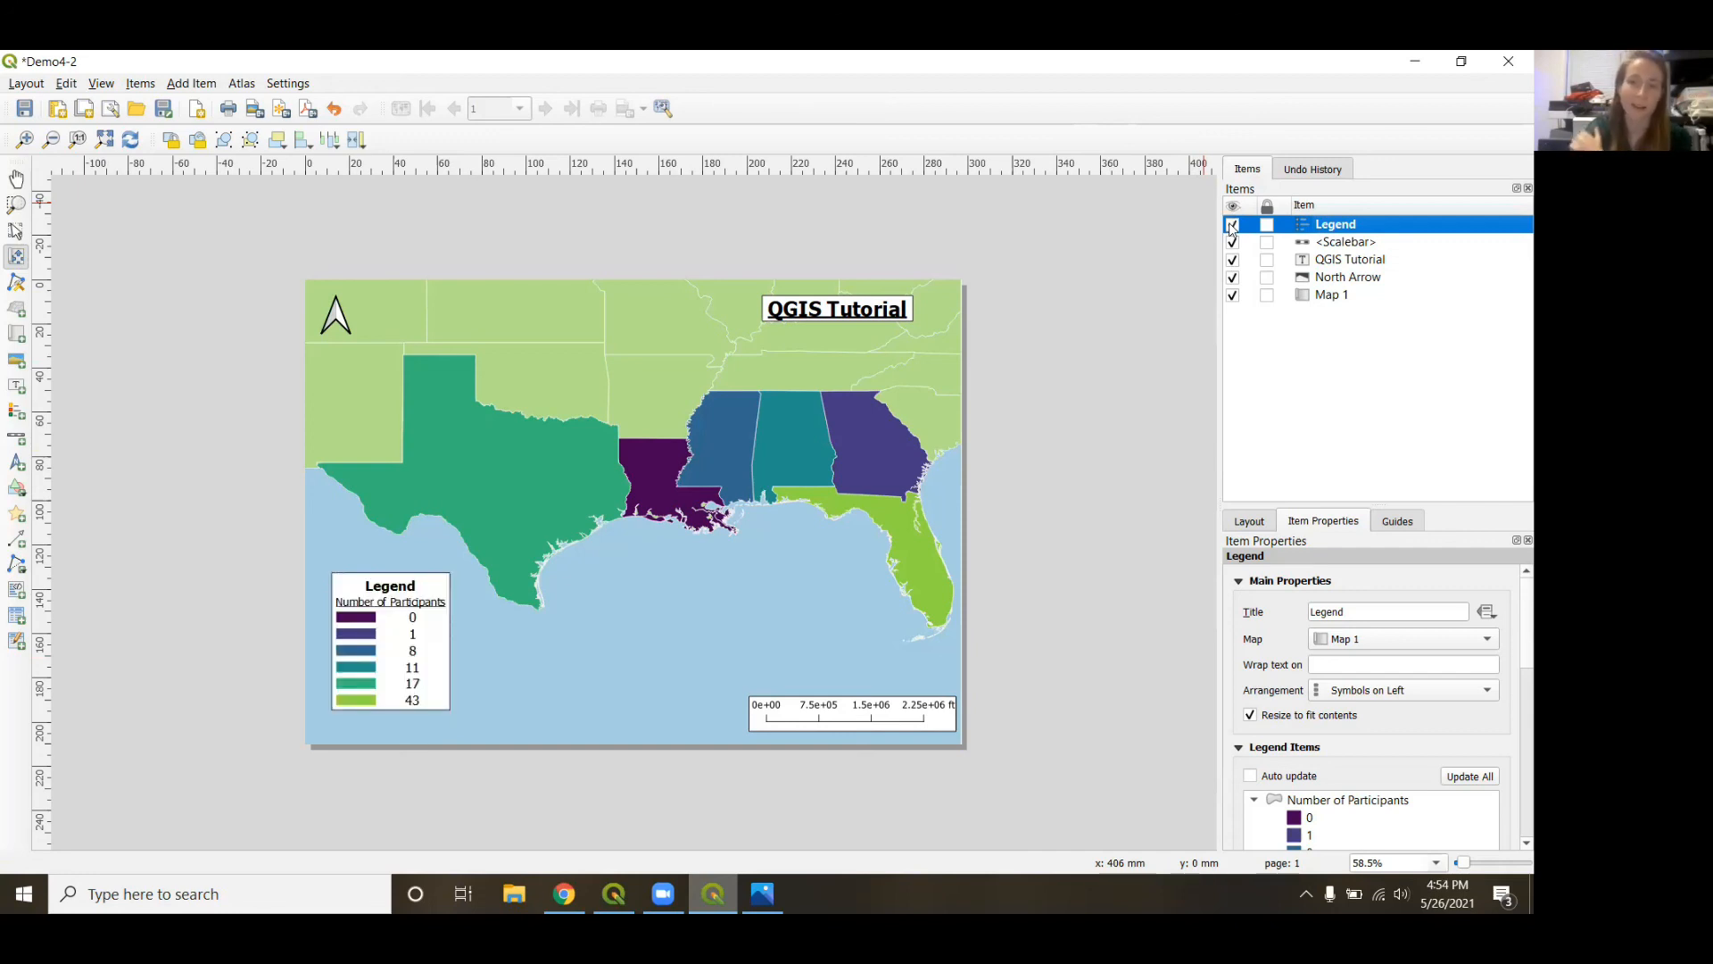
{"action": "left_click", "coordinate": [1233, 243]}
{"action": "left_click", "coordinate": [1233, 242]}
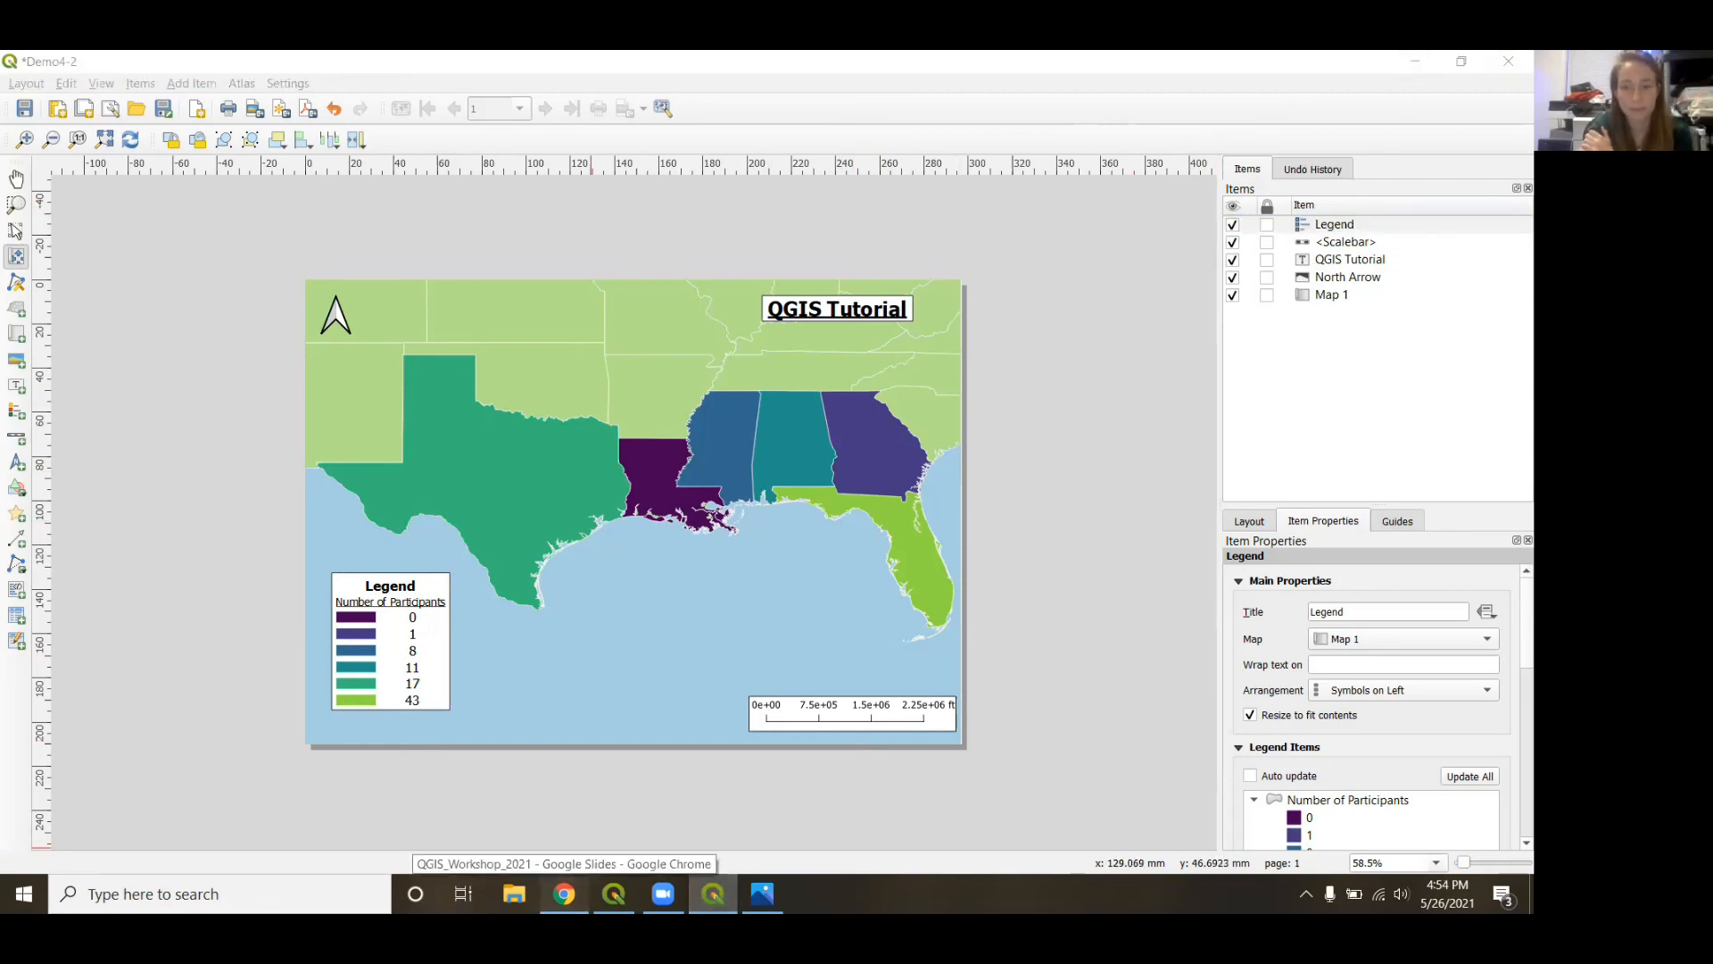
Switch to the QGIS_Workshop_2021 presentation in Google Slides in Chrome and show the Other Resources slide.
{"action": "left_click", "coordinate": [564, 894]}
{"action": "scroll", "coordinate": [168, 674], "scroll_direction": "down", "scroll_amount": 2}
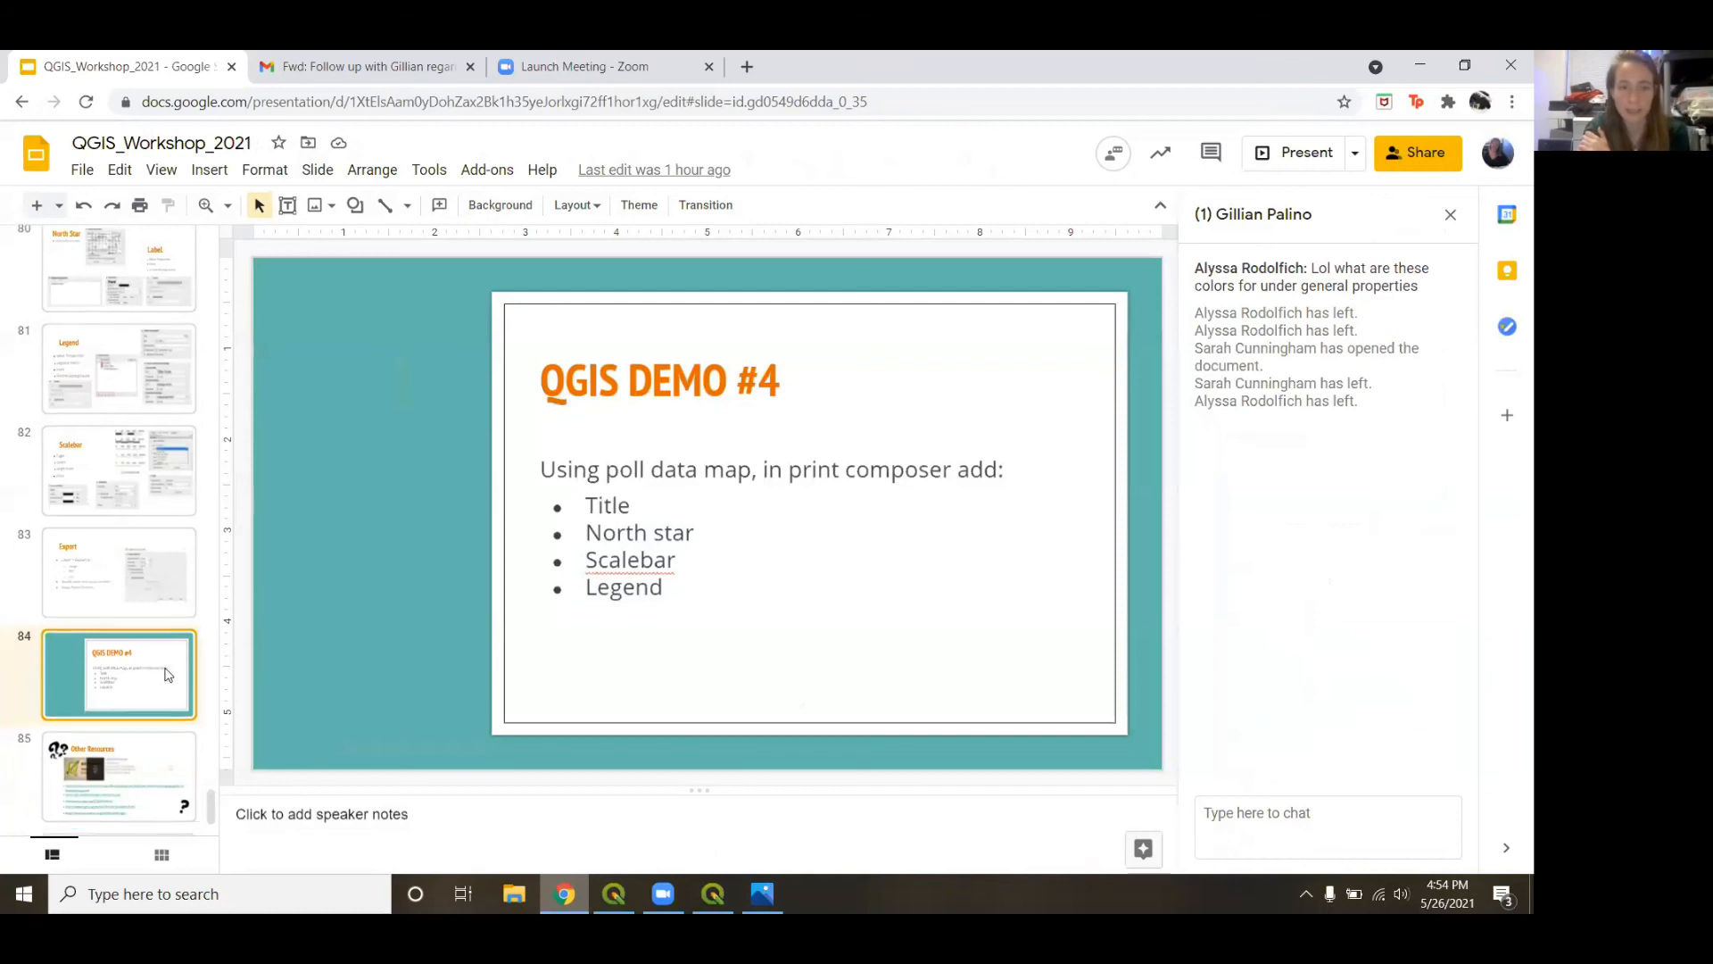
{"action": "left_click", "coordinate": [168, 675]}
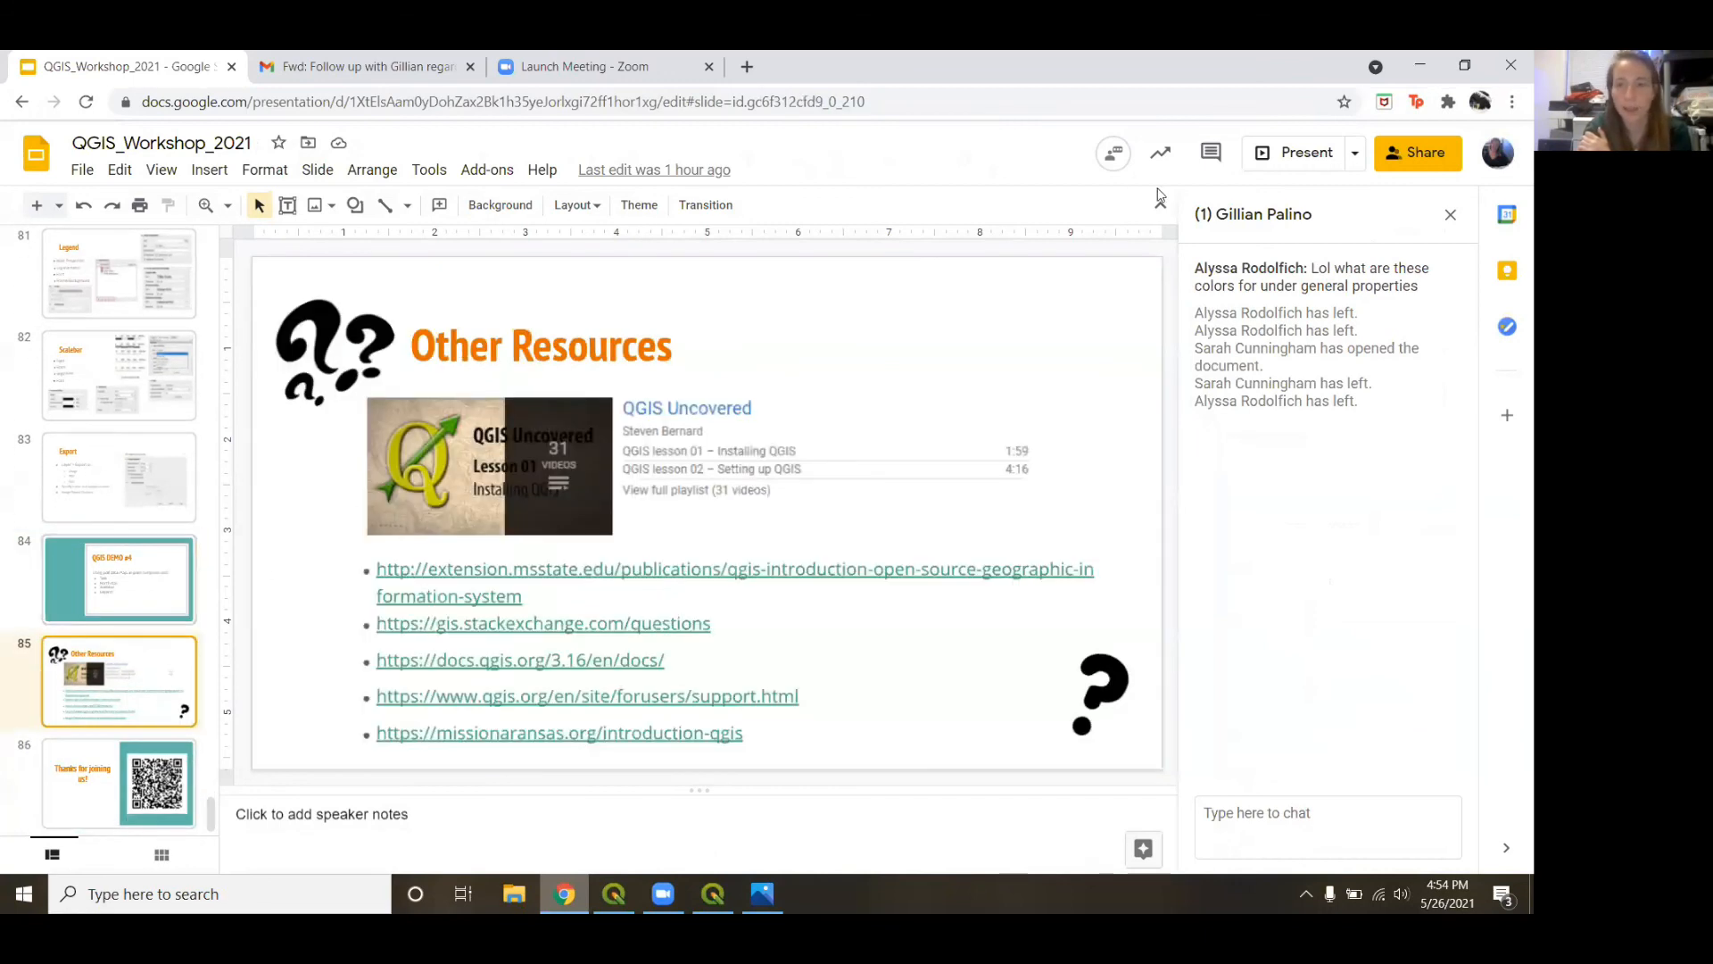